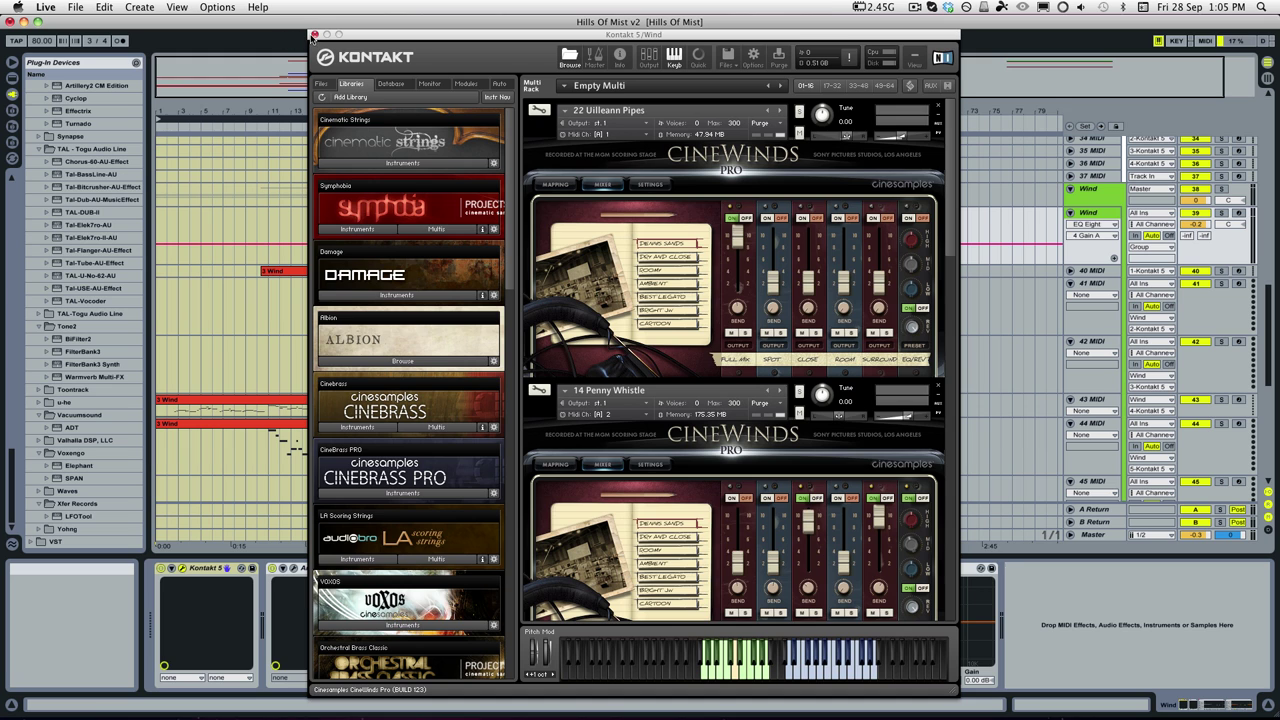
# Close the Kontakt window and start playback from the beginning of the Wind clip on track 43.
pyautogui.click(312, 35)
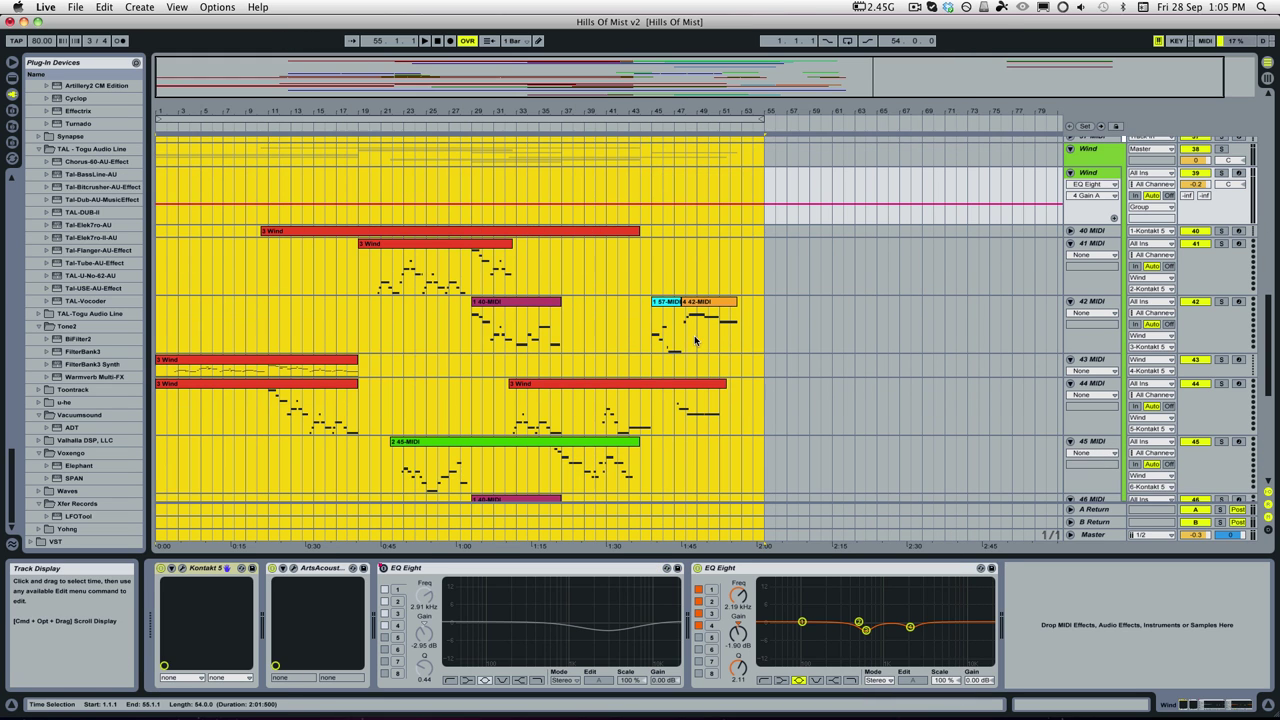
pyautogui.scroll(-3, 680, 345)
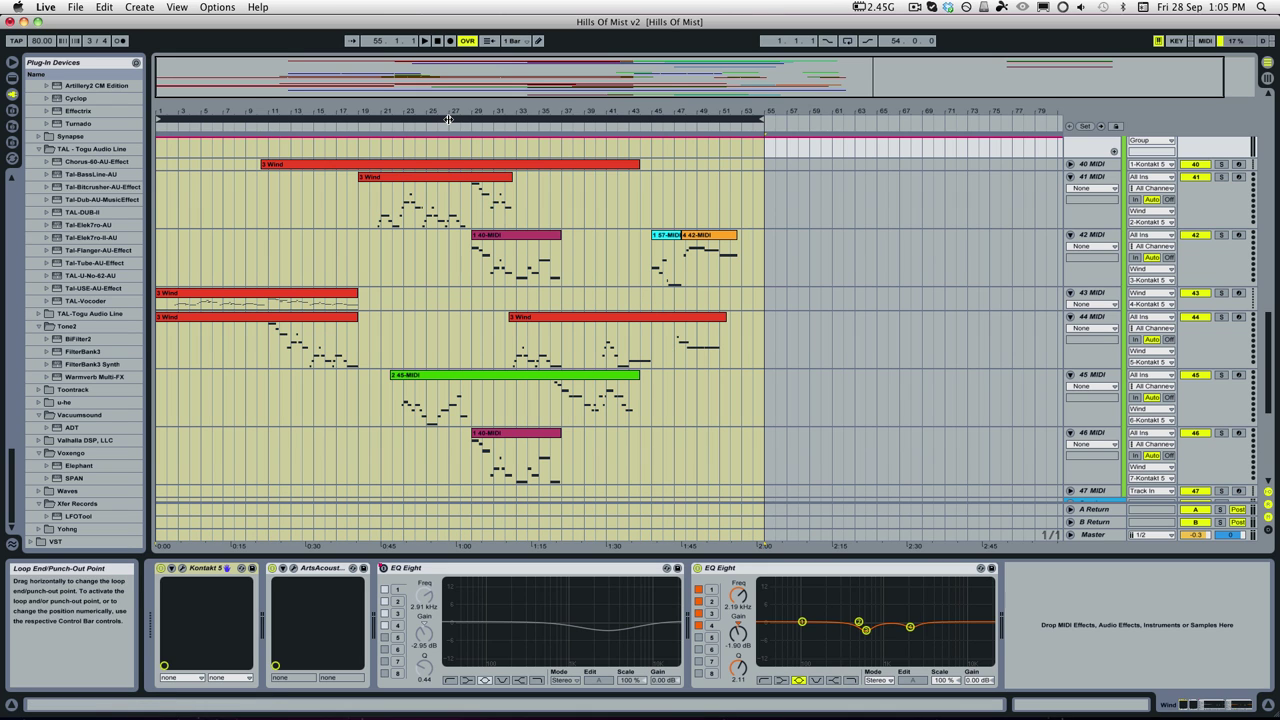
pyautogui.scroll(2, 434, 237)
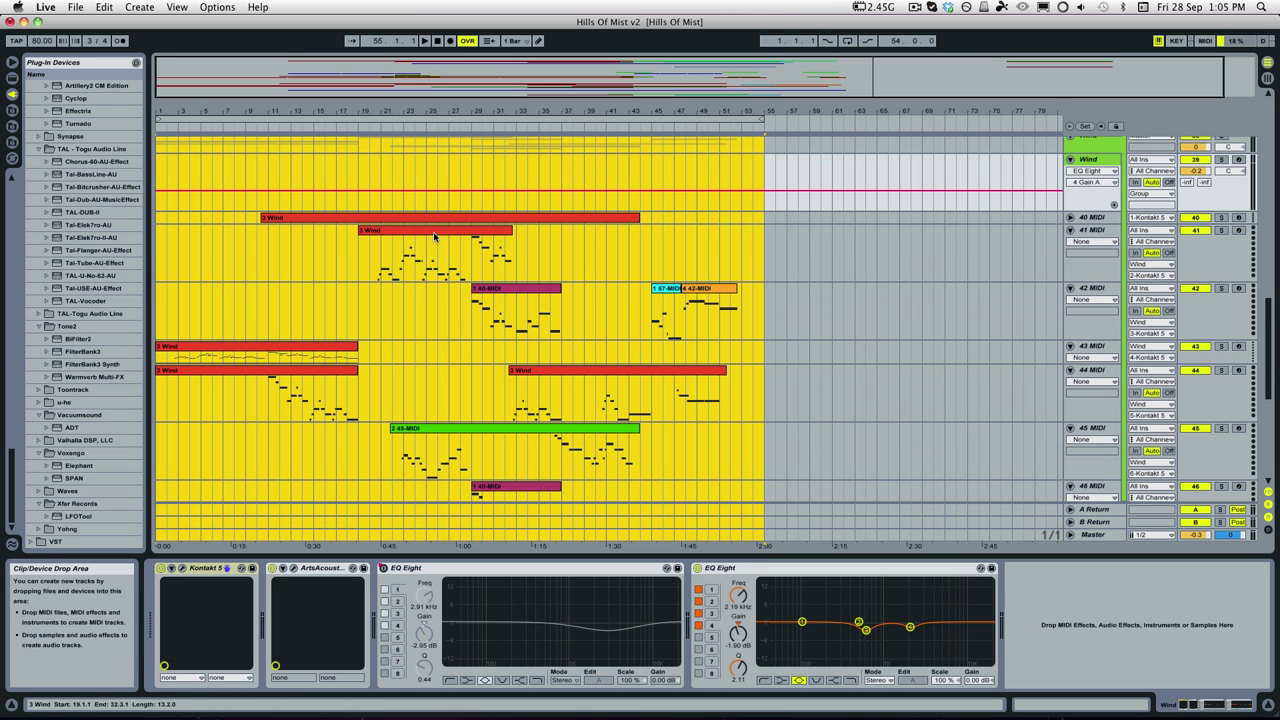
pyautogui.click(200, 352)
pyautogui.press('space')
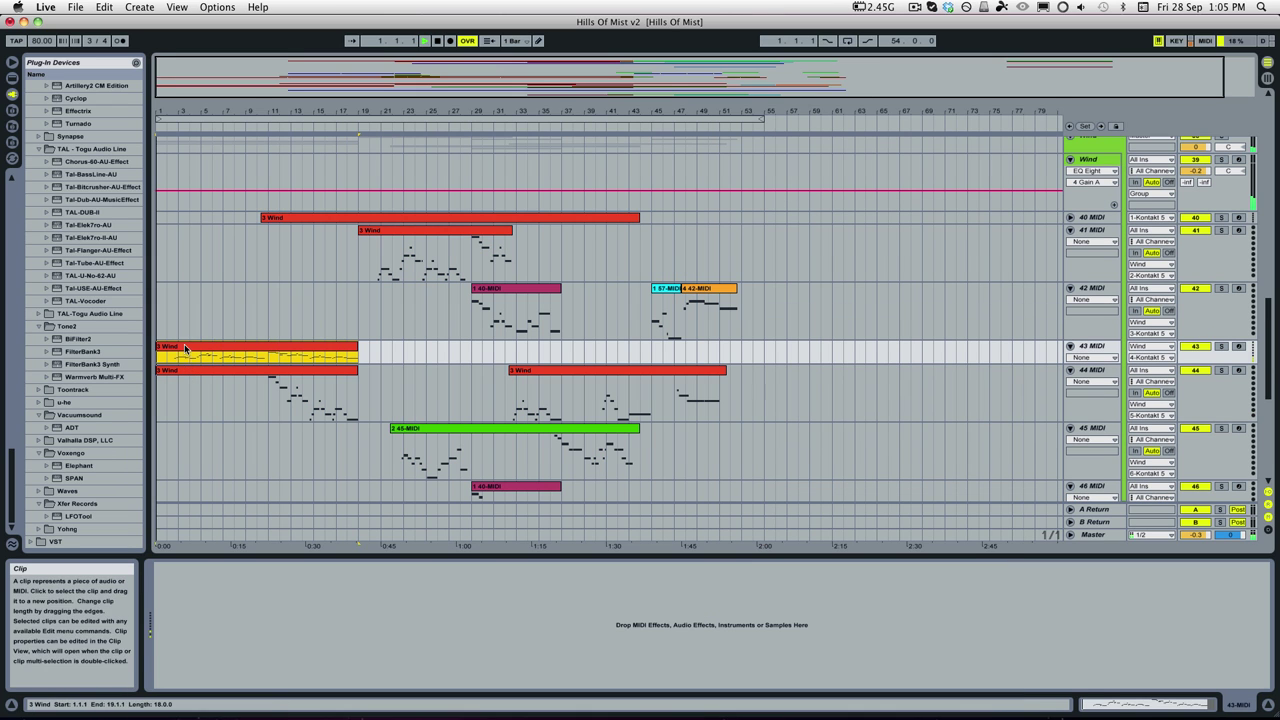
# Open the Wind clip on track 43 and examine its full note range in the MIDI editor.
pyautogui.doubleClick(182, 348)
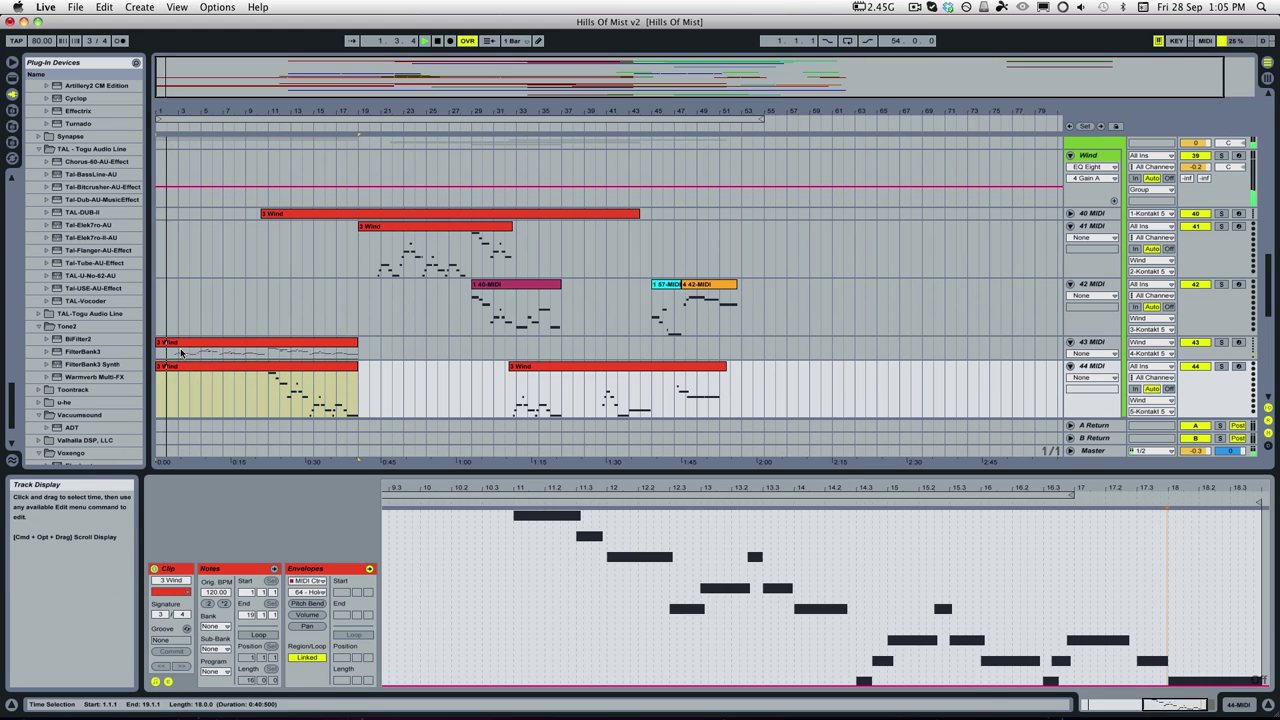
pyautogui.click(180, 347)
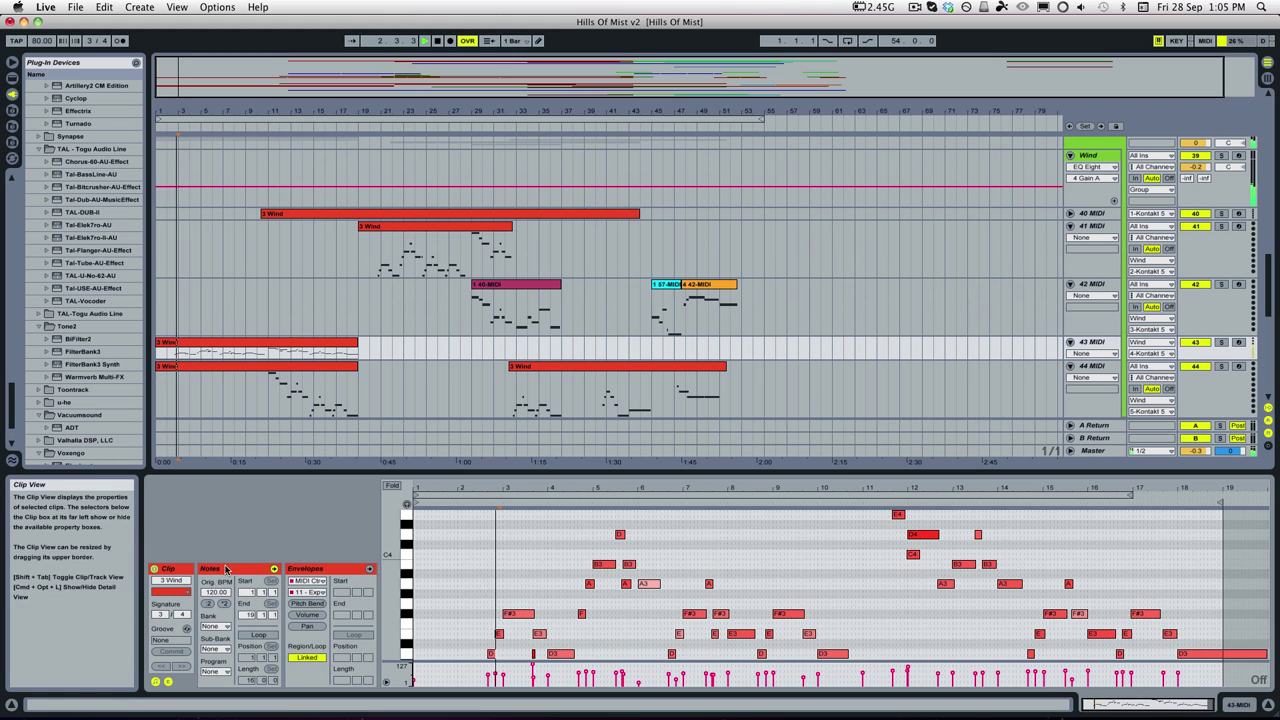
pyautogui.click(492, 591)
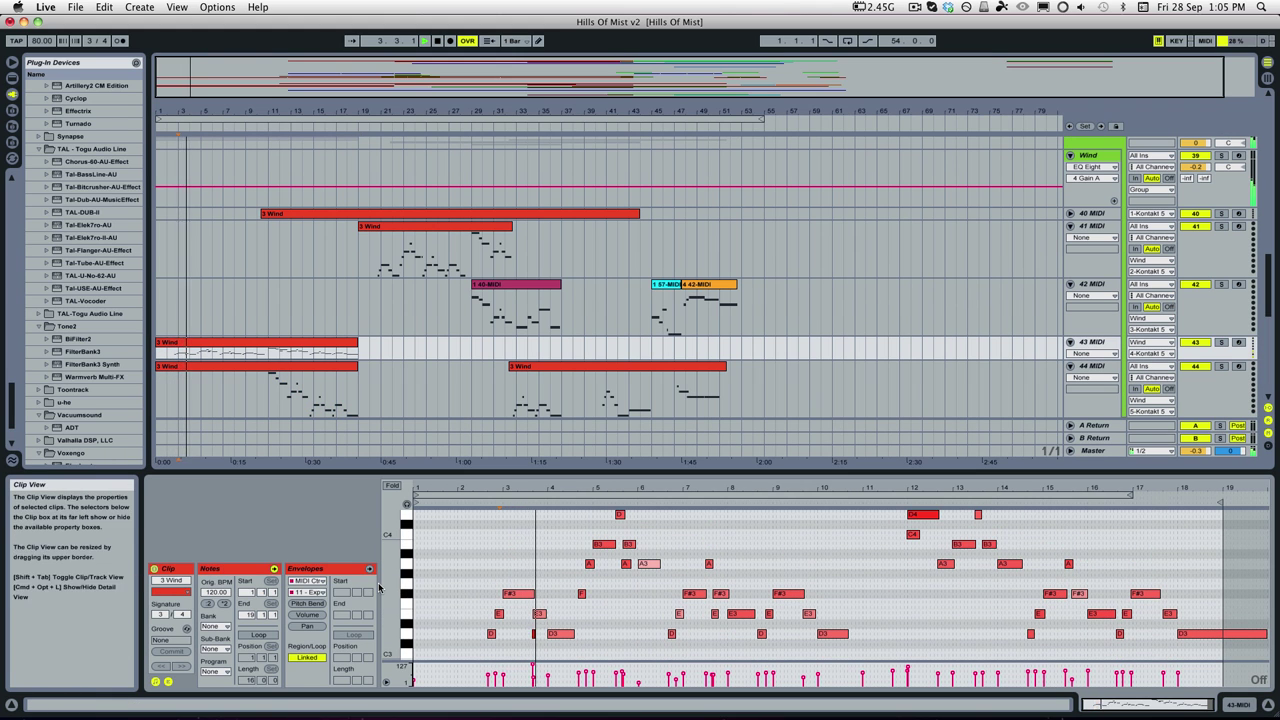
pyautogui.moveTo(386, 588); pyautogui.dragTo(388, 600)
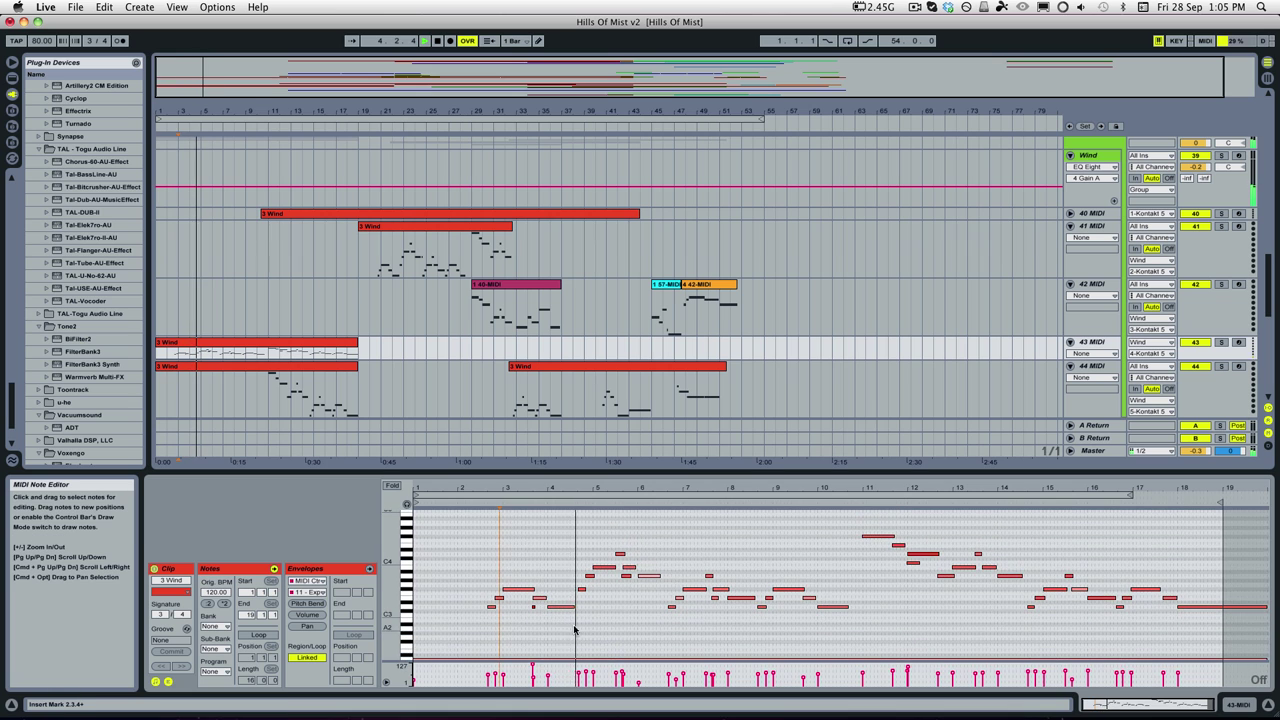
pyautogui.scroll(-2, 571, 634)
pyautogui.scroll(1, 594, 630)
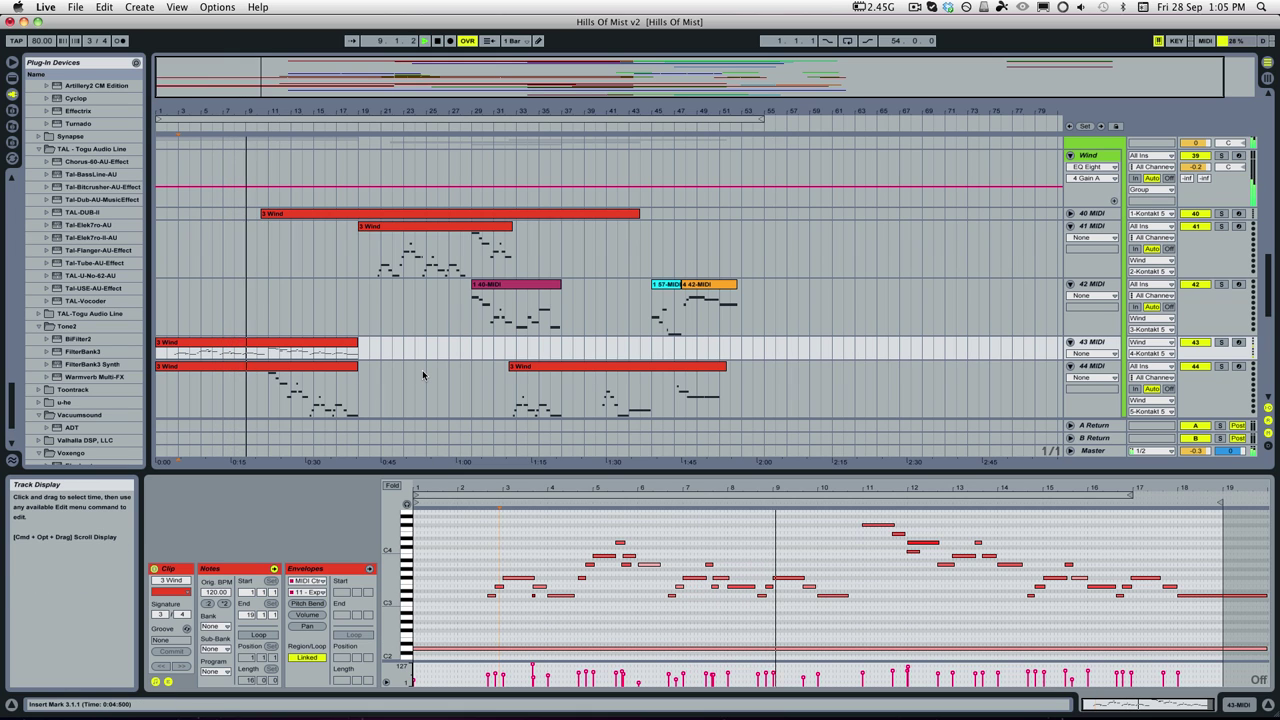
# Show the notes of the first Wind clip on track 44 and enlarge the piano roll's pitch scale.
pyautogui.press('super+z')
pyautogui.scroll(-1, 424, 376)
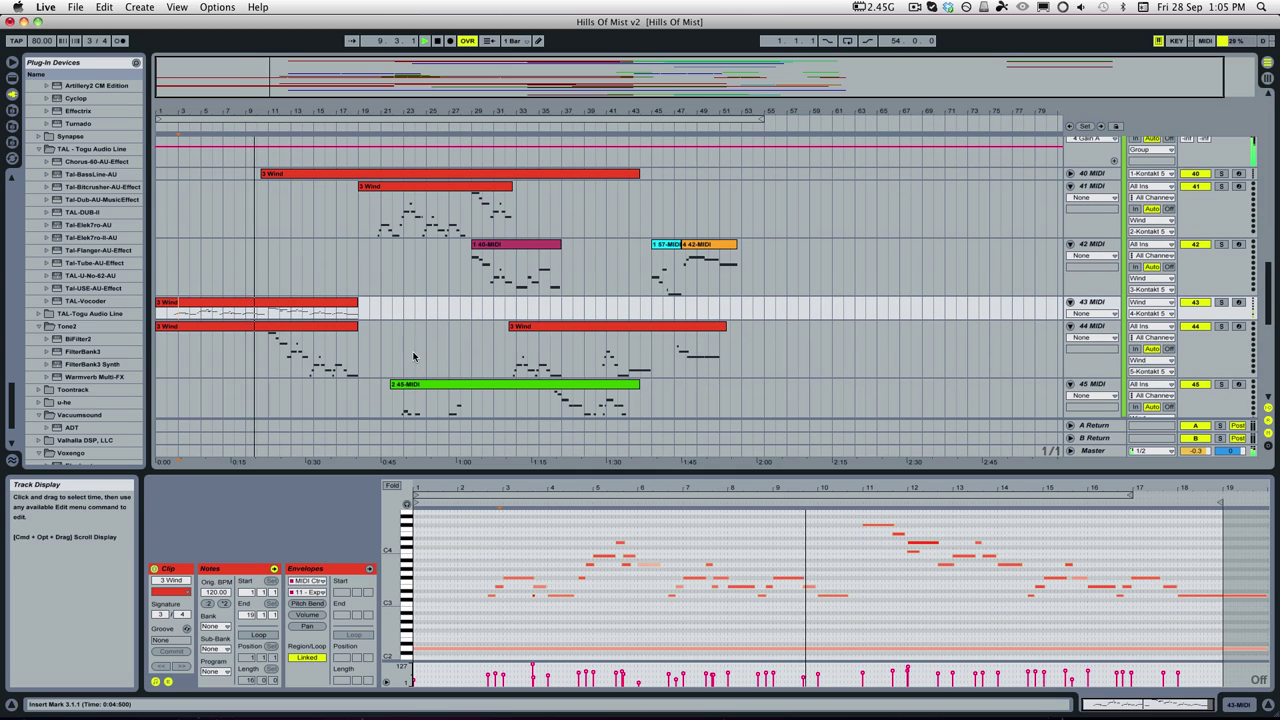
pyautogui.click(323, 330)
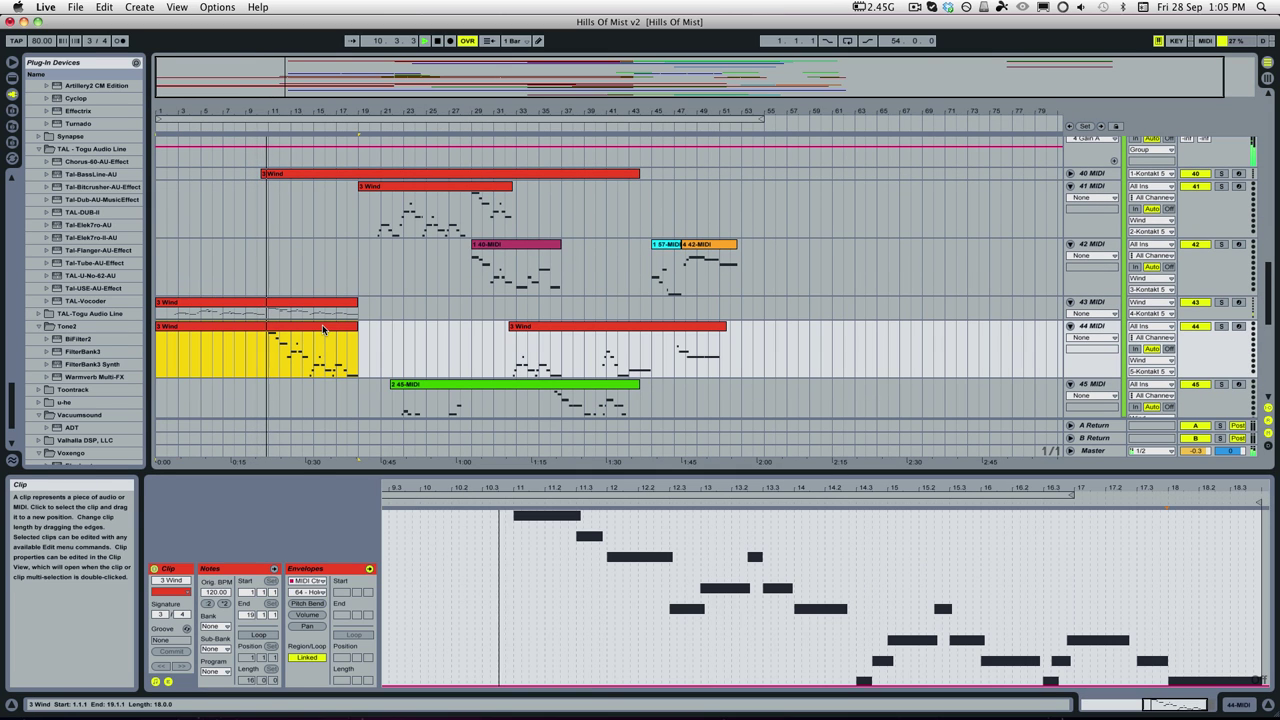
pyautogui.click(250, 573)
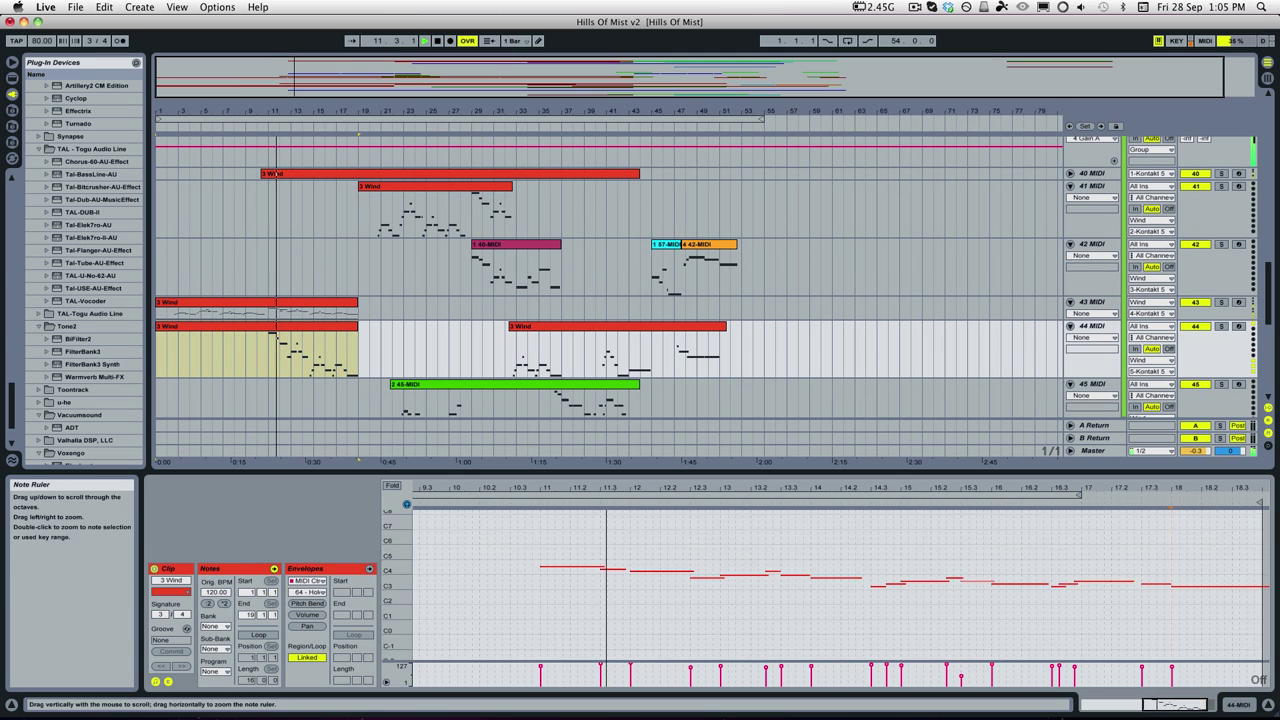
pyautogui.moveTo(406, 572); pyautogui.dragTo(418, 572)
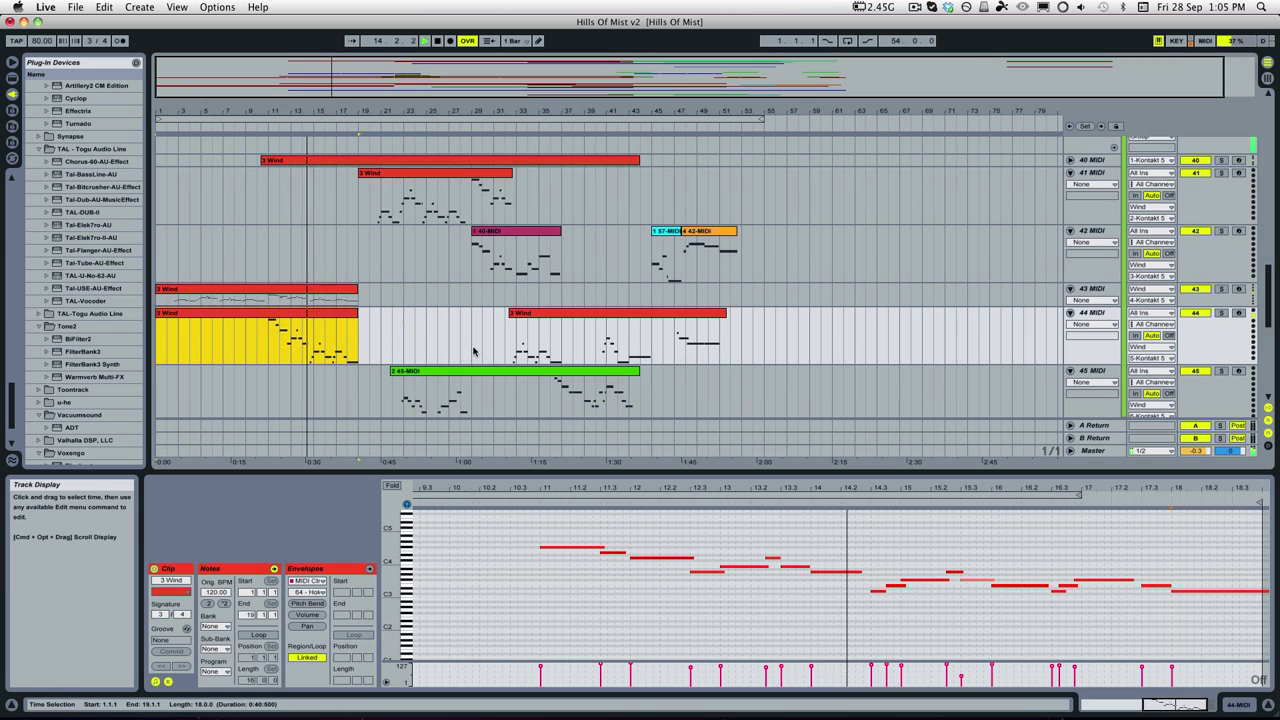
# Examine the notes of the Wind clip on track 41, with its full pitch range in the piano roll.
pyautogui.scroll(-3, 473, 350)
pyautogui.scroll(-2, 473, 350)
pyautogui.scroll(4, 473, 350)
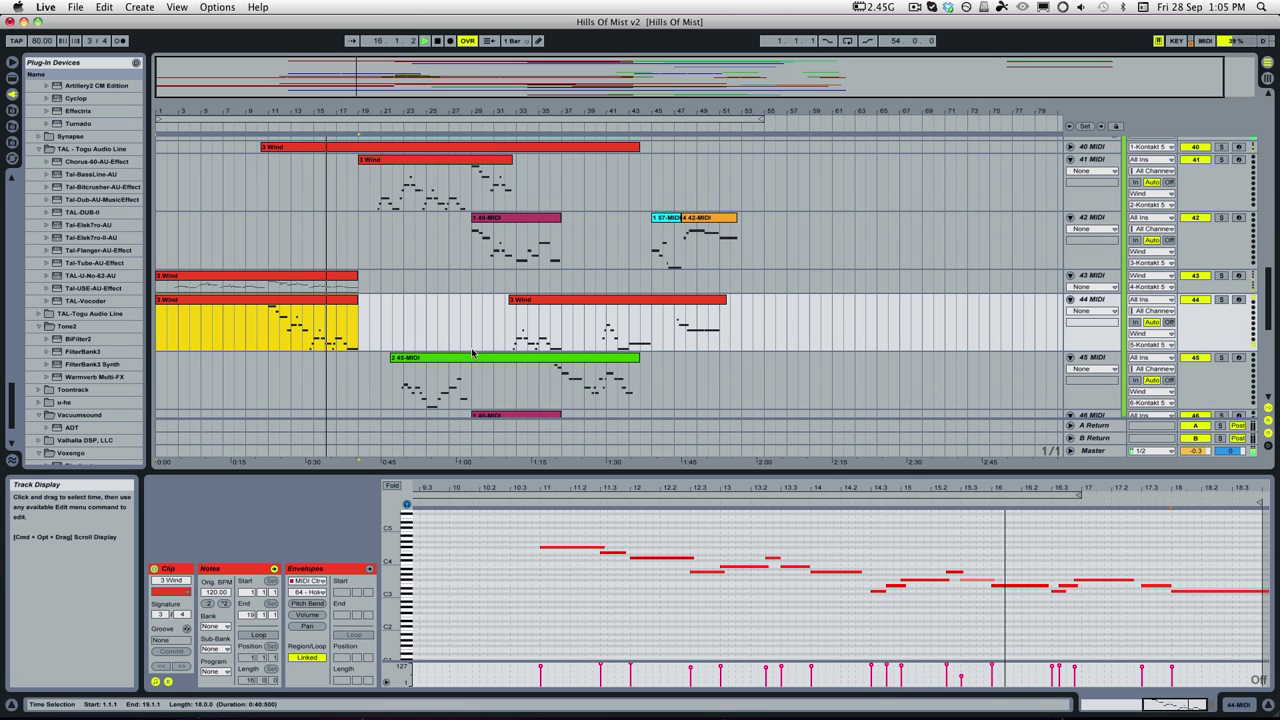
pyautogui.scroll(-1, 471, 360)
pyautogui.scroll(-3, 470, 366)
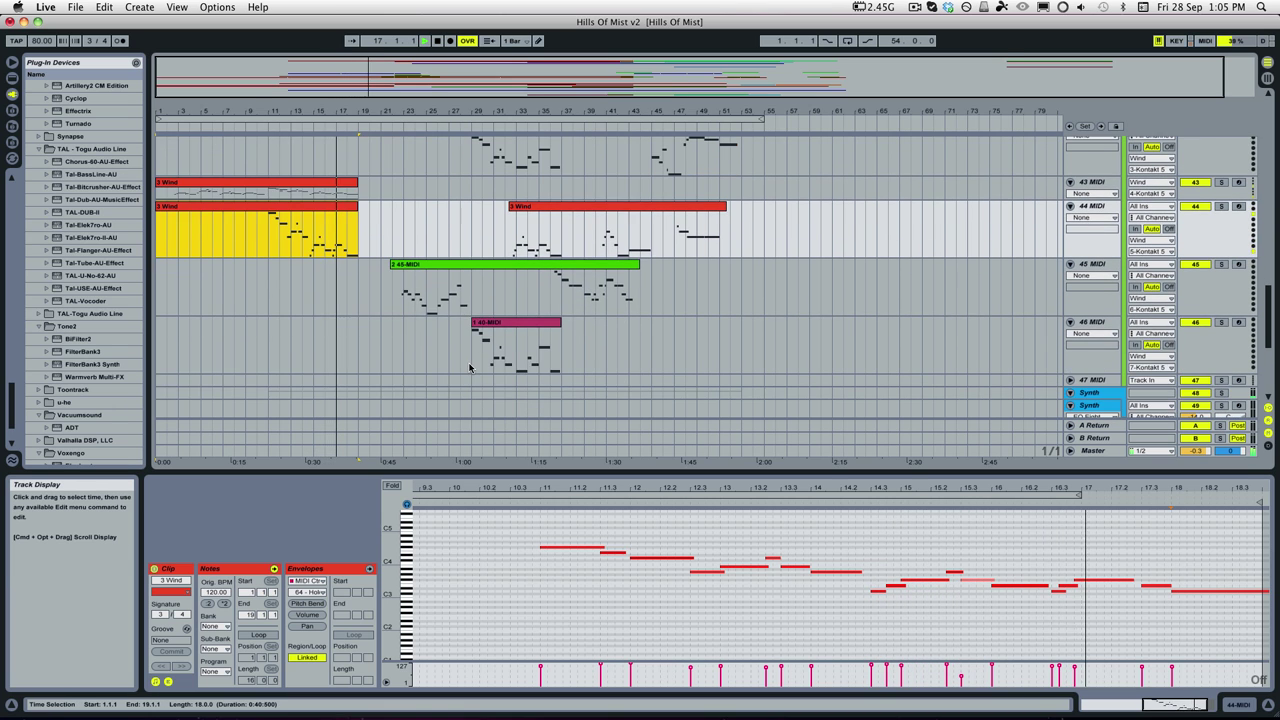
pyautogui.scroll(4, 470, 366)
pyautogui.scroll(4, 470, 368)
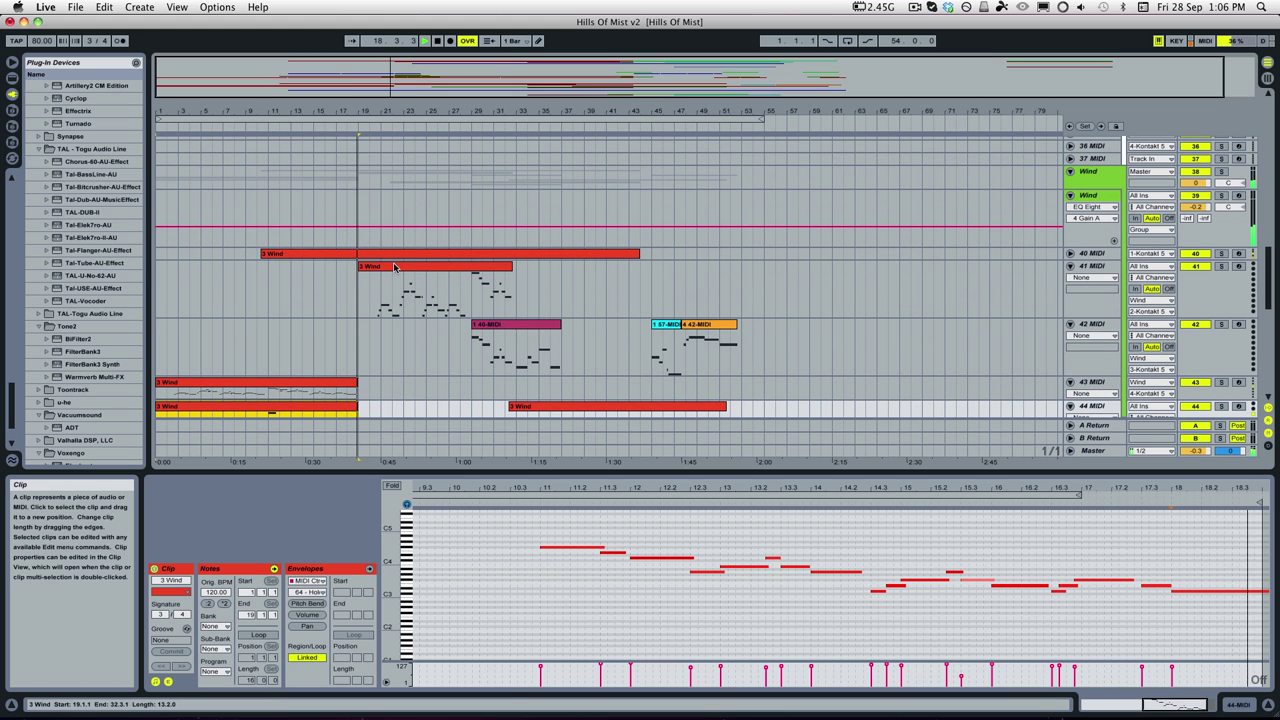
pyautogui.click(430, 300)
pyautogui.click(210, 568)
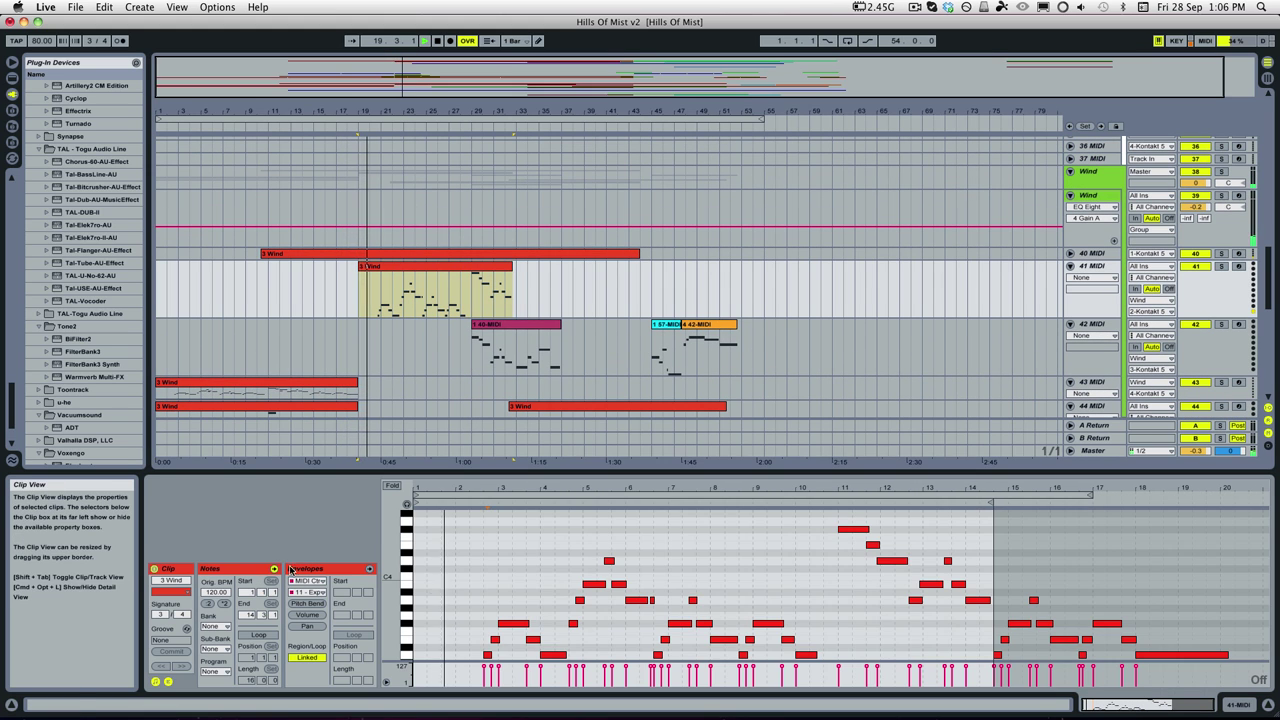
pyautogui.moveTo(392, 566); pyautogui.dragTo(391, 566)
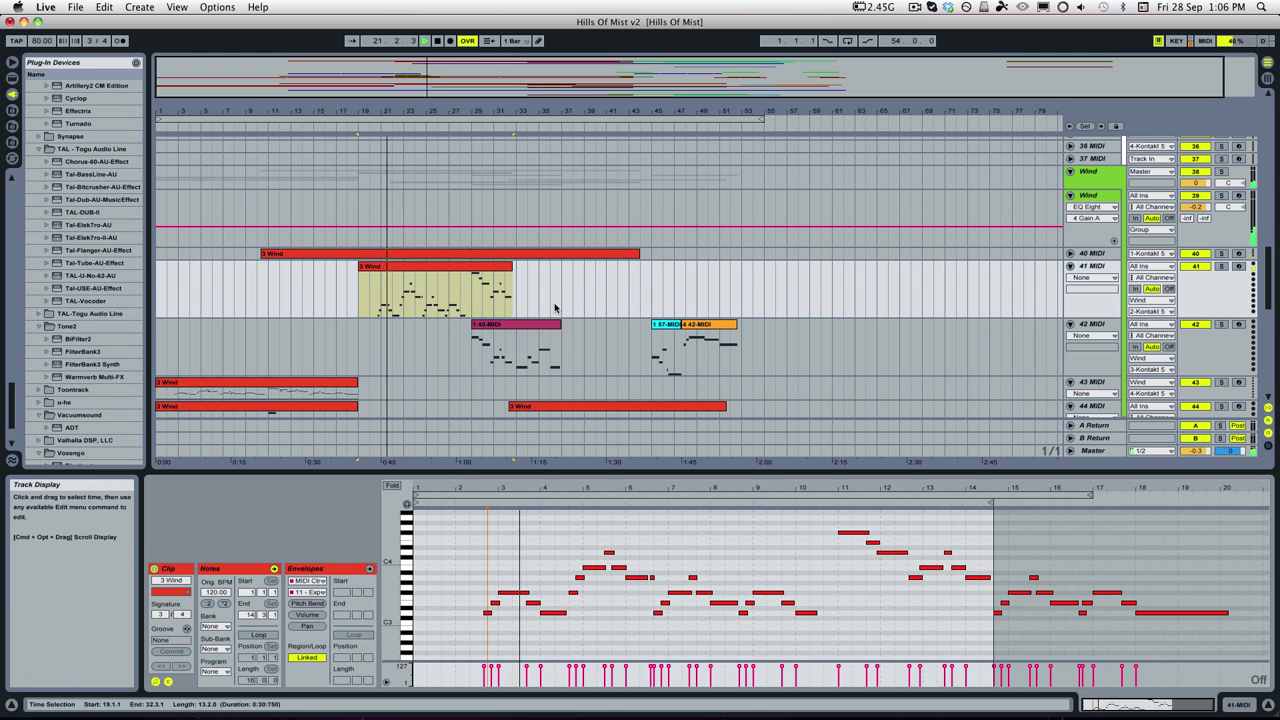
# Open the green 45-MIDI clip on track 45 and examine its opening phrase in the piano roll.
pyautogui.click(558, 350)
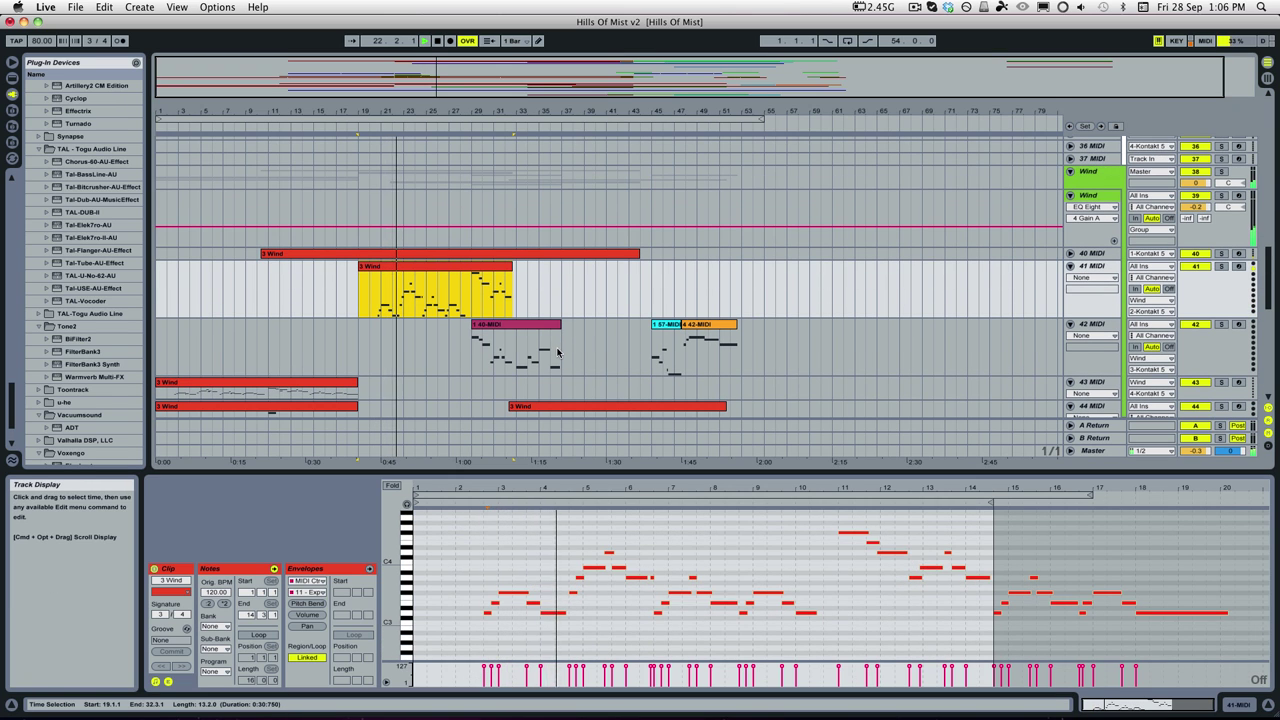
pyautogui.scroll(-2, 558, 350)
pyautogui.scroll(-1, 558, 352)
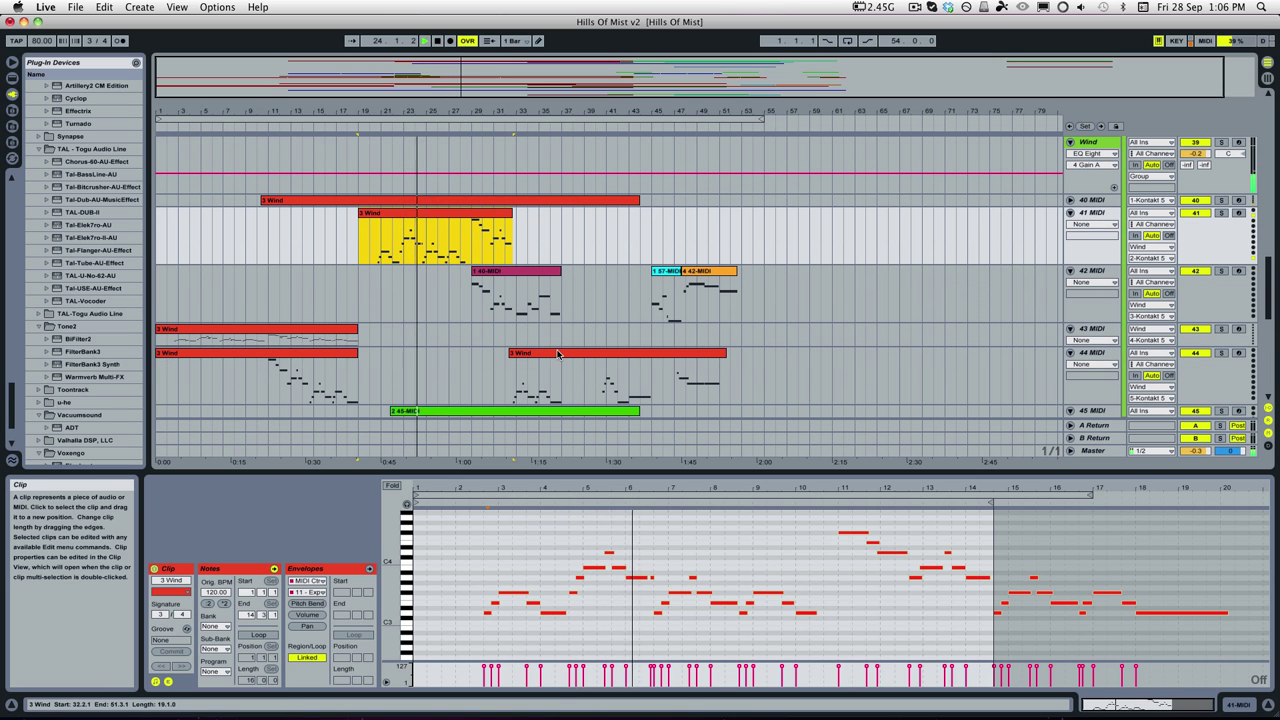
pyautogui.scroll(-2, 548, 356)
pyautogui.scroll(-6, 540, 360)
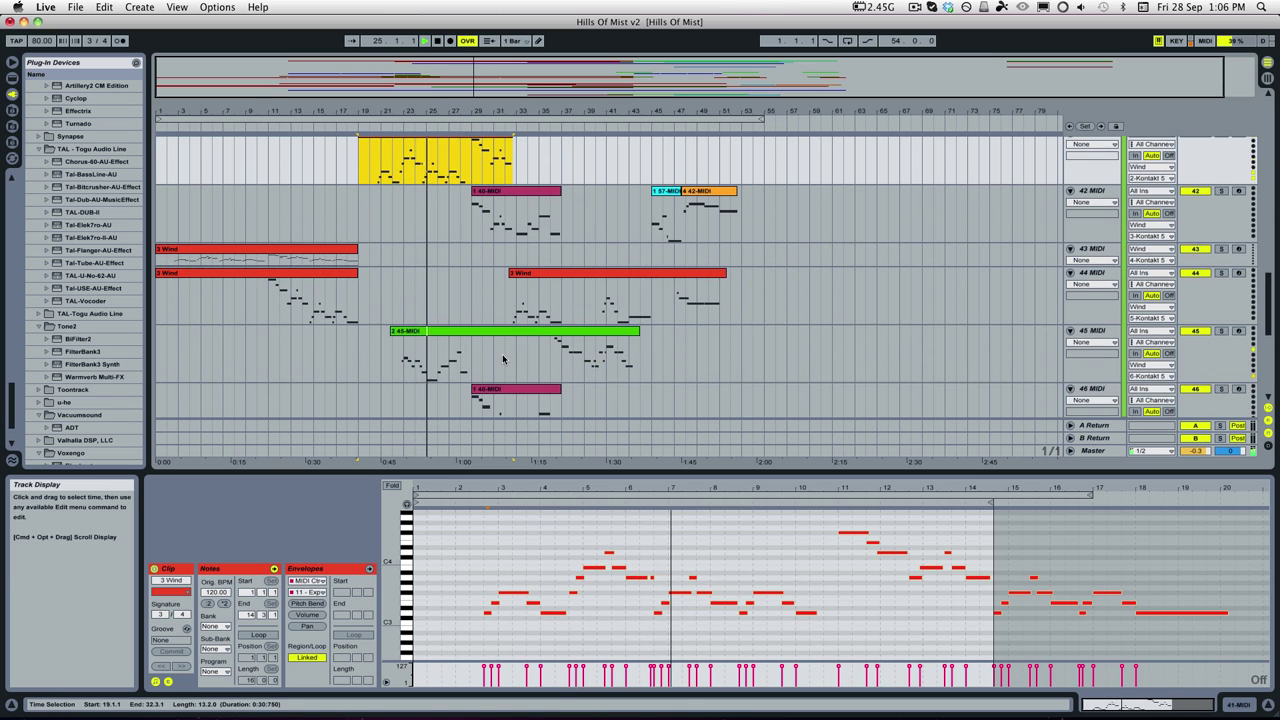
pyautogui.click(453, 290)
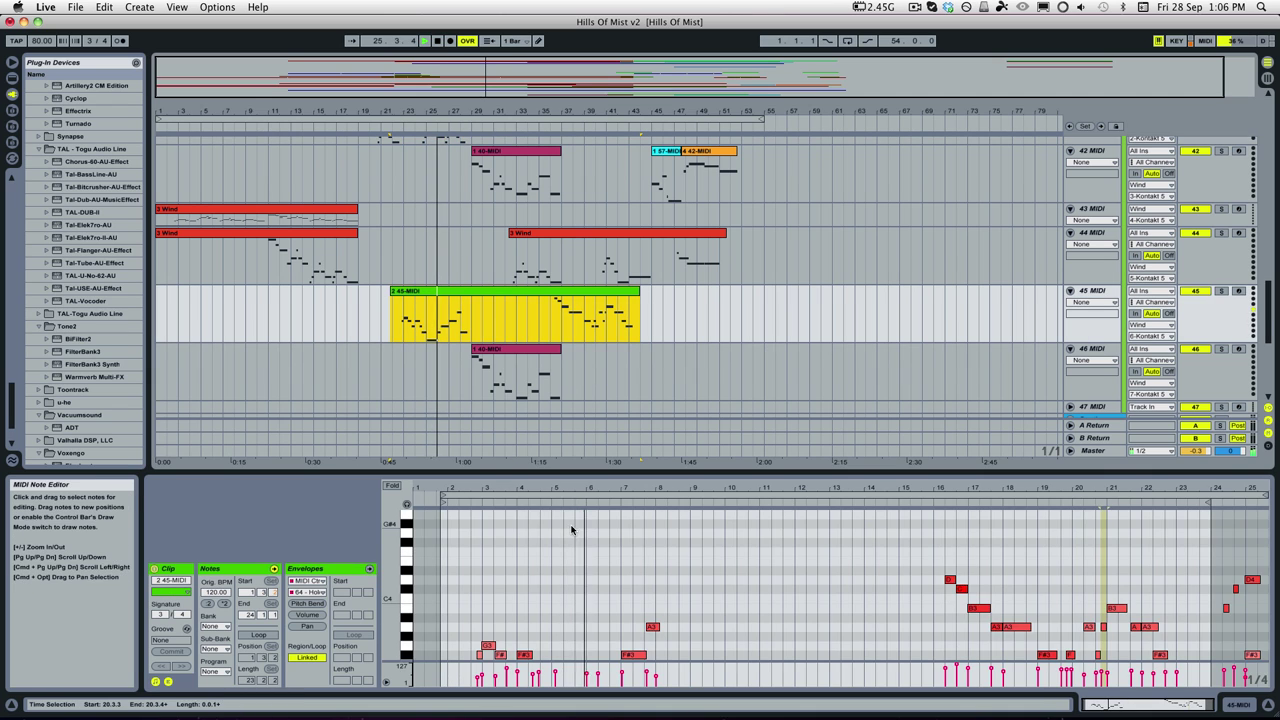
pyautogui.click(571, 531)
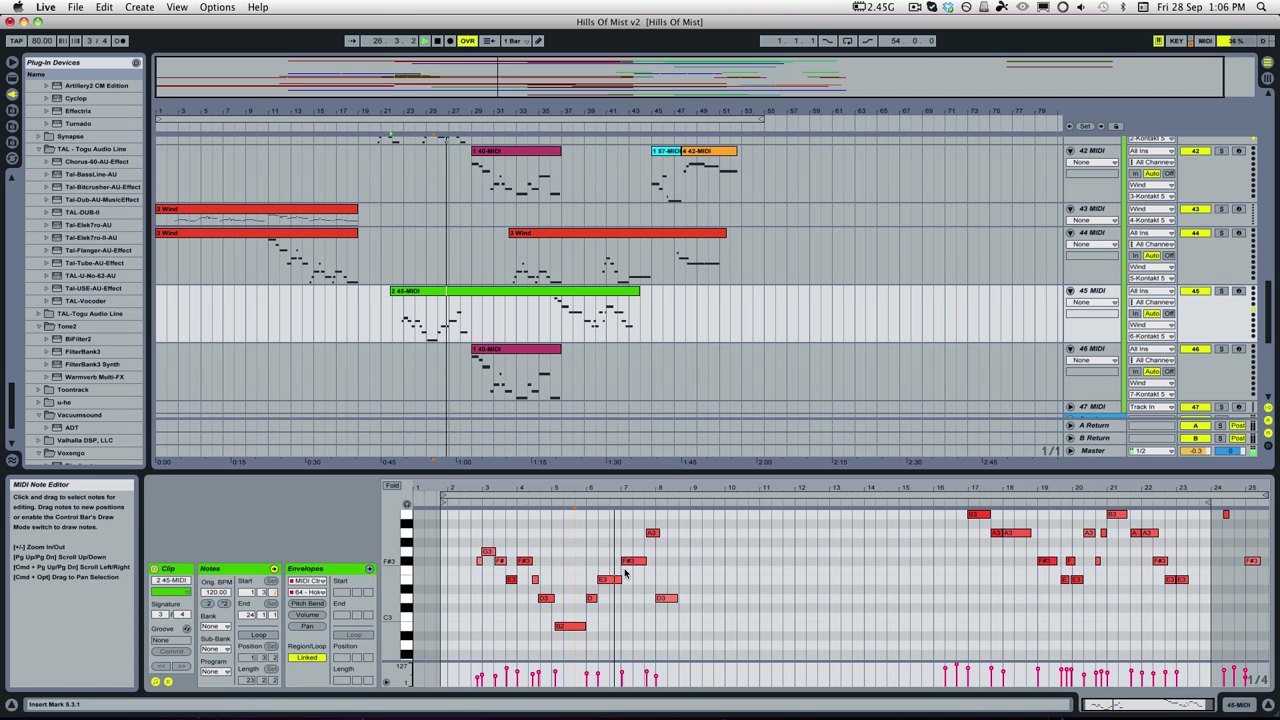
# Examine the notes of the 40-MIDI clip on track 46 and of the second Wind clip on track 44.
pyautogui.click(530, 351)
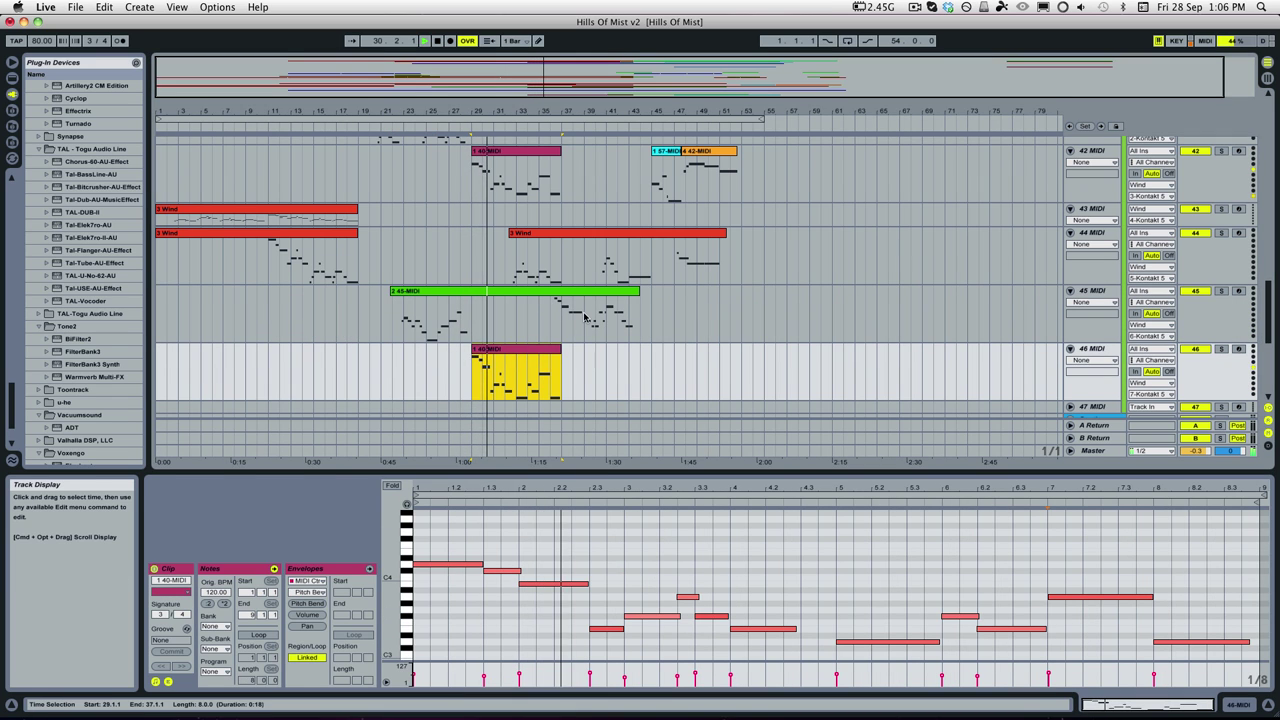
pyautogui.click(760, 574)
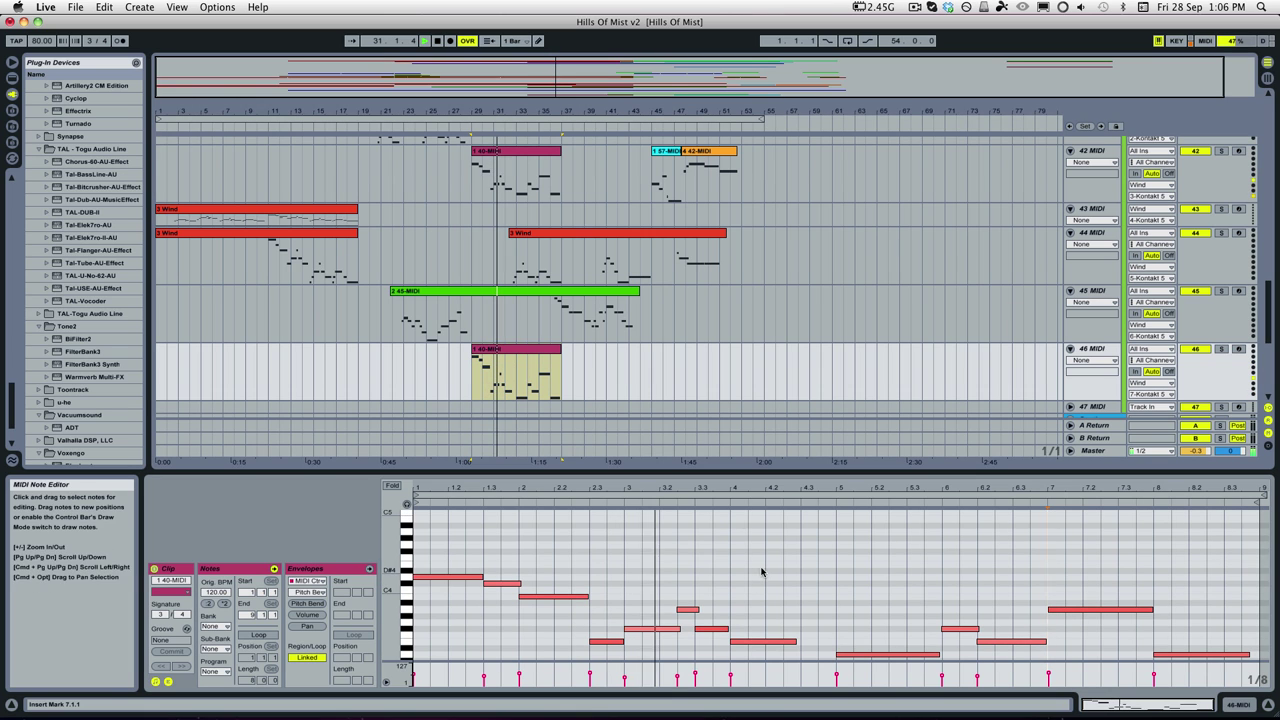
pyautogui.click(560, 237)
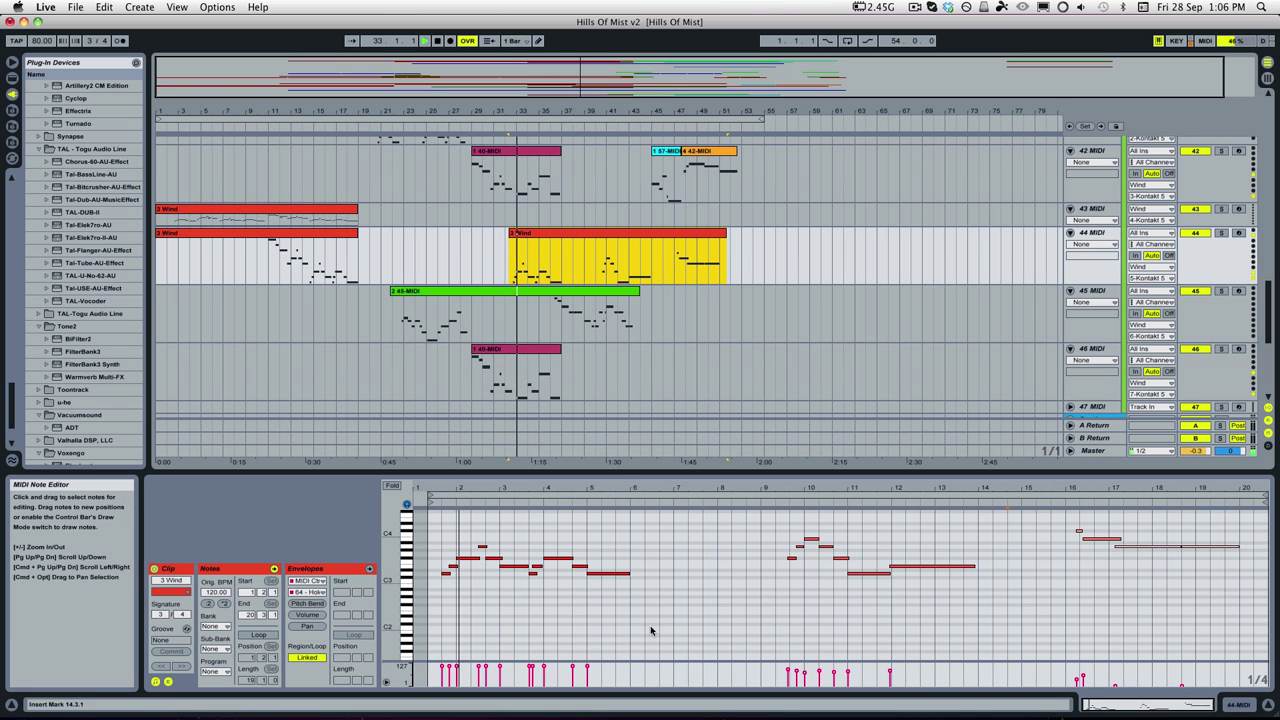
# Examine the closing phrase of the 45-MIDI clip on track 45, and reopen the second Wind clip on track 44.
pyautogui.click(587, 297)
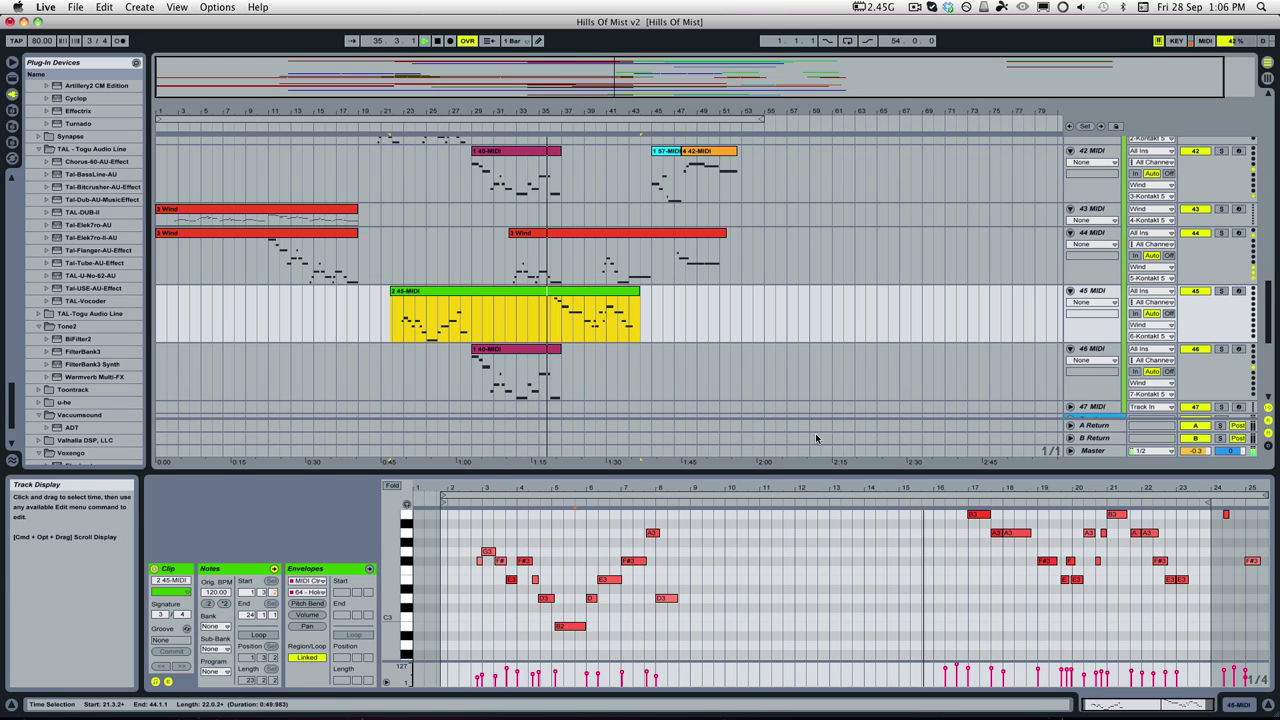
pyautogui.moveTo(1240, 490); pyautogui.dragTo(1240, 502)
pyautogui.scroll(3, 900, 560)
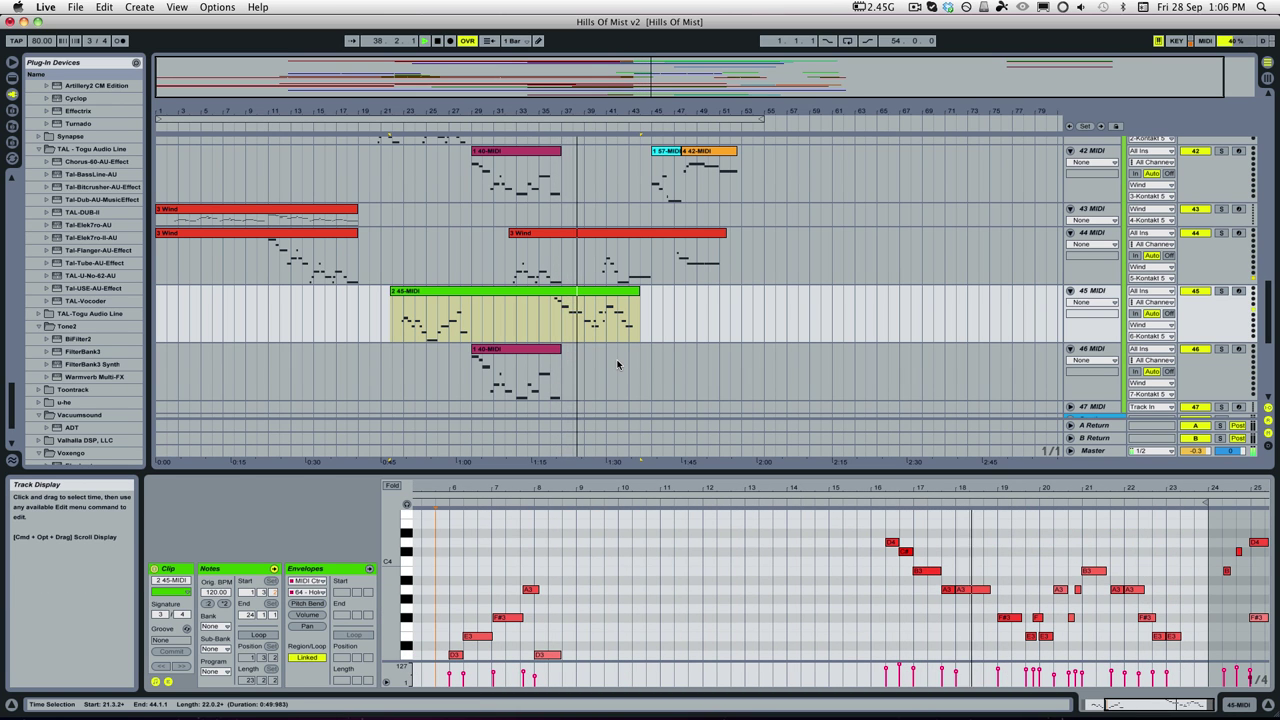
pyautogui.scroll(1, 615, 349)
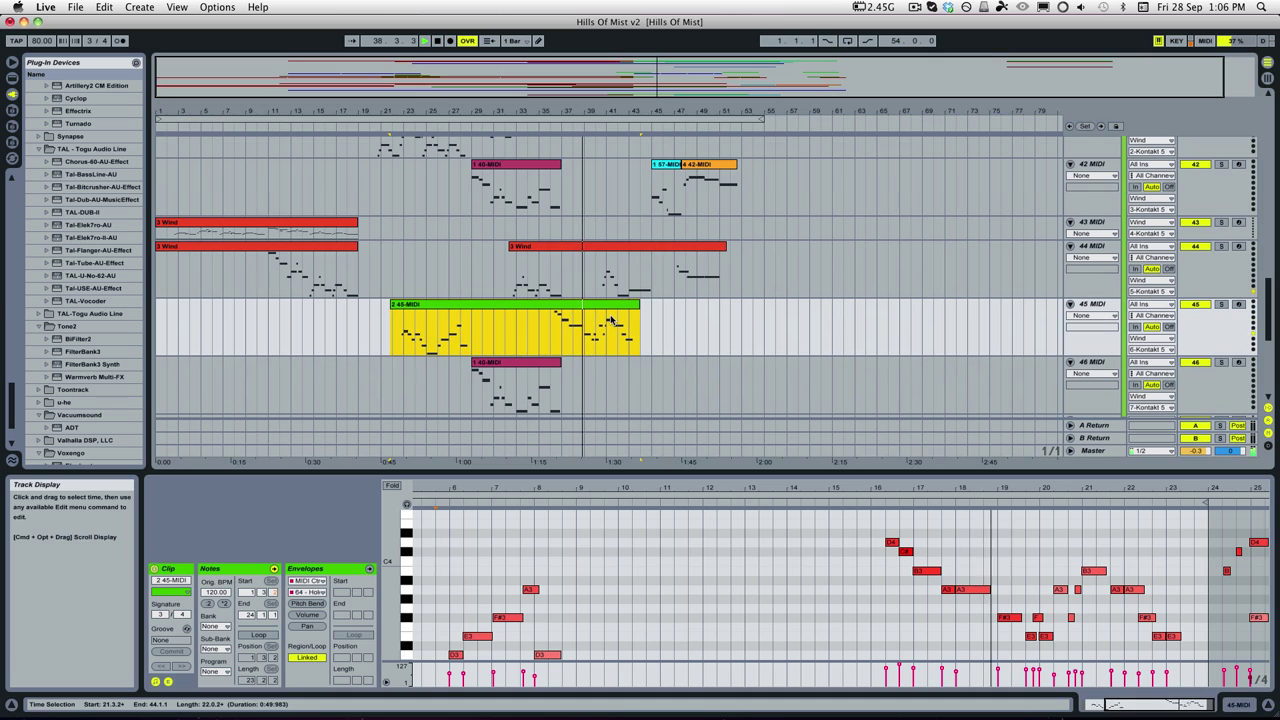
pyautogui.click(616, 264)
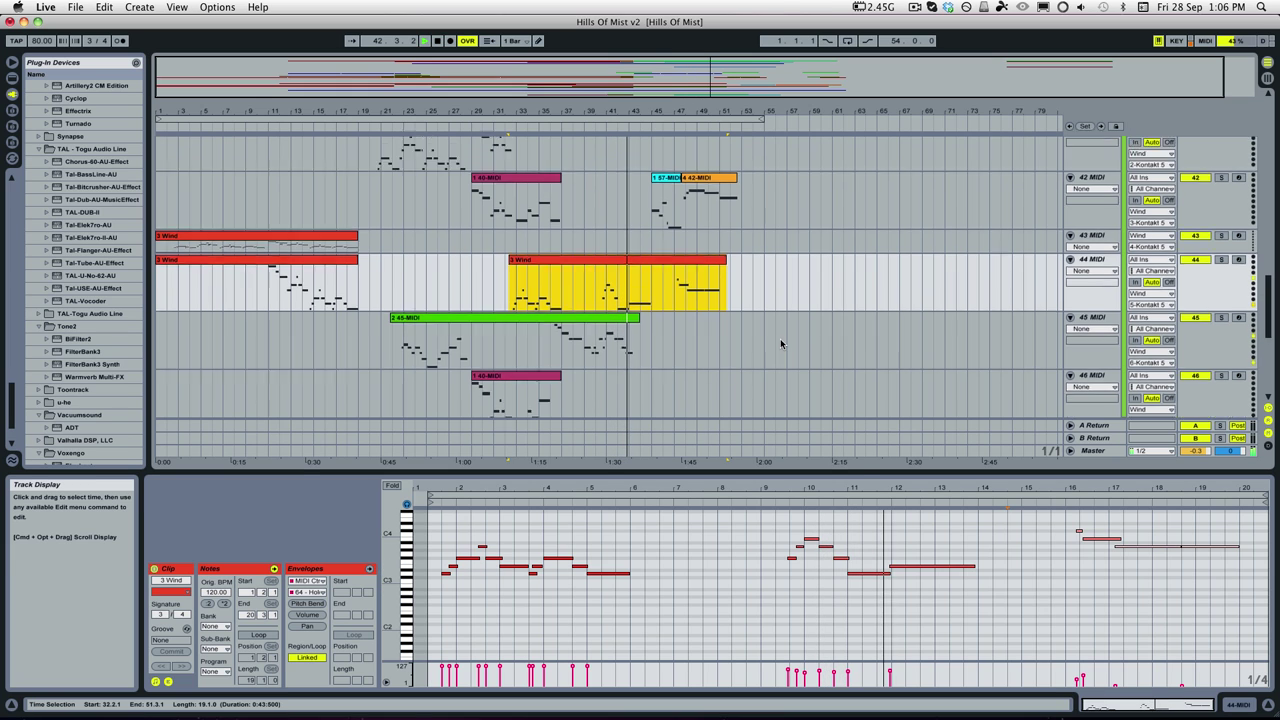
# Examine the notes of the 57-MIDI clip and the adjacent 42-MIDI clip on track 42 in the piano roll.
pyautogui.click(672, 170)
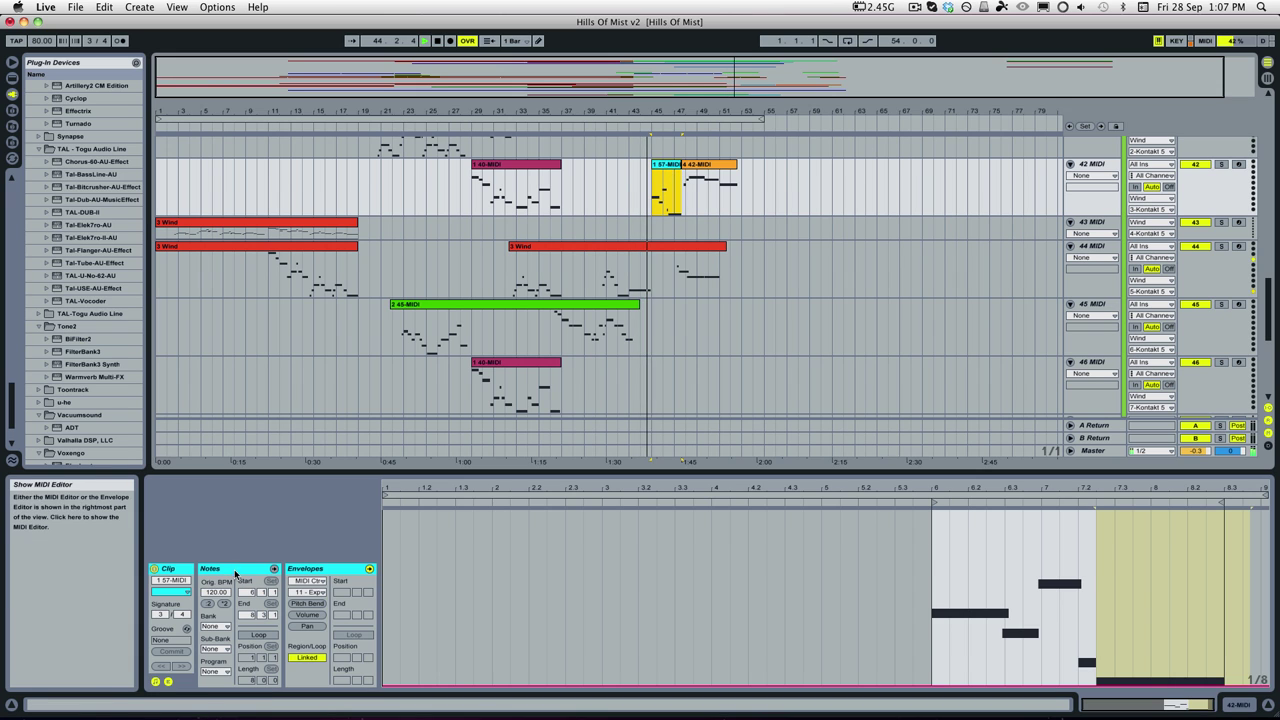
pyautogui.click(640, 604)
pyautogui.scroll(-5, 1080, 589)
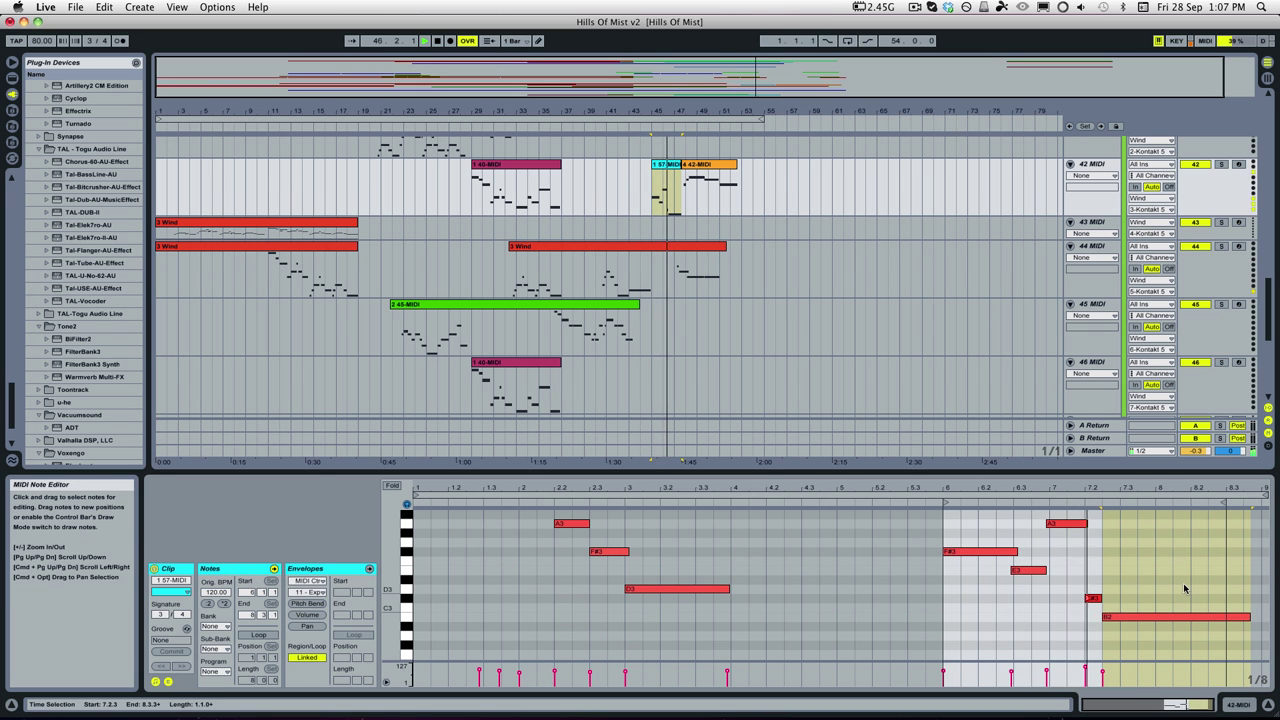
pyautogui.scroll(2, 786, 306)
pyautogui.click(665, 232)
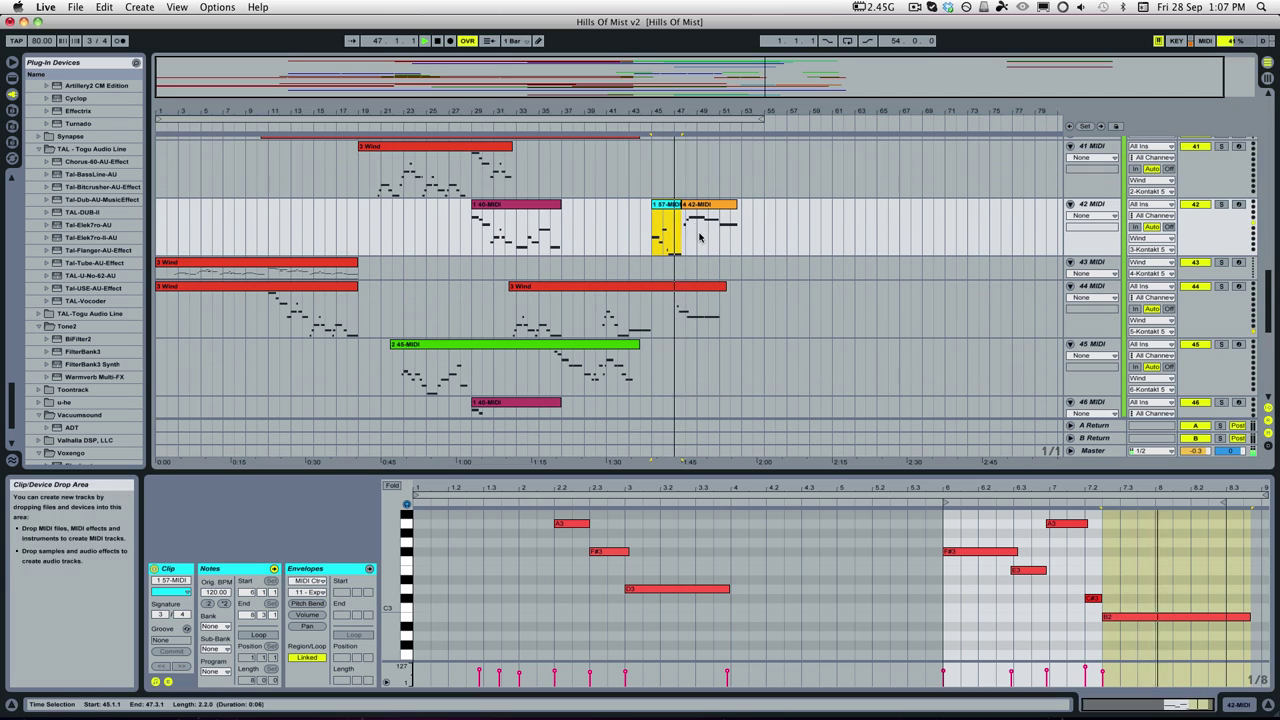
pyautogui.click(703, 204)
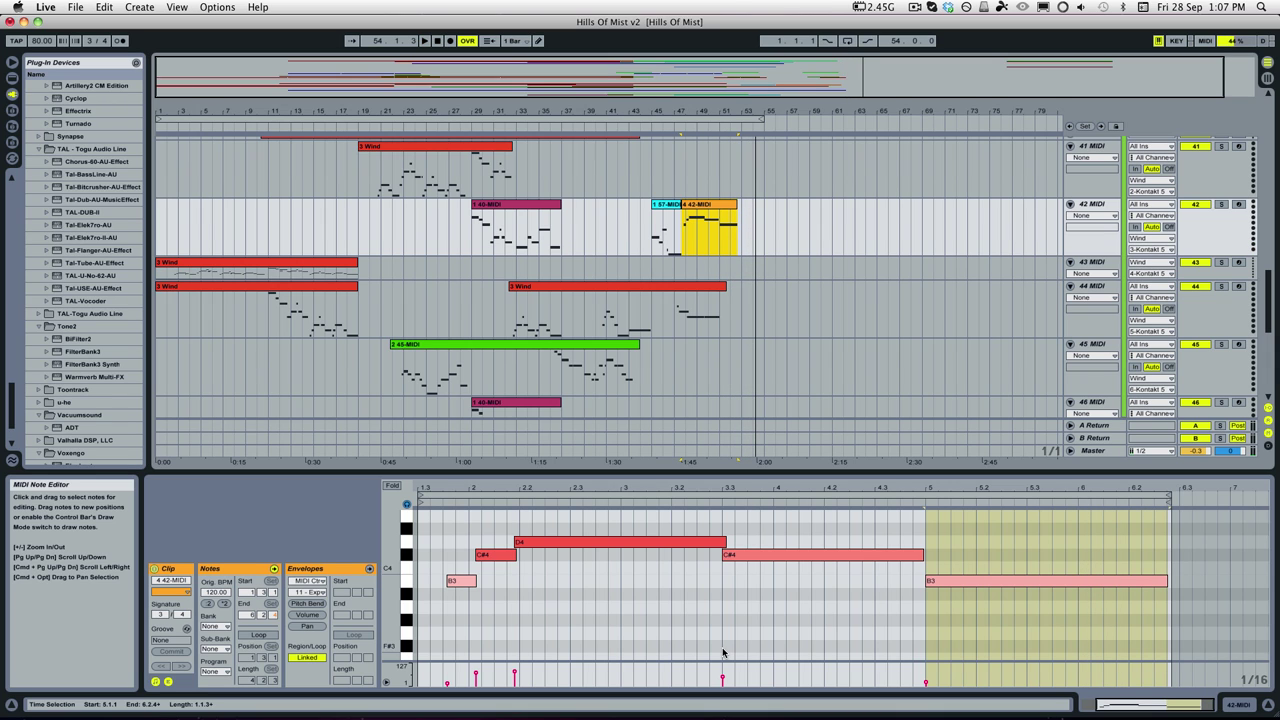
pyautogui.scroll(3, 557, 298)
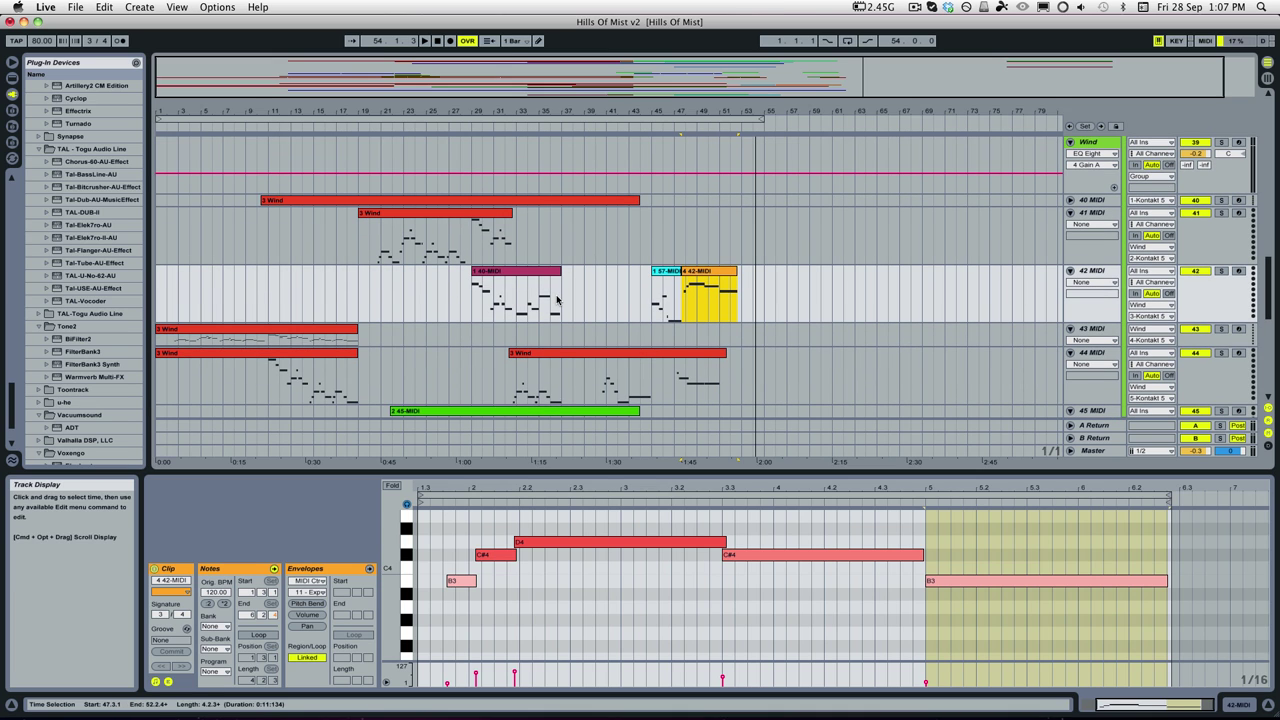
# Open the Wind track's Kontakt 5 instrument and examine the CineWinds PRO patches loaded in its multi rack.
pyautogui.scroll(2, 557, 298)
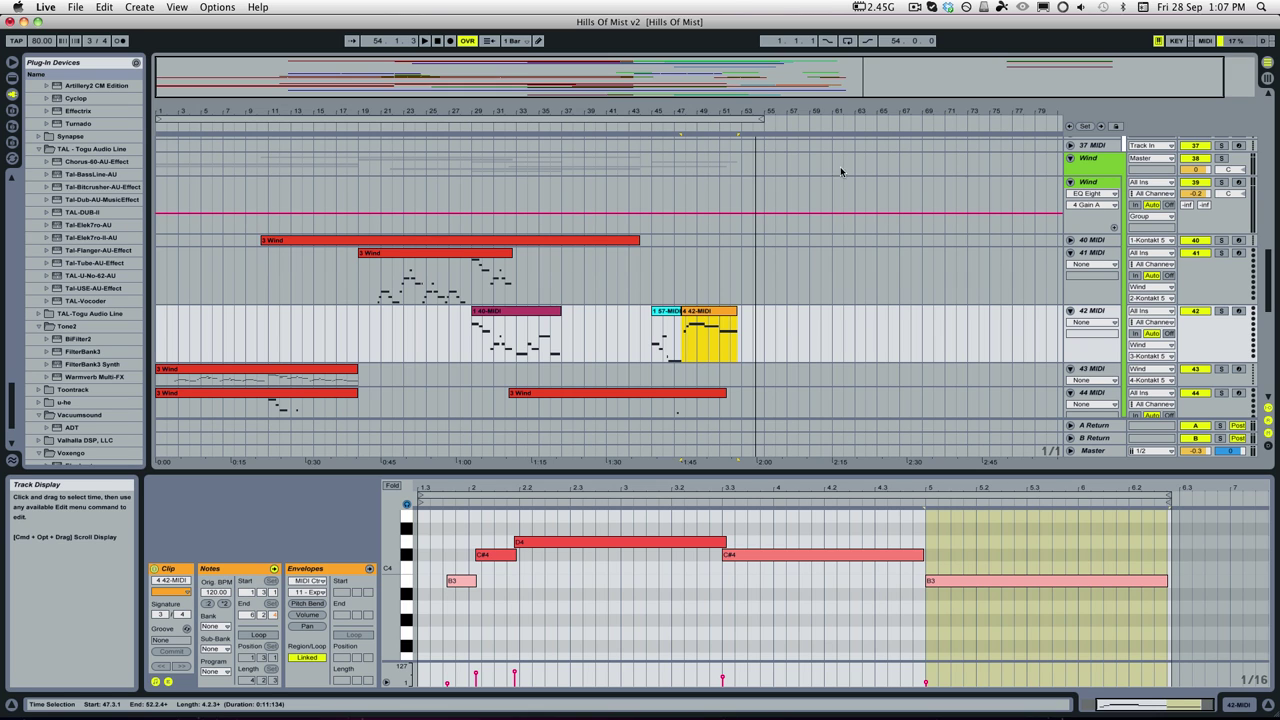
pyautogui.click(1088, 184)
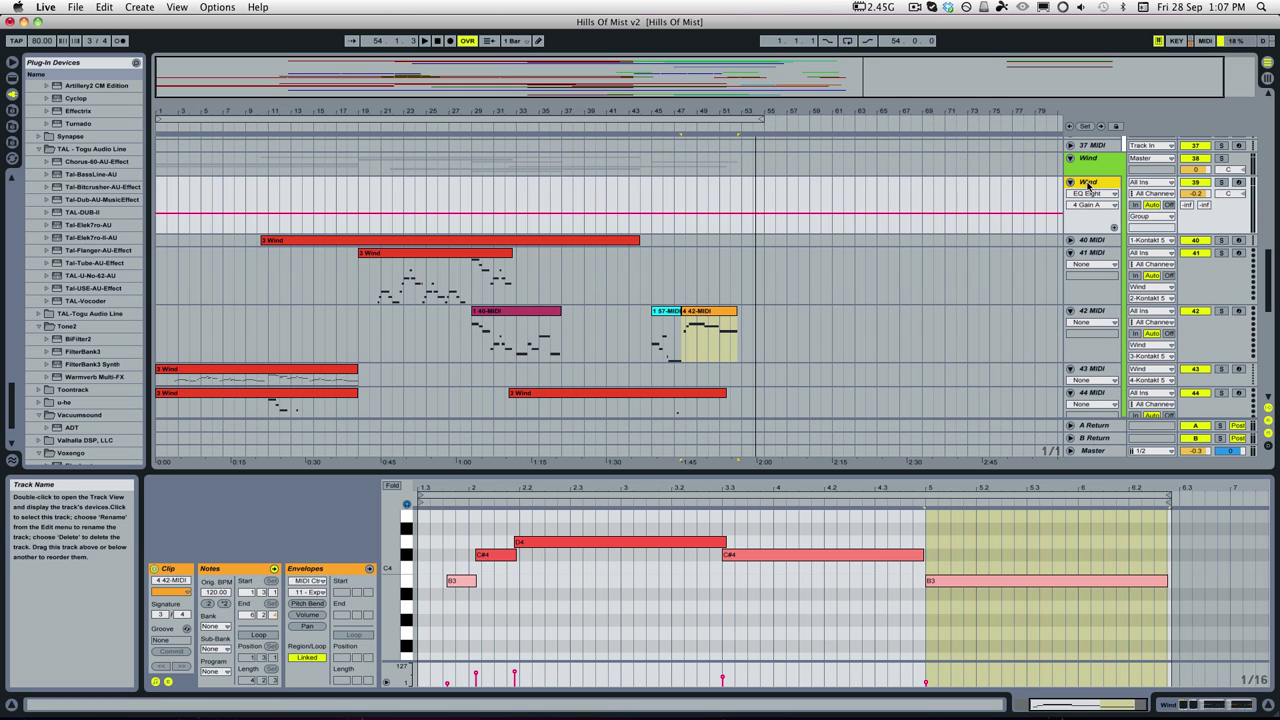
pyautogui.doubleClick(1088, 184)
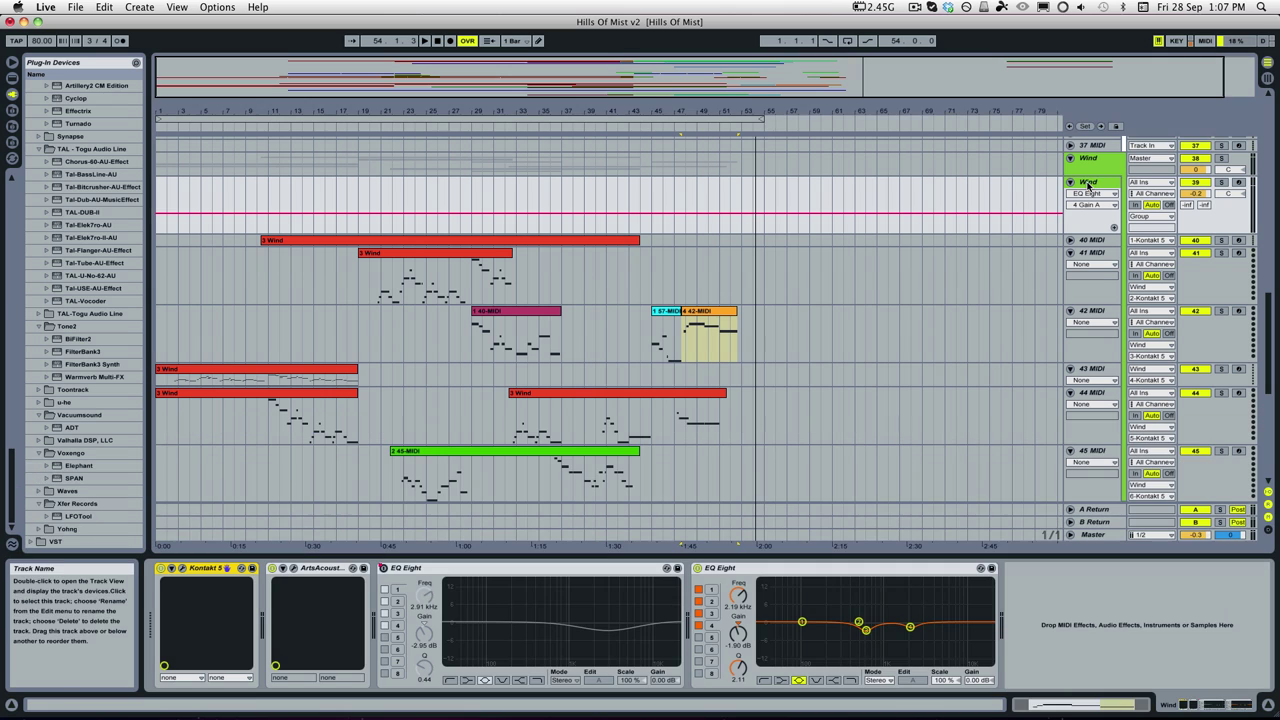
pyautogui.click(183, 569)
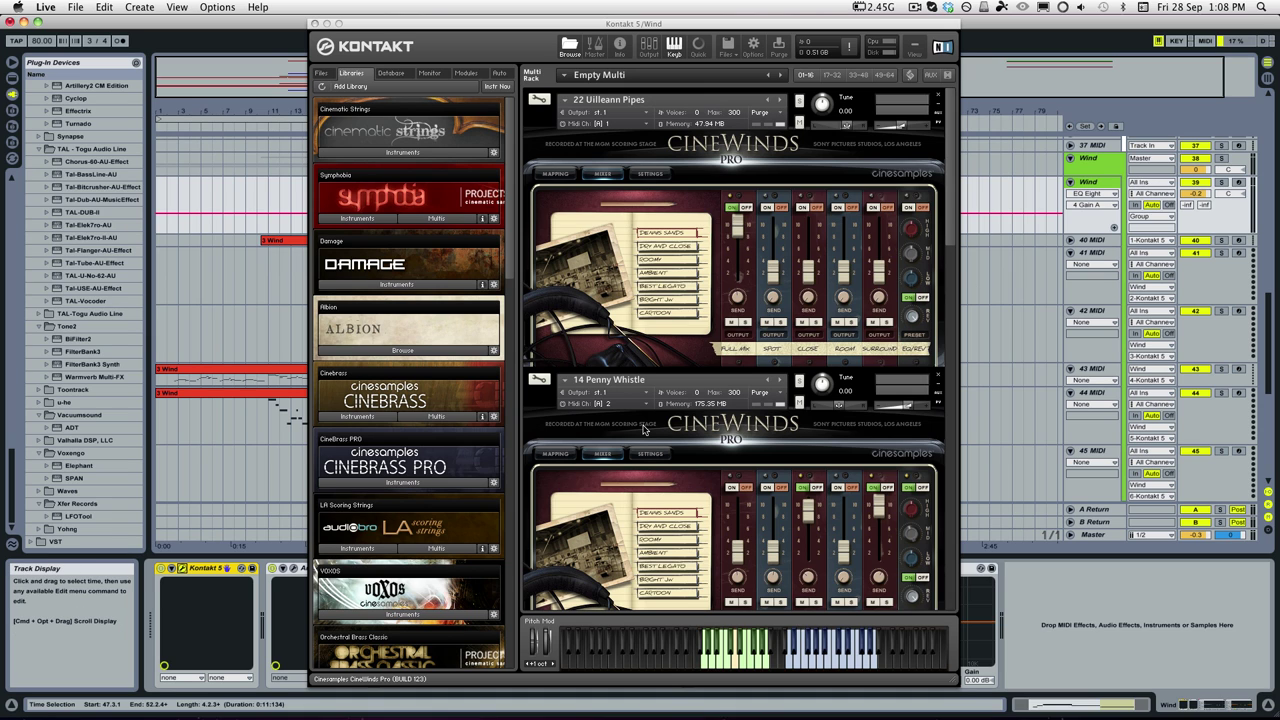
pyautogui.scroll(-3, 705, 392)
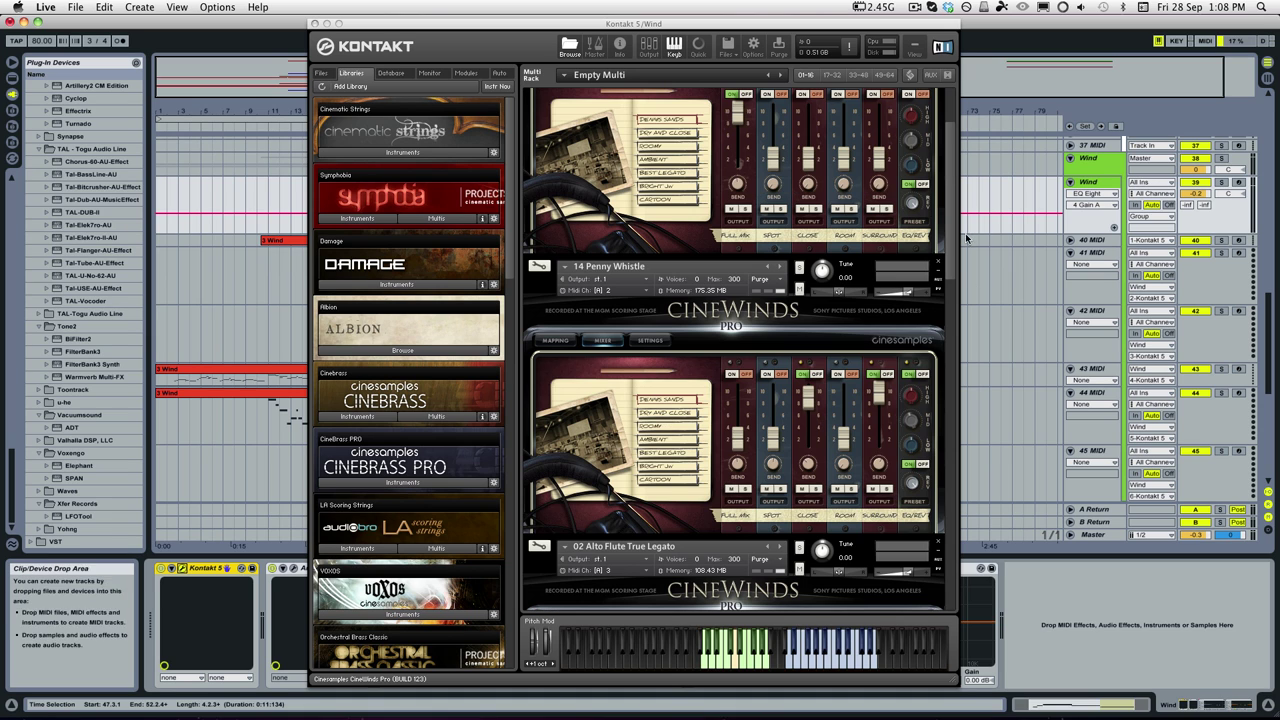
pyautogui.scroll(3, 948, 181)
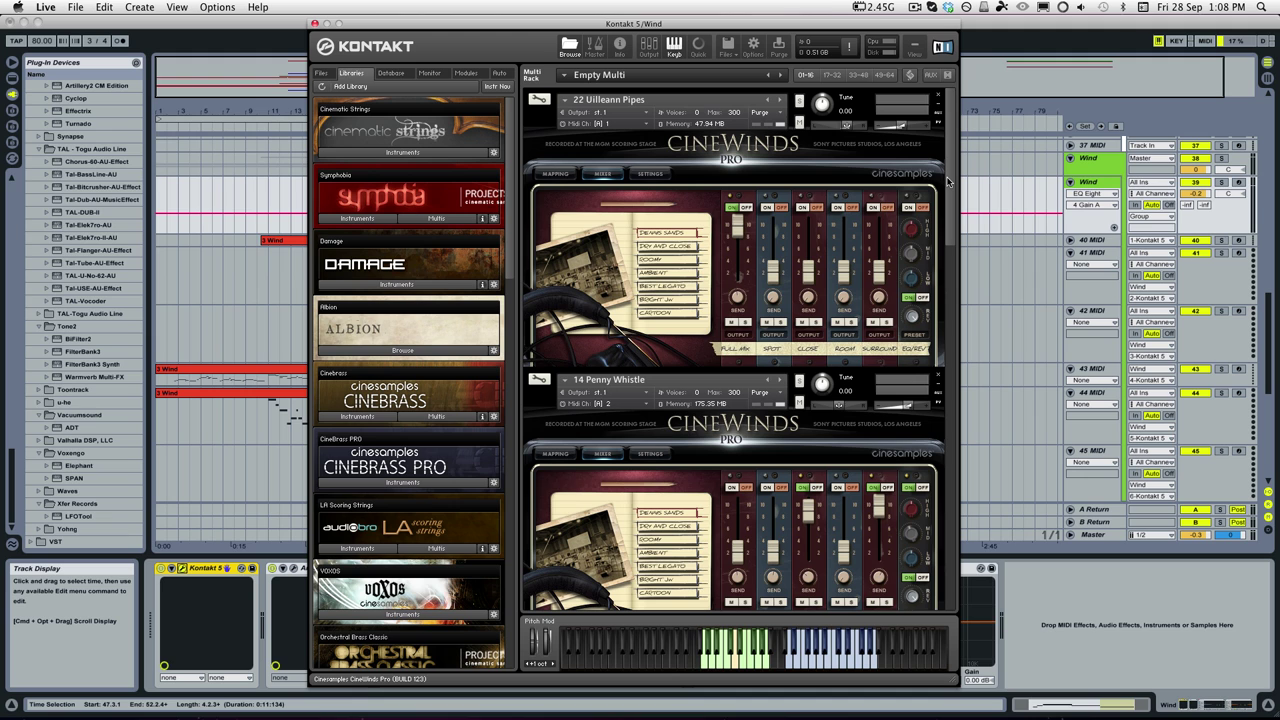
pyautogui.scroll(-4, 952, 240)
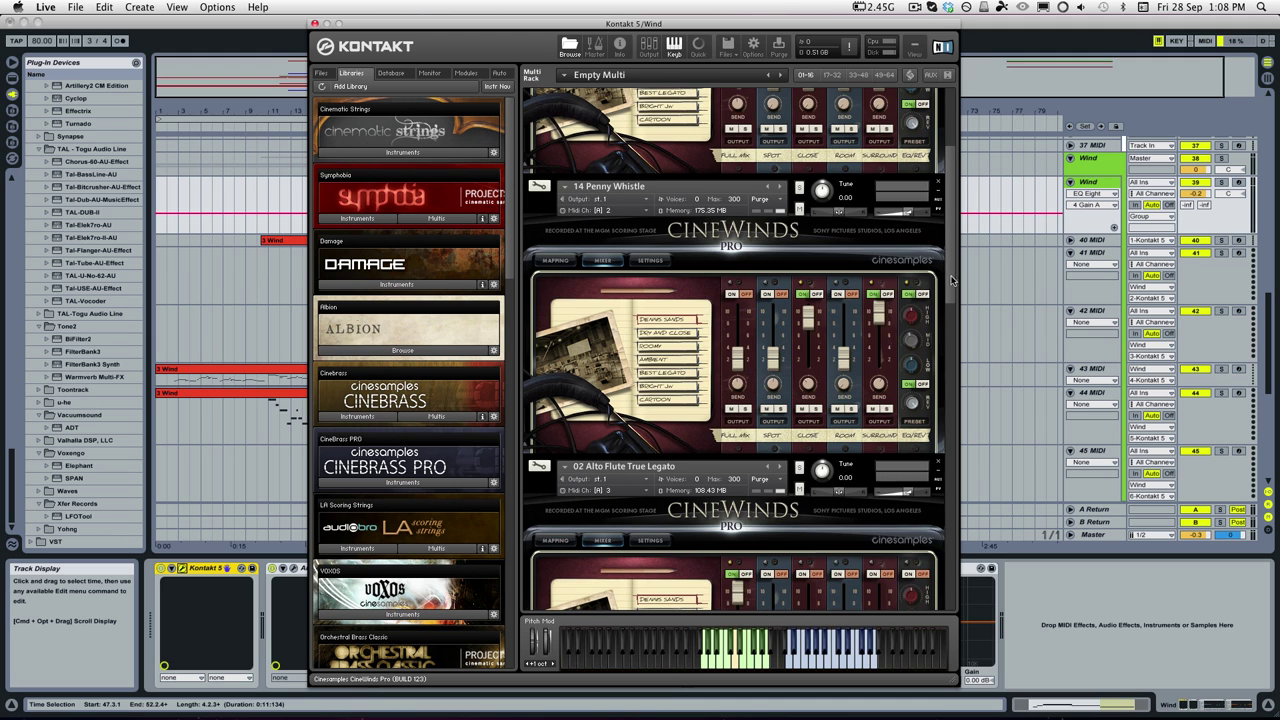
pyautogui.scroll(4, 952, 281)
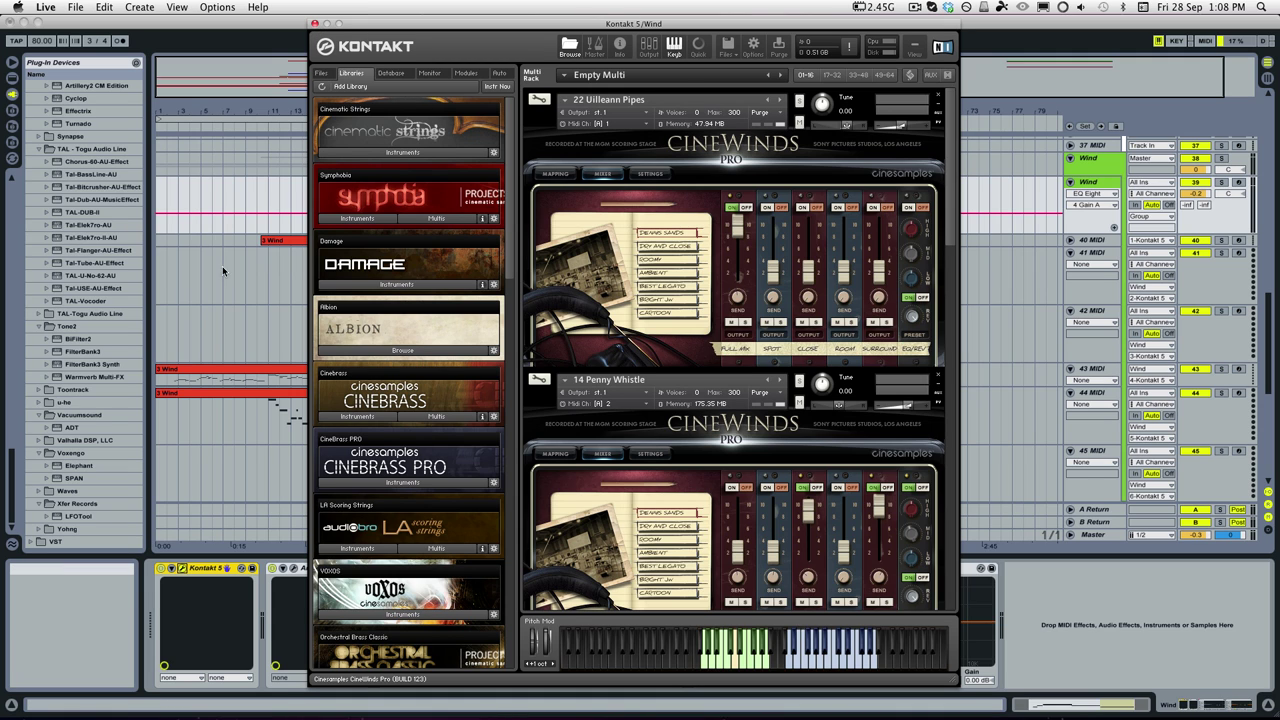
# Unfold track 43 in the arrangement, select its Wind clip and solo the track.
pyautogui.click(268, 315)
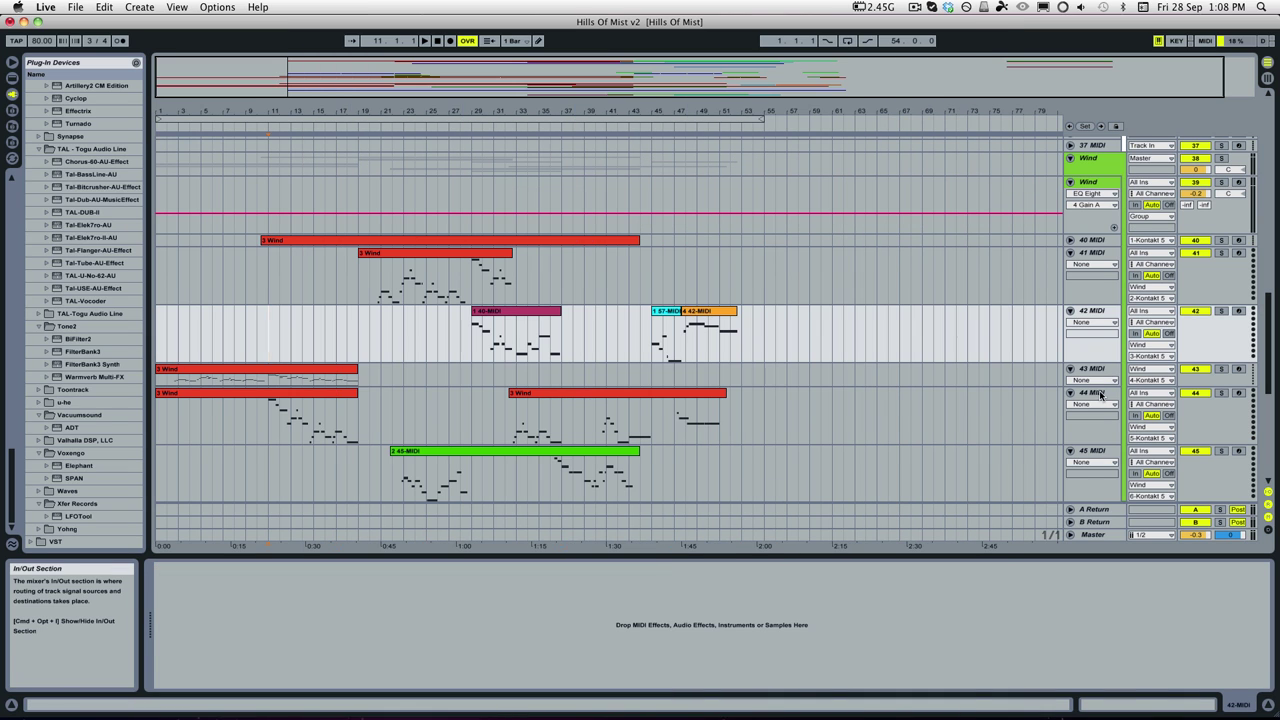
pyautogui.moveTo(1100, 391); pyautogui.dragTo(1102, 423)
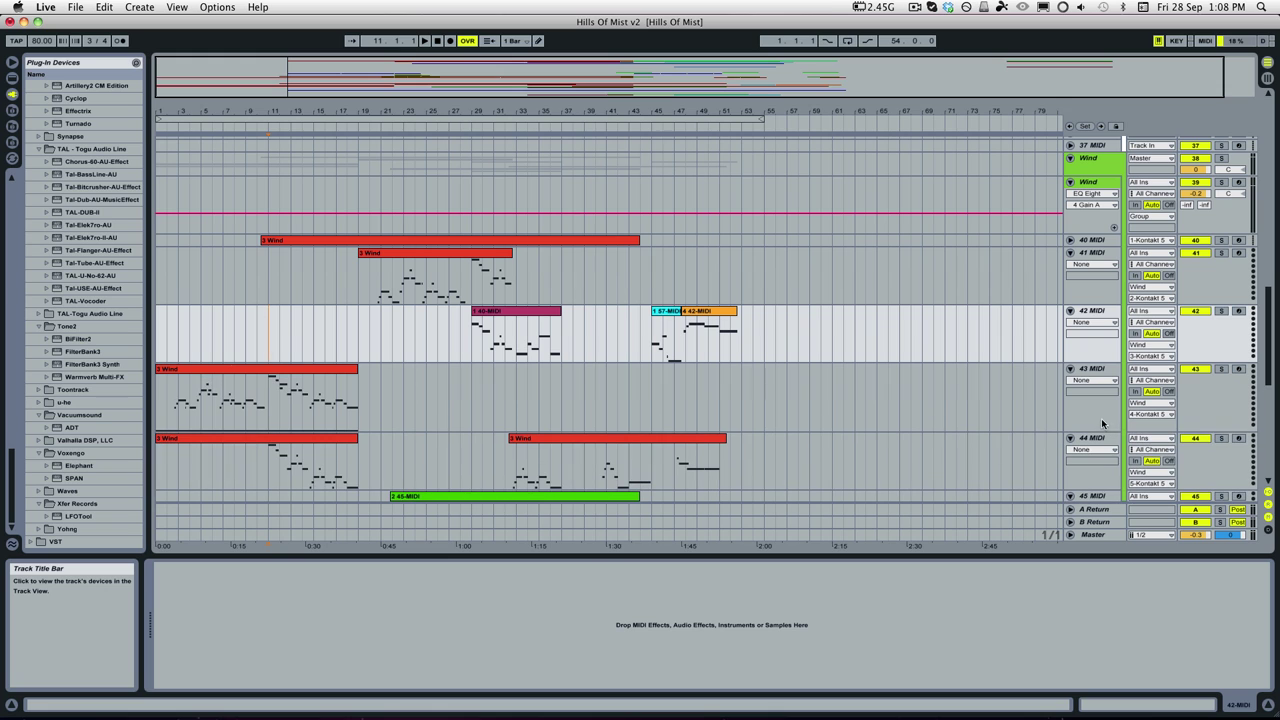
pyautogui.scroll(-3, 230, 340)
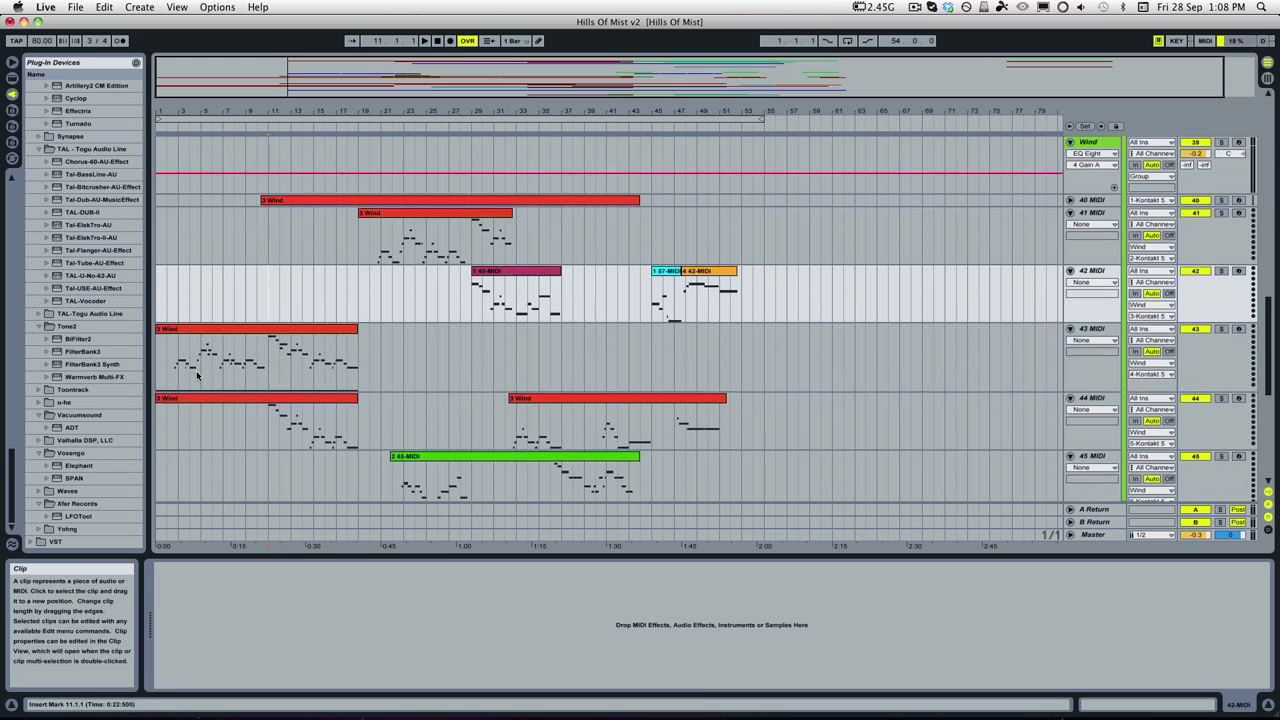
pyautogui.click(223, 307)
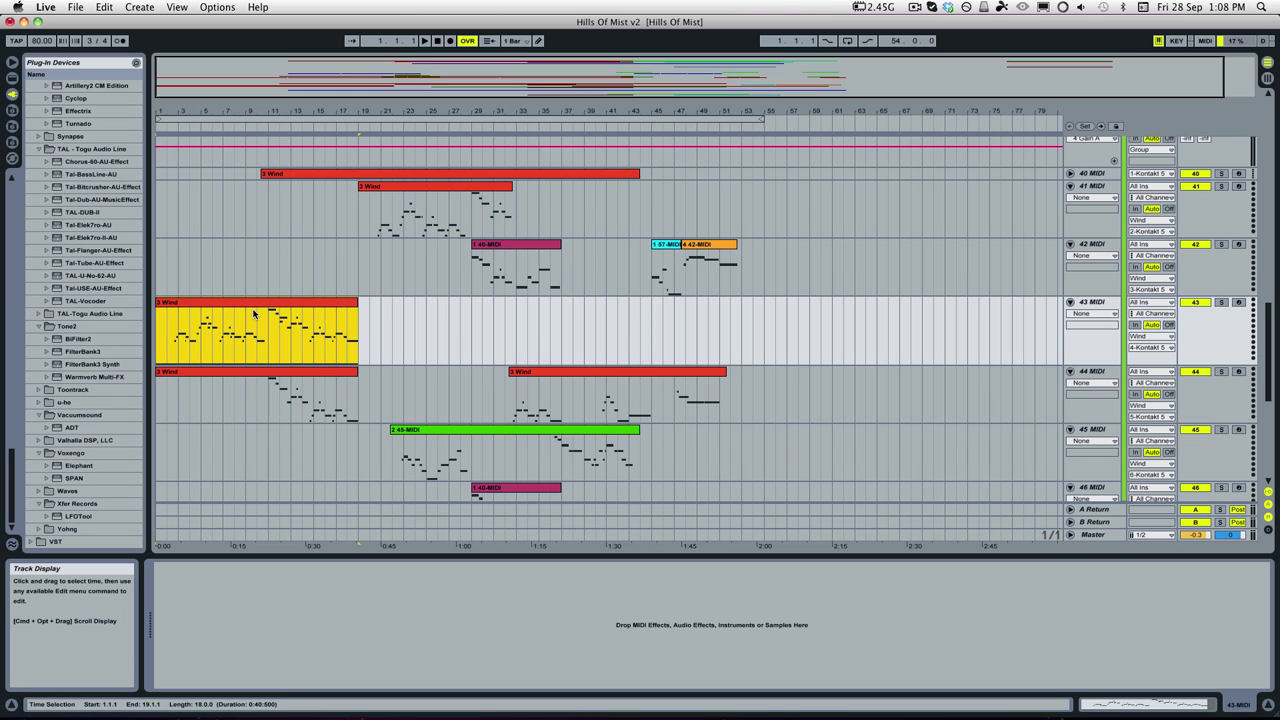
pyautogui.click(1231, 303)
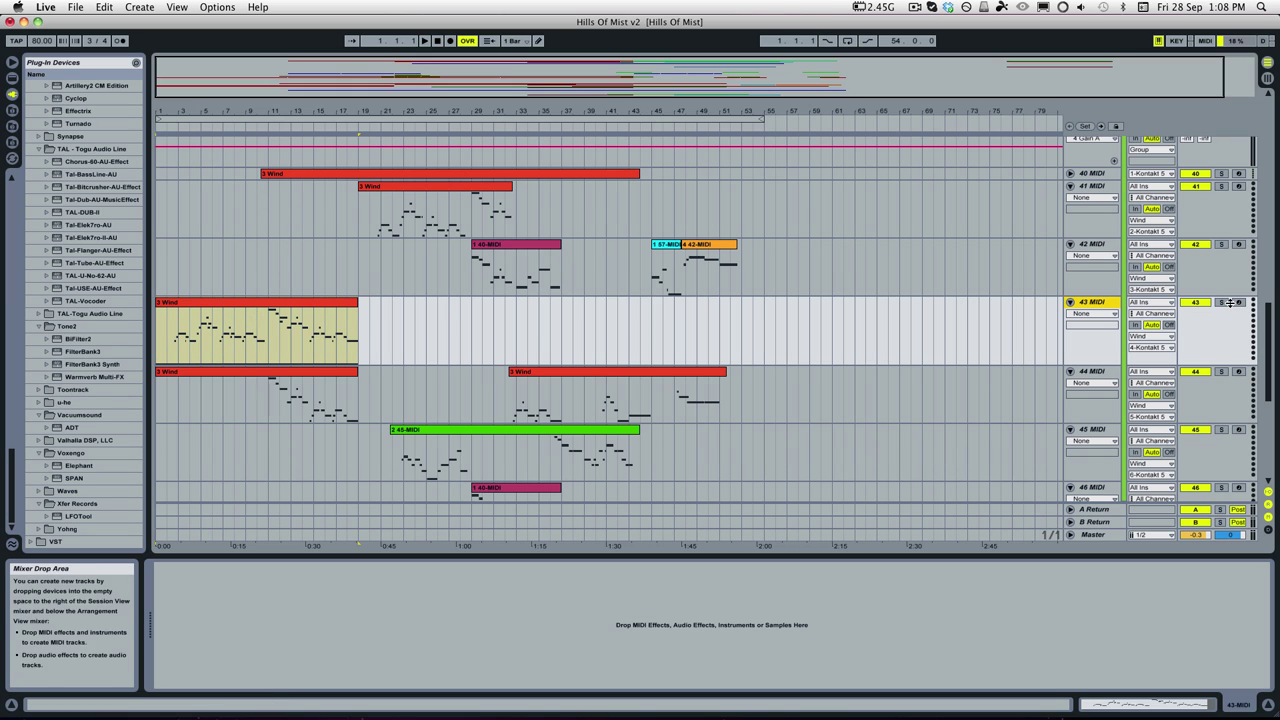
pyautogui.click(1221, 302)
# Reopen the Wind track's Kontakt 5 and examine the 20 Border Pipes patch in the multi rack.
pyautogui.scroll(2, 1090, 149)
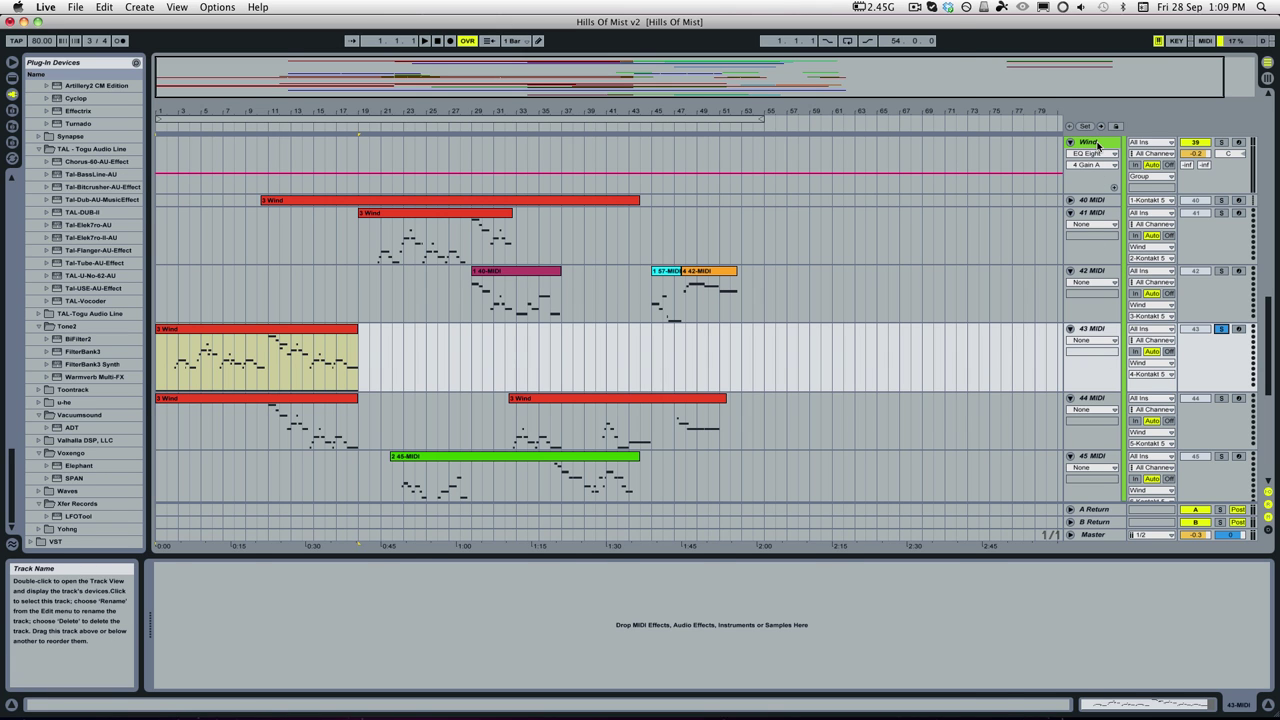
pyautogui.doubleClick(1098, 146)
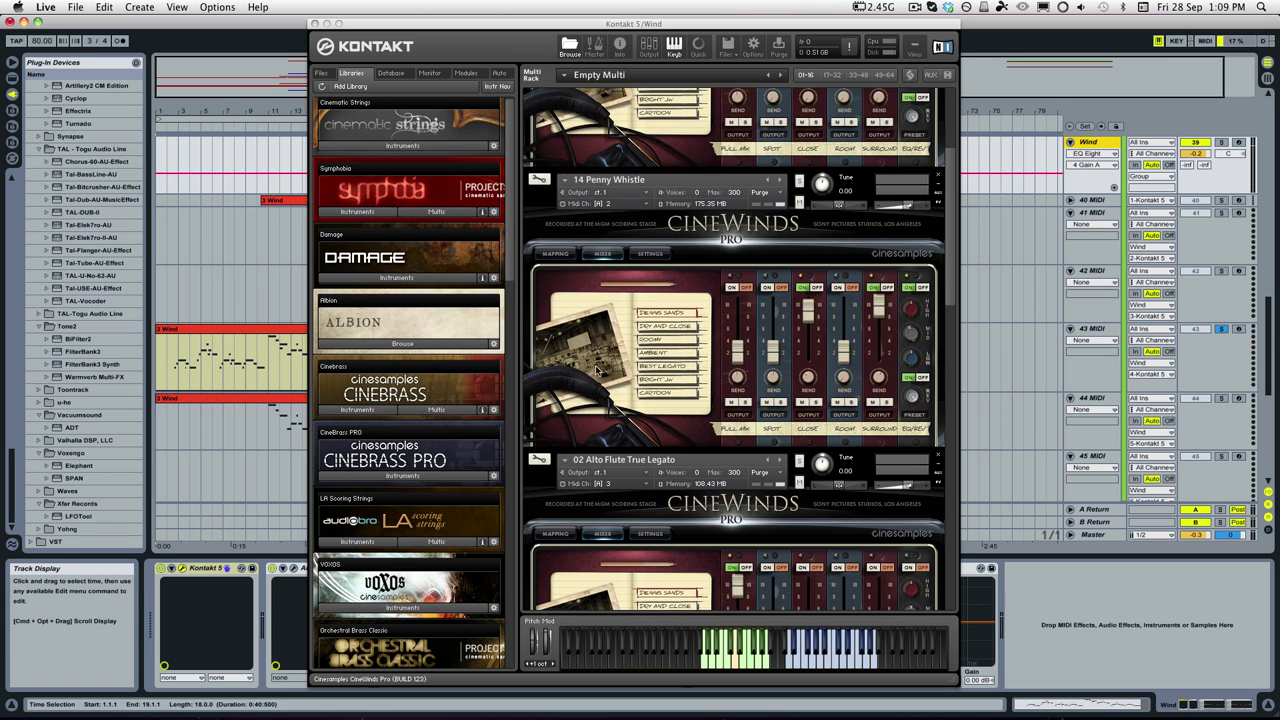
pyautogui.scroll(-6, 597, 370)
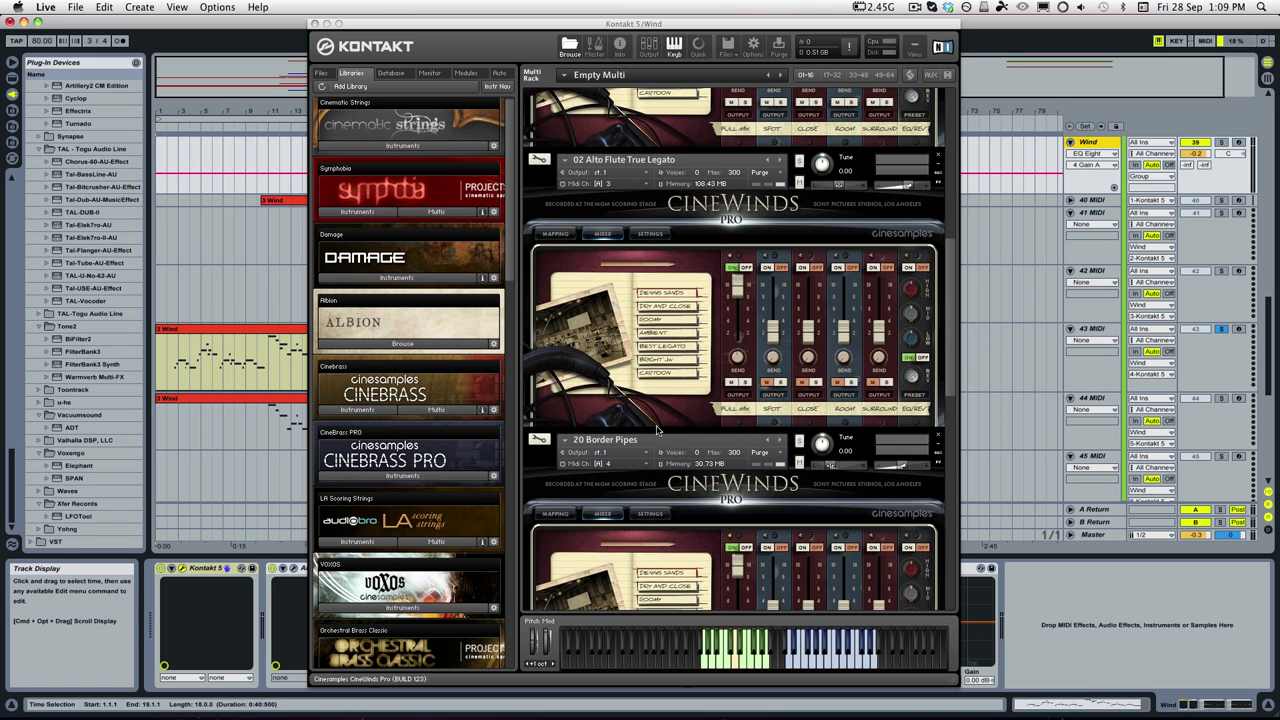
pyautogui.scroll(-2, 657, 430)
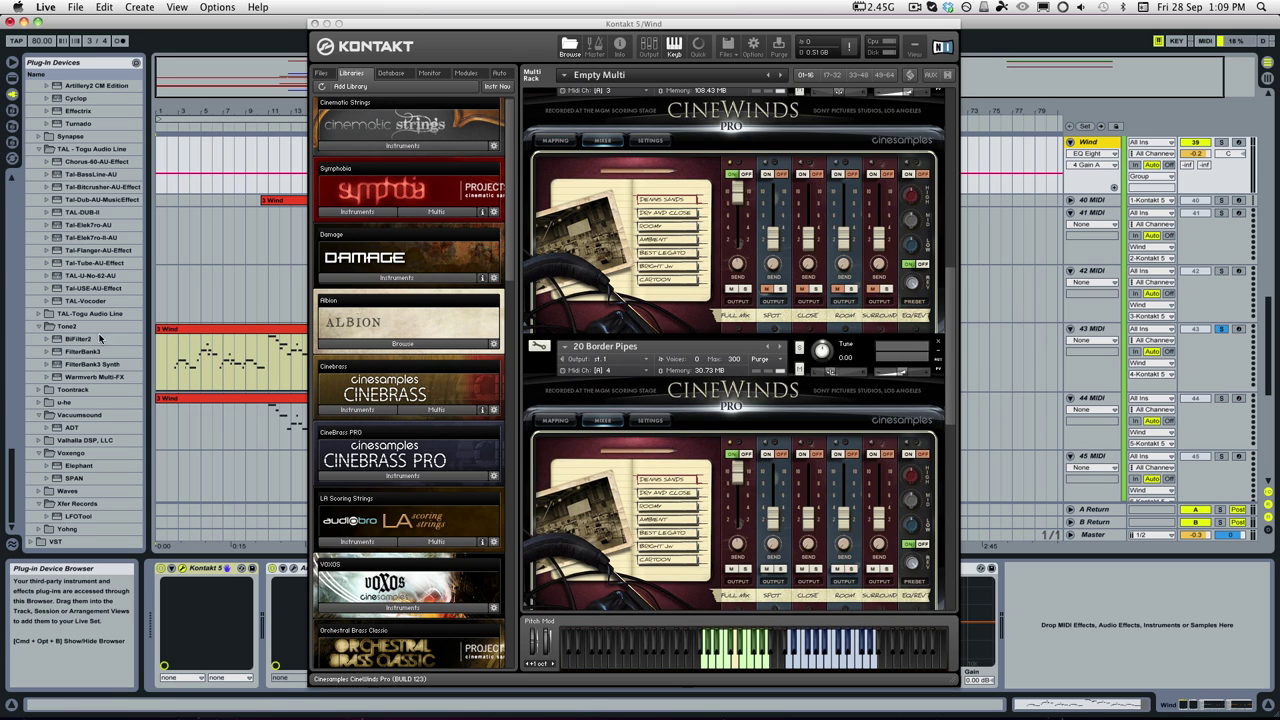
# Open the Wind clip on track 43 in the piano roll and play back its opening phrase.
pyautogui.doubleClick(230, 358)
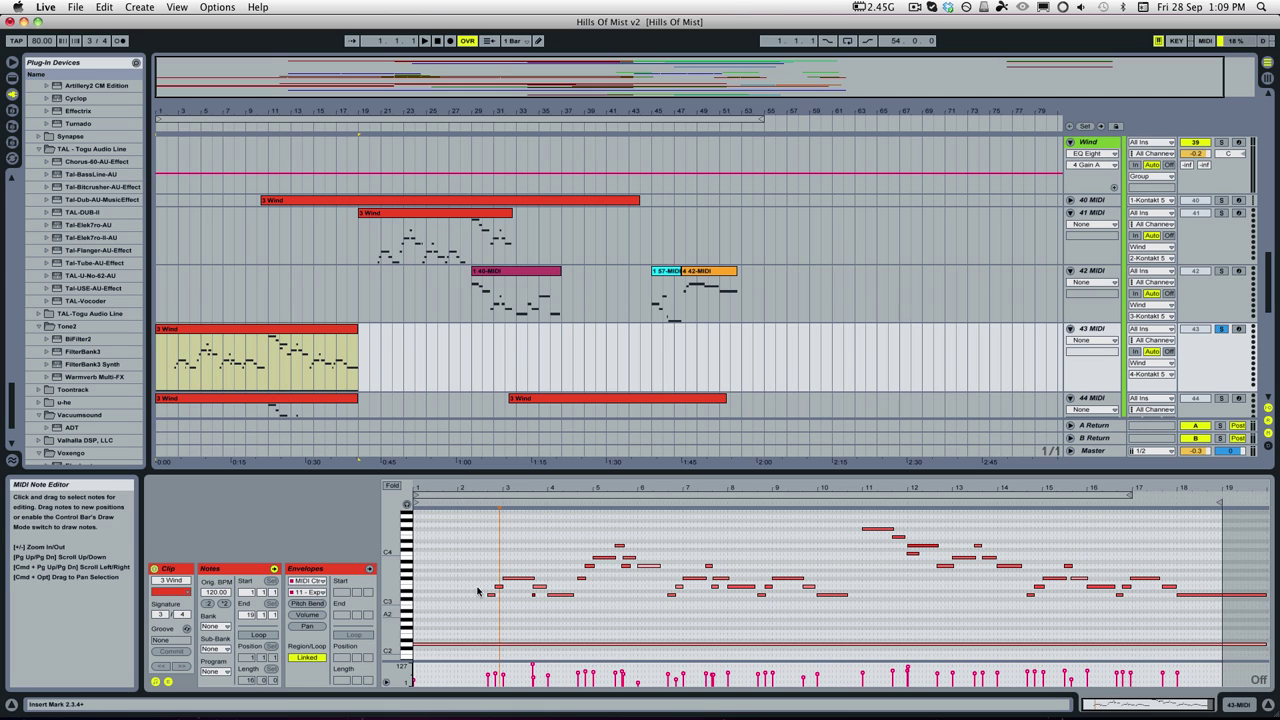
pyautogui.press('space')
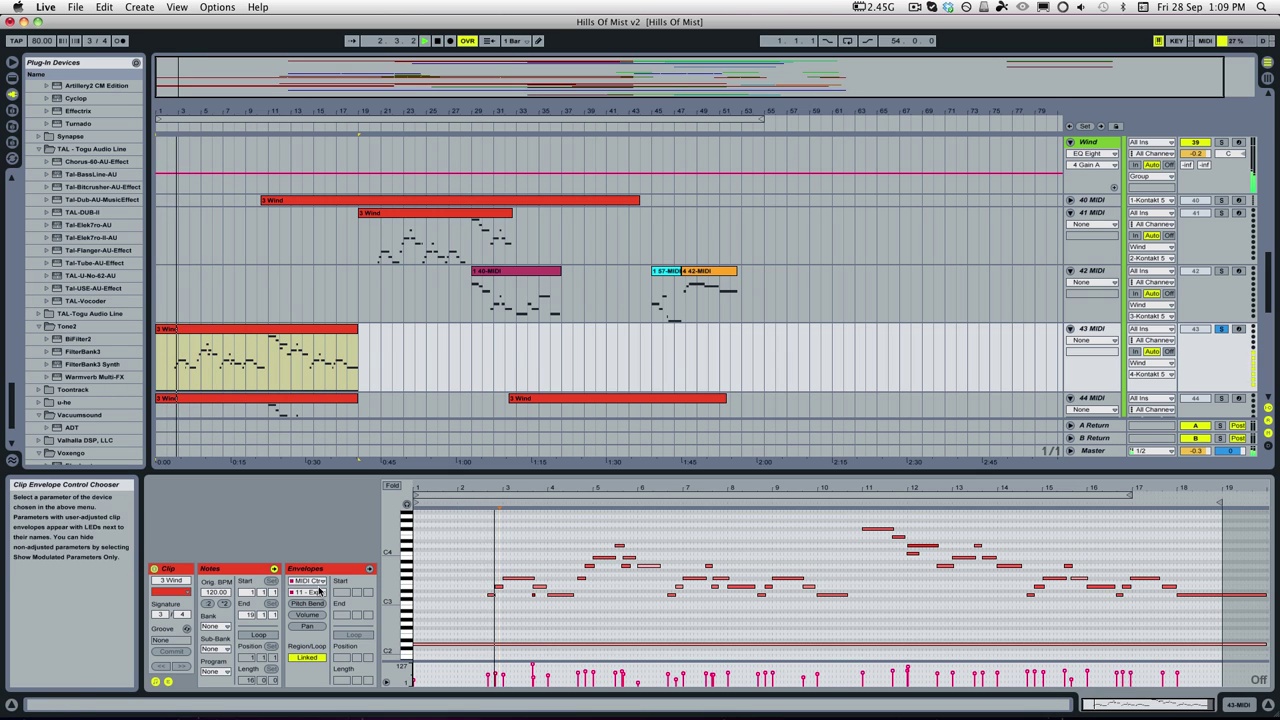
pyautogui.rightClick(545, 586)
pyautogui.click(624, 552)
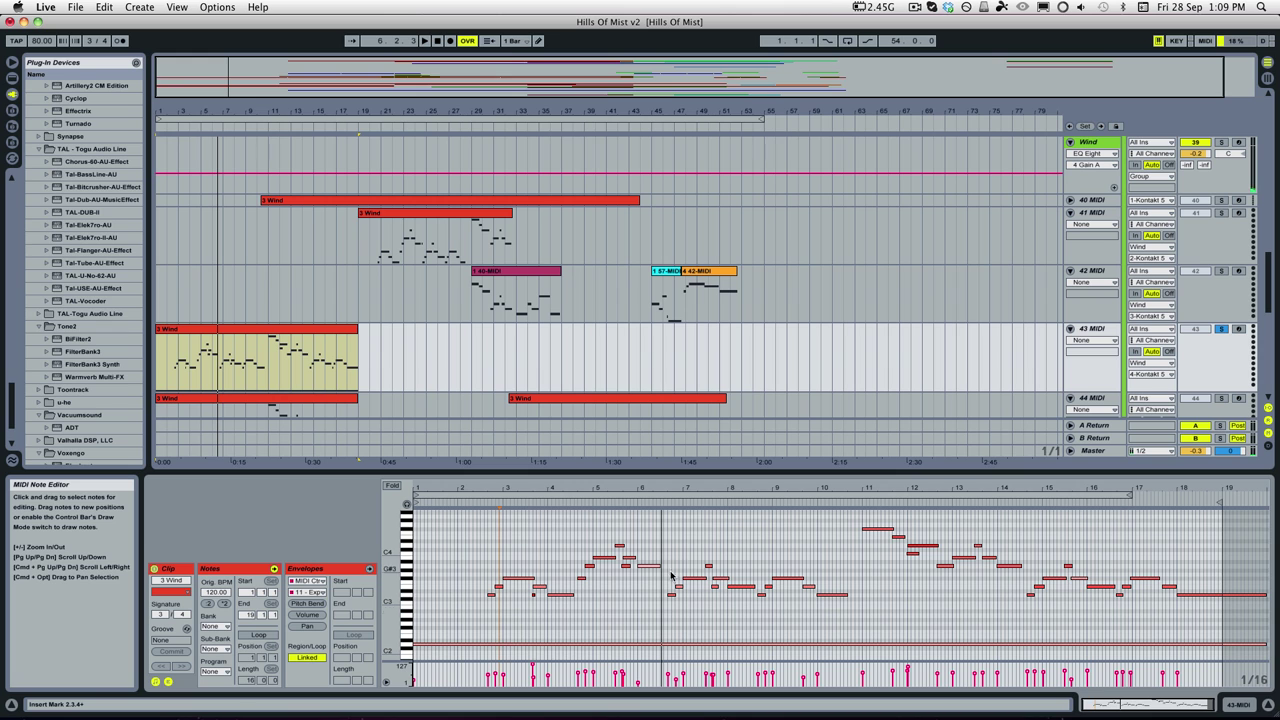
# Zoom in on the opening bars of track 43's Wind clip and arm the track for recording.
pyautogui.scroll(-5, 651, 594)
pyautogui.scroll(4, 646, 596)
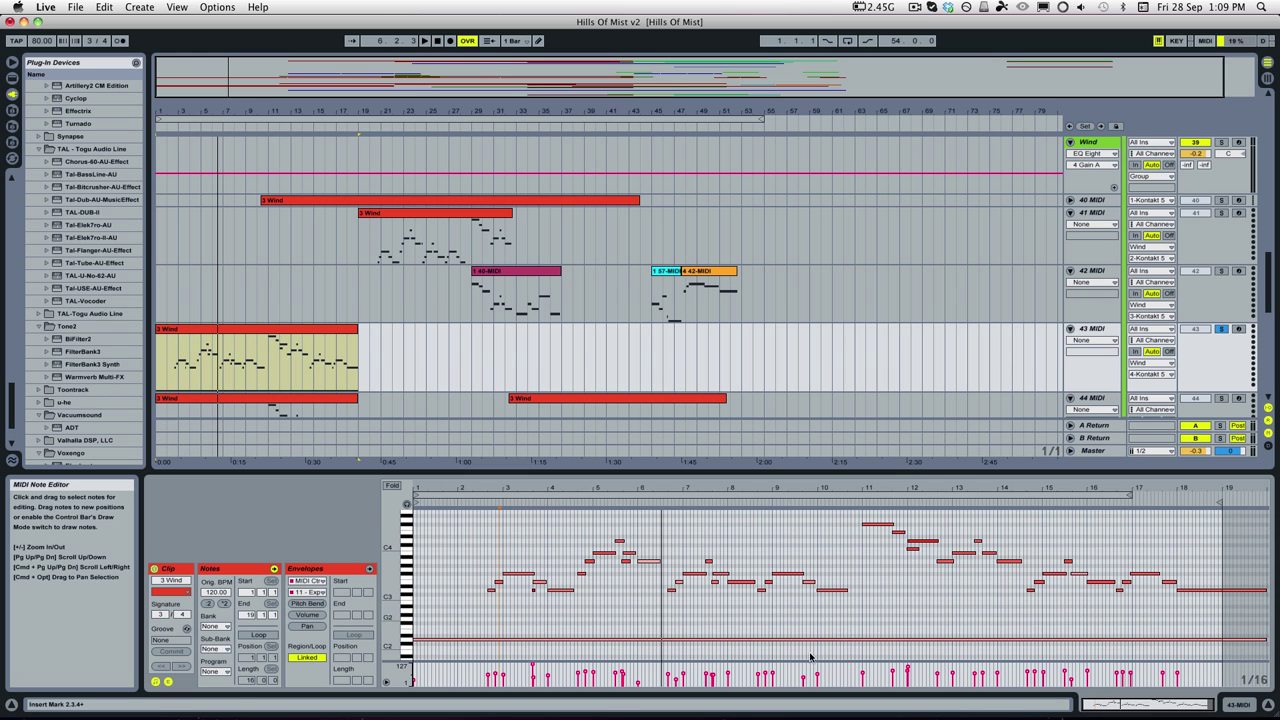
pyautogui.moveTo(730, 495)
pyautogui.mouseDown()
pyautogui.moveTo(730, 570)
pyautogui.moveTo(517, 570)
pyautogui.mouseUp()
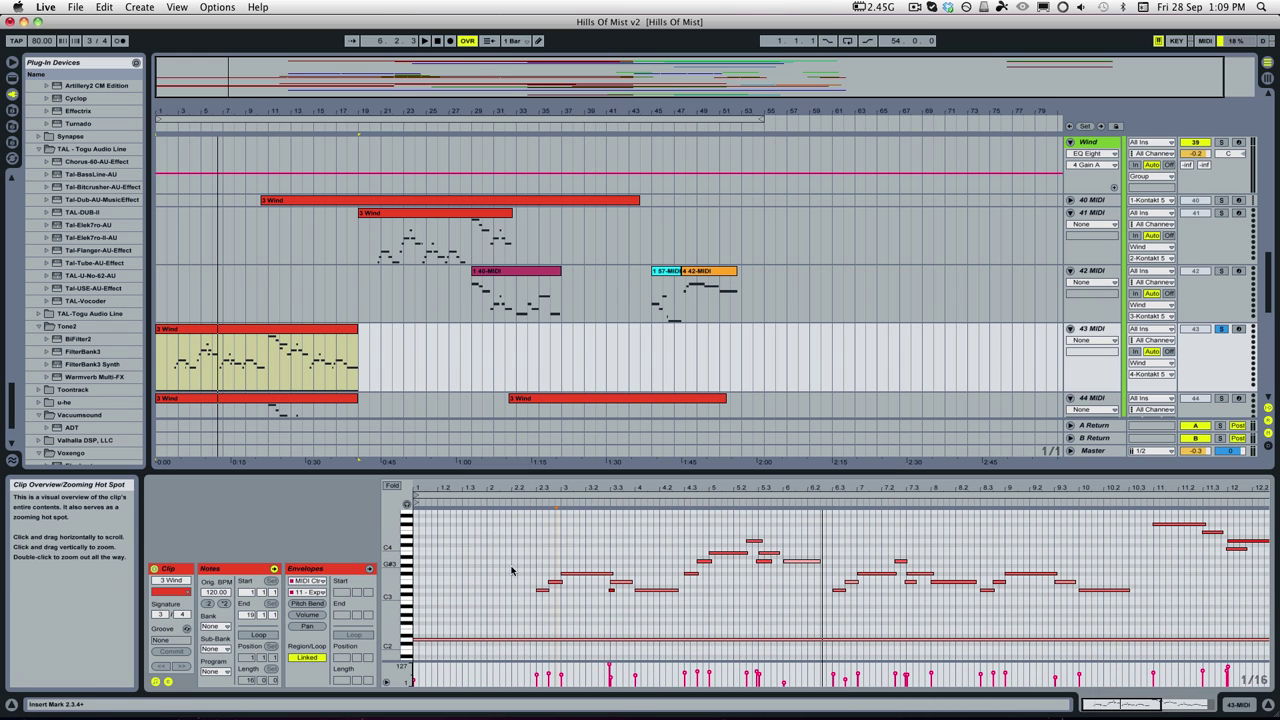
pyautogui.click(500, 491)
pyautogui.click(1239, 329)
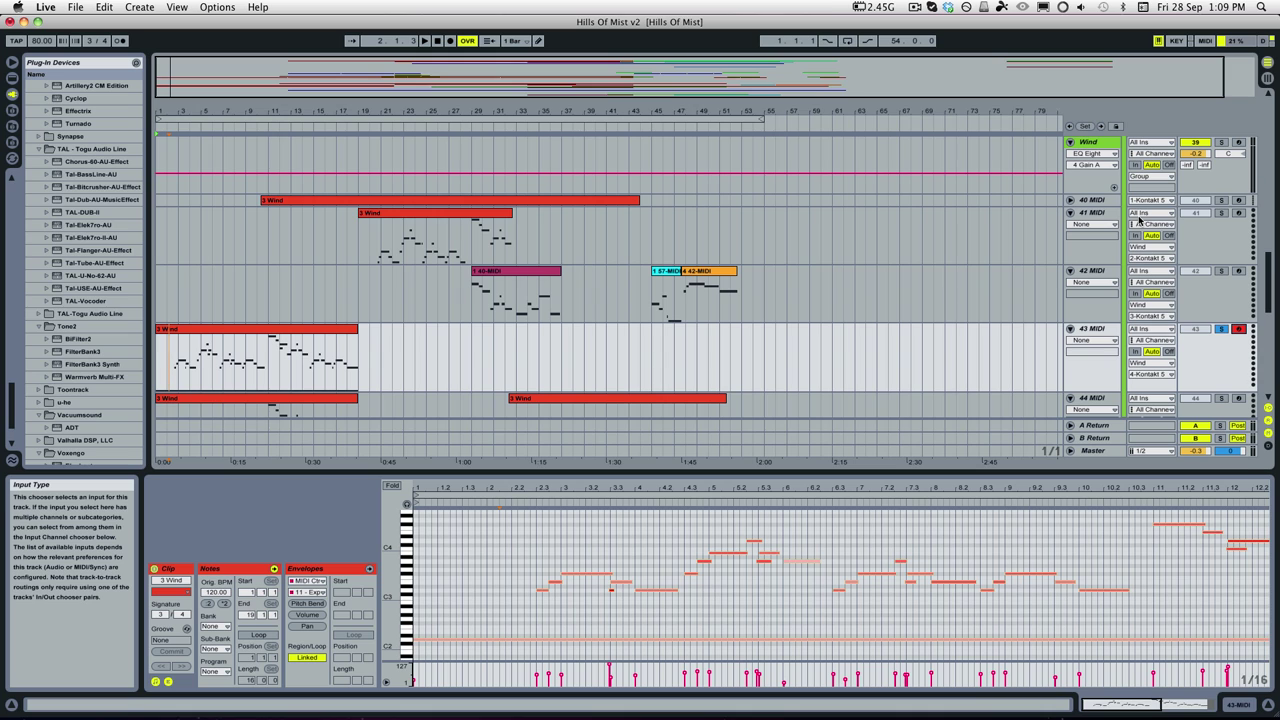
# Place the insert mark at 3.3.2 in track 43's Wind clip and examine the surrounding notes.
pyautogui.scroll(-5, 771, 289)
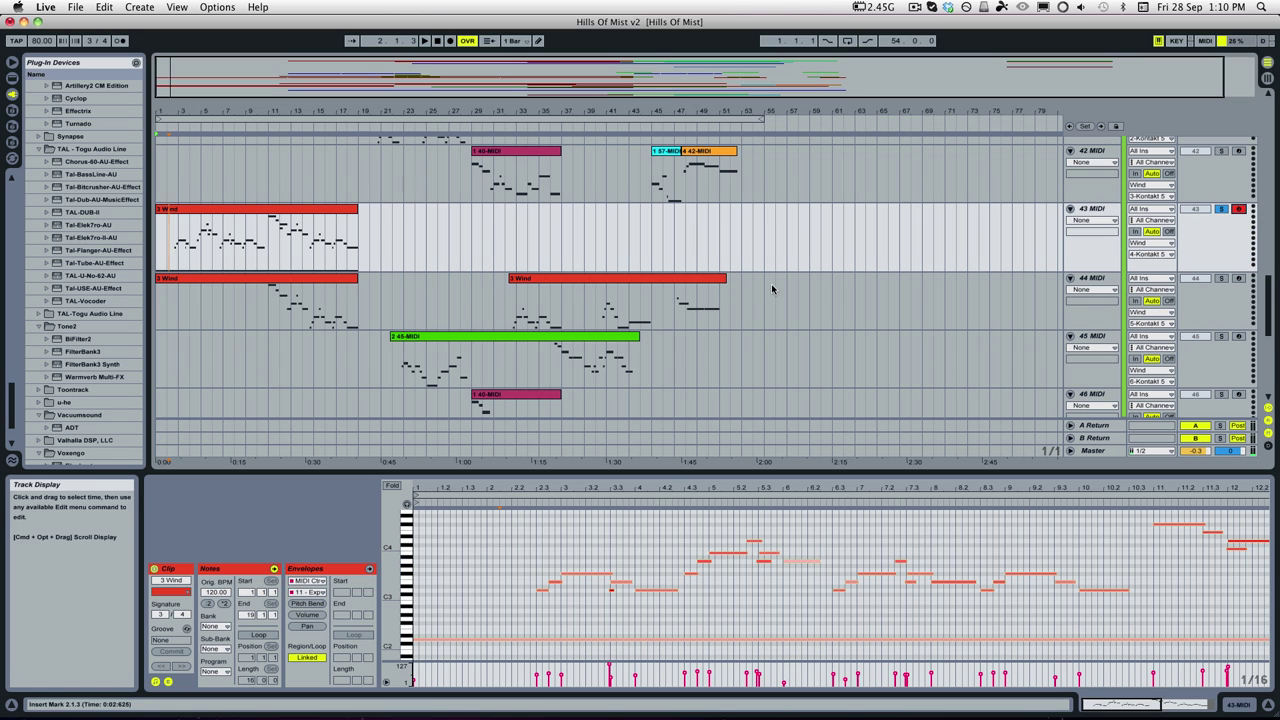
pyautogui.click(614, 540)
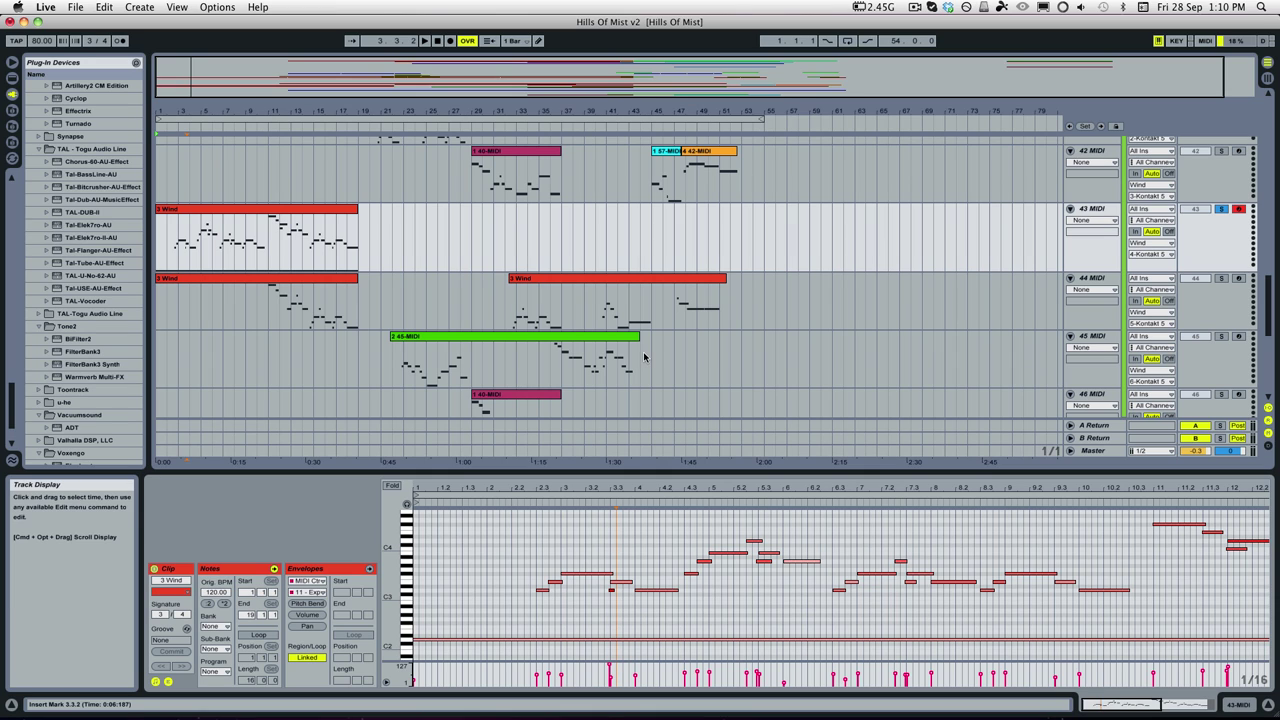
pyautogui.scroll(1, 677, 560)
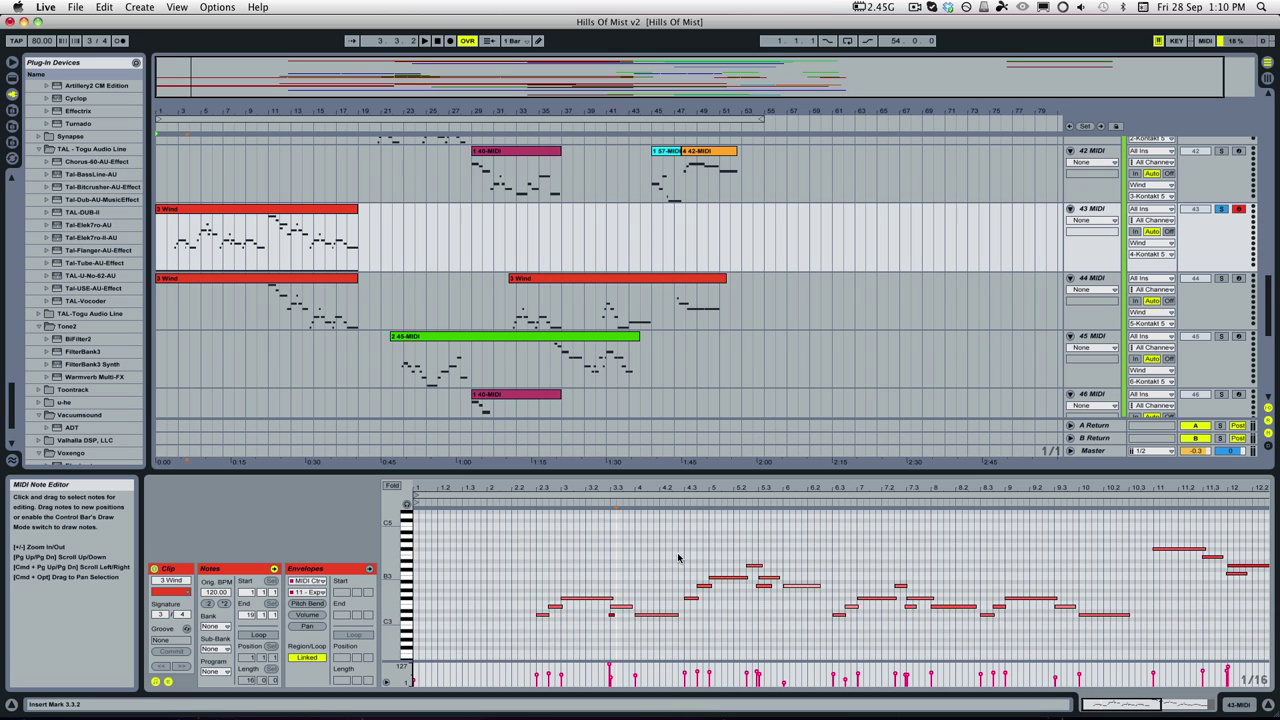
# Open Quick-Load in the Wind track's Kontakt 5 and look through the patches in Cinewinds > CineWinds_PRO > Instruments.
pyautogui.scroll(3, 1037, 208)
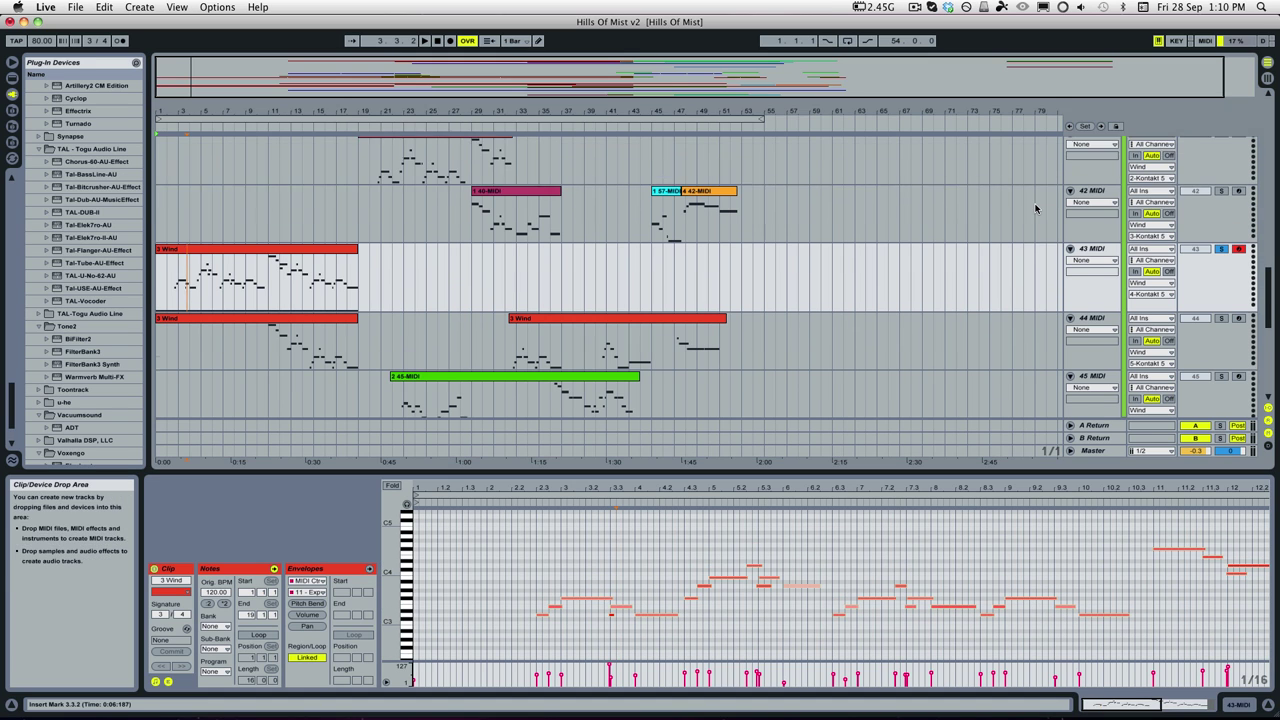
pyautogui.scroll(3, 1015, 240)
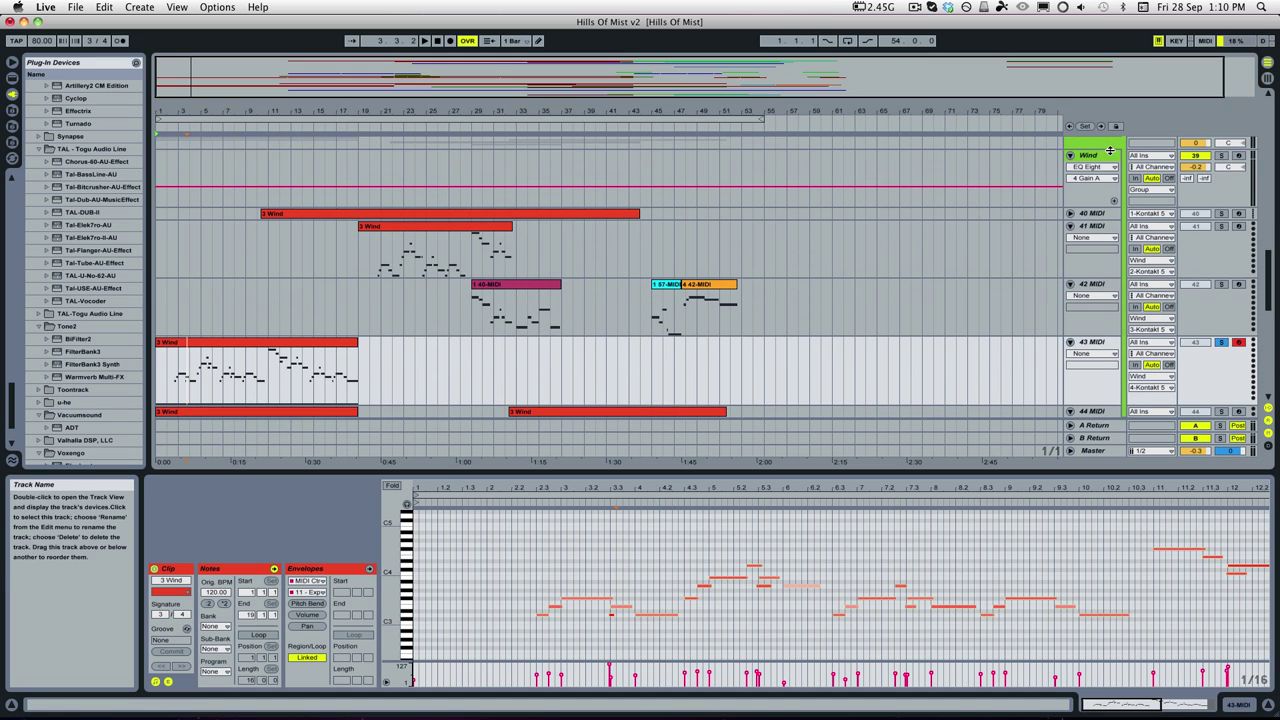
pyautogui.click(1100, 158)
pyautogui.click(698, 45)
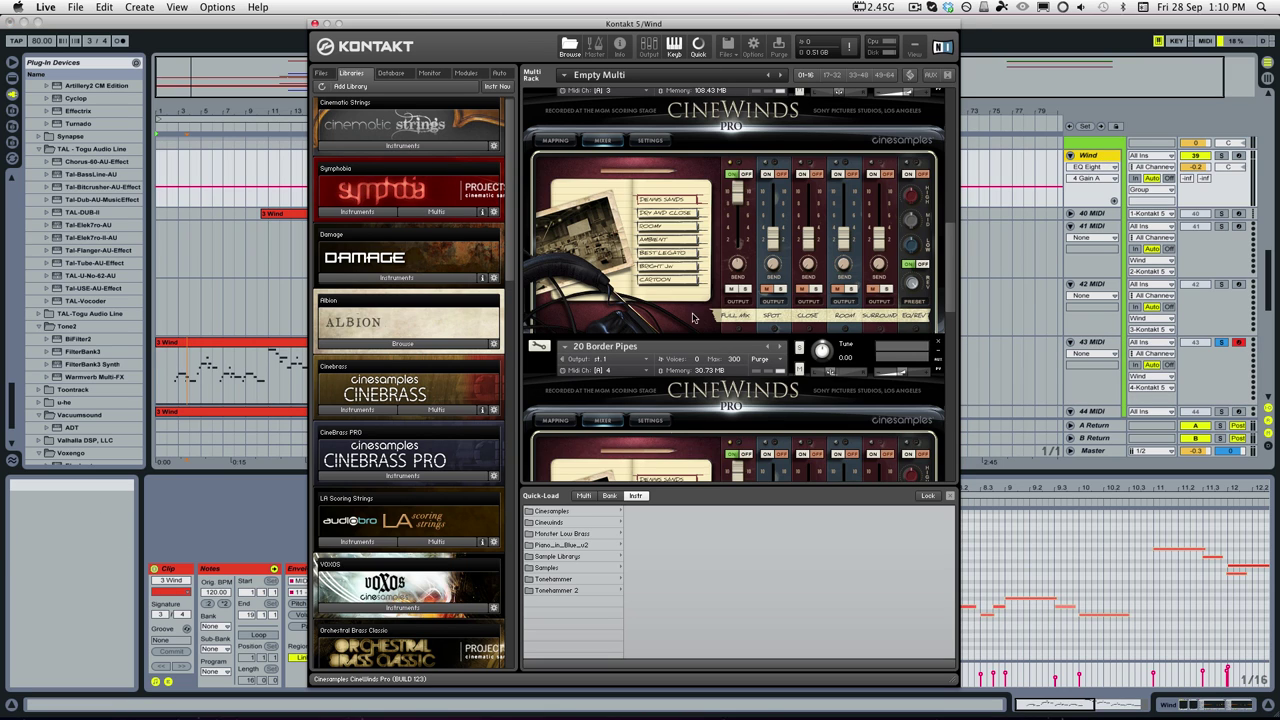
pyautogui.click(558, 521)
pyautogui.click(675, 522)
pyautogui.click(748, 511)
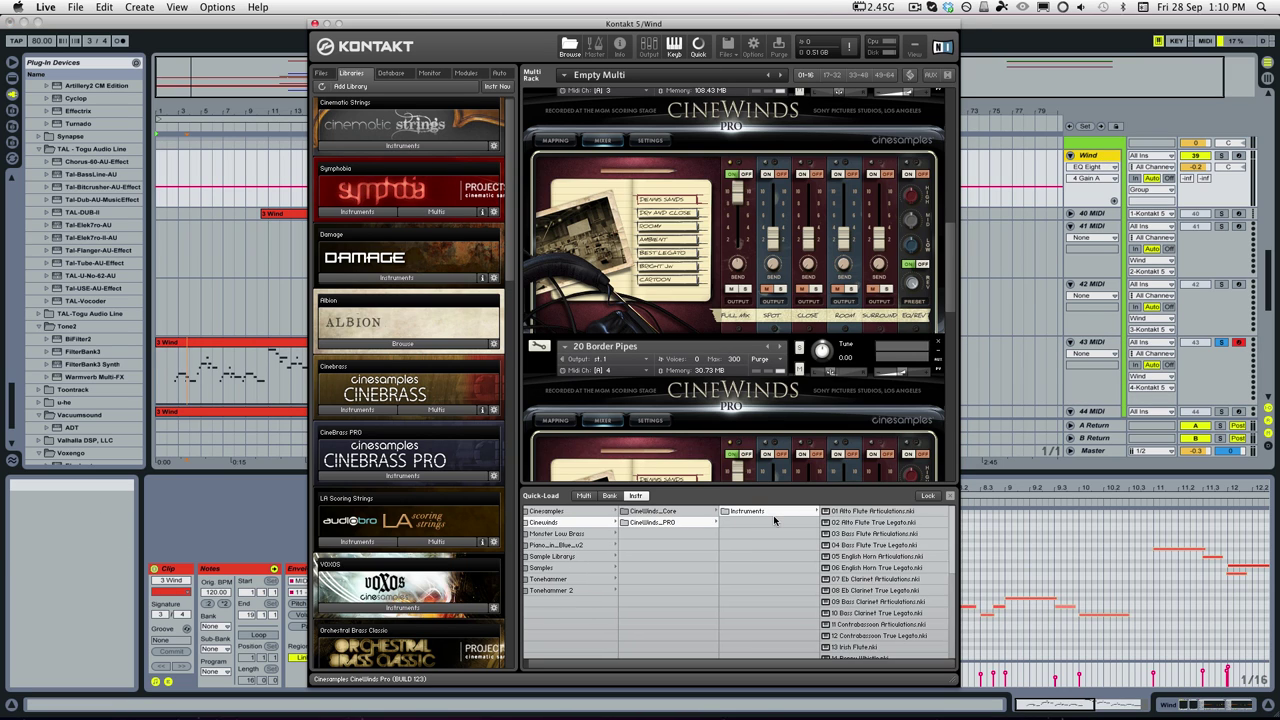
pyautogui.scroll(-4, 880, 590)
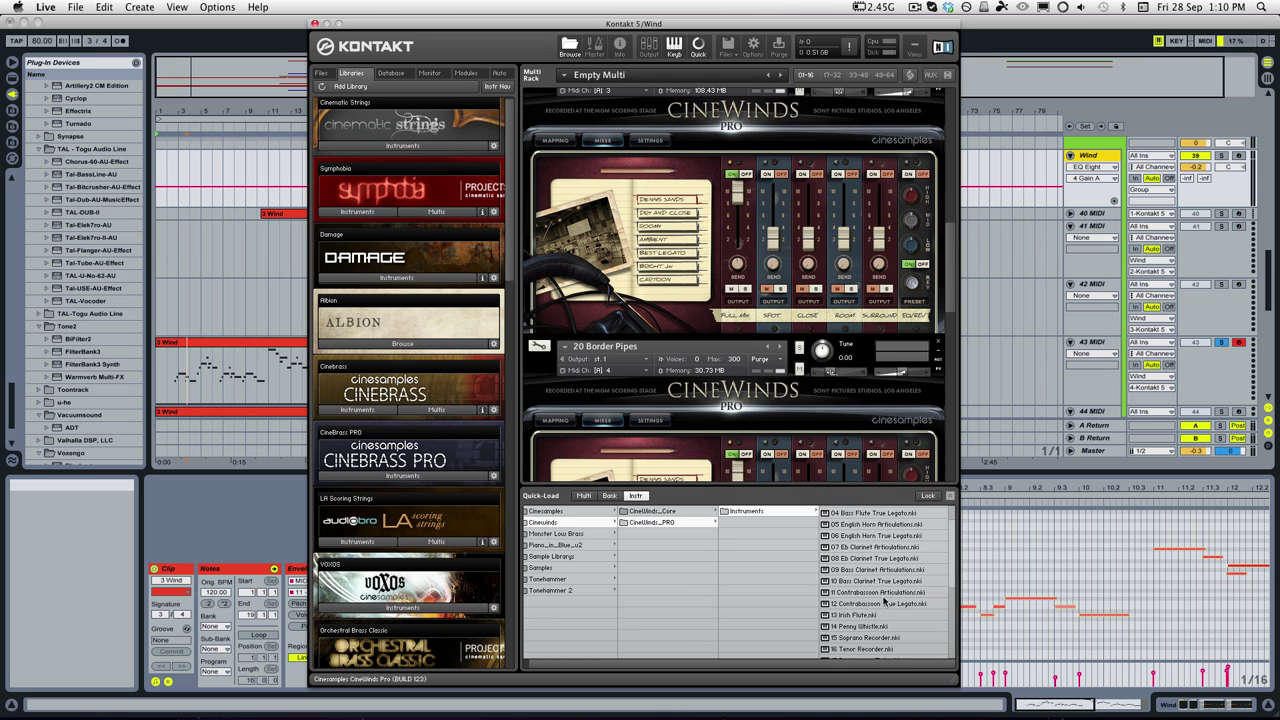
pyautogui.scroll(-5, 894, 586)
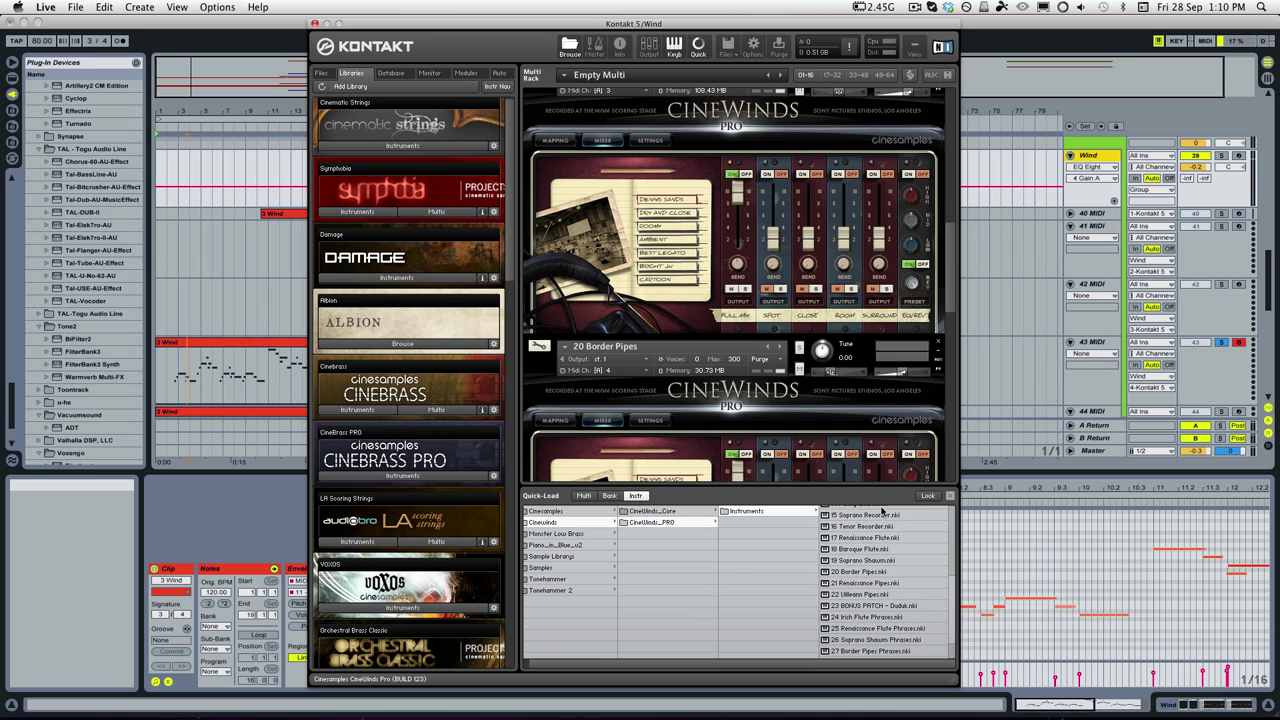
pyautogui.scroll(-2, 880, 605)
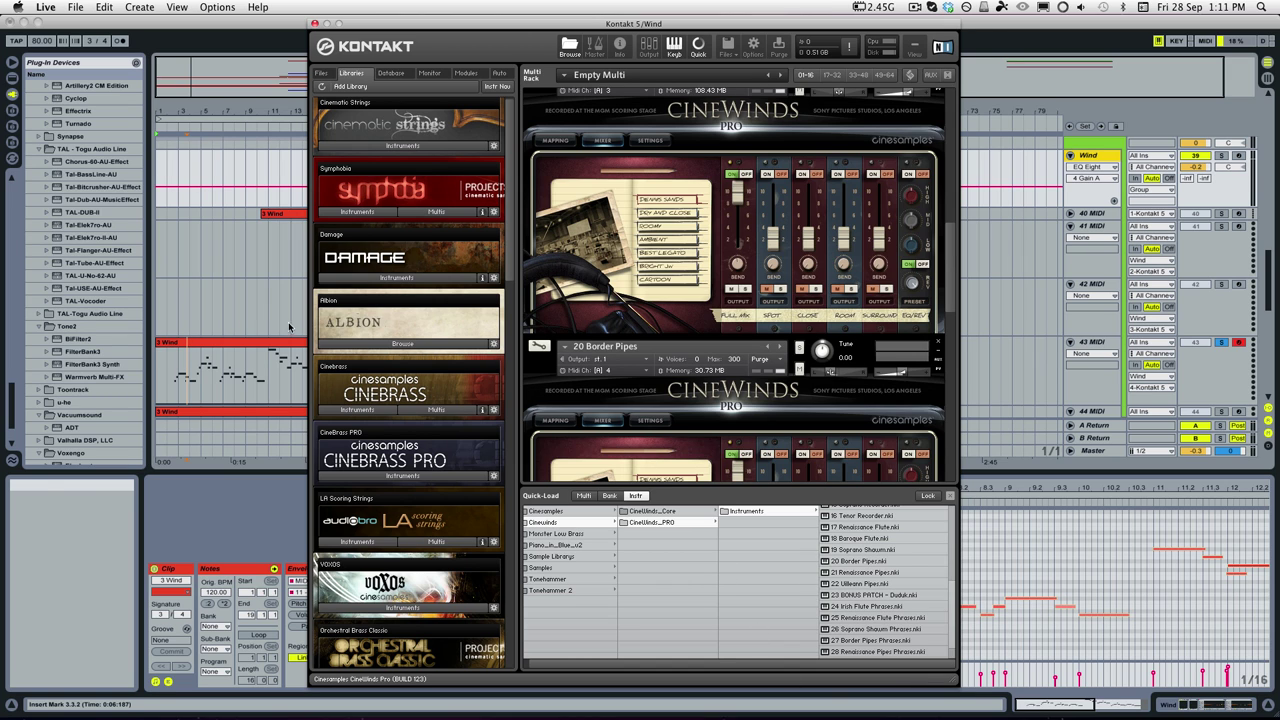
# Return to the arrangement, select the Wind clip on track 43 and switch to Skype.
pyautogui.click(220, 344)
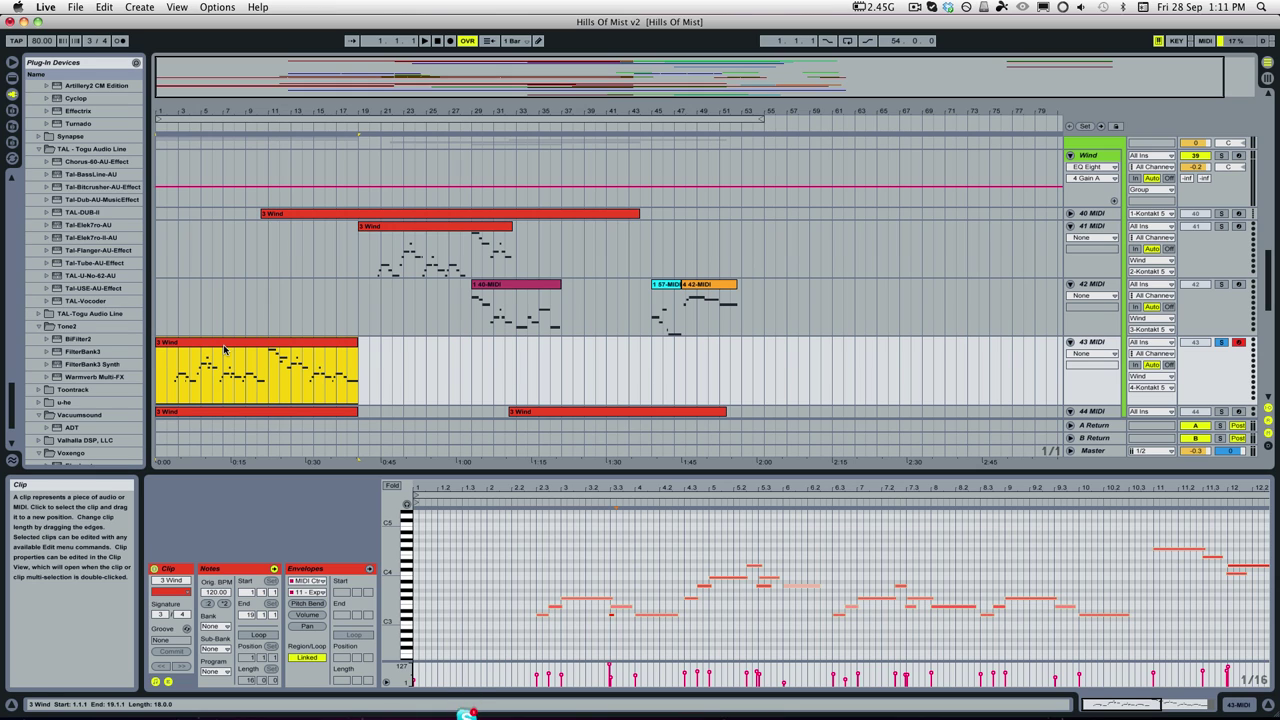
pyautogui.press('super+Tab')
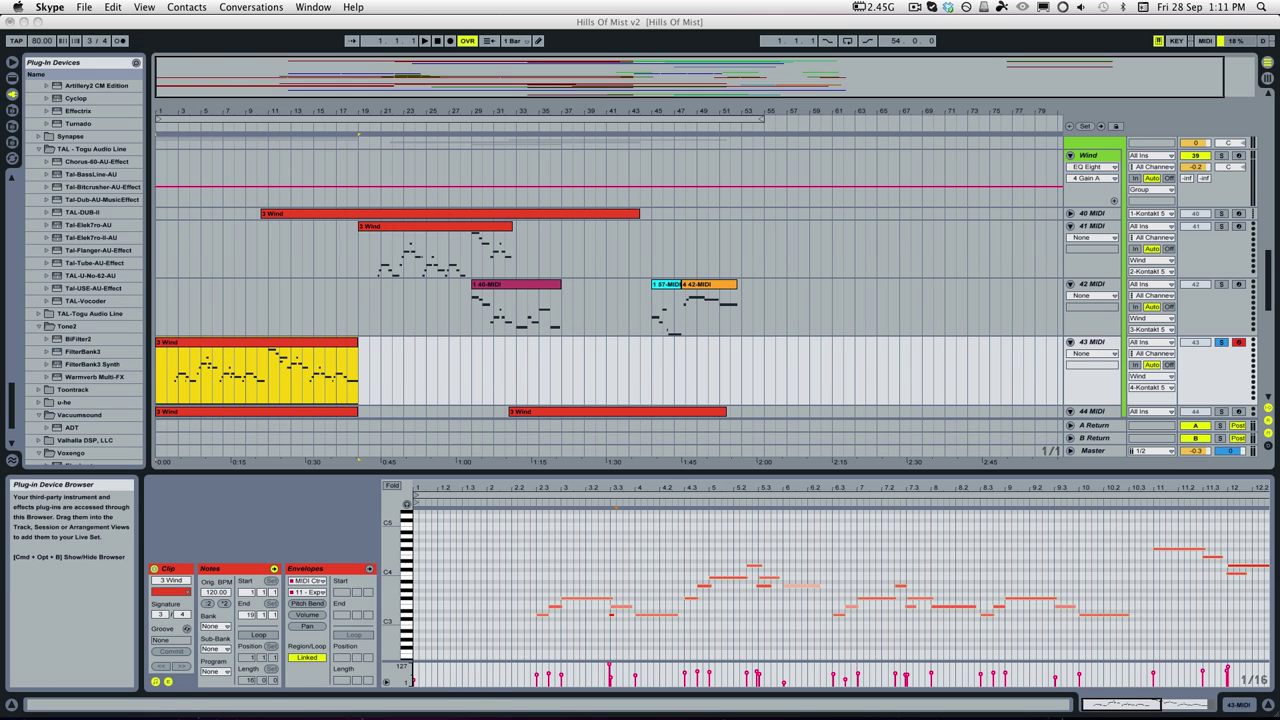
# Hide Skype and open the notes of track 43's Wind clip in the arrangement.
pyautogui.press('super+h')
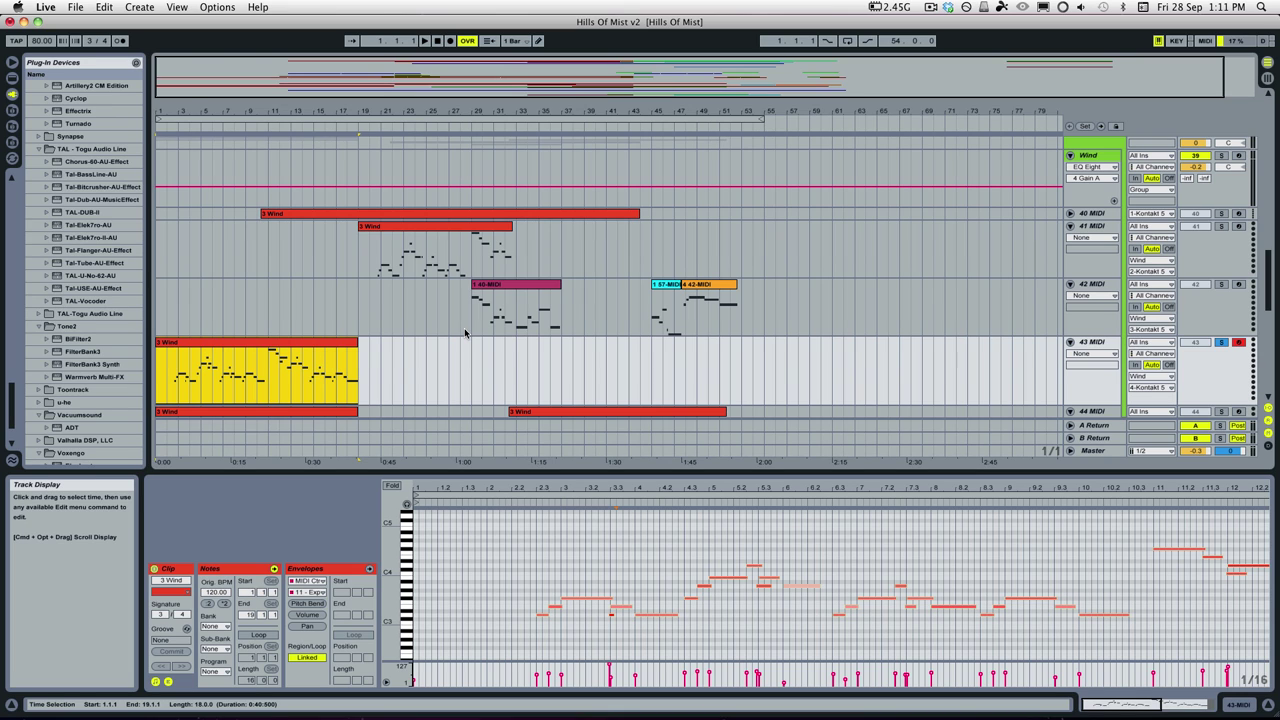
pyautogui.click(681, 263)
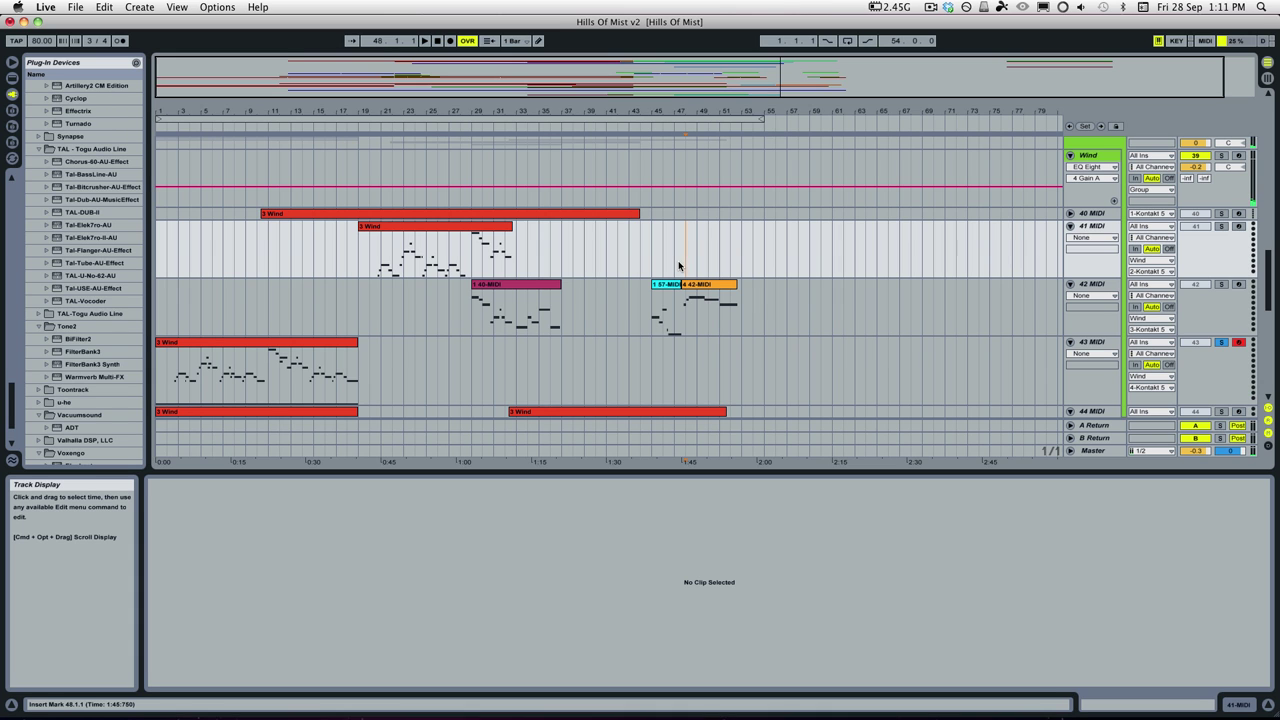
pyautogui.scroll(-2, 1036, 165)
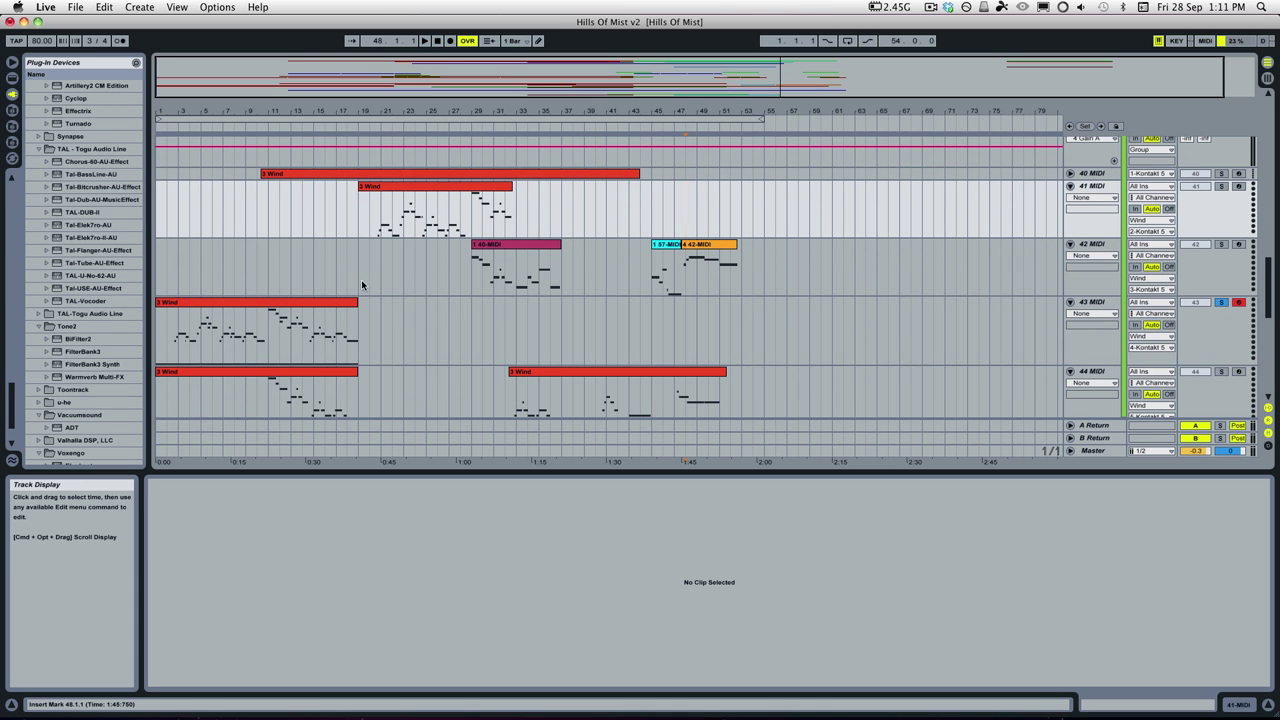
pyautogui.click(244, 346)
pyautogui.scroll(-3, 509, 608)
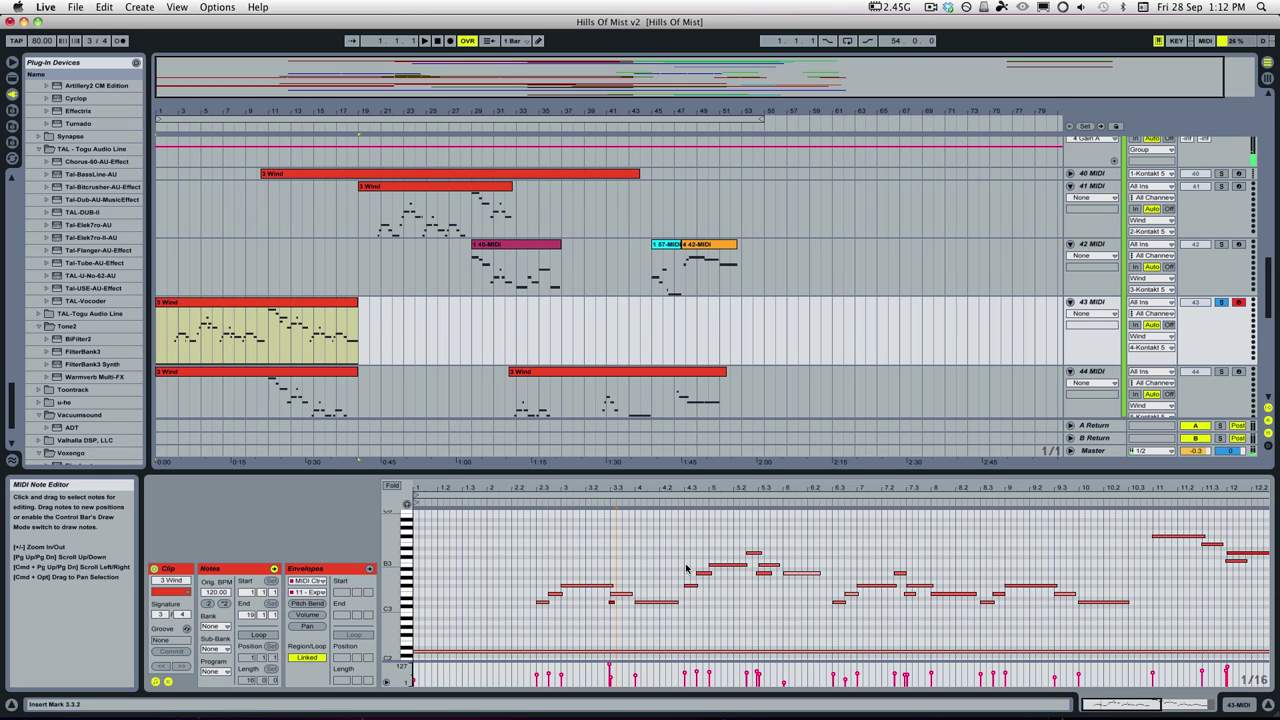
# Open the Wind track's Kontakt 5 and show the 20 Border Pipes patch's mapping page with its velocity ranges.
pyautogui.scroll(3, 1103, 323)
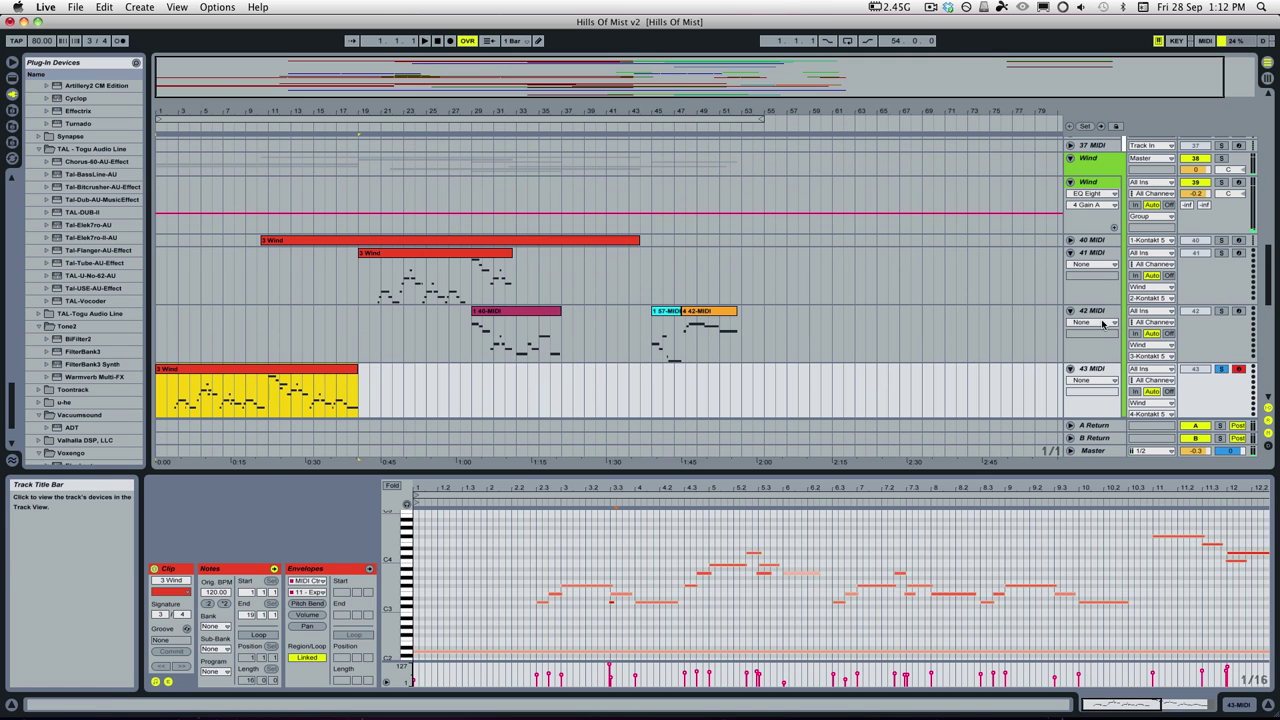
pyautogui.click(1088, 181)
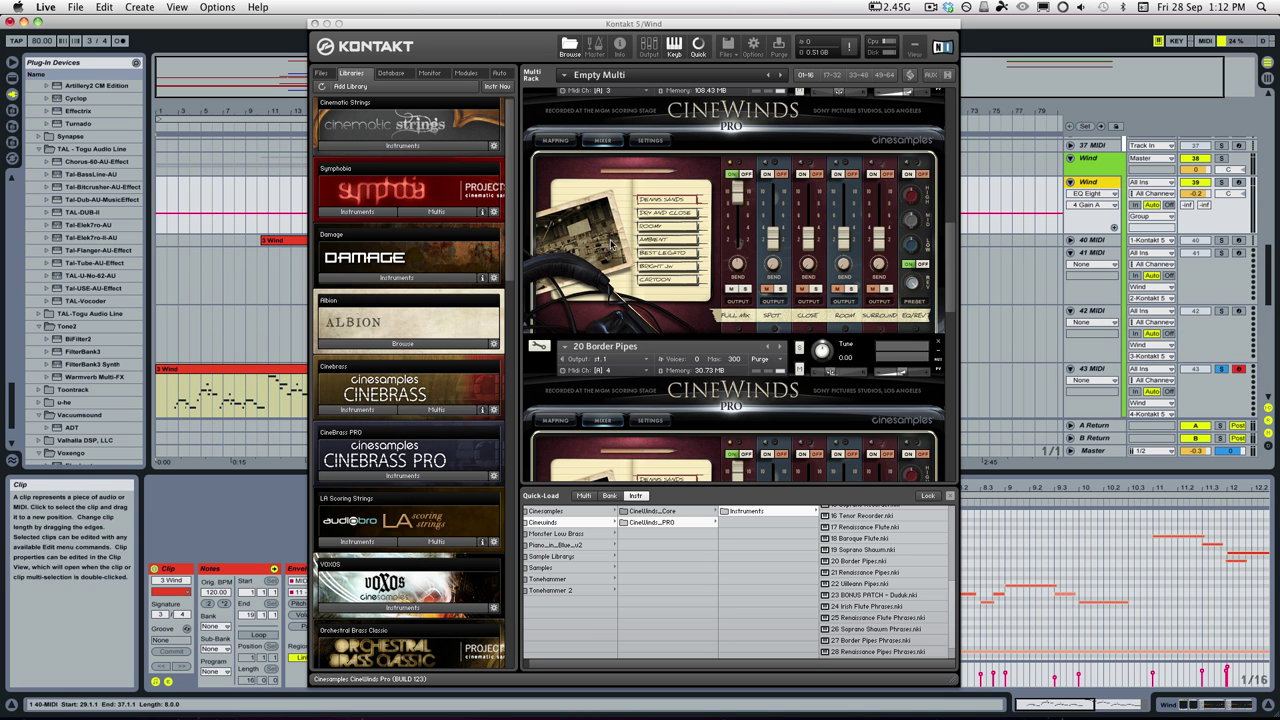
pyautogui.click(557, 316)
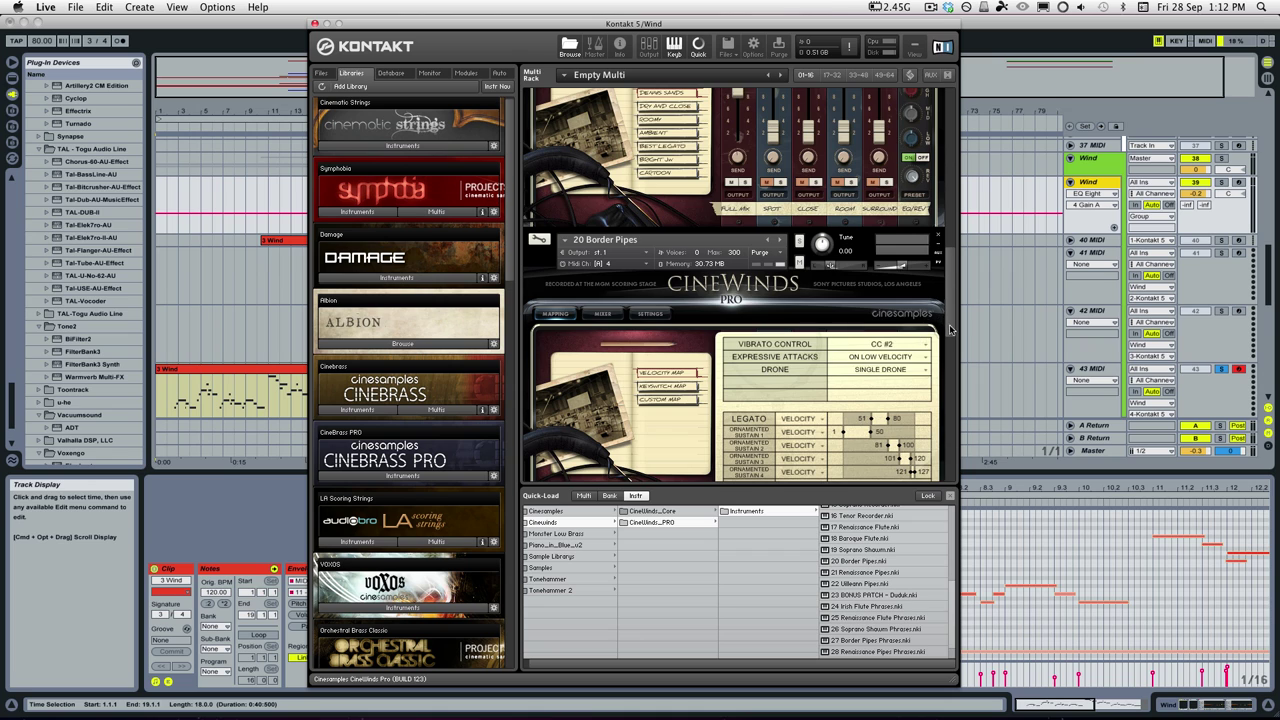
pyautogui.scroll(-3, 945, 325)
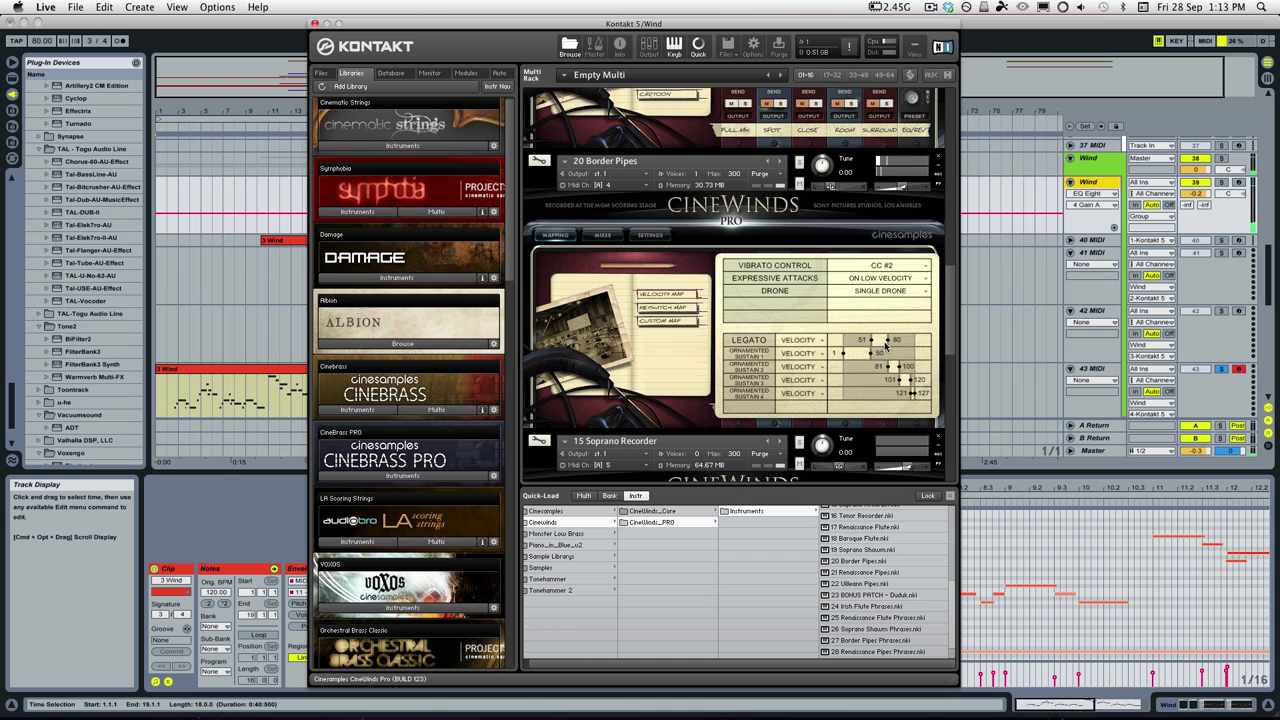
# Switch 20 Border Pipes to the Keyswitch Map and close Quick-Load to reveal the on-screen keyboard.
pyautogui.click(688, 308)
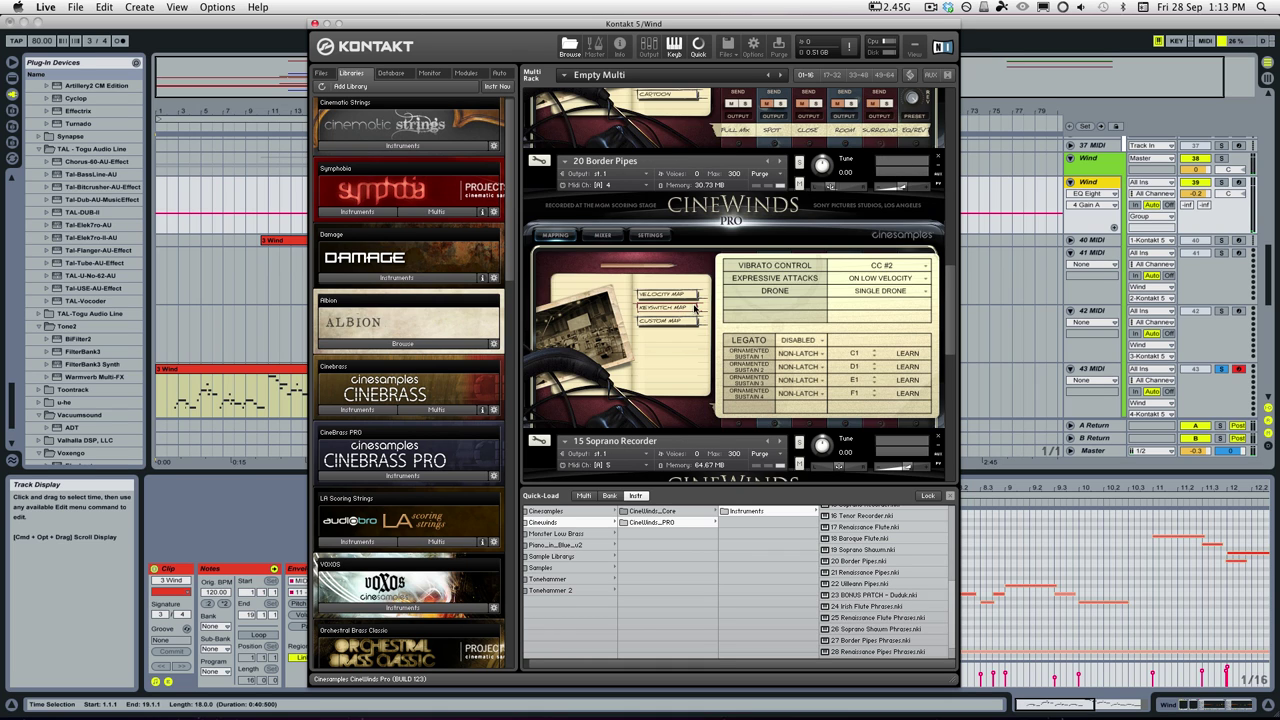
pyautogui.scroll(-1, 834, 362)
pyautogui.scroll(-3, 890, 364)
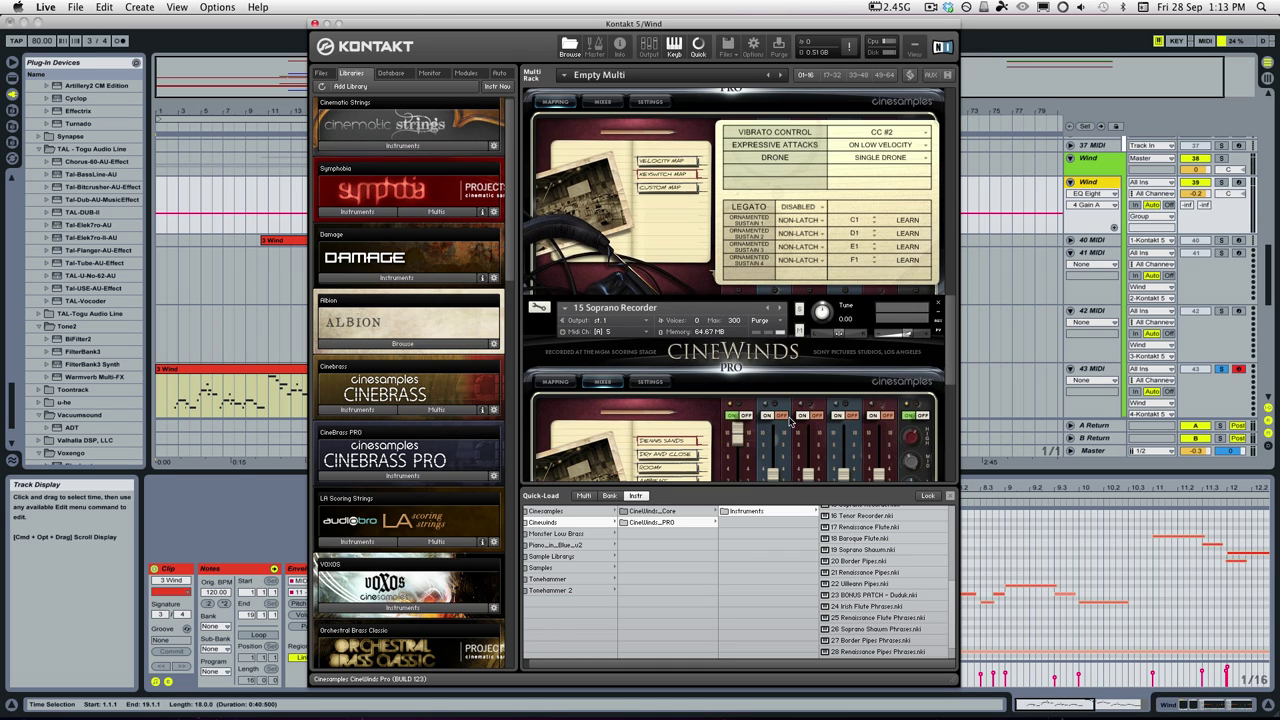
pyautogui.click(709, 52)
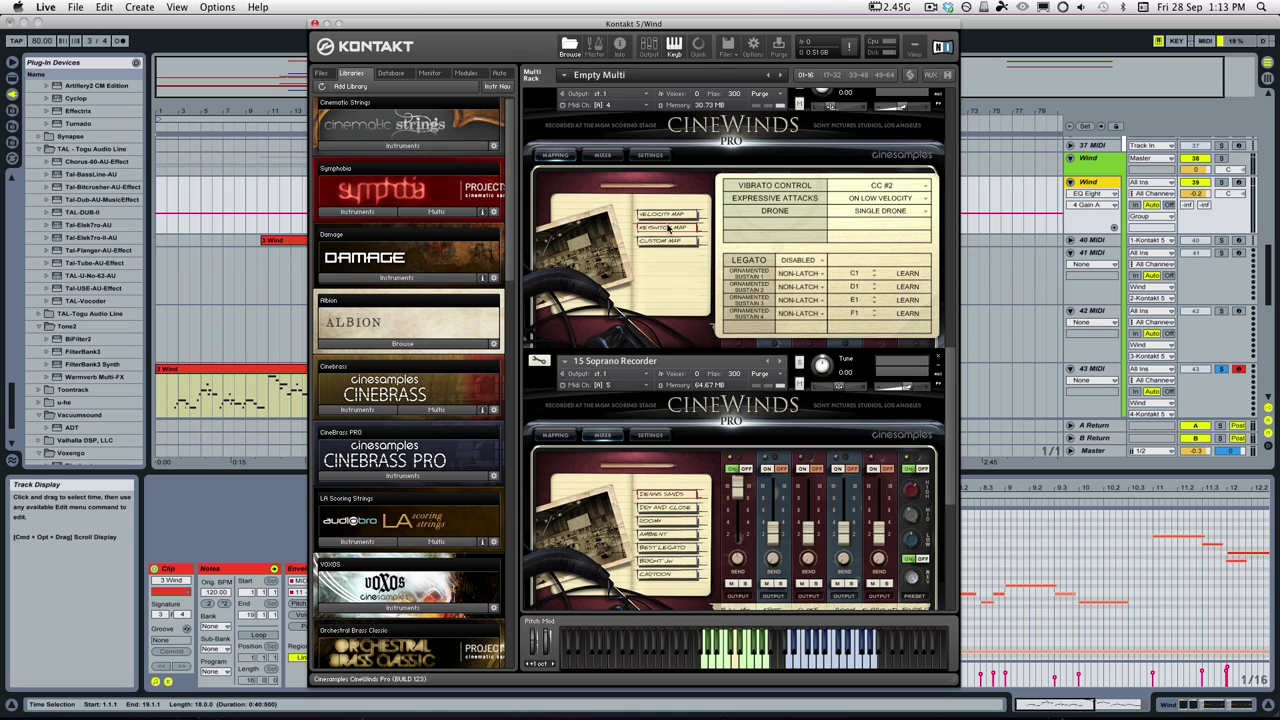
# Examine the keyswitch assignments of 20 Border Pipes, restore its Velocity Map and close the Kontakt window.
pyautogui.click(601, 156)
pyautogui.click(558, 157)
pyautogui.scroll(2, 849, 318)
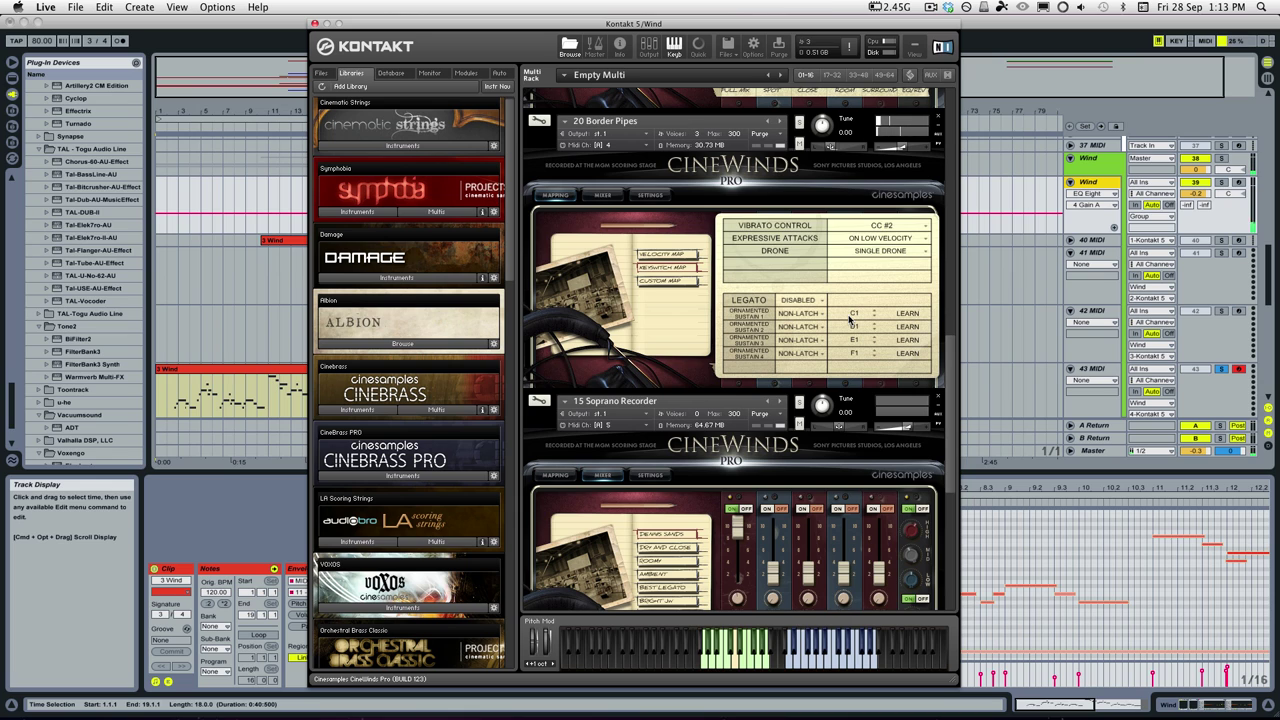
pyautogui.scroll(1, 868, 288)
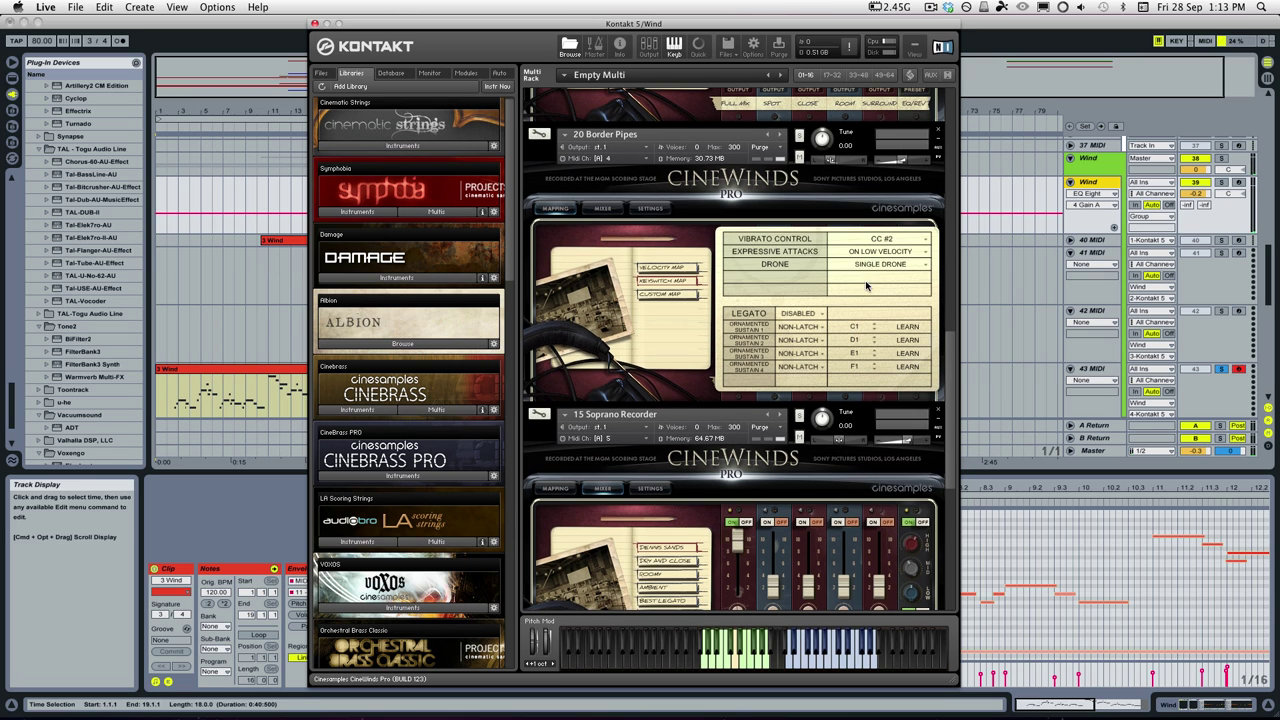
pyautogui.click(681, 269)
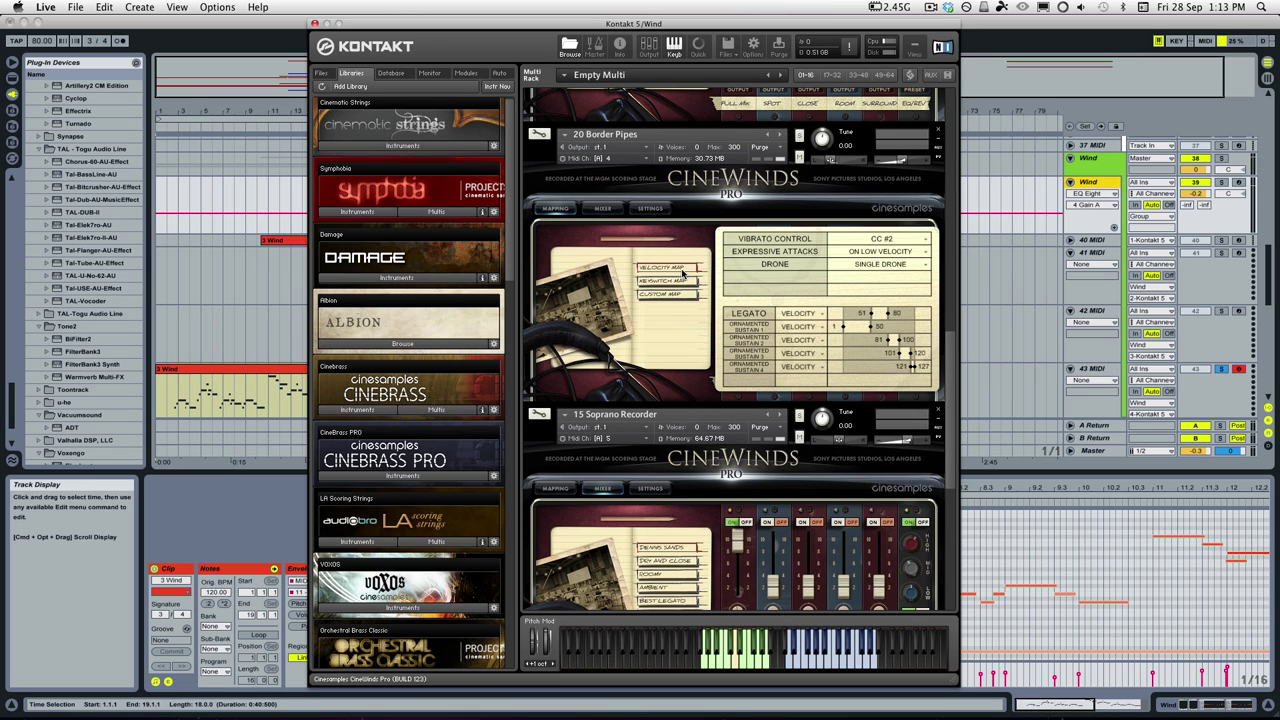
pyautogui.click(314, 23)
# Place the insert mark at 9.1.1 in track 44's Wind clip and examine its notes.
pyautogui.scroll(1, 336, 340)
pyautogui.scroll(-6, 290, 320)
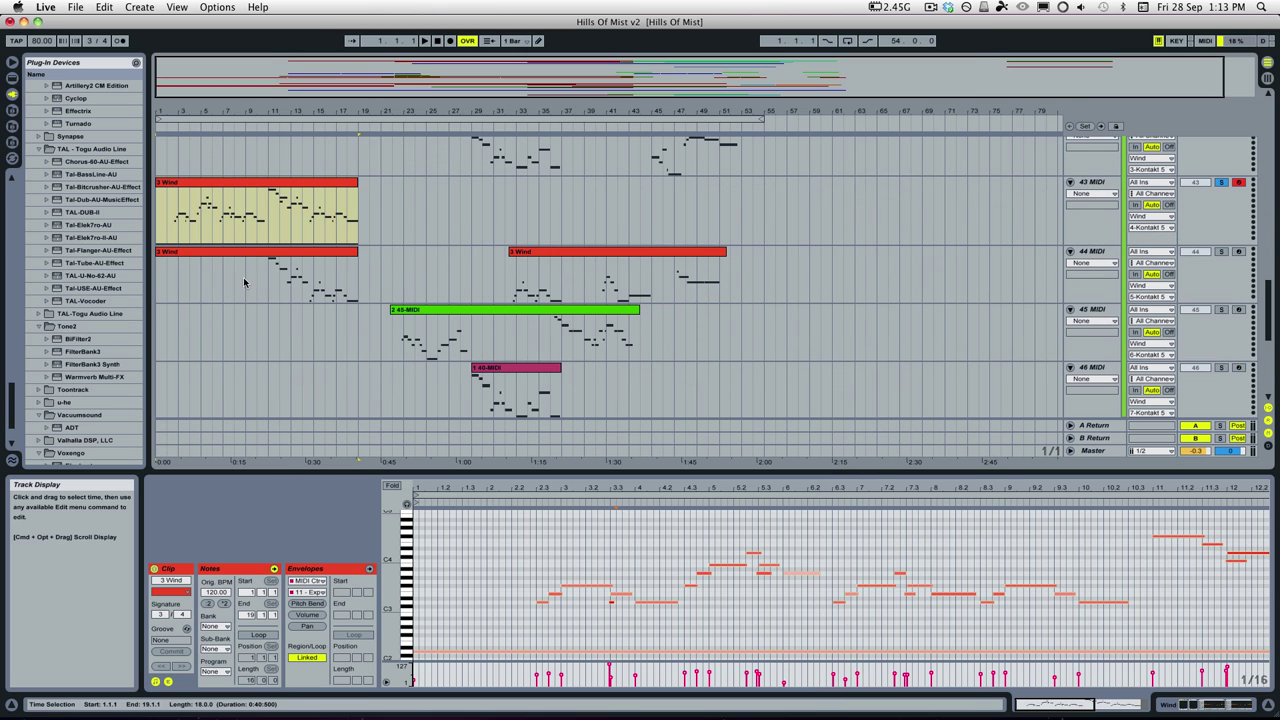
pyautogui.click(244, 282)
pyautogui.scroll(4, 244, 282)
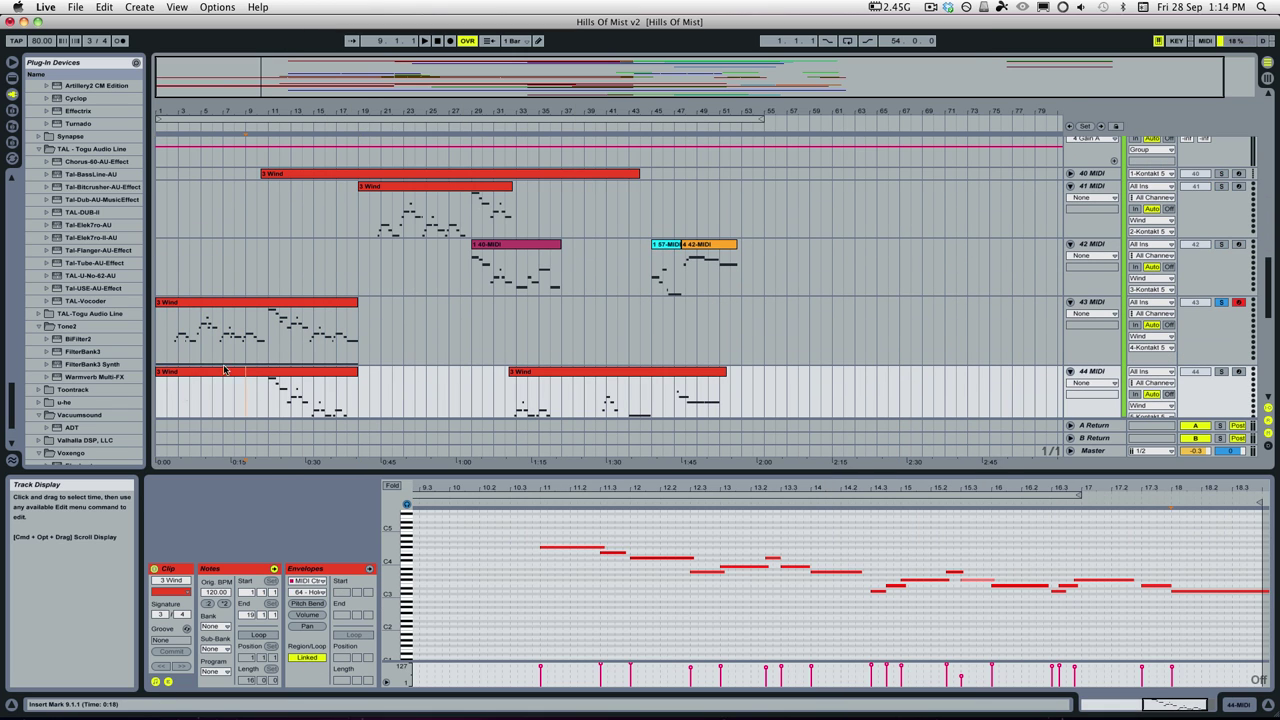
pyautogui.scroll(-2, 250, 323)
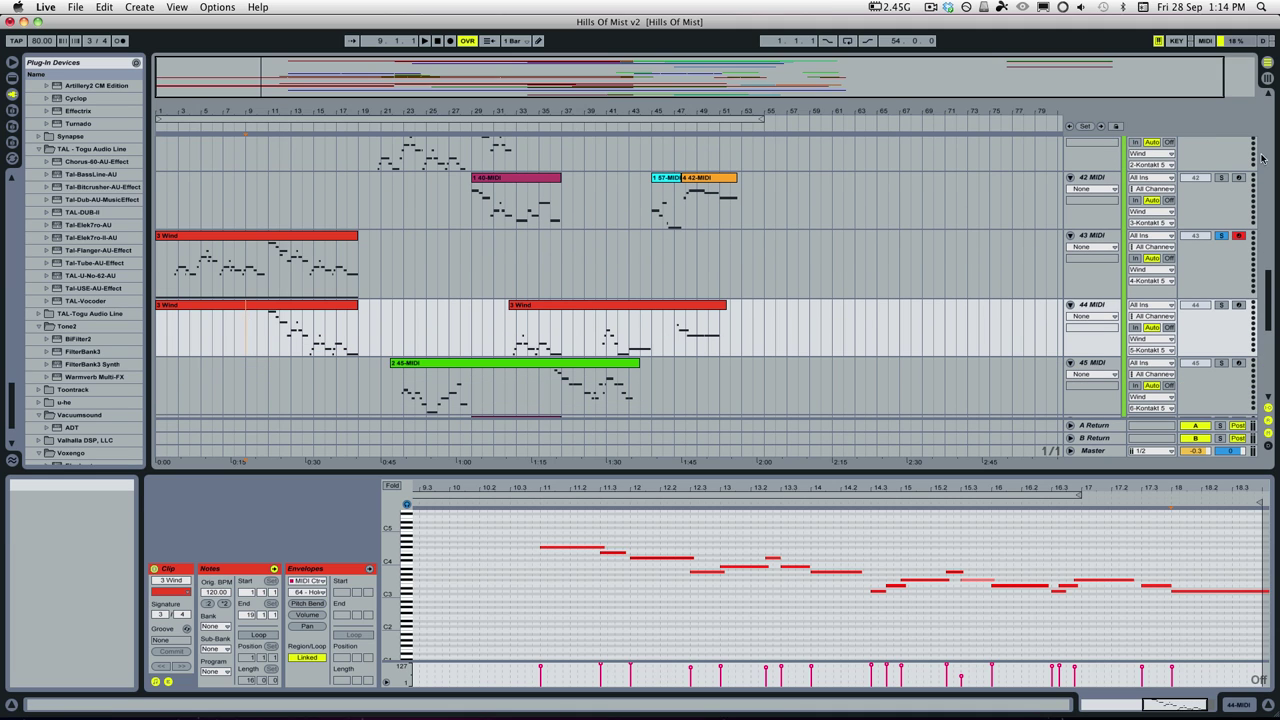
# Turn off solo on track 43 and play the full arrangement briefly from 4.1.1.
pyautogui.click(1220, 235)
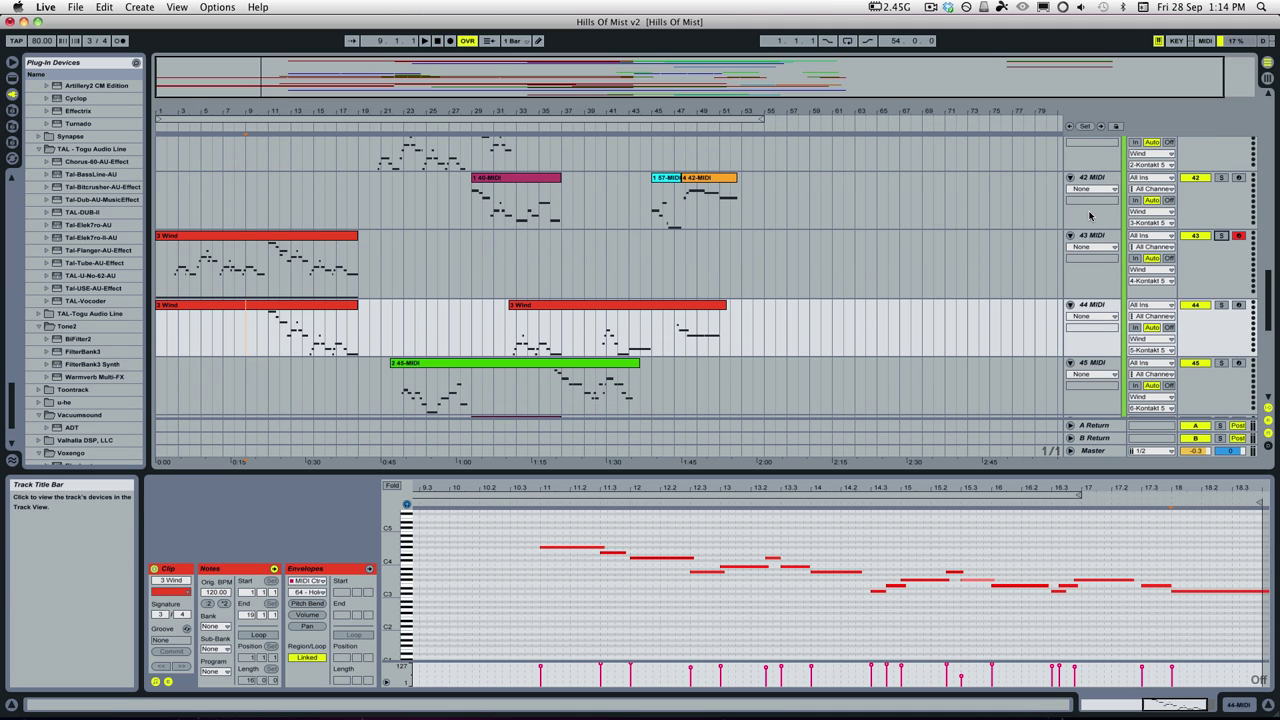
pyautogui.click(191, 336)
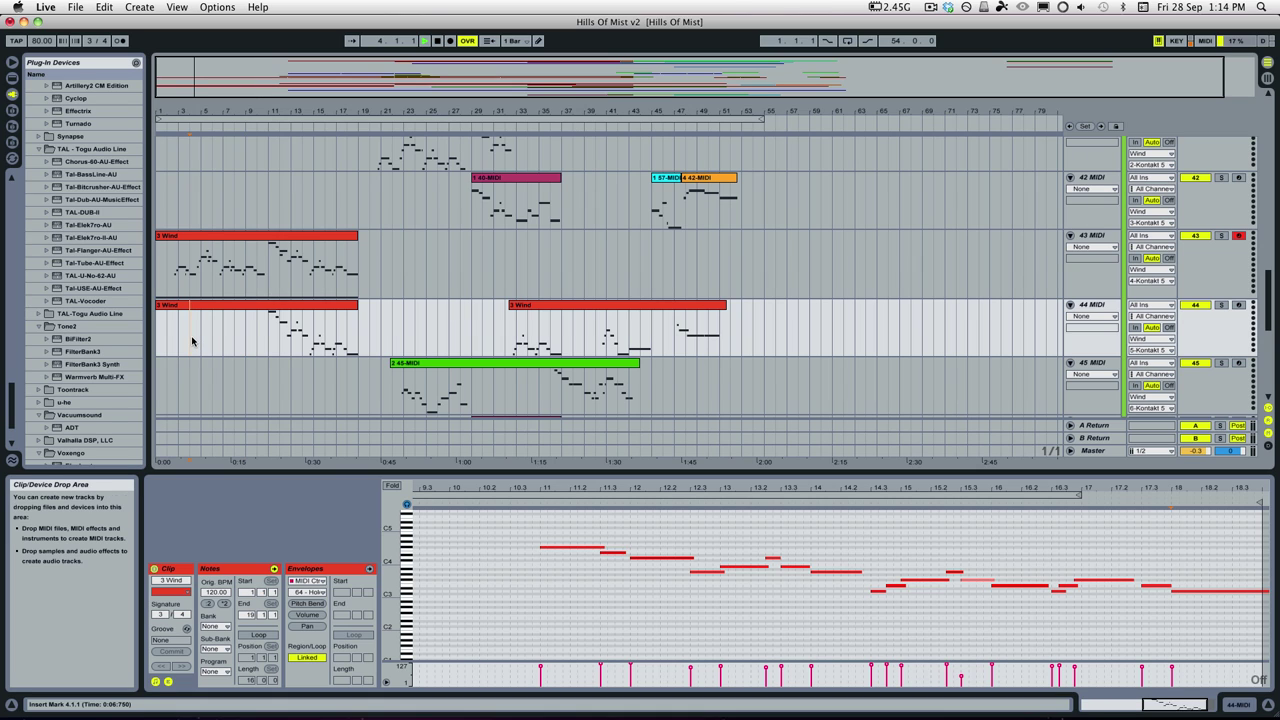
pyautogui.press('space')
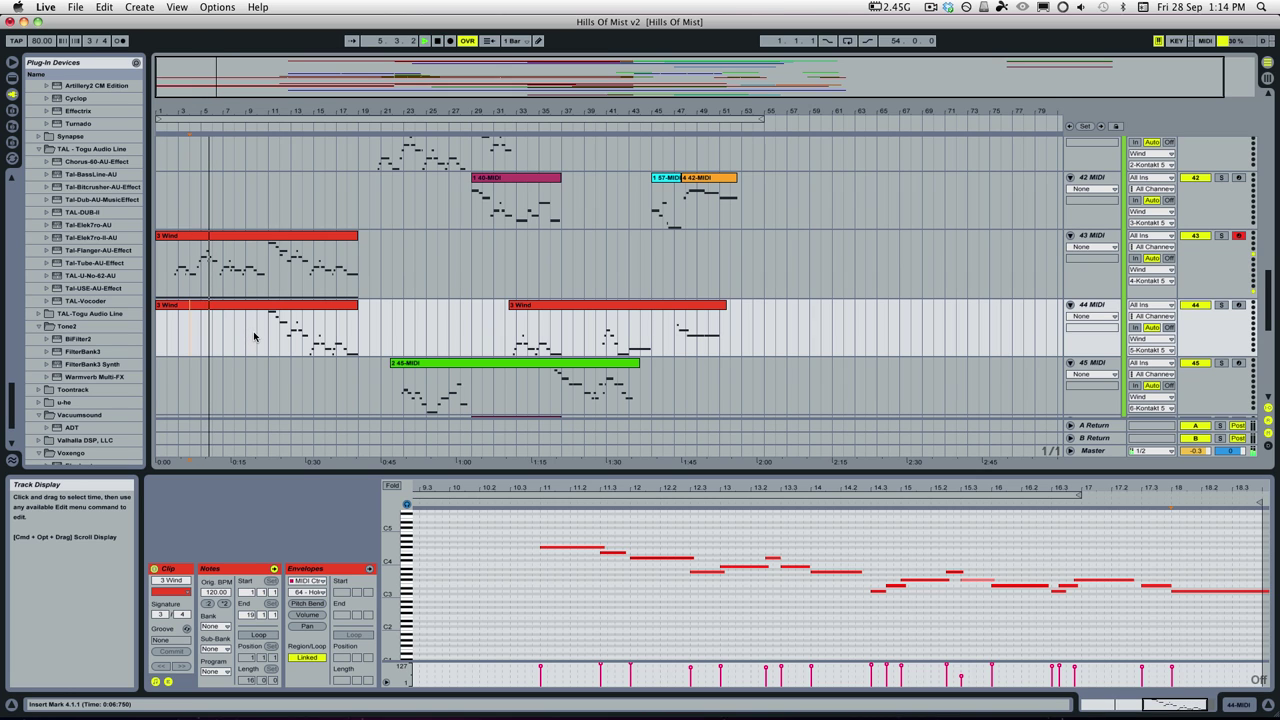
pyautogui.press('space')
# Open track 43's Wind clip, zoom in on bars 2 to 6 around the short note near 3.3, and place the insert mark at 3.3.3.
pyautogui.click(224, 236)
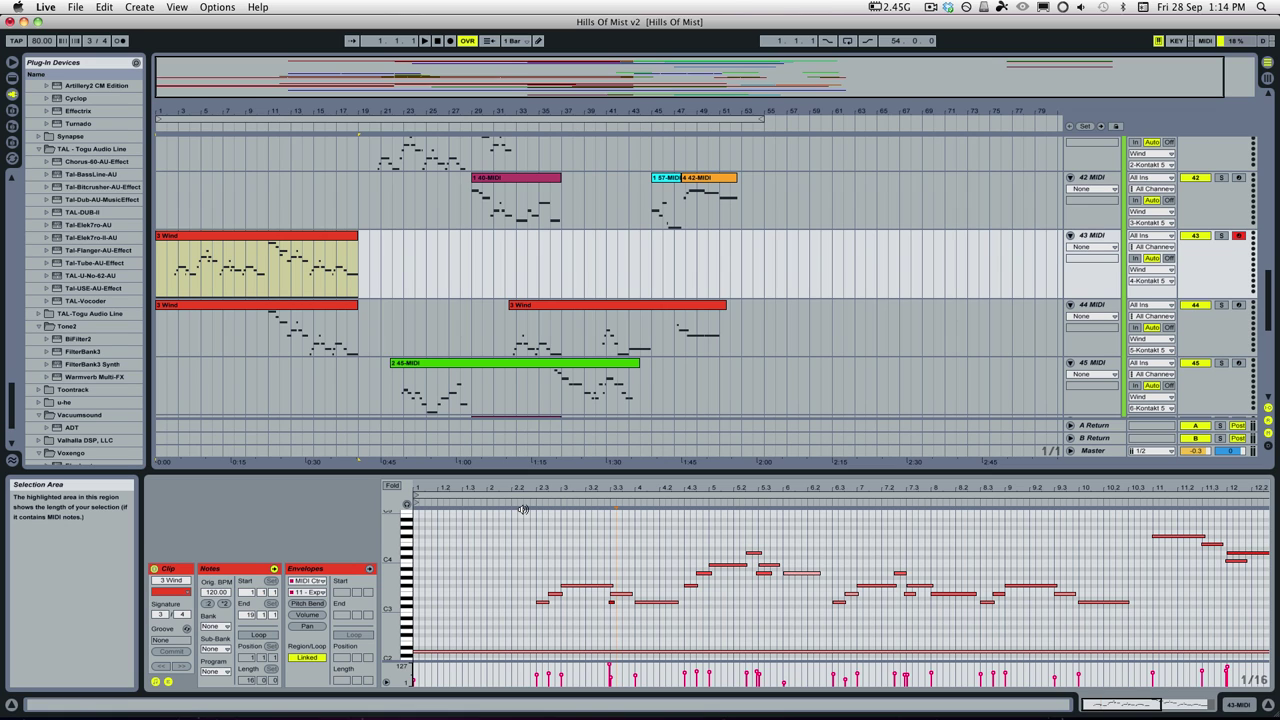
pyautogui.click(602, 610)
pyautogui.moveTo(604, 612); pyautogui.dragTo(616, 615)
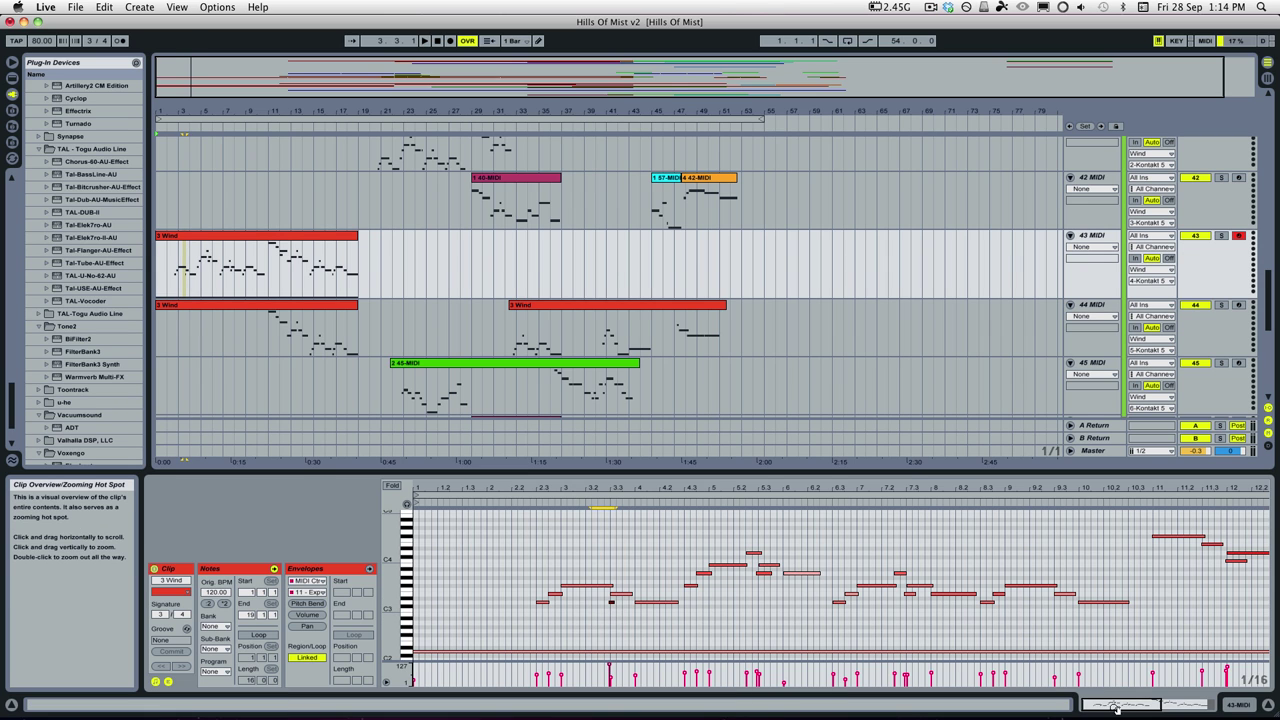
pyautogui.moveTo(1130, 703); pyautogui.dragTo(1106, 710)
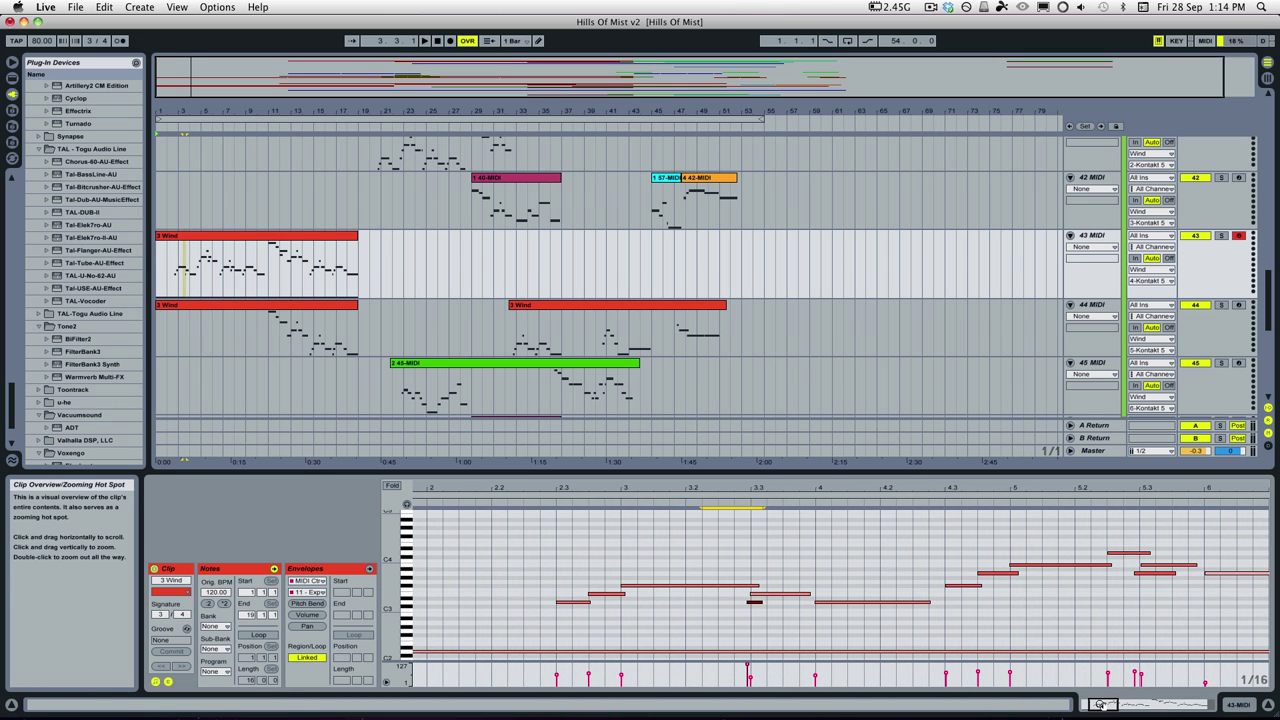
pyautogui.click(783, 606)
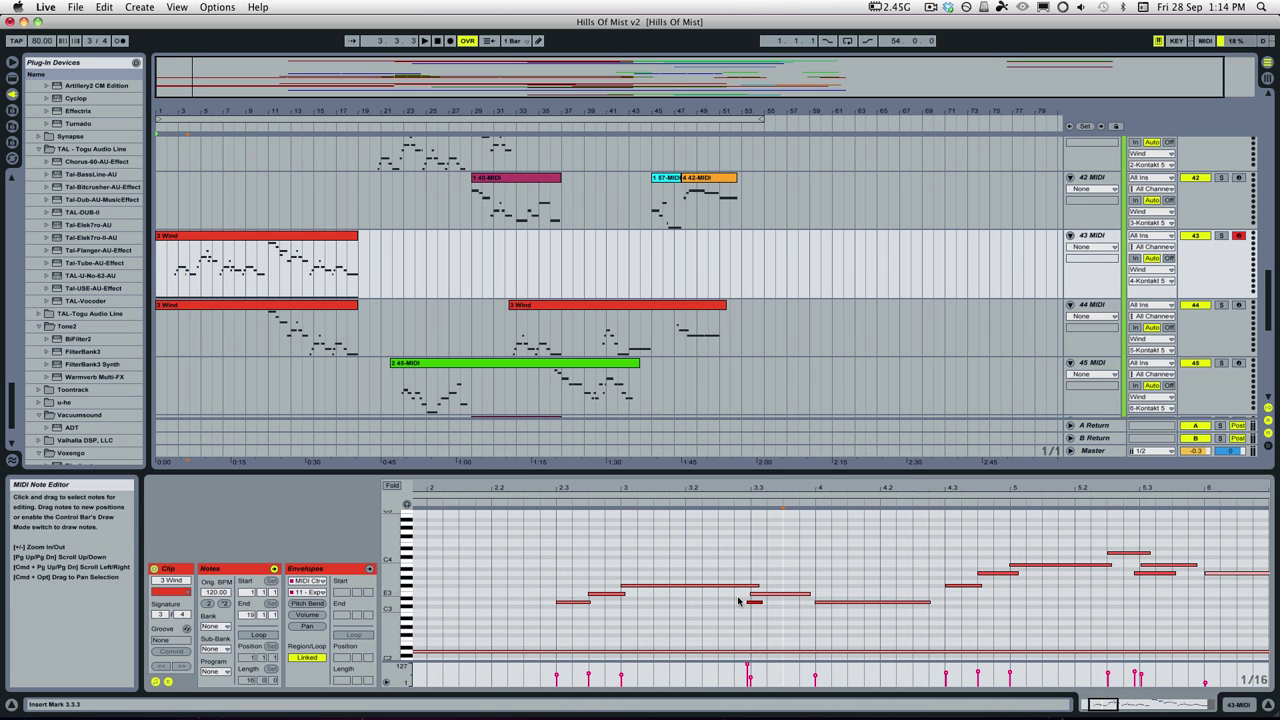
# Try a 1/32 grid in the Wind clip's note editor, and return it to 1/16.
pyautogui.rightClick(786, 621)
pyautogui.click(948, 540)
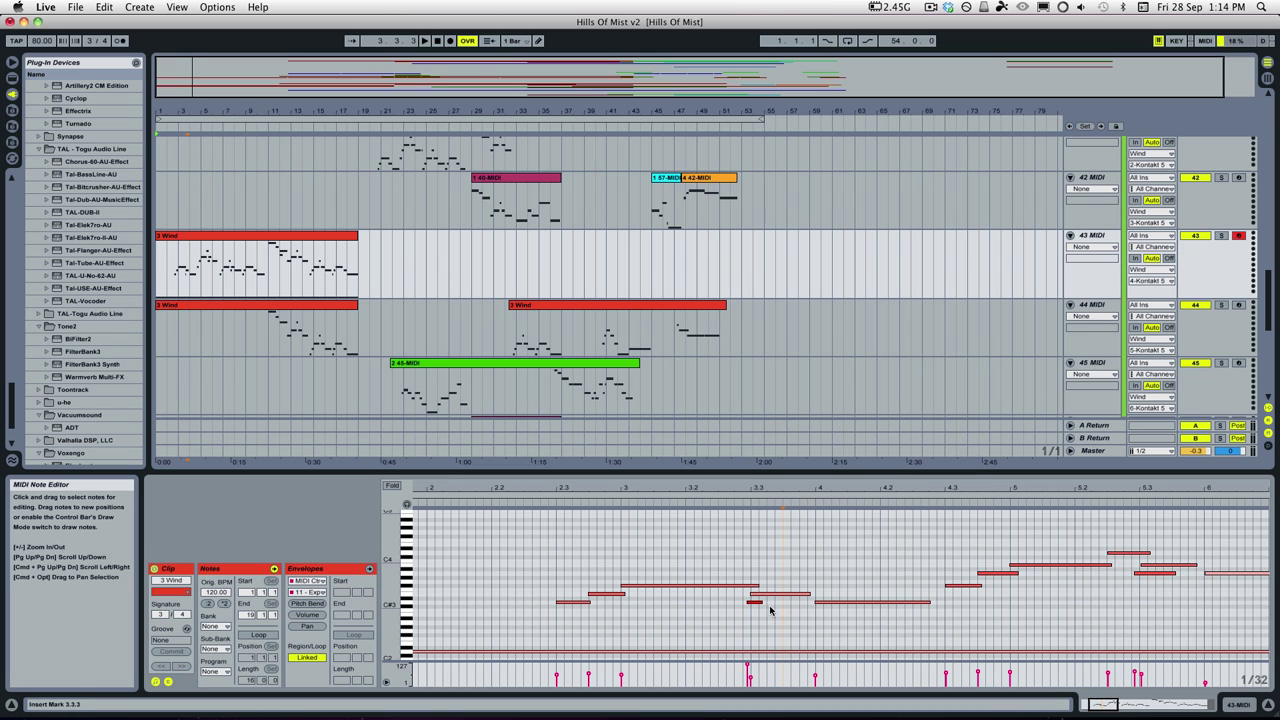
pyautogui.click(748, 628)
pyautogui.rightClick(748, 628)
pyautogui.click(822, 566)
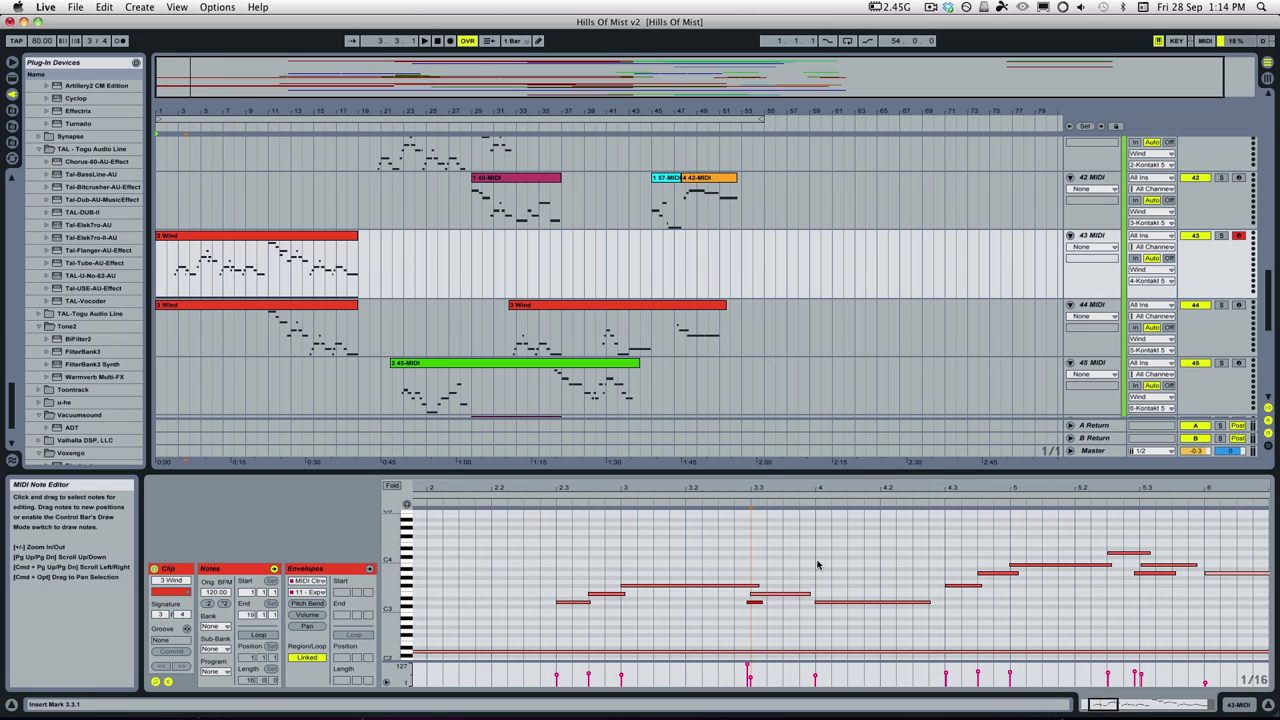
# Audition track 43's Wind clip from just before 2.3, and again from around bar 5, listening to the overlapping notes.
pyautogui.click(532, 503)
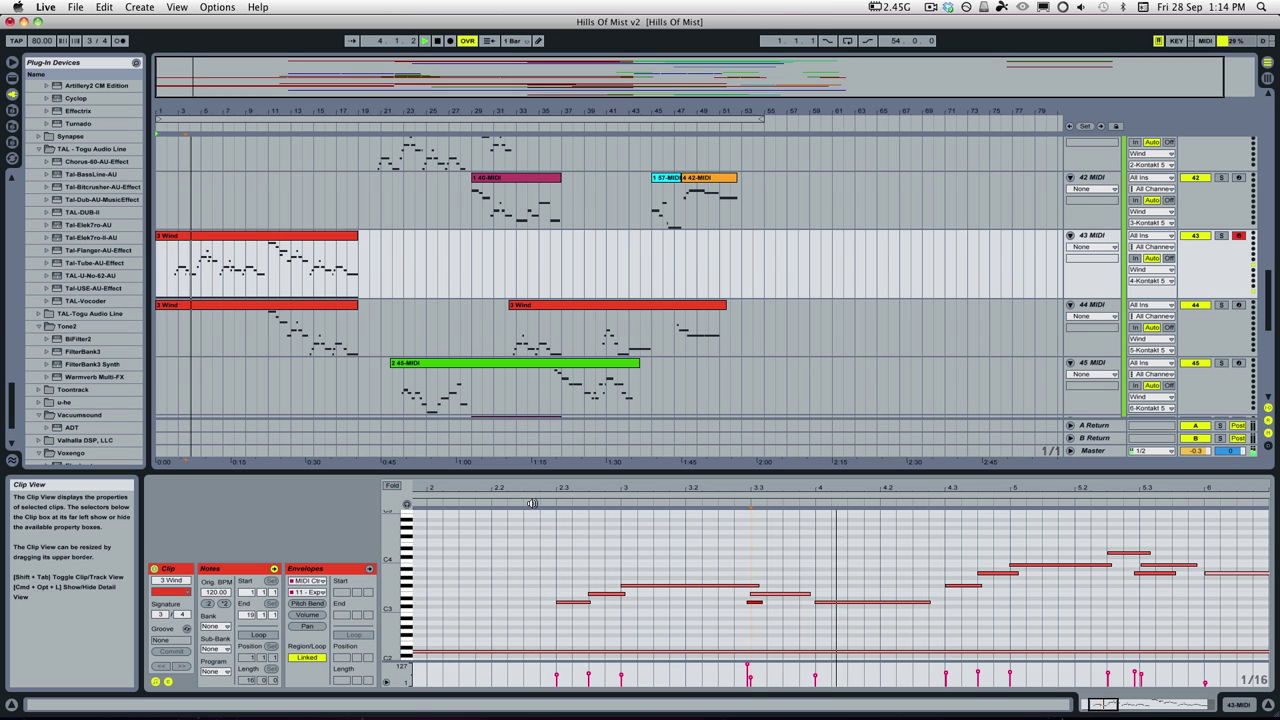
pyautogui.press('space')
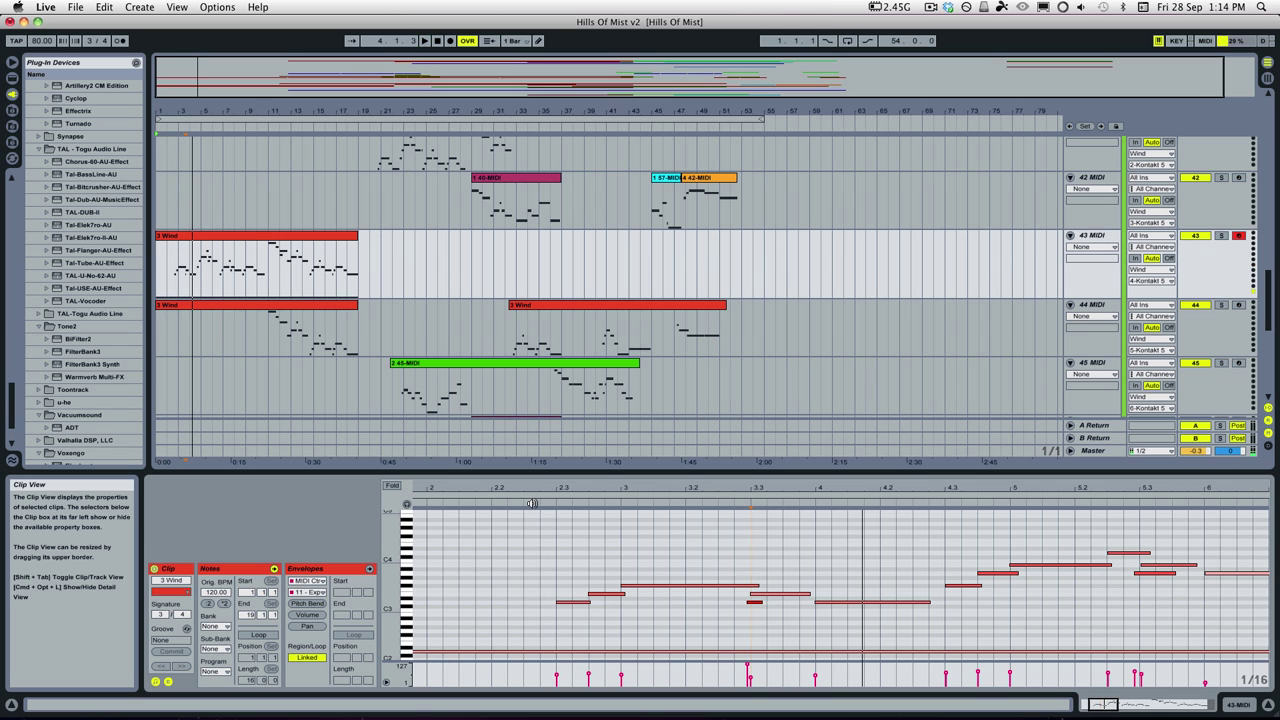
pyautogui.click(1006, 505)
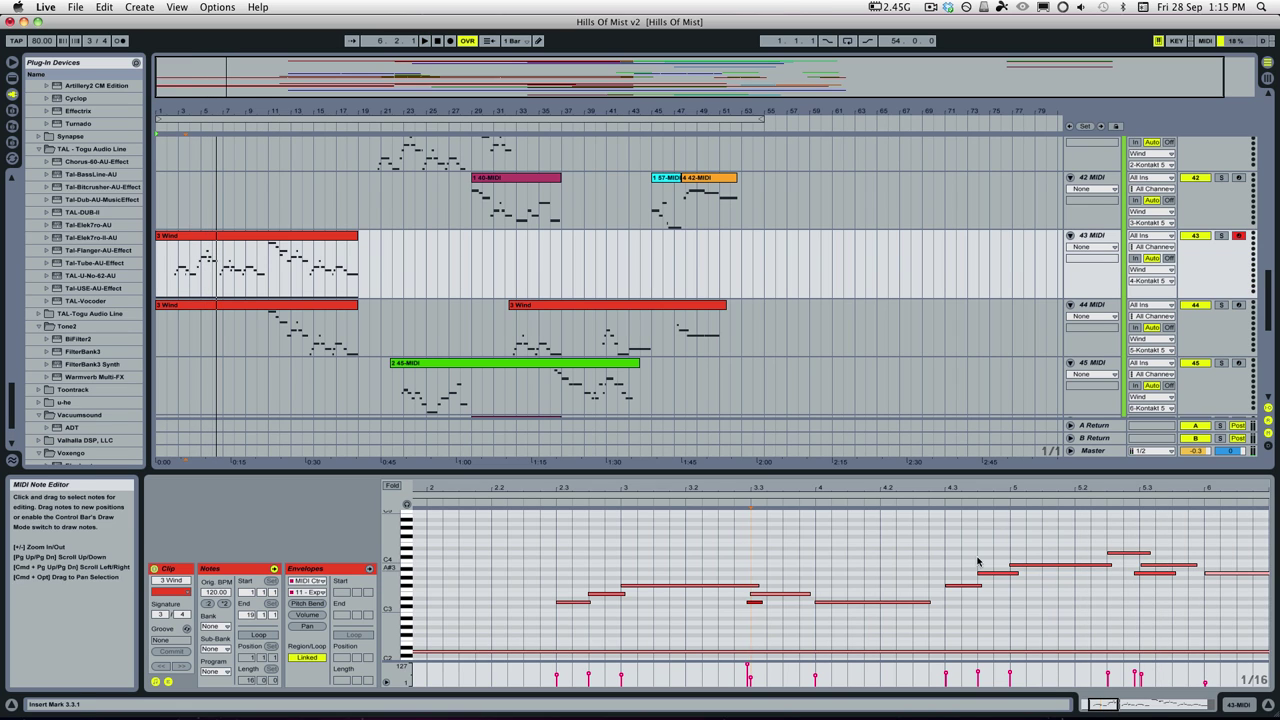
pyautogui.click(1140, 566)
pyautogui.click(1096, 513)
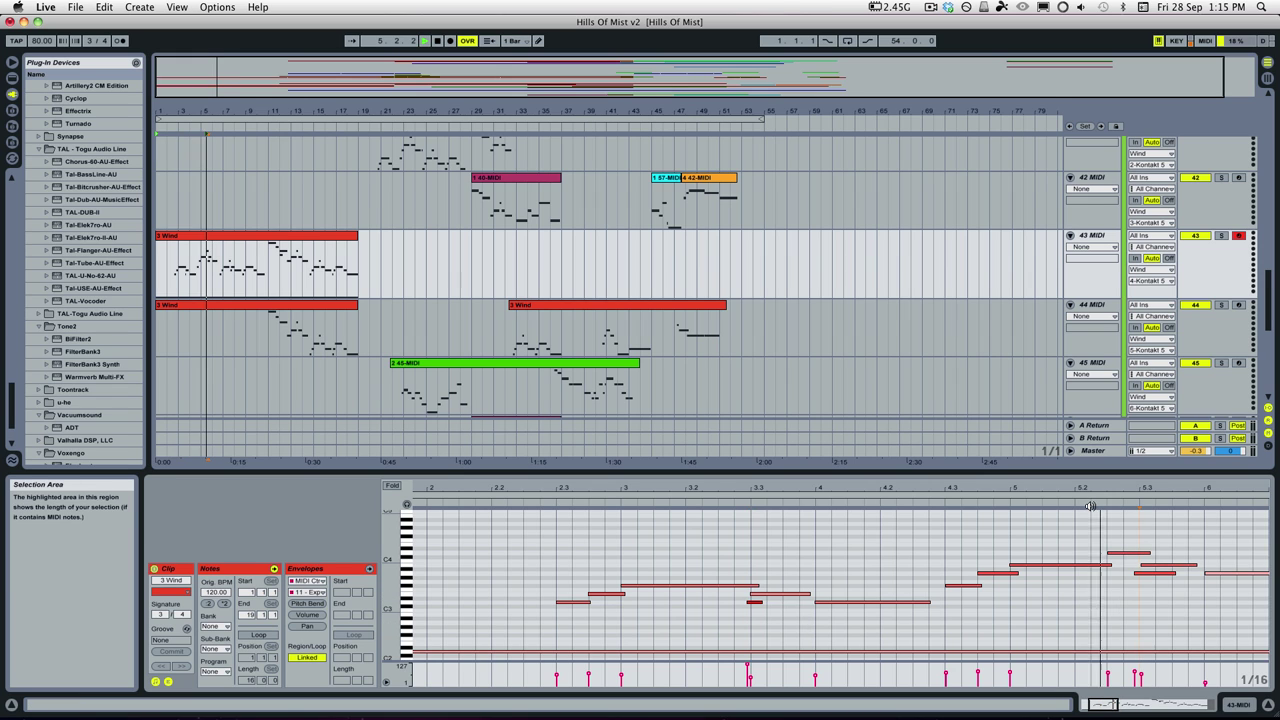
pyautogui.press('space')
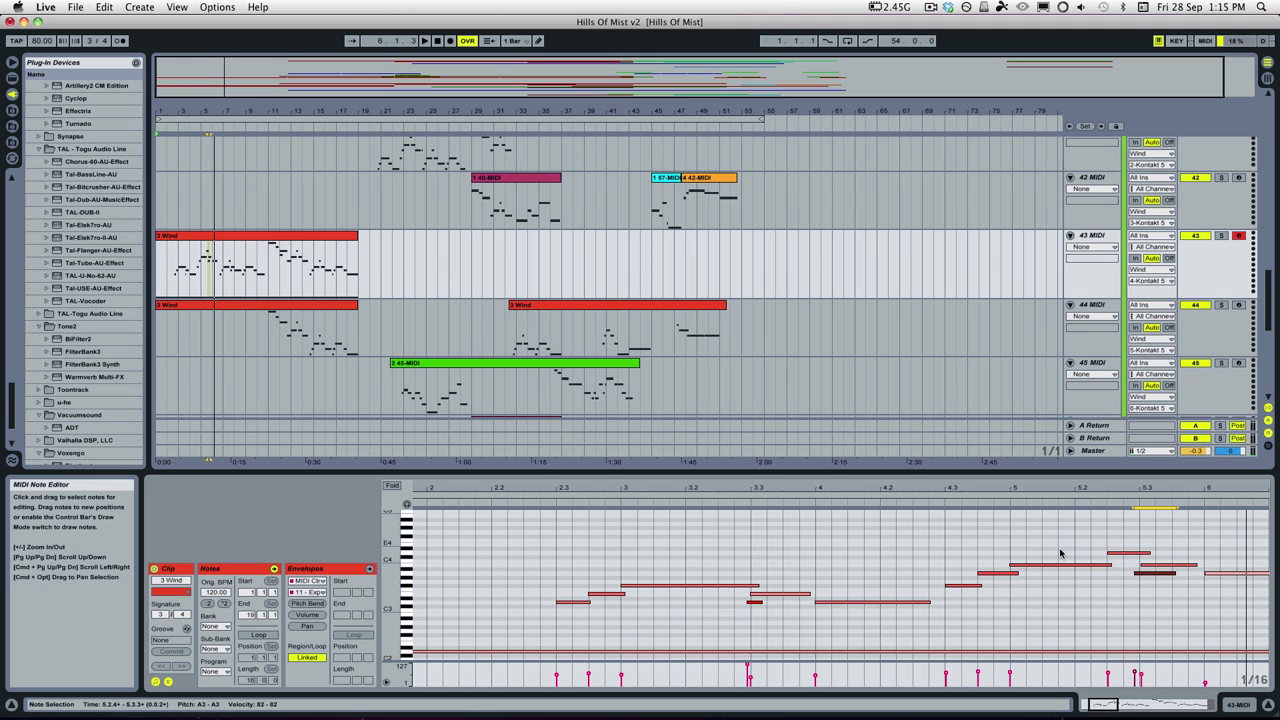
# Select the overlapping A3 note just before 5.3 in track 43's Wind clip.
pyautogui.keyDown('shift'); pyautogui.click(1133, 569); pyautogui.keyUp('shift')
pyautogui.click(1133, 569)
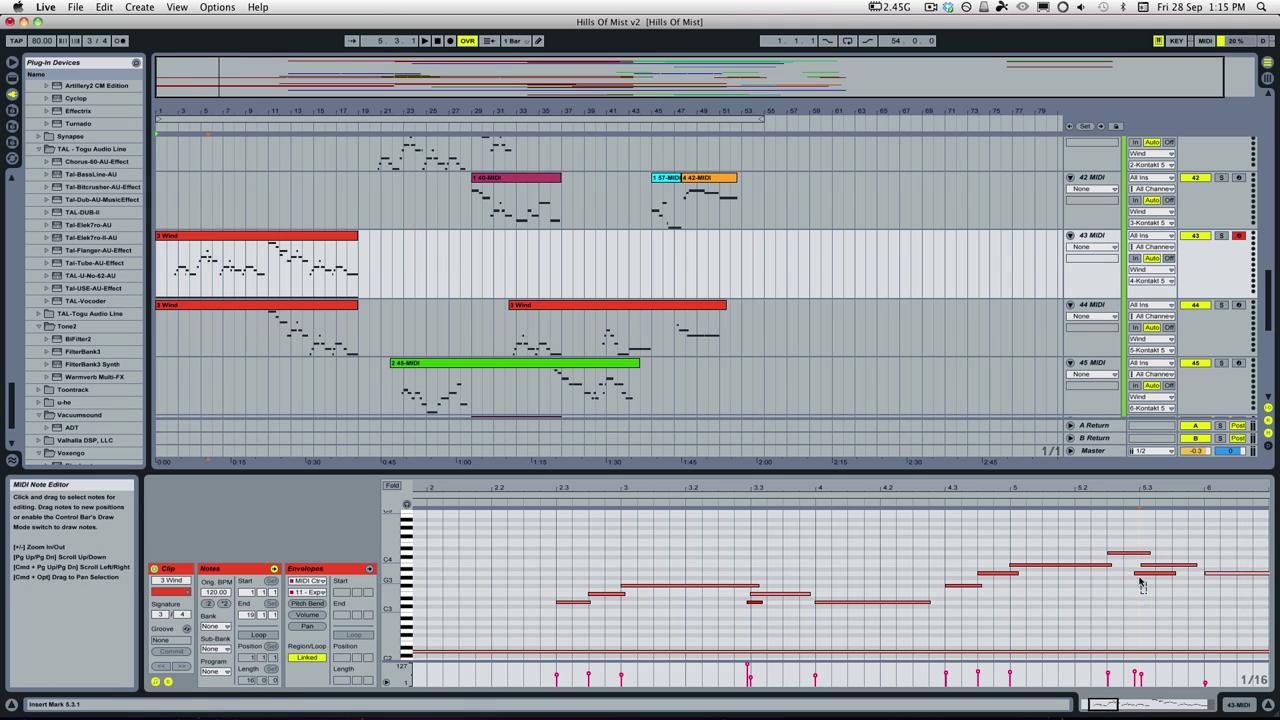
pyautogui.click(1142, 573)
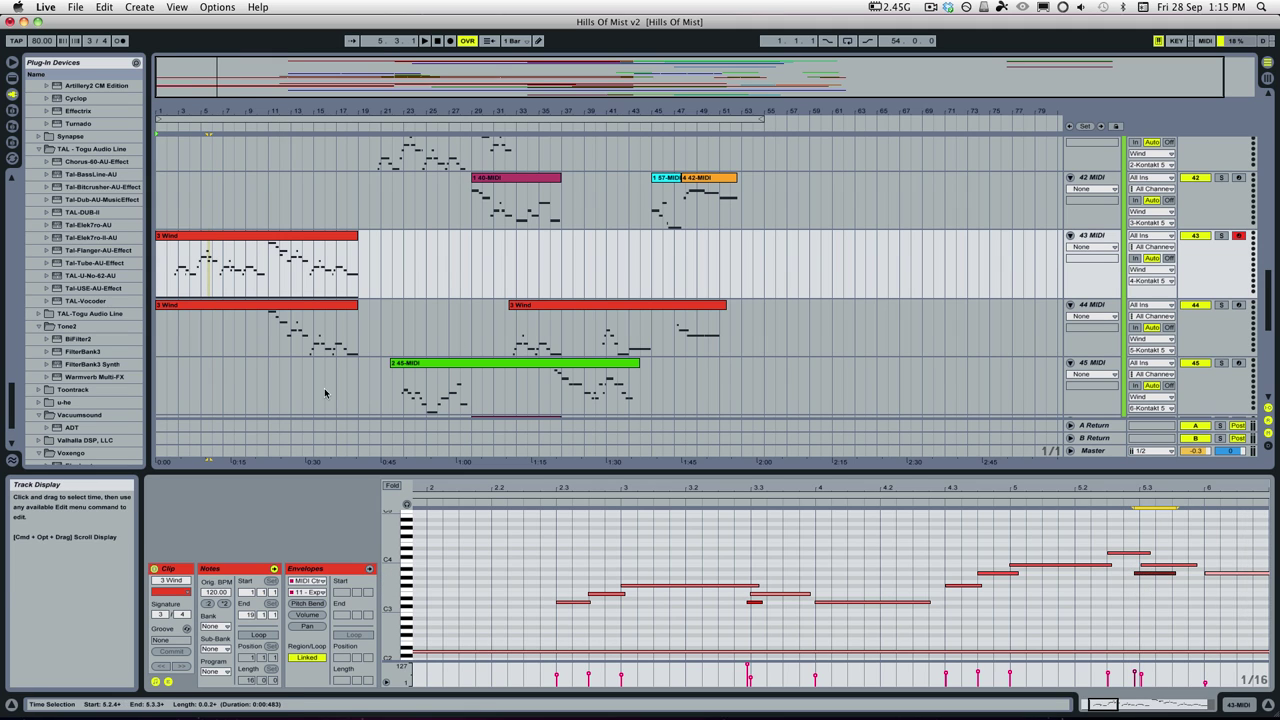
# Place the insert mark at 10.1.1 in track 44's Wind clip to show its notes.
pyautogui.click(257, 326)
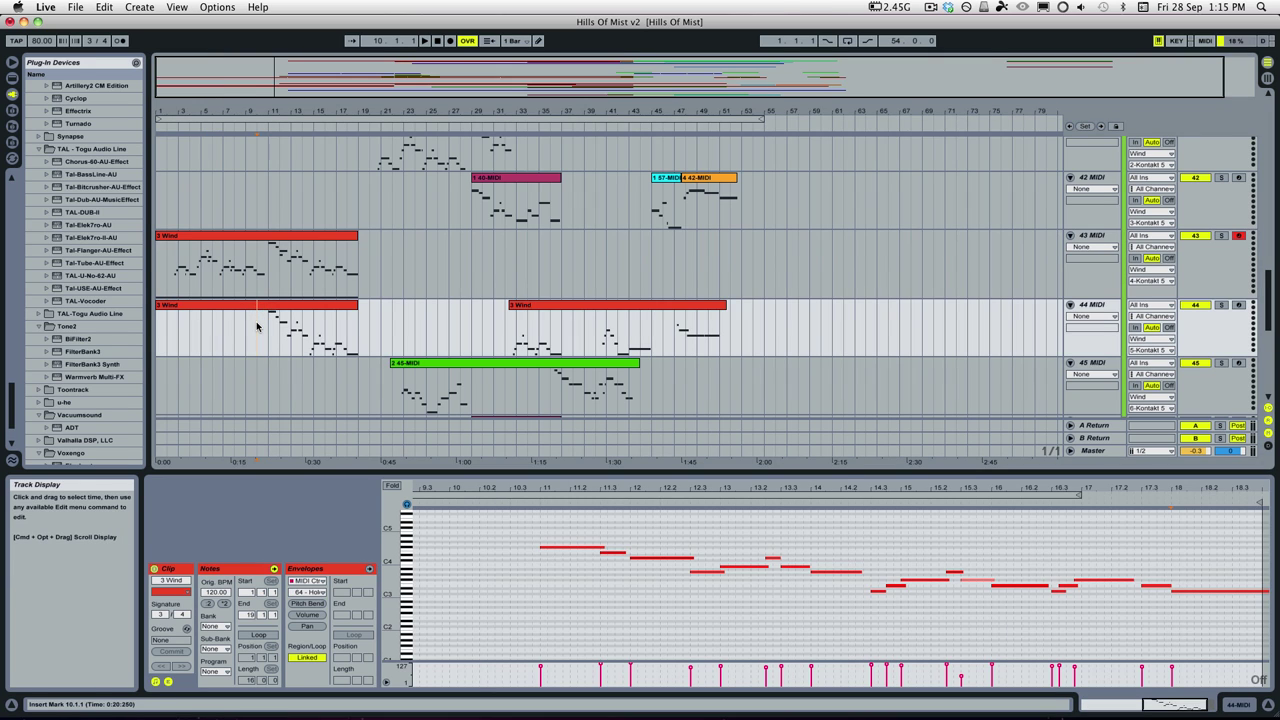
pyautogui.scroll(2, 257, 328)
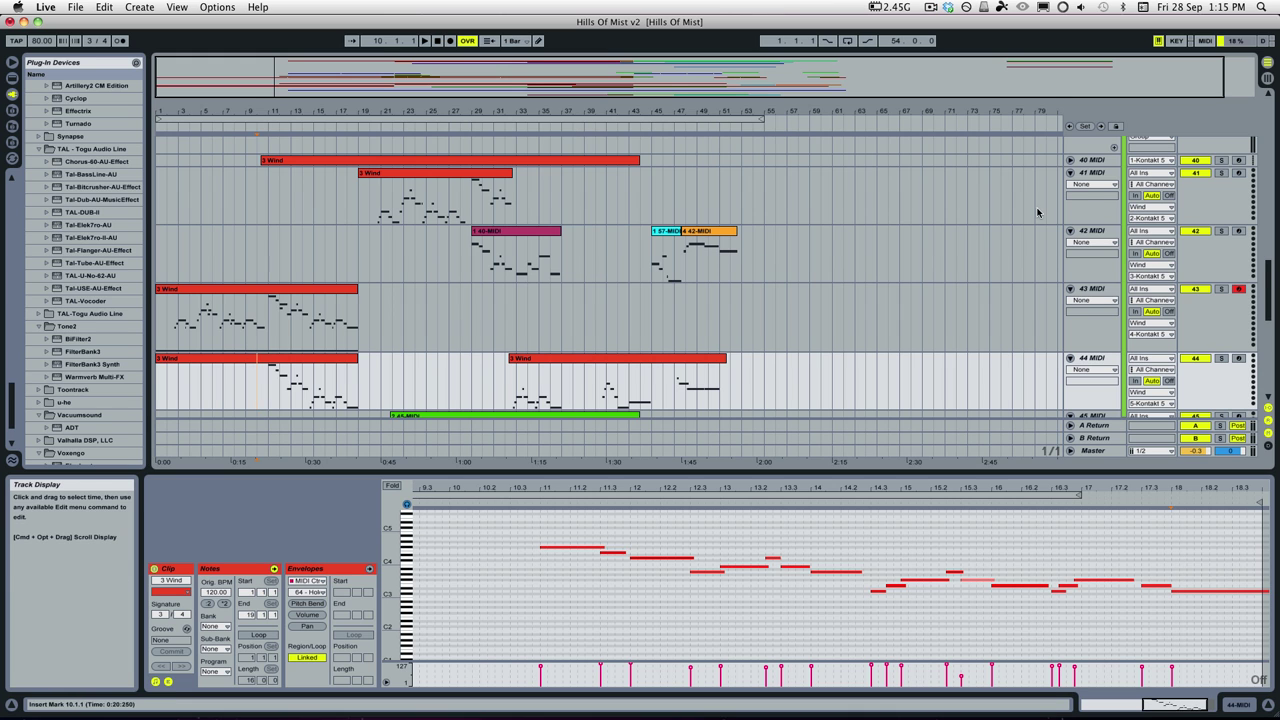
# Show the device chain of Wind track 39 and unfold track 40 to display its Wind clip's notes.
pyautogui.scroll(1, 1068, 200)
pyautogui.scroll(2, 1090, 188)
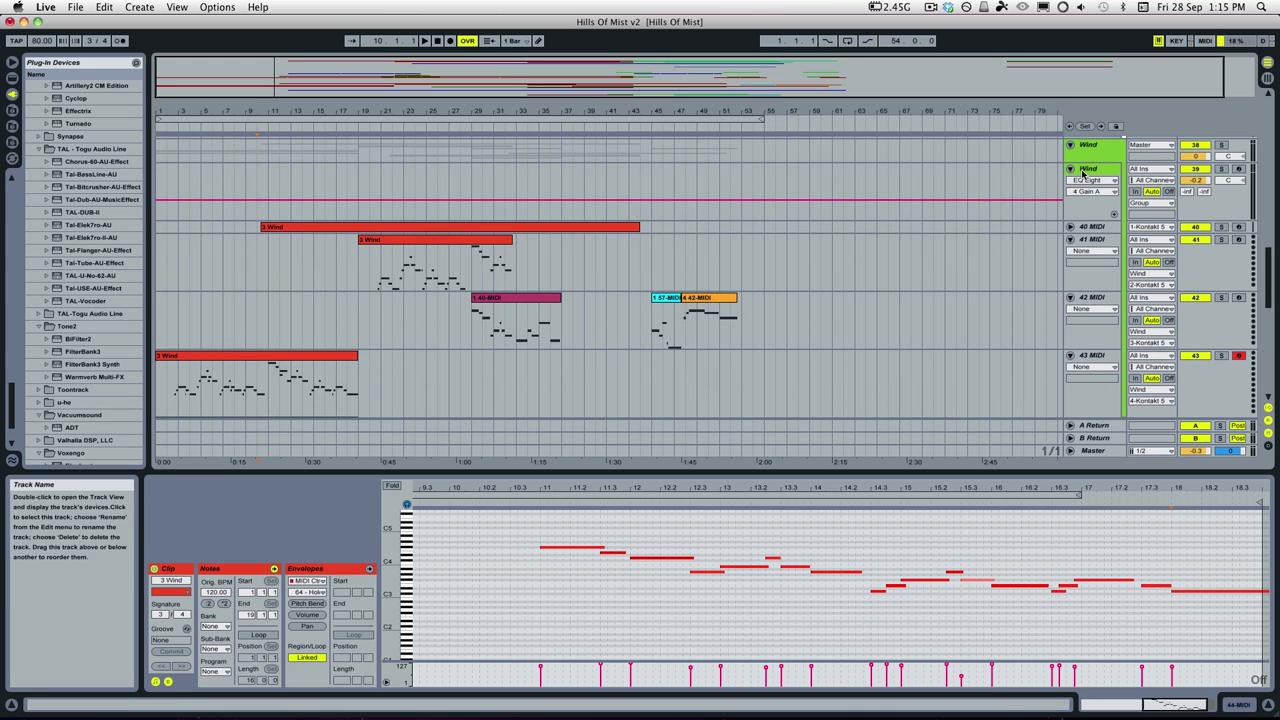
pyautogui.click(1090, 188)
pyautogui.scroll(-1, 345, 342)
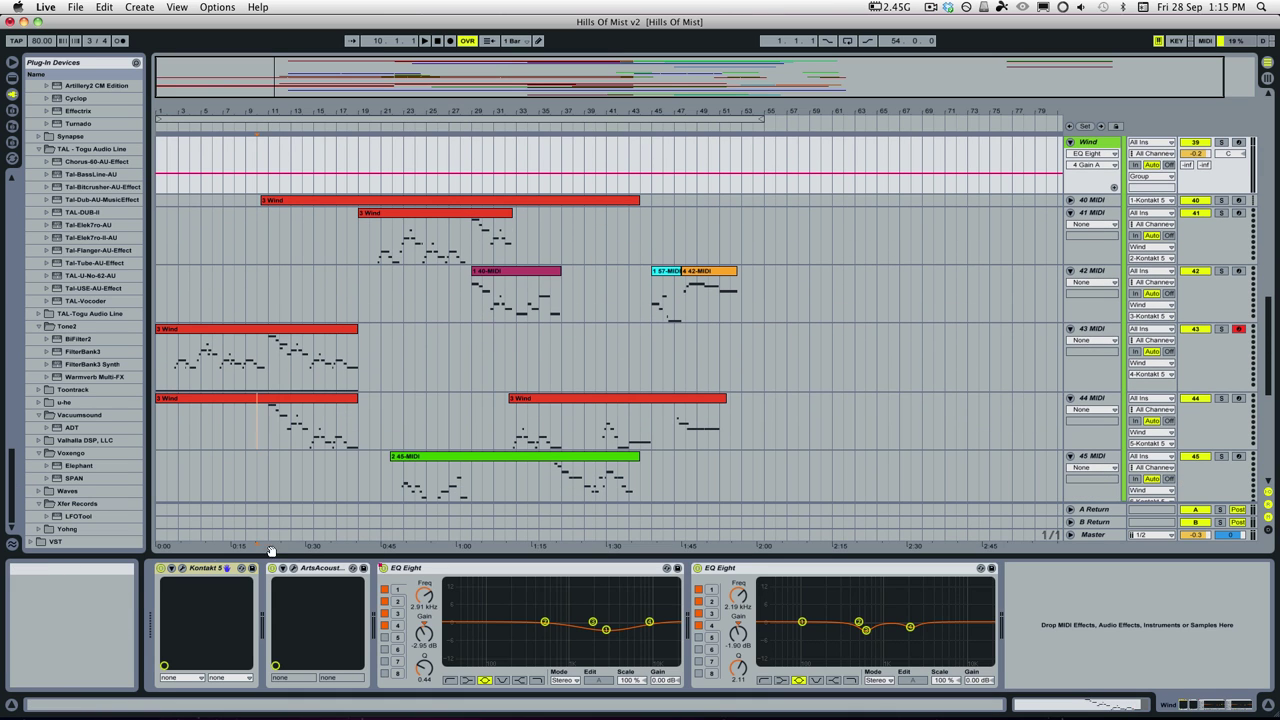
pyautogui.click(1070, 200)
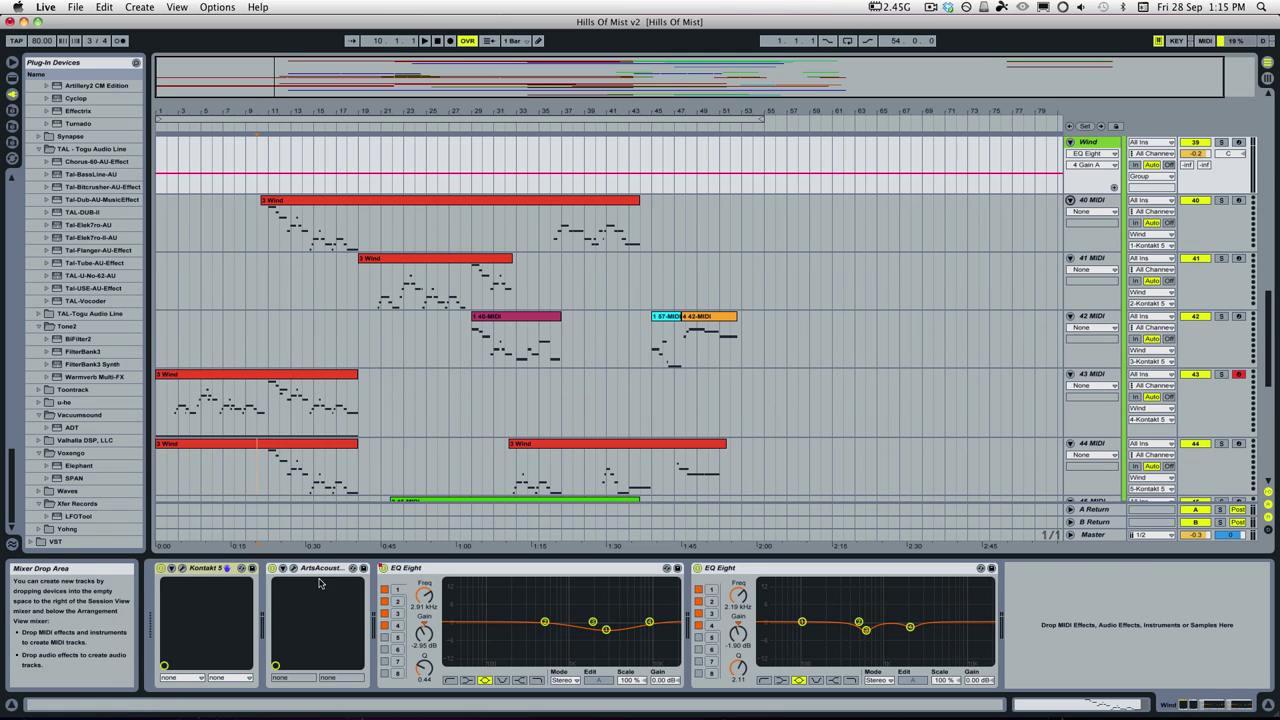
# Open Wind track 39's Kontakt 5 and look through its loaded CineWinds PRO instruments, closing the window when done.
pyautogui.click(182, 568)
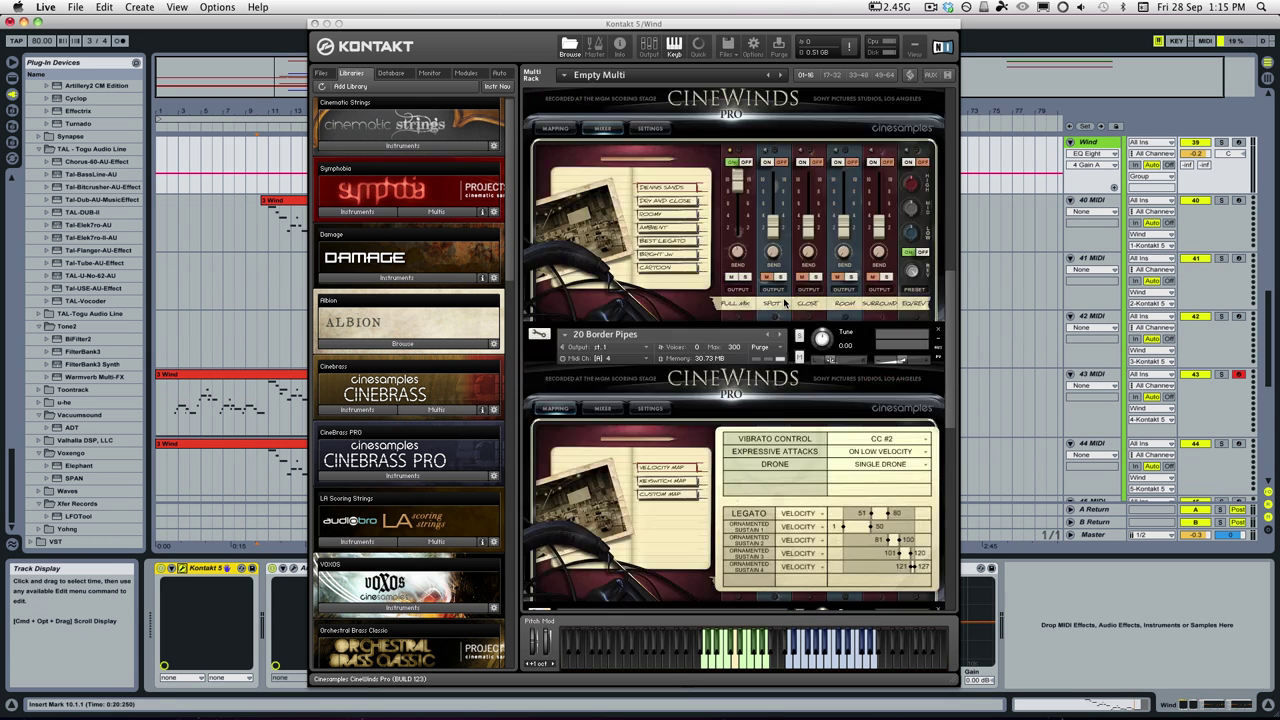
pyautogui.scroll(-2, 785, 302)
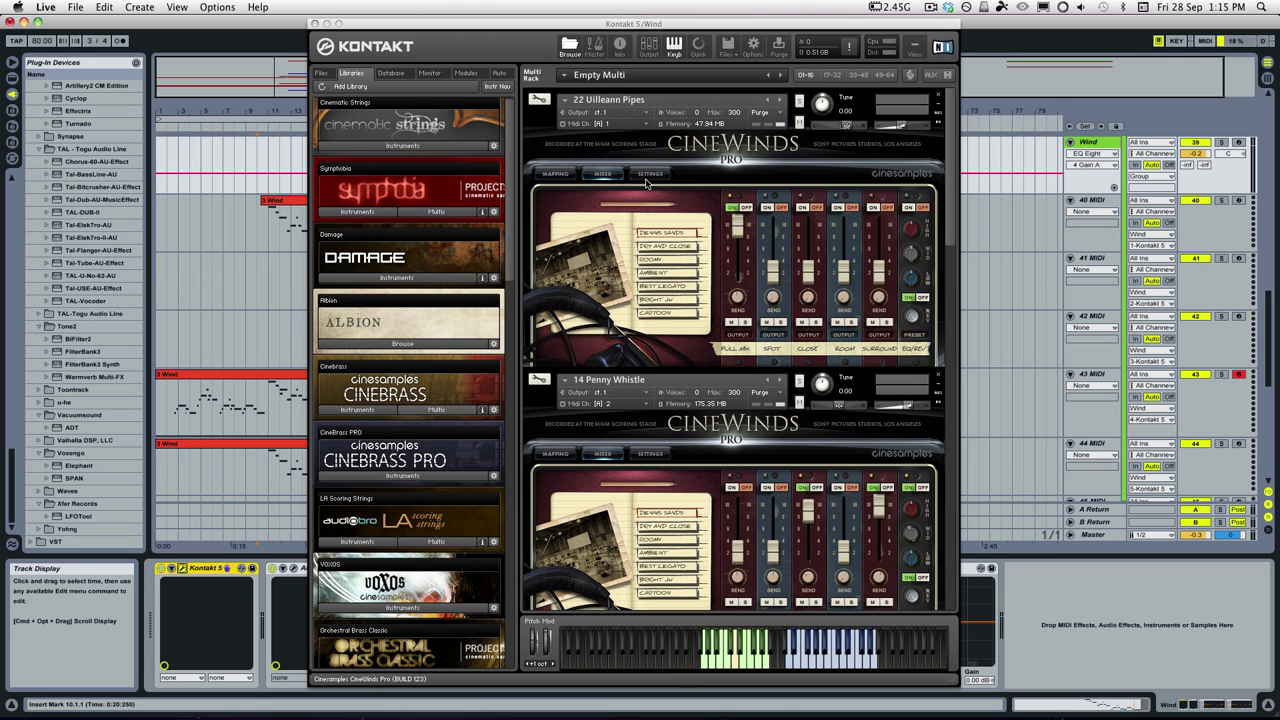
pyautogui.scroll(-1, 706, 261)
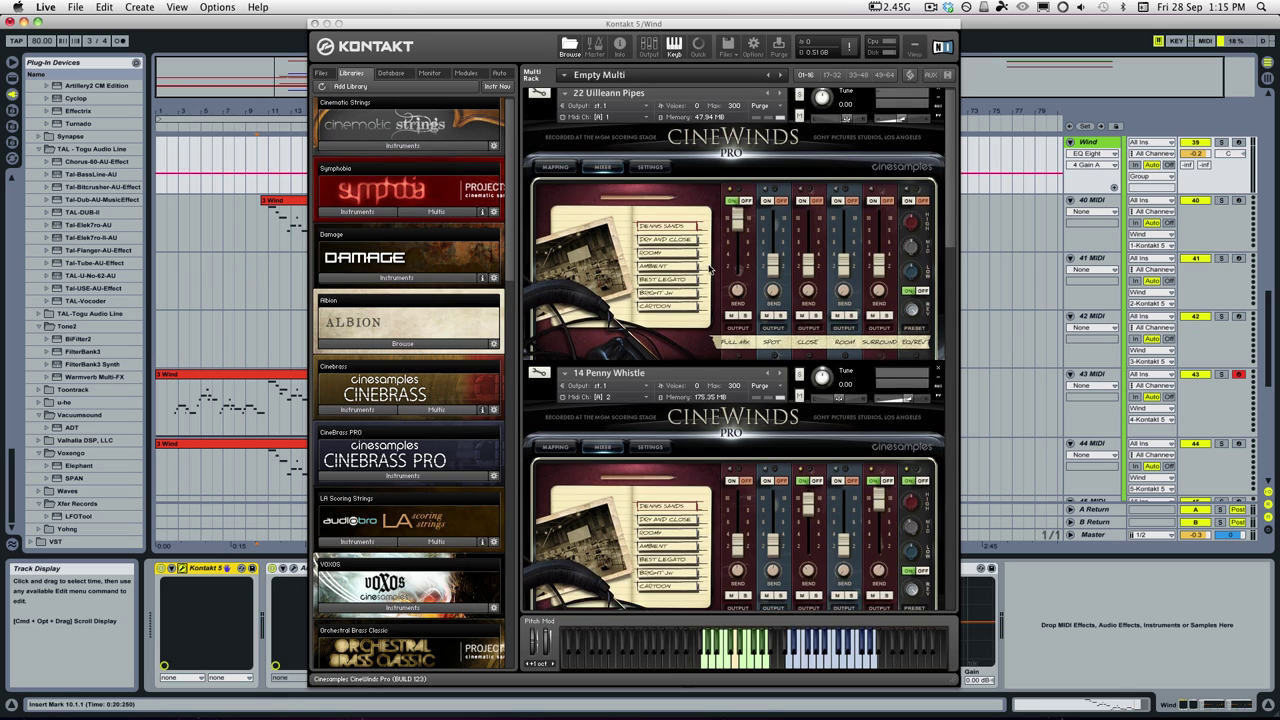
pyautogui.scroll(-3, 710, 268)
pyautogui.scroll(3, 713, 272)
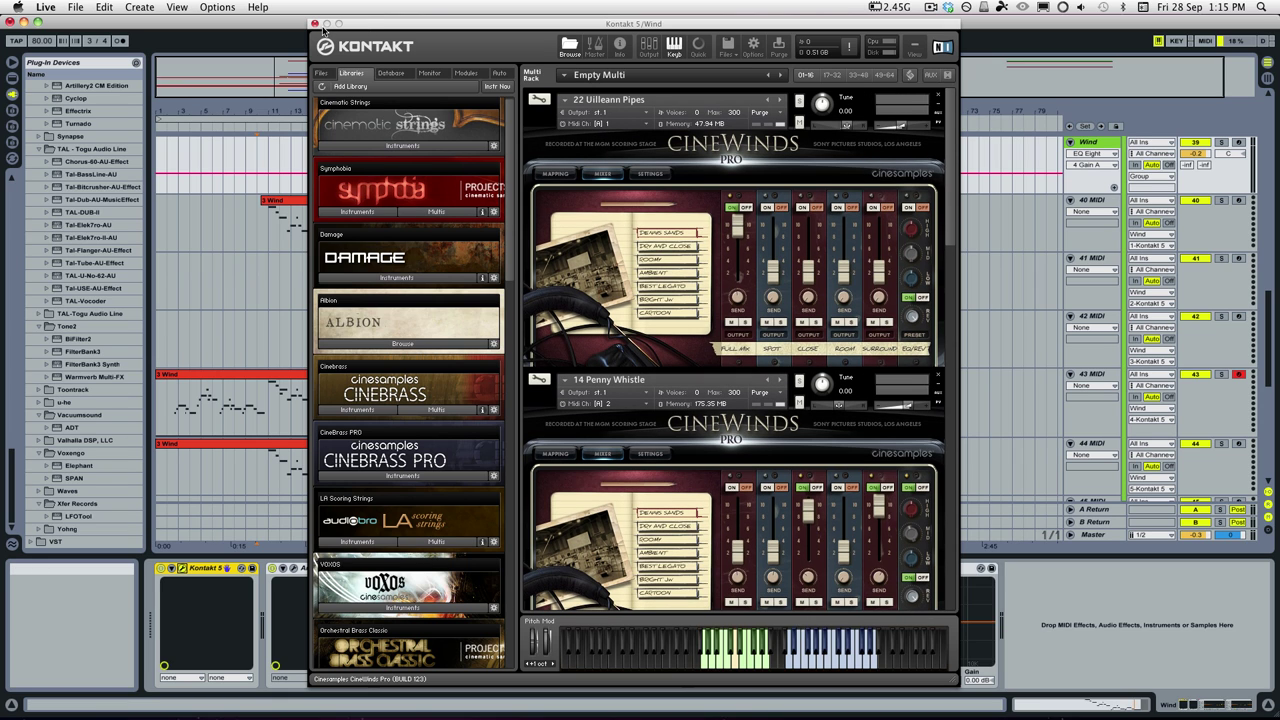
pyautogui.click(314, 24)
# Play the arrangement from 10.1.1, auditioning track 40 in solo before releasing the solo.
pyautogui.click(257, 274)
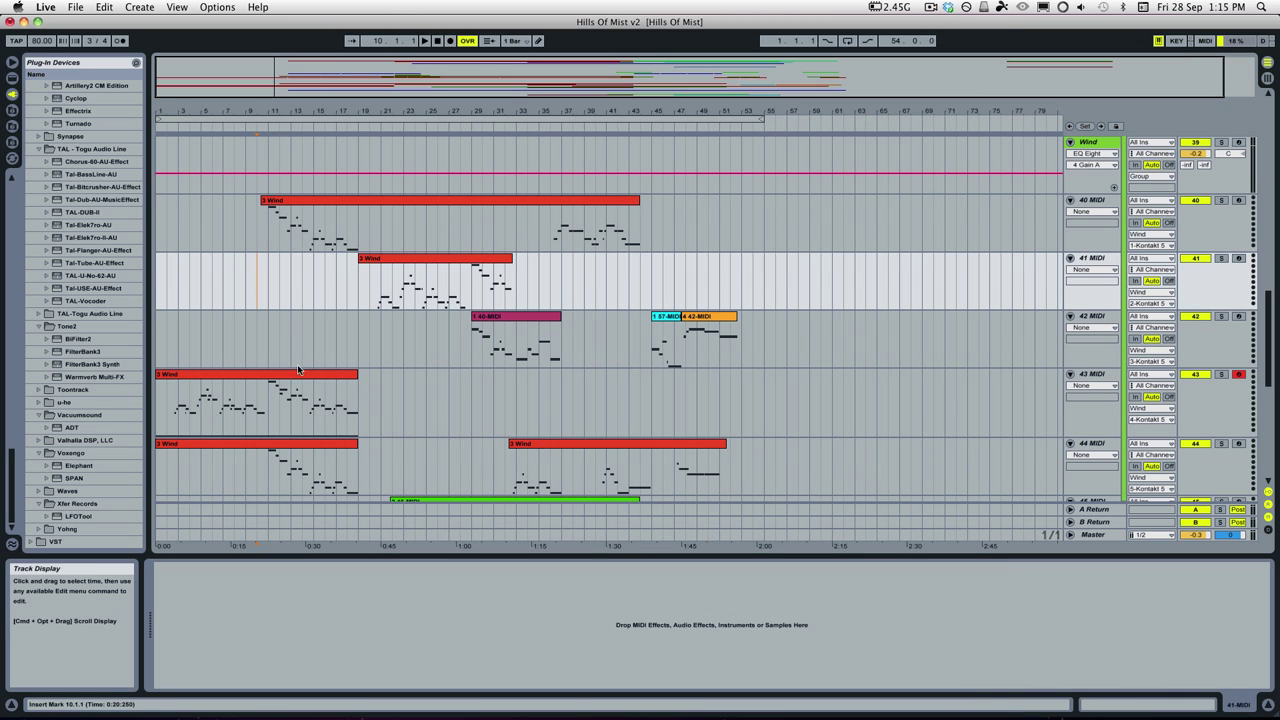
pyautogui.press('space')
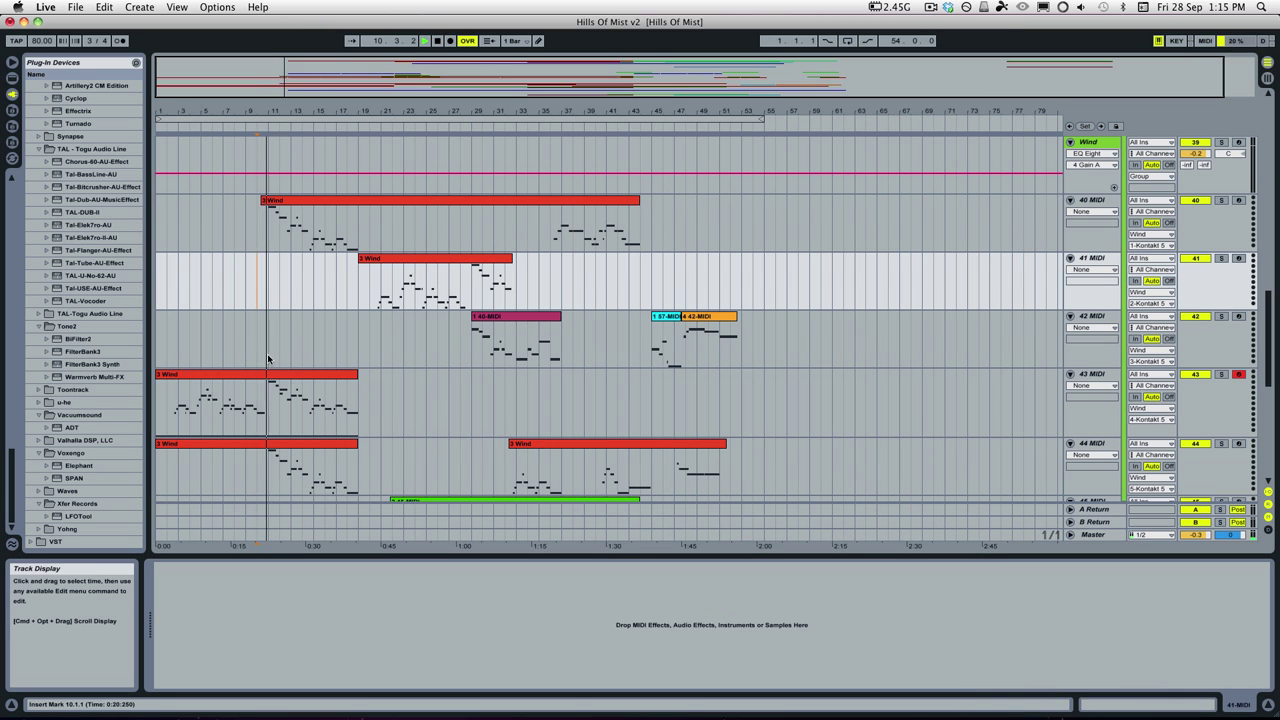
pyautogui.click(1219, 200)
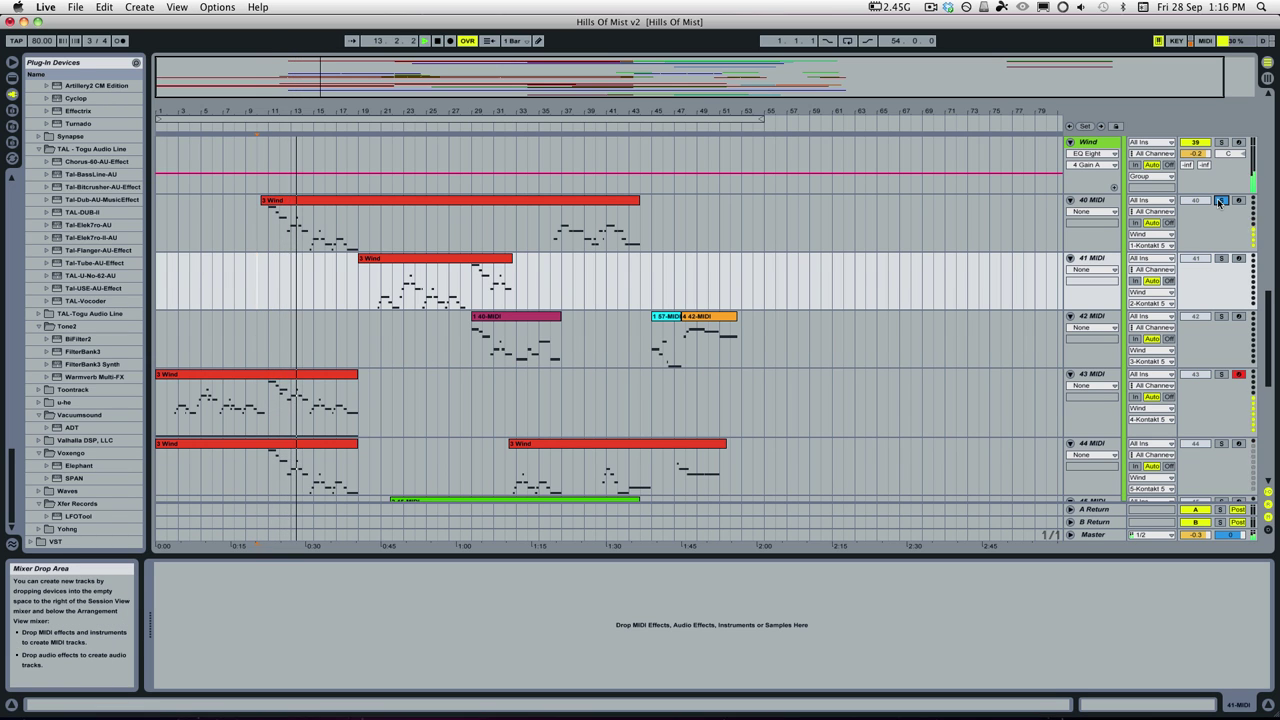
pyautogui.click(1219, 200)
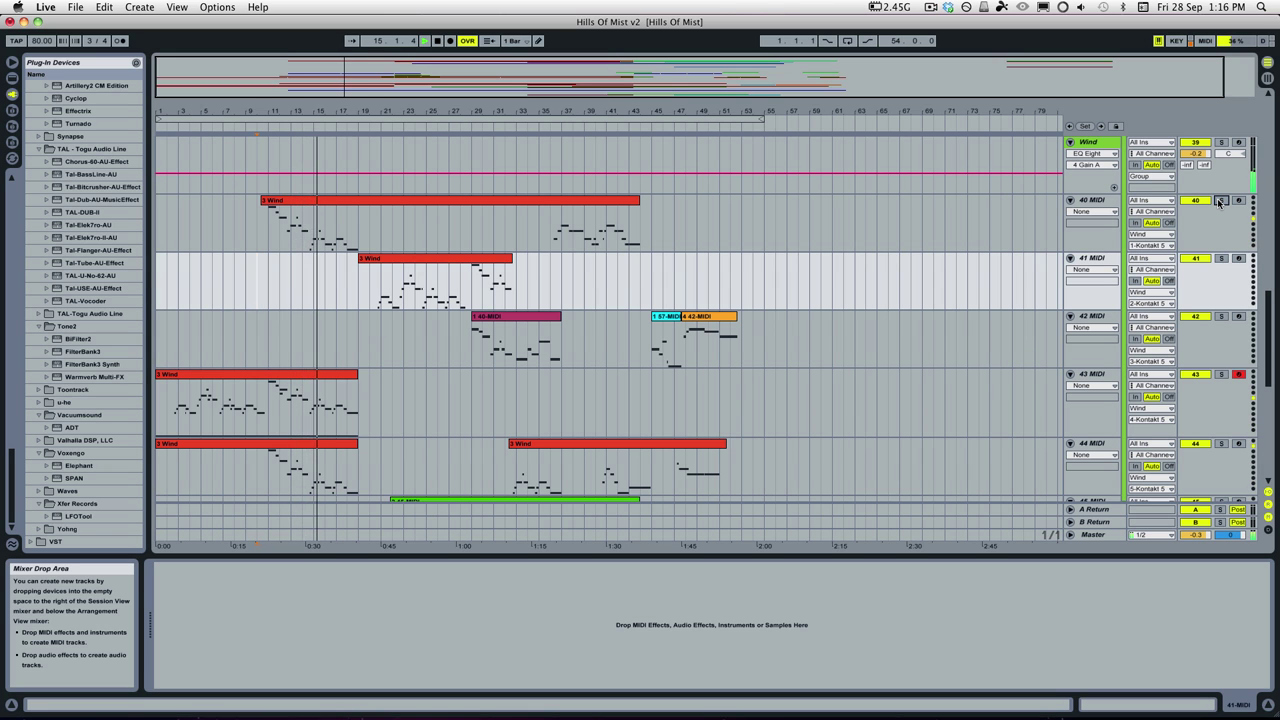
# Solo track 44 and restart playback from 10.1.1 in its Wind clip.
pyautogui.scroll(-1, 929, 252)
pyautogui.scroll(-5, 929, 252)
pyautogui.scroll(4, 978, 272)
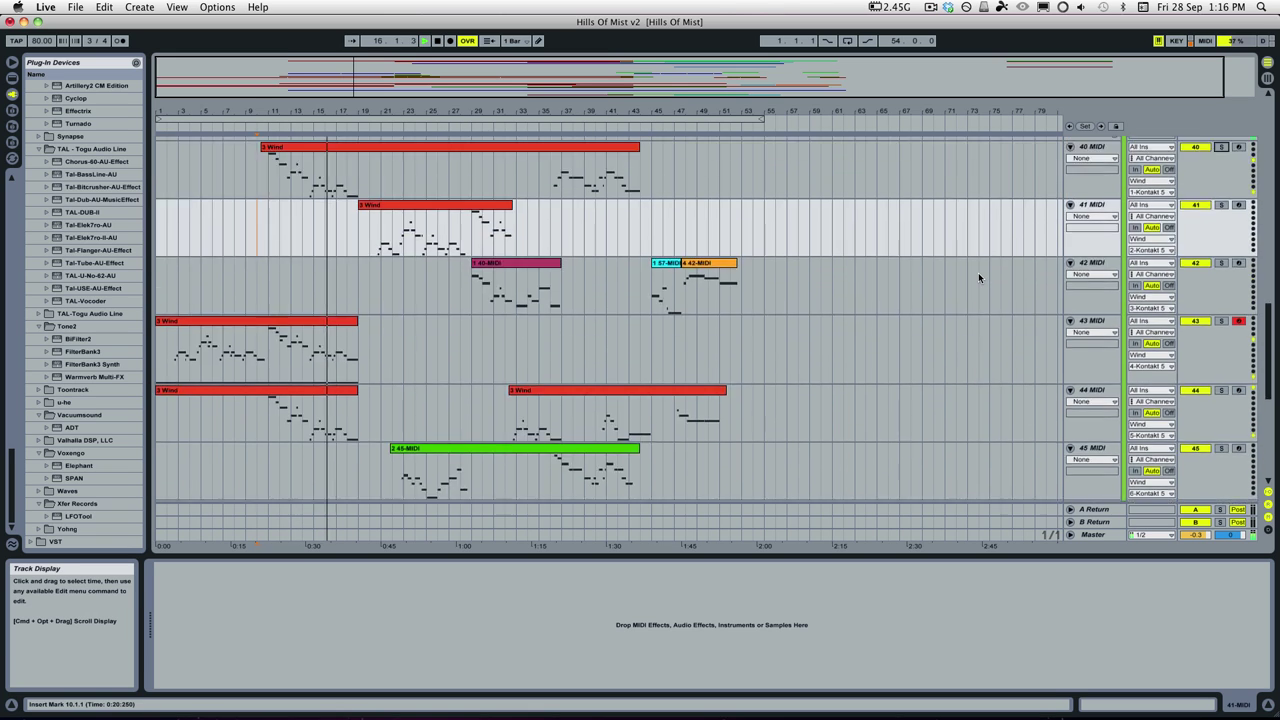
pyautogui.click(1221, 389)
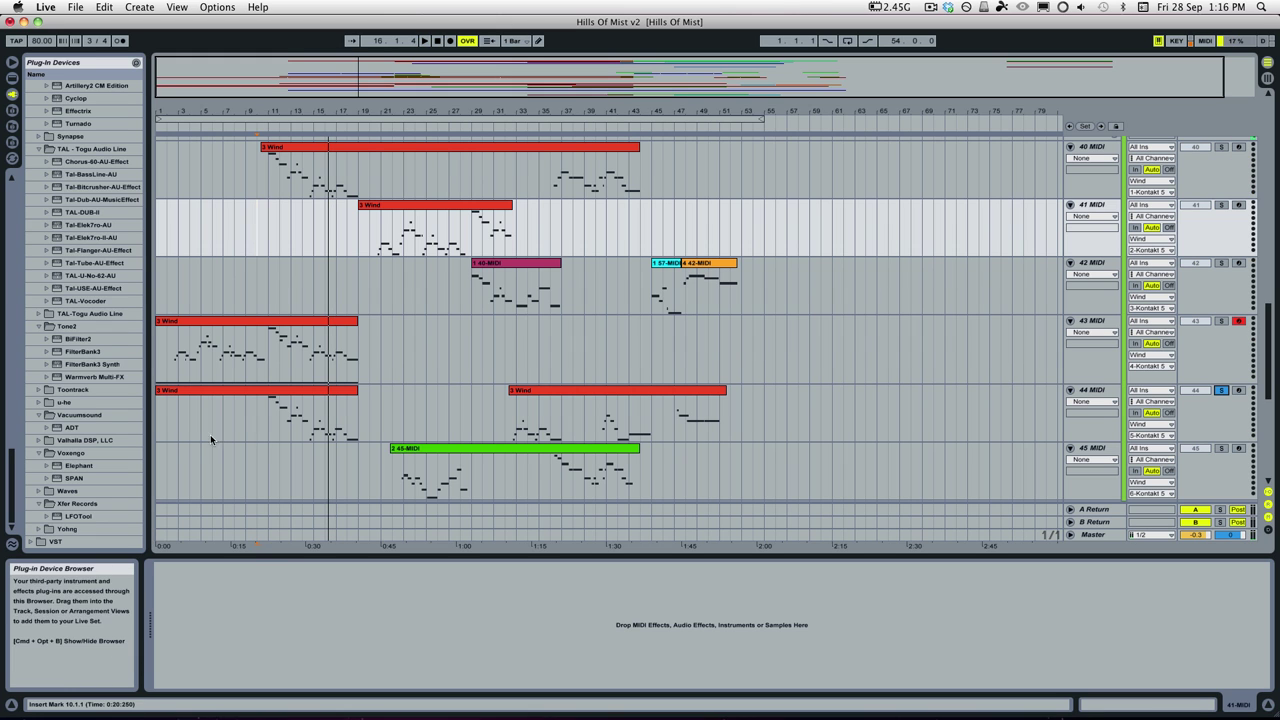
pyautogui.click(259, 428)
# Open Wind track 39's Kontakt 5 during playback and locate the 15 Soprano Recorder instrument played by track 44.
pyautogui.scroll(5, 1147, 155)
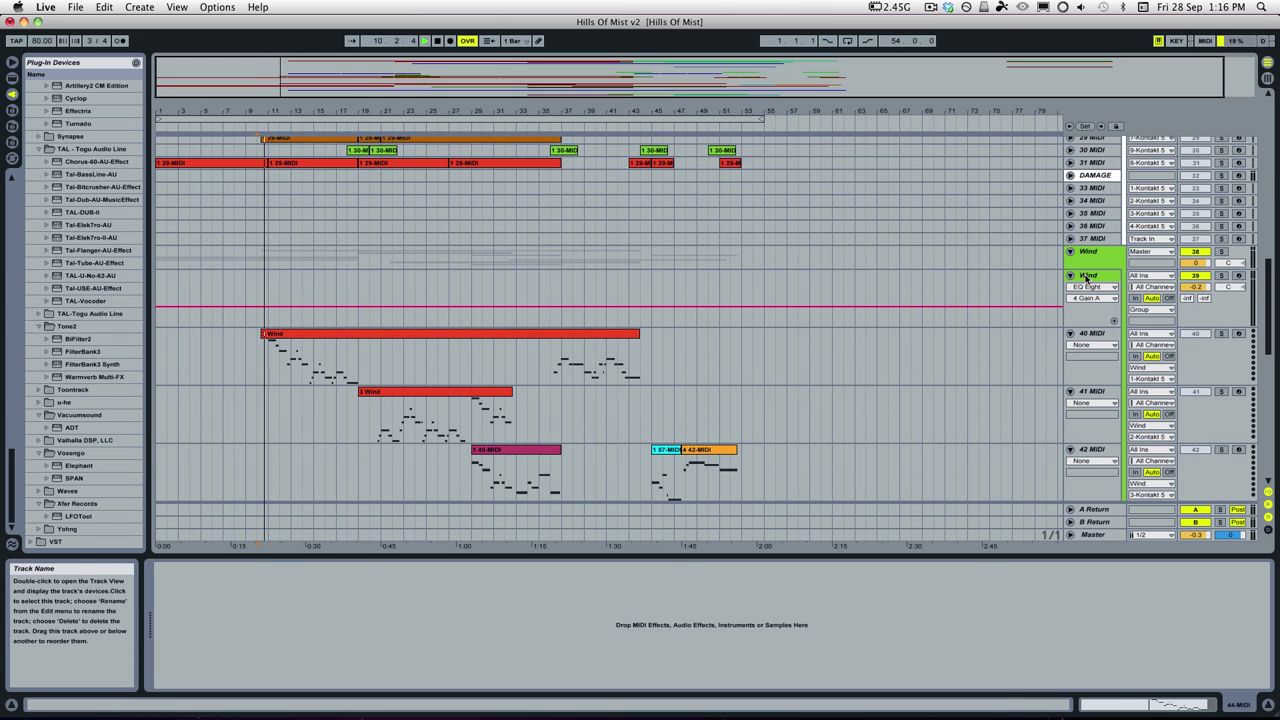
pyautogui.click(1088, 278)
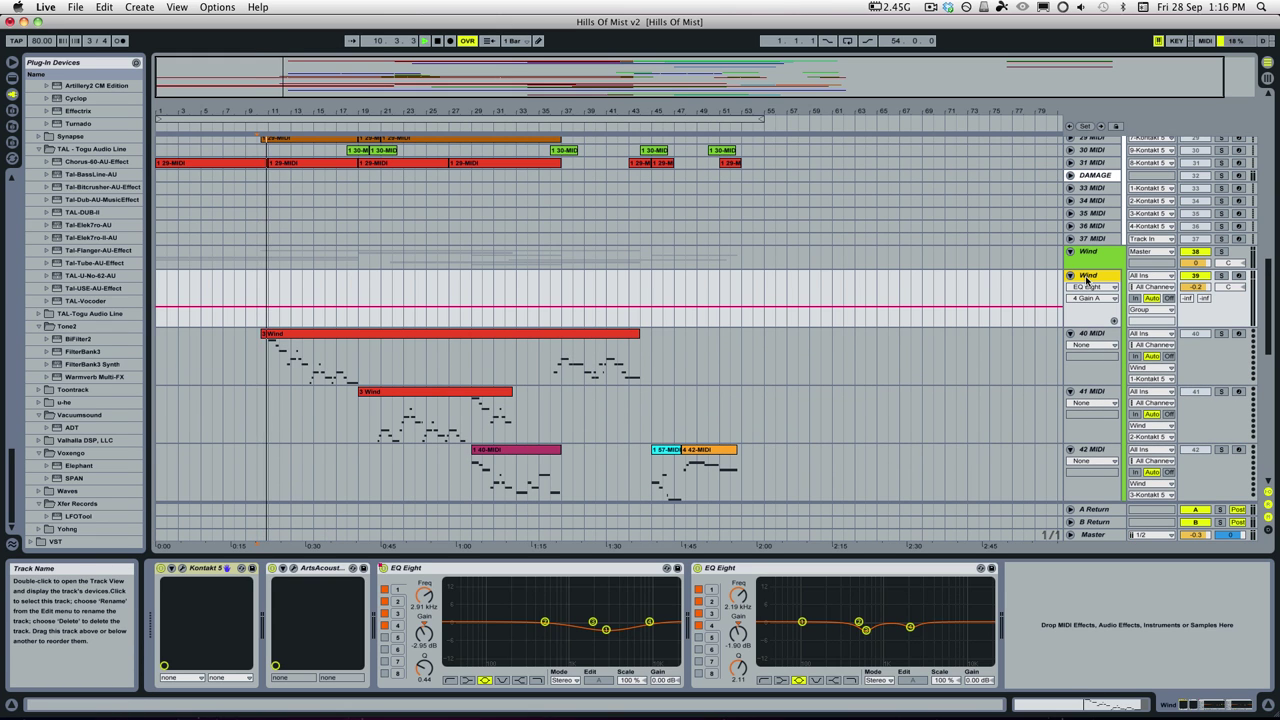
pyautogui.click(187, 567)
pyautogui.scroll(-10, 672, 428)
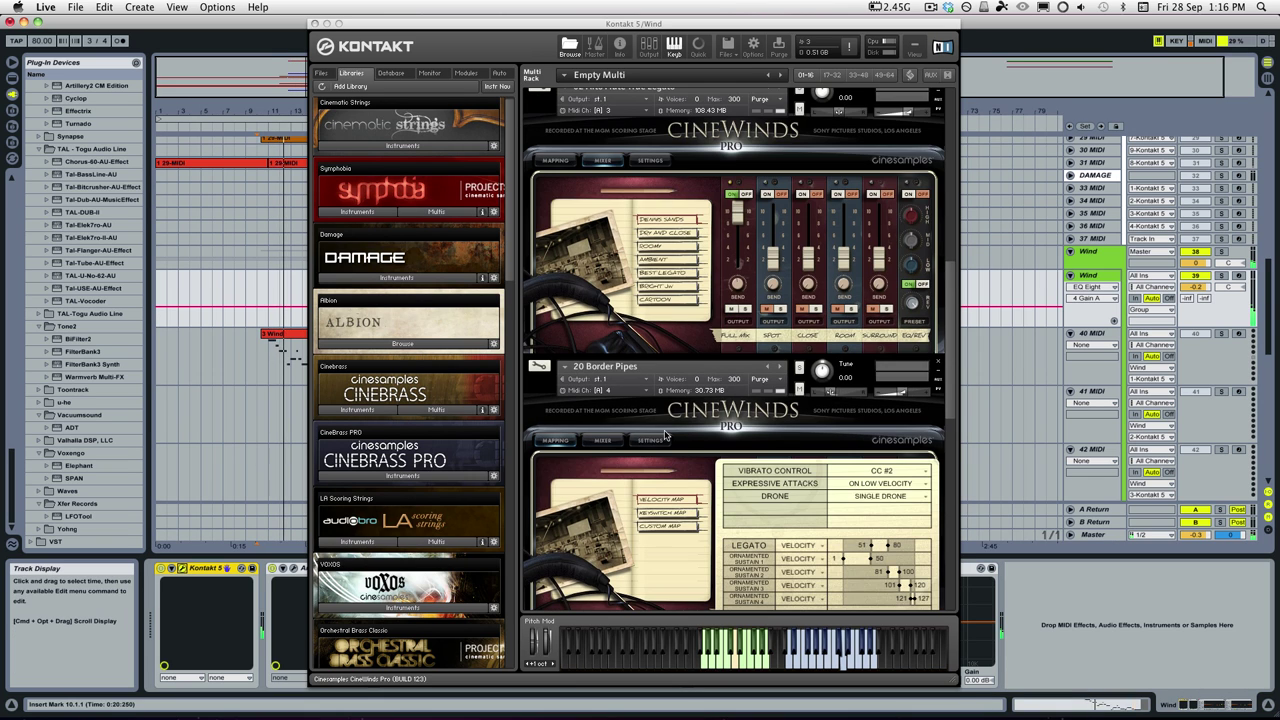
pyautogui.scroll(-3, 713, 468)
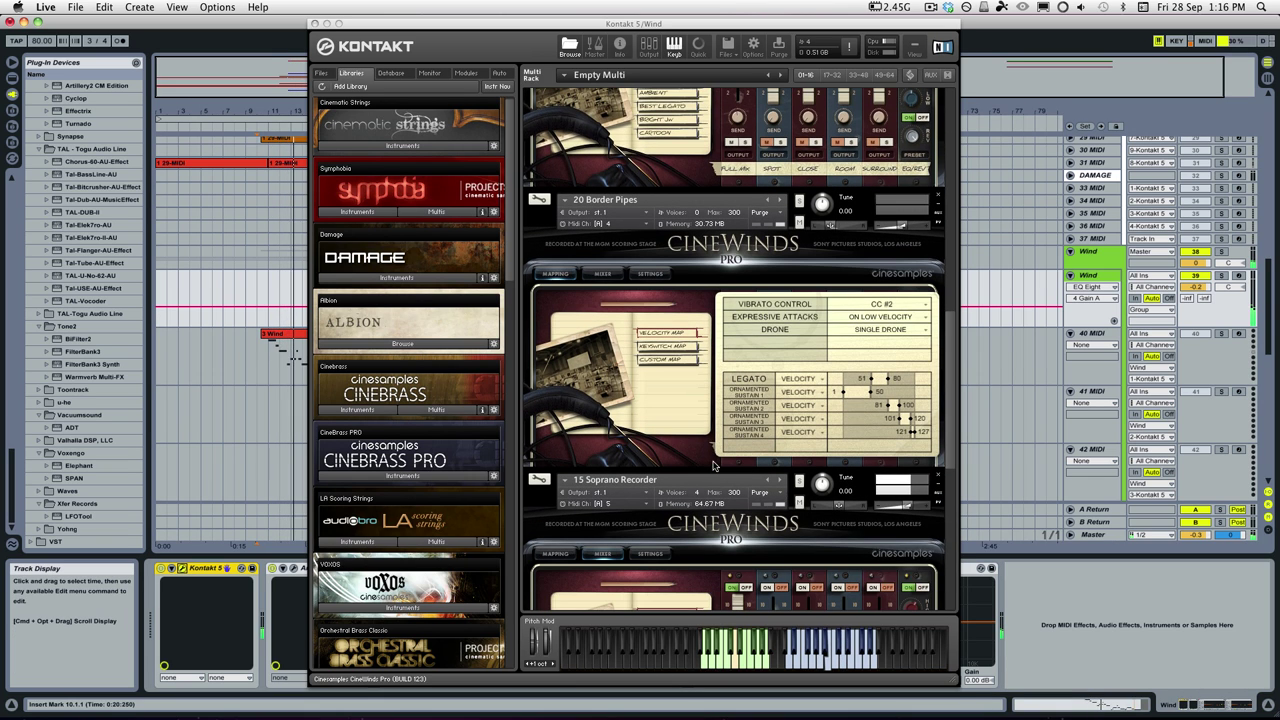
pyautogui.scroll(-2, 704, 473)
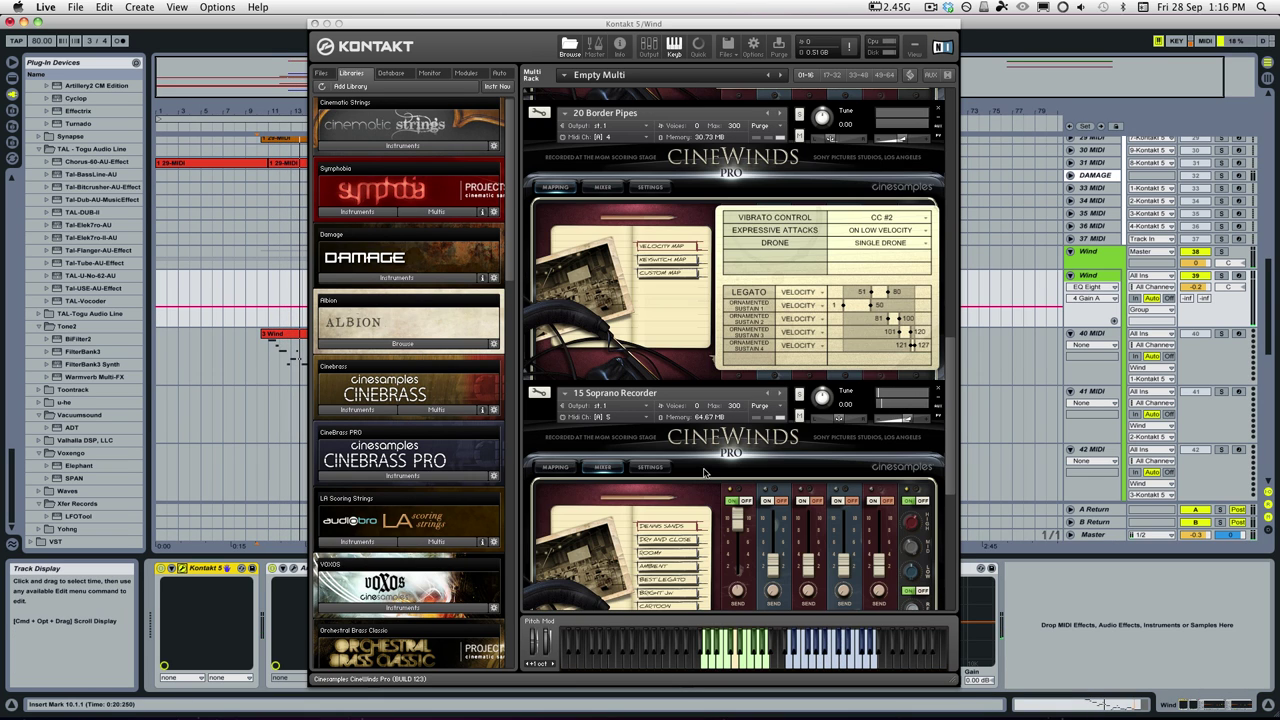
pyautogui.scroll(-2, 707, 470)
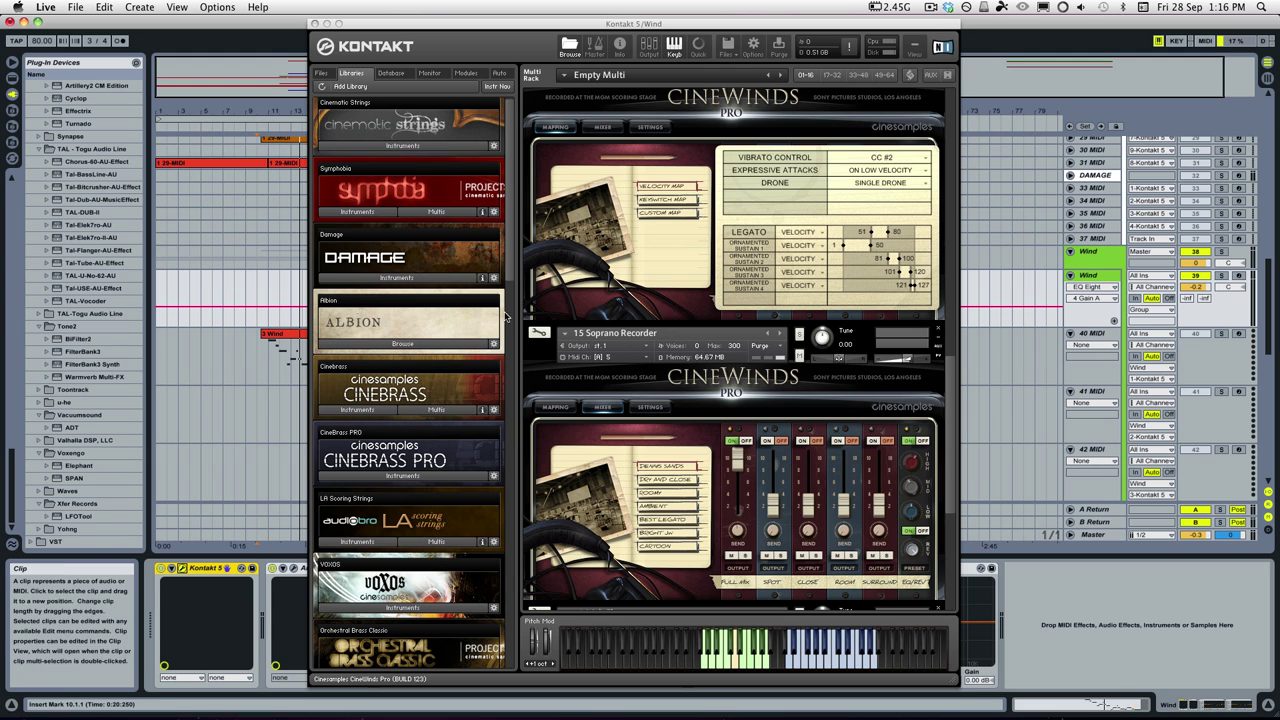
# Return to the arrangement and audition the soloed track 44 from 10.1.1.
pyautogui.click(256, 358)
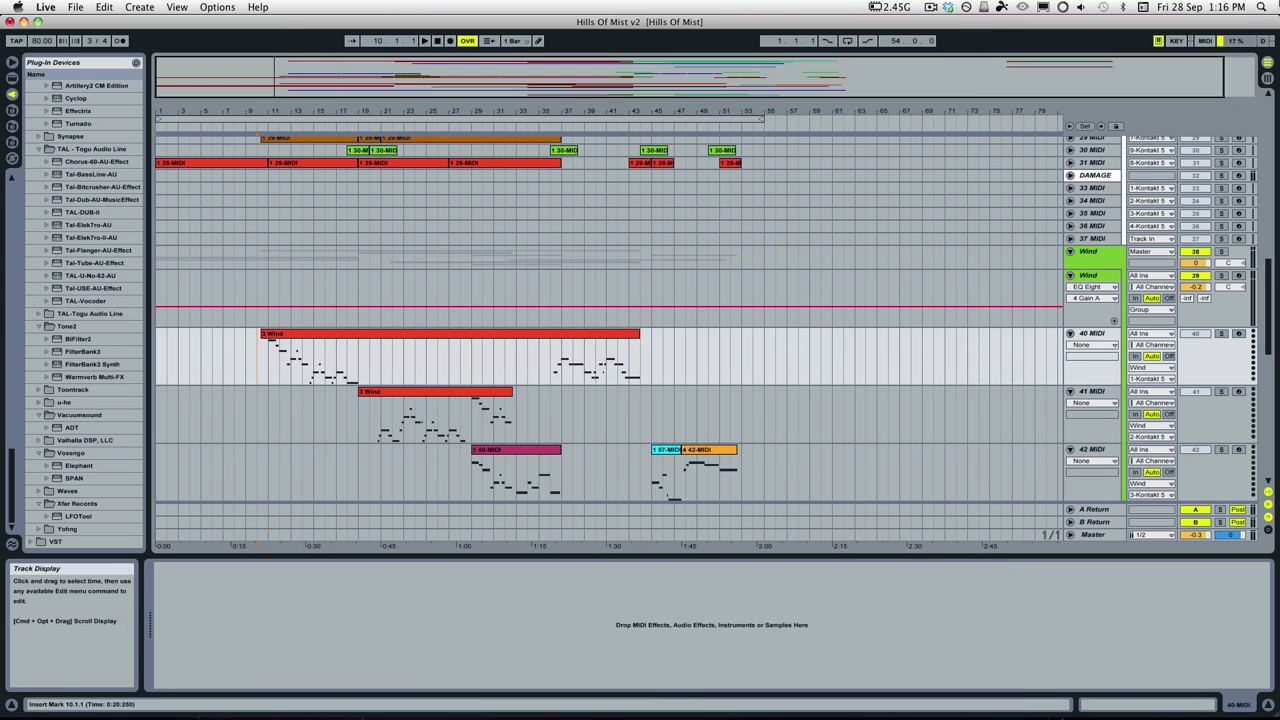
pyautogui.scroll(-5, 562, 377)
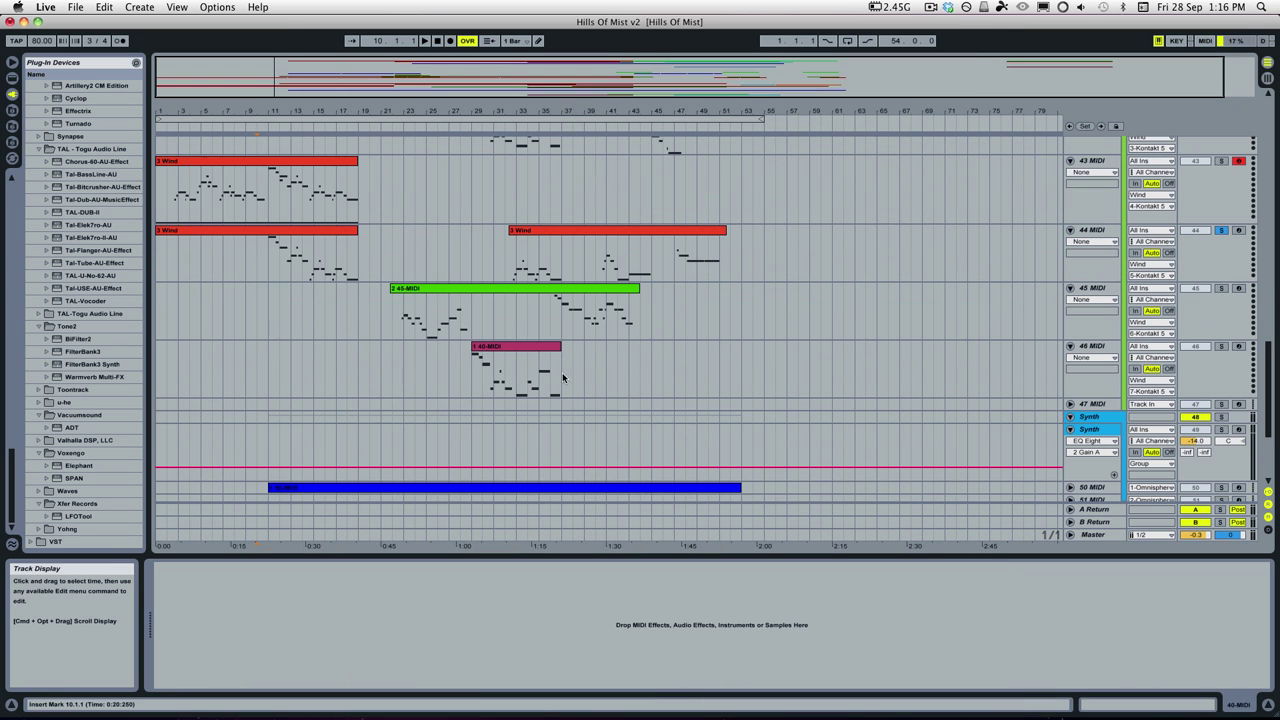
pyautogui.click(251, 250)
pyautogui.press('space')
pyautogui.scroll(1, 794, 296)
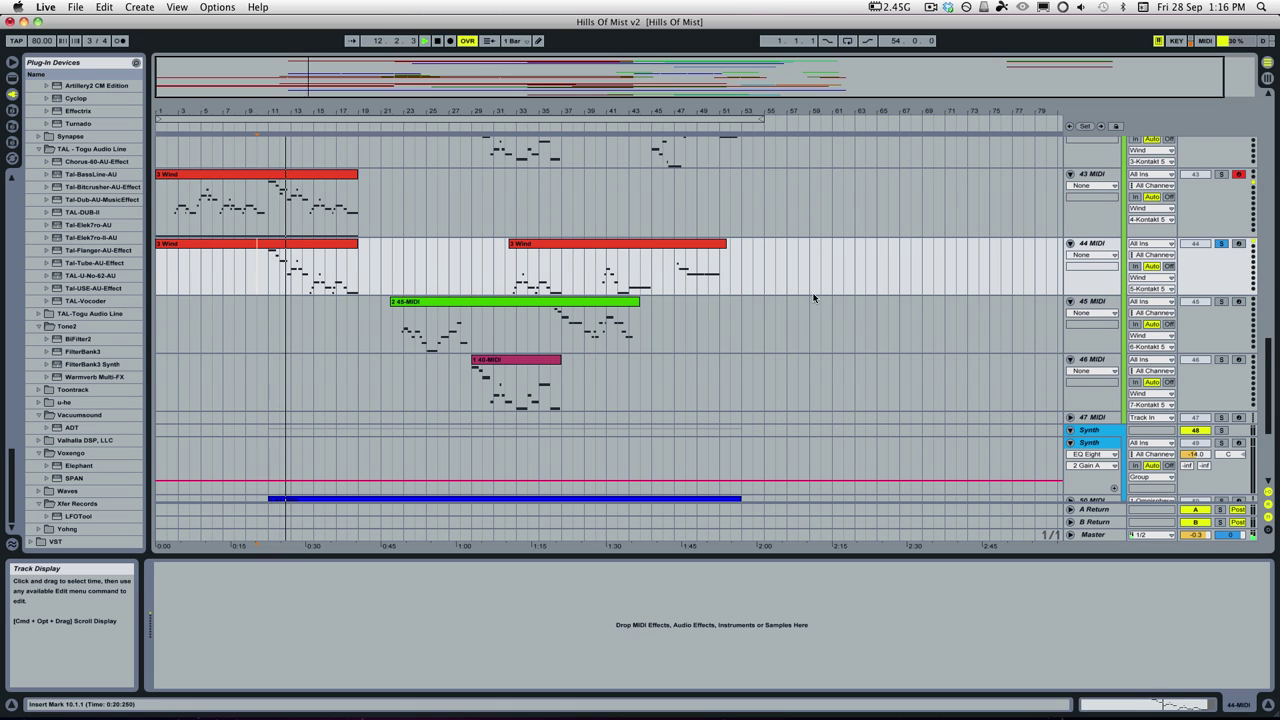
pyautogui.scroll(1, 814, 294)
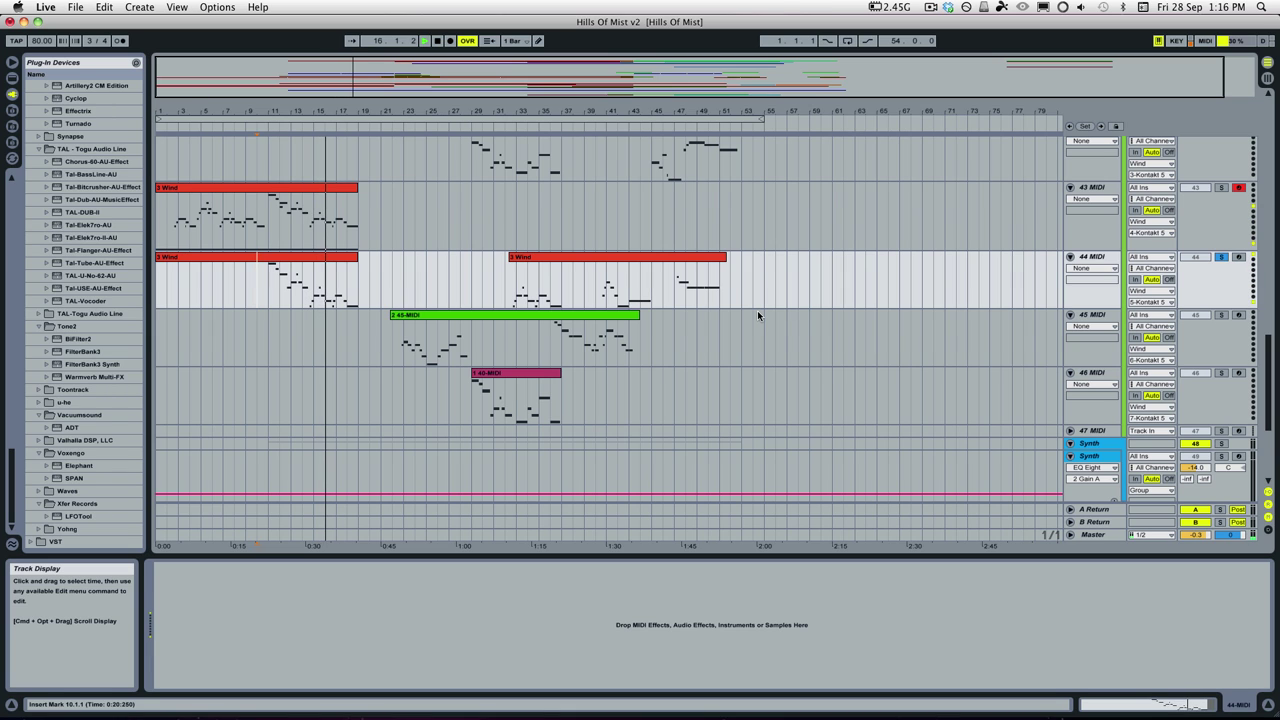
# Arm track 44 for recording in place of track 43, and check the Soprano Recorder in Wind track 39's Kontakt 5.
pyautogui.click(1238, 258)
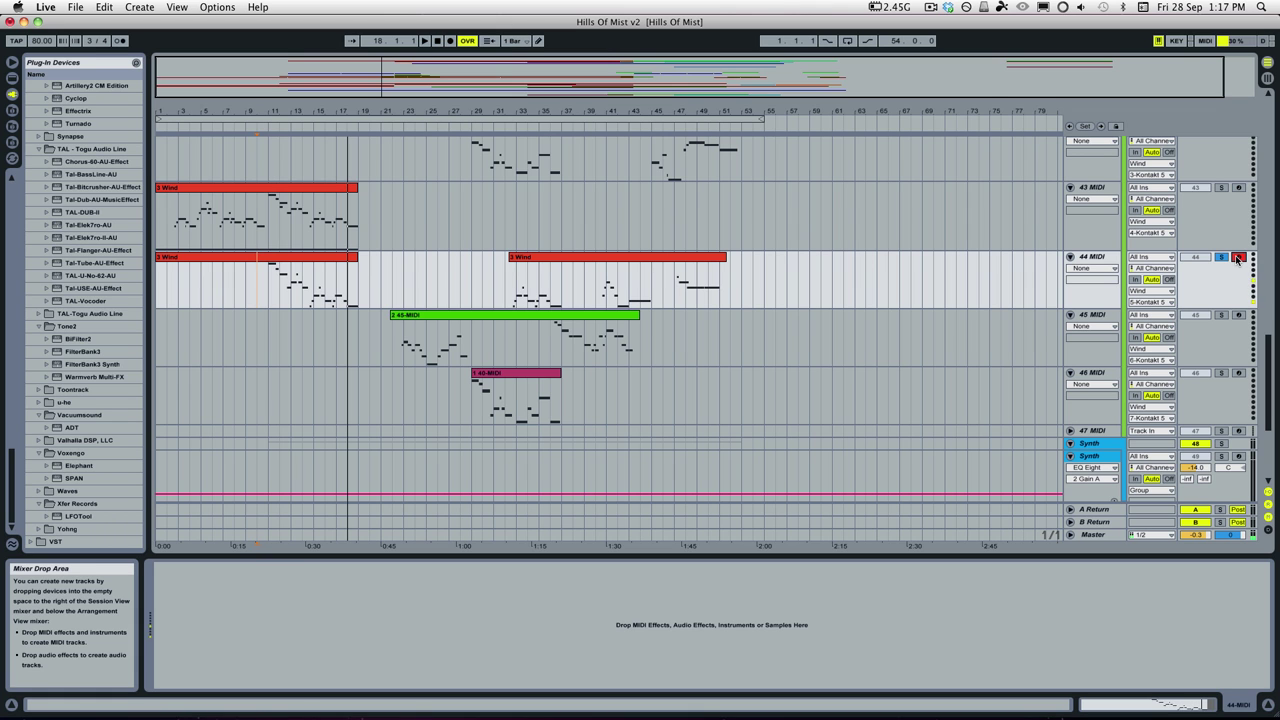
pyautogui.scroll(5, 1094, 208)
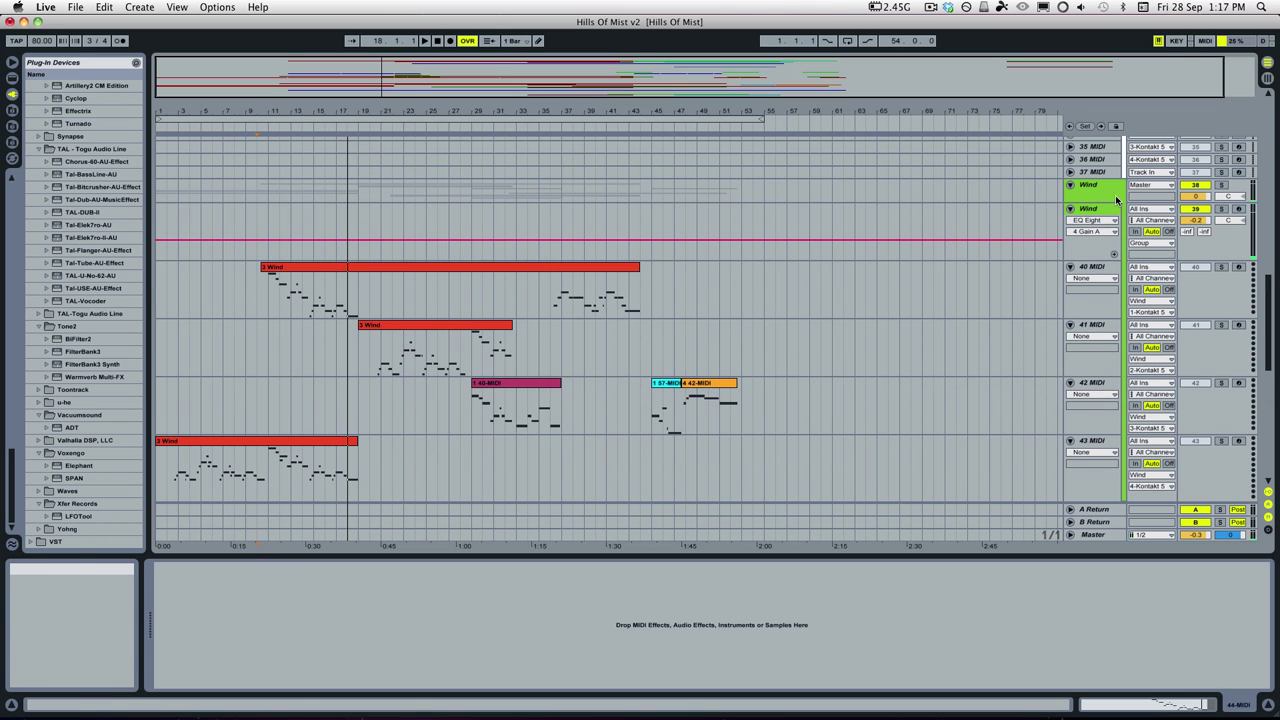
pyautogui.click(1094, 208)
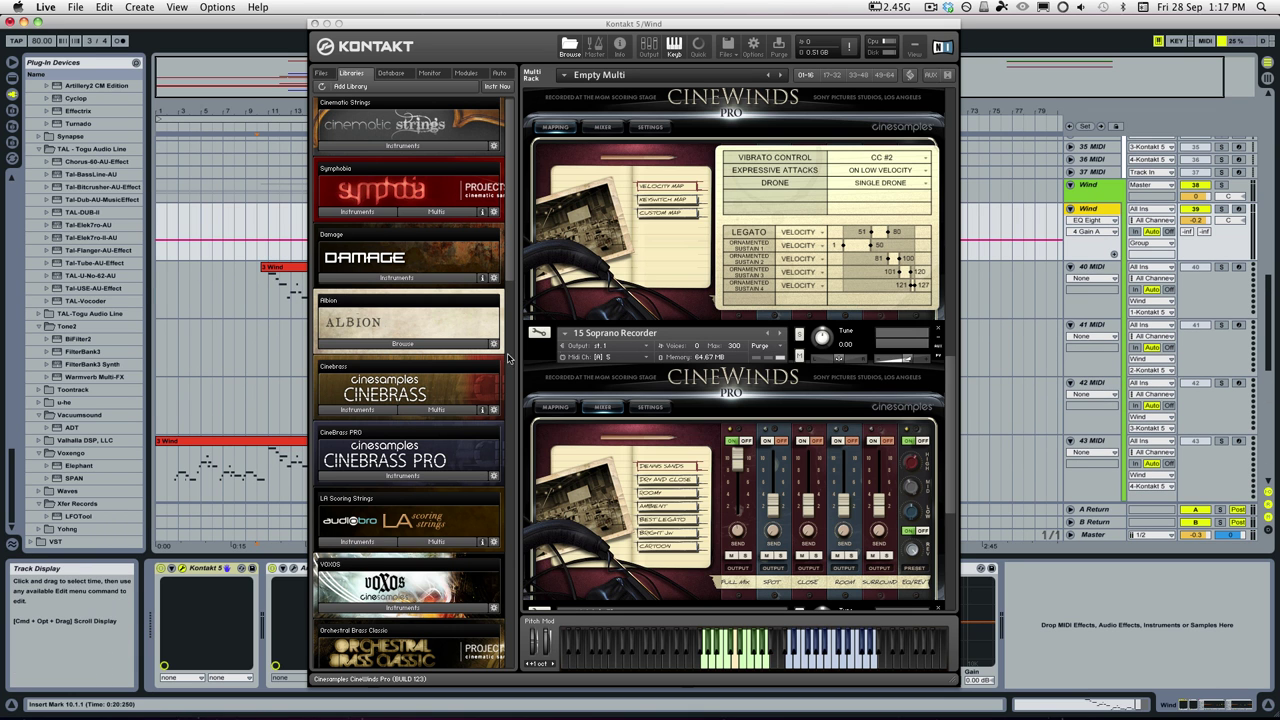
pyautogui.click(314, 23)
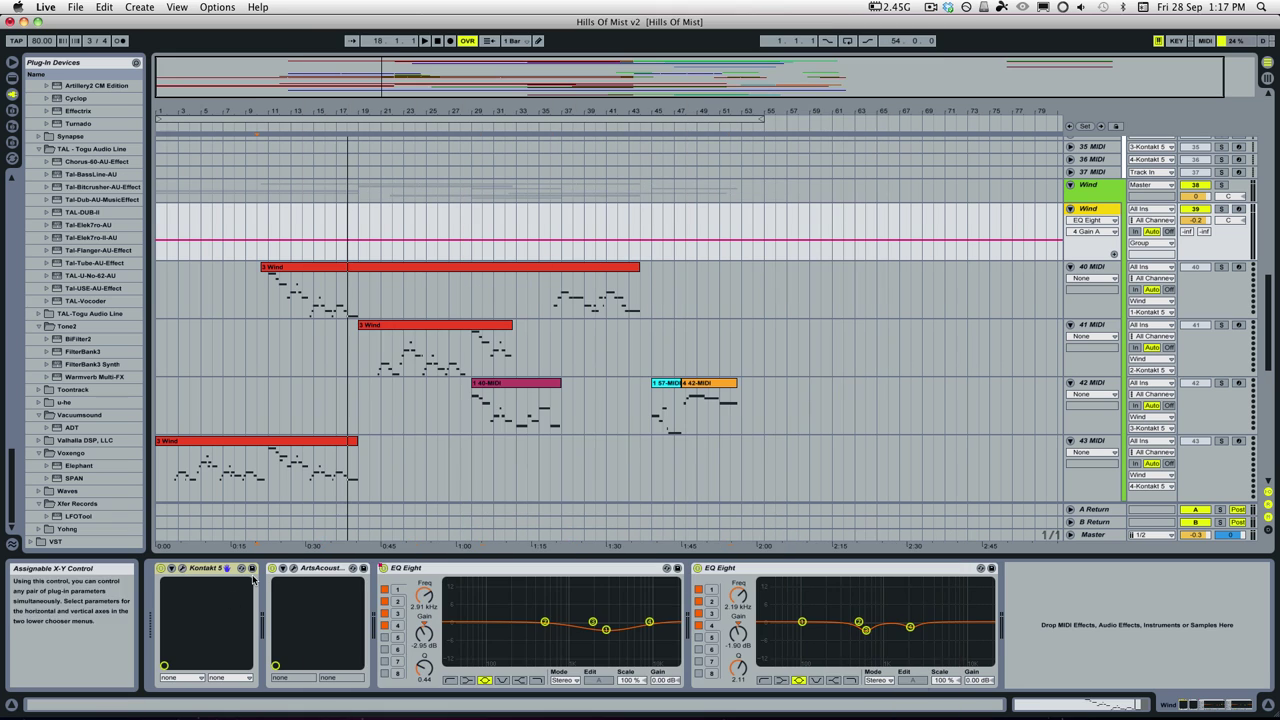
# Open Wind track 39's ArtsAcoustic Reverb with the stage hall preset, and switch it off and on to compare the sound.
pyautogui.scroll(-5, 351, 381)
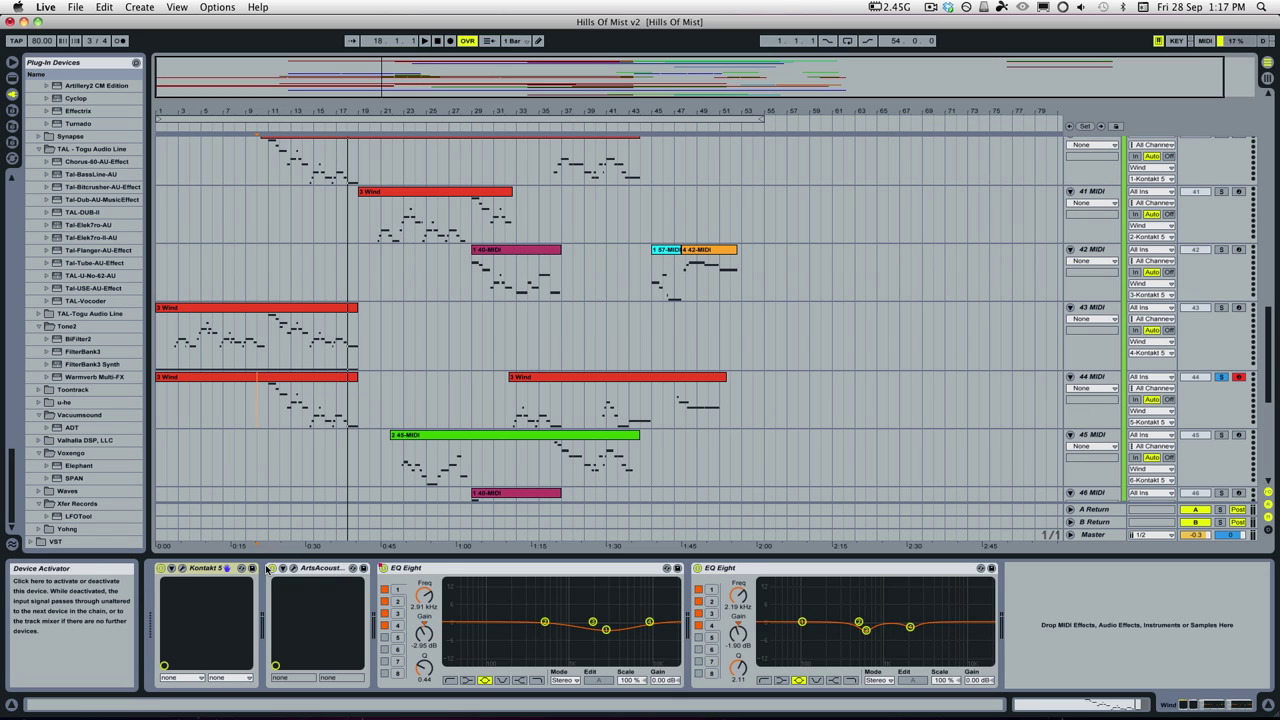
pyautogui.click(220, 568)
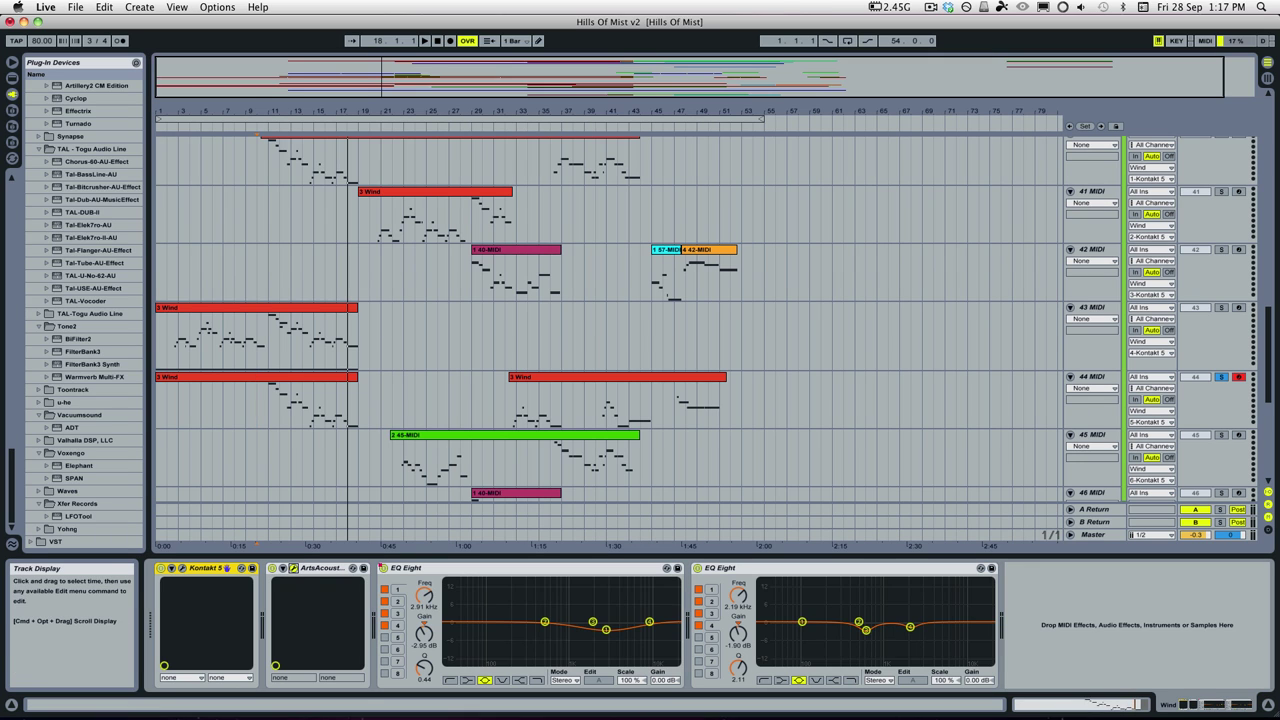
pyautogui.press('super+alt+p')
pyautogui.moveTo(660, 257); pyautogui.dragTo(663, 238)
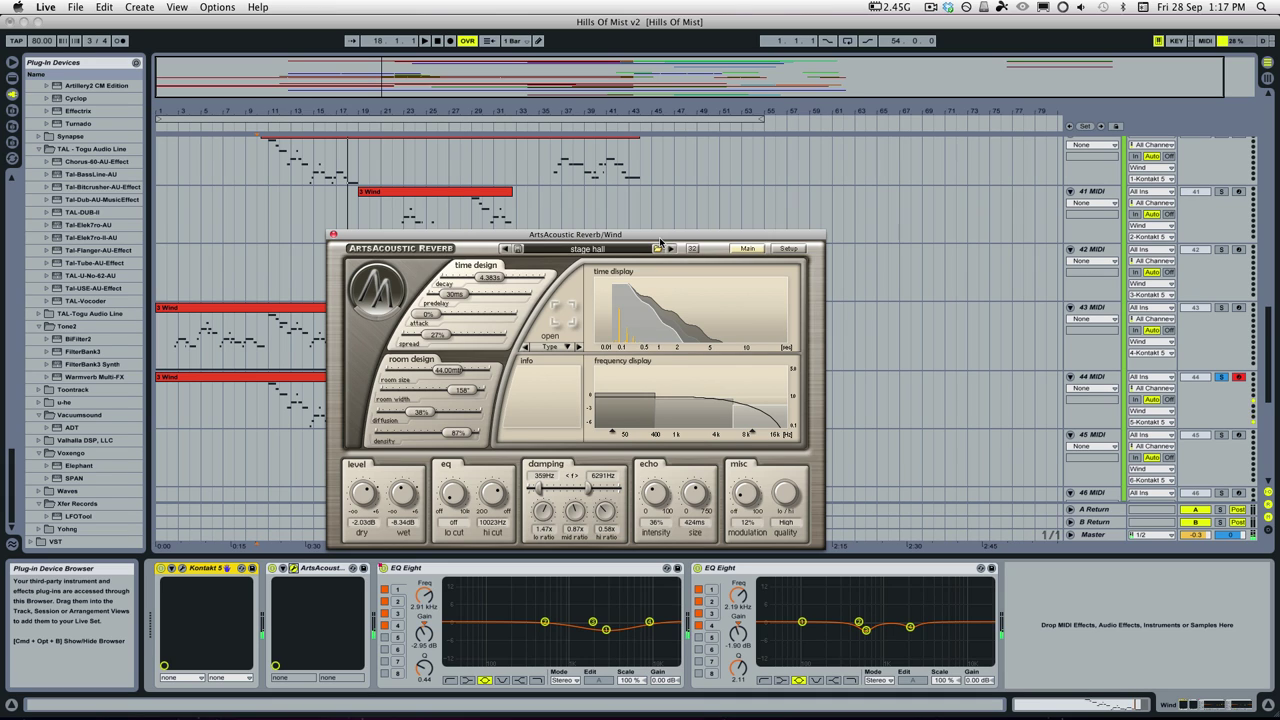
pyautogui.click(272, 569)
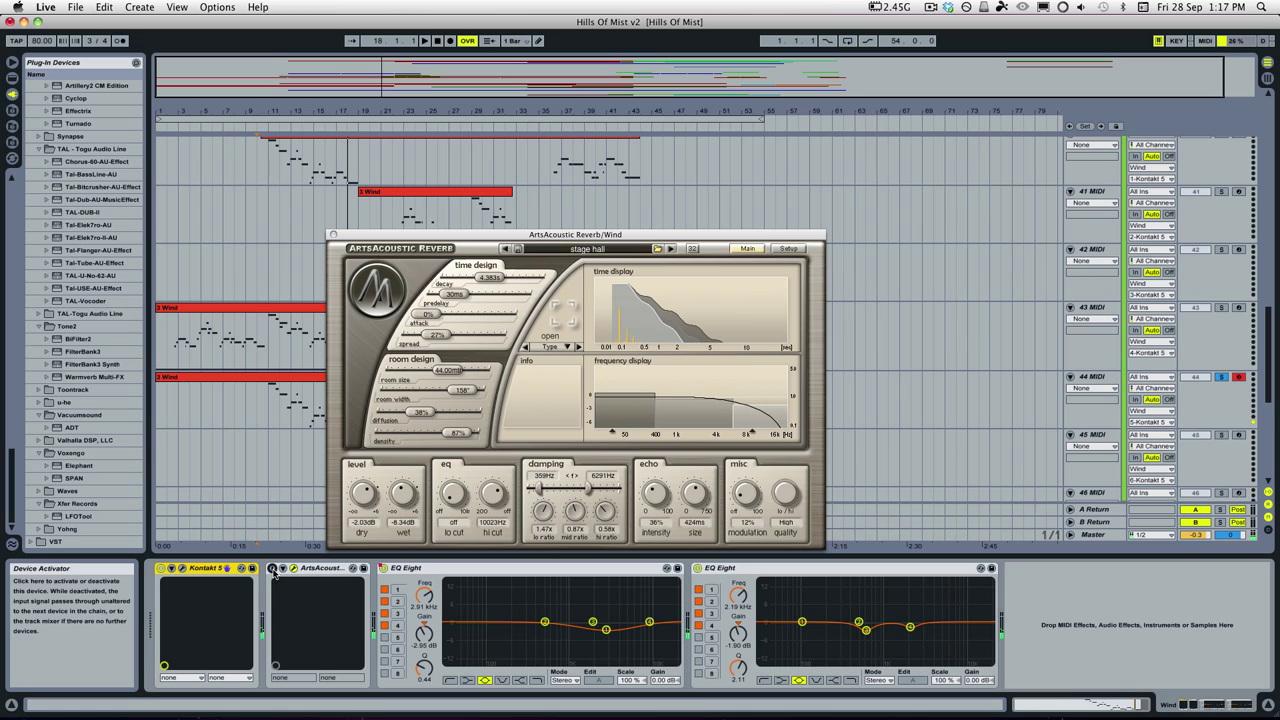
pyautogui.click(272, 568)
# Move the ArtsAcoustic Reverb window aside to review its settings, close it, and deactivate the reverb on Wind track 39.
pyautogui.moveTo(453, 238); pyautogui.dragTo(607, 232)
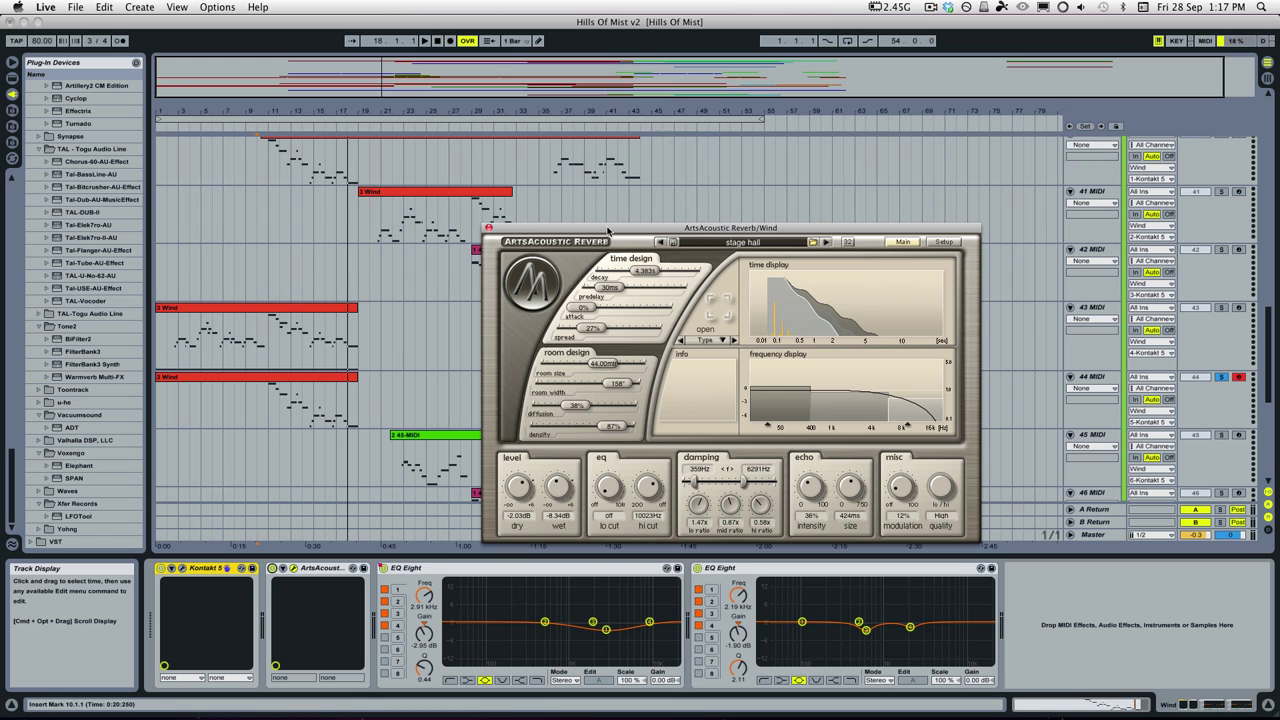
pyautogui.moveTo(607, 231); pyautogui.dragTo(567, 159)
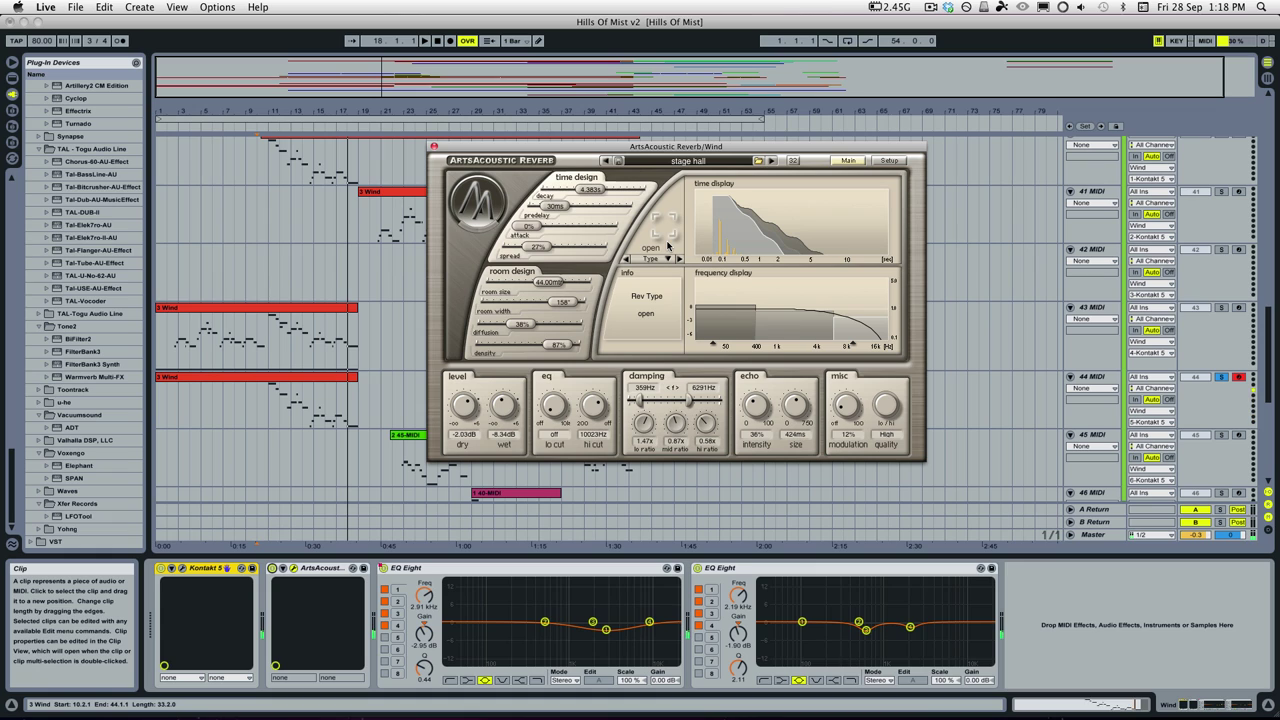
pyautogui.click(434, 147)
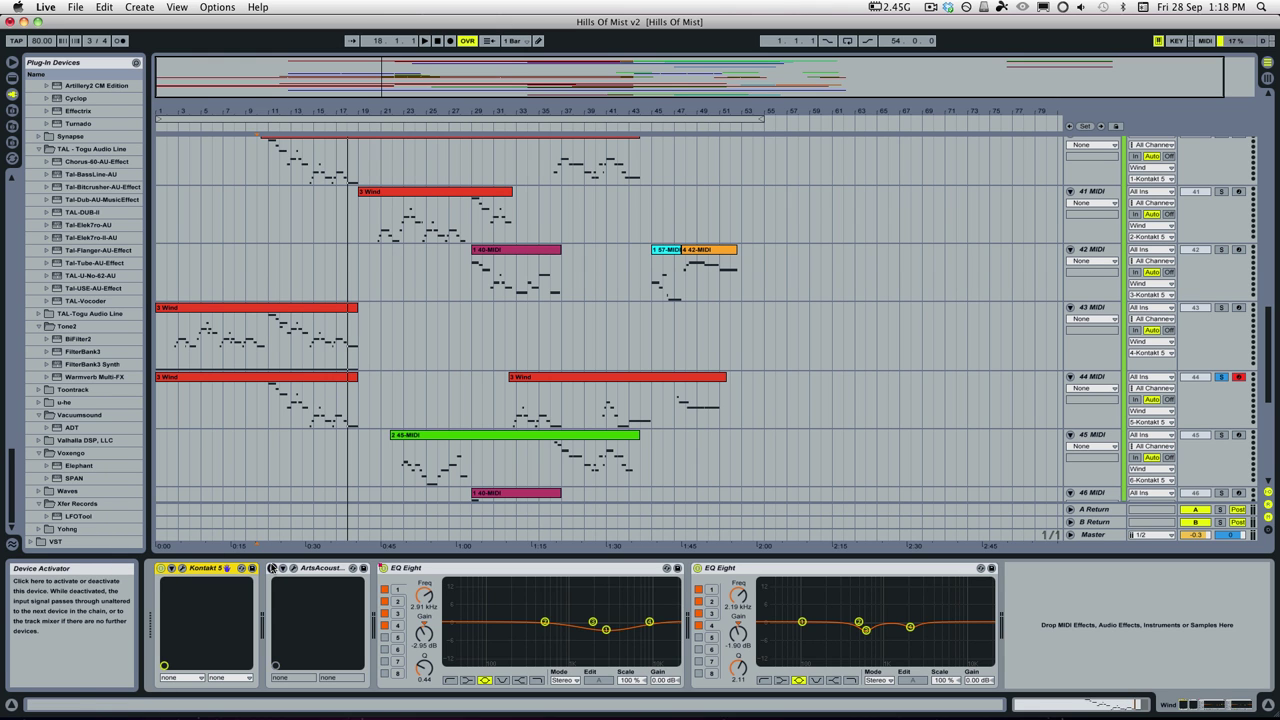
pyautogui.scroll(-5, 300, 391)
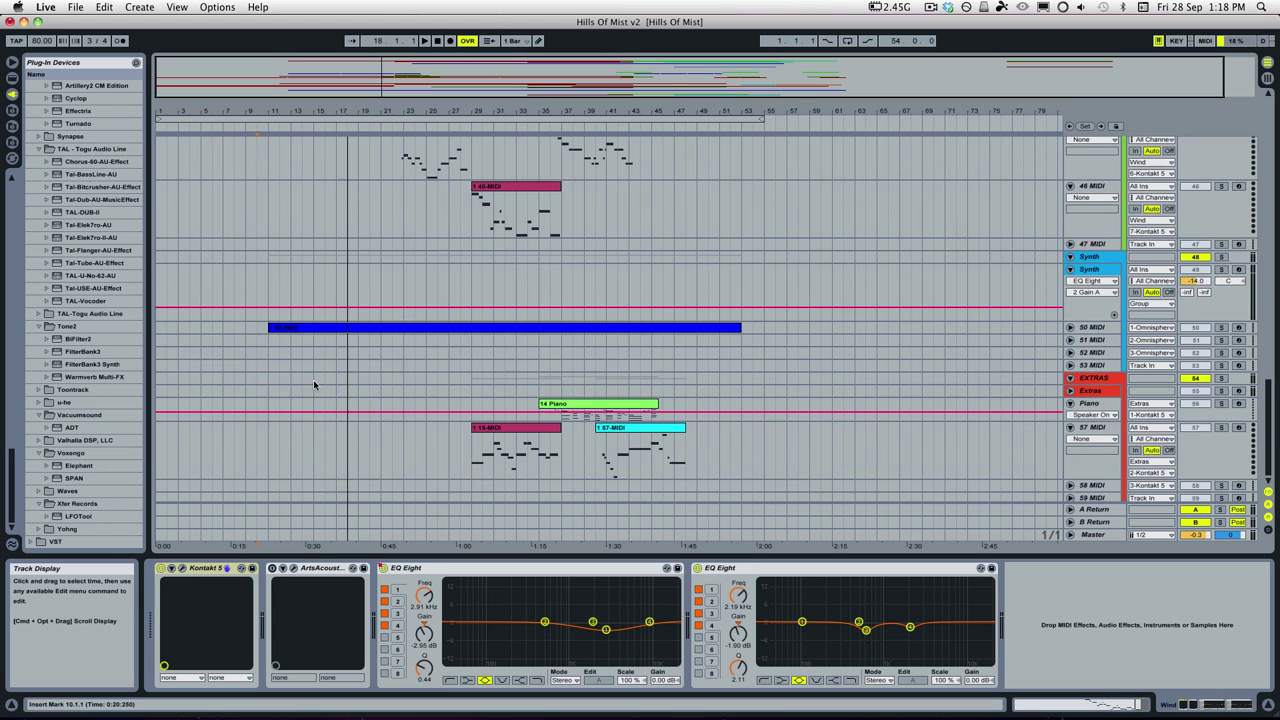
# Select Wind track 39 and switch its ArtsAcoustic Reverb back on.
pyautogui.scroll(5, 313, 383)
pyautogui.click(268, 425)
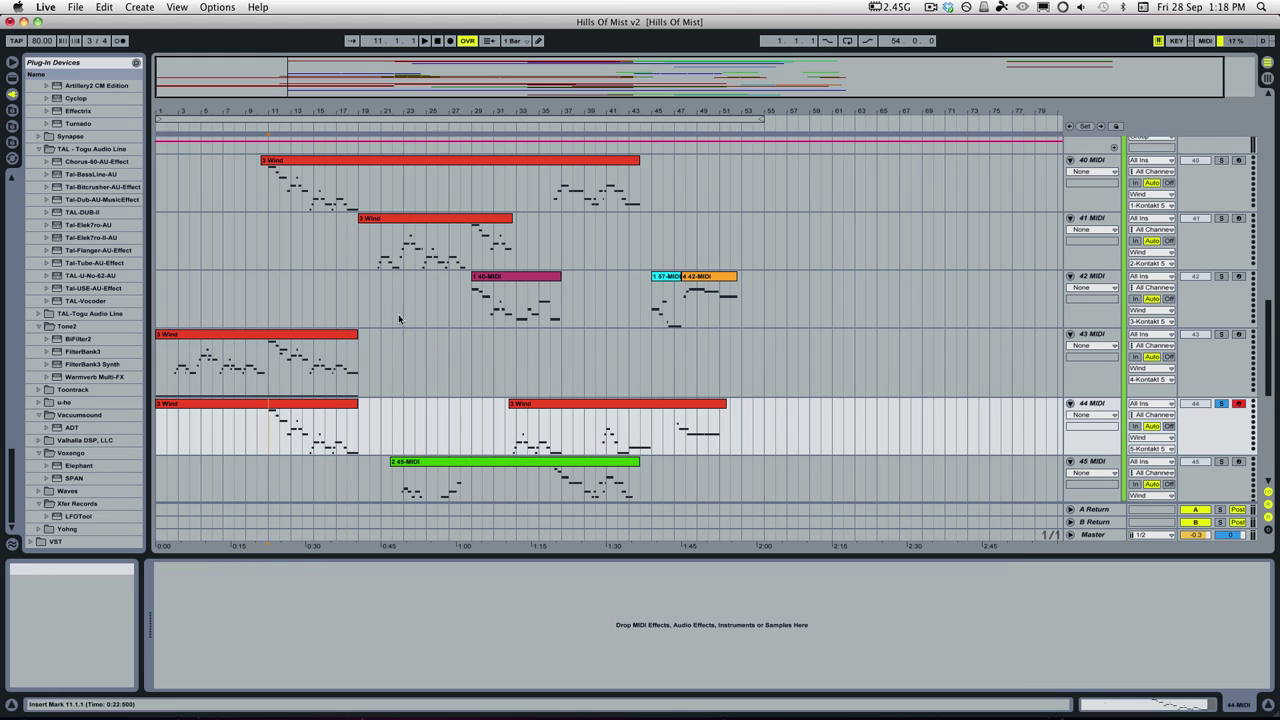
pyautogui.press('Up')
pyautogui.press('Up')
pyautogui.press('Up')
pyautogui.press('Up')
pyautogui.press('Up')
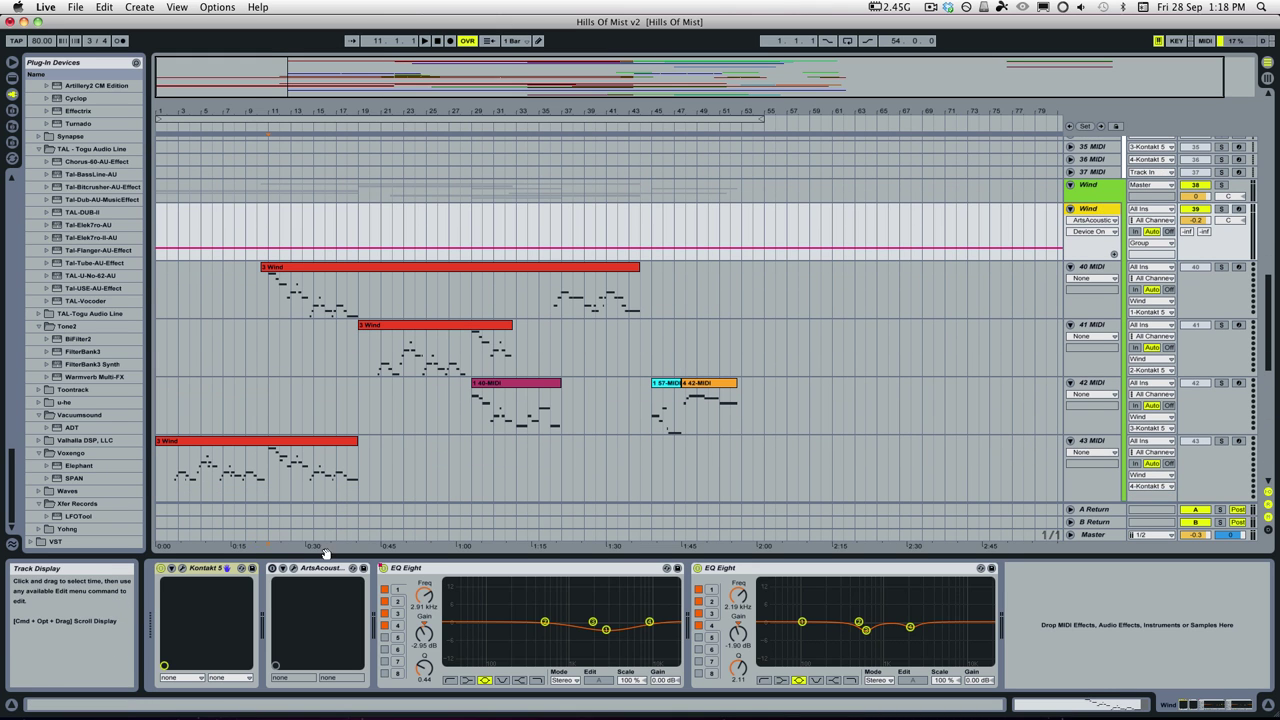
# Set the insert marker at 10.1.1 on track 44 and turn off the track's solo.
pyautogui.click(272, 295)
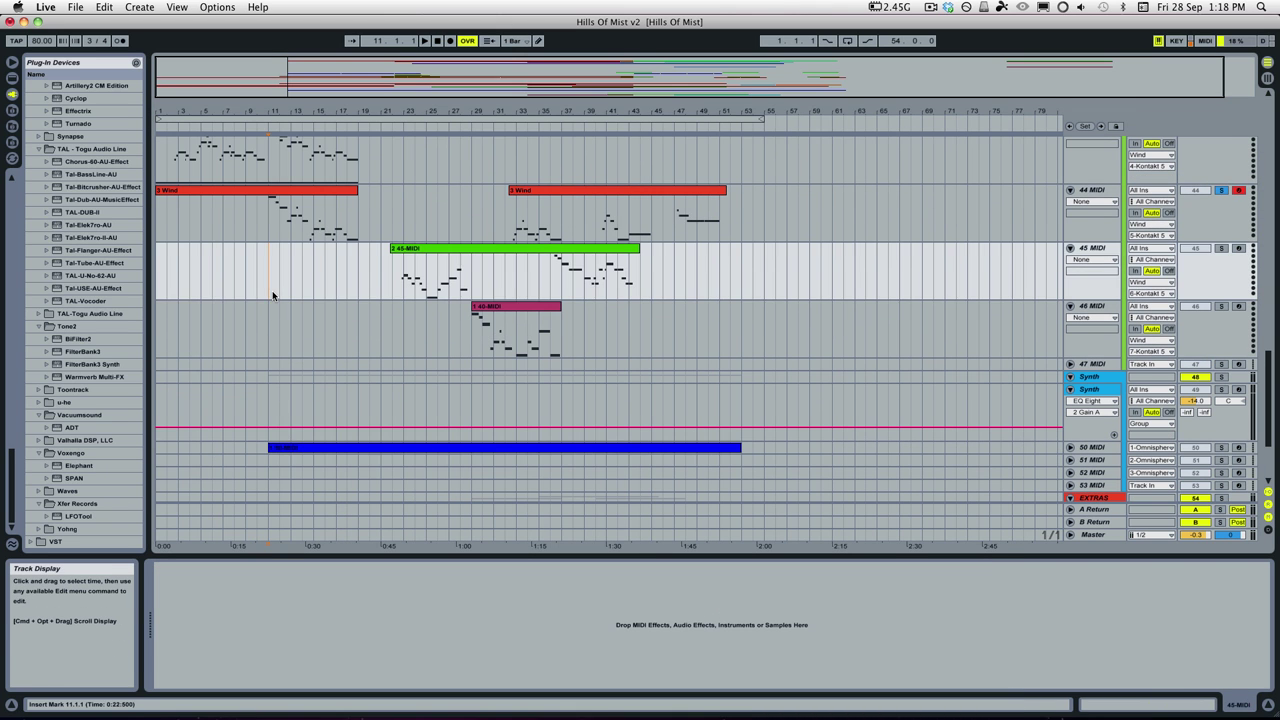
pyautogui.scroll(1, 272, 292)
pyautogui.click(257, 277)
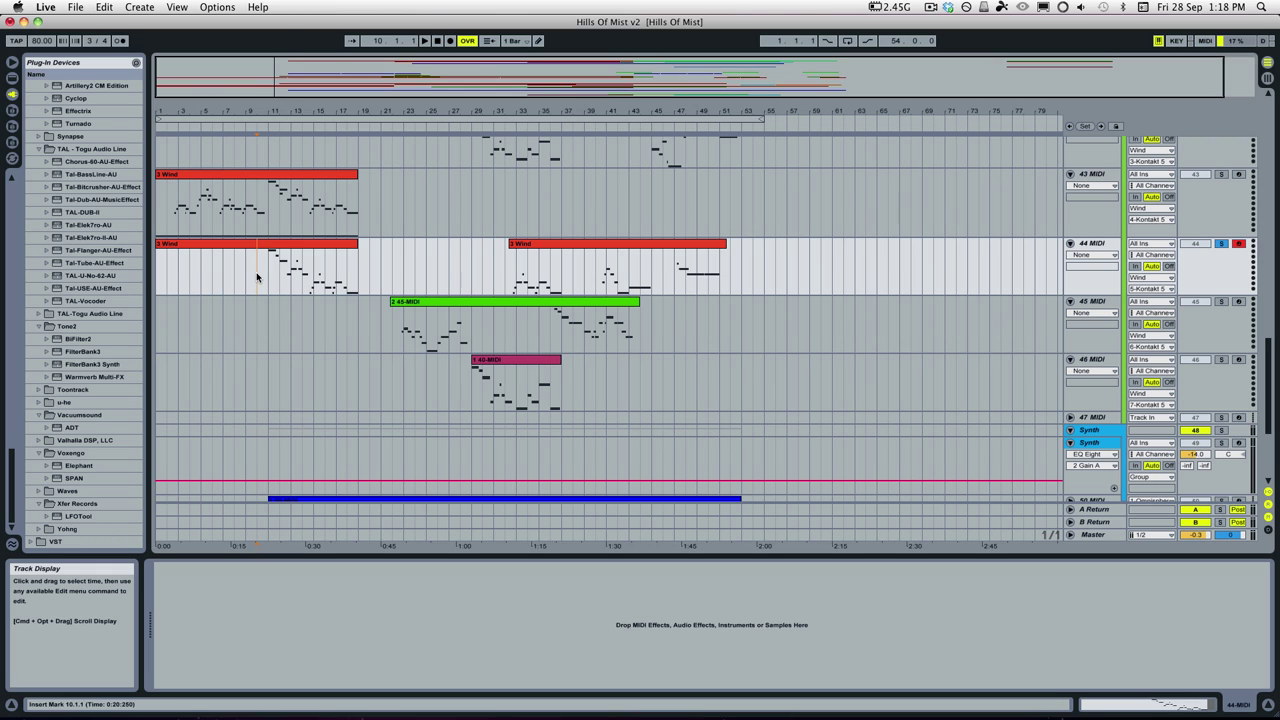
pyautogui.click(263, 290)
pyautogui.click(258, 285)
pyautogui.scroll(1, 786, 314)
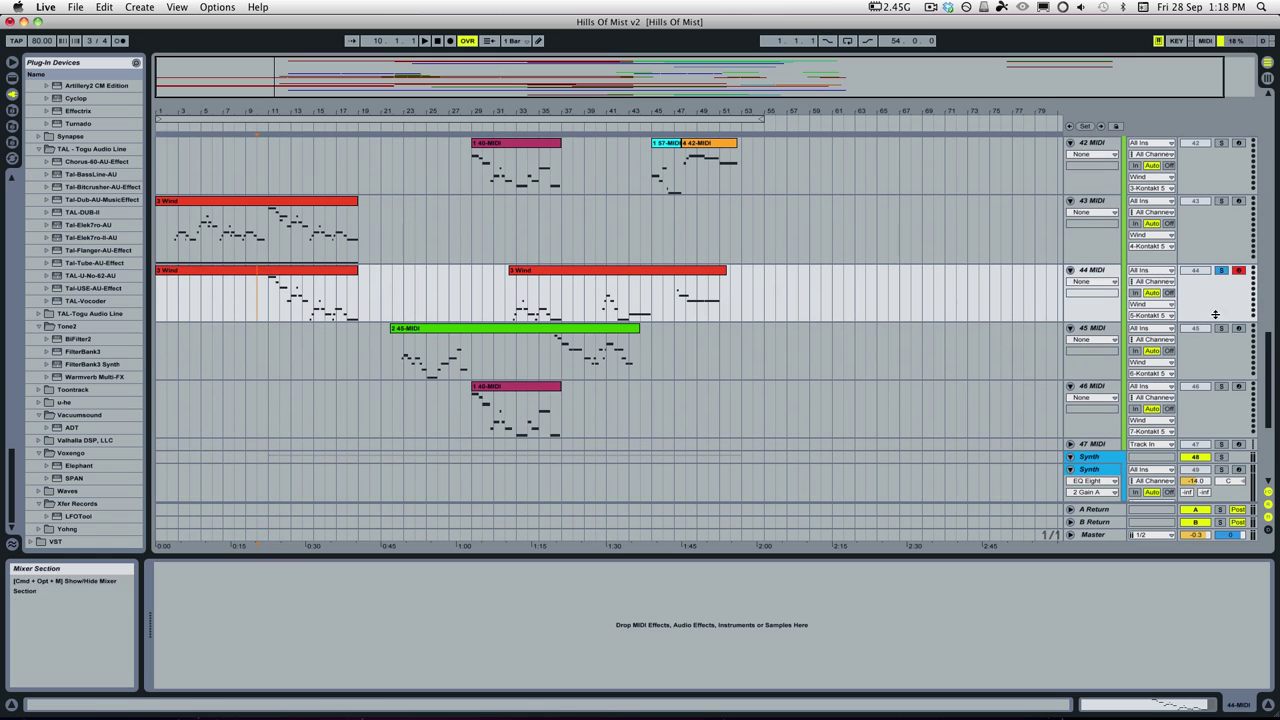
pyautogui.scroll(3, 1213, 393)
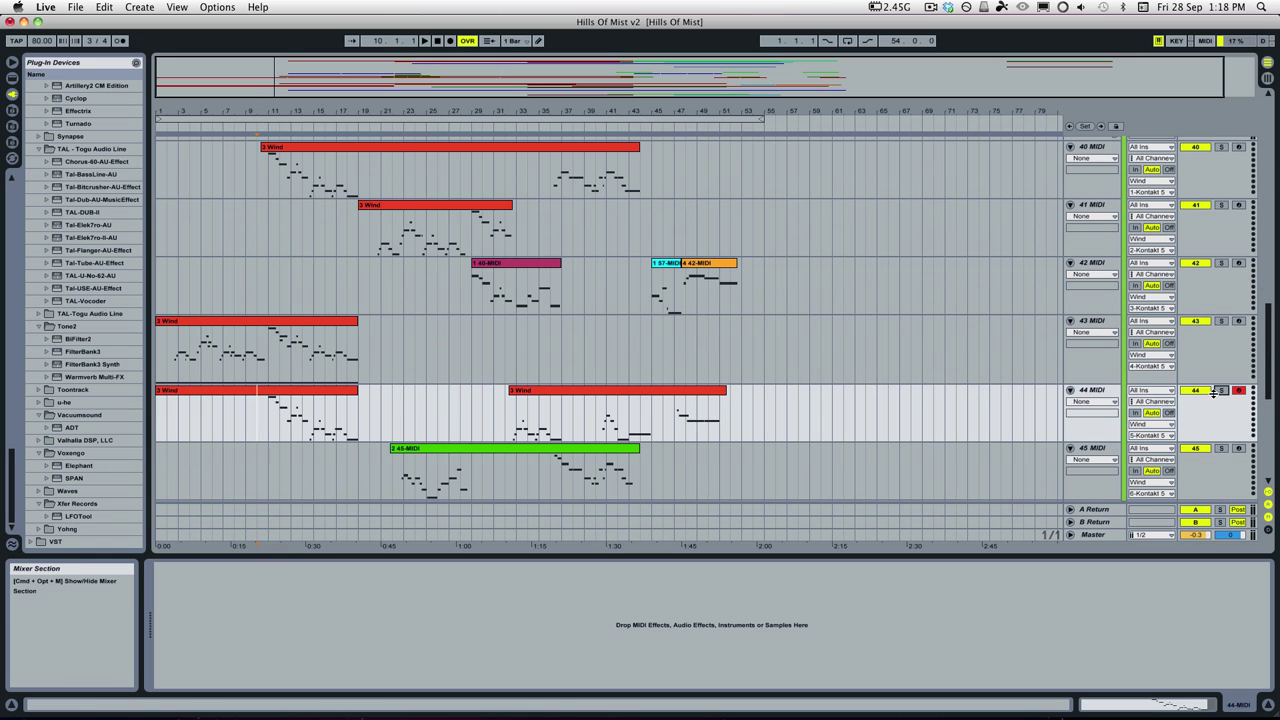
# Play all parts from 10.1.1, muting and unmuting track 44 to compare, and replay the passage from the same point.
pyautogui.press('space')
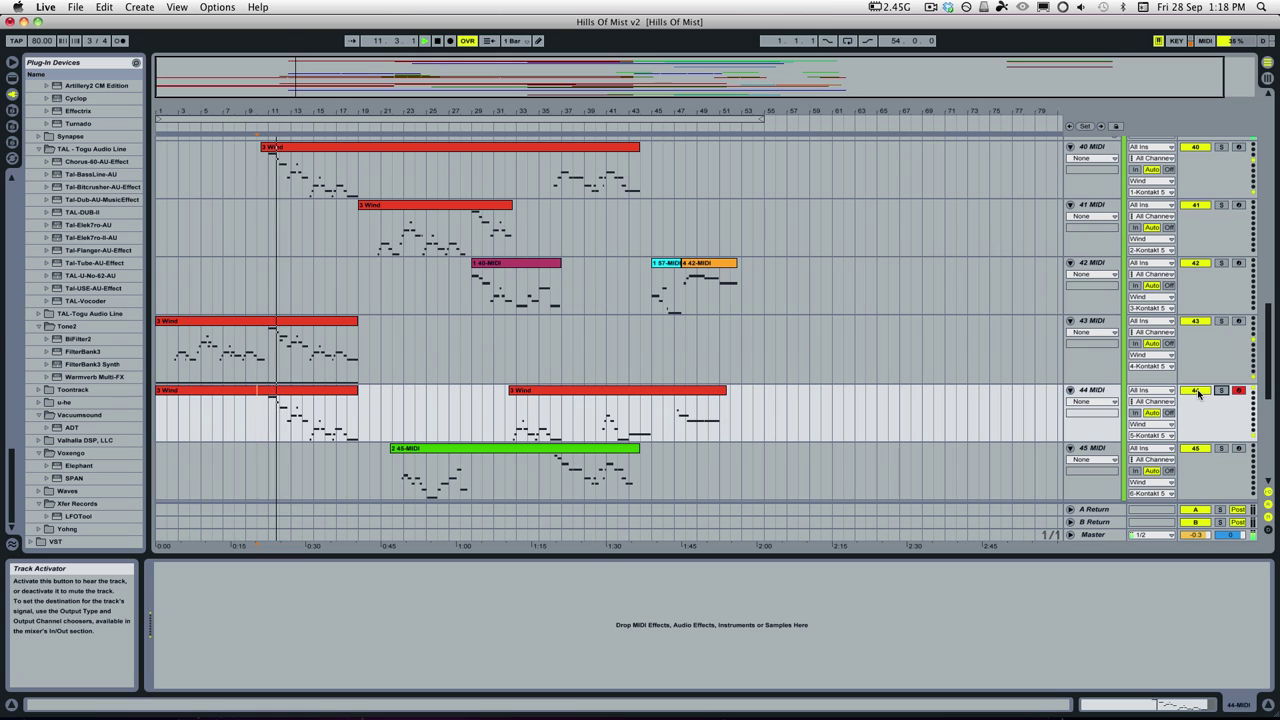
pyautogui.click(1198, 393)
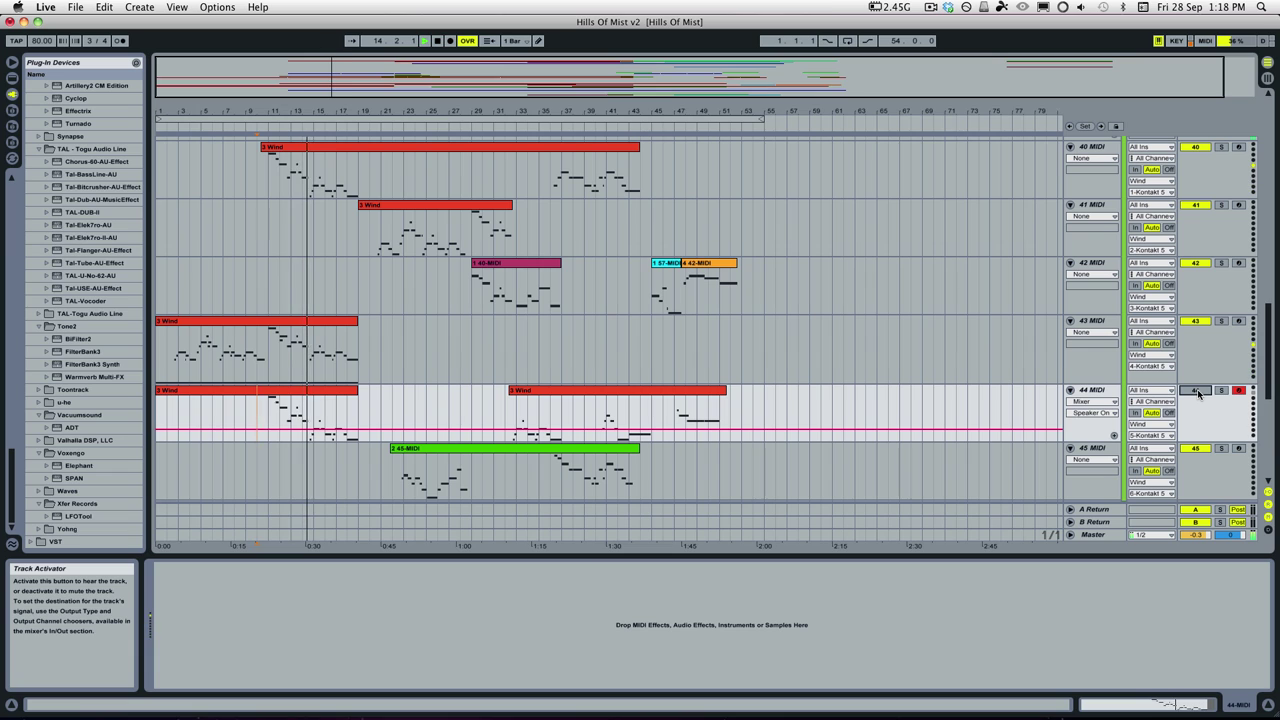
pyautogui.click(1198, 393)
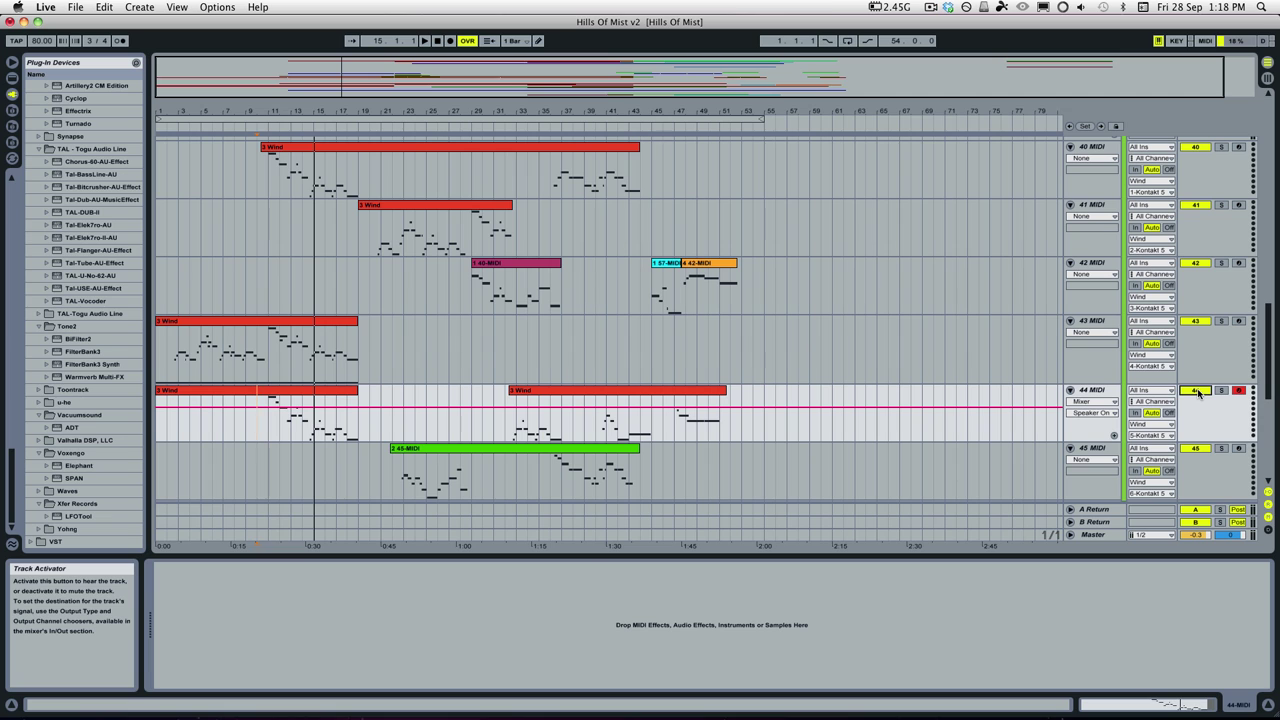
pyautogui.scroll(1, 1198, 393)
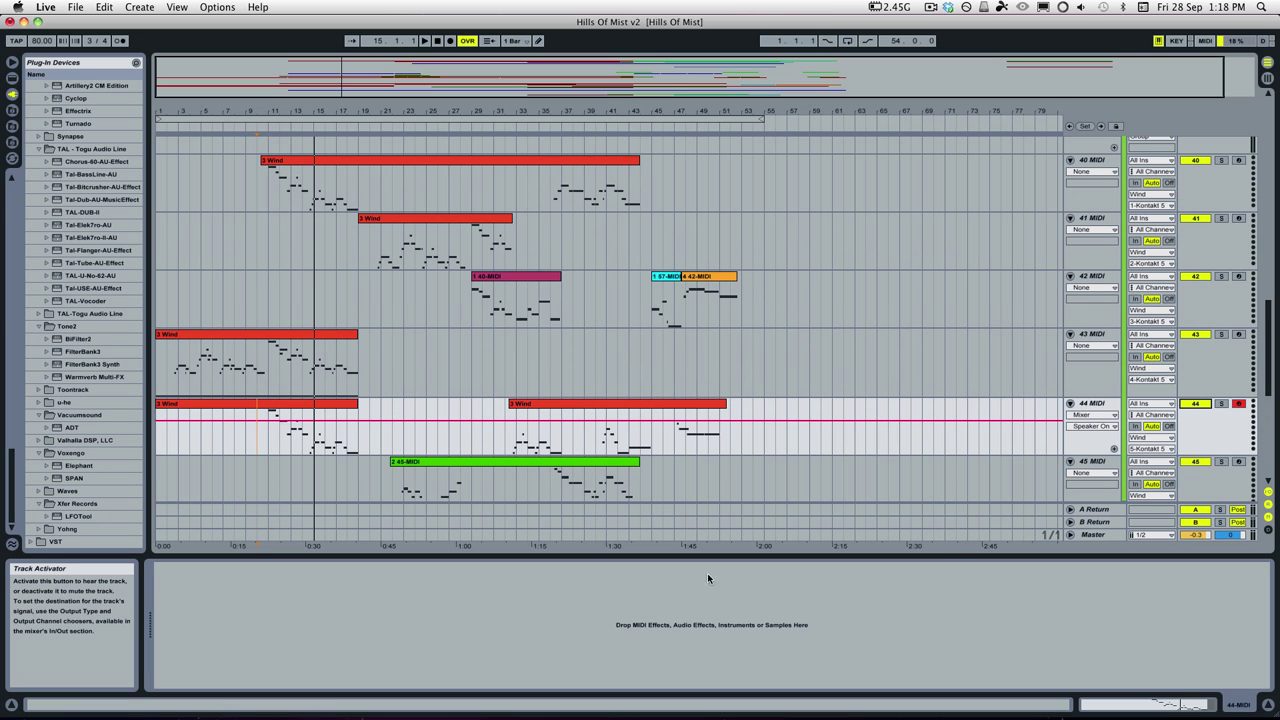
pyautogui.click(258, 432)
pyautogui.press('space')
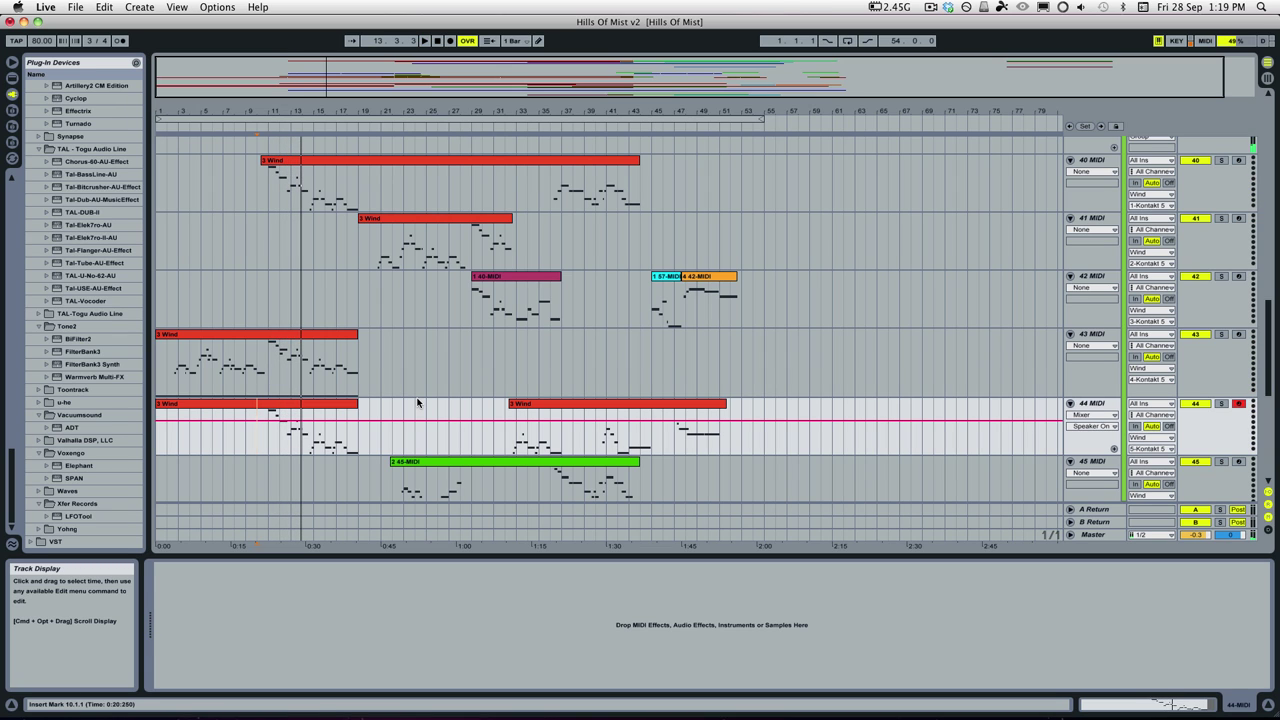
# Play the full arrangement from 18.1.1 and again from 19.1.1, reviewing the Percussion and Wind tracks.
pyautogui.scroll(10, 418, 400)
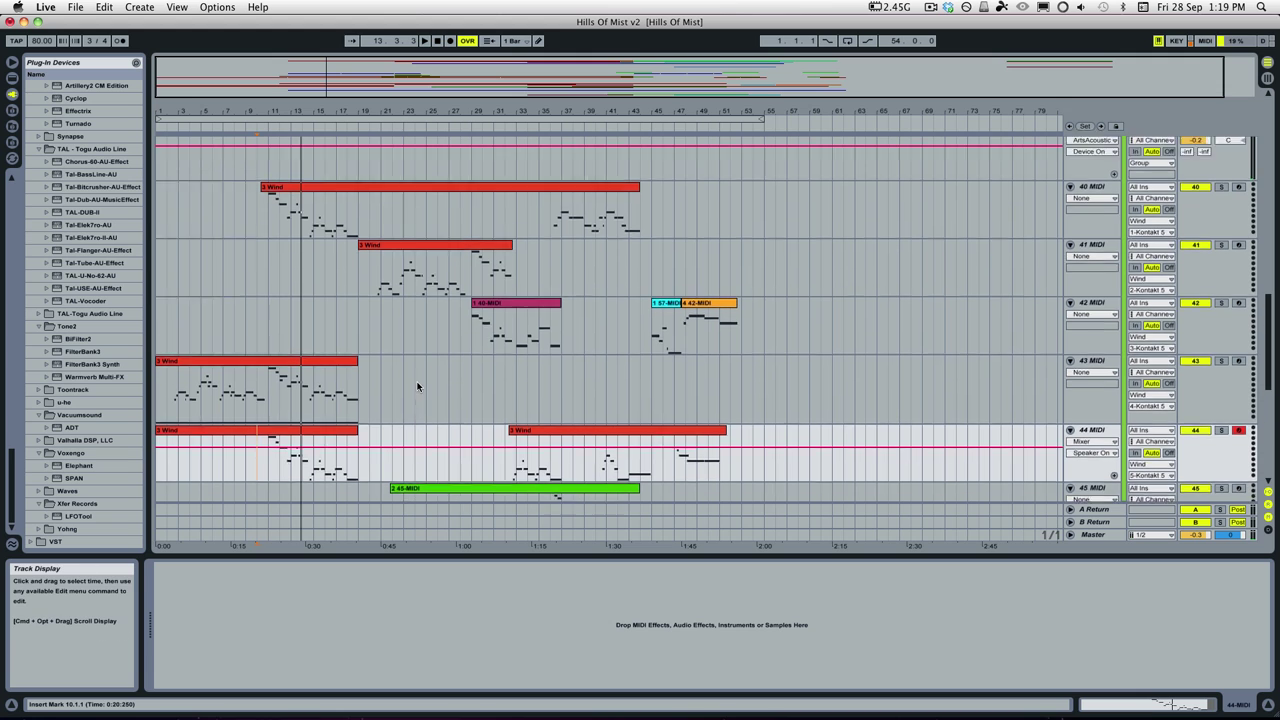
pyautogui.scroll(5, 417, 379)
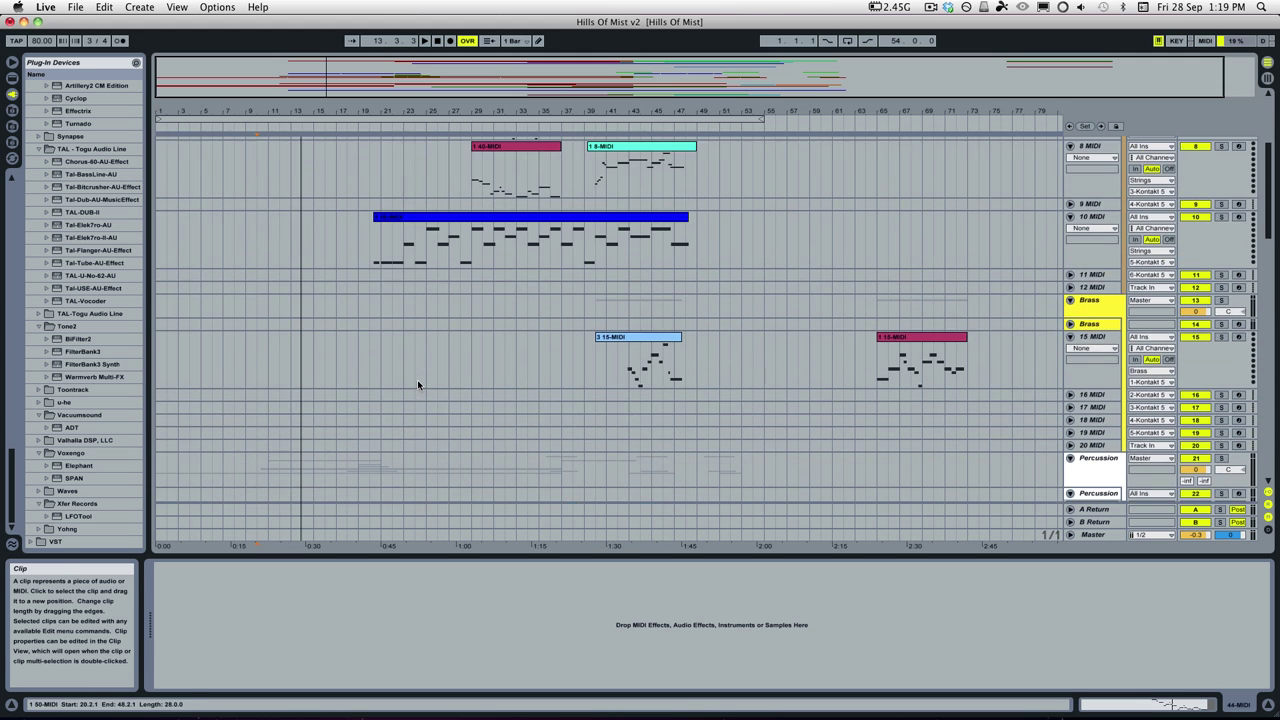
pyautogui.scroll(-15, 410, 377)
pyautogui.scroll(5, 325, 294)
pyautogui.click(326, 297)
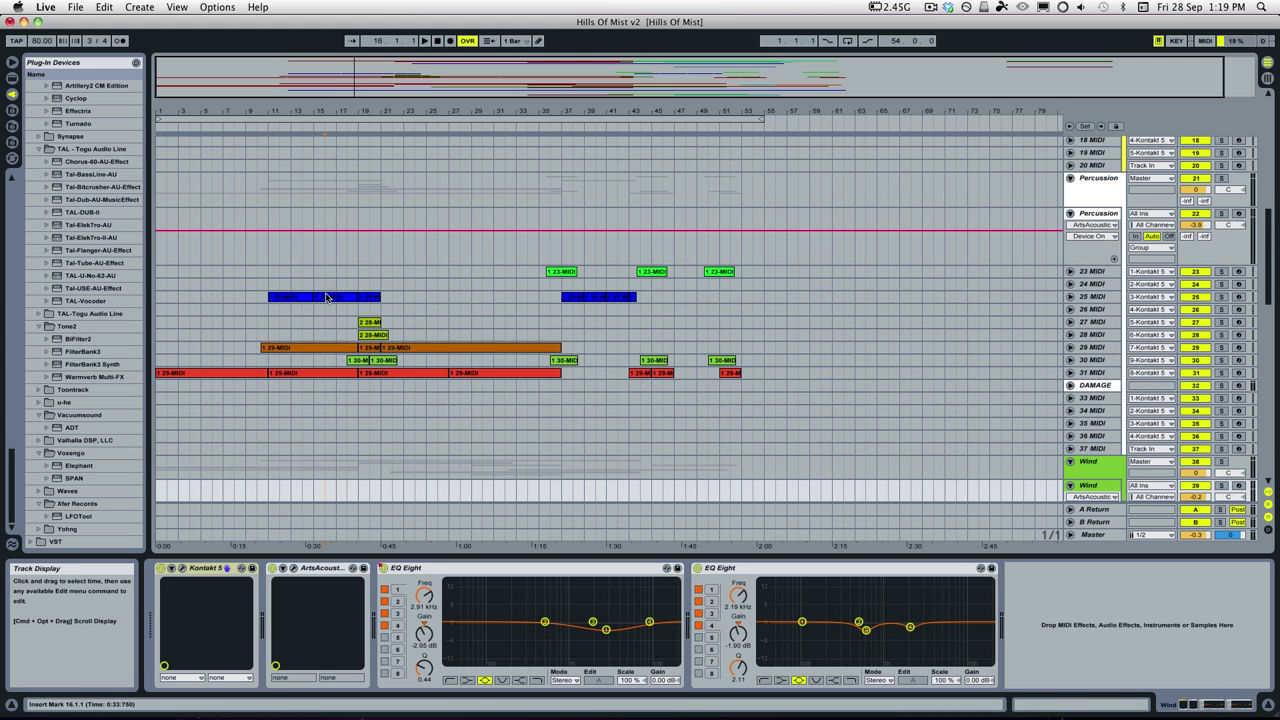
pyautogui.click(349, 398)
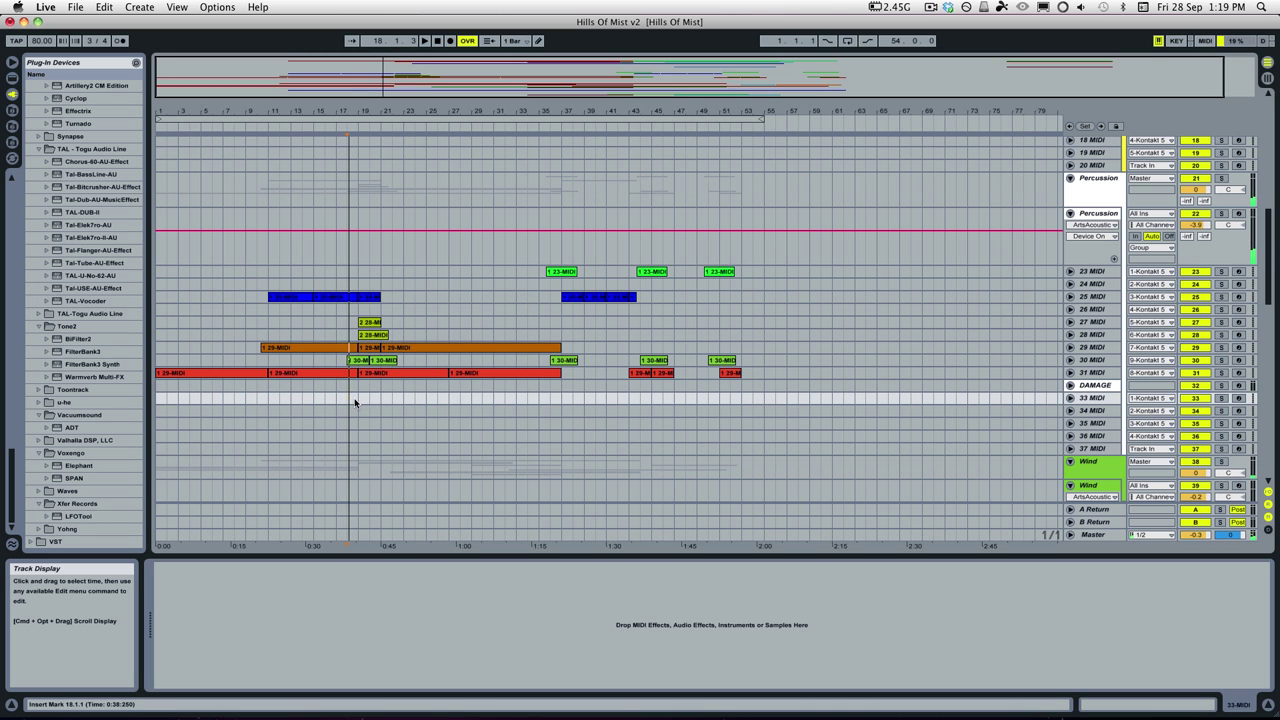
pyautogui.click(354, 402)
pyautogui.press('space')
pyautogui.scroll(-6, 370, 385)
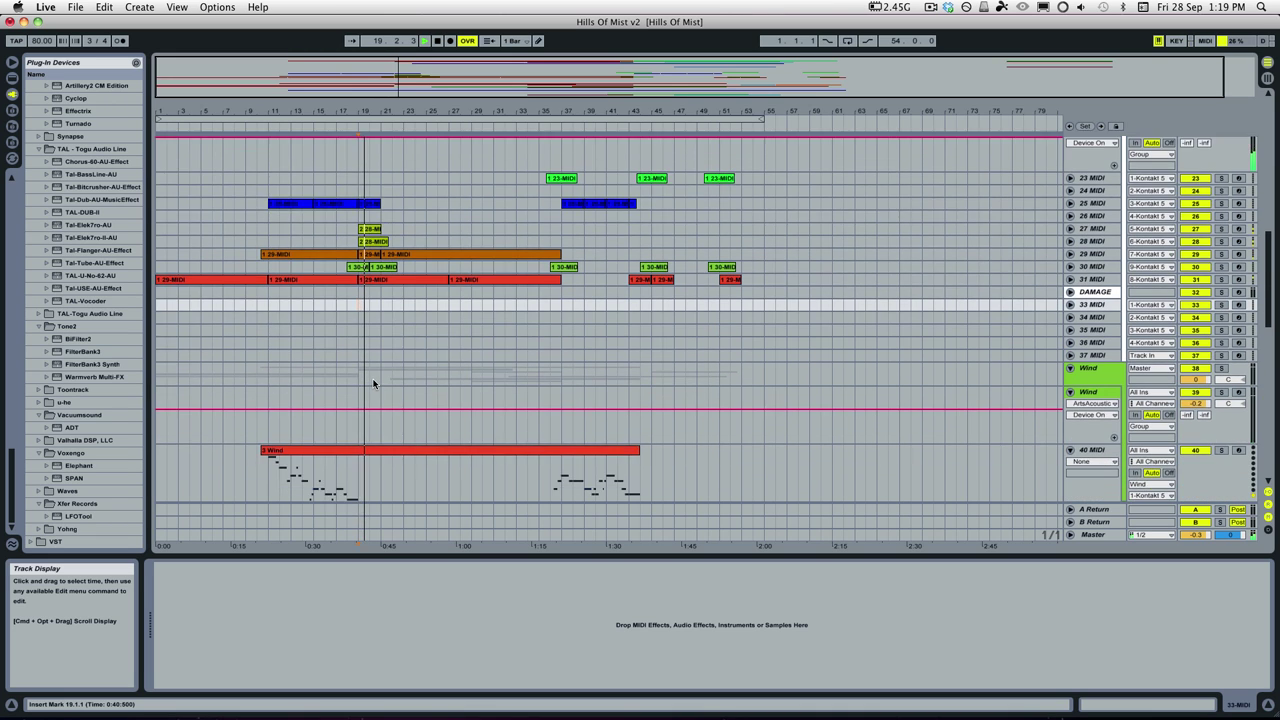
pyautogui.scroll(-5, 428, 383)
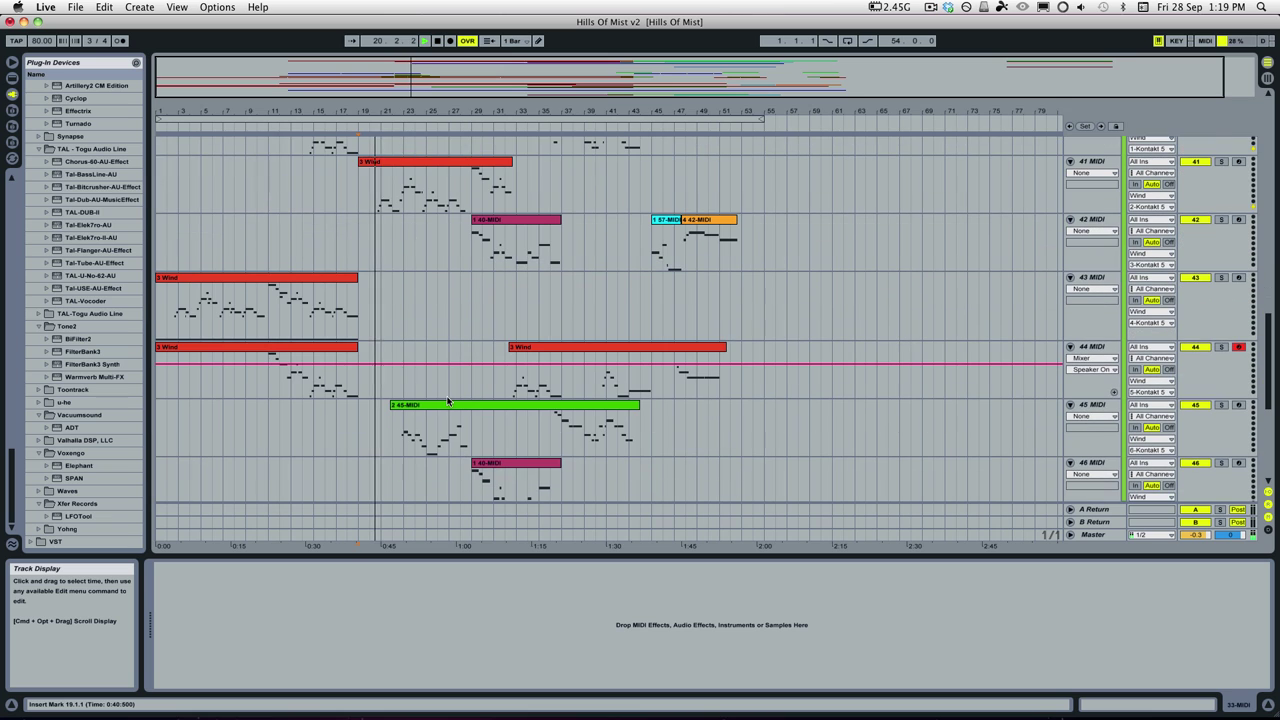
pyautogui.scroll(3, 447, 402)
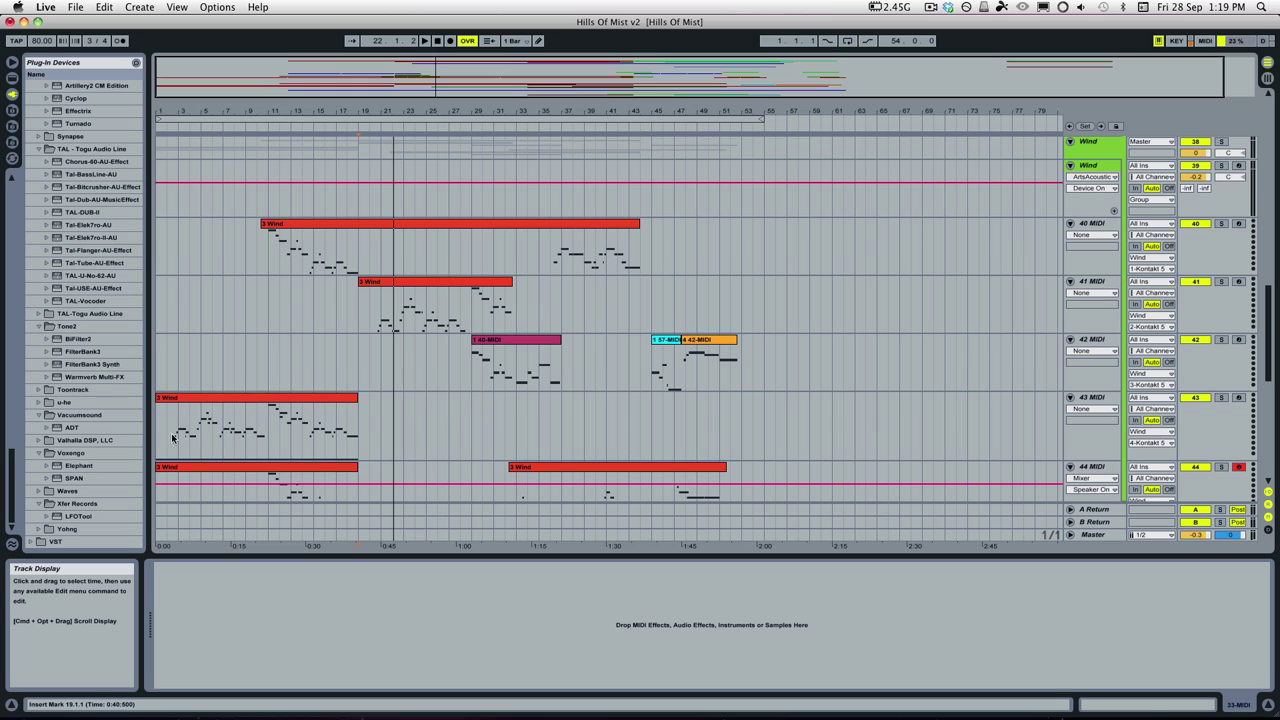
# Highlight 2.1.1 to 6.1.1 in track 43's Wind clip, and set the insert marker at 20.1.1 on track 41.
pyautogui.moveTo(172, 437); pyautogui.dragTo(212, 445)
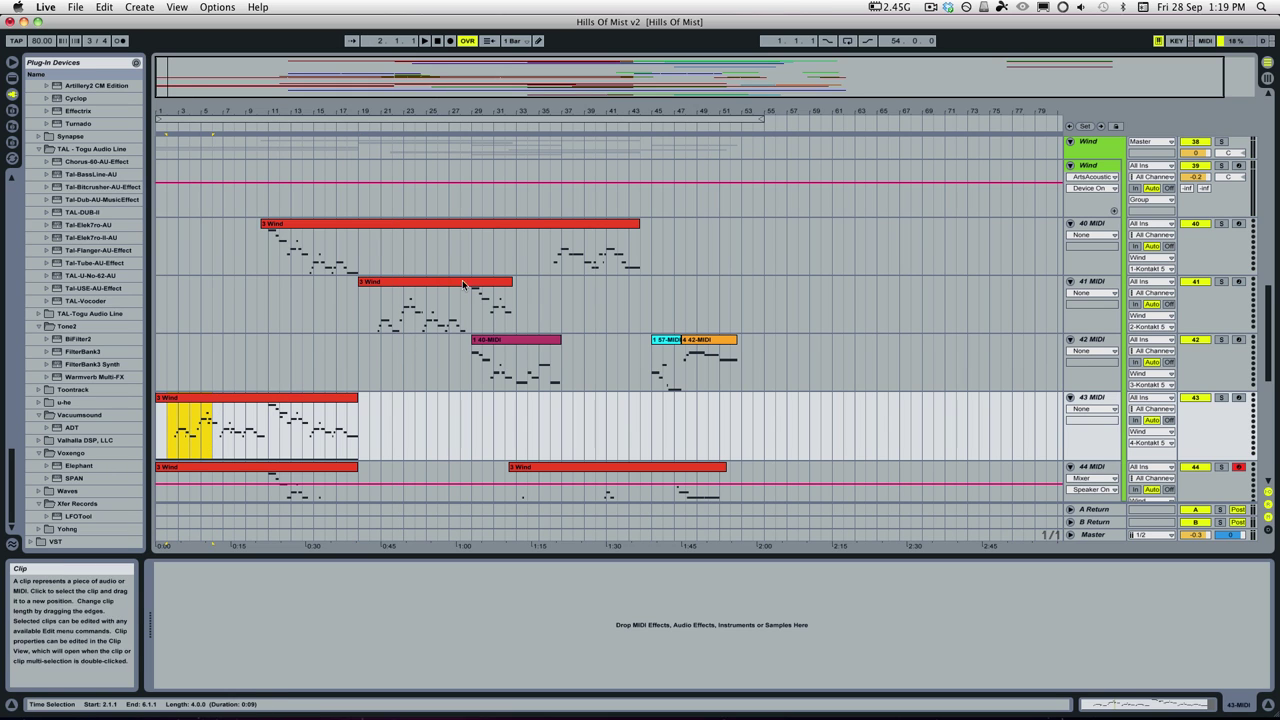
pyautogui.click(369, 339)
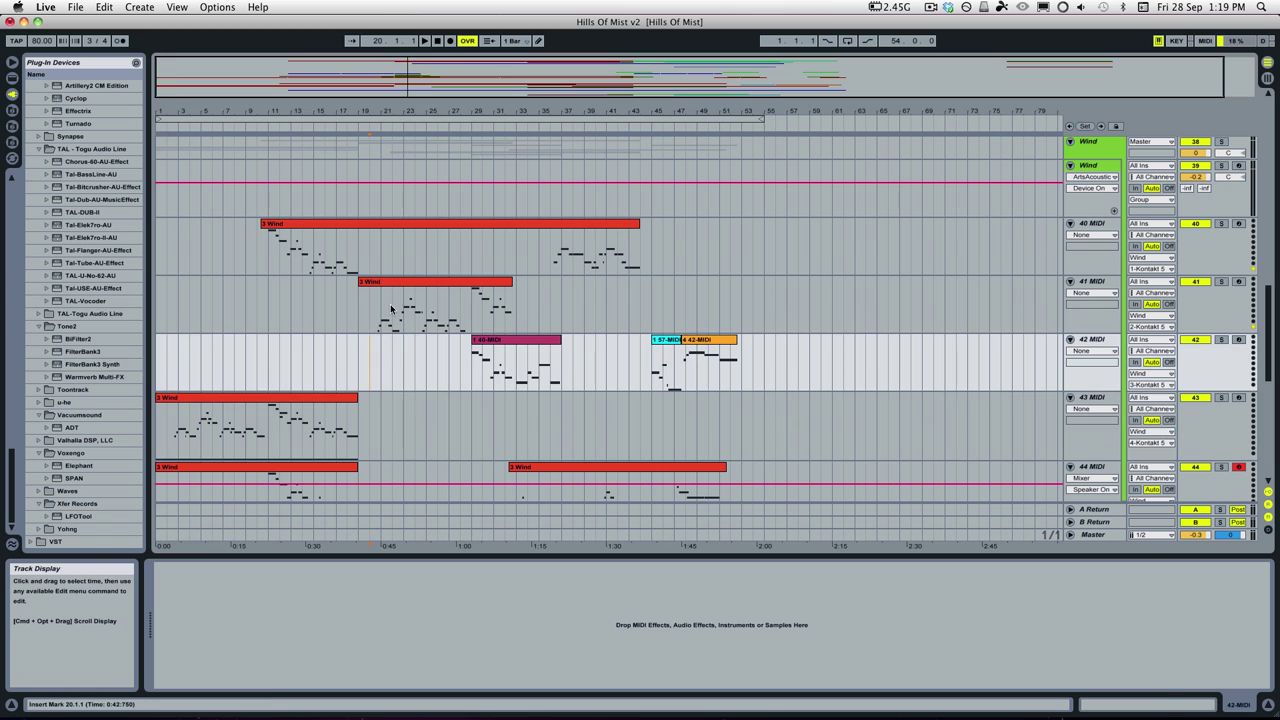
pyautogui.click(369, 322)
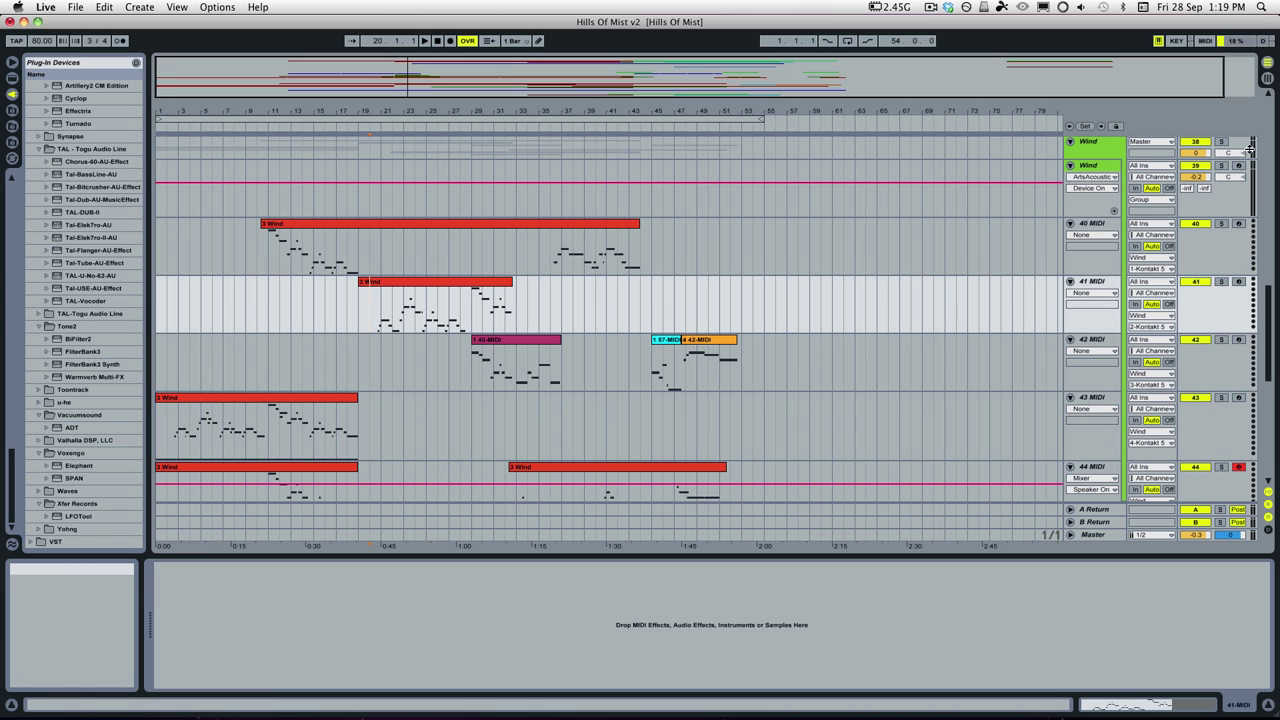
# Examine the 14 Penny Whistle patch in Wind track 39's Kontakt 5, and arm track 41 for recording in place of track 44.
pyautogui.click(1098, 166)
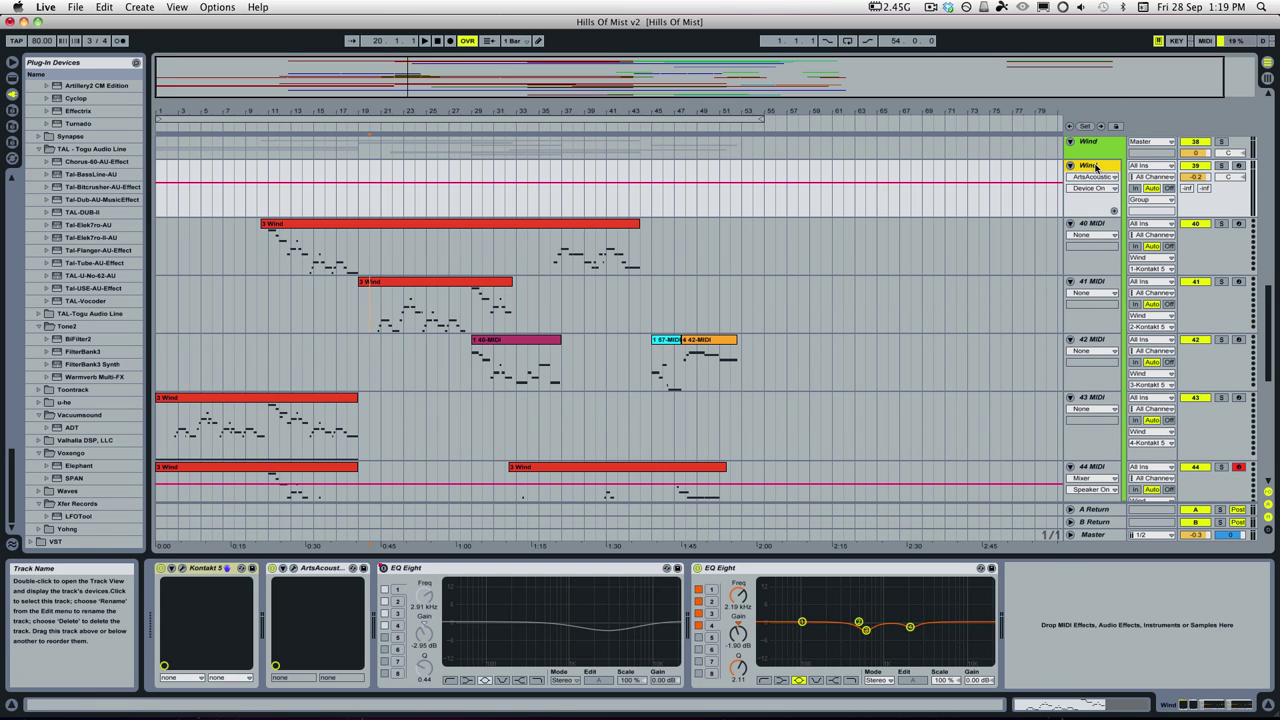
pyautogui.click(182, 568)
pyautogui.scroll(10, 630, 261)
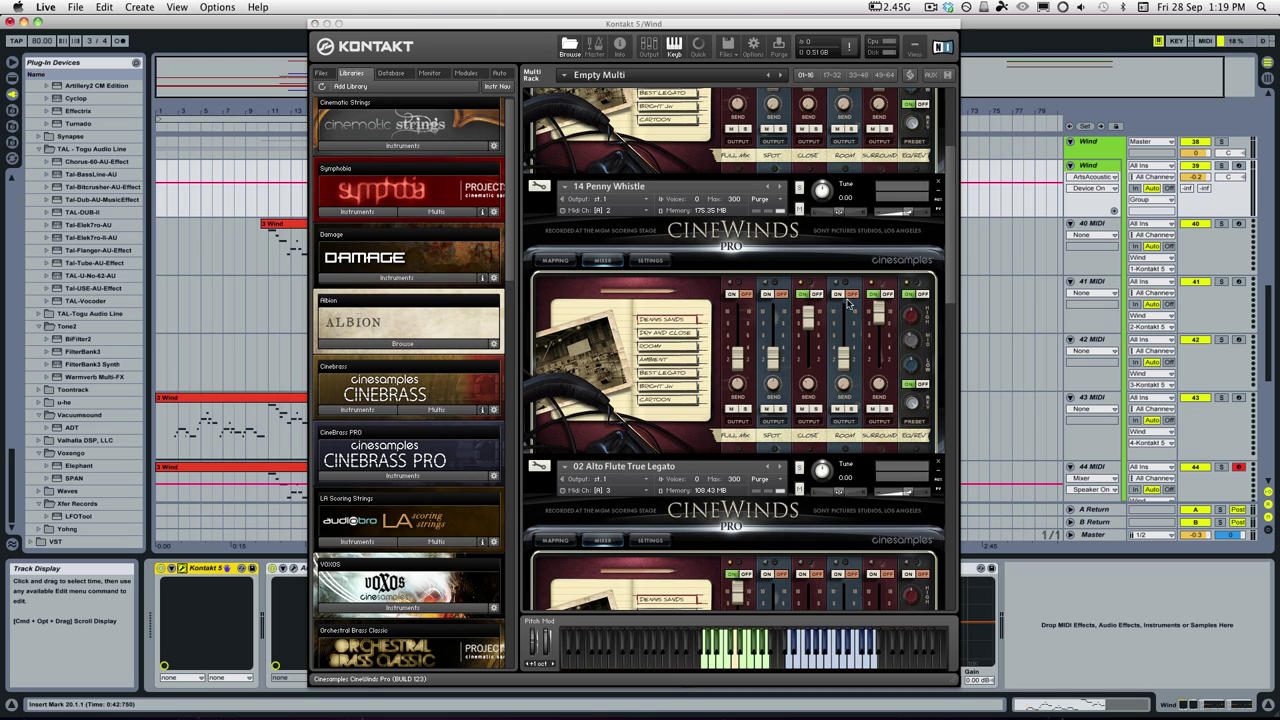
pyautogui.scroll(-2, 815, 362)
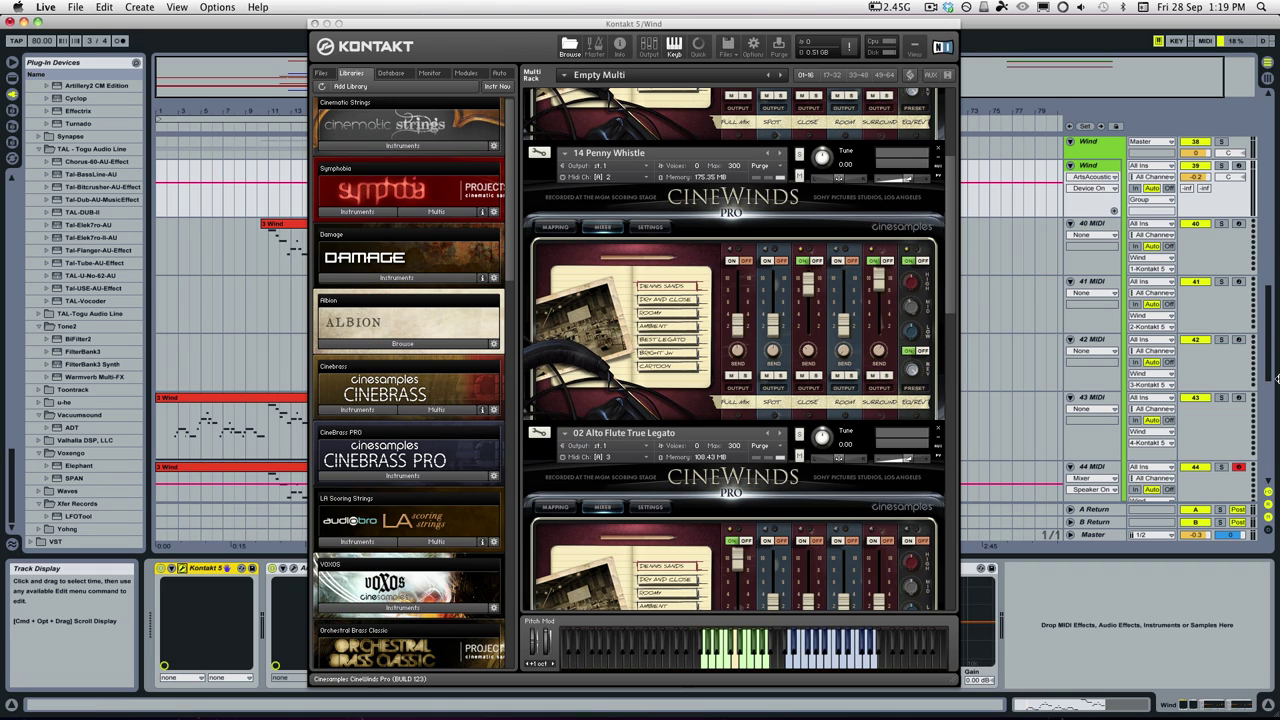
pyautogui.click(1240, 283)
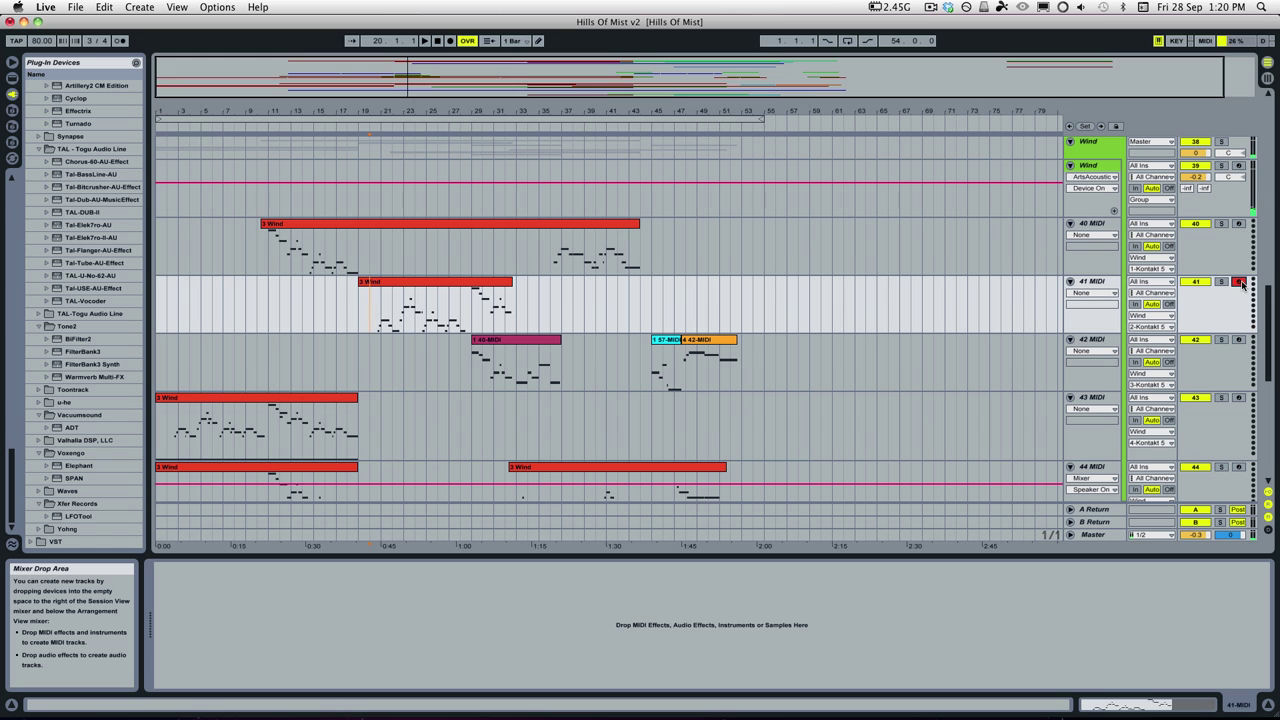
# Deactivate the ArtsAcoustic Reverb on Wind track 39 and set the insert marker at 13.1.1 on track 42.
pyautogui.click(1086, 166)
pyautogui.click(290, 362)
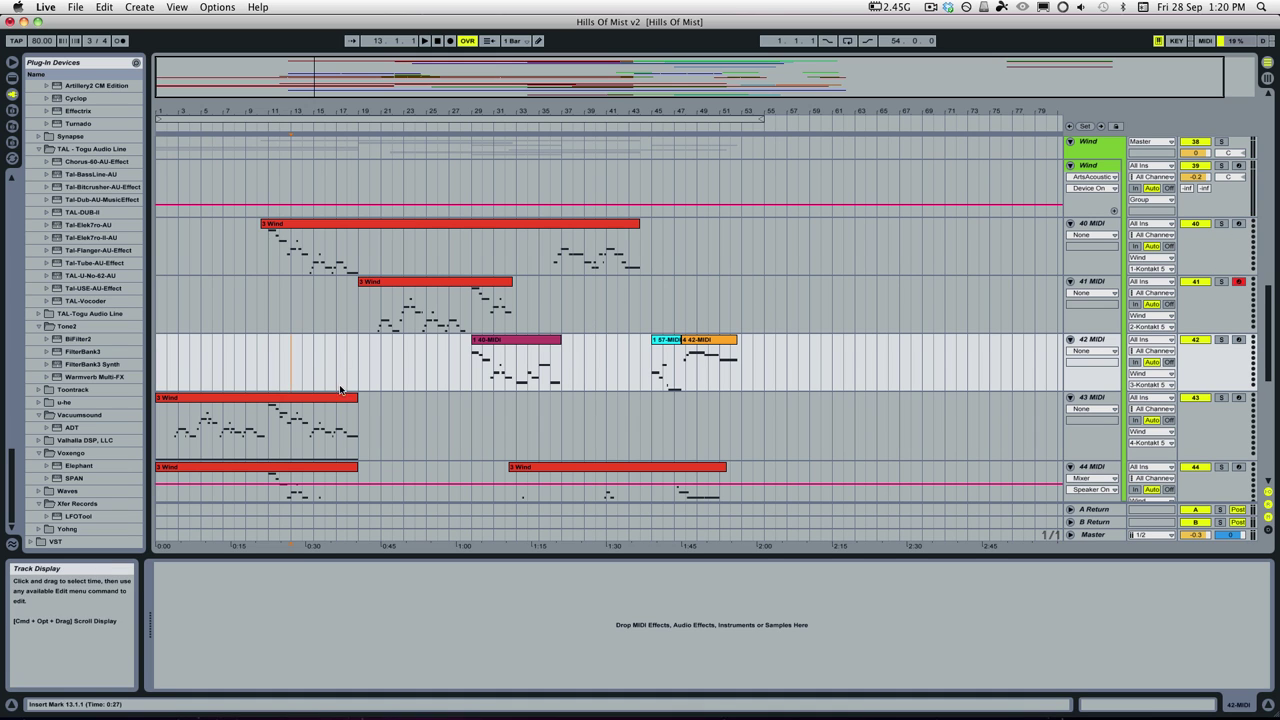
# Highlight track 43's opening Wind clip, and compare it with the 20 bars from 19.1.1 across tracks 41 to 45.
pyautogui.scroll(-3, 268, 348)
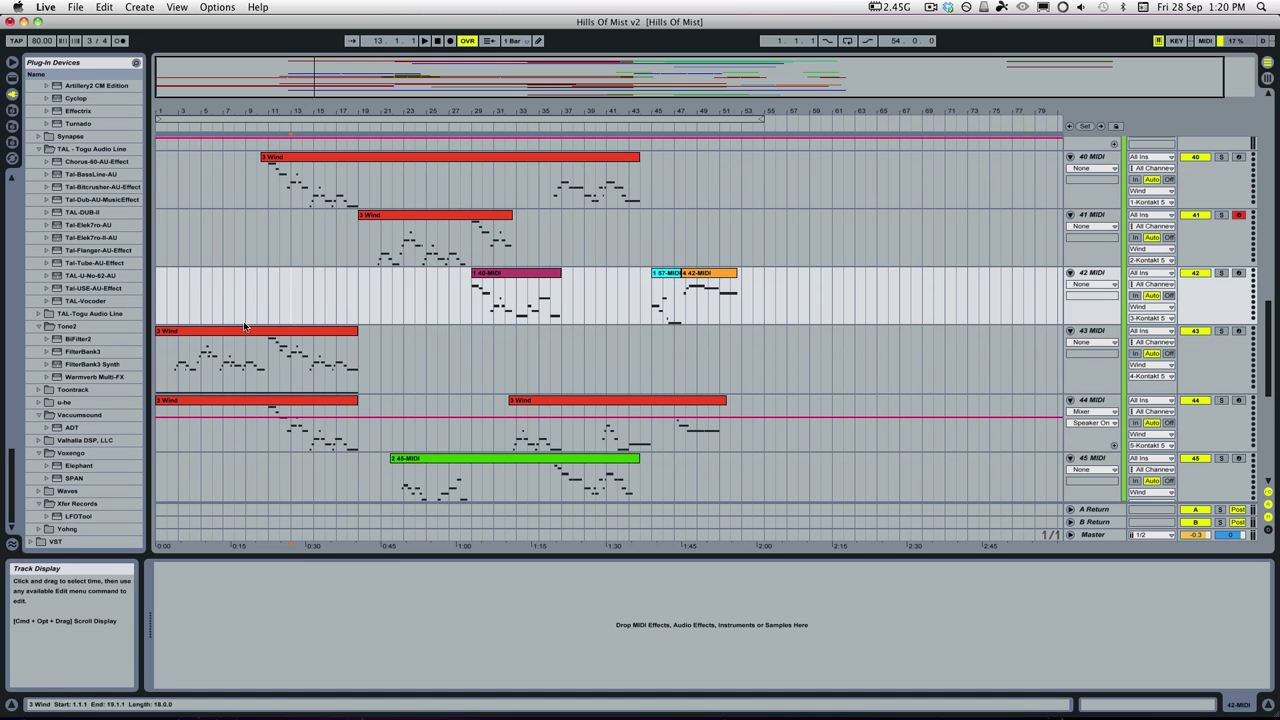
pyautogui.click(171, 340)
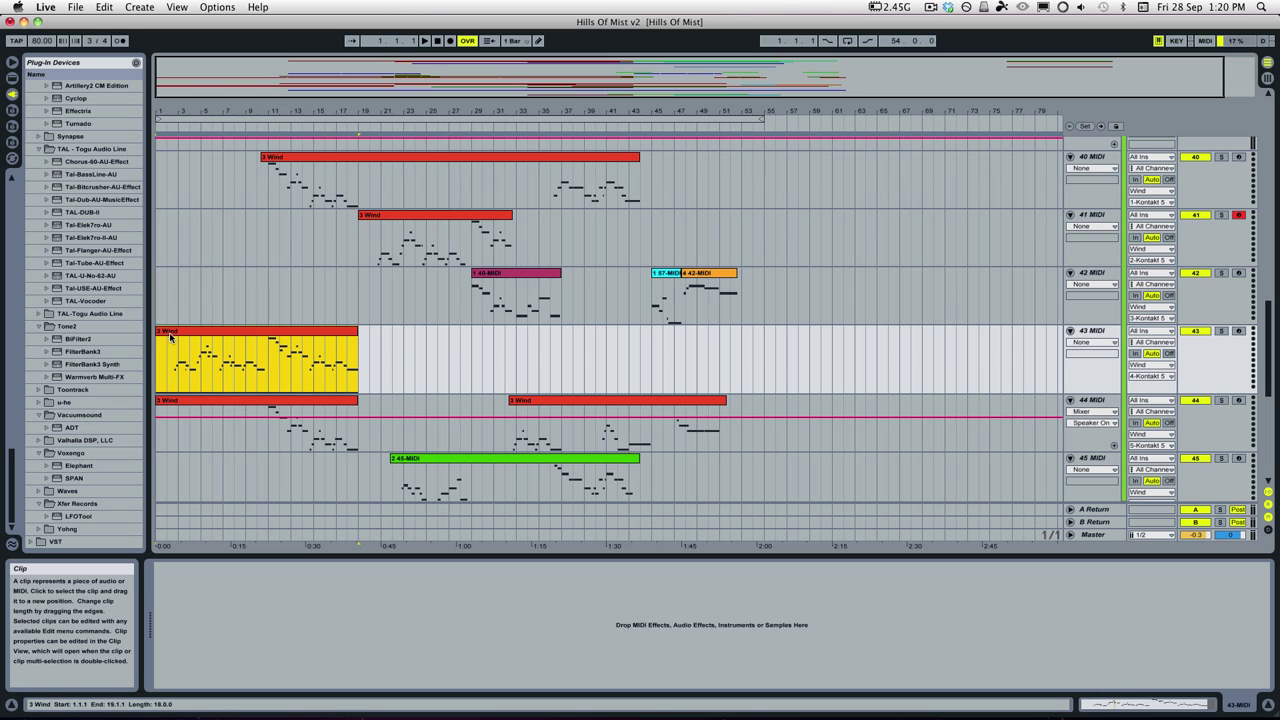
pyautogui.click(365, 369)
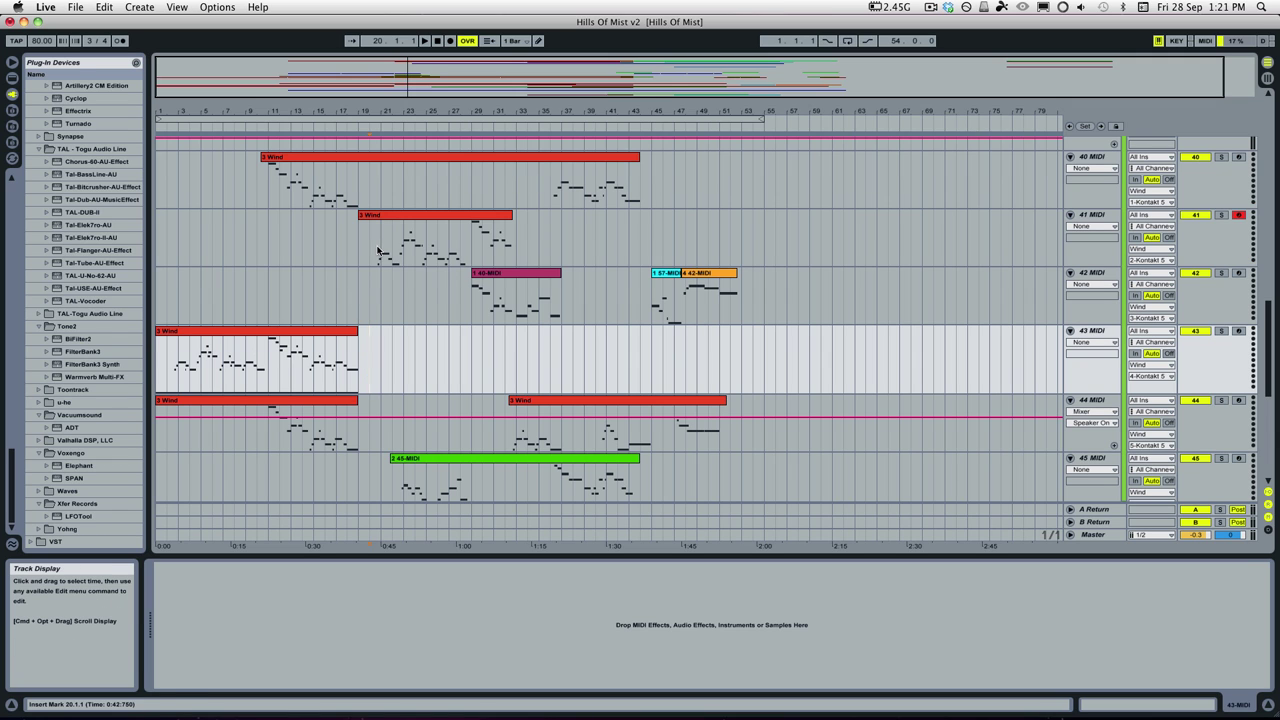
pyautogui.moveTo(378, 250); pyautogui.dragTo(585, 495)
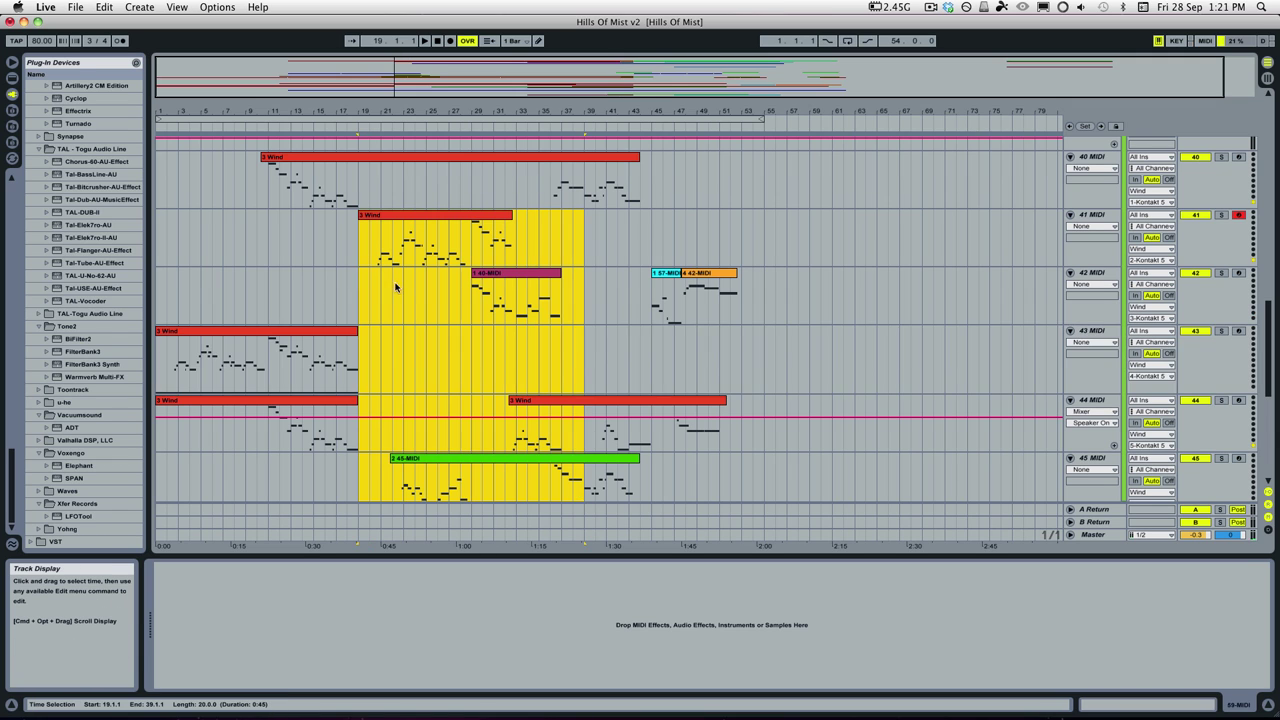
# Set the insert marker at 20.1.1 on track 41, solo the track, and play it from there.
pyautogui.click(357, 300)
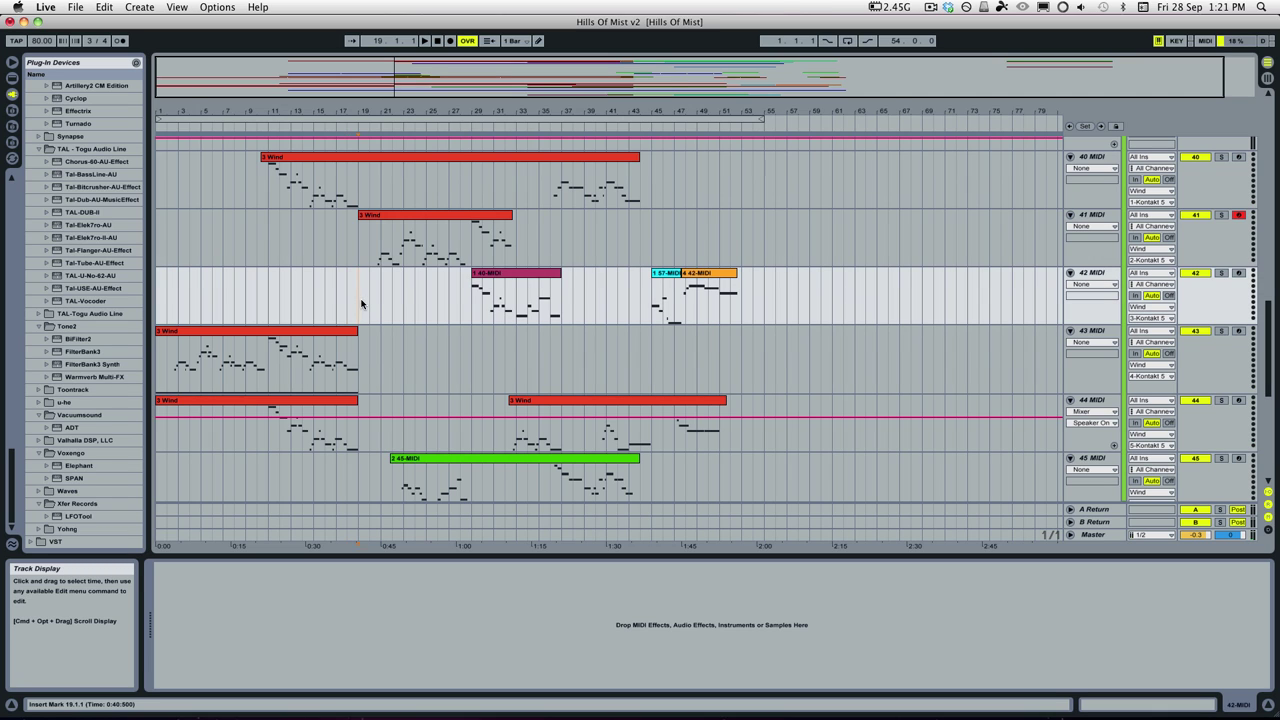
pyautogui.click(372, 297)
pyautogui.scroll(-1, 371, 291)
pyautogui.scroll(2, 372, 286)
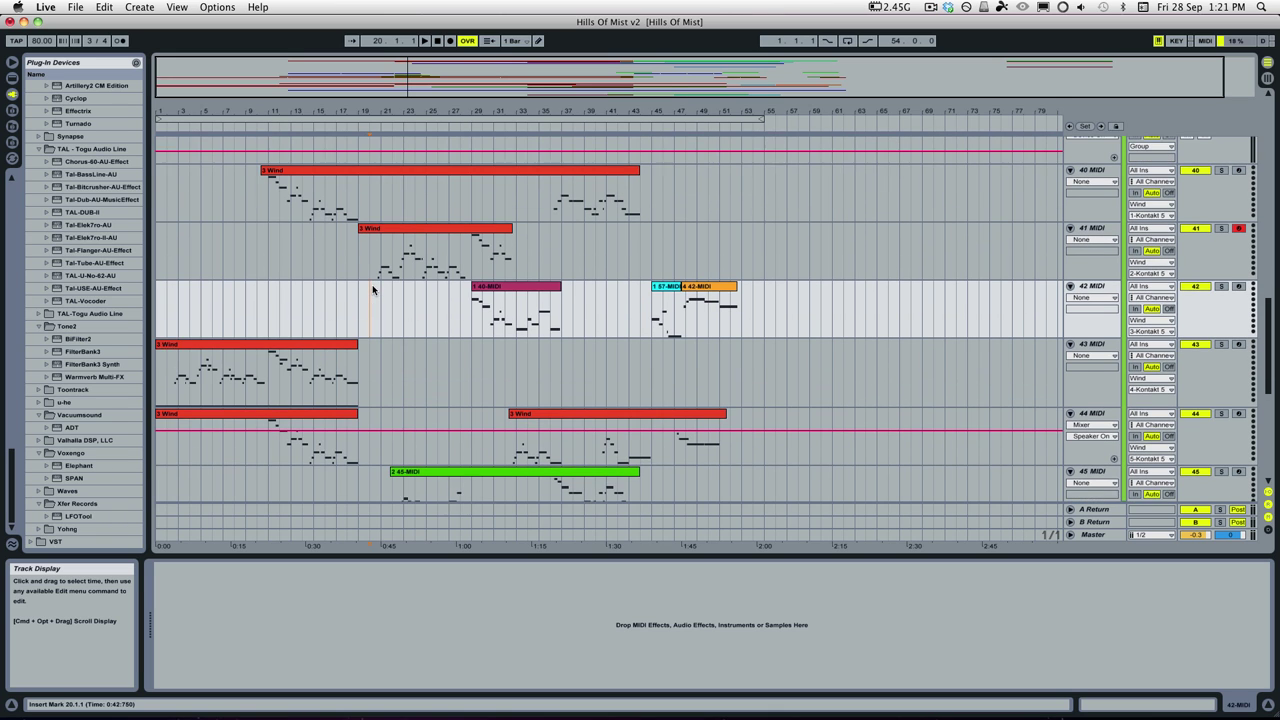
pyautogui.click(371, 251)
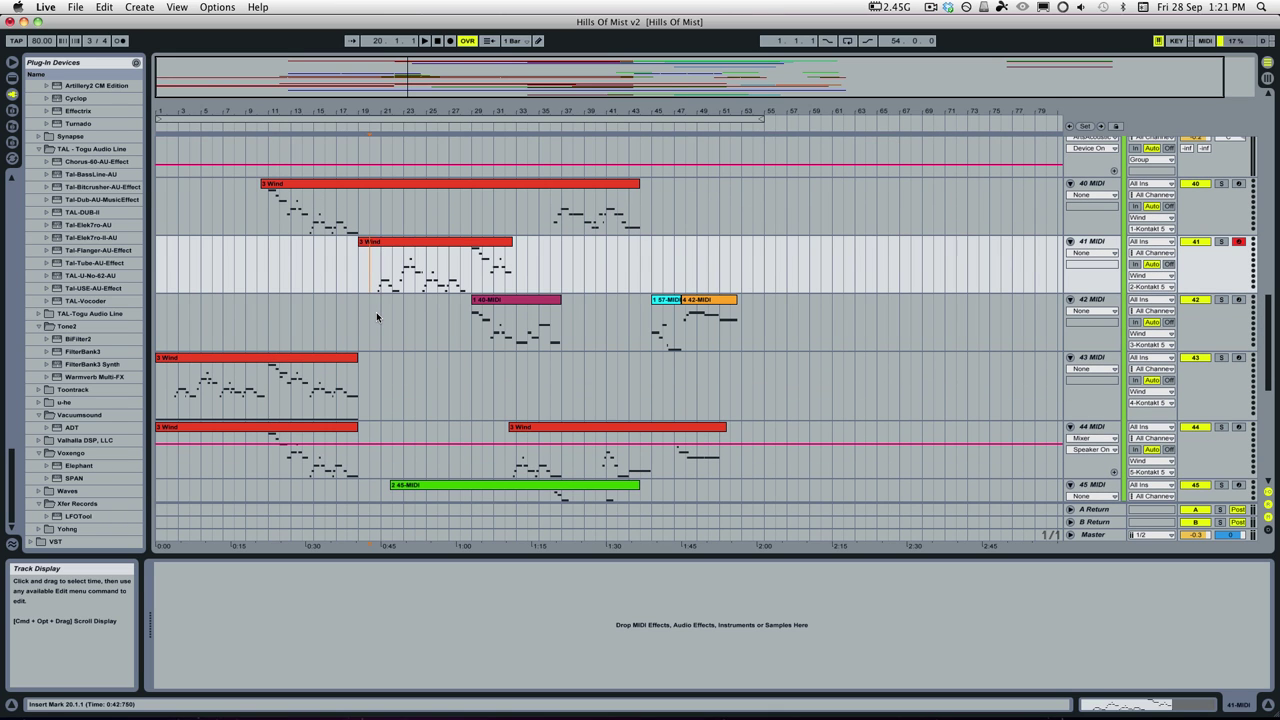
pyautogui.click(1219, 245)
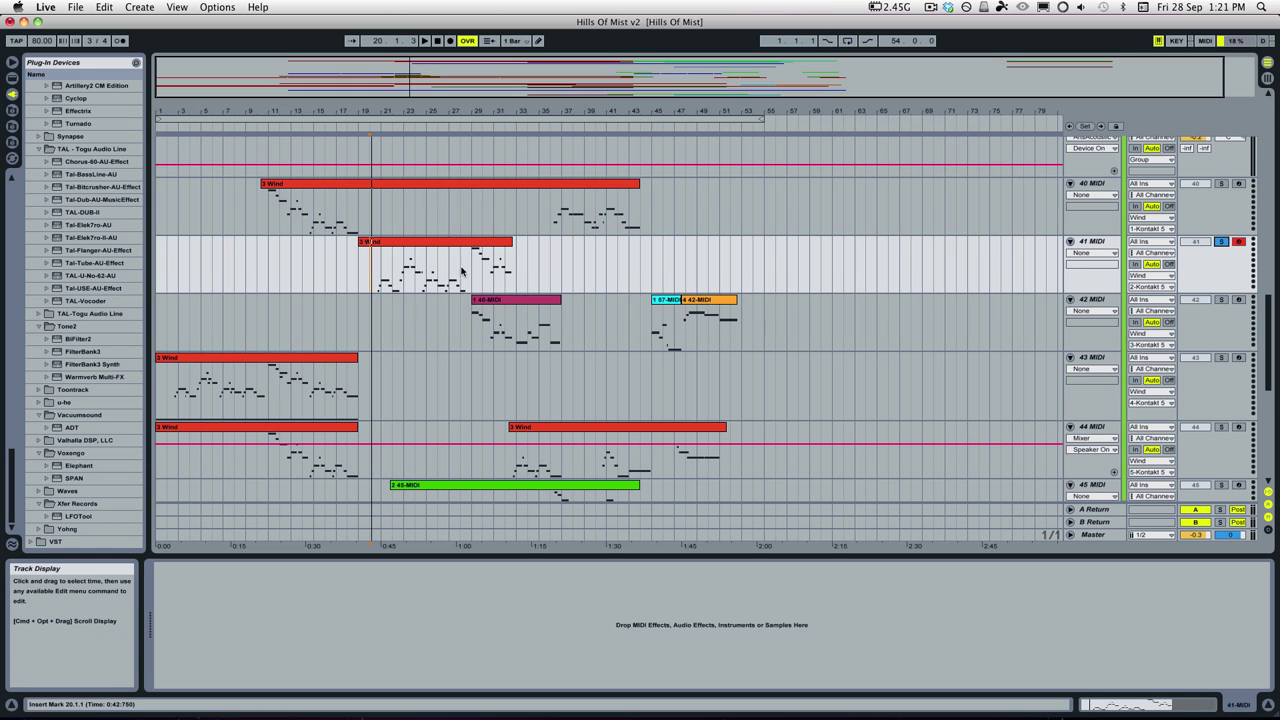
pyautogui.press('space')
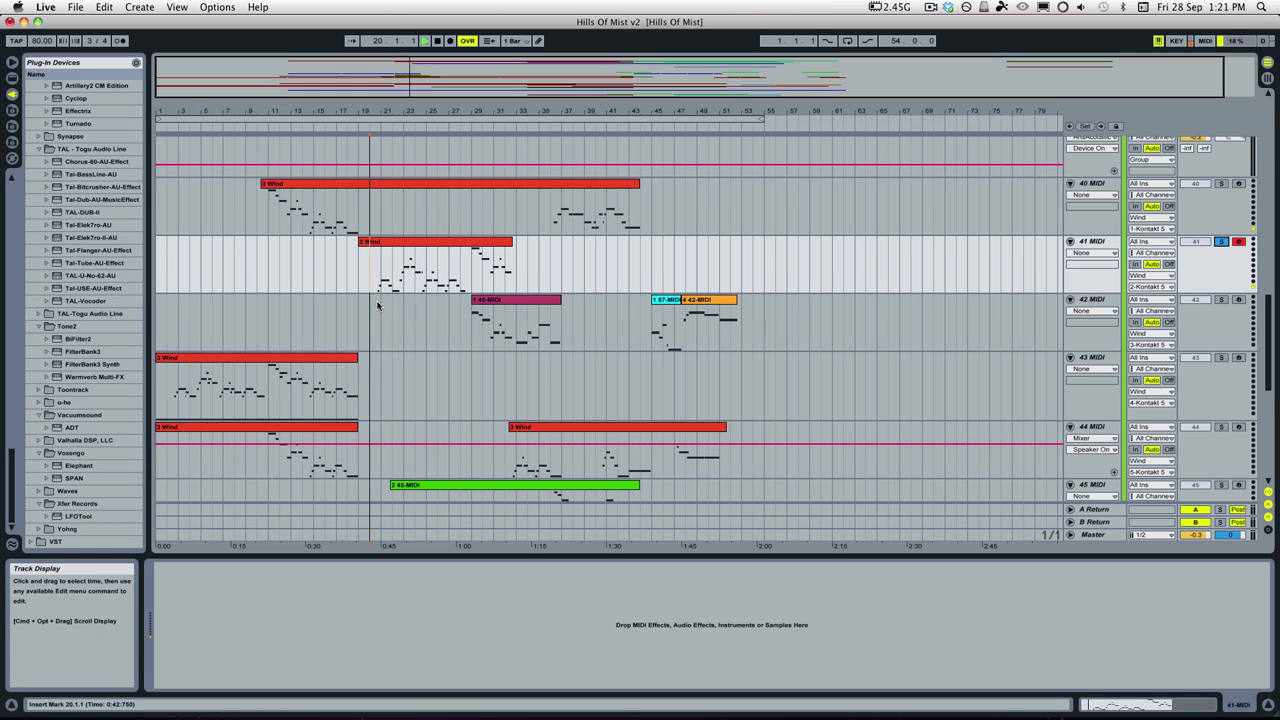
# Clear the solo on track 41, set the insert marker at 20.1.1 on Strings track 7, and play that track soloed.
pyautogui.click(1222, 245)
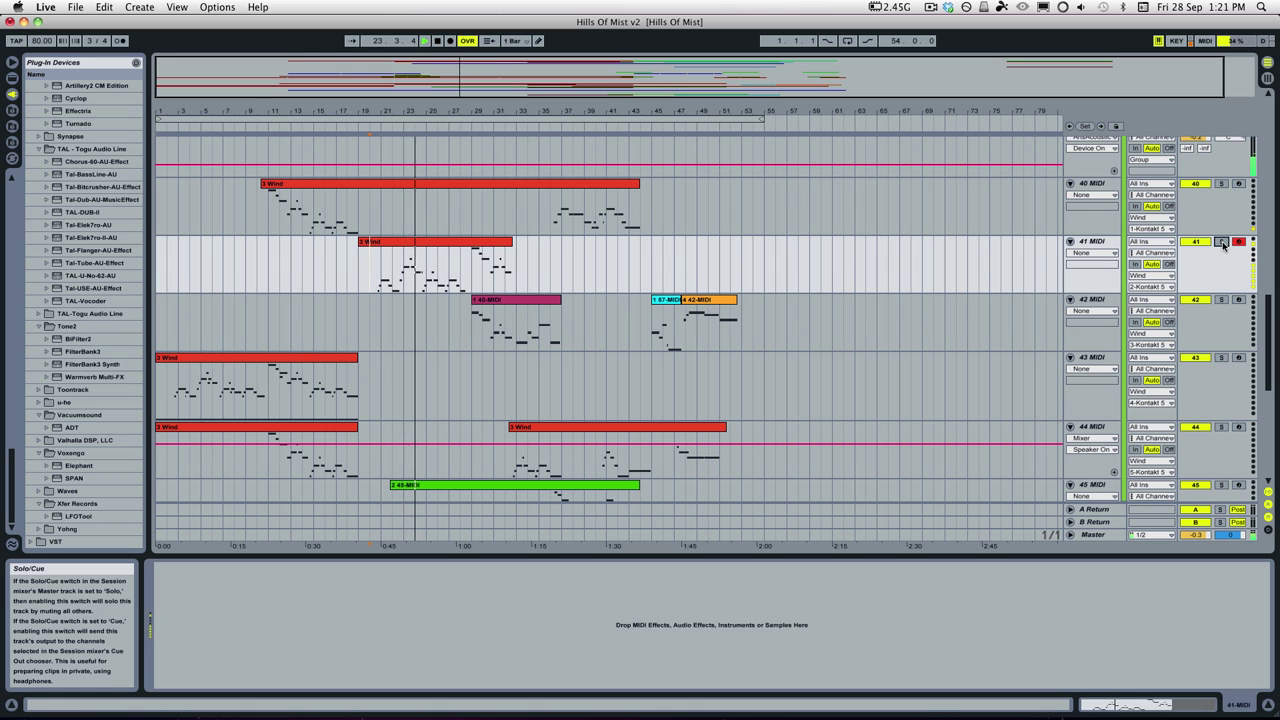
pyautogui.scroll(15, 986, 310)
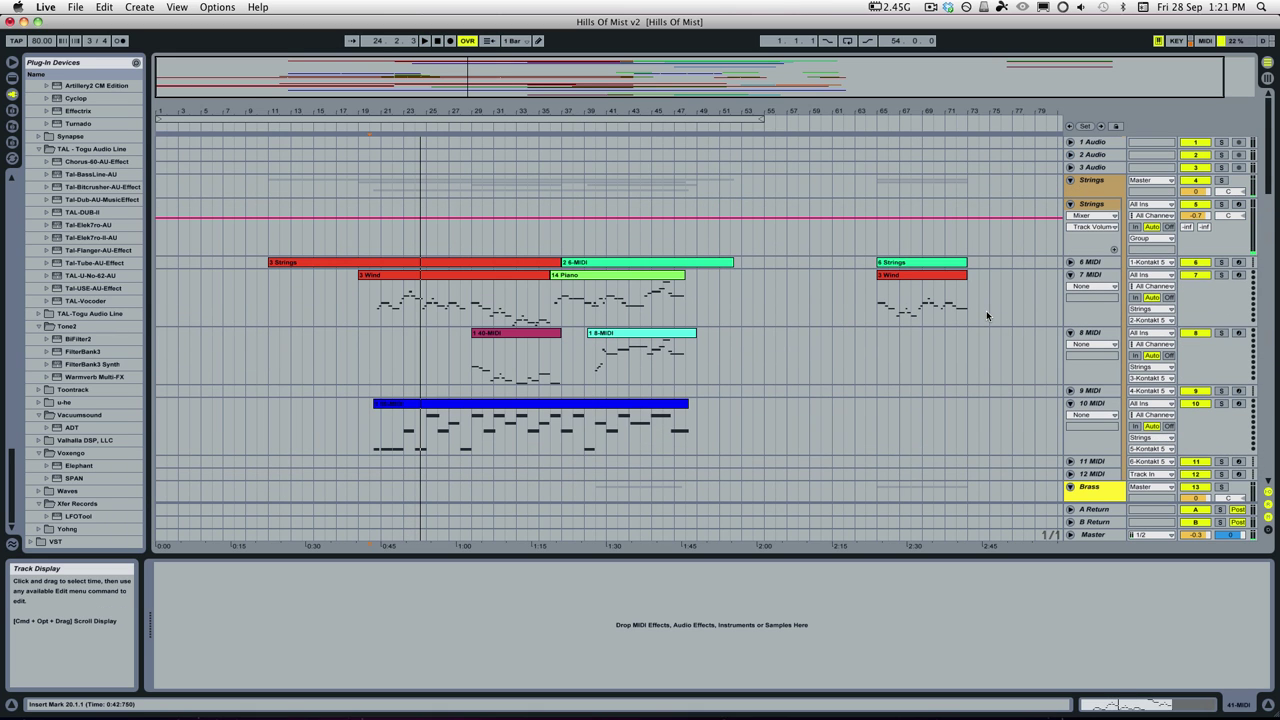
pyautogui.click(366, 318)
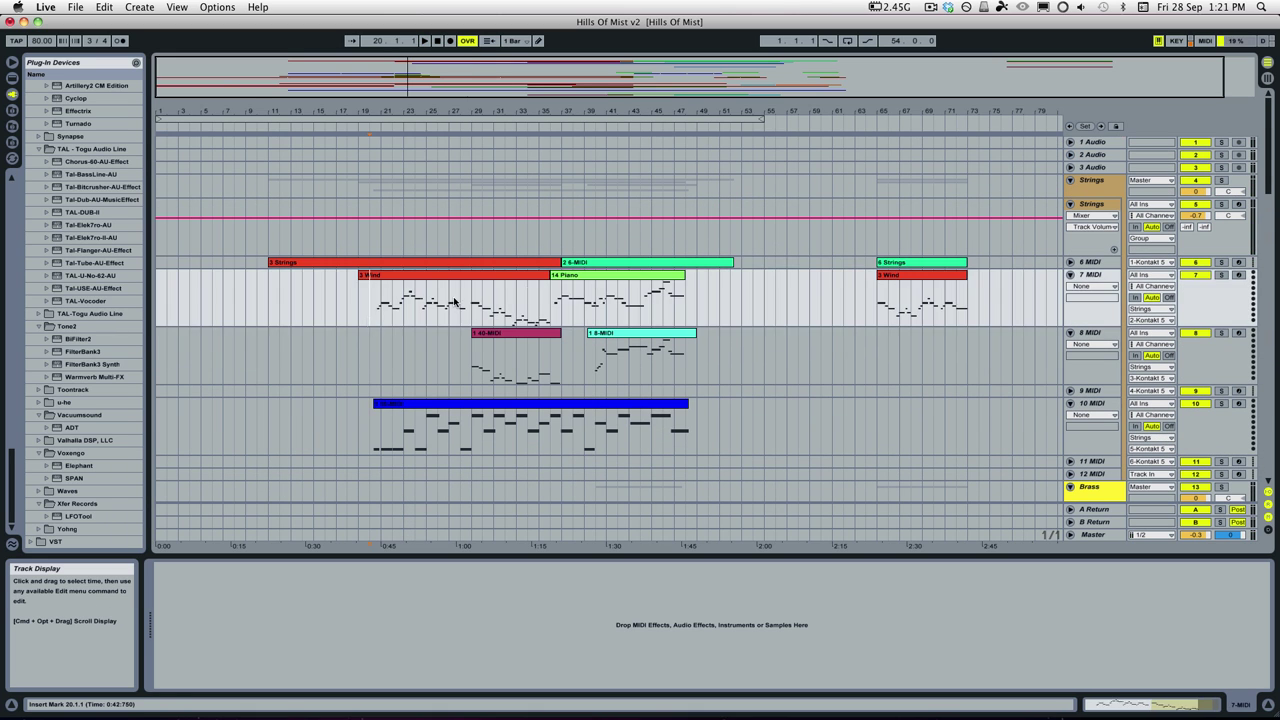
pyautogui.scroll(-3, 960, 285)
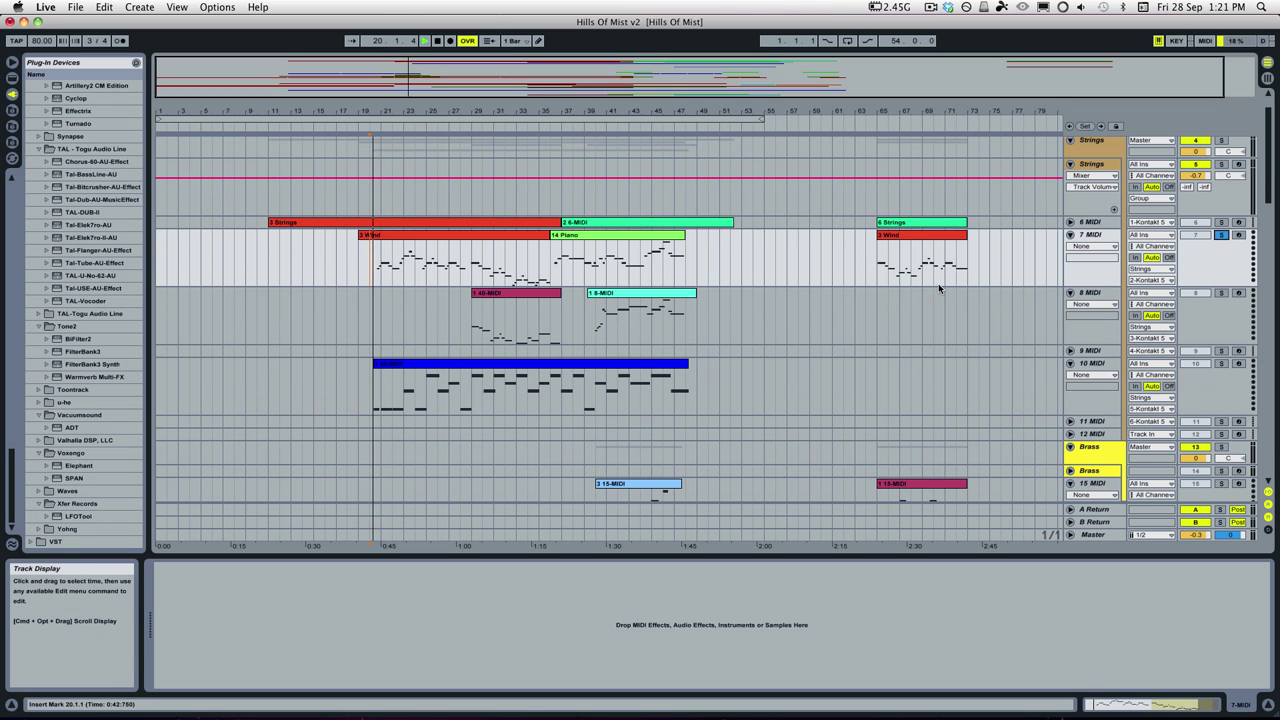
# Solo Wind track 41 during playback to compare its part with track 7, then stop and clear the solo.
pyautogui.scroll(-15, 938, 283)
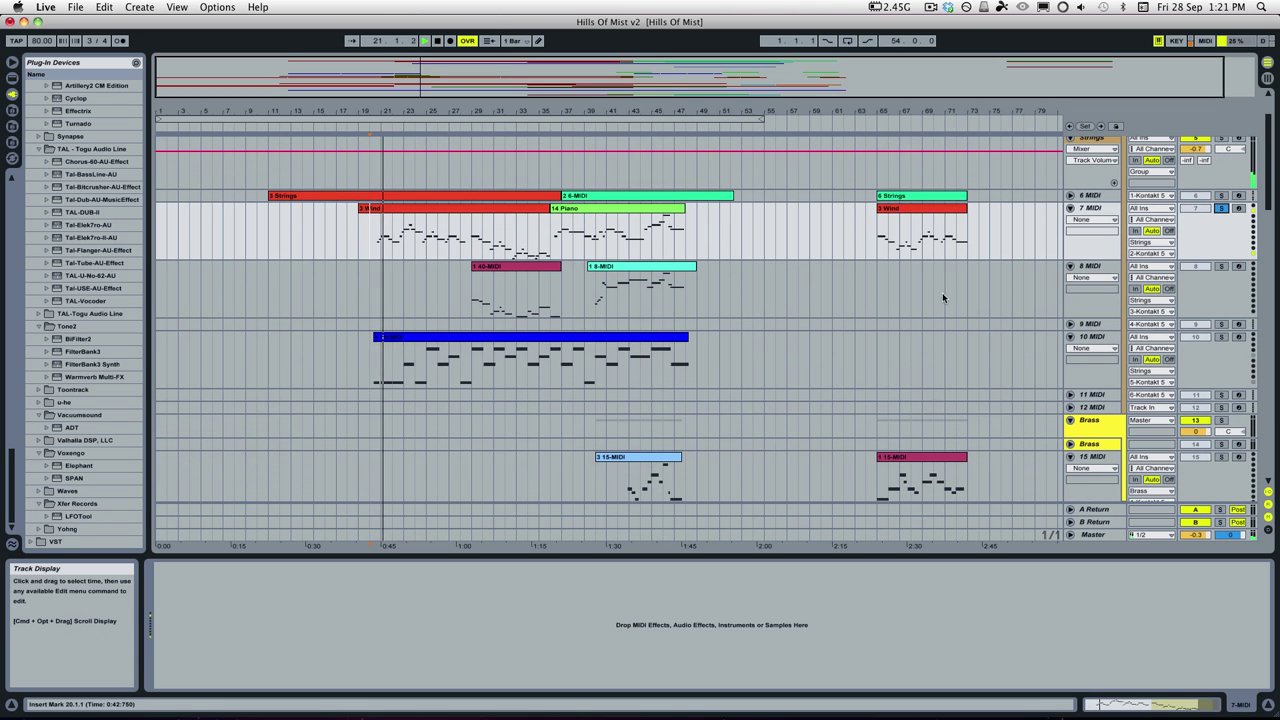
pyautogui.scroll(-5, 939, 302)
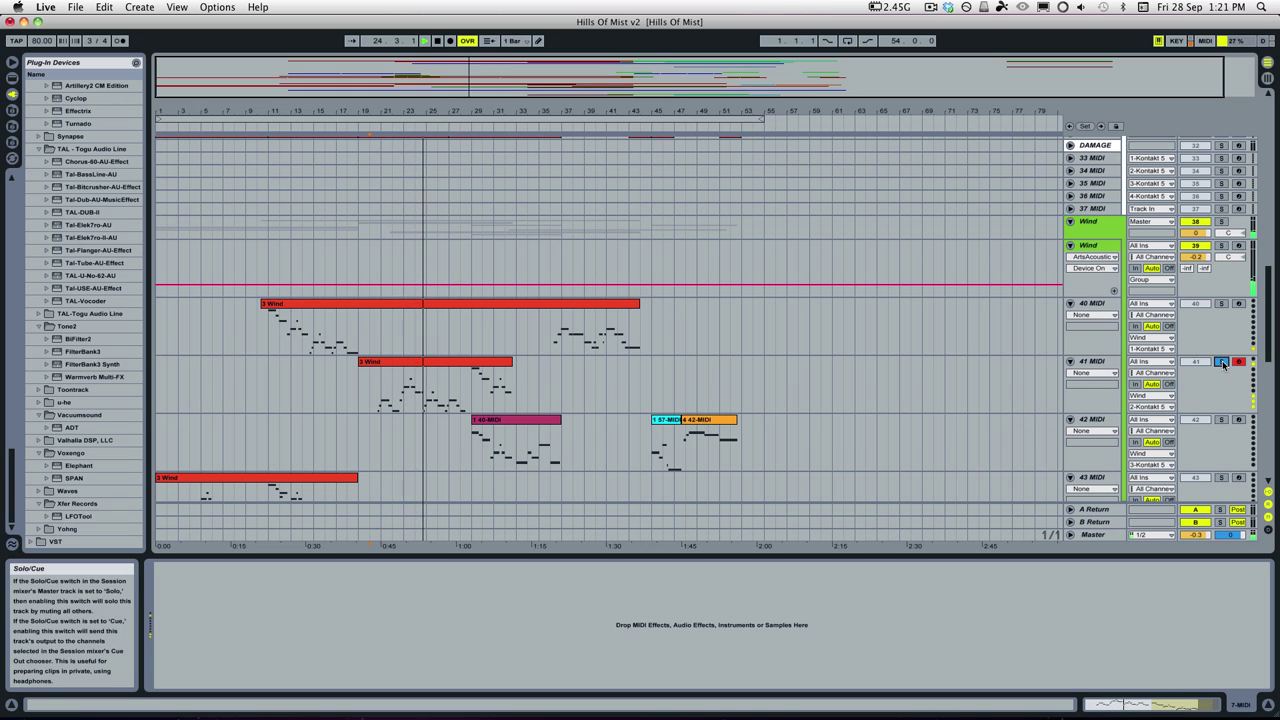
pyautogui.press('space')
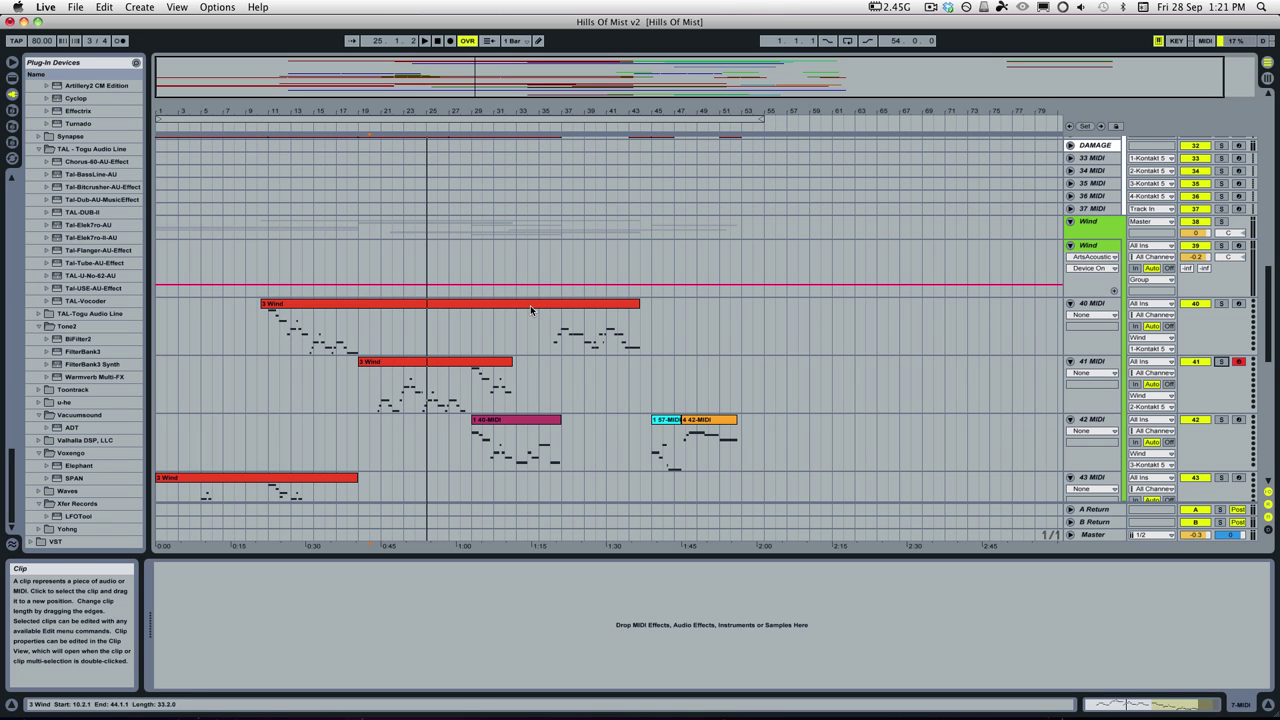
# Open the first 3 Wind clip on Strings track 7 to show its notes.
pyautogui.scroll(10, 480, 284)
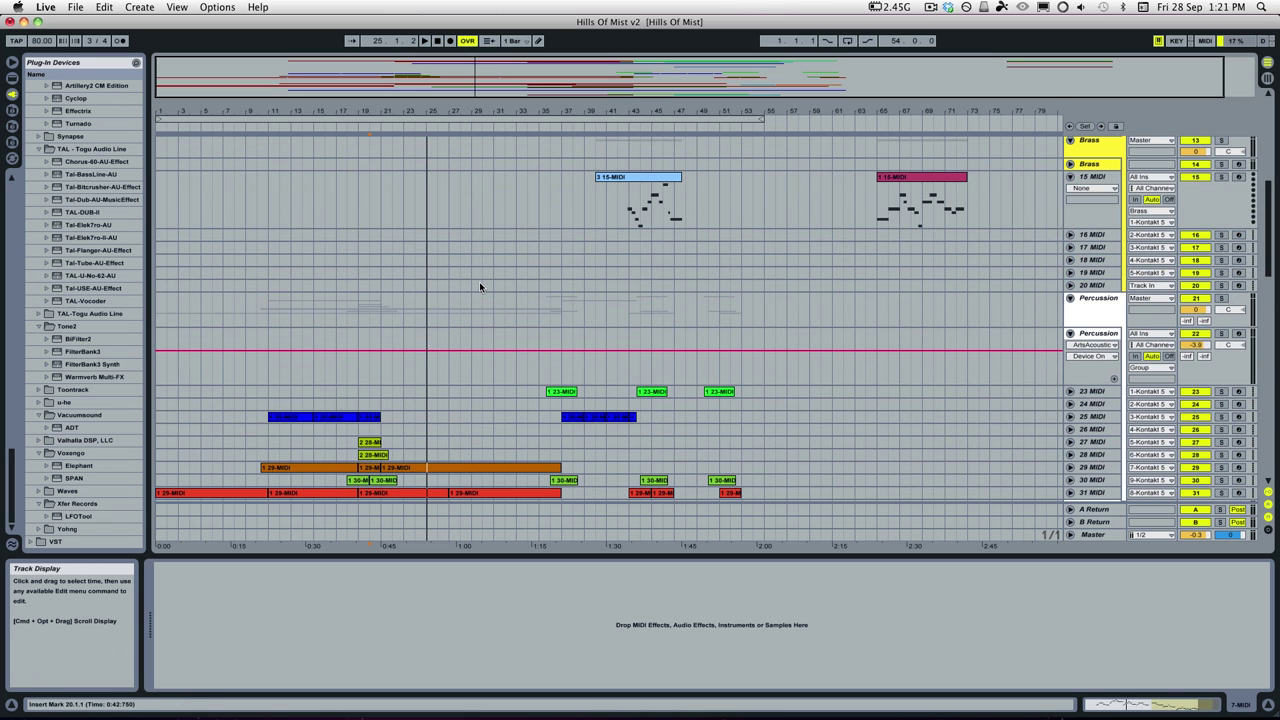
pyautogui.scroll(8, 479, 281)
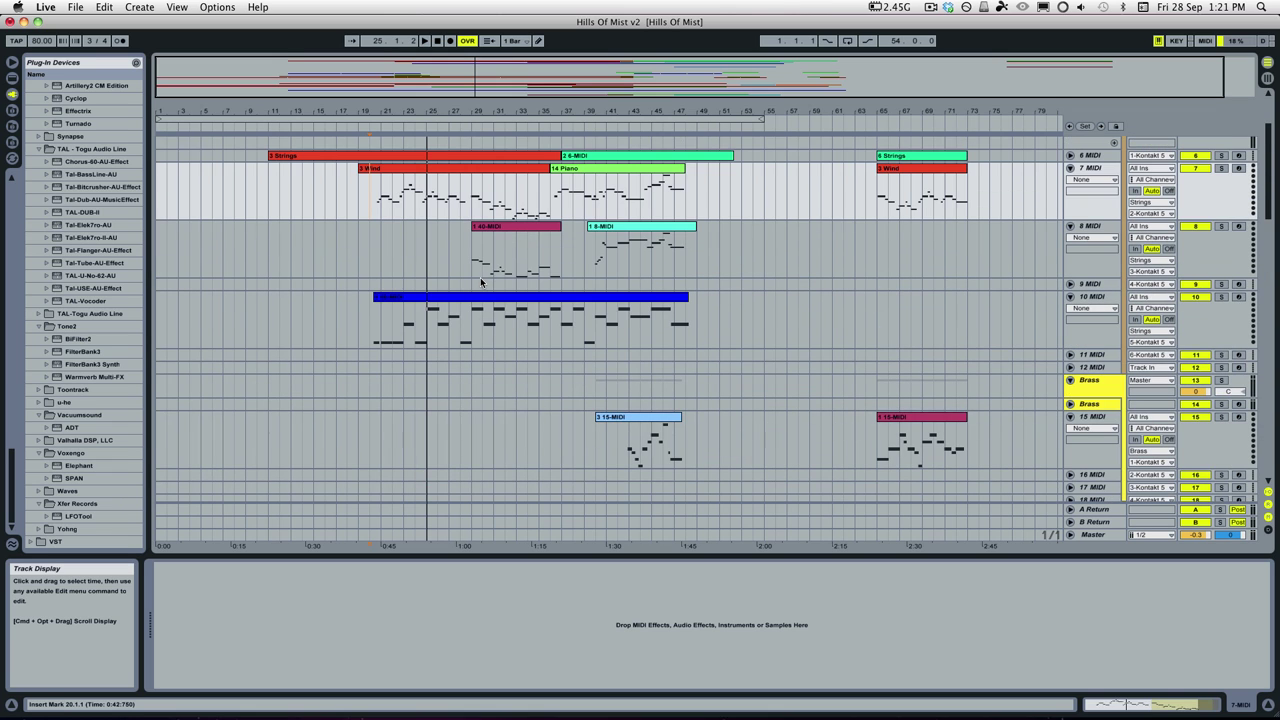
pyautogui.doubleClick(388, 181)
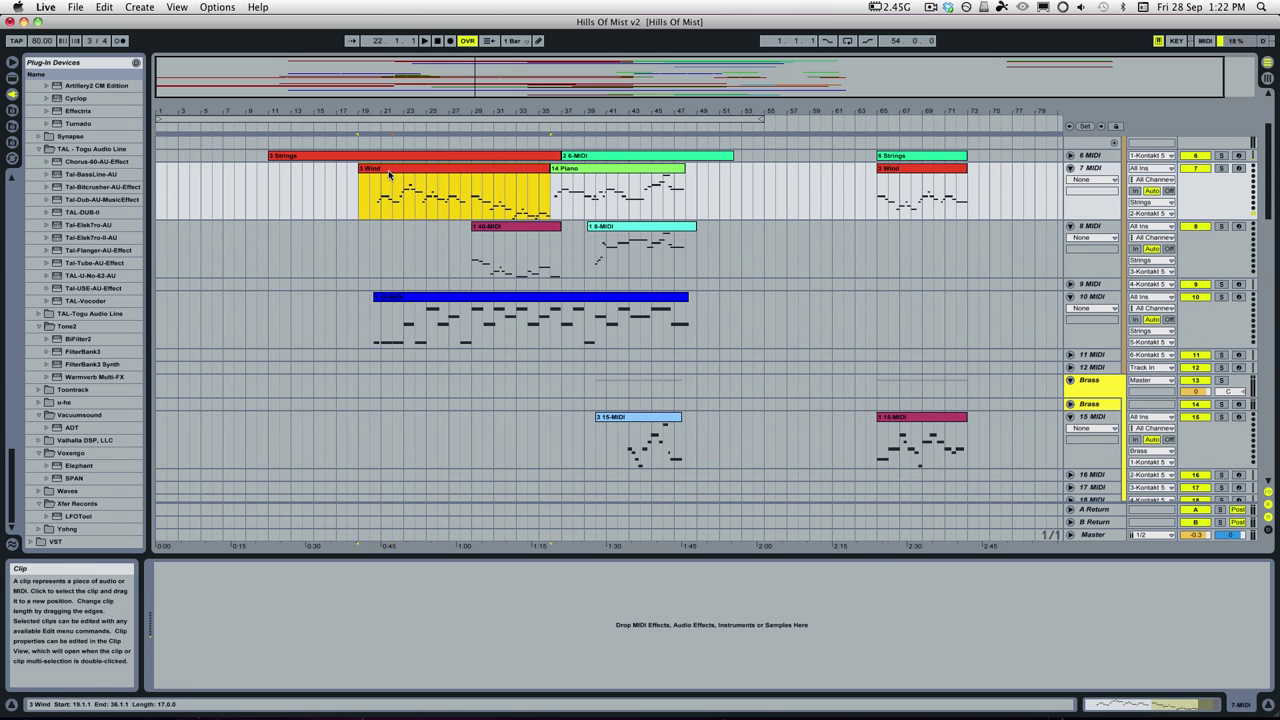
pyautogui.click(652, 598)
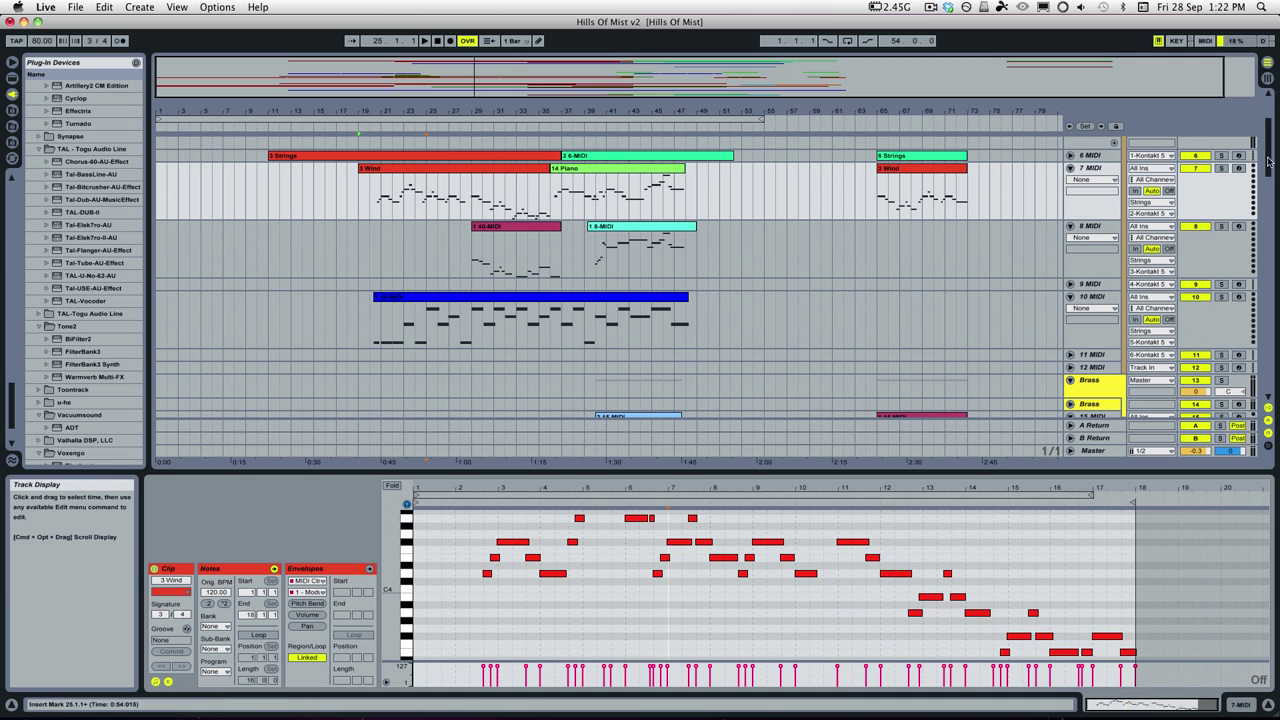
# Play track 7 soloed from the start of its 3 Wind clip, and solo Wind track 41 during playback.
pyautogui.scroll(-4, 1143, 249)
pyautogui.scroll(-10, 1143, 249)
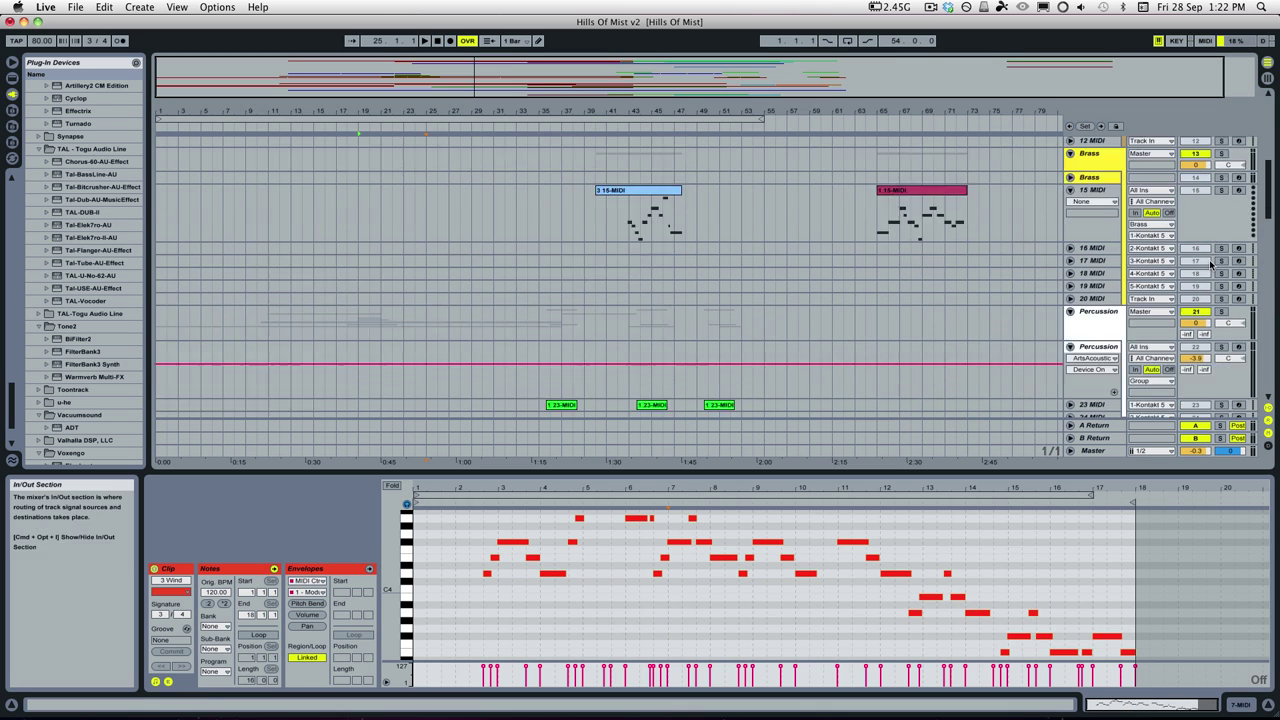
pyautogui.press('space')
pyautogui.scroll(3, 1210, 259)
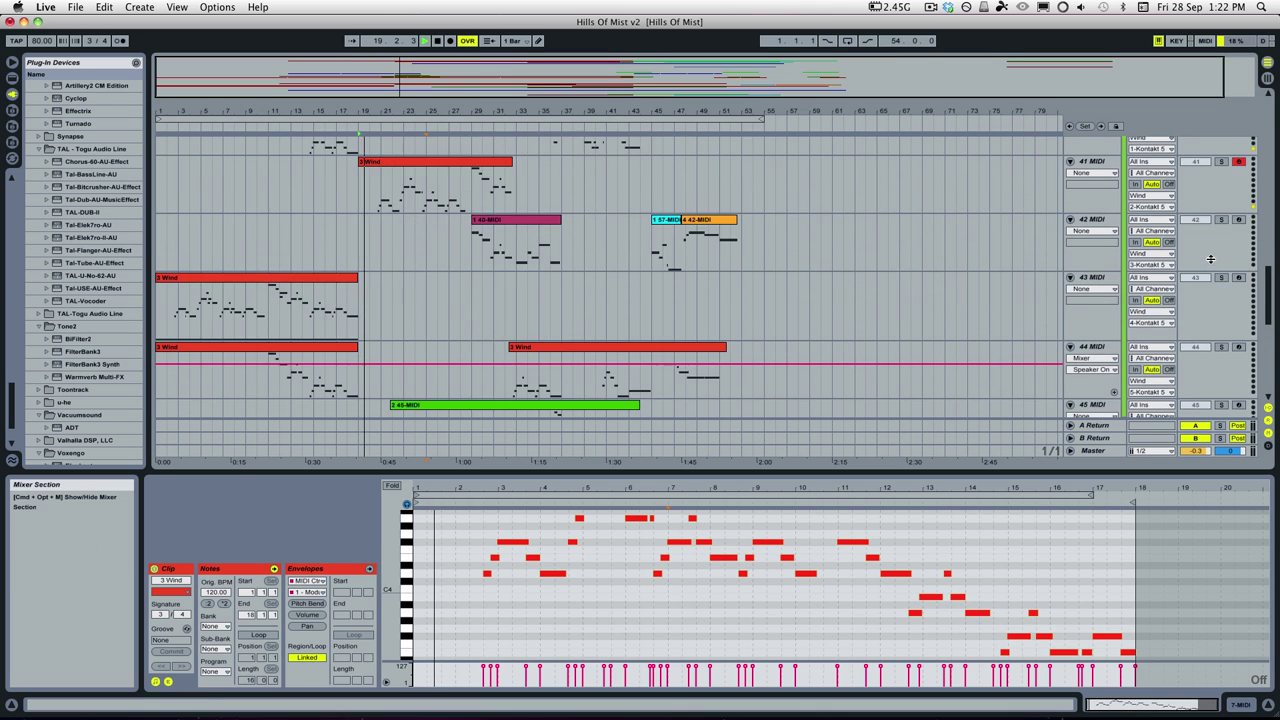
pyautogui.click(1222, 243)
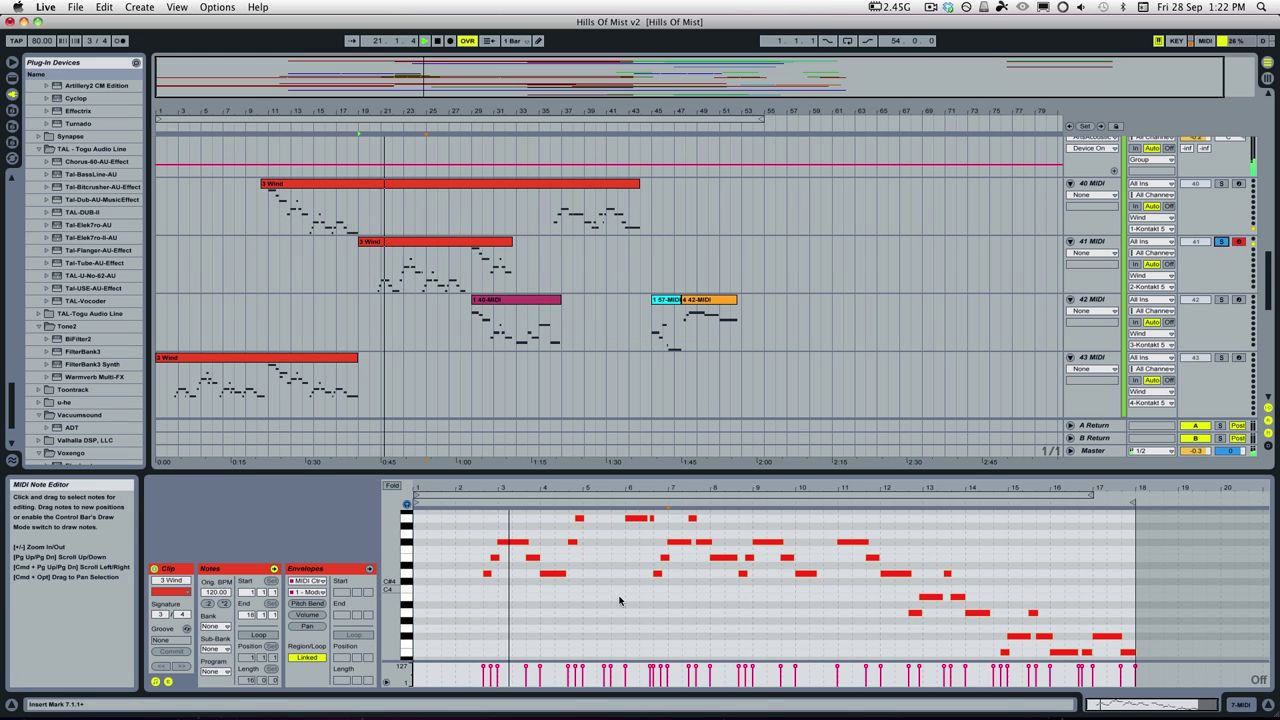
# Transpose all notes of track 7's 3 Wind clip down one octave, replay the passage, and clear the solo on track 41.
pyautogui.press('super+a')
pyautogui.scroll(-1, 580, 627)
pyautogui.press('space')
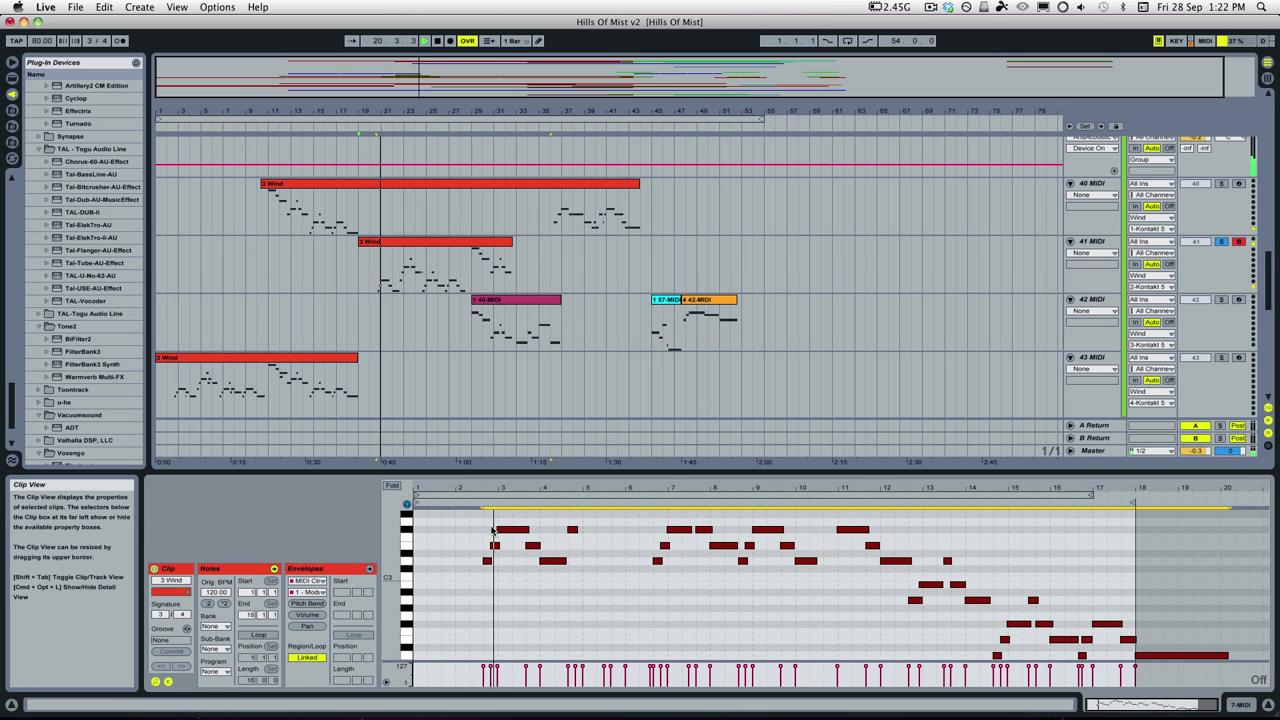
pyautogui.scroll(2, 557, 609)
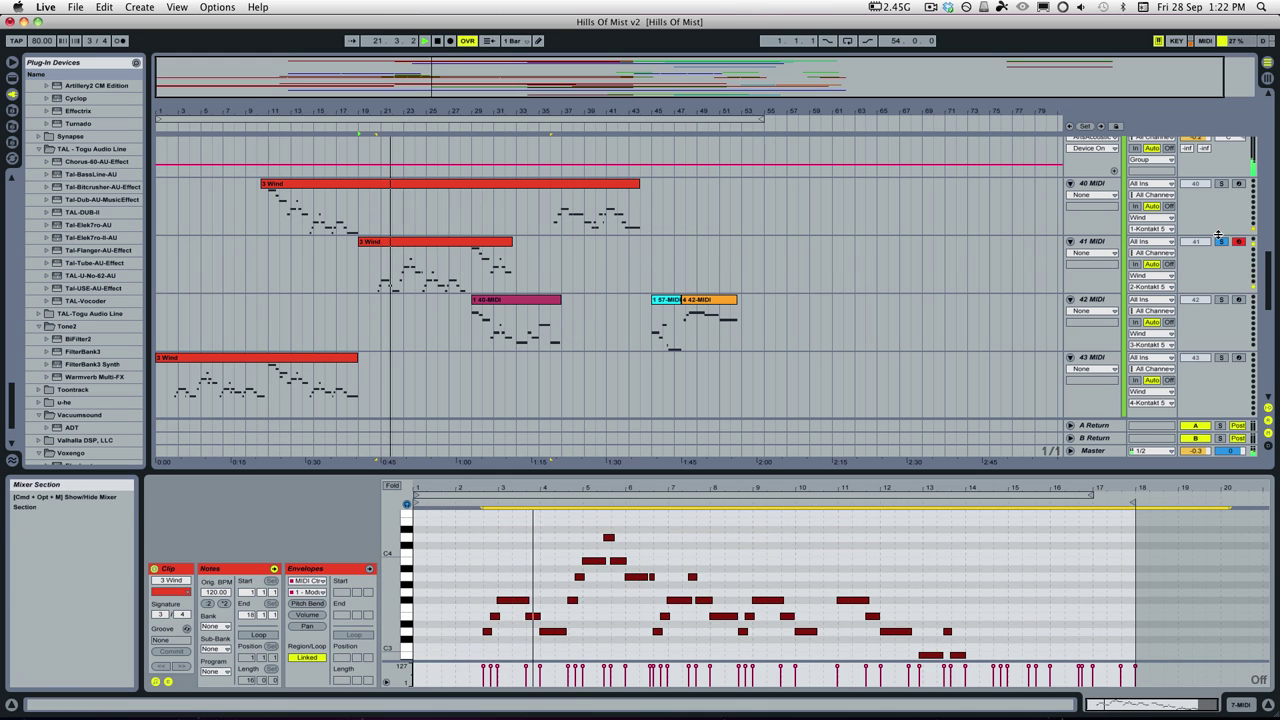
pyautogui.click(1234, 193)
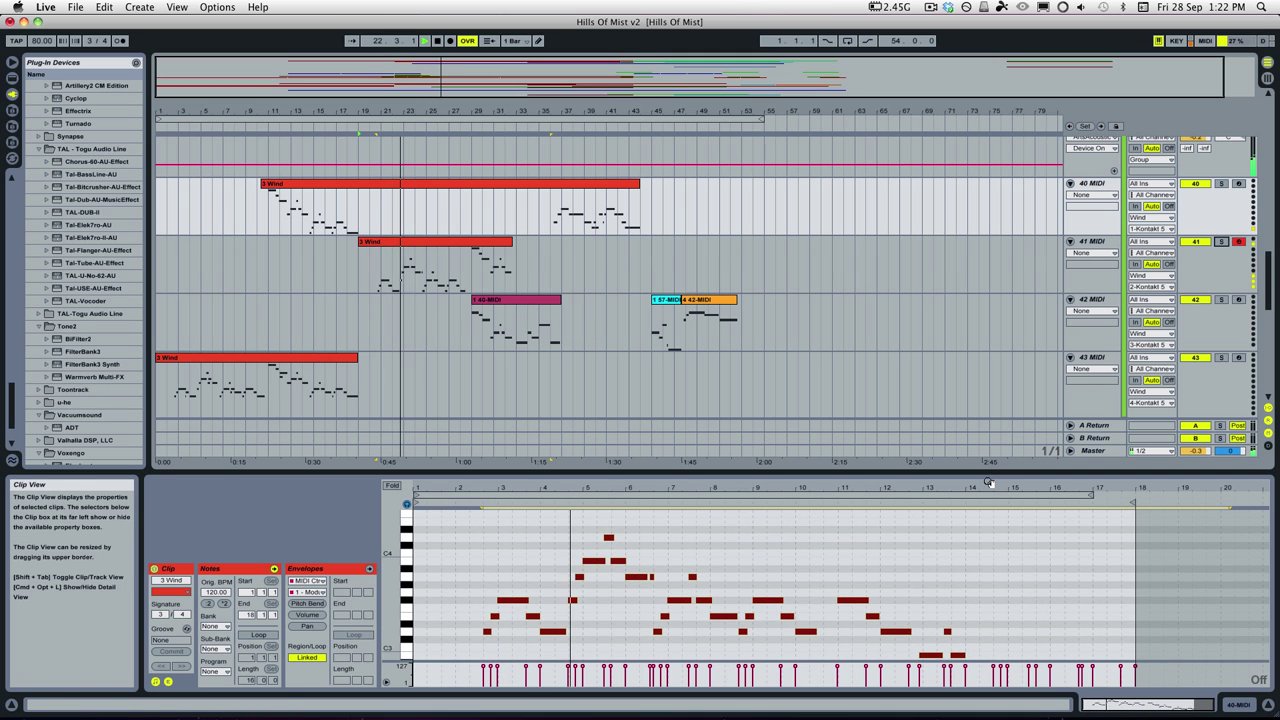
# Transpose all the clip's notes up two octaves, bring them back down one octave, and stop playback.
pyautogui.click(963, 541)
pyautogui.press('super+a')
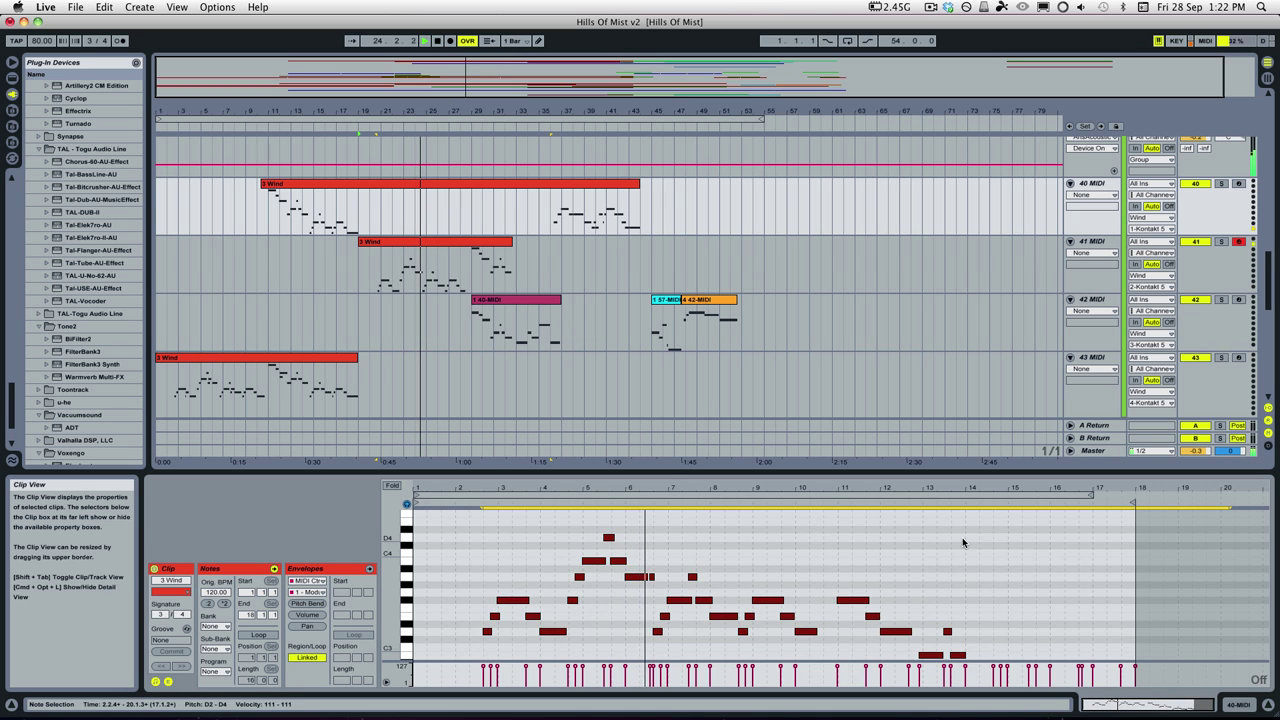
pyautogui.scroll(2, 962, 537)
pyautogui.hotkey('shift', 'Up')
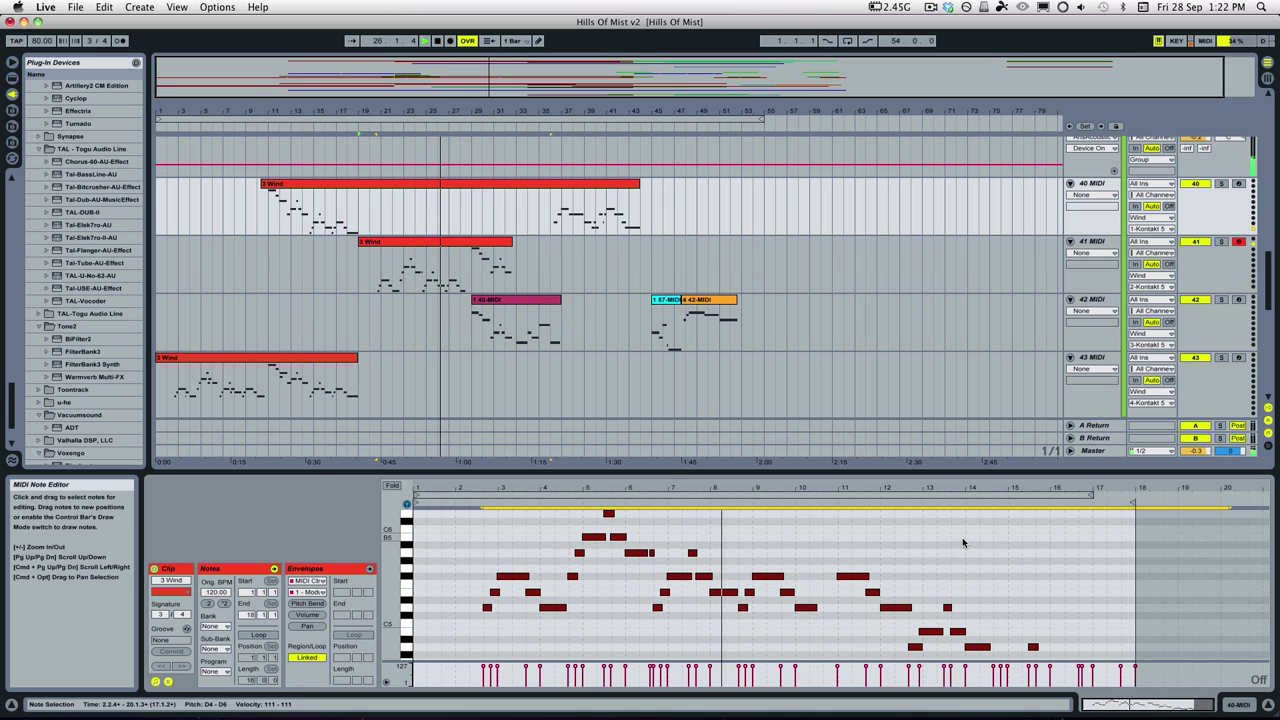
pyautogui.hotkey('shift', 'Down')
pyautogui.press('space')
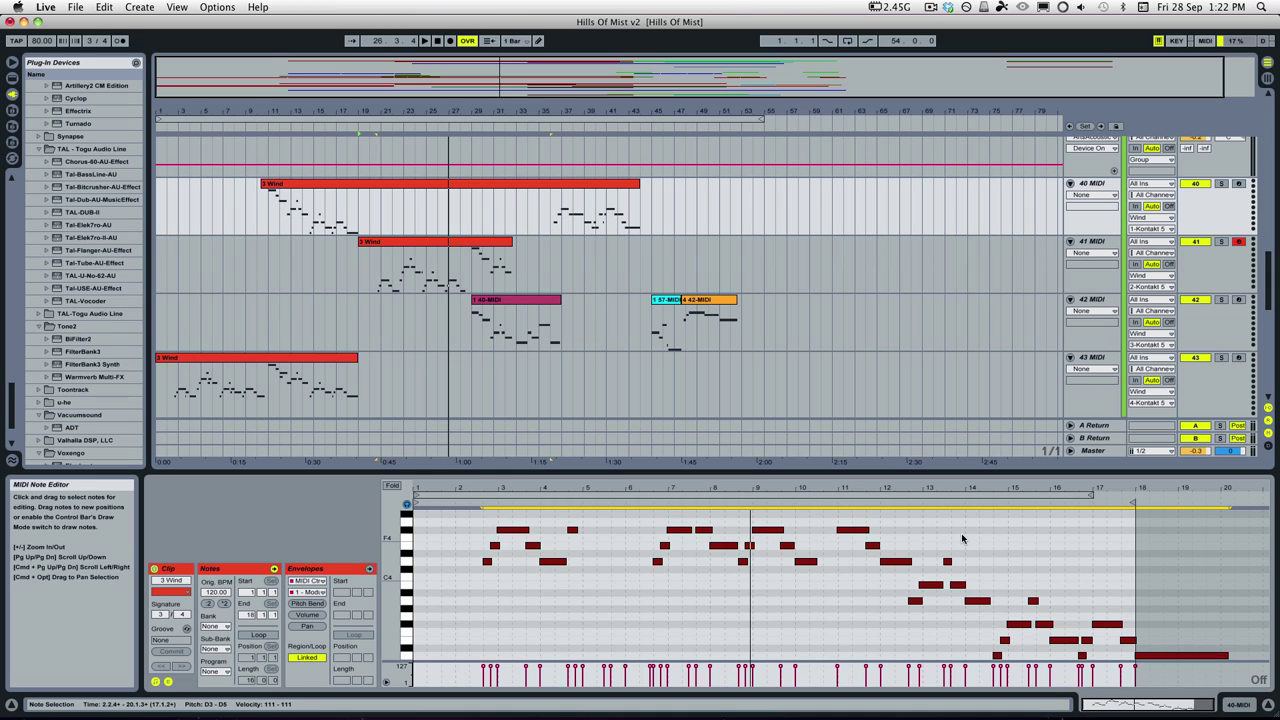
# Replay the early bars of the clip with its notes an octave lower, raise them back one octave, and stop playback.
pyautogui.click(470, 506)
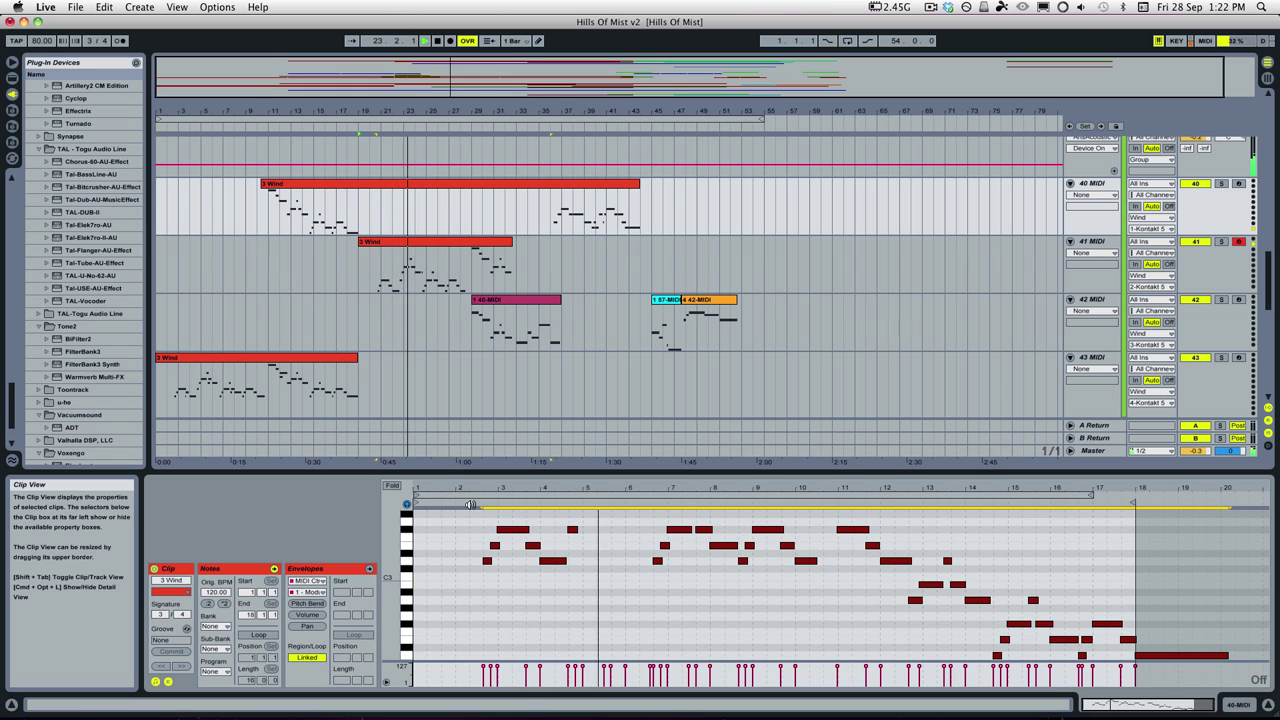
pyautogui.scroll(3, 471, 504)
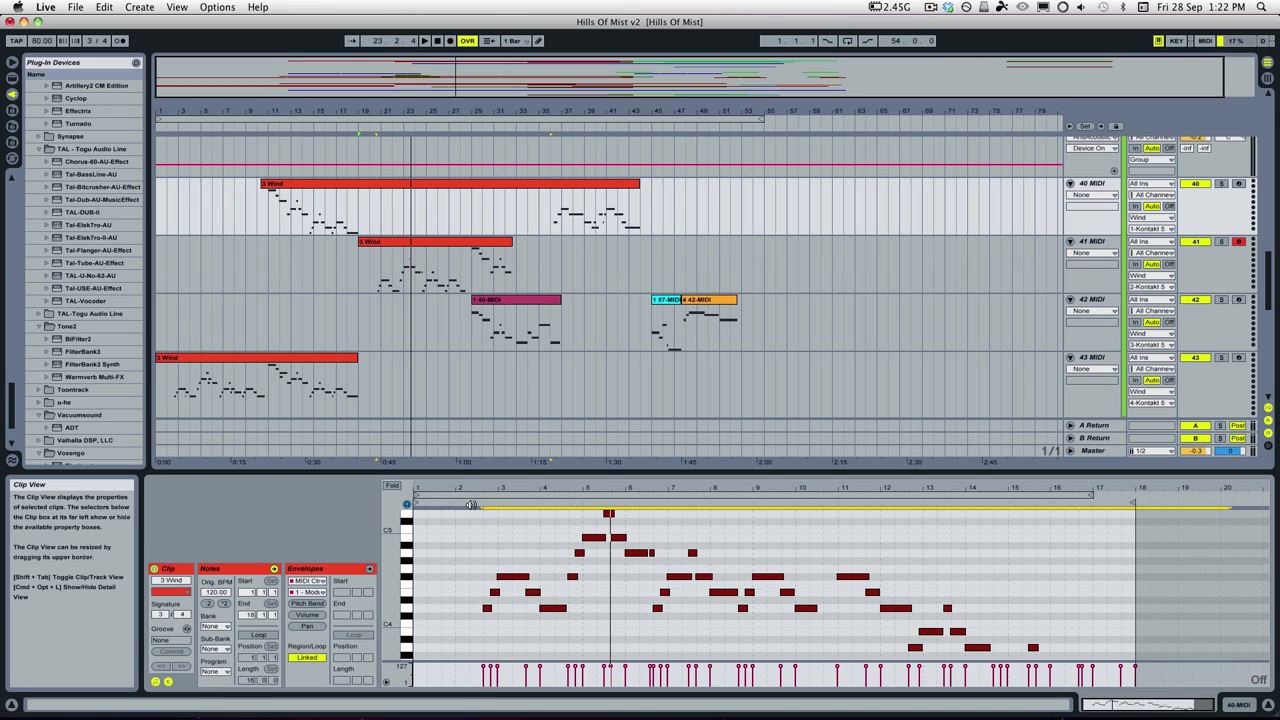
pyautogui.click(471, 504)
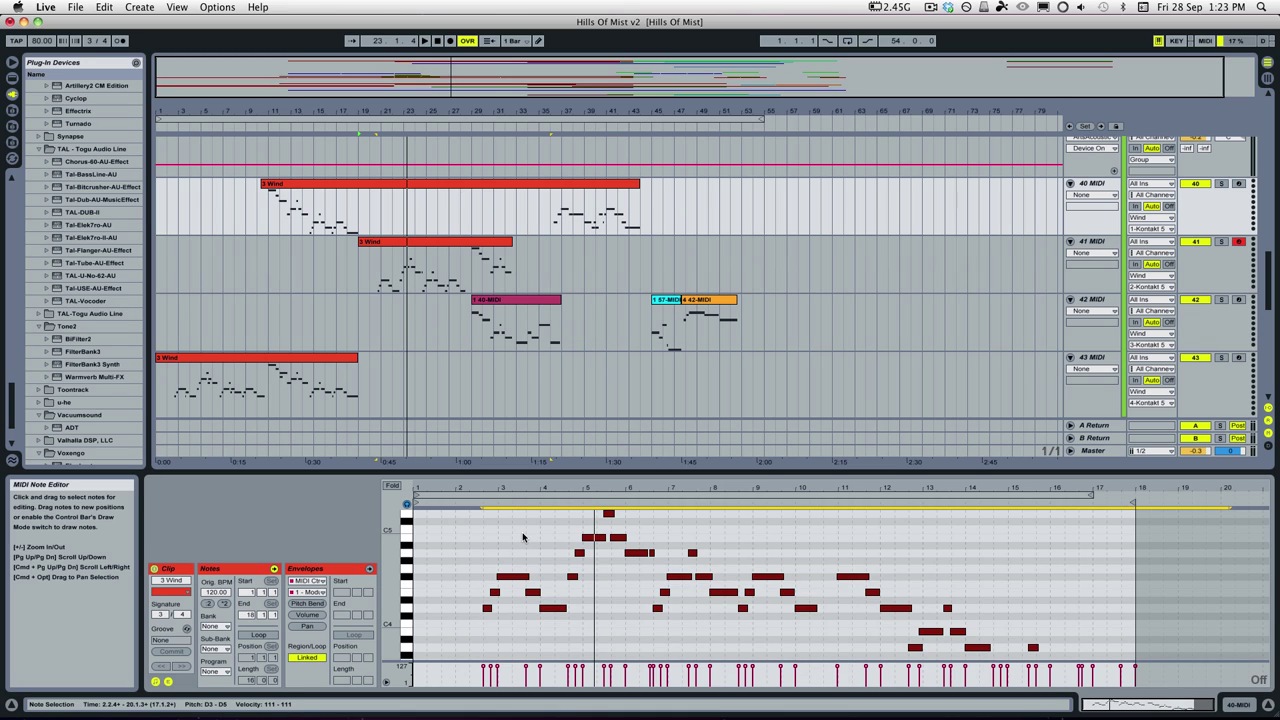
pyautogui.scroll(2, 522, 538)
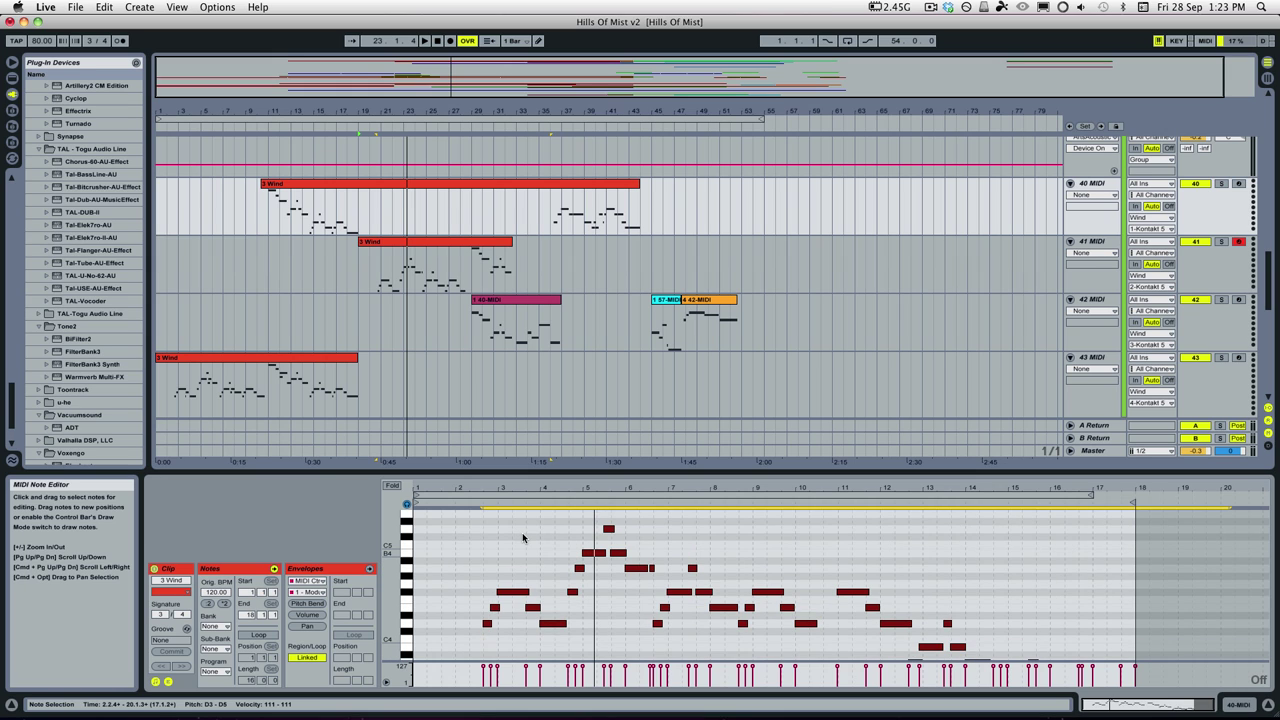
# Try all the clip's notes one octave higher during playback, then return them to their original octave and stop.
pyautogui.click(522, 538)
pyautogui.press('super+a')
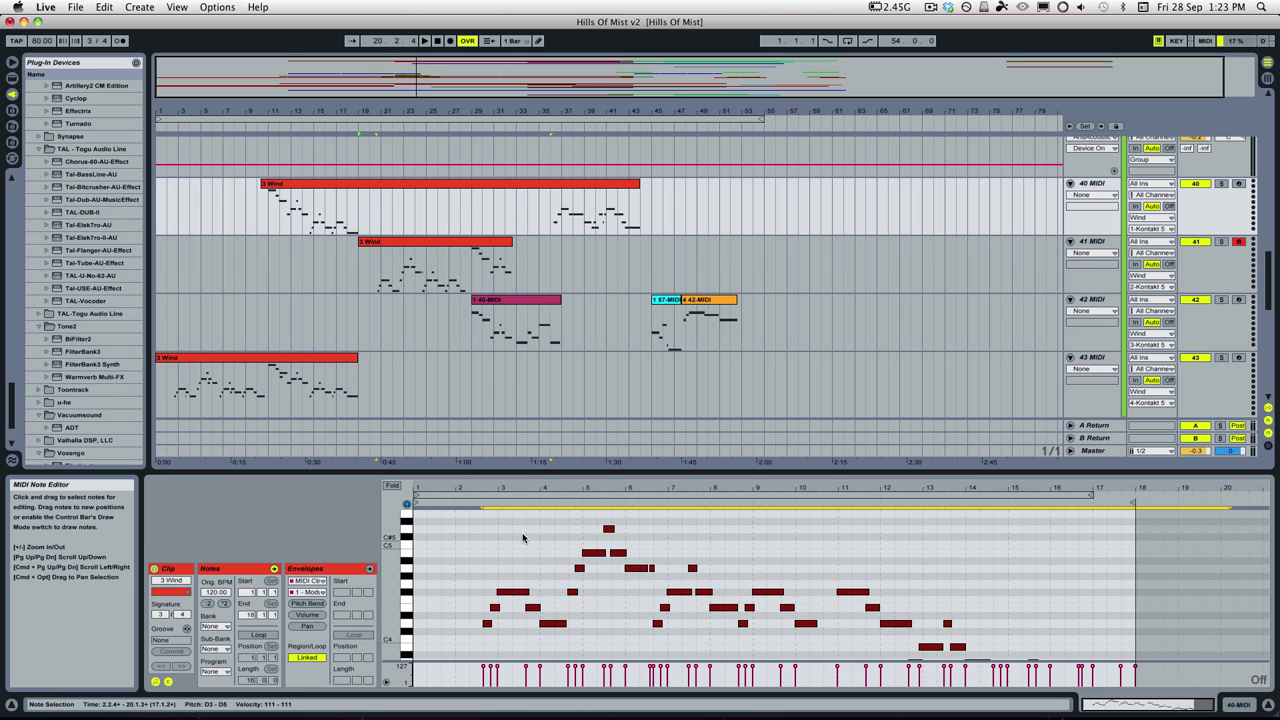
pyautogui.hotkey('shift', 'Up')
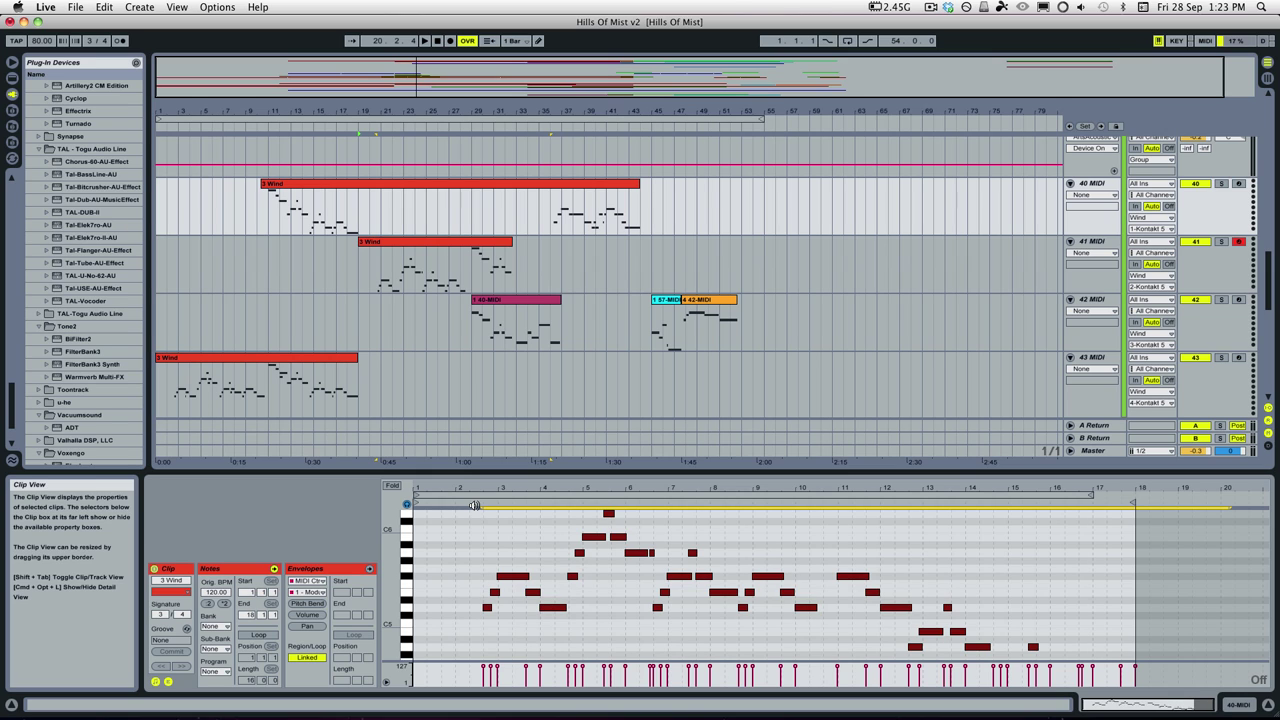
pyautogui.press('space')
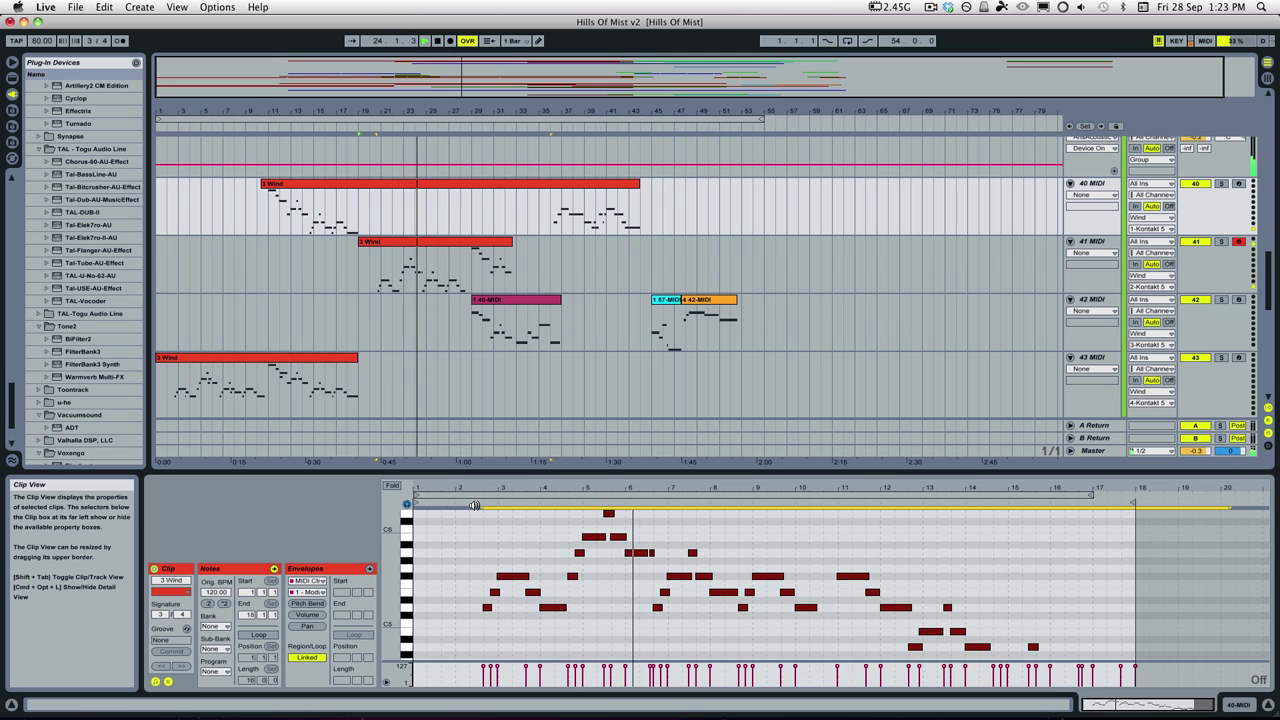
pyautogui.scroll(-2, 474, 505)
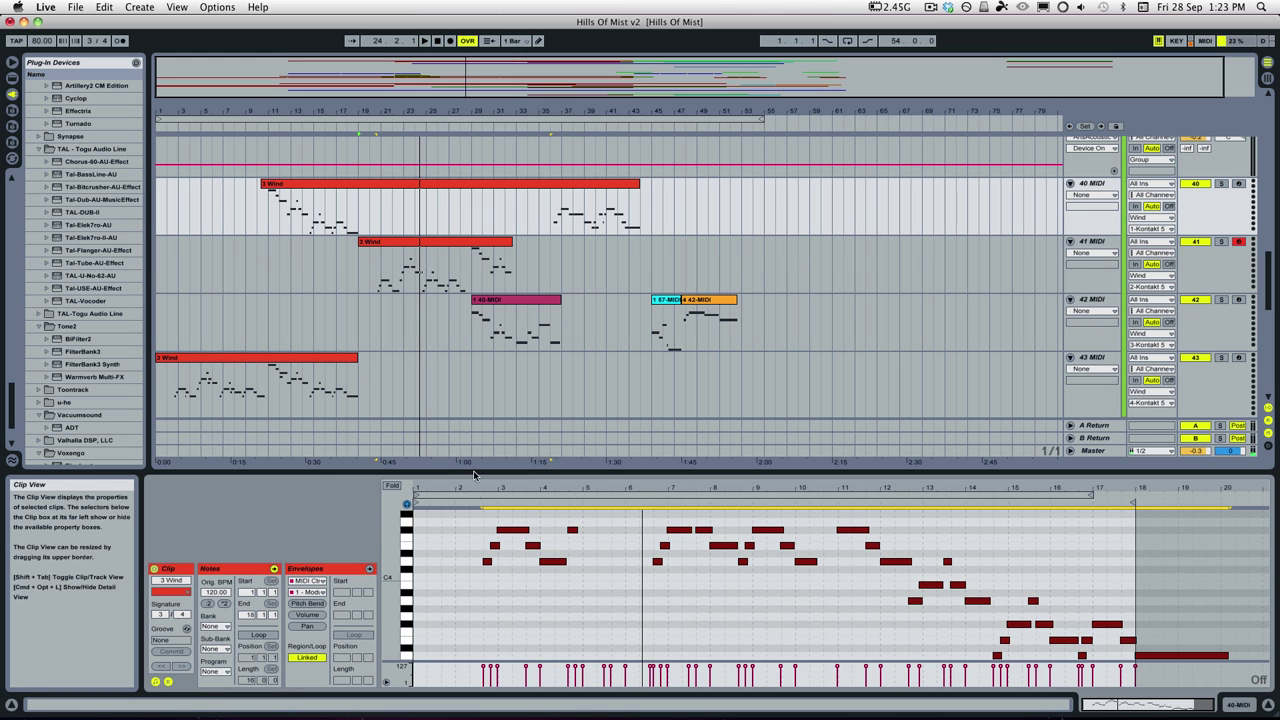
# Look over the parts on Wind tracks 40 to 46, setting the insert marker at 20.1.1 on track 42.
pyautogui.click(476, 372)
pyautogui.scroll(3, 476, 372)
pyautogui.scroll(-2, 417, 336)
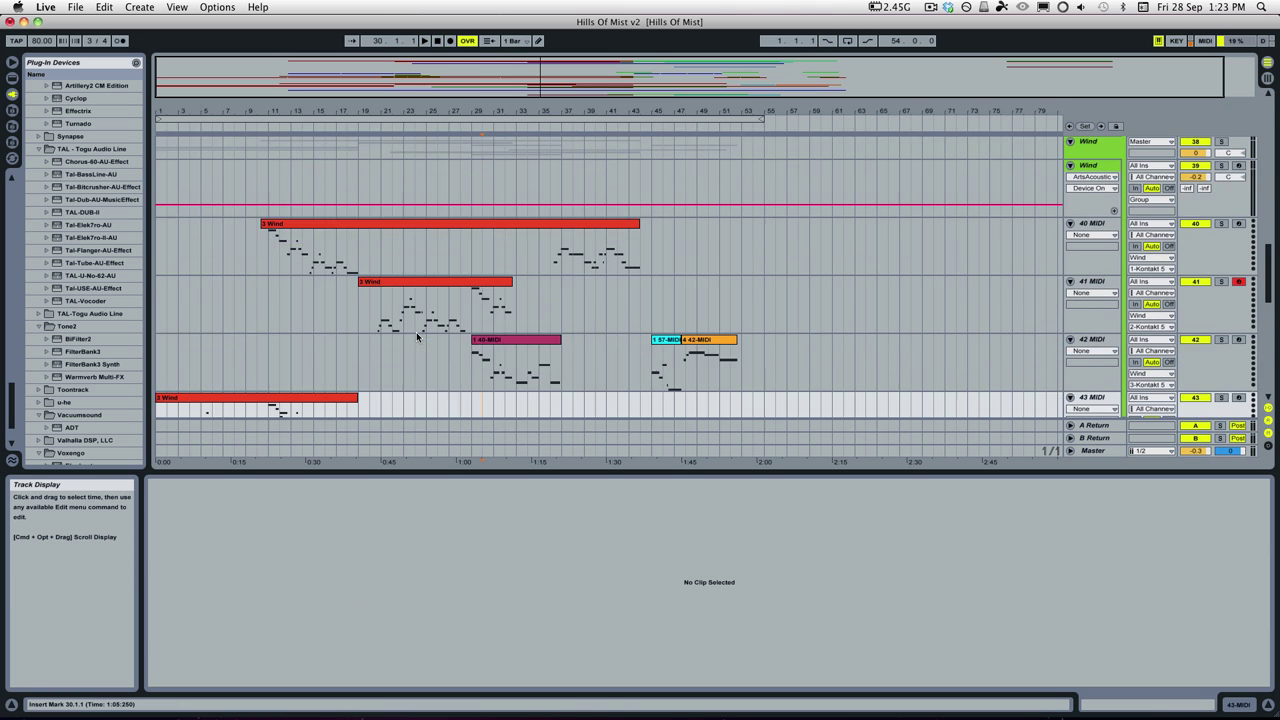
pyautogui.scroll(-2, 416, 332)
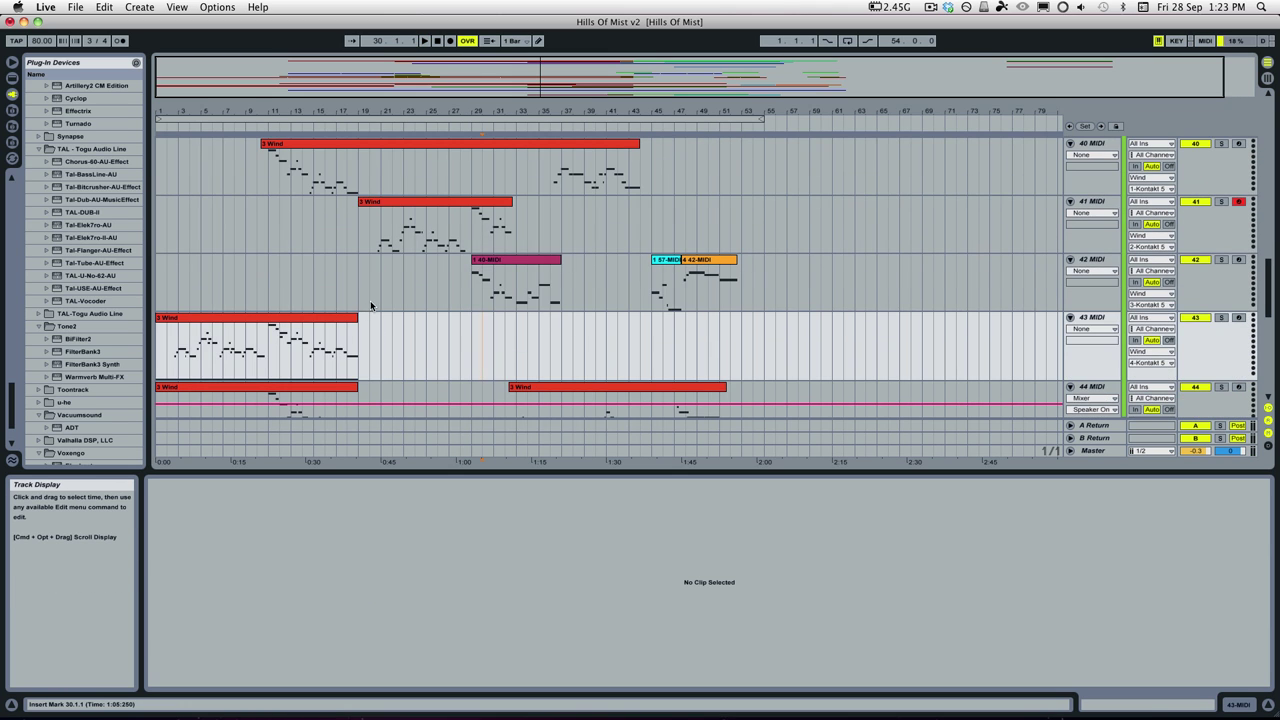
pyautogui.click(370, 303)
pyautogui.scroll(-3, 530, 340)
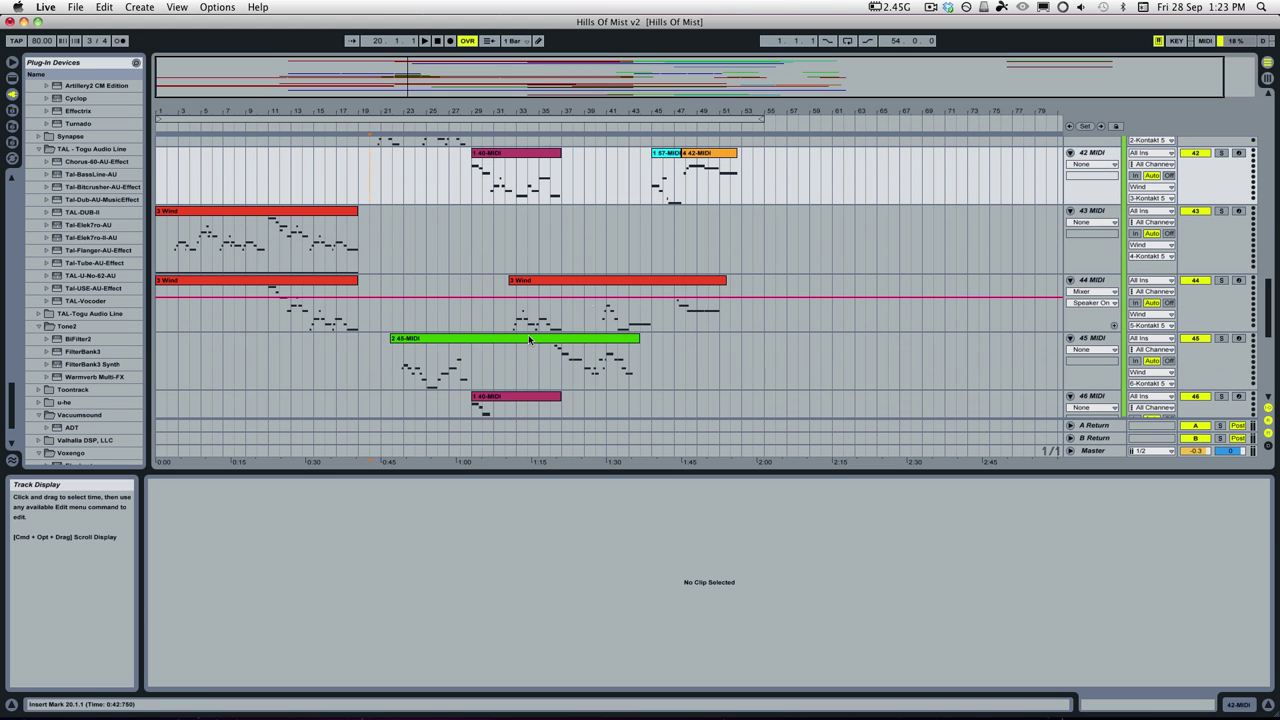
# Open the 45-MIDI clip on track 45, and examine the 13 Irish Flute patch in Wind track 39's Kontakt 5.
pyautogui.click(520, 354)
pyautogui.scroll(5, 952, 366)
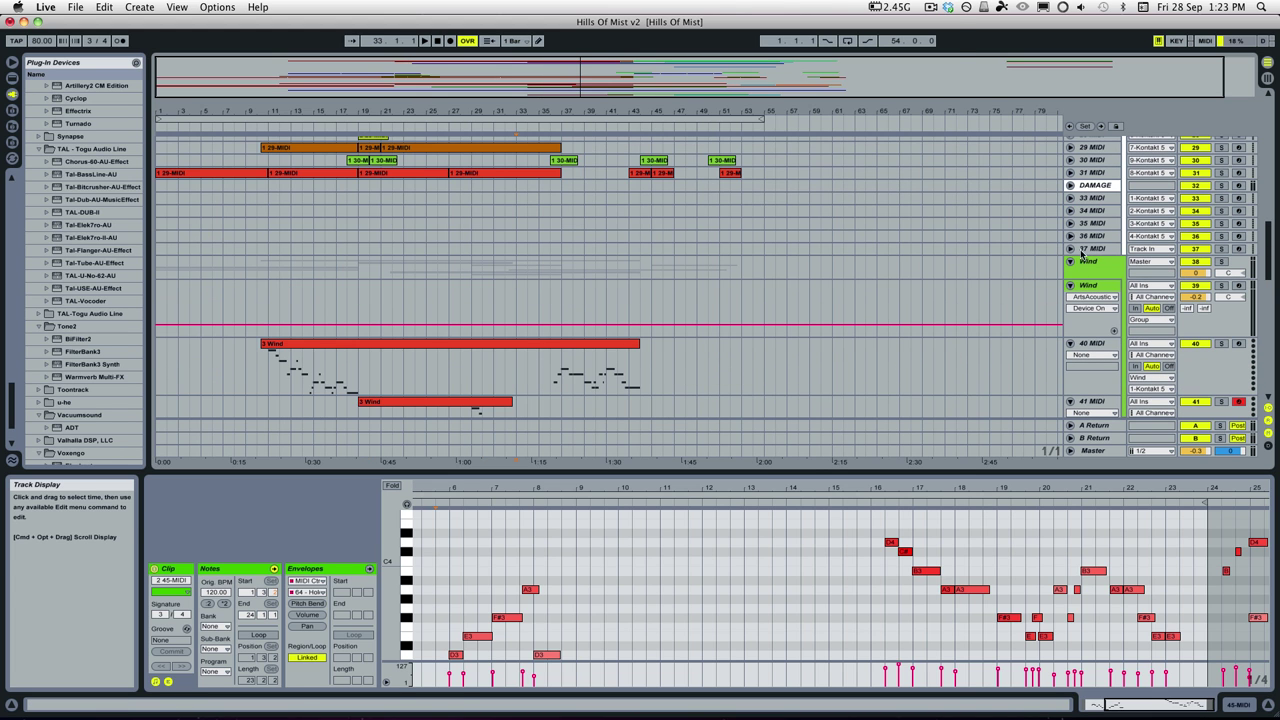
pyautogui.click(1097, 287)
pyautogui.scroll(-5, 643, 331)
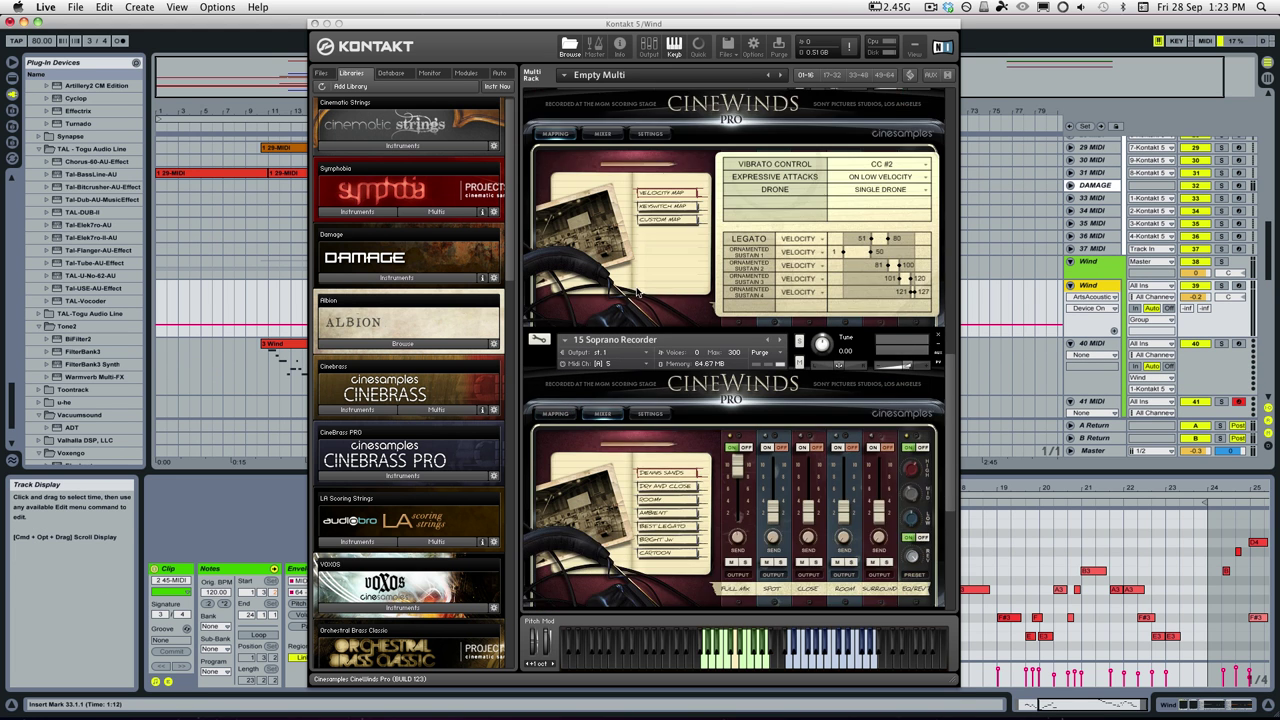
pyautogui.scroll(-3, 643, 331)
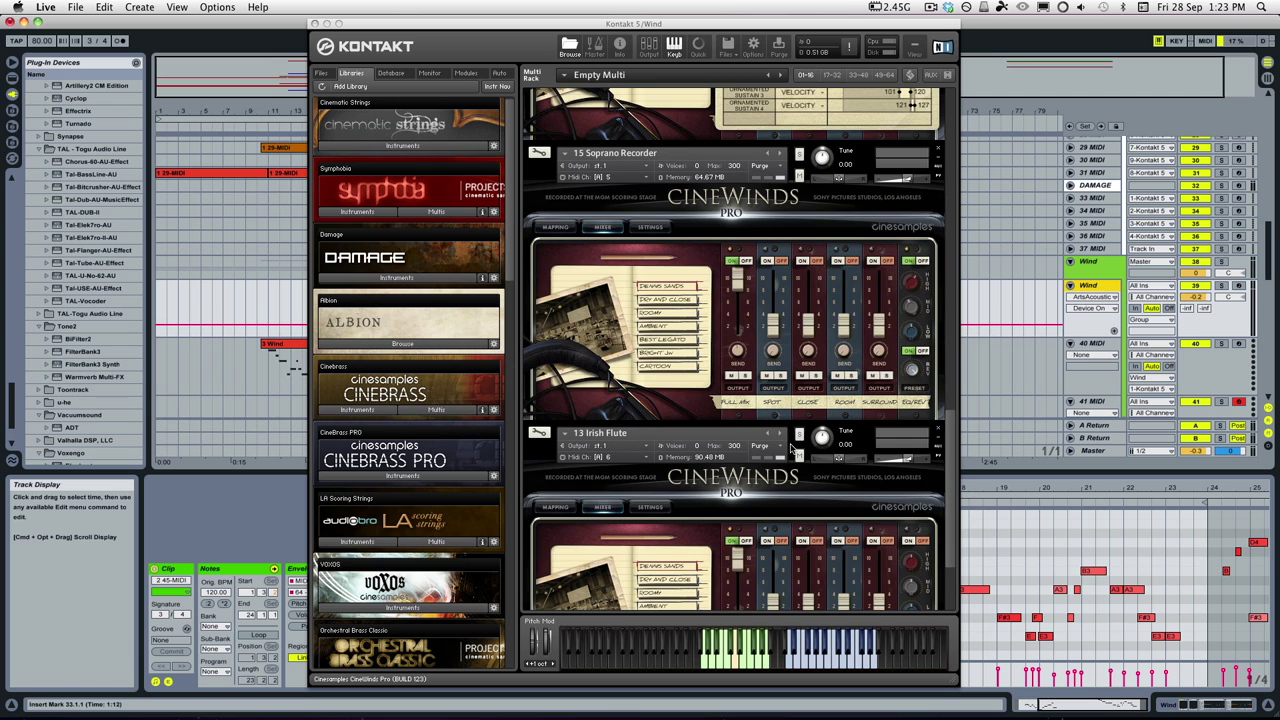
pyautogui.scroll(-10, 1247, 254)
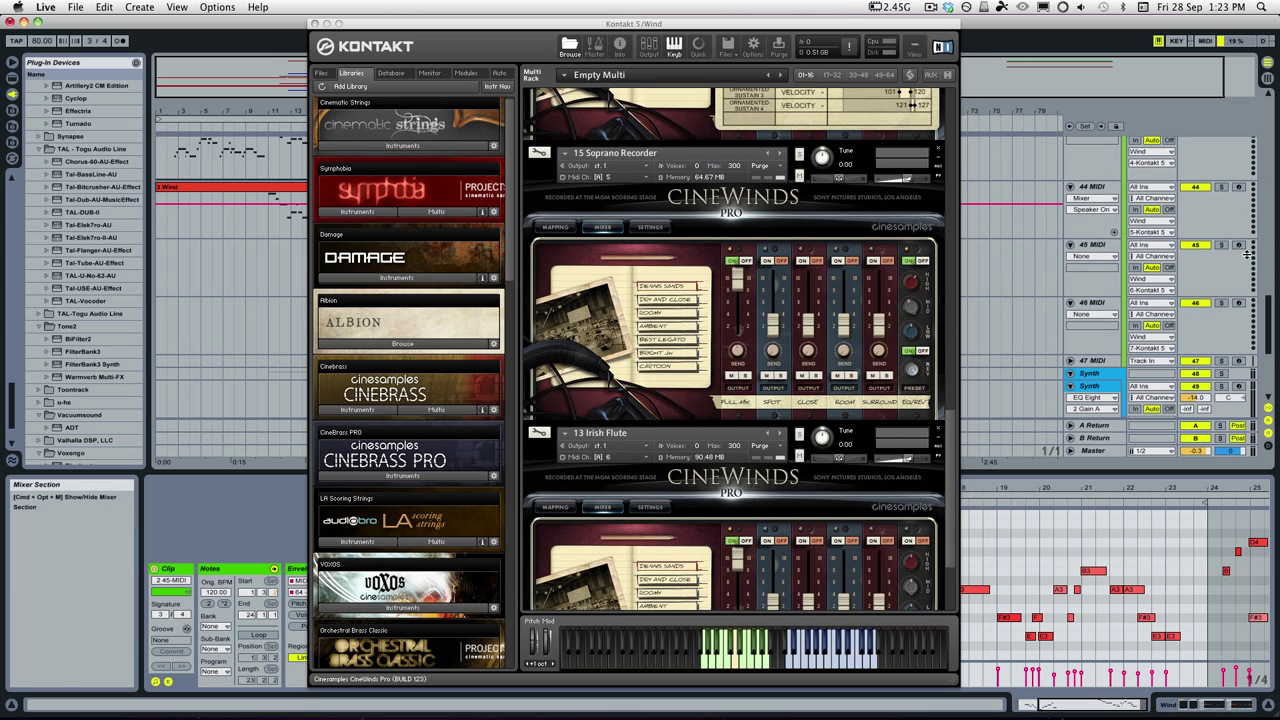
# Arm track 45 for recording to play its 13 Irish Flute patch live.
pyautogui.click(1239, 245)
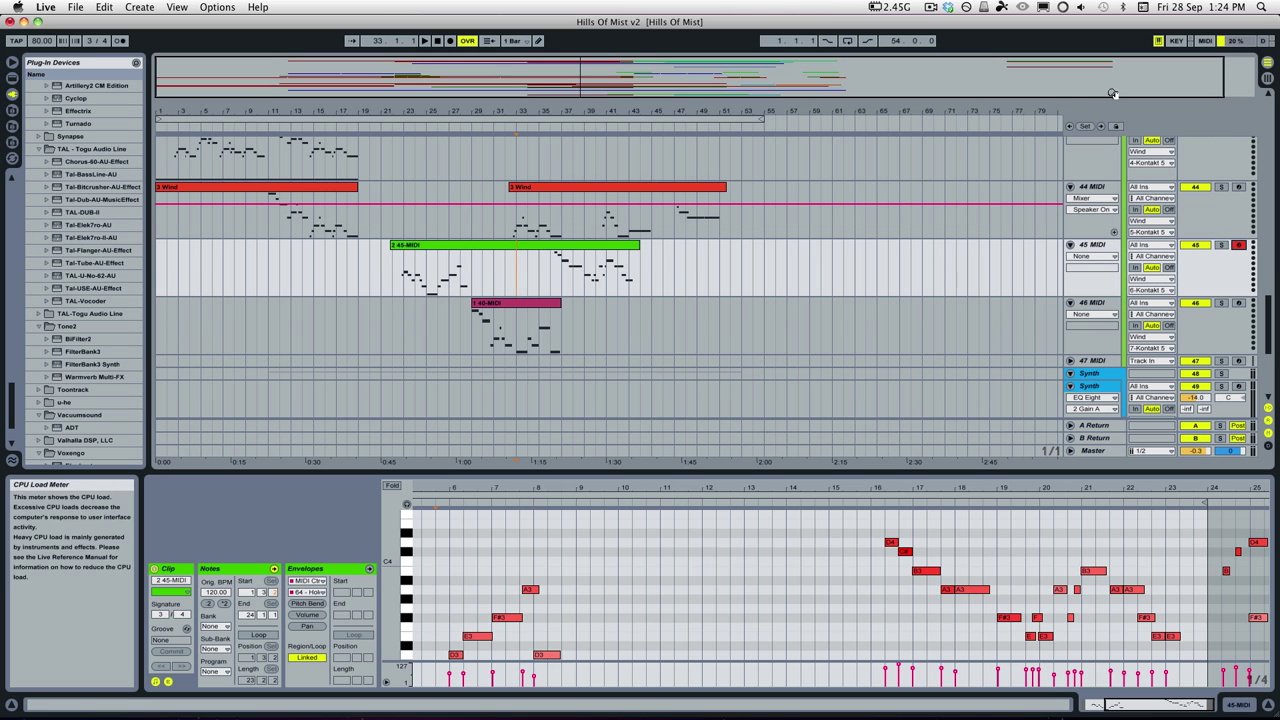
pyautogui.scroll(3, 905, 262)
pyautogui.scroll(-3, 912, 268)
pyautogui.scroll(1, 557, 243)
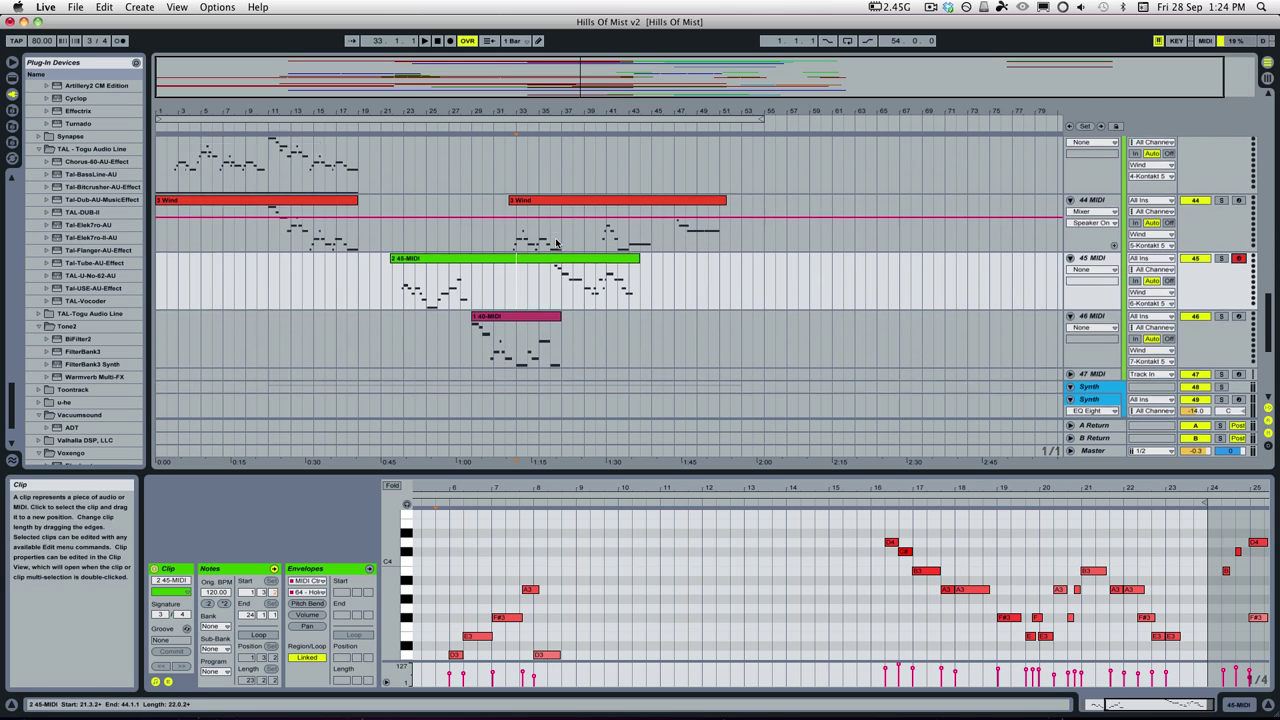
# Play the arrangement from 22.1.1 and look over the wind parts on tracks 40 to 46.
pyautogui.scroll(2, 557, 243)
pyautogui.scroll(6, 390, 315)
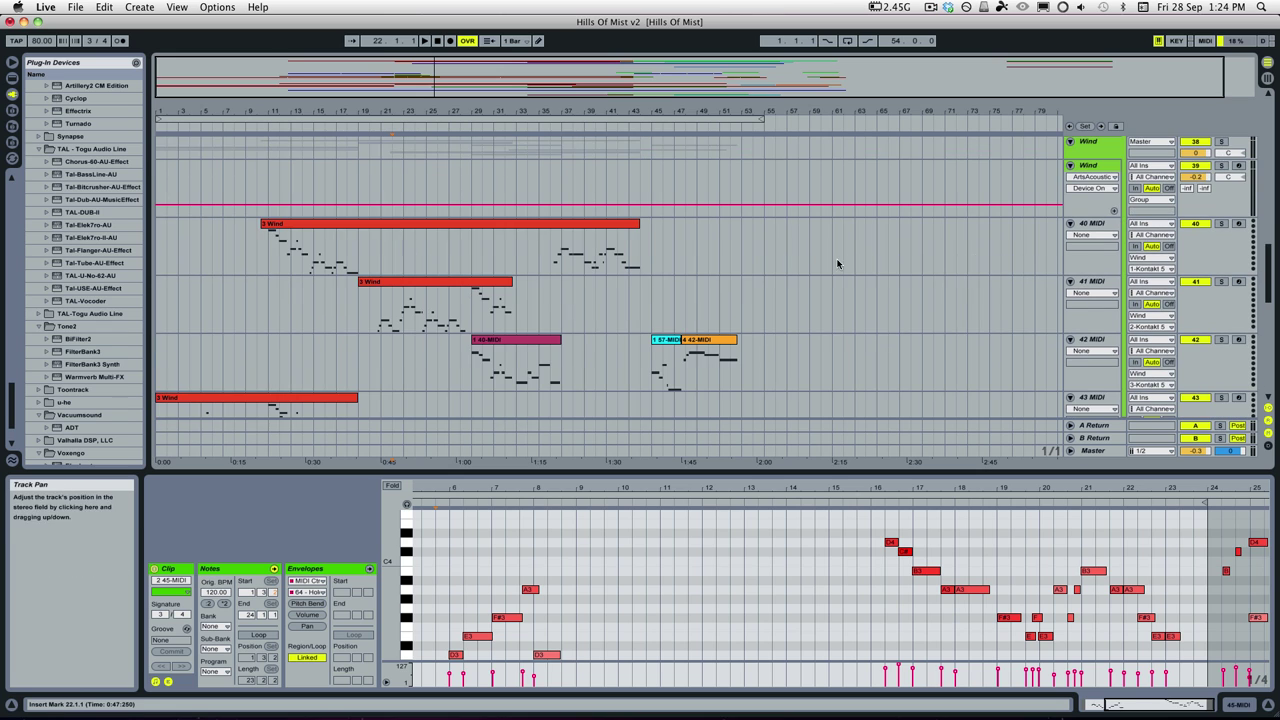
pyautogui.scroll(-6, 443, 329)
pyautogui.press('space')
pyautogui.scroll(2, 395, 291)
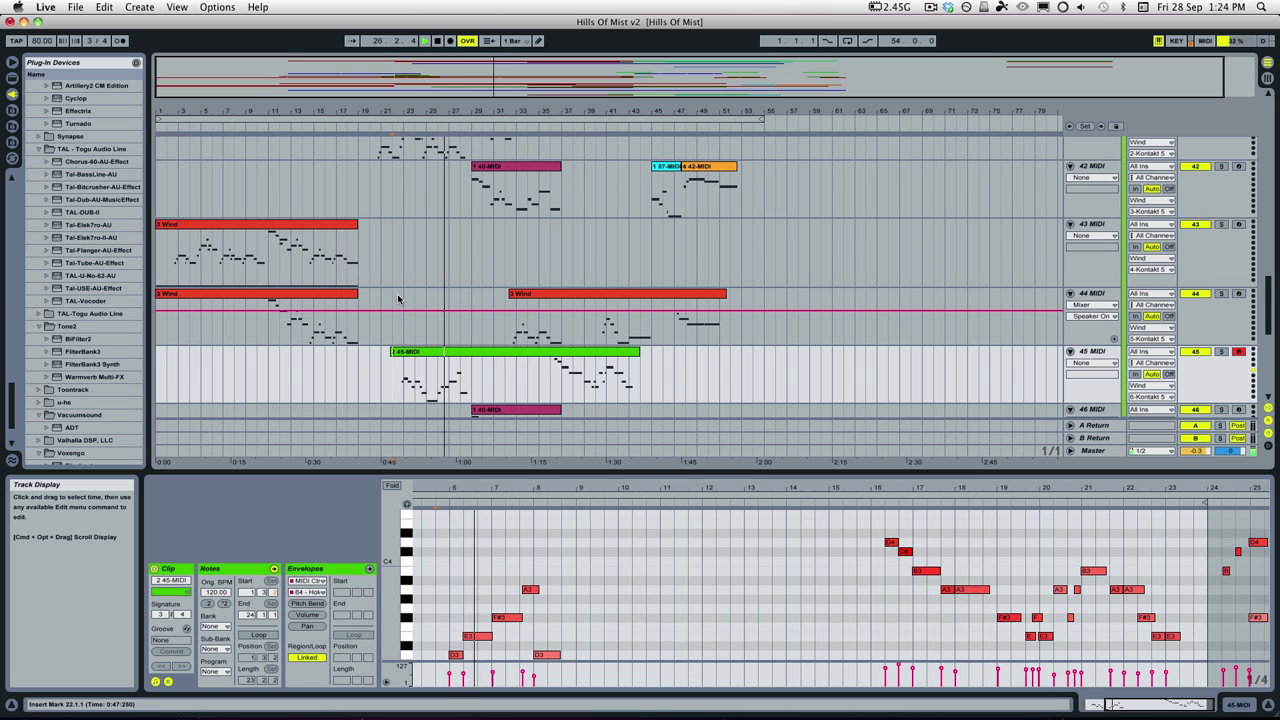
pyautogui.scroll(1, 500, 295)
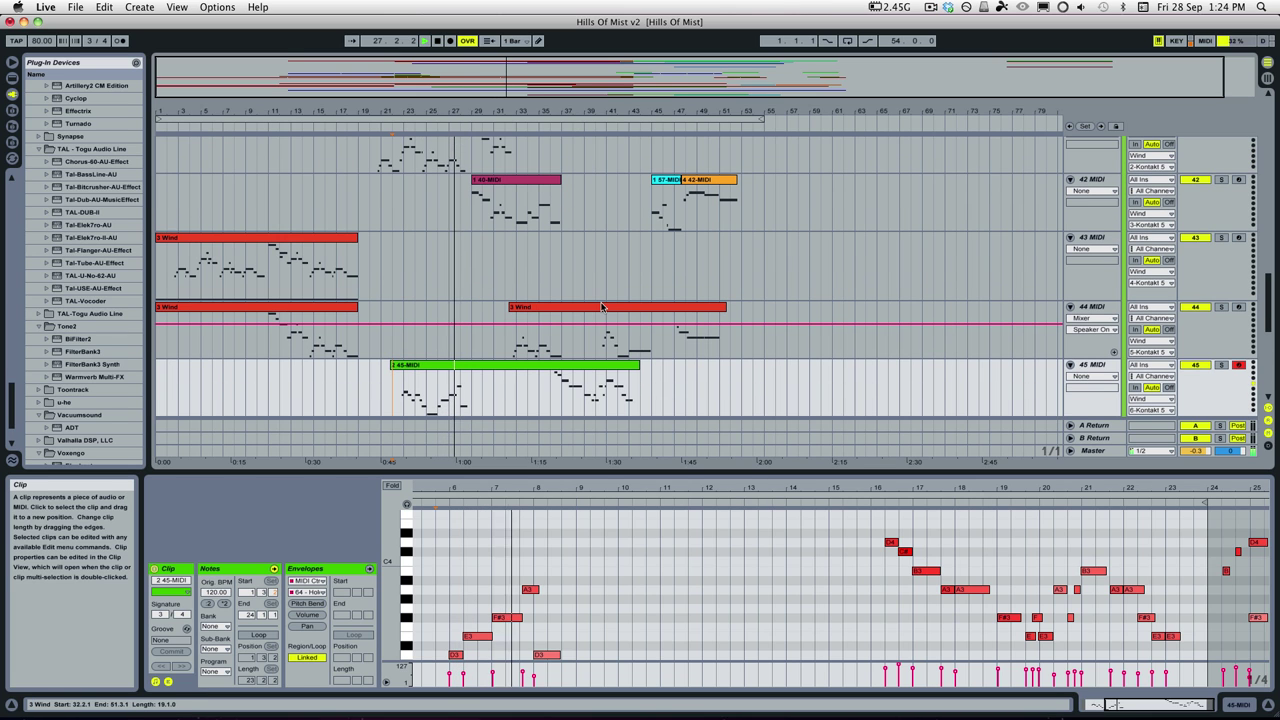
# Solo Wind track 39, close its Kontakt 5 window, and play the wind parts from 22.1.1.
pyautogui.scroll(10, 766, 277)
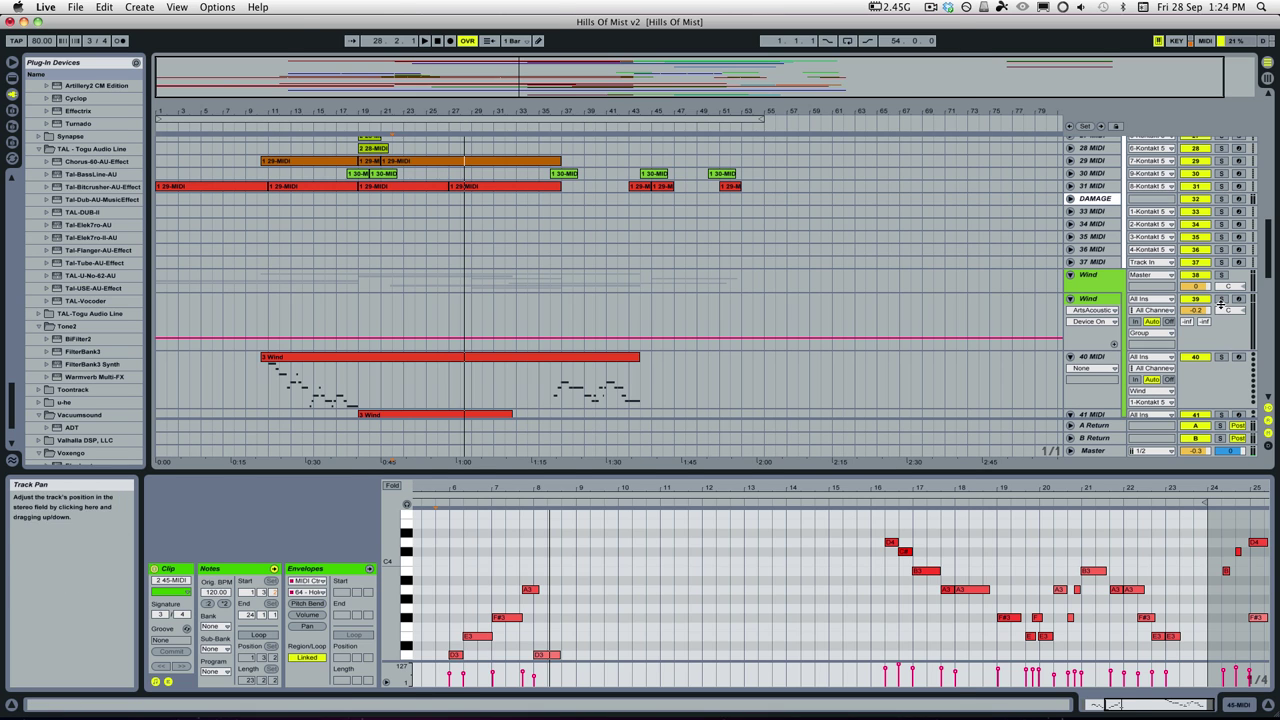
pyautogui.click(1220, 302)
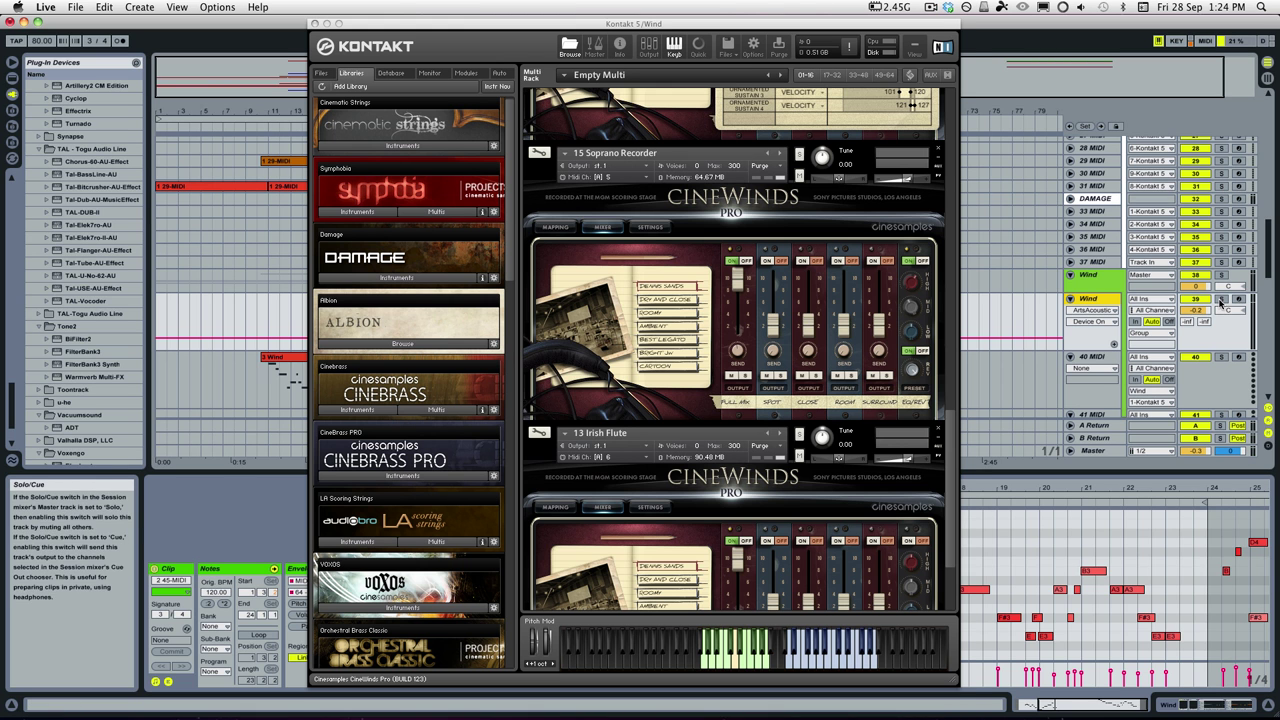
pyautogui.click(315, 22)
pyautogui.scroll(-10, 406, 204)
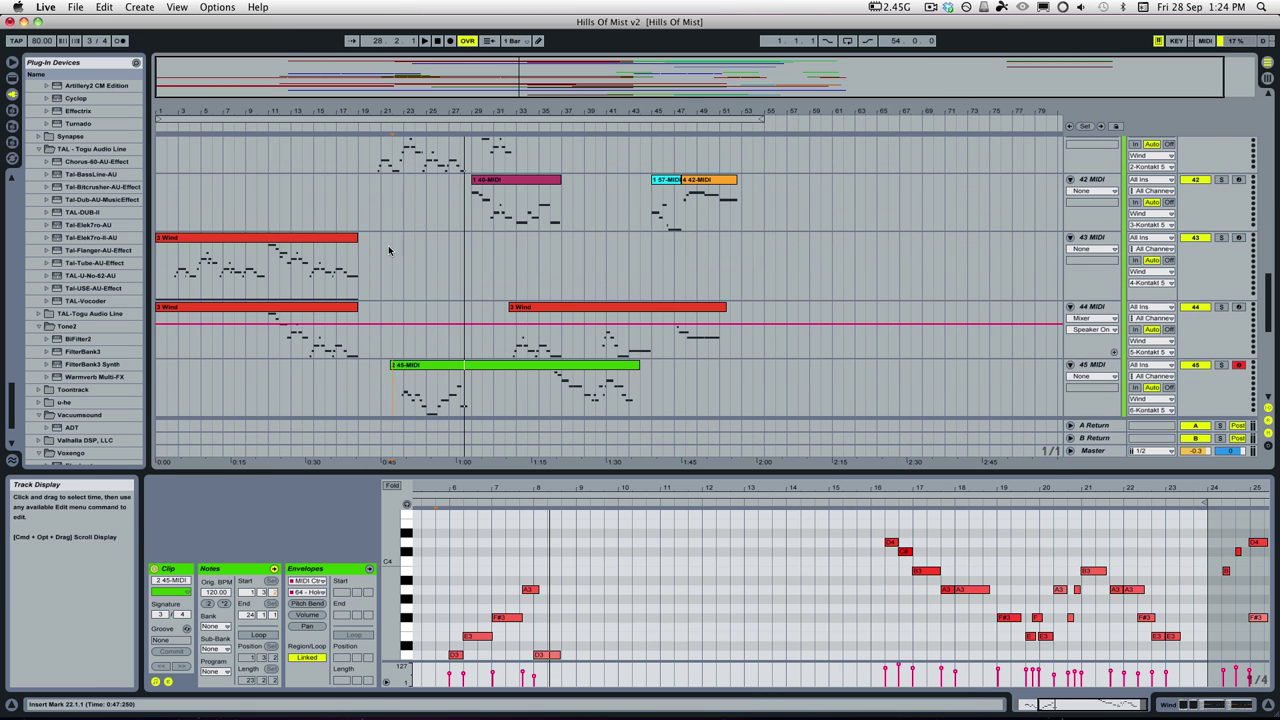
pyautogui.click(393, 249)
pyautogui.press('space')
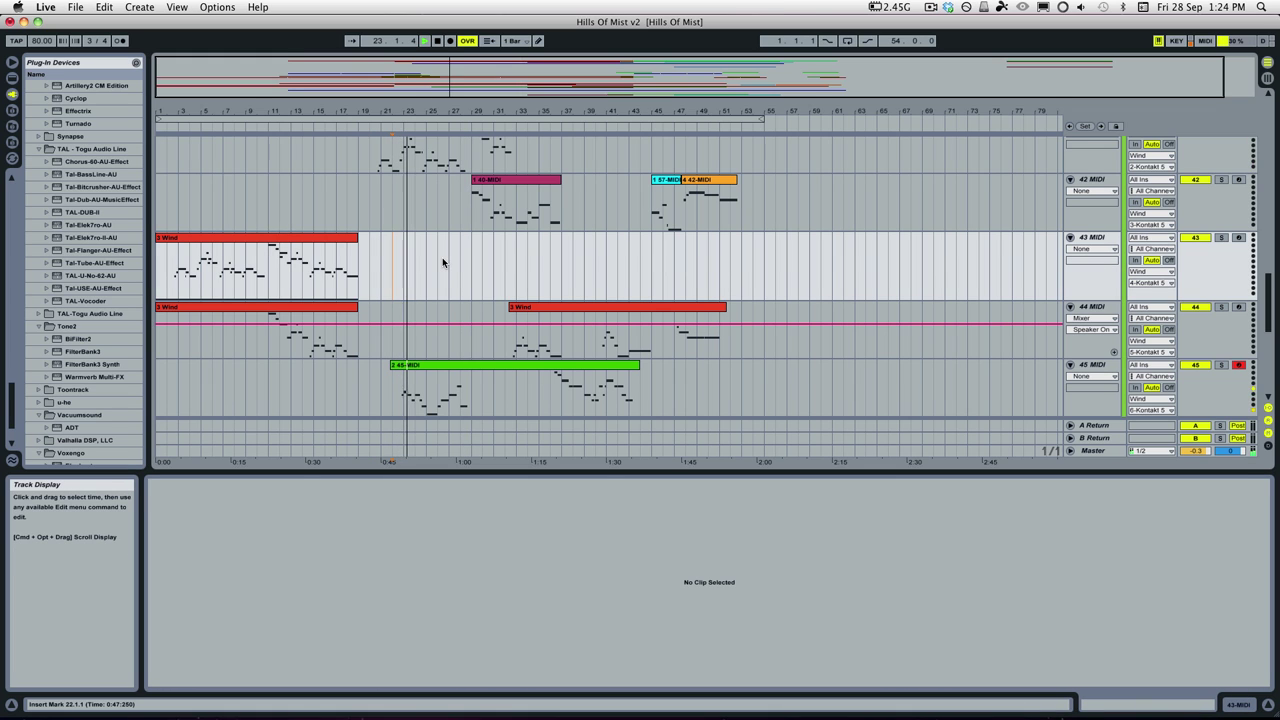
# Open the 45-MIDI clip on track 45, follow its opening bars during playback, and stop.
pyautogui.click(437, 366)
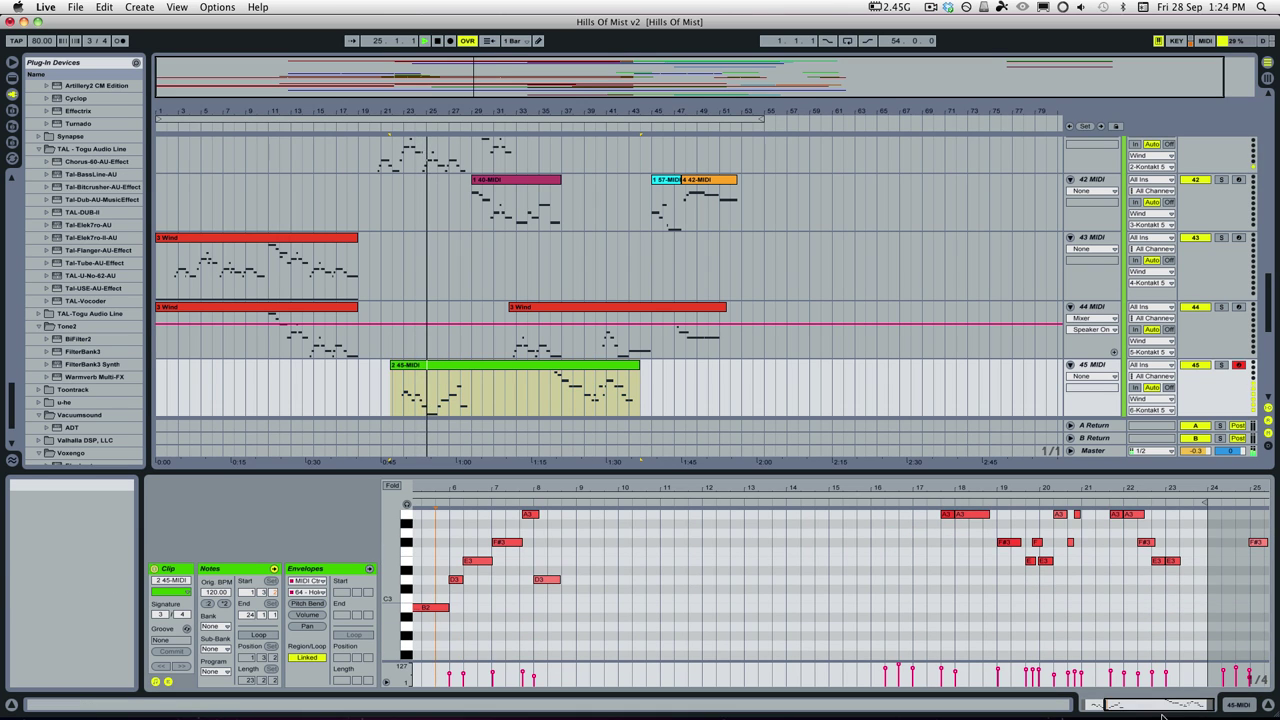
pyautogui.hscroll(-5, 1102, 608)
pyautogui.scroll(3, 1102, 608)
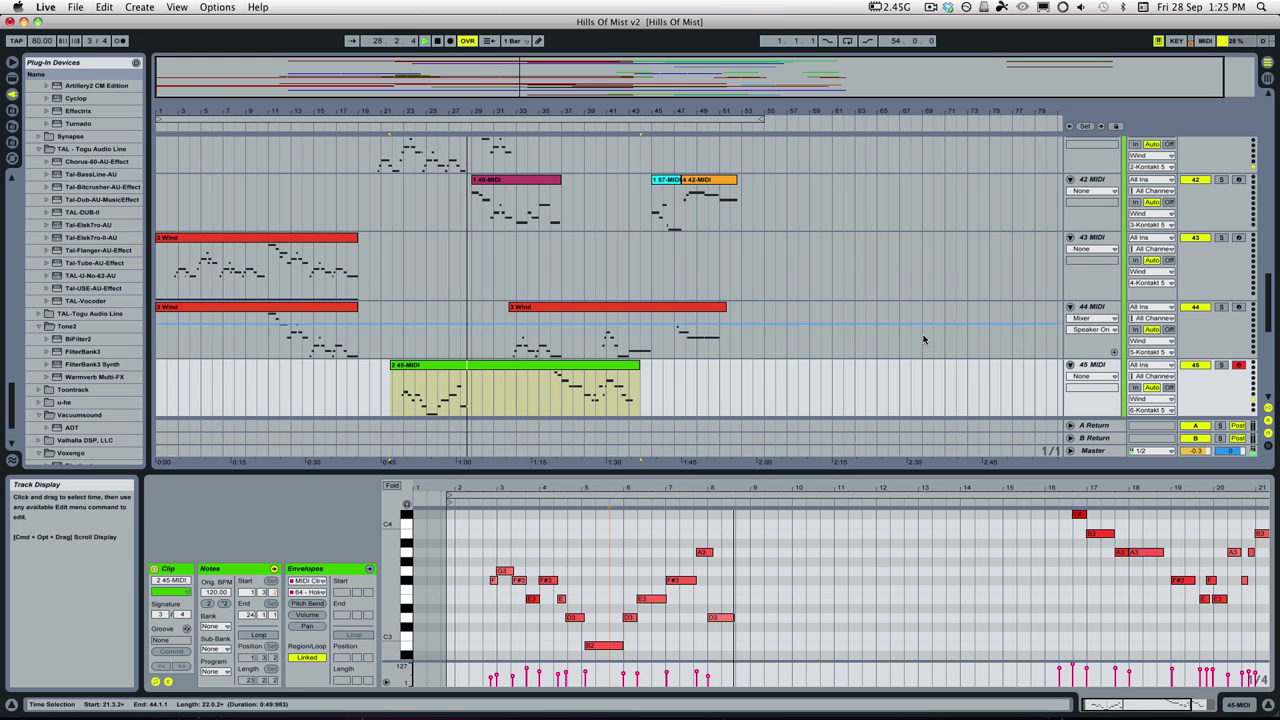
pyautogui.press('space')
# Set the insert marker at 22.1.1 on track 42 and briefly play the soloed winds.
pyautogui.scroll(10, 918, 320)
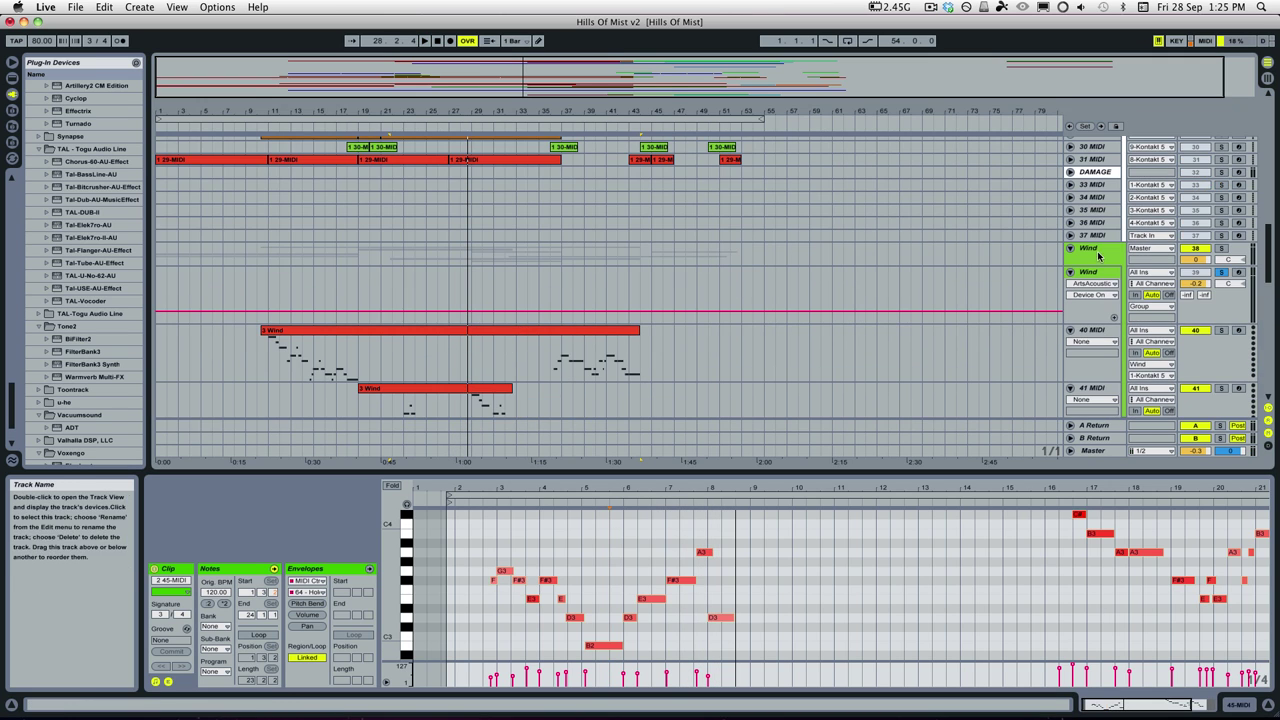
pyautogui.scroll(-8, 702, 287)
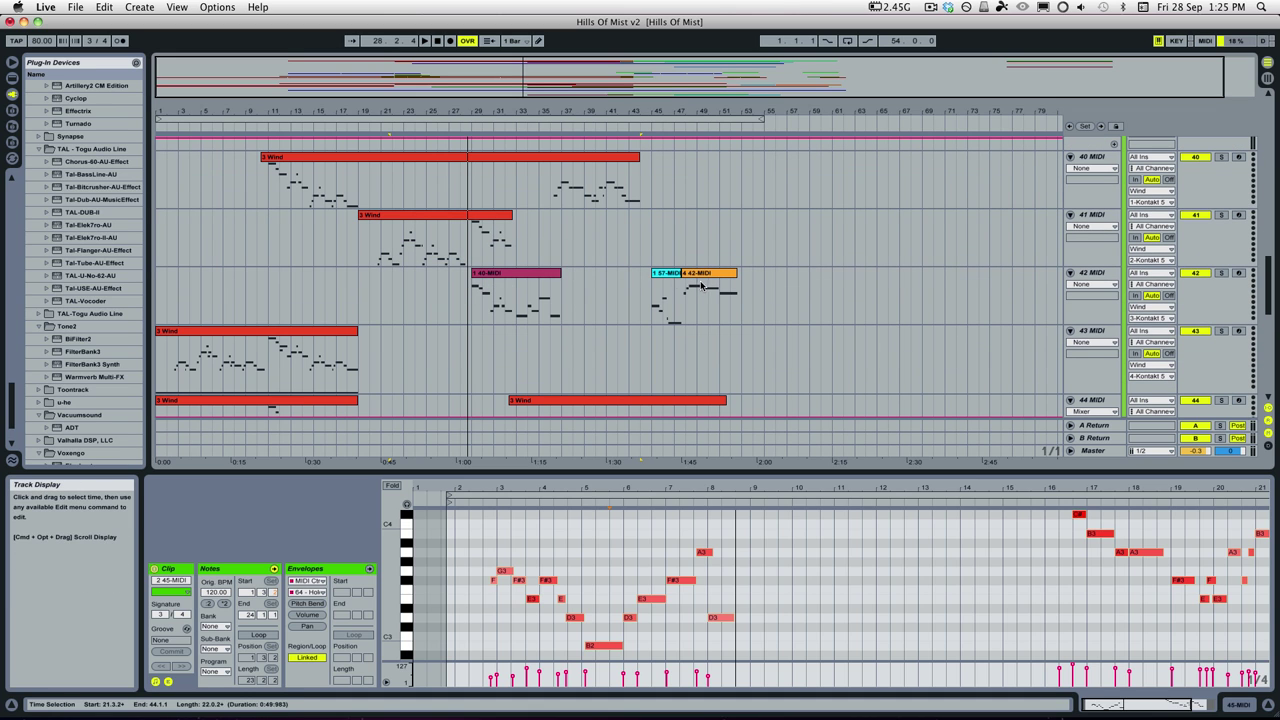
pyautogui.click(395, 293)
pyautogui.scroll(-1, 503, 297)
pyautogui.press('space')
pyautogui.scroll(10, 894, 317)
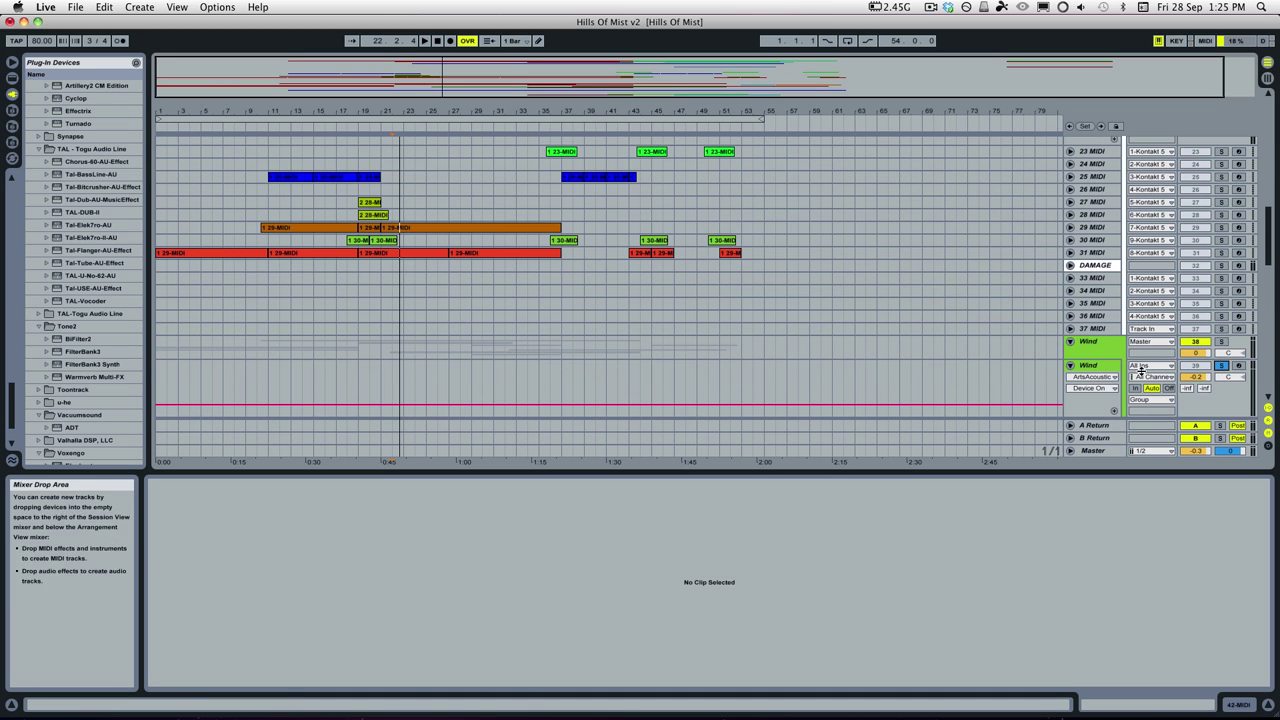
# Show the device chain of Wind track 39 and replay the soloed wind parts from 22.1.1.
pyautogui.click(1219, 365)
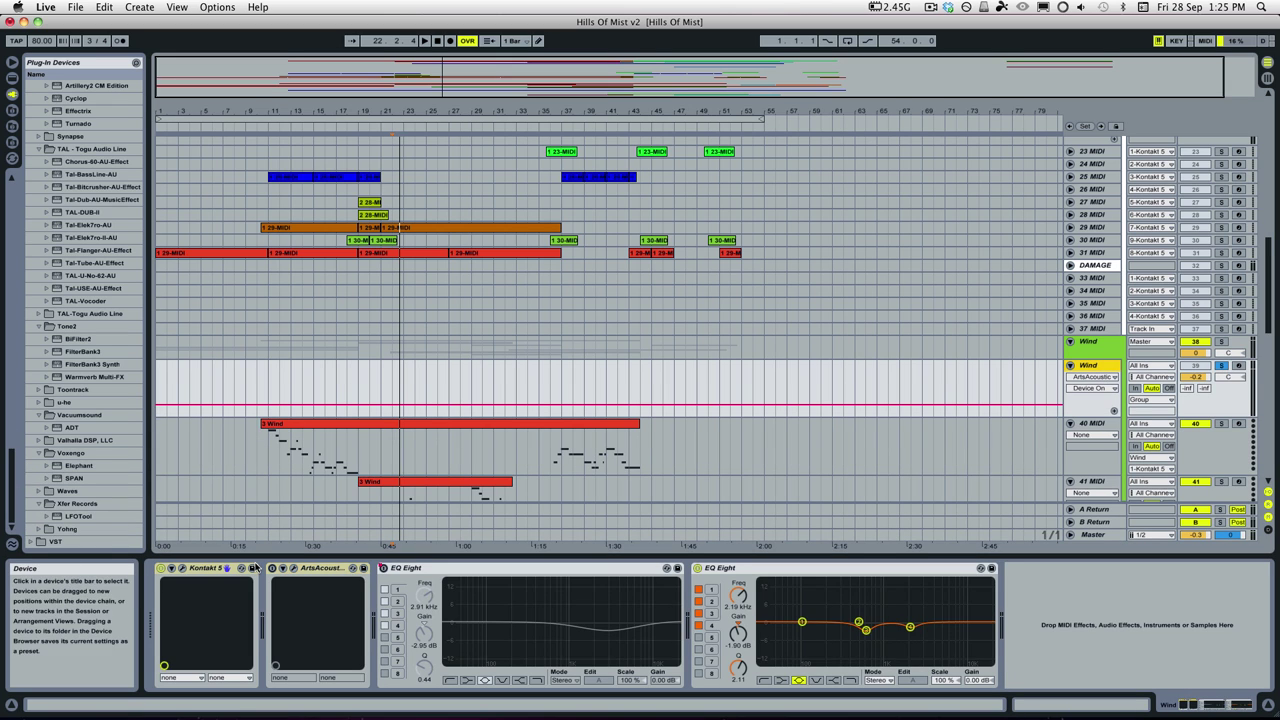
pyautogui.scroll(-10, 403, 428)
pyautogui.press('space')
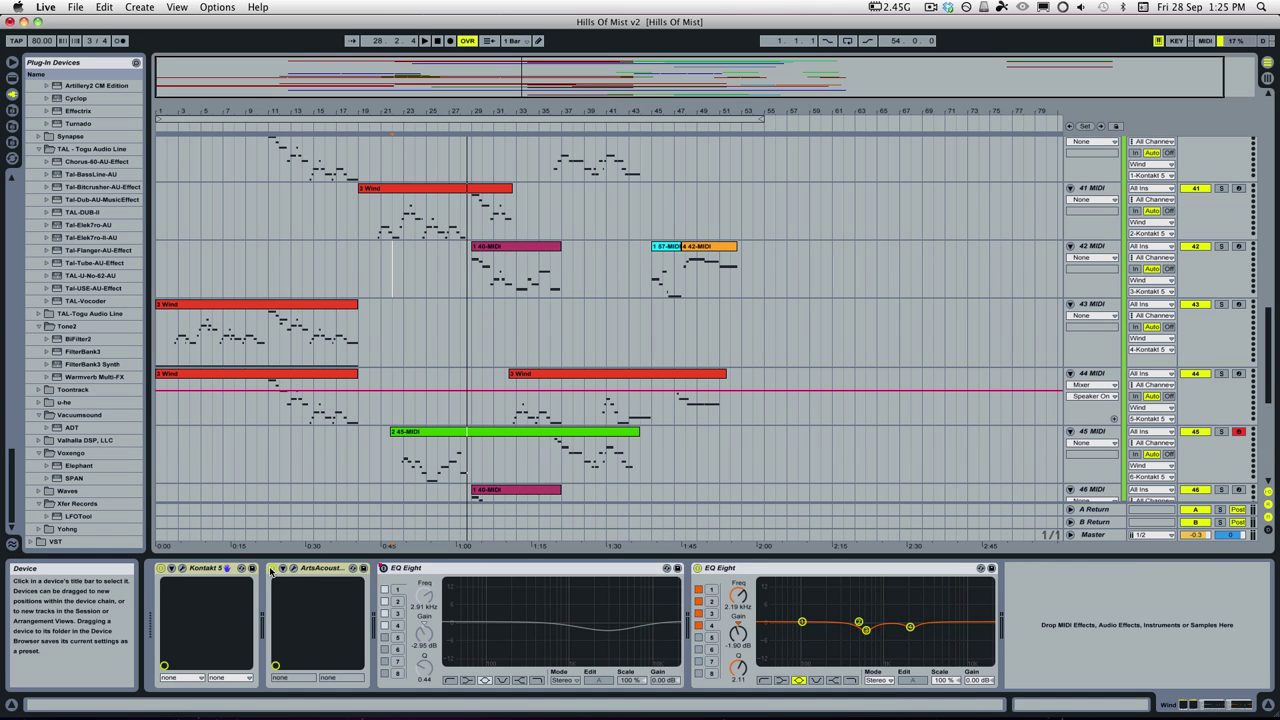
pyautogui.scroll(5, 437, 398)
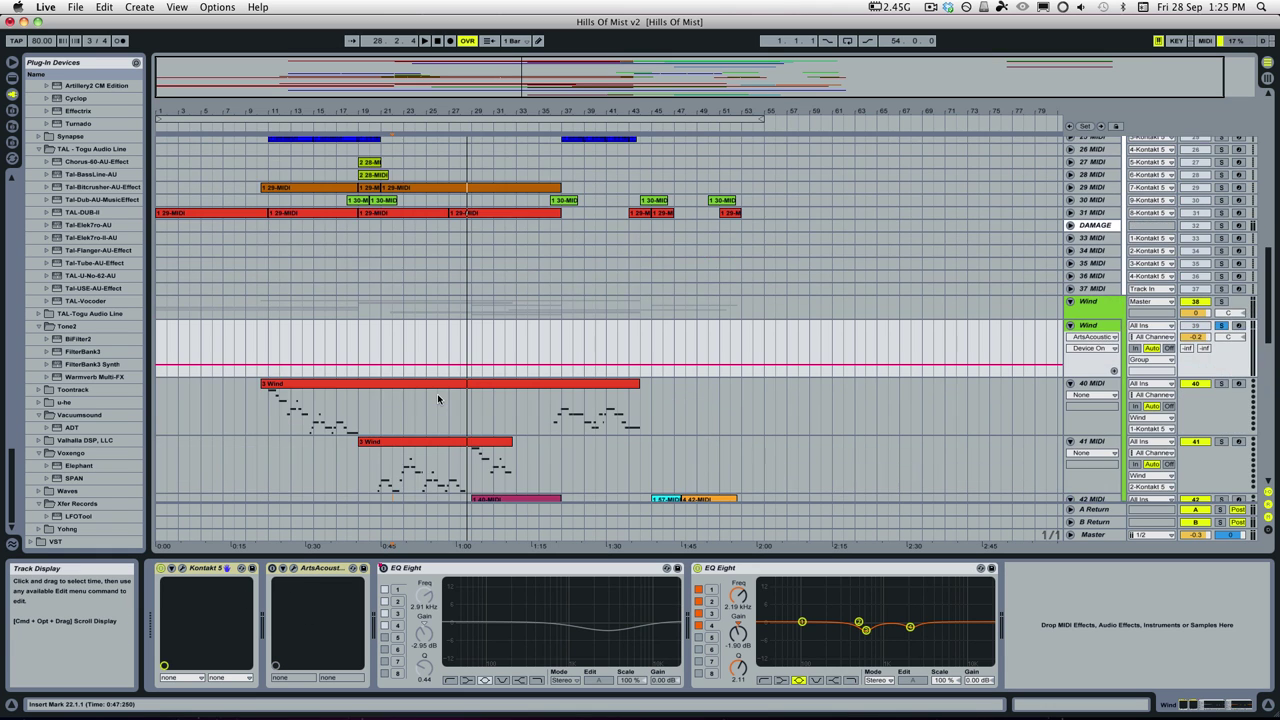
pyautogui.scroll(-10, 437, 398)
pyautogui.scroll(2, 463, 333)
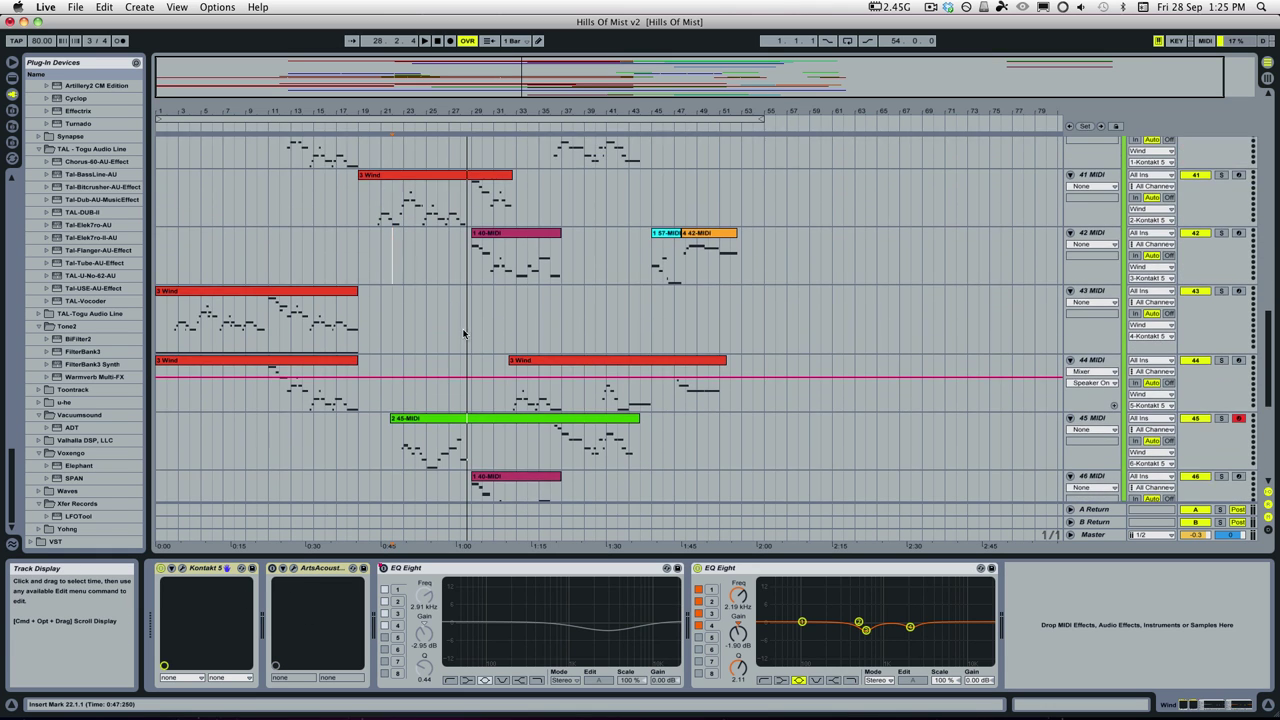
# Examine the Wind clip's phrases on track 43 from 2.1.1, selecting the passage from 11.1.1 to 19.1.1.
pyautogui.click(167, 330)
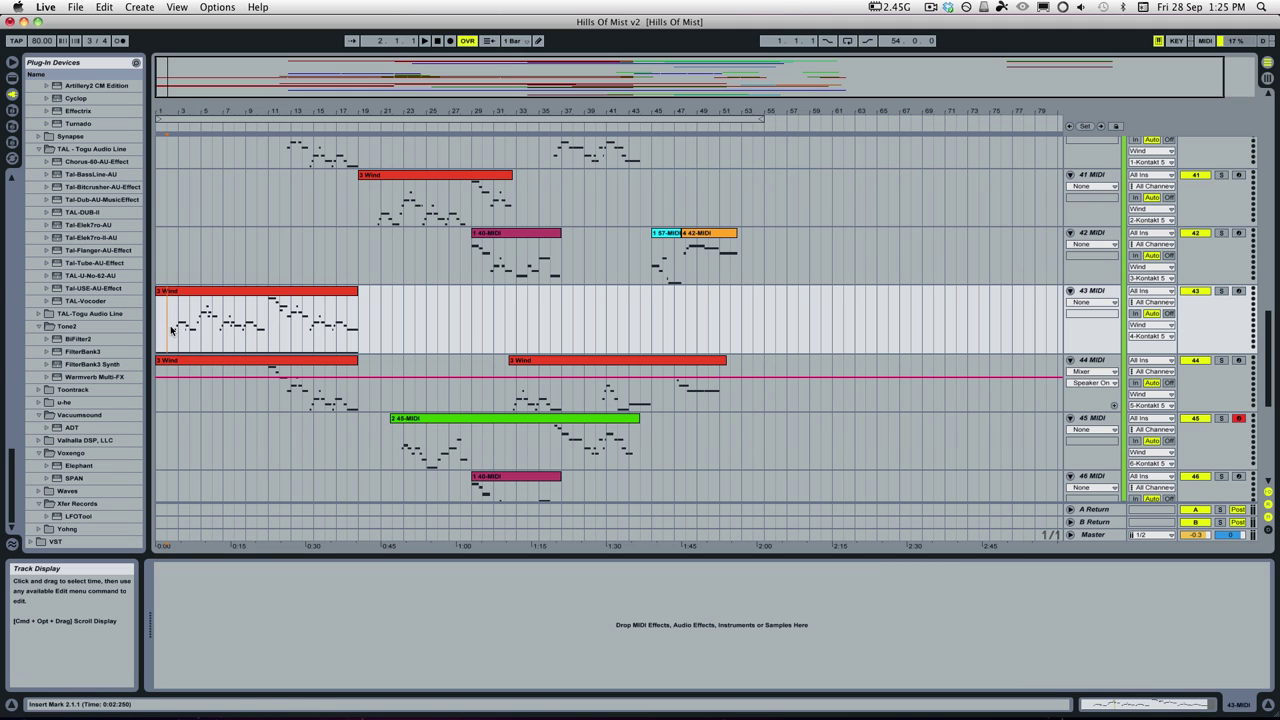
pyautogui.moveTo(171, 330); pyautogui.dragTo(354, 328)
pyautogui.click(270, 322)
pyautogui.click(167, 335)
pyautogui.moveTo(167, 335); pyautogui.dragTo(362, 335)
pyautogui.click(270, 335)
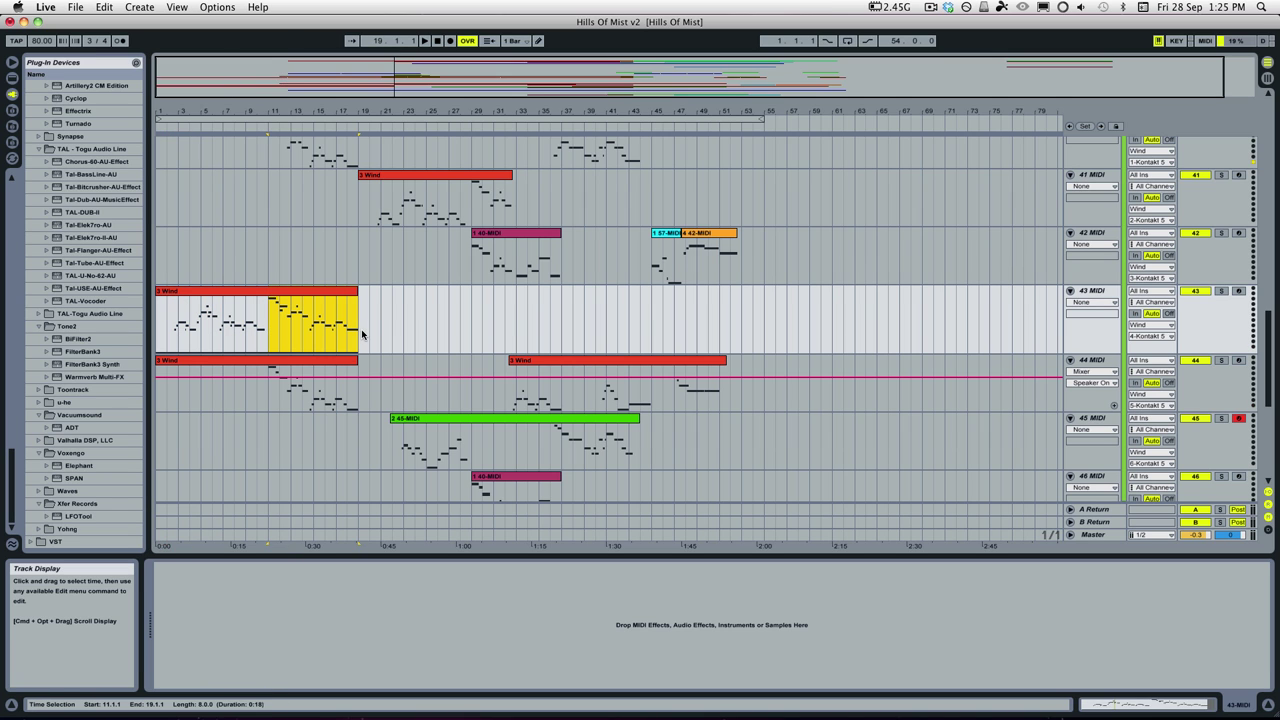
# Remove the solo from Wind track 39 and play from 29.1.1 on track 41.
pyautogui.click(467, 310)
pyautogui.scroll(2, 464, 300)
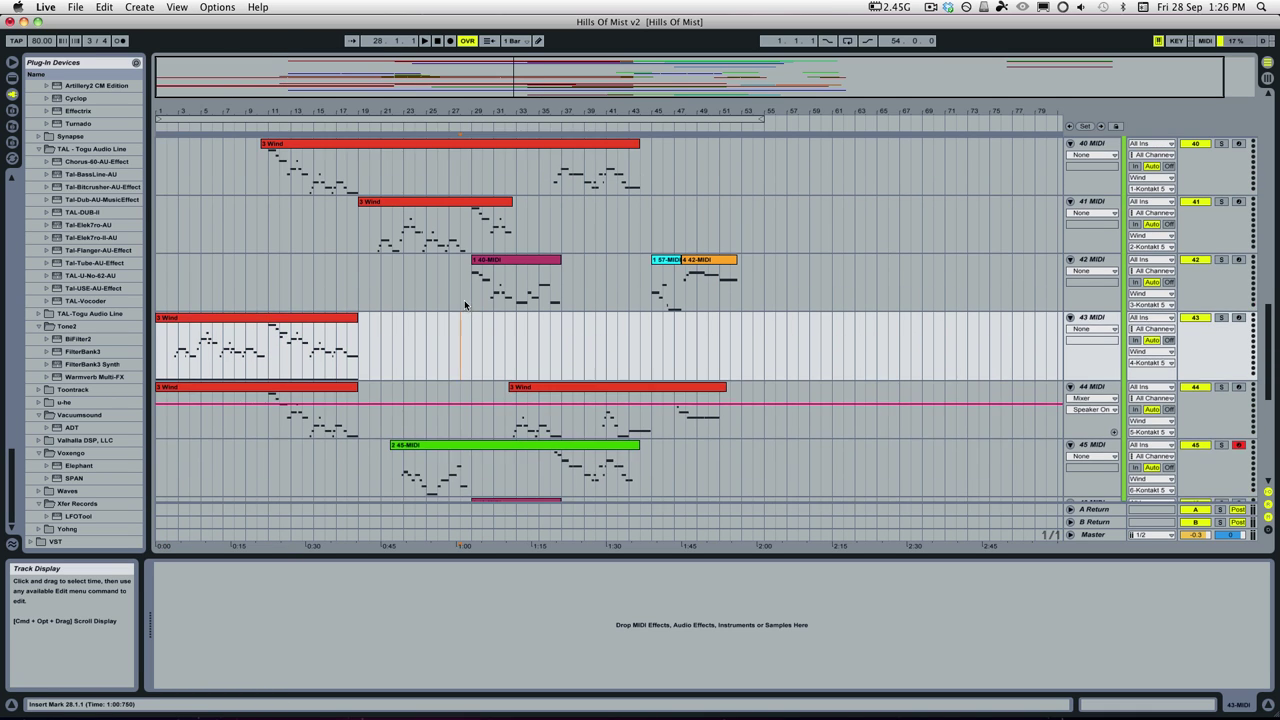
pyautogui.scroll(1, 464, 300)
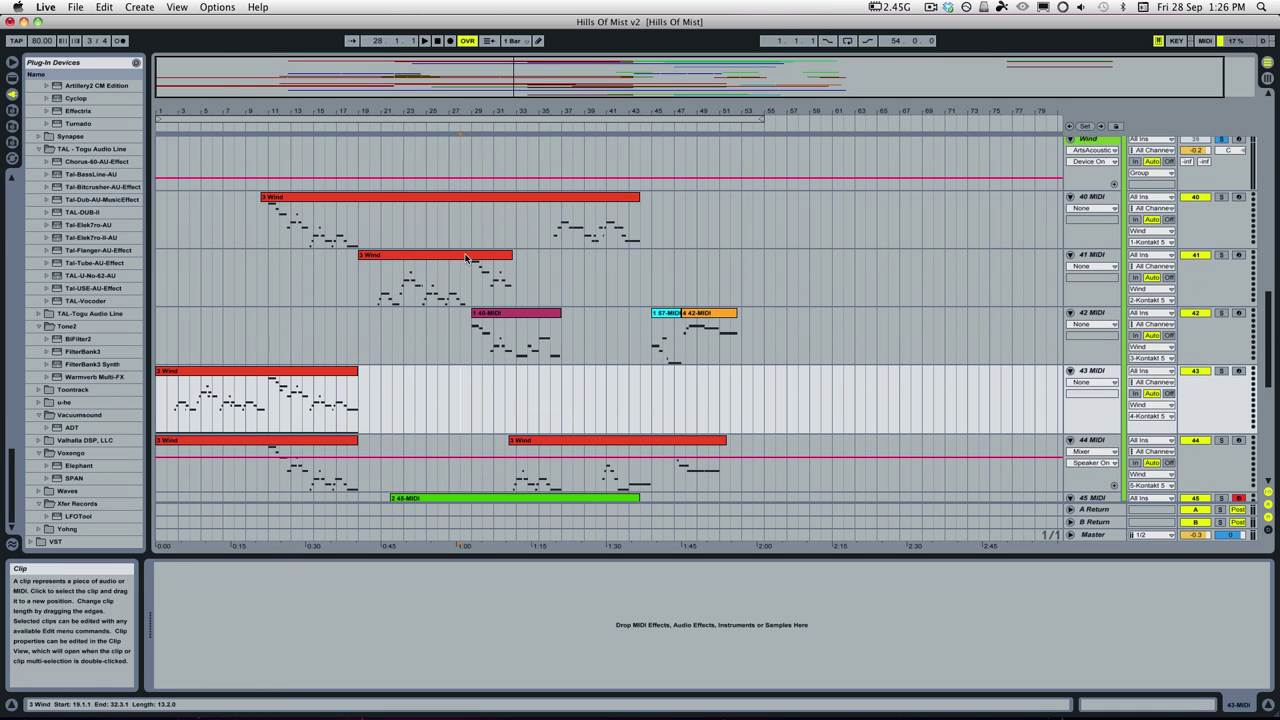
pyautogui.click(500, 284)
pyautogui.click(469, 280)
pyautogui.press('space')
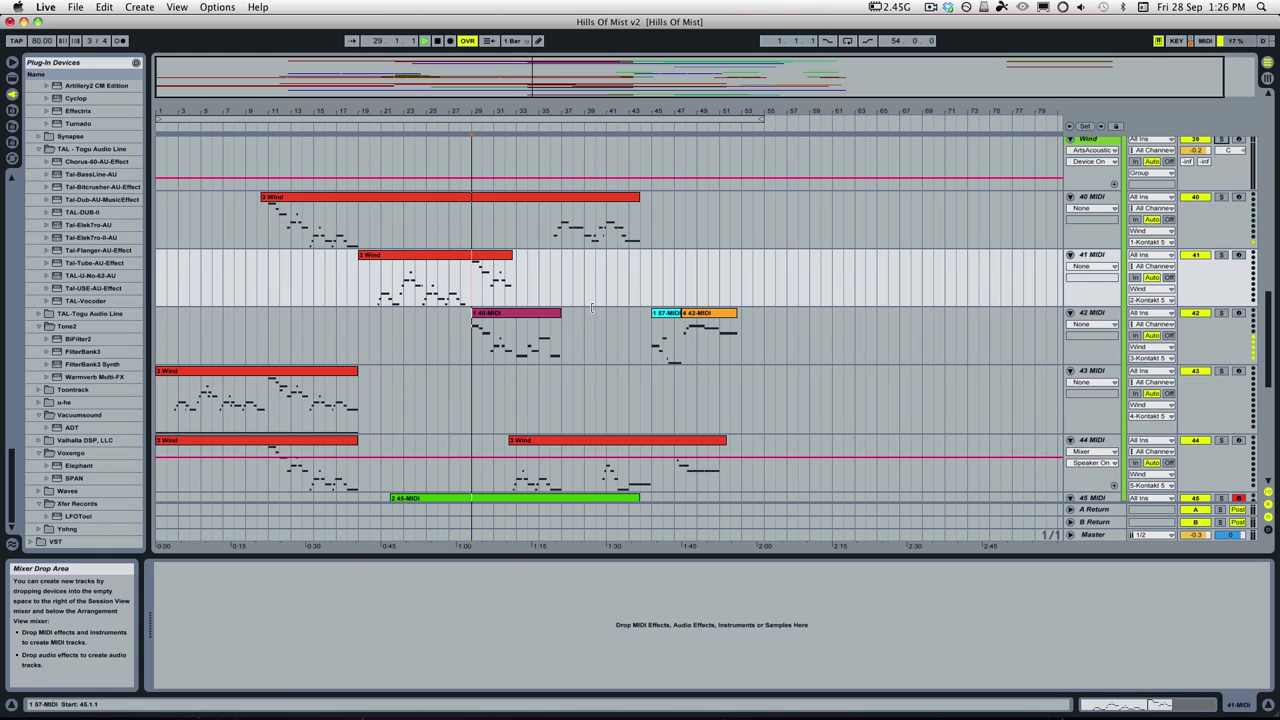
# Solo track 41 briefly during playback and return to hearing all tracks.
pyautogui.click(1221, 256)
pyautogui.click(1221, 256)
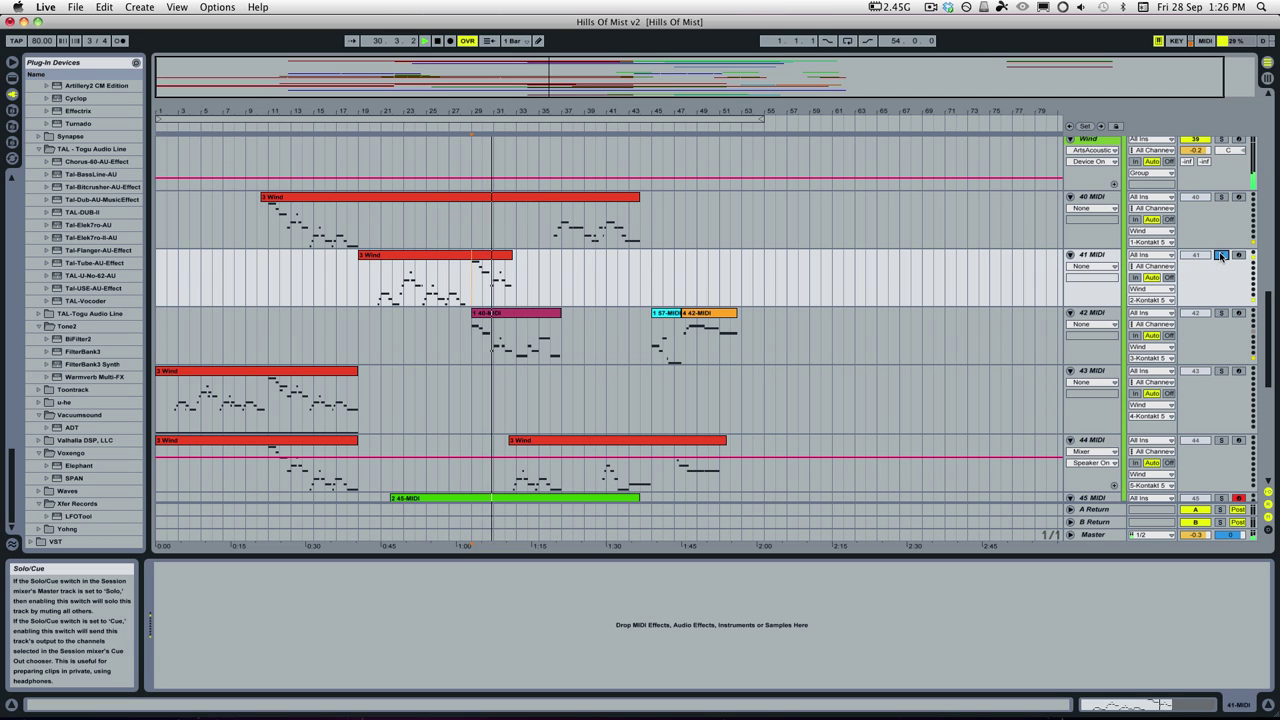
pyautogui.press('space')
pyautogui.press('space')
# Listen through the 40-MIDI clip on track 42, stop playback, and set the insert marker at 31.1.1.
pyautogui.click(543, 313)
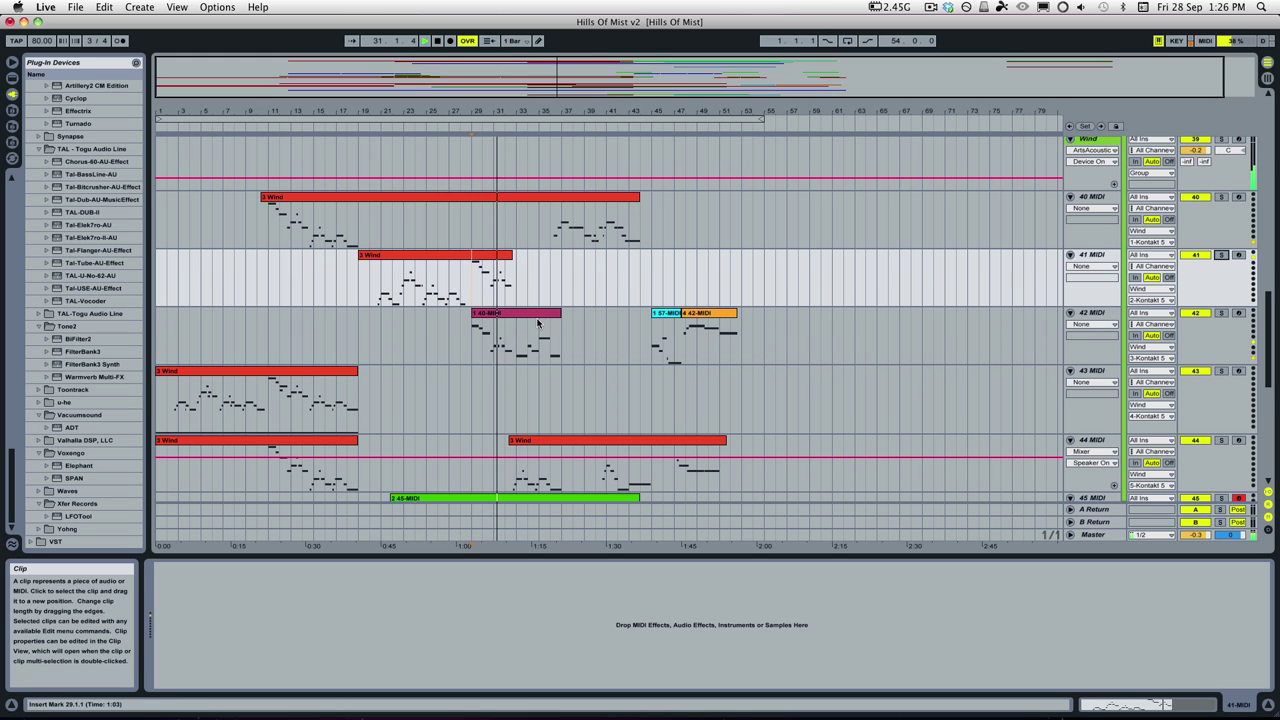
pyautogui.scroll(1, 537, 318)
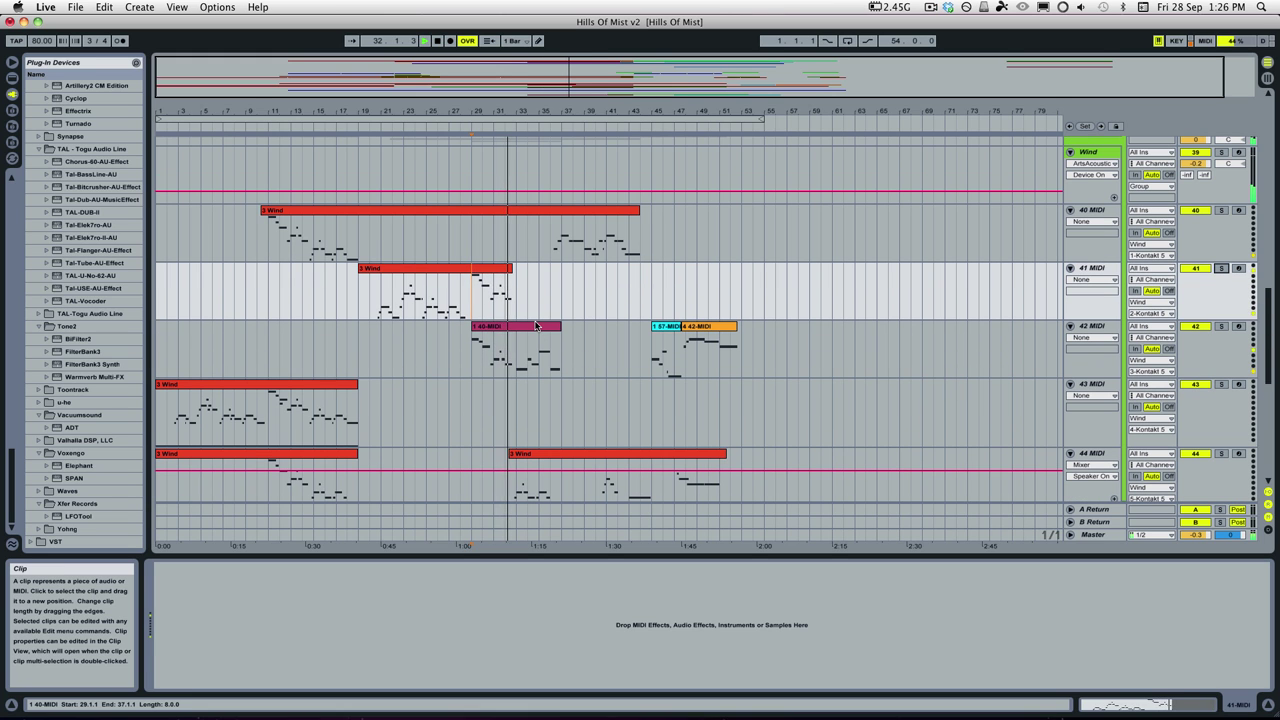
pyautogui.scroll(-2, 497, 308)
pyautogui.click(495, 305)
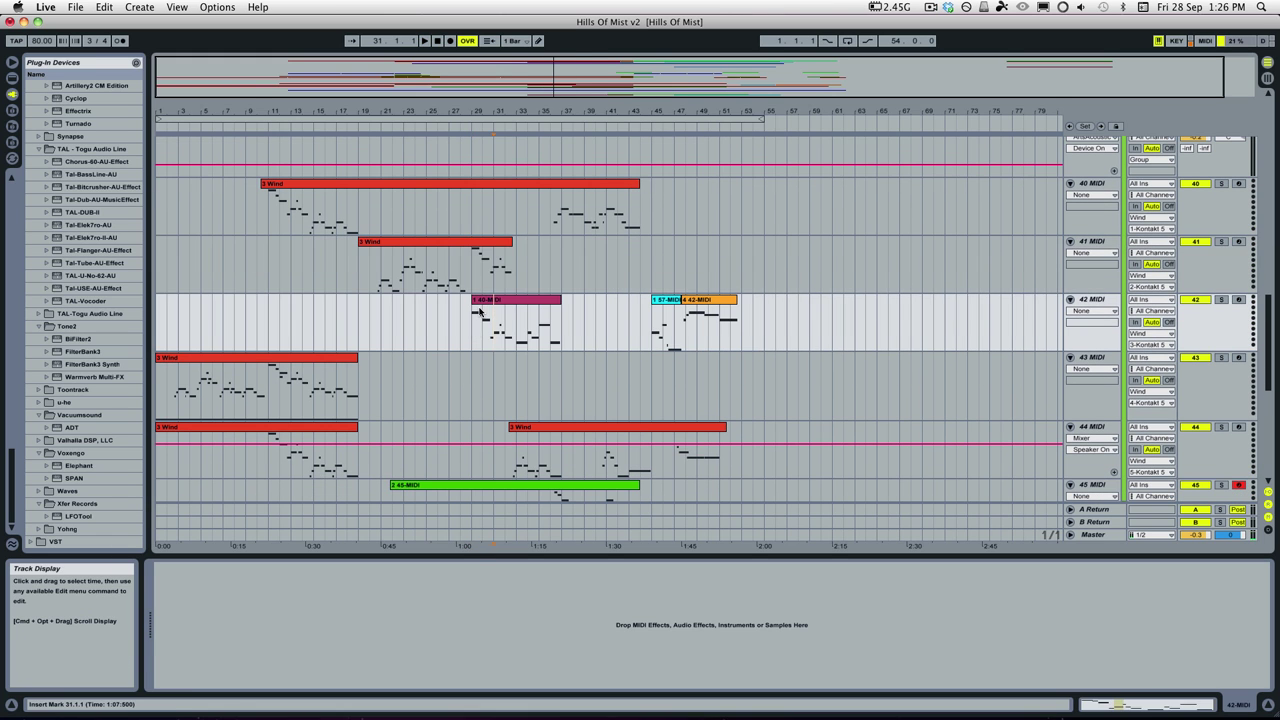
# Open Wind track 39's Kontakt 5 and bring up the 02 Alto Flute True Legato patch.
pyautogui.scroll(9, 1085, 215)
pyautogui.click(1088, 246)
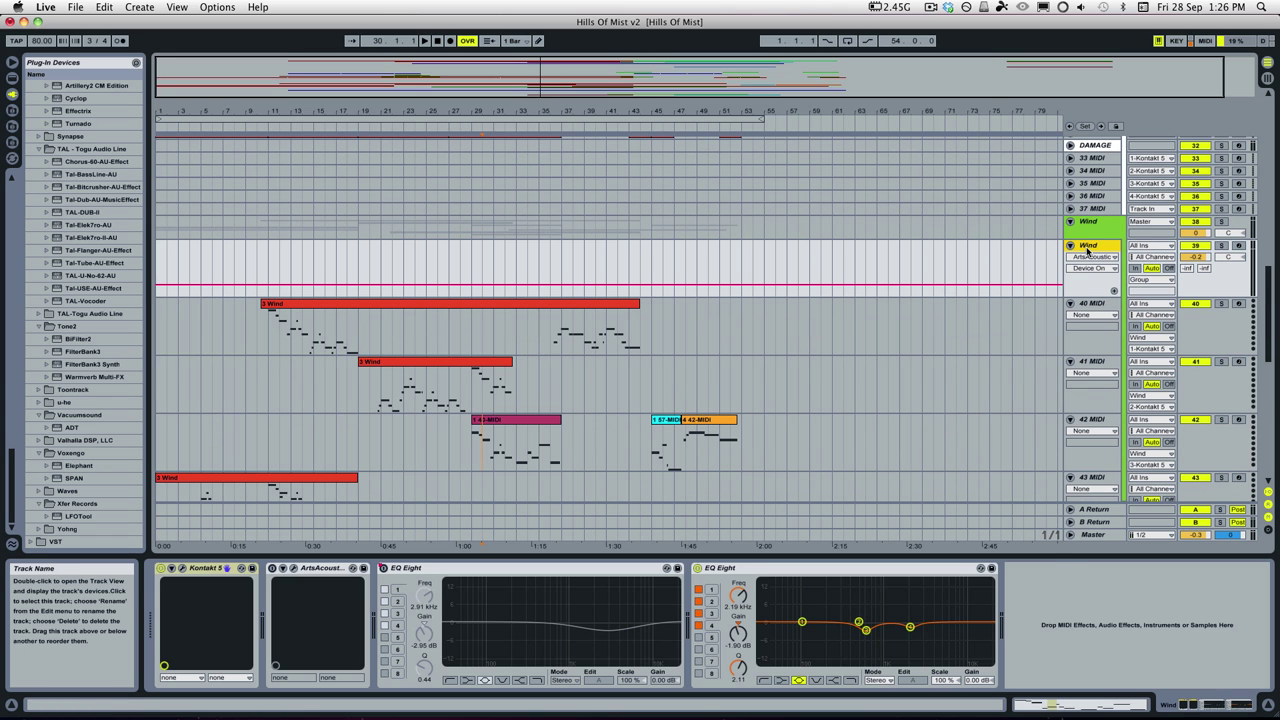
pyautogui.click(182, 567)
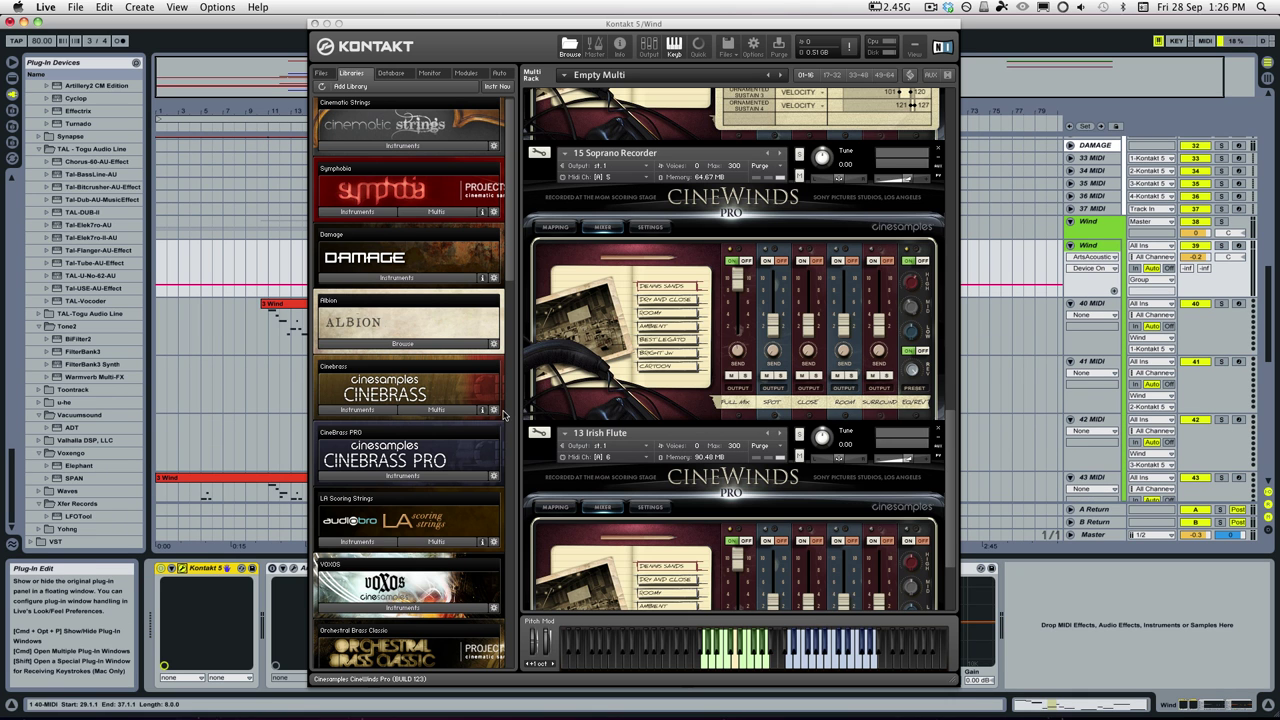
pyautogui.scroll(8, 673, 447)
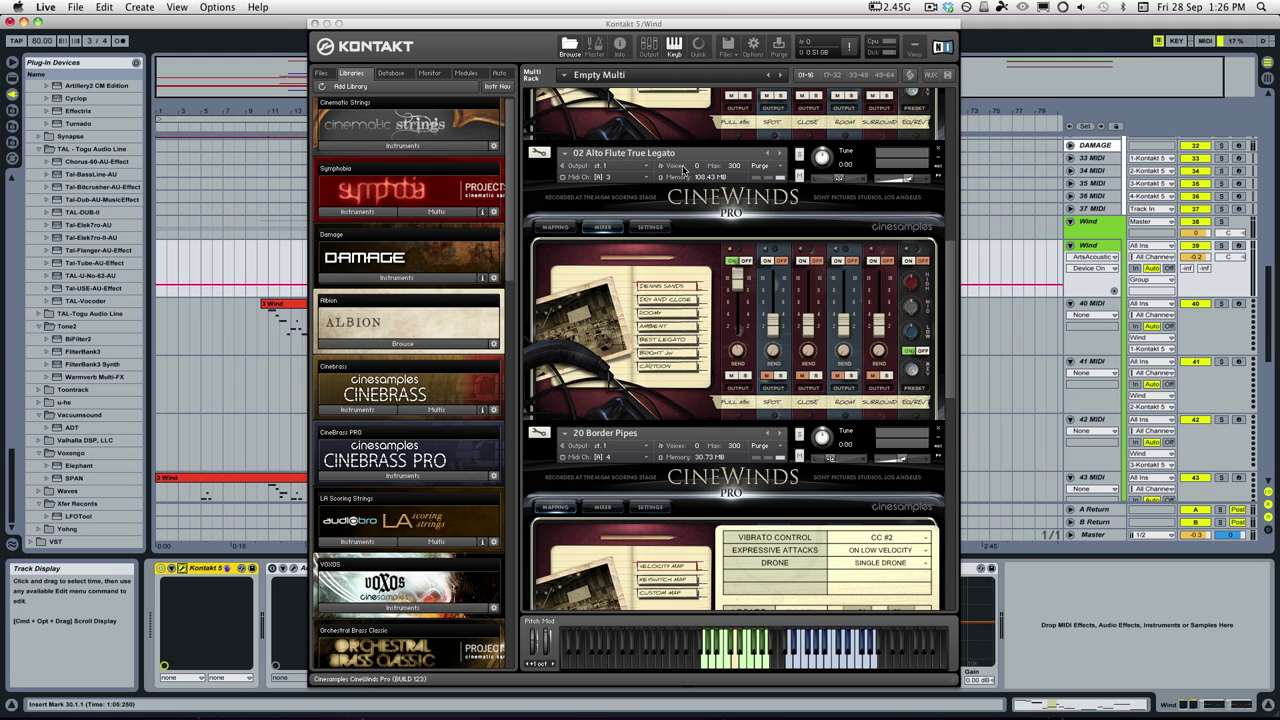
# Arm track 42 for recording and turn on the ArtsAcoustic device in Wind track 39's chain.
pyautogui.click(1238, 420)
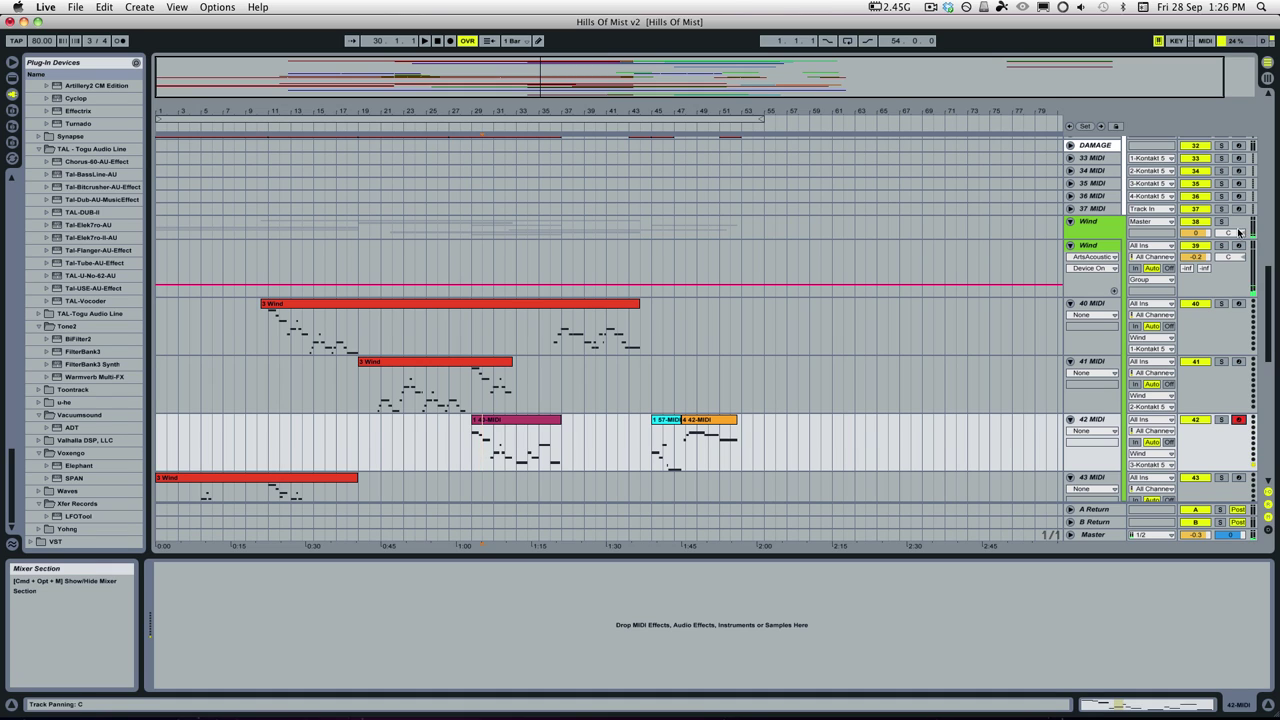
pyautogui.click(250, 262)
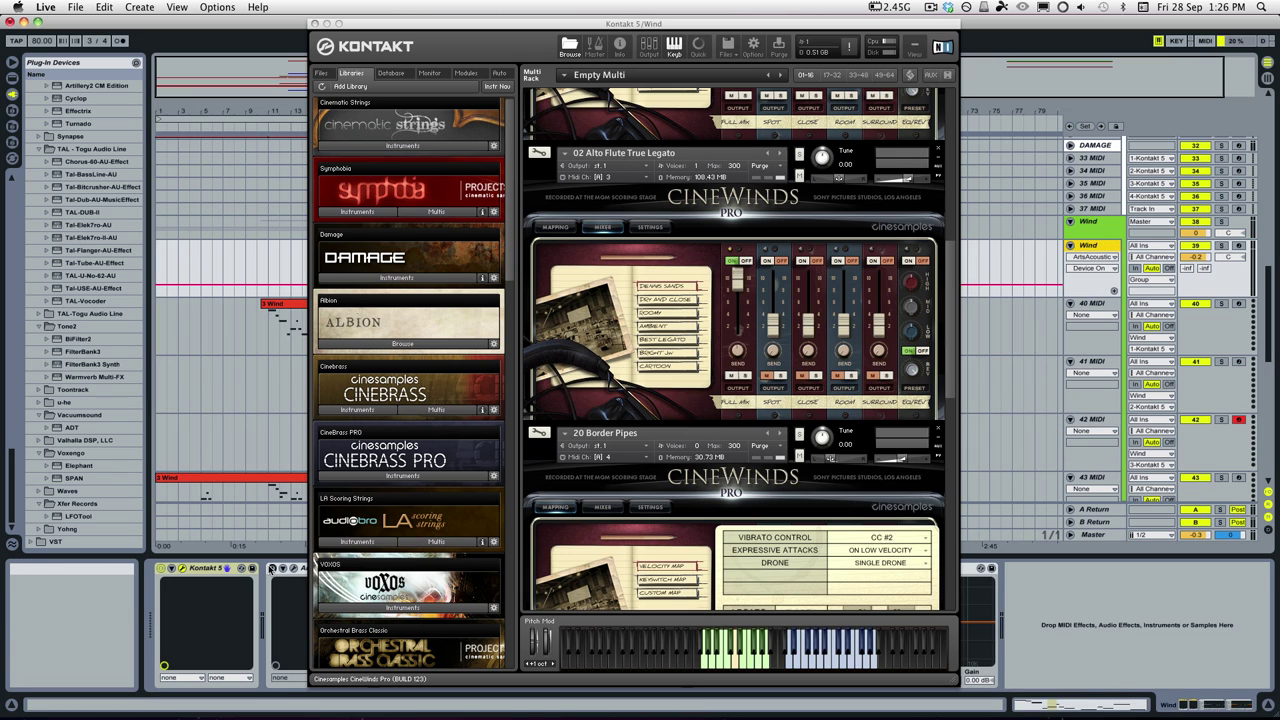
pyautogui.click(271, 568)
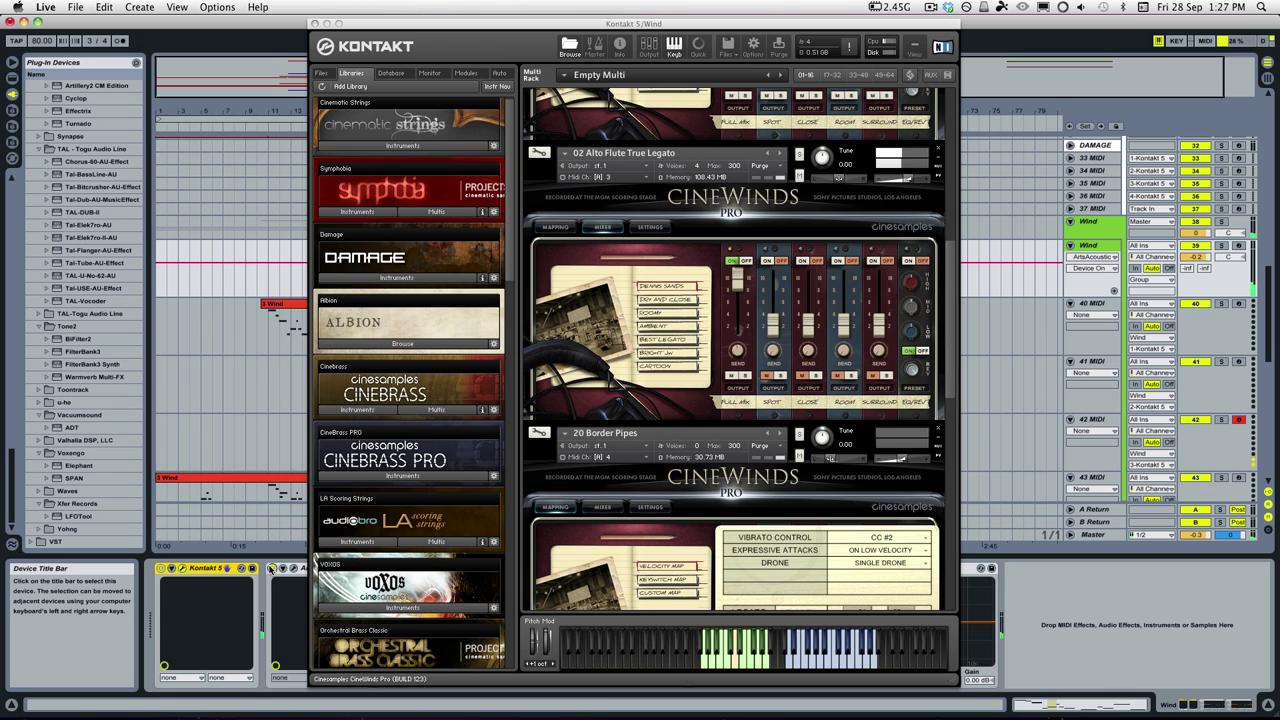
# Check the mapping page of the 02 Alto Flute True Legato patch and return to its mixer page.
pyautogui.click(566, 226)
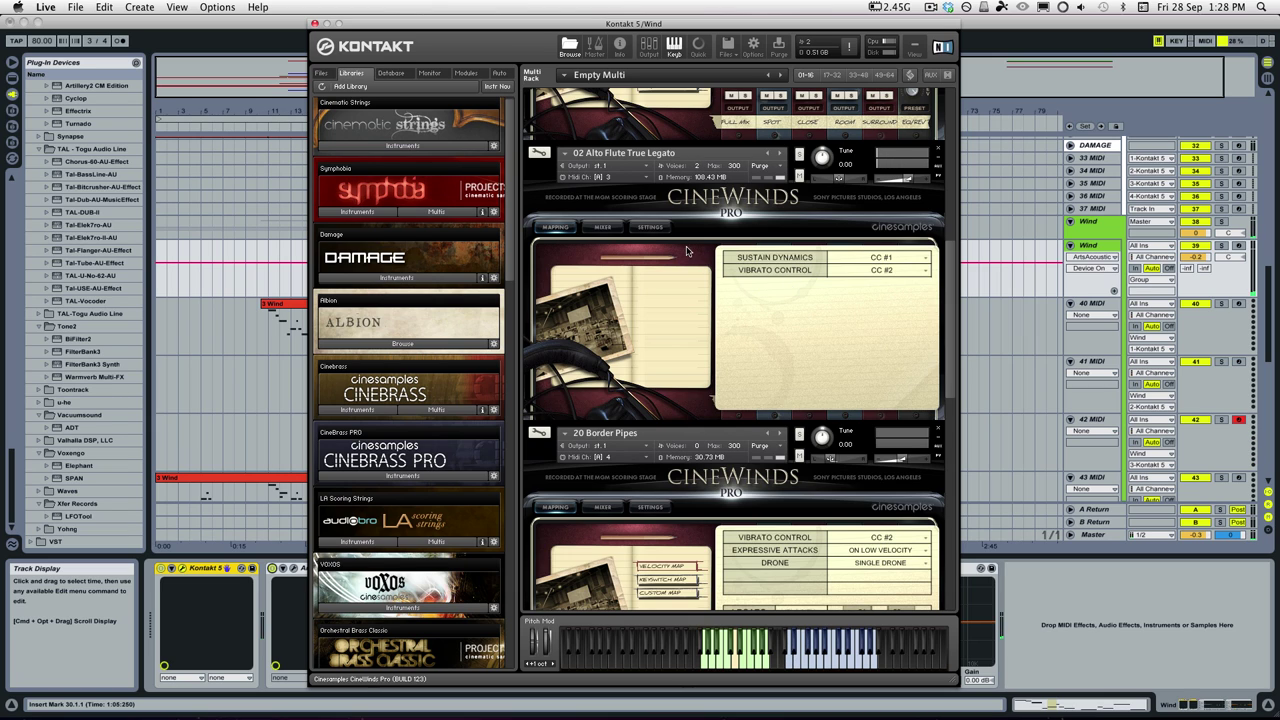
pyautogui.click(604, 228)
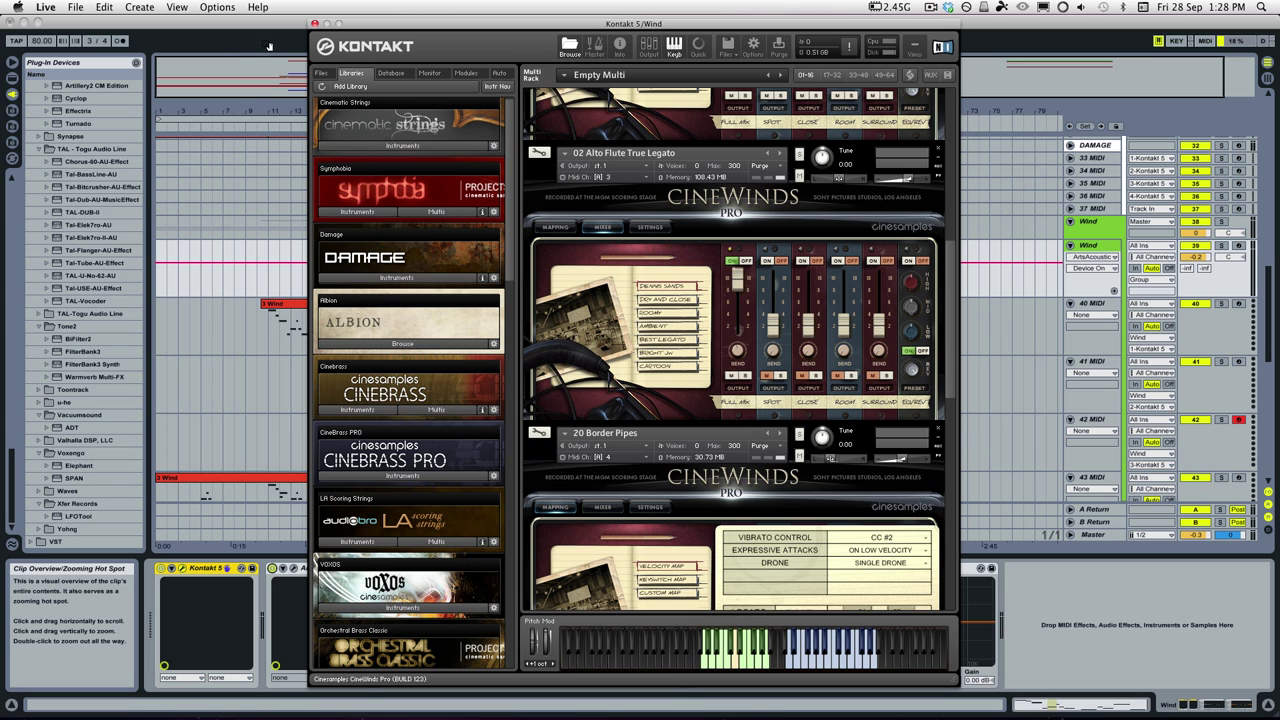
# Close the Kontakt window and select the 29.1.1 to 37.1.1 range of the 40-MIDI clip on track 42.
pyautogui.click(312, 22)
pyautogui.scroll(-5, 469, 345)
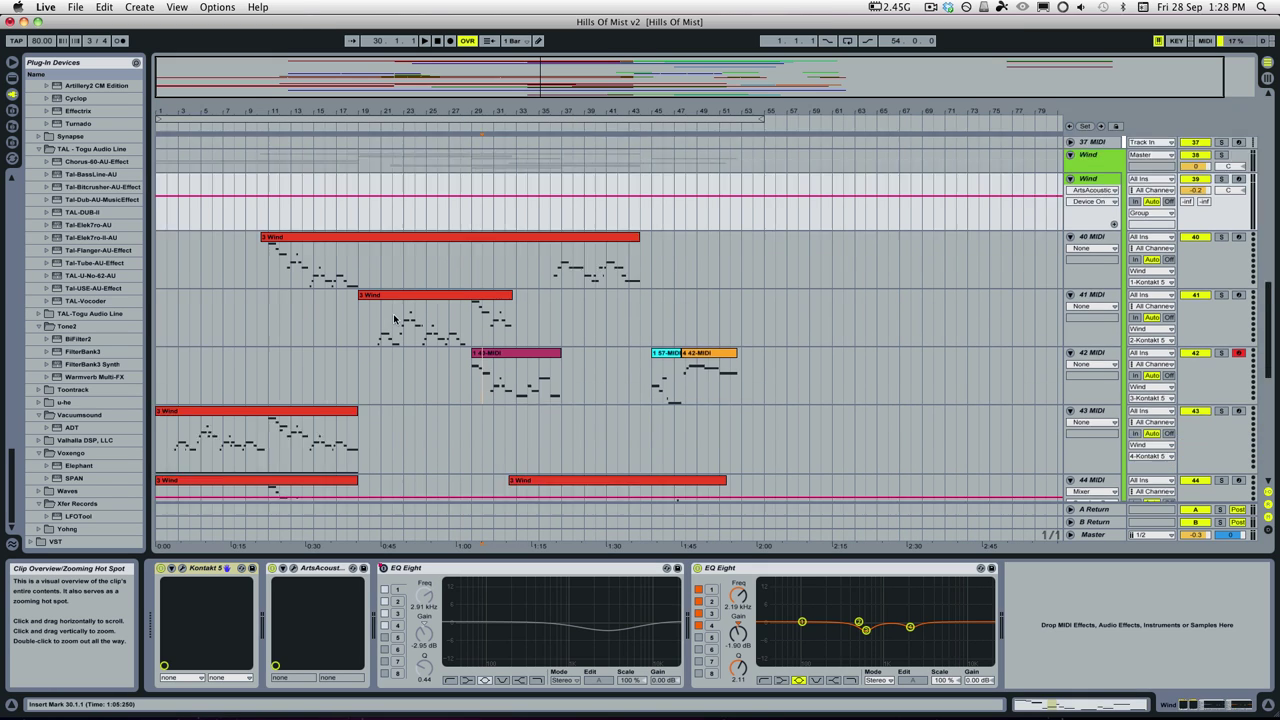
pyautogui.click(469, 345)
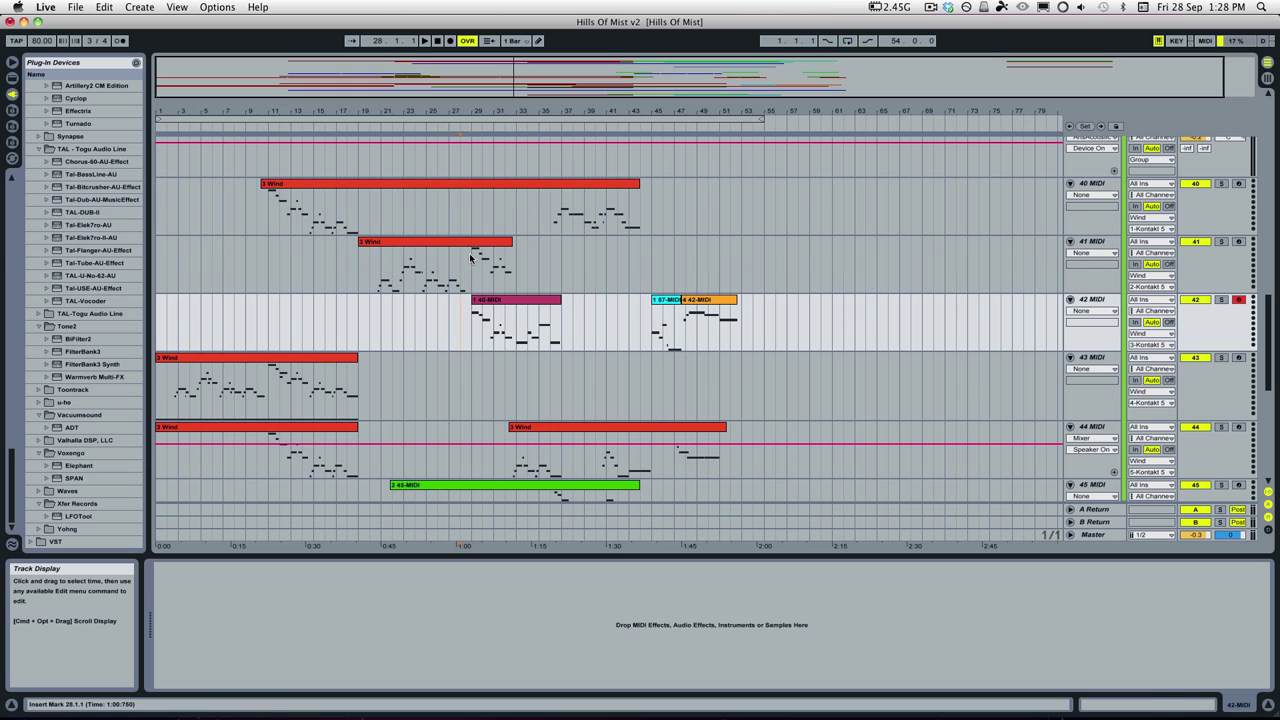
pyautogui.moveTo(470, 258); pyautogui.dragTo(512, 273)
pyautogui.click(475, 344)
pyautogui.scroll(-2, 470, 336)
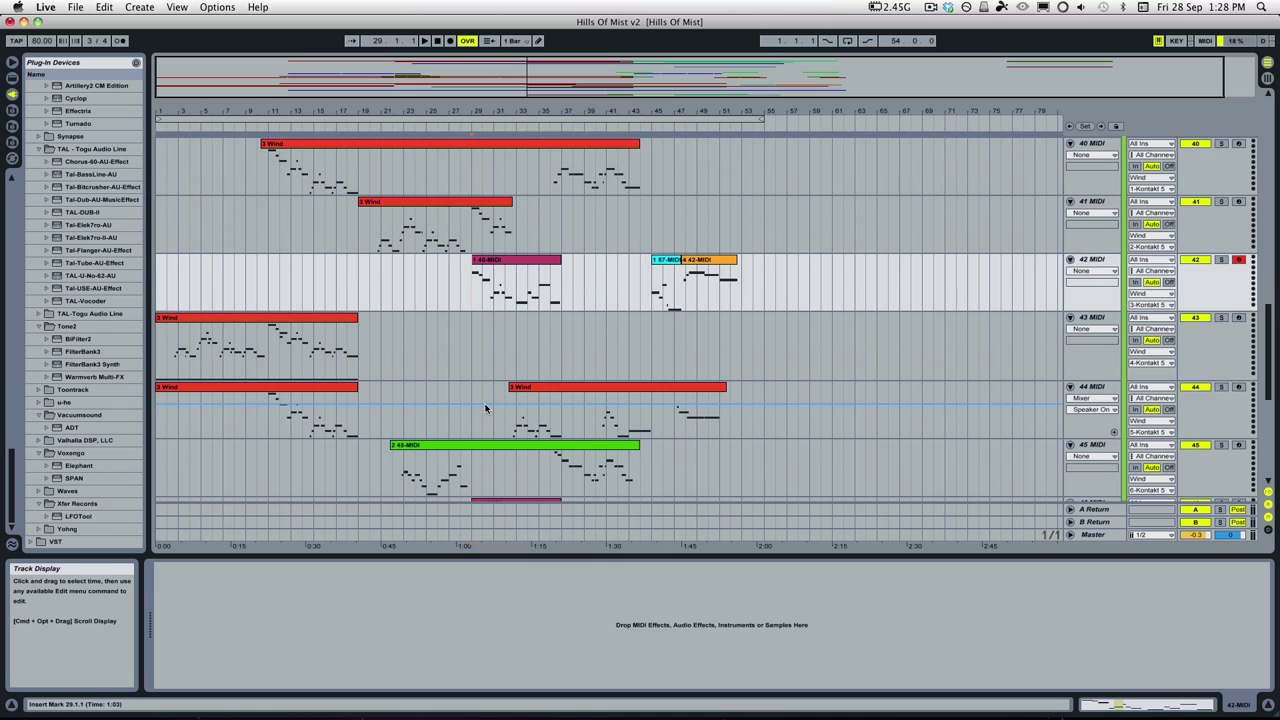
pyautogui.moveTo(517, 292); pyautogui.dragTo(562, 306)
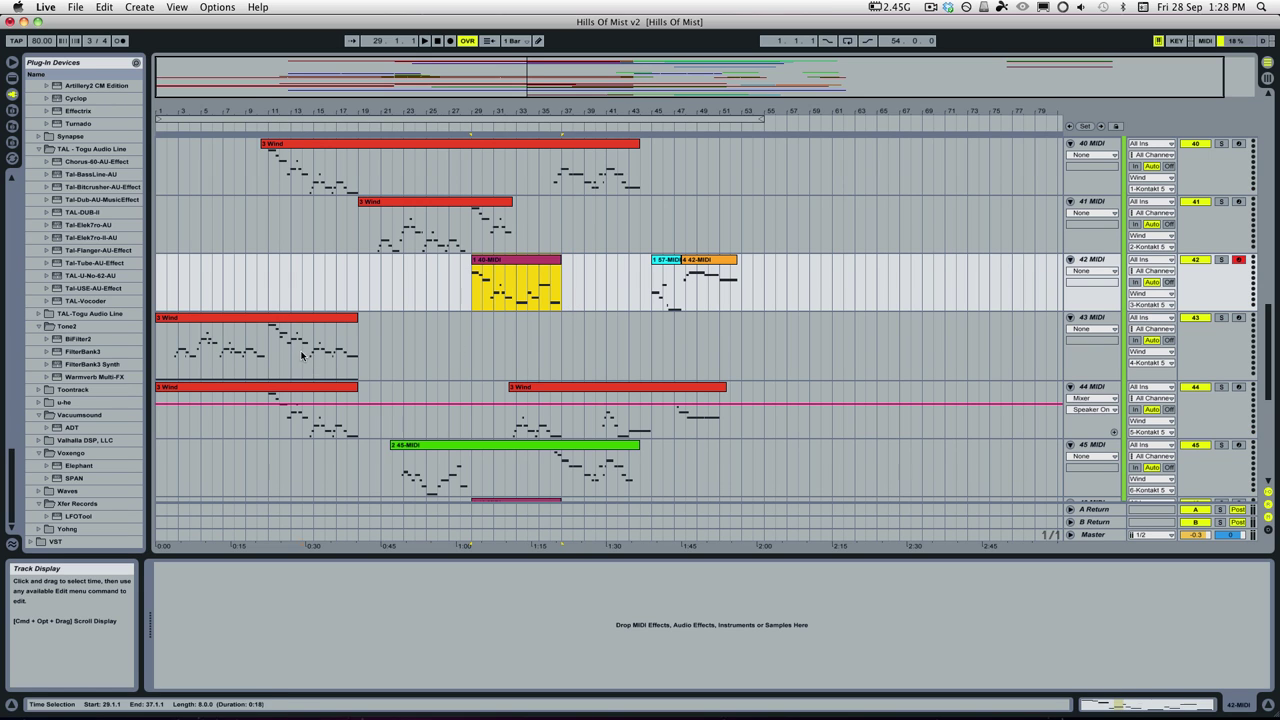
# Highlight 33.1.1 to 38.1.1 and 28.1.1 to 33.1.1 on track 42, and set the insert marker at 33.1.1 on track 43.
pyautogui.moveTo(301, 355); pyautogui.dragTo(370, 357)
pyautogui.moveTo(516, 300); pyautogui.dragTo(570, 305)
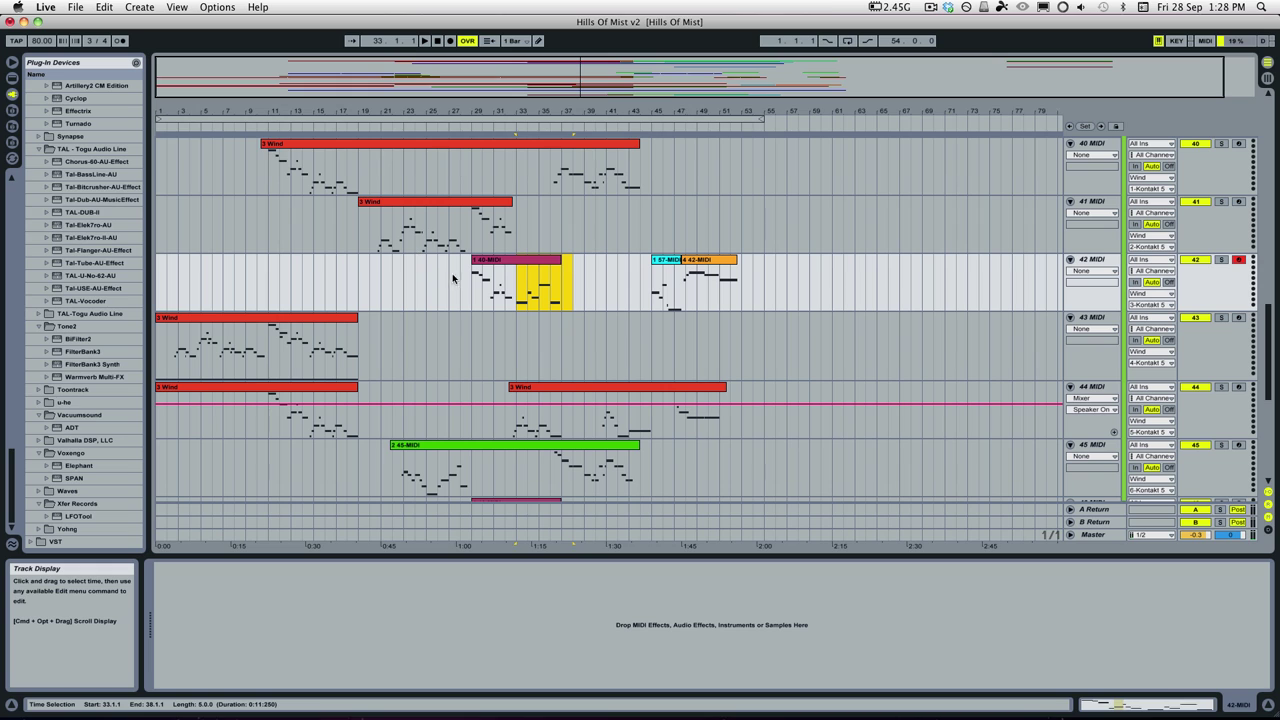
pyautogui.moveTo(463, 280); pyautogui.dragTo(528, 282)
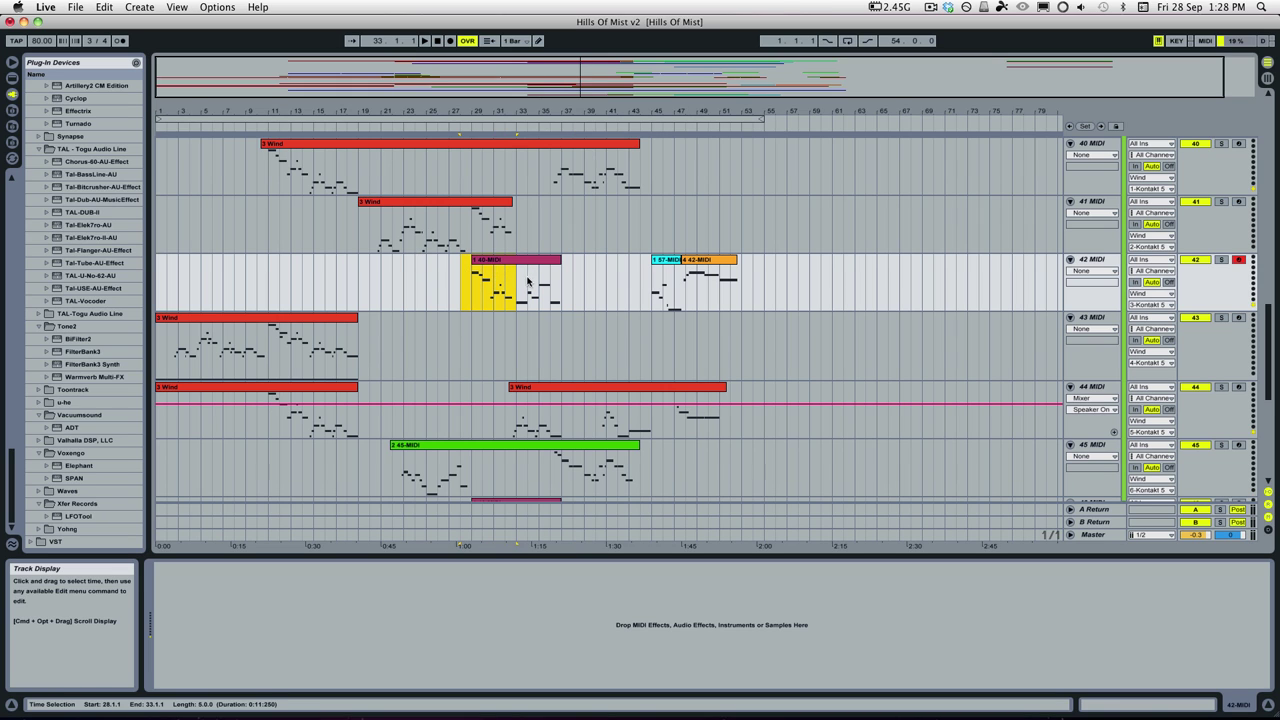
pyautogui.click(517, 323)
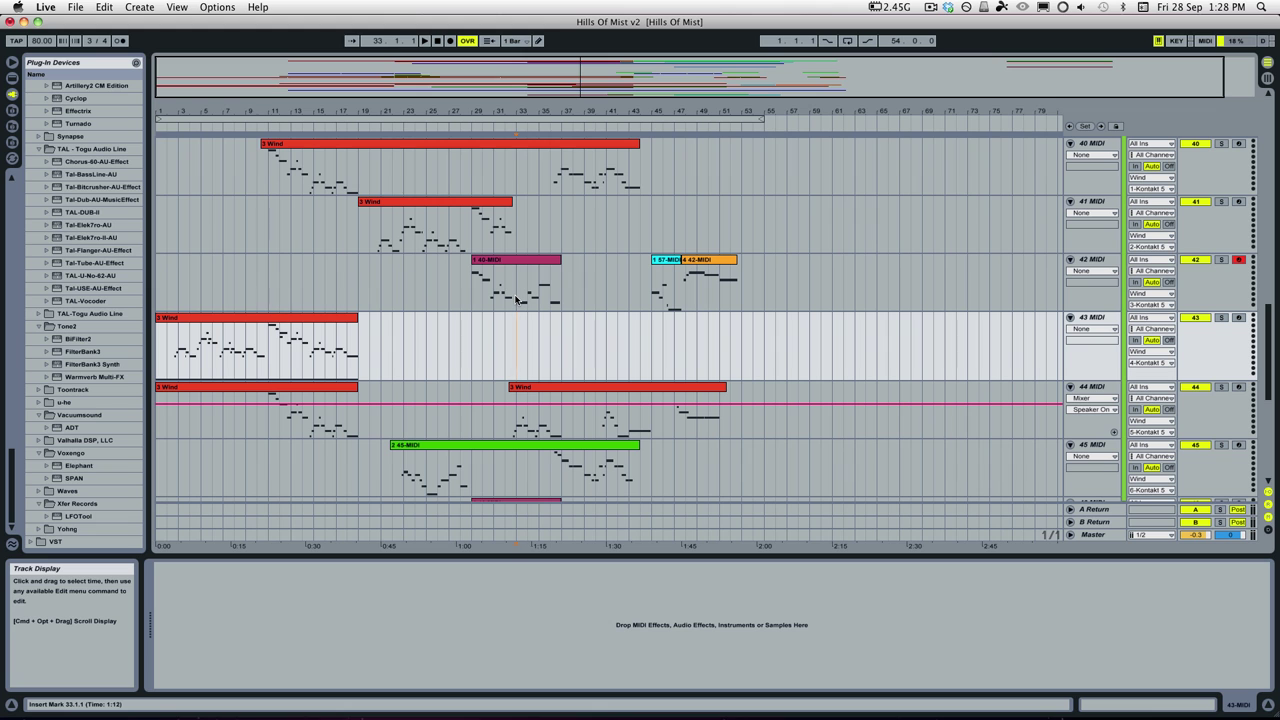
# Select the purple 40-MIDI clip on track 46 and open Wind track 39's Kontakt 5.
pyautogui.scroll(-3, 517, 300)
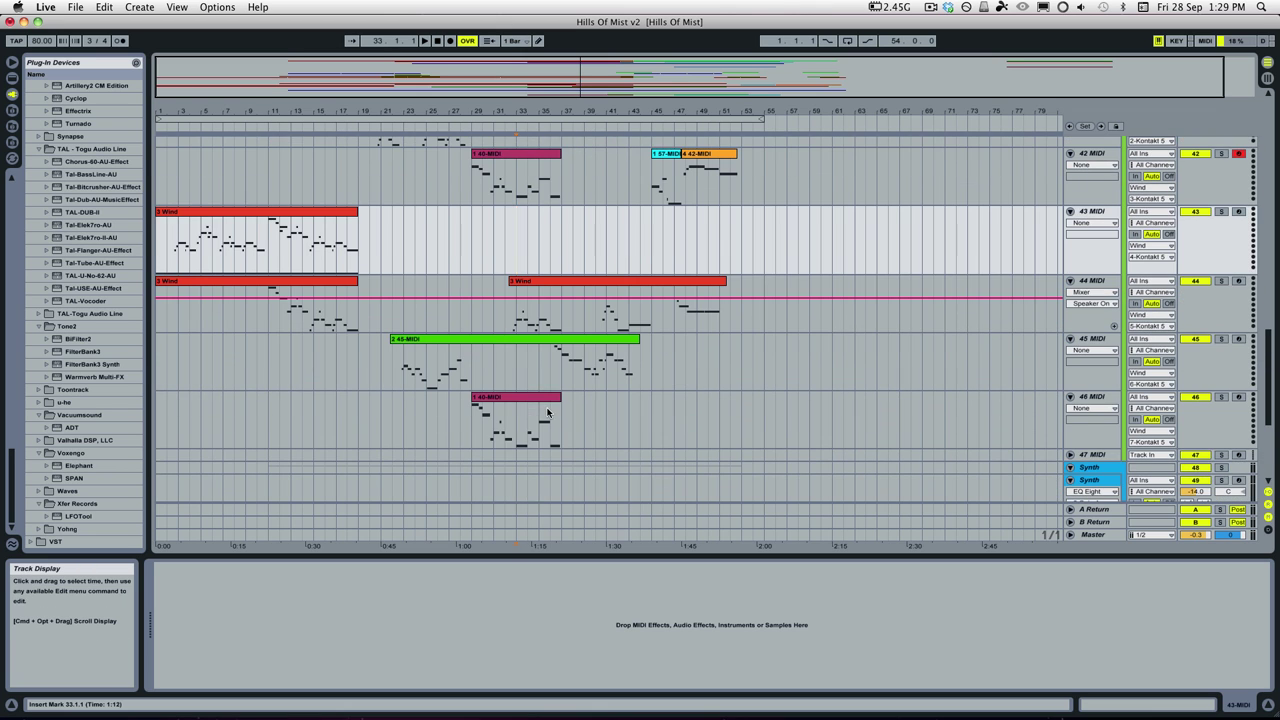
pyautogui.click(545, 423)
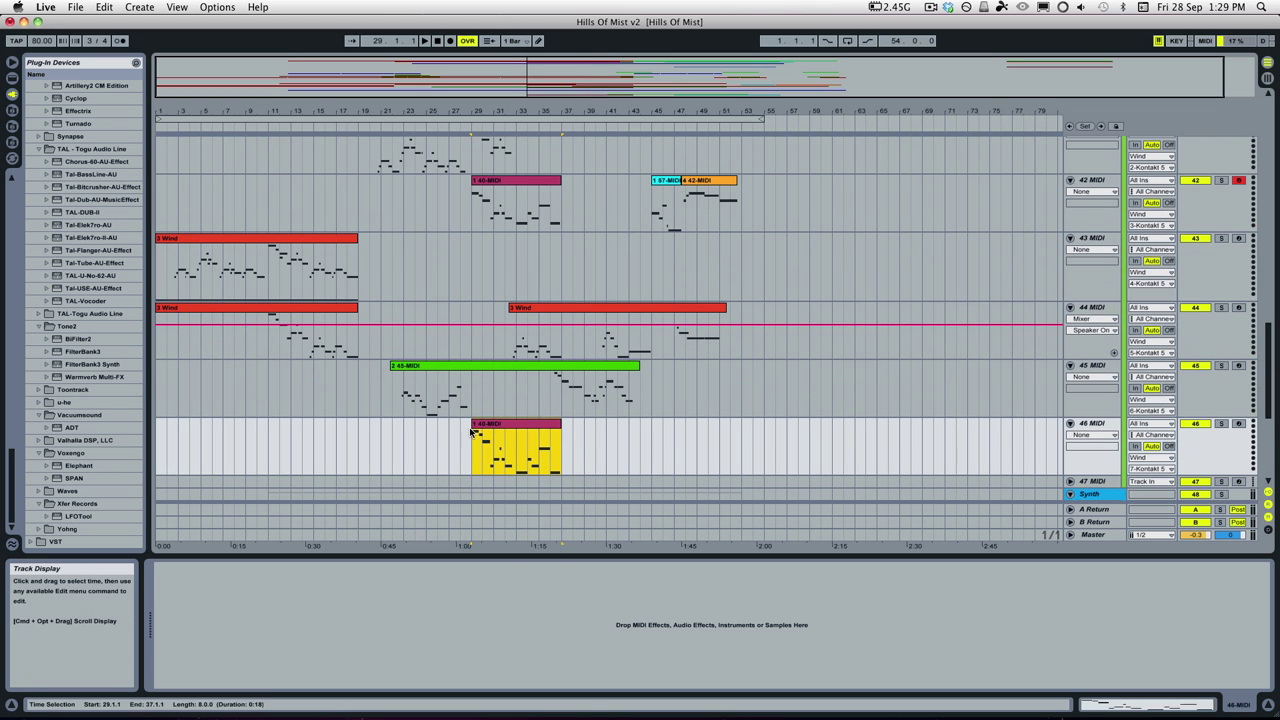
pyautogui.scroll(15, 1112, 404)
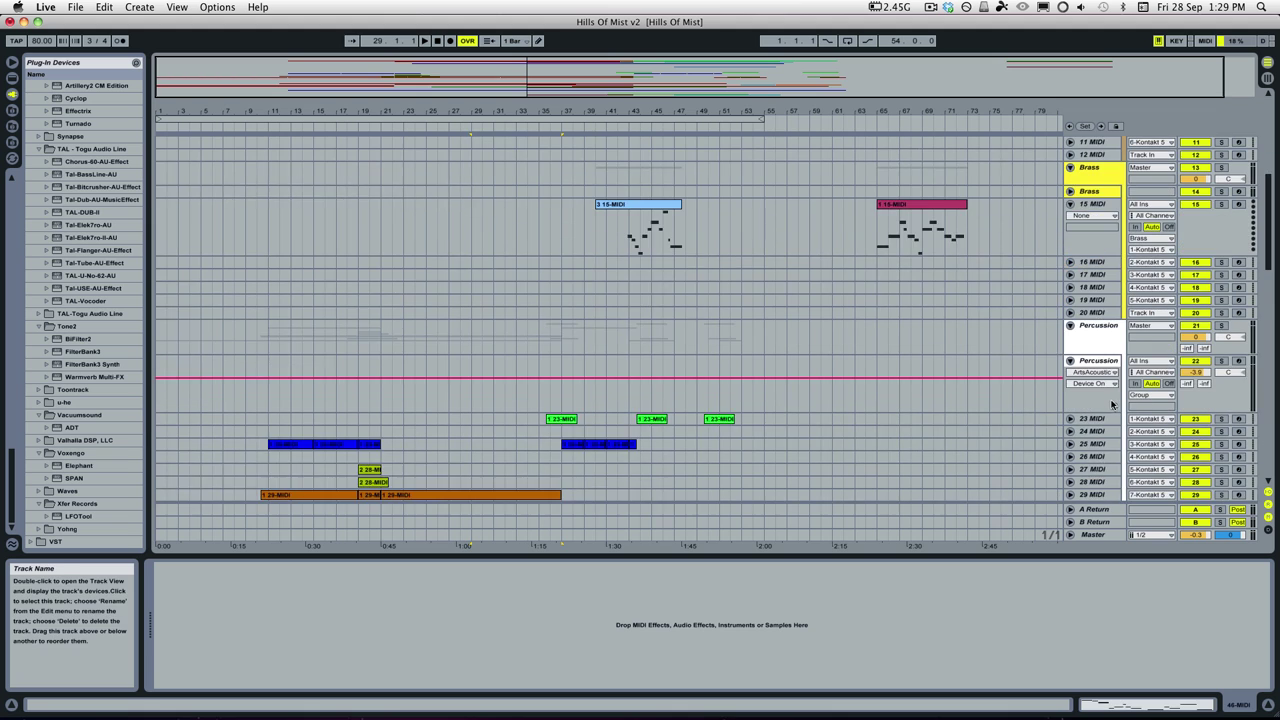
pyautogui.scroll(-5, 1112, 404)
pyautogui.click(1096, 460)
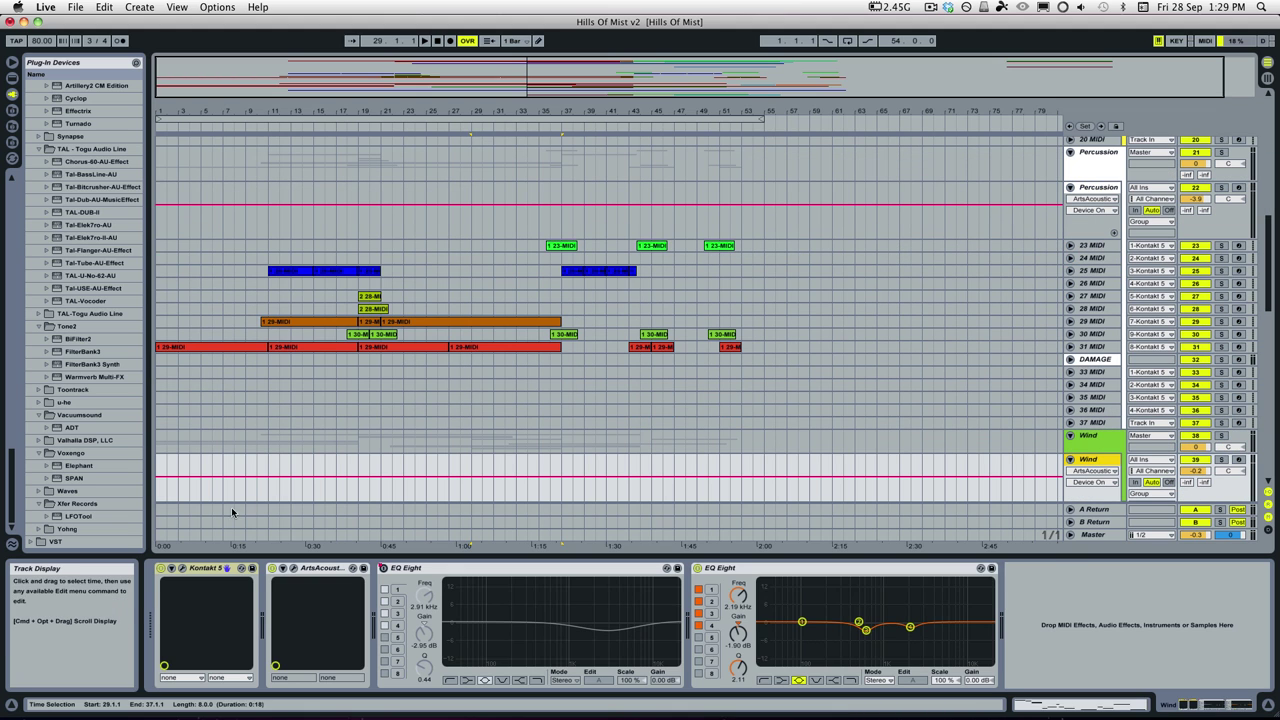
pyautogui.click(181, 570)
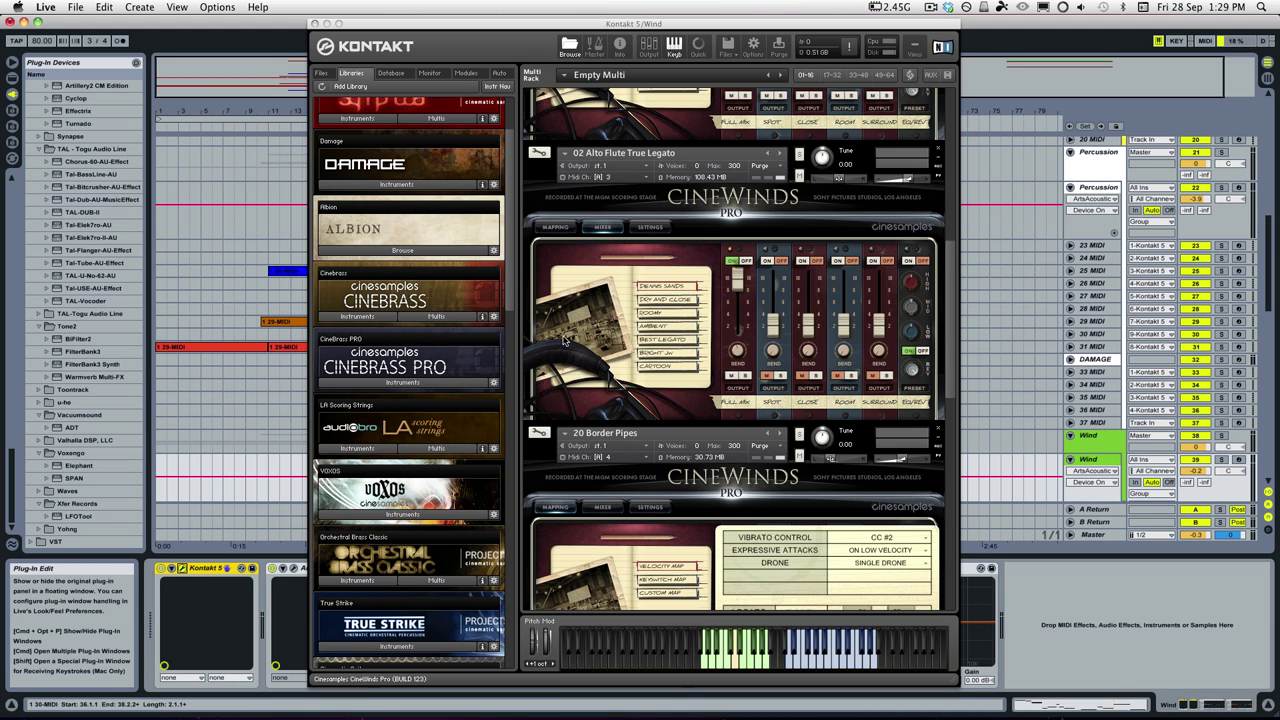
# Look through the CineWinds PRO patches from 14 Penny Whistle to 13 Irish Flute and close the Kontakt window.
pyautogui.scroll(-5, 606, 361)
pyautogui.scroll(-3, 606, 361)
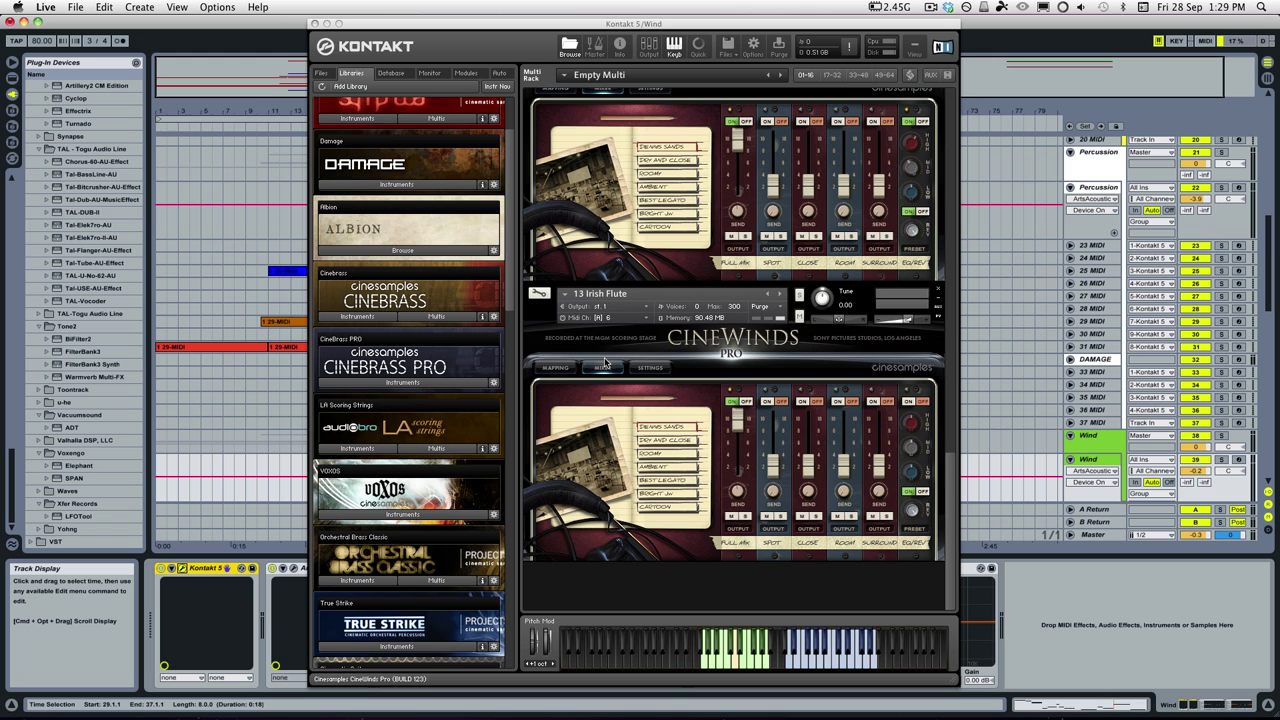
pyautogui.scroll(-8, 605, 363)
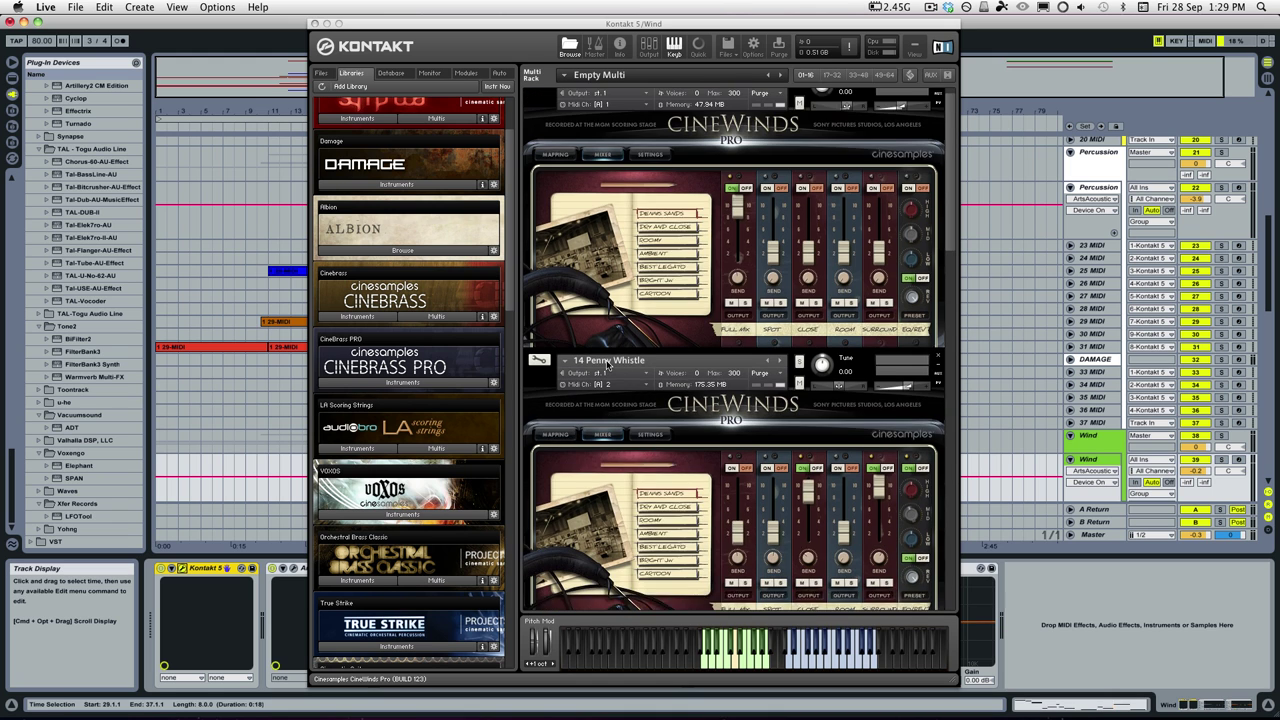
pyautogui.moveTo(958, 197); pyautogui.dragTo(960, 612)
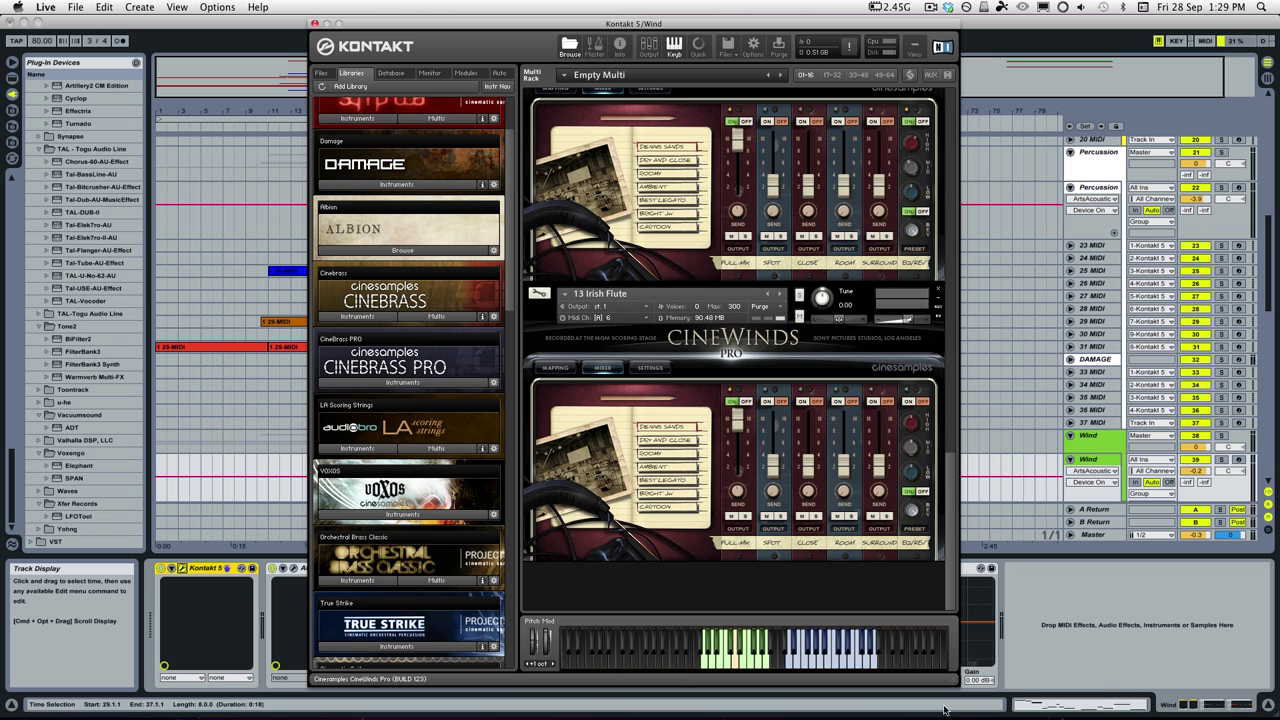
pyautogui.click(314, 23)
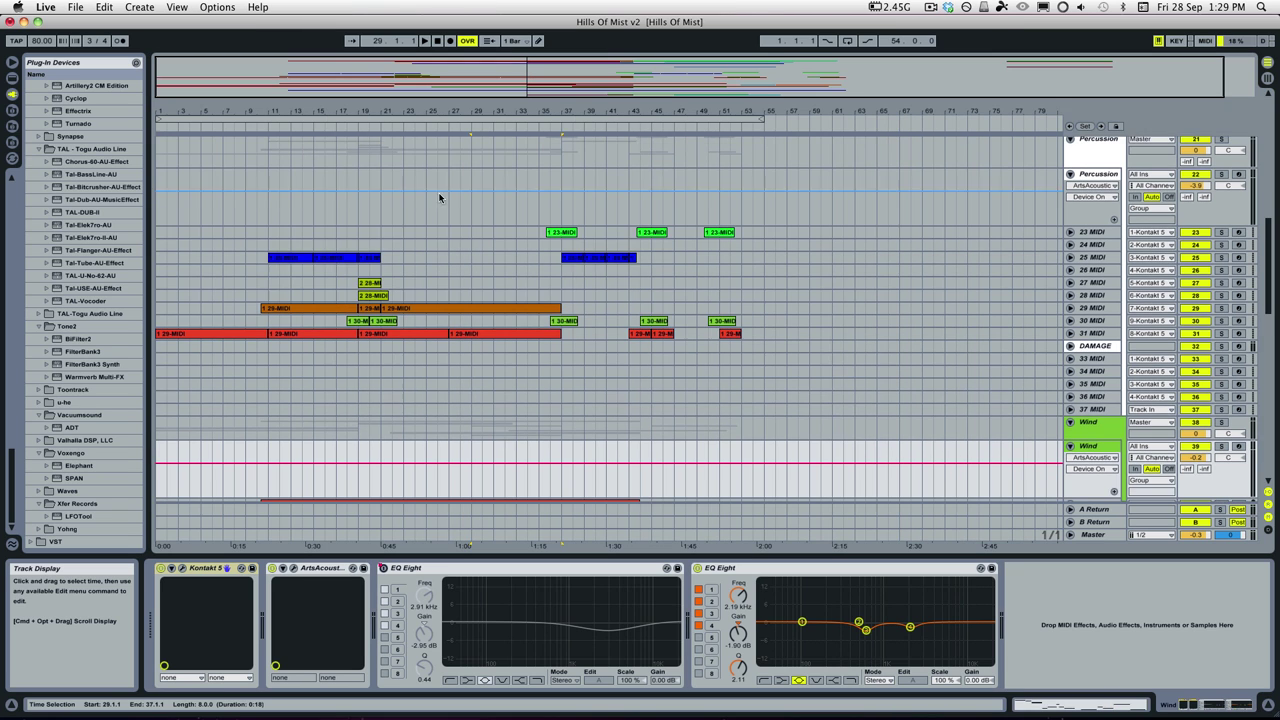
# Delete the purple 40-MIDI clip from track 46.
pyautogui.scroll(-3, 520, 190)
pyautogui.scroll(-5, 567, 240)
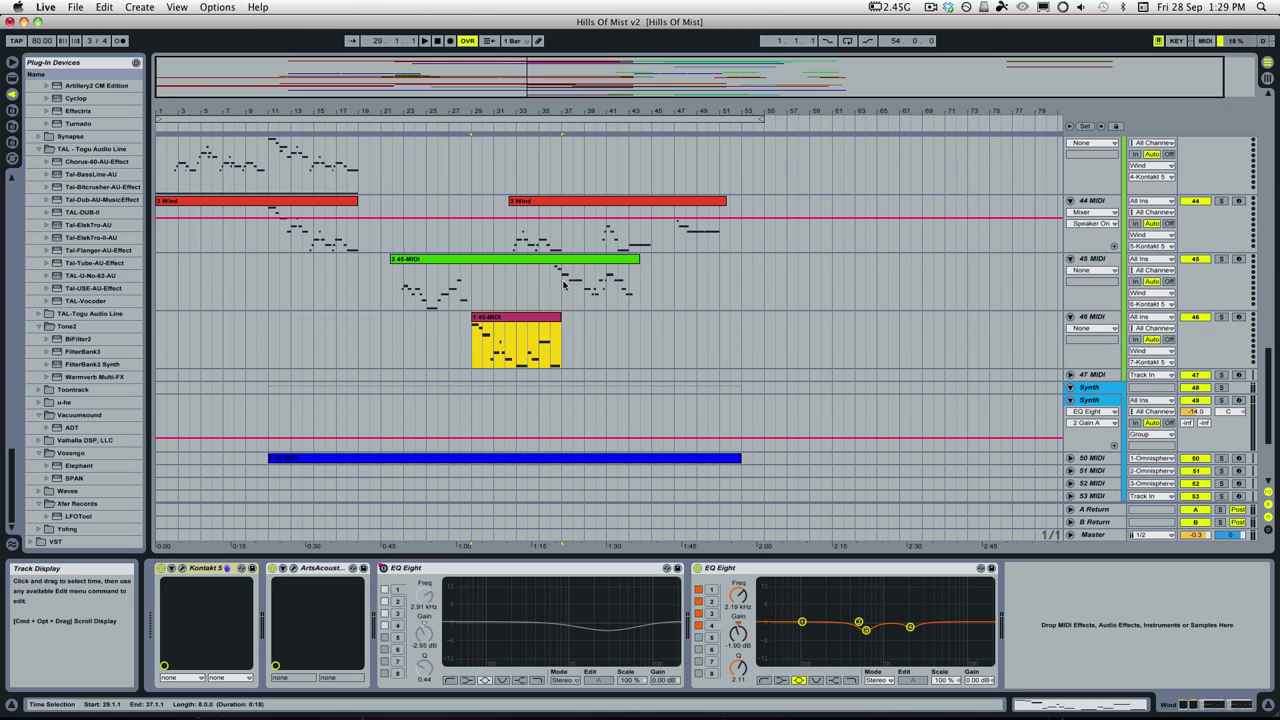
pyautogui.click(504, 323)
pyautogui.press('Delete')
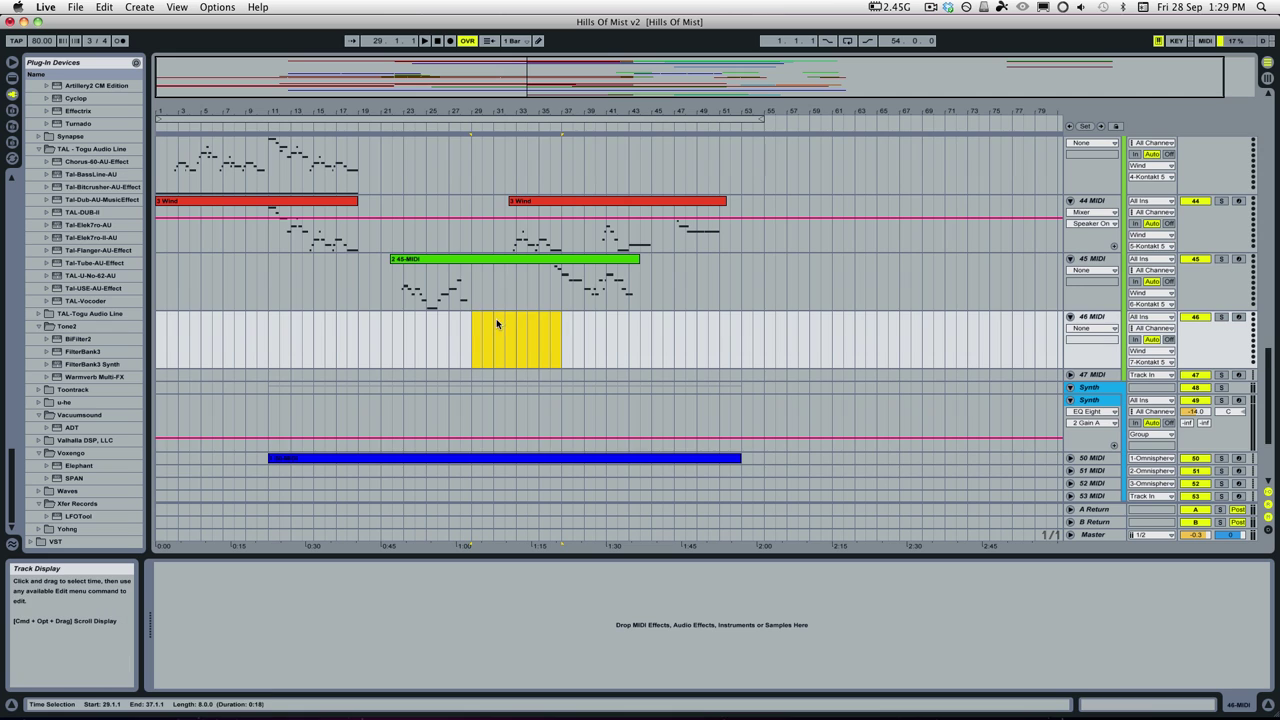
# Select the second Wind clip on track 44, audition it from 33.1.1, and set the insert marker at 32.1.1.
pyautogui.scroll(5, 496, 322)
pyautogui.click(477, 292)
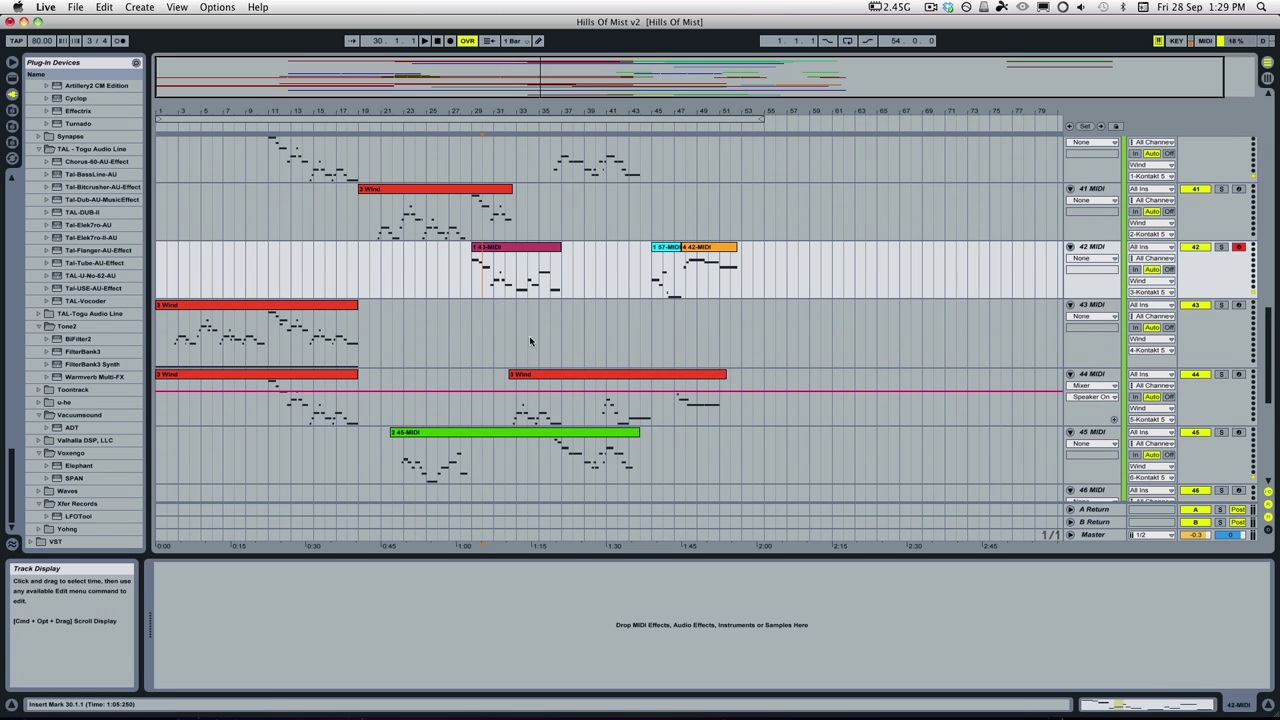
pyautogui.click(533, 378)
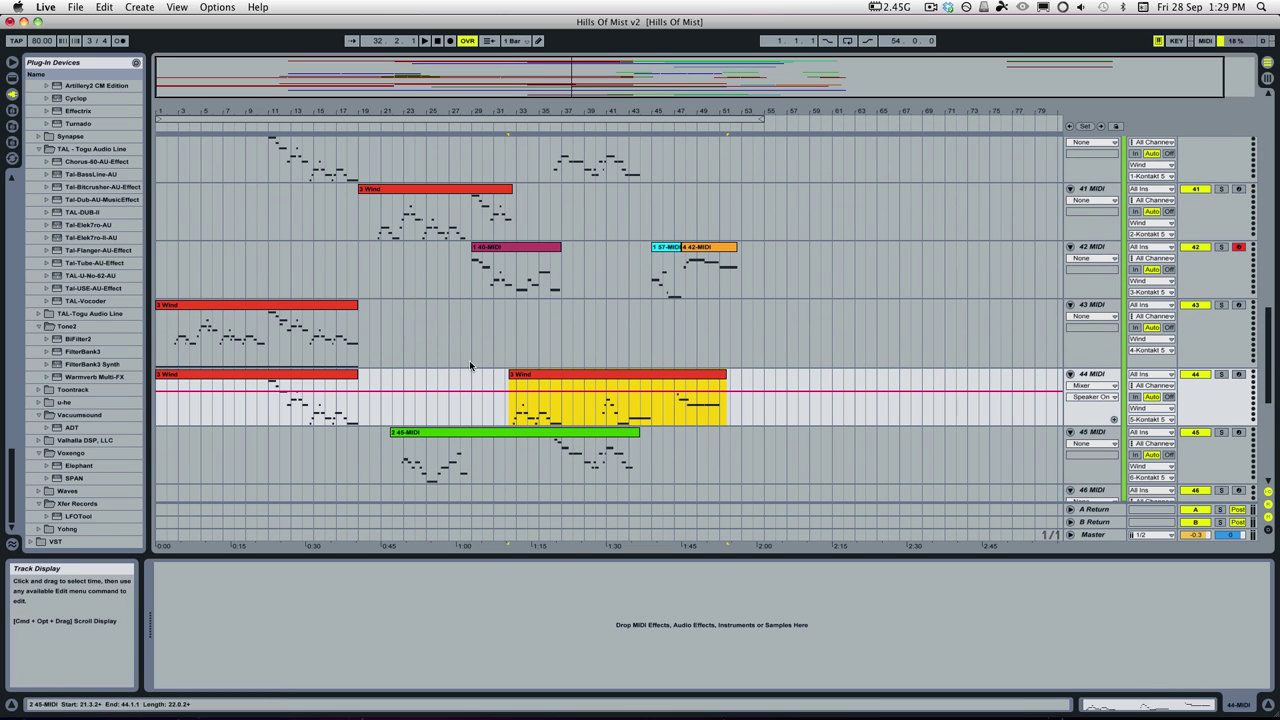
pyautogui.click(565, 395)
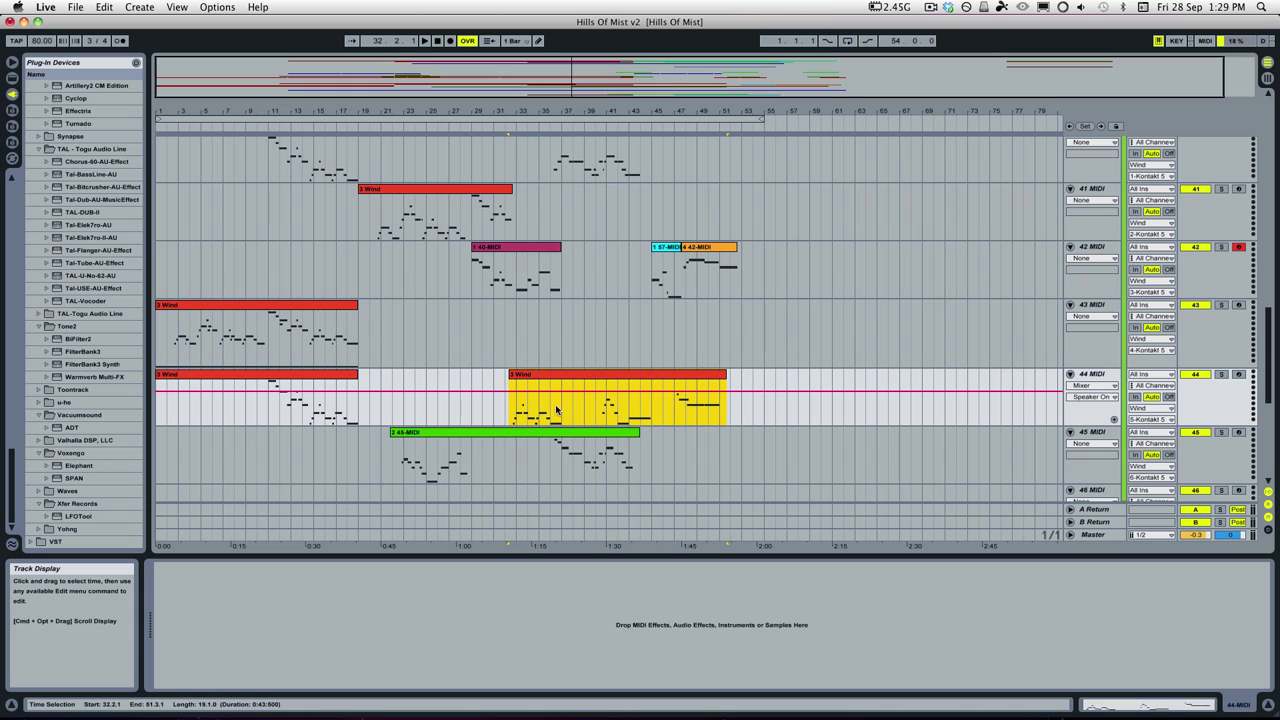
pyautogui.click(515, 412)
pyautogui.press('space')
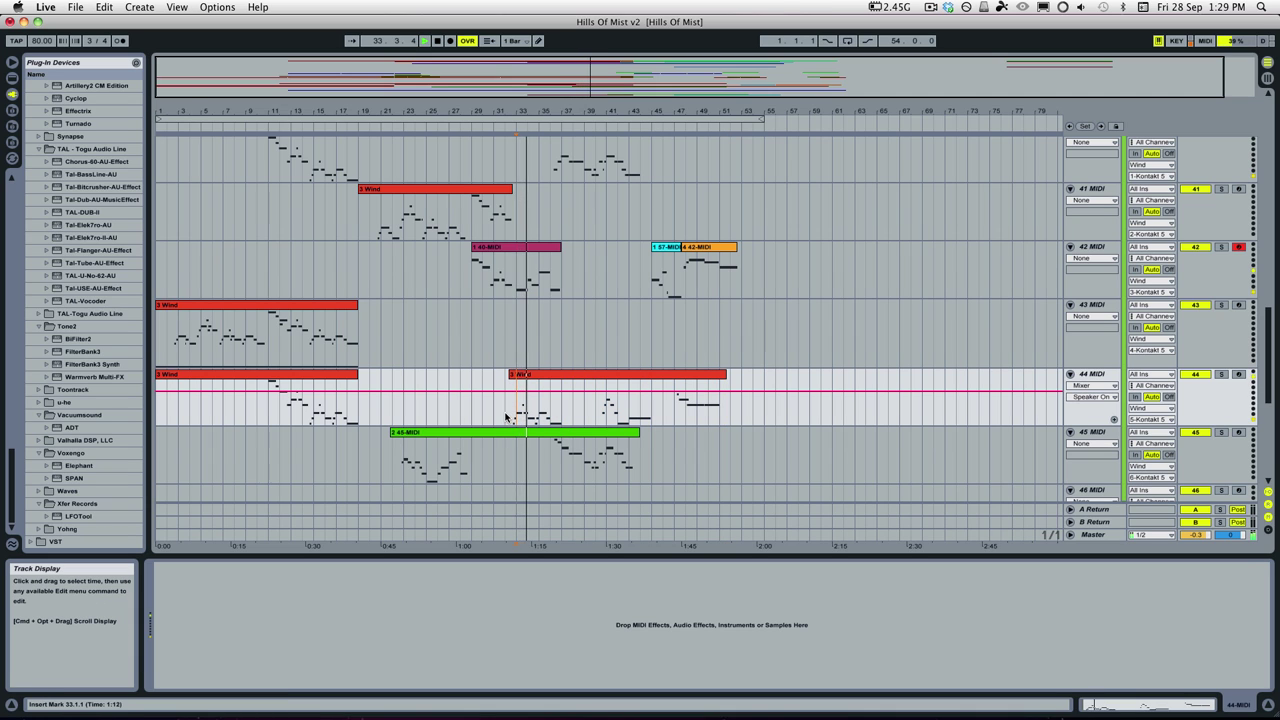
pyautogui.click(507, 418)
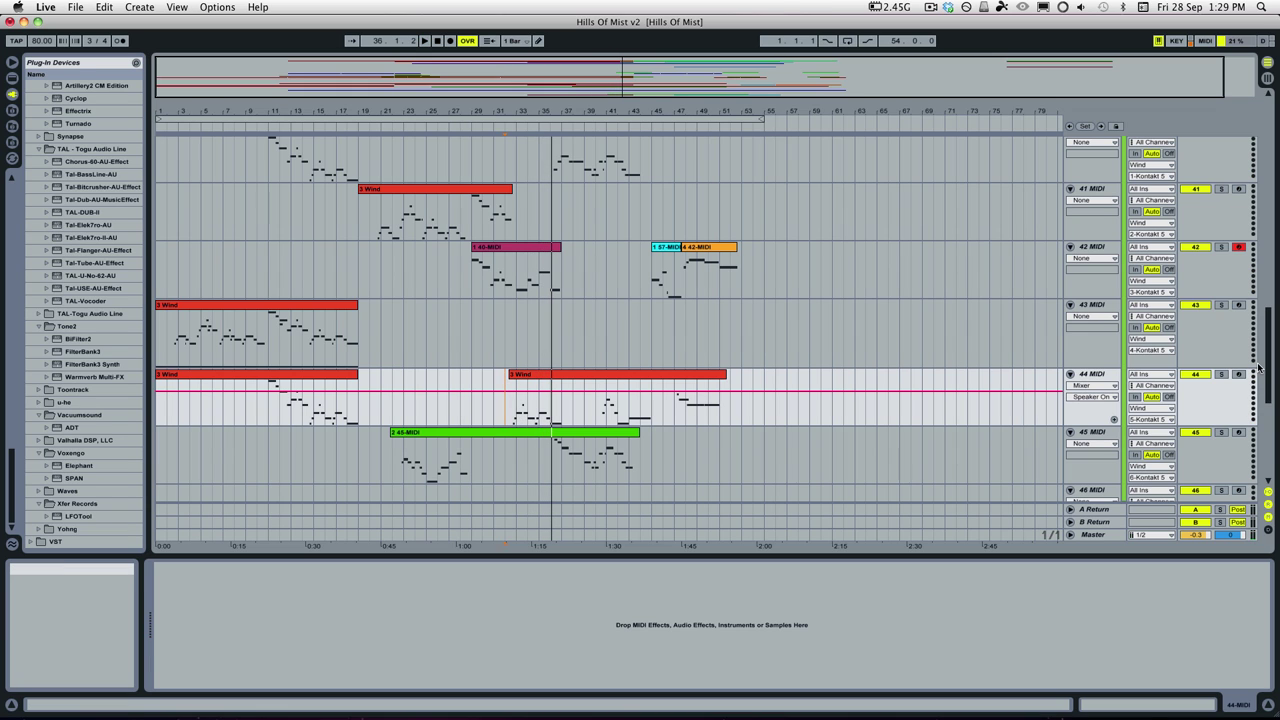
# Mark out the Wind clip's phrases and the empty stretch on track 43, leaving the insert marker at 29.1.1.
pyautogui.scroll(1, 445, 419)
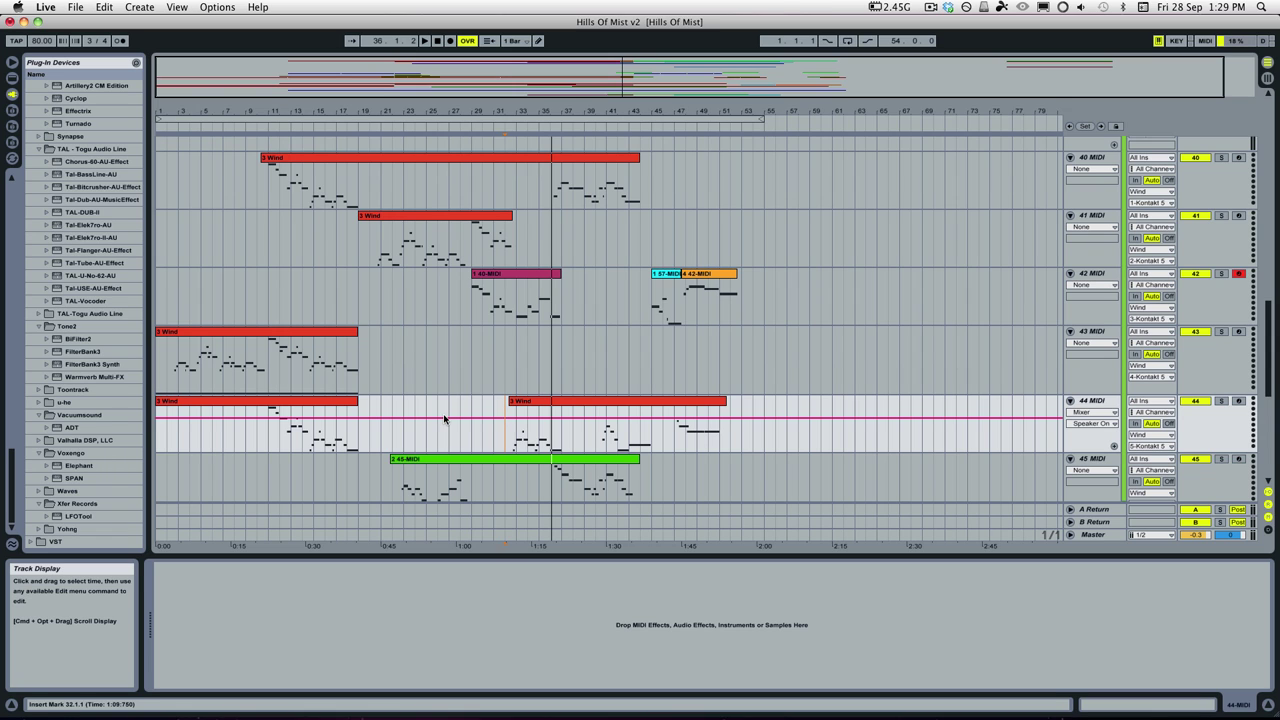
pyautogui.click(456, 361)
pyautogui.click(473, 364)
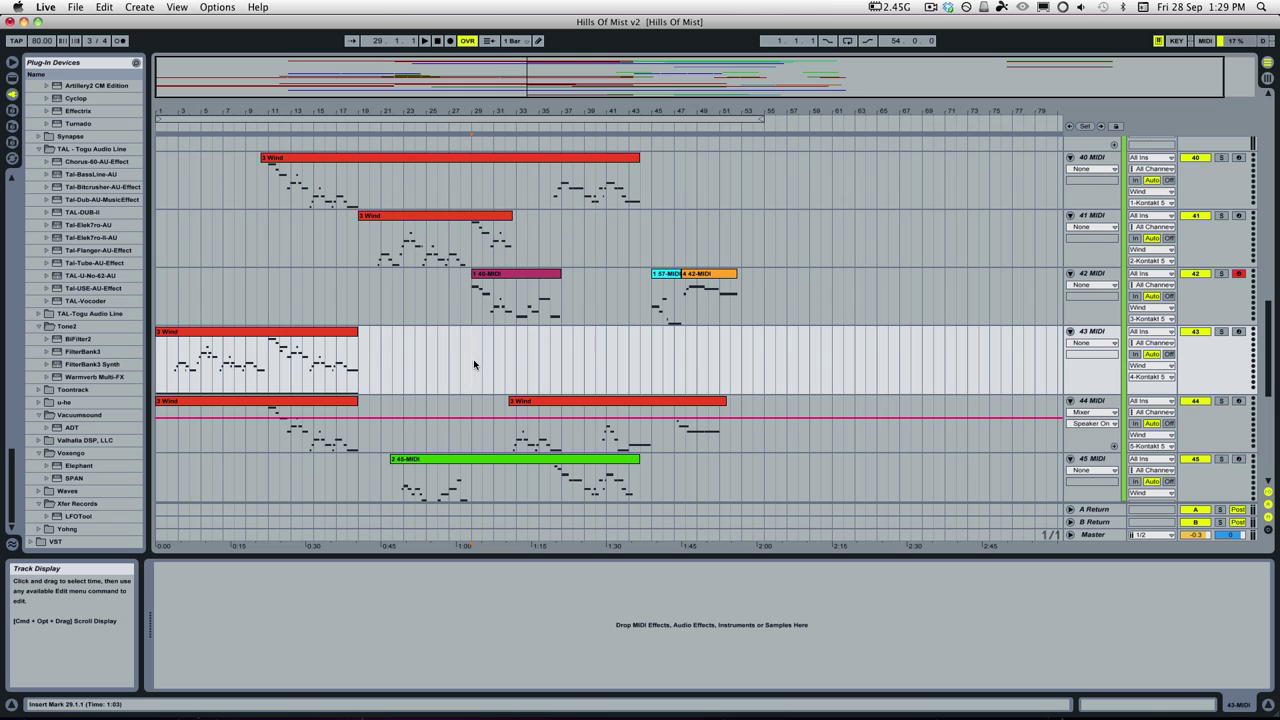
pyautogui.moveTo(181, 367); pyautogui.dragTo(357, 370)
pyautogui.click(370, 373)
pyautogui.click(471, 338)
pyautogui.scroll(-1, 471, 338)
pyautogui.moveTo(479, 318); pyautogui.dragTo(560, 330)
pyautogui.click(508, 314)
pyautogui.click(474, 314)
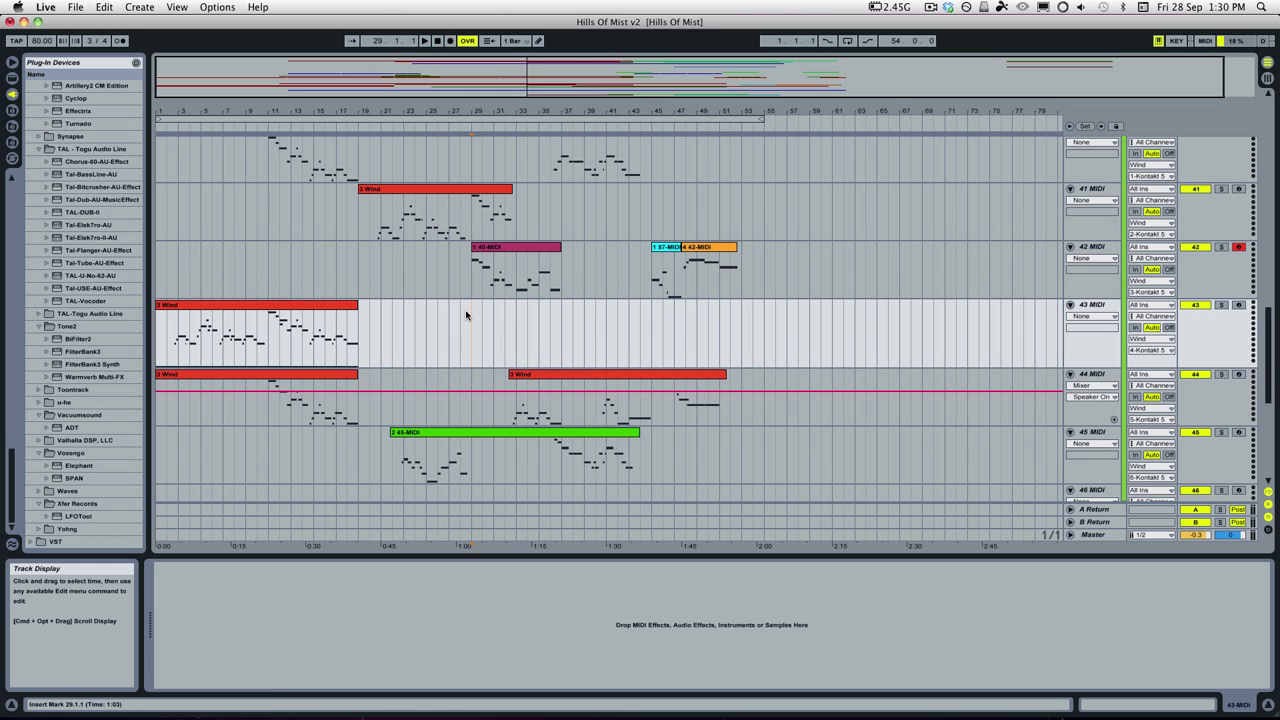
# Play the arrangement from 28.1.1 to about bar 36 while viewing Wind track 39's device chain and the lower tracks.
pyautogui.press('space')
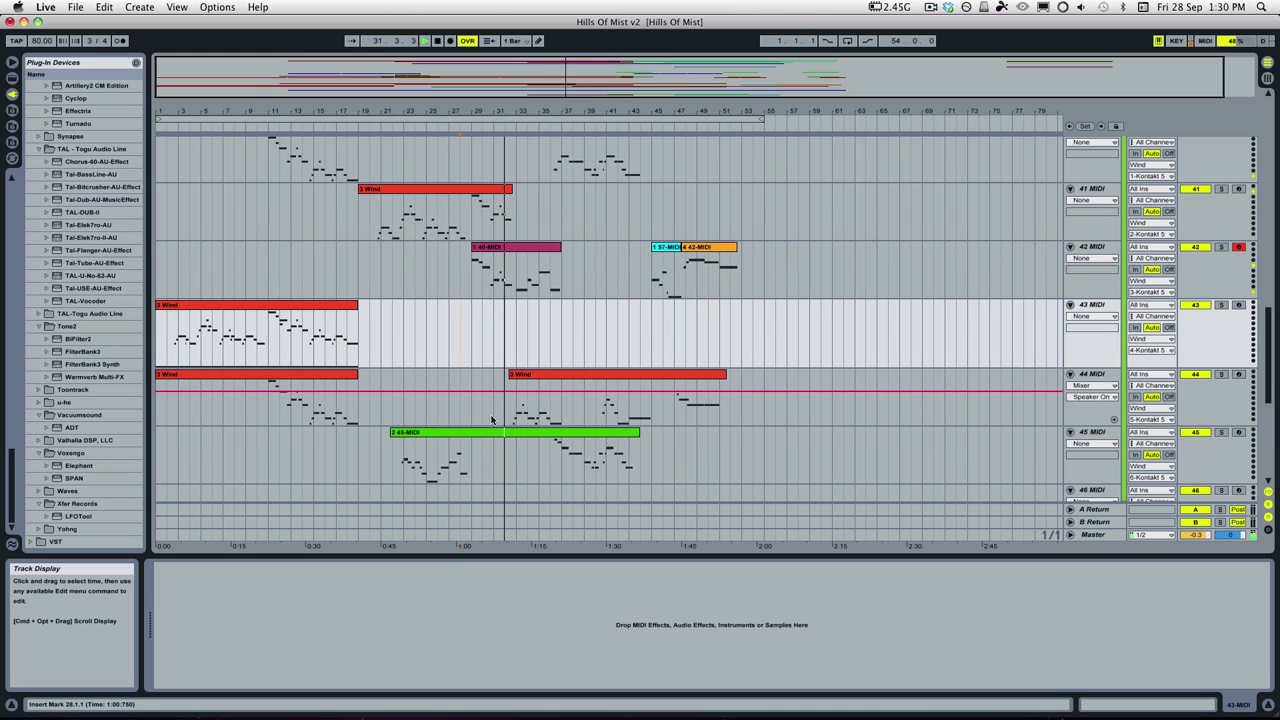
pyautogui.scroll(-1, 521, 438)
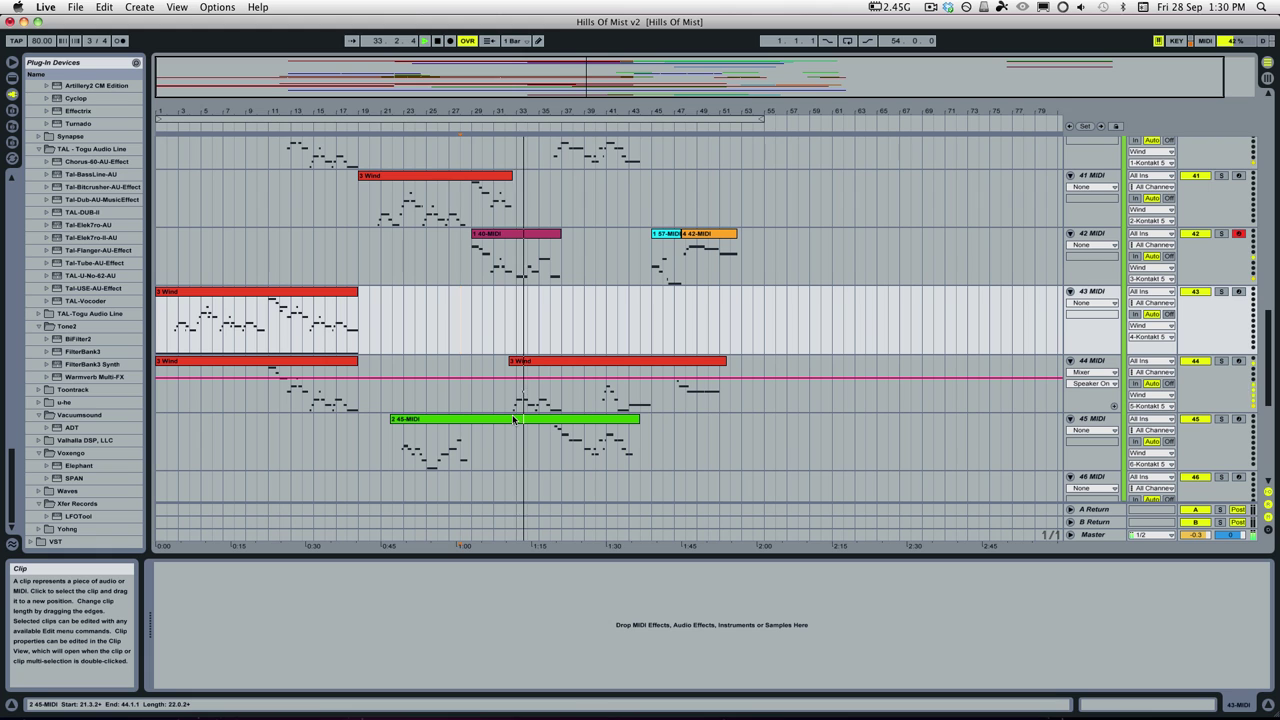
pyautogui.scroll(5, 513, 420)
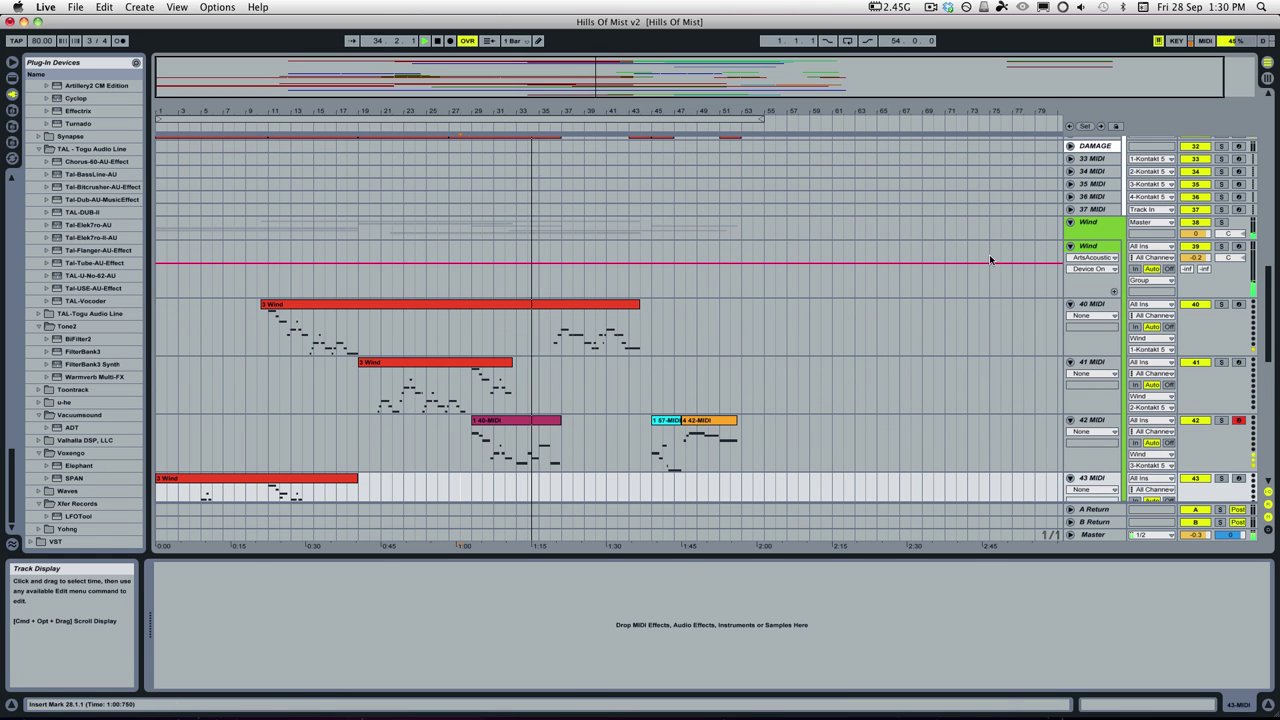
pyautogui.click(1105, 246)
pyautogui.scroll(-8, 655, 325)
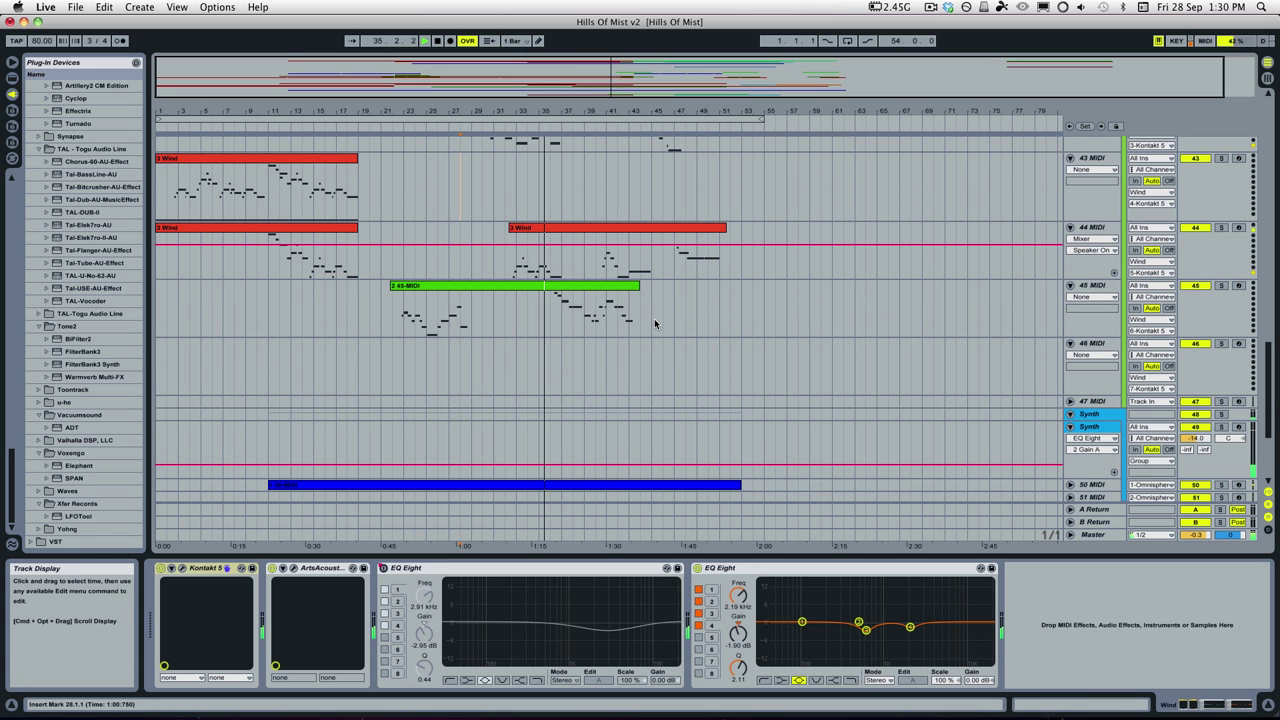
pyautogui.scroll(-4, 652, 332)
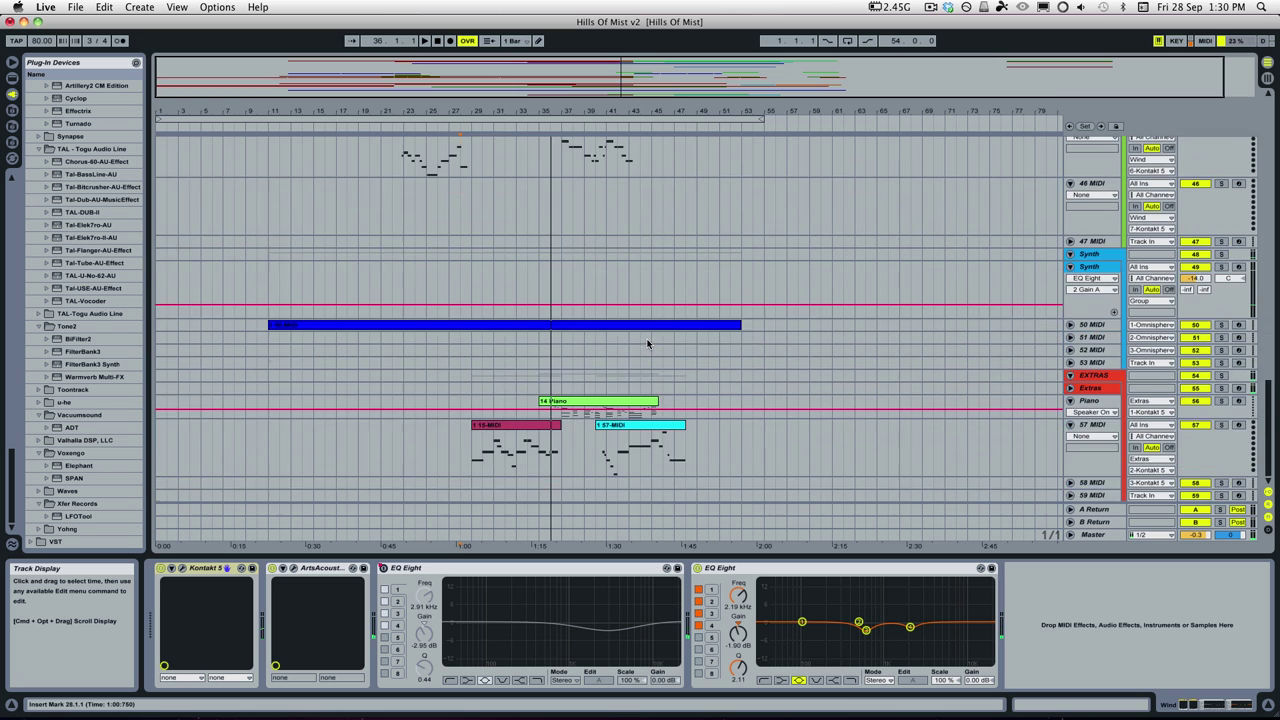
# Select the purple 15-MIDI clip on Extras track 57 and compare its phrase with the Wind group's clips.
pyautogui.scroll(3, 645, 345)
pyautogui.scroll(2, 640, 353)
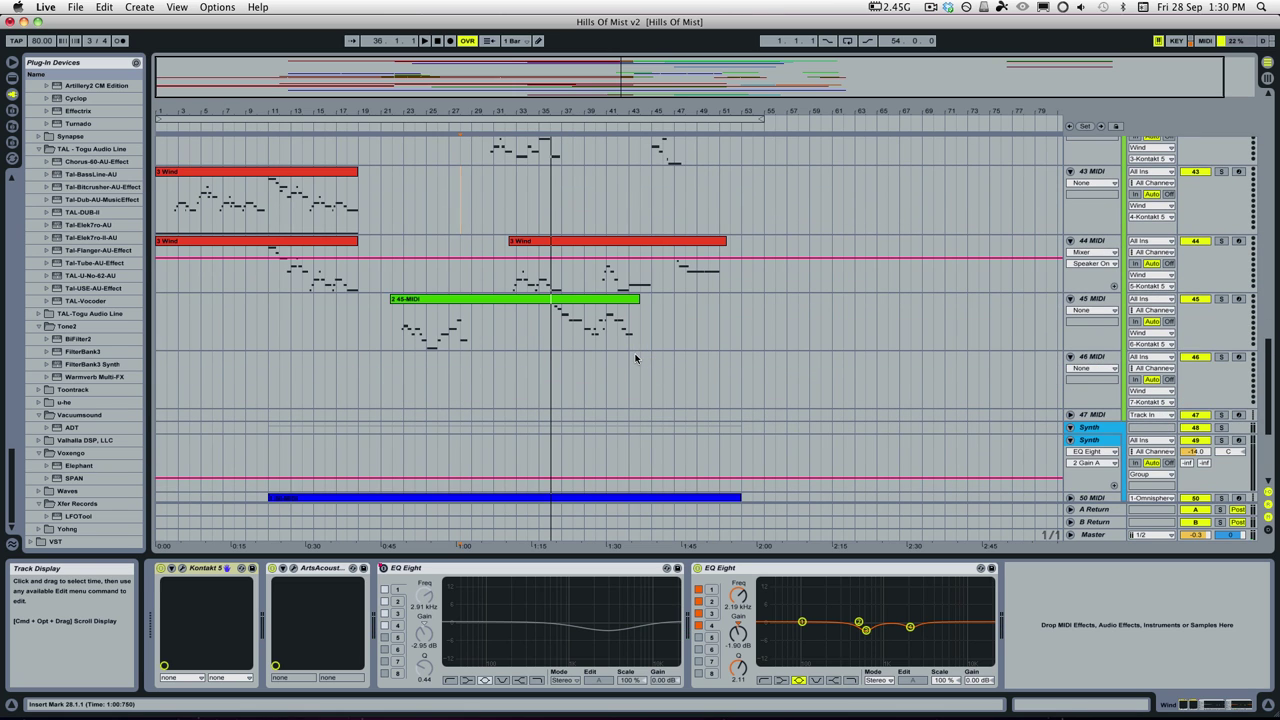
pyautogui.scroll(-5, 620, 360)
pyautogui.click(476, 448)
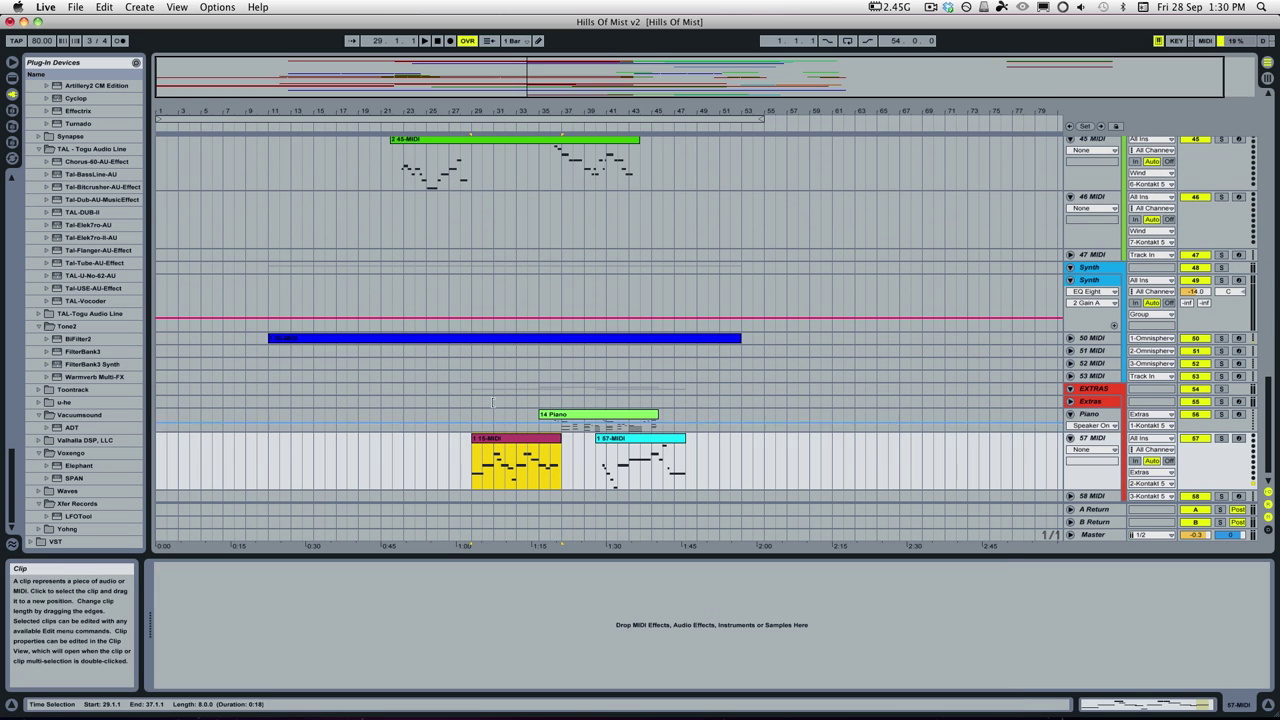
pyautogui.scroll(10, 517, 373)
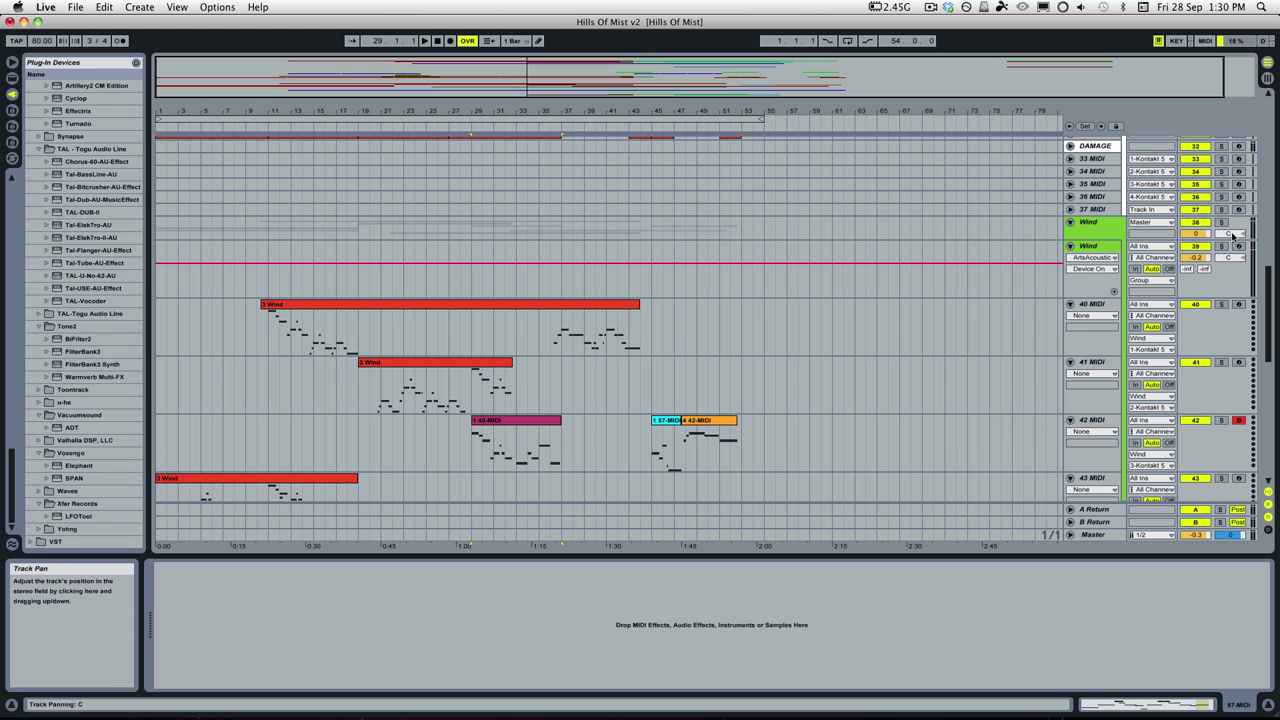
pyautogui.scroll(-10, 841, 266)
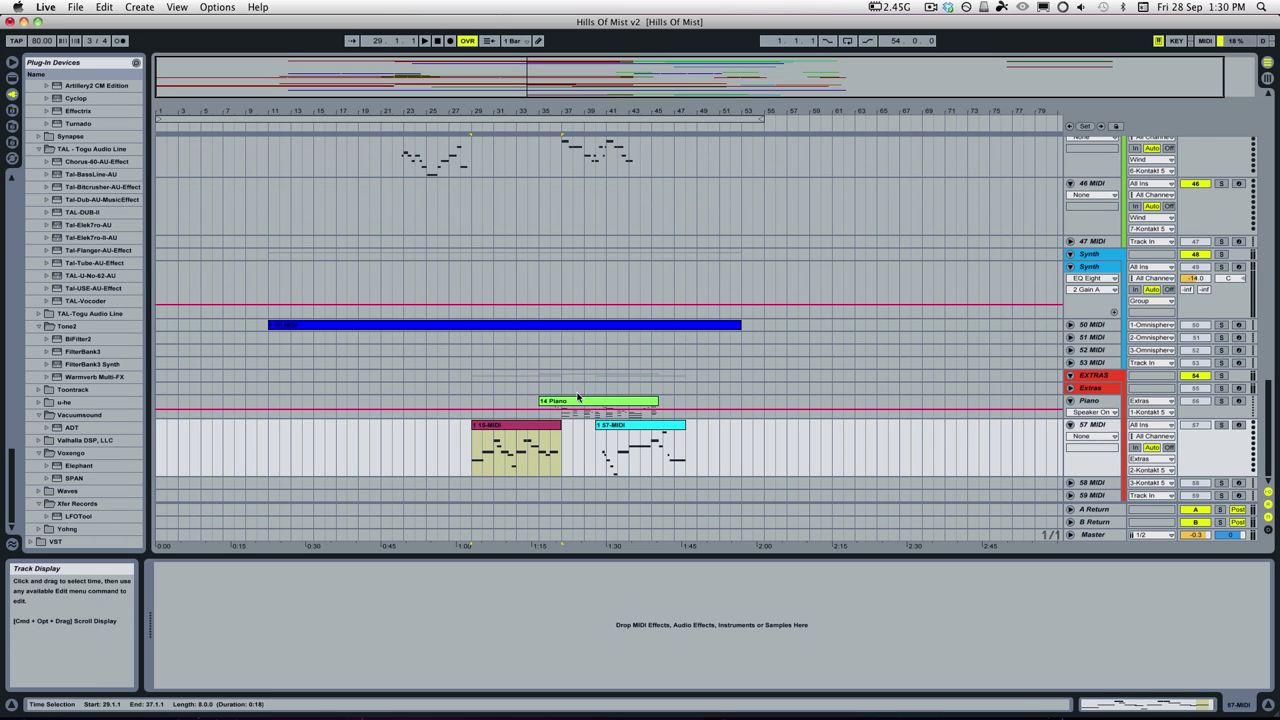
# Open the first 3 Wind clip on Strings track 7 in the MIDI note editor and bring its full melody into view.
pyautogui.scroll(15, 591, 438)
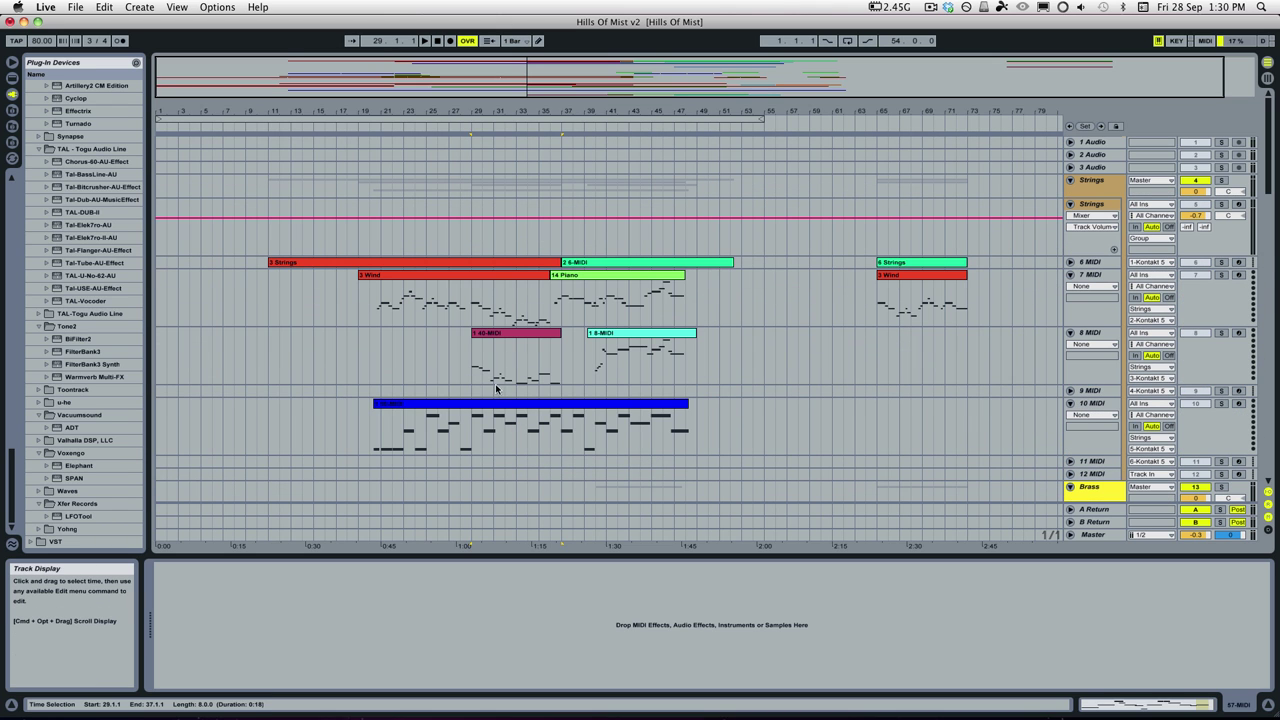
pyautogui.scroll(-1, 492, 312)
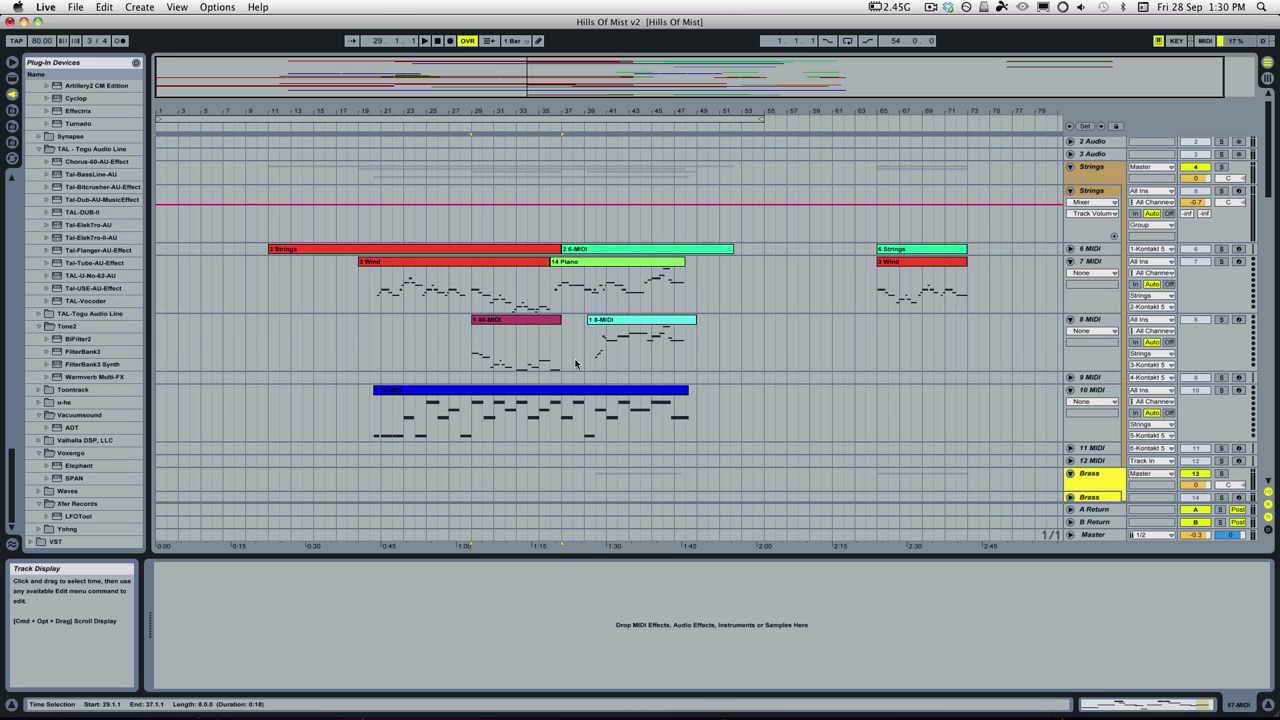
pyautogui.scroll(-5, 496, 390)
pyautogui.scroll(4, 450, 350)
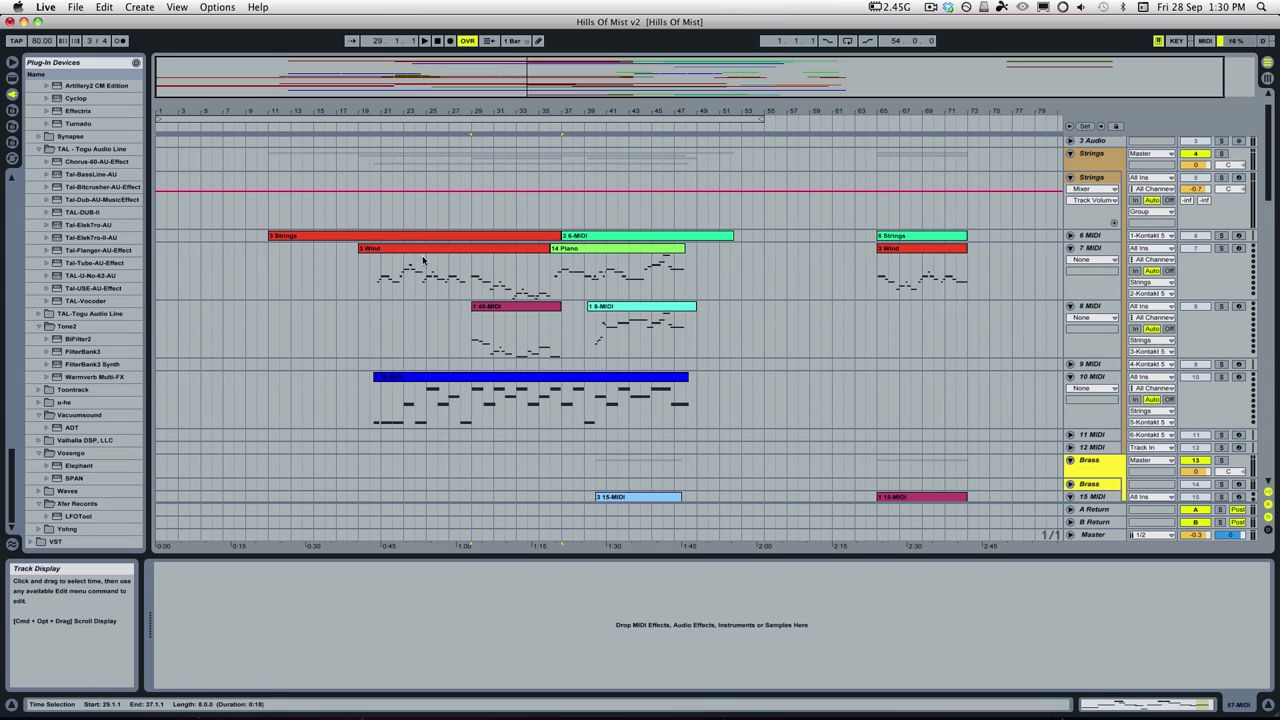
pyautogui.click(423, 260)
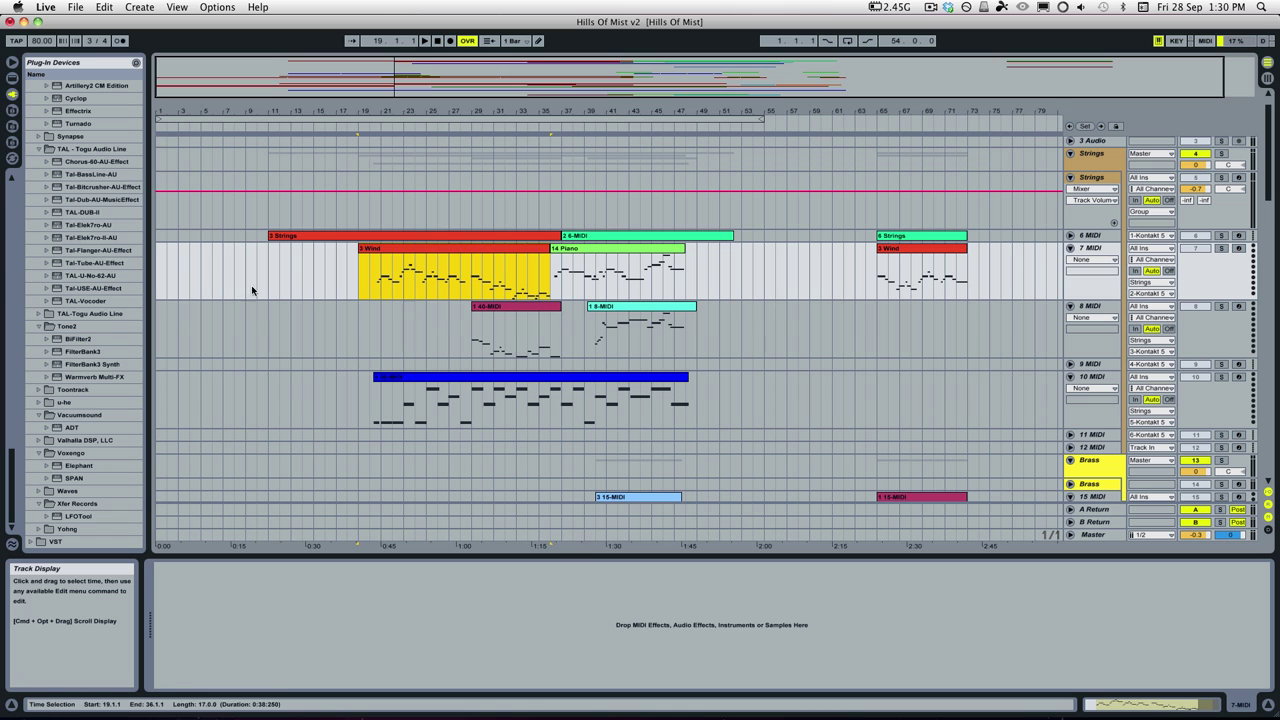
pyautogui.doubleClick(418, 246)
pyautogui.click(476, 578)
pyautogui.scroll(1, 476, 578)
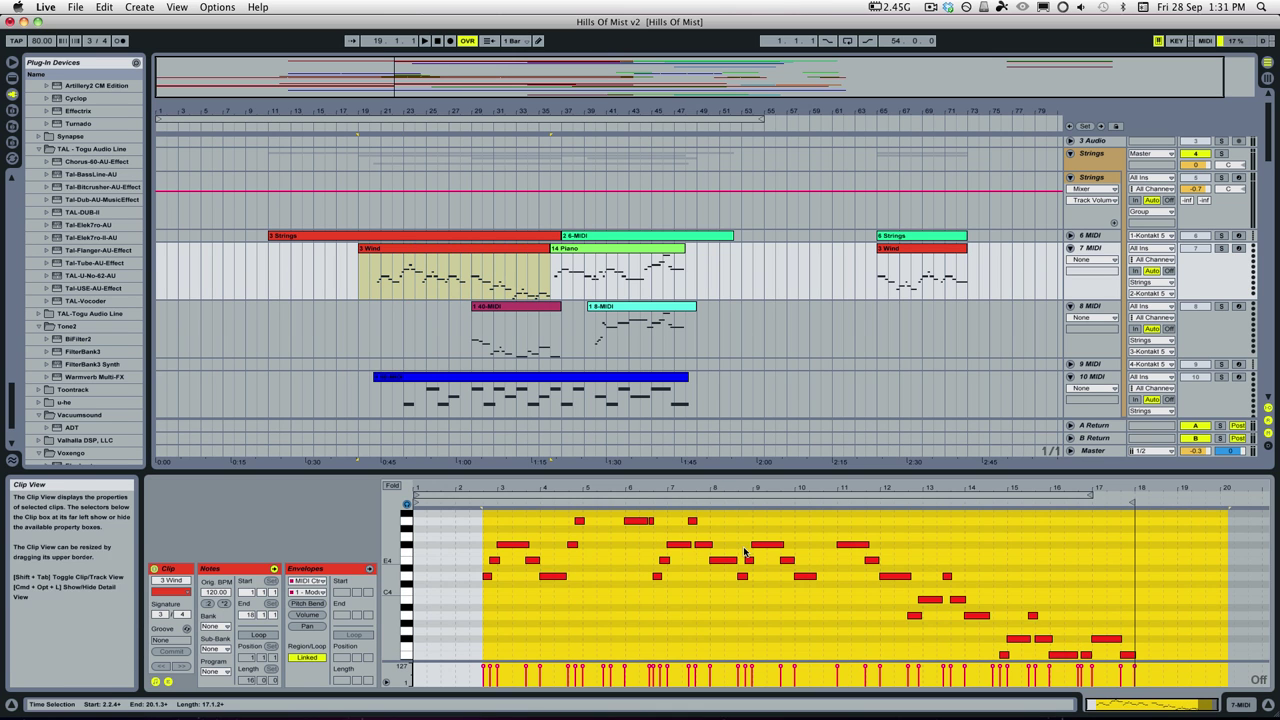
pyautogui.scroll(-3, 476, 578)
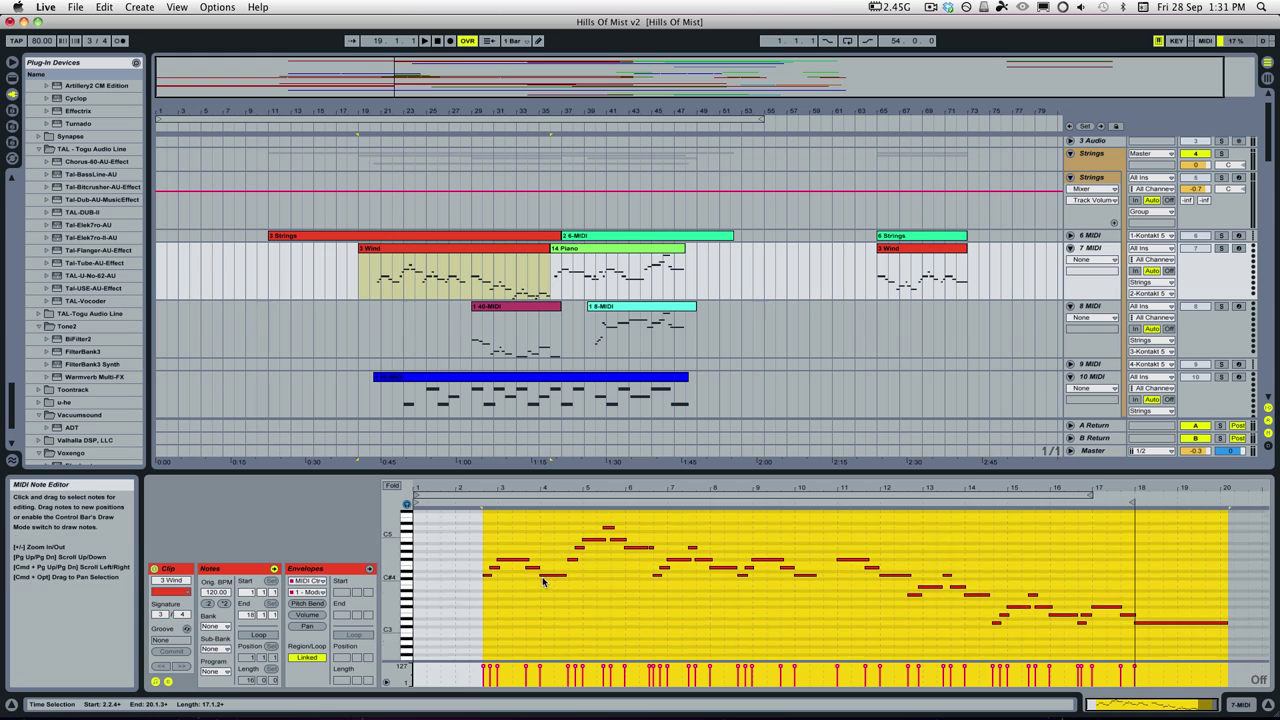
# Mark out the Wind clip's opening phrase up to bar 10 and its descending phrase, then select the D4 note at 9.3.4.
pyautogui.scroll(1, 540, 580)
pyautogui.moveTo(467, 606); pyautogui.dragTo(820, 536)
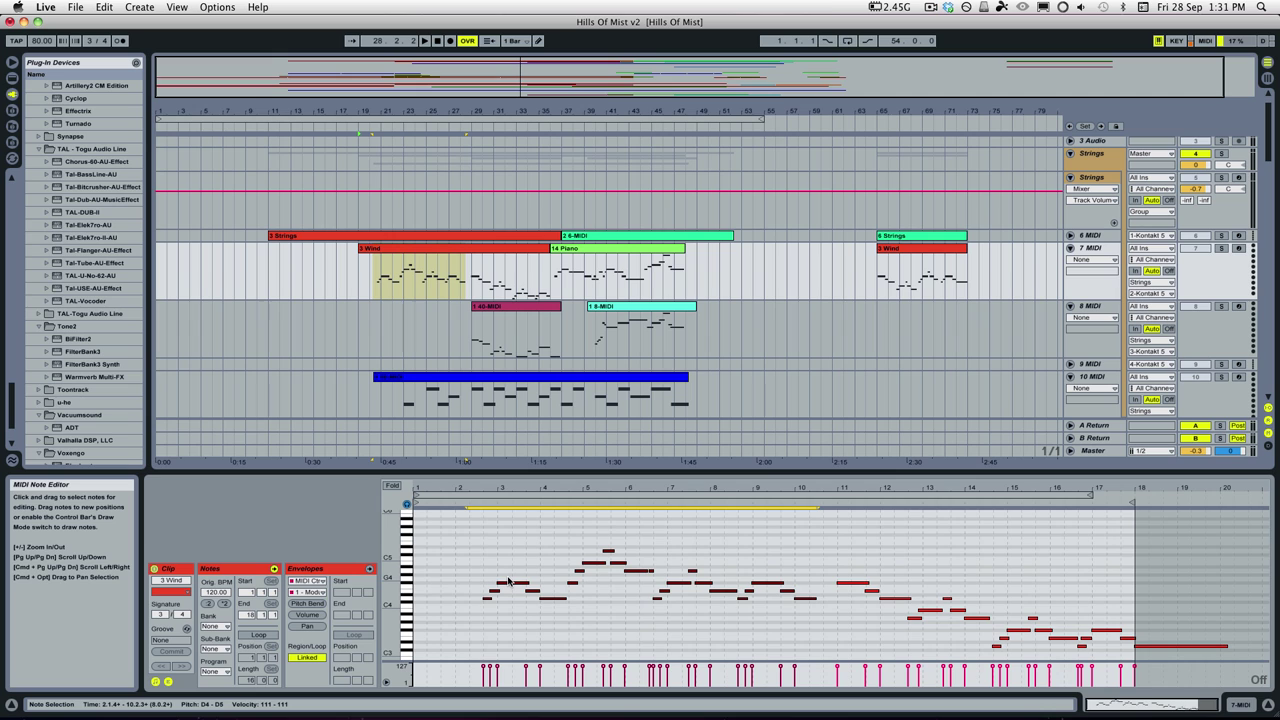
pyautogui.moveTo(826, 553); pyautogui.dragTo(1048, 620)
pyautogui.click(805, 598)
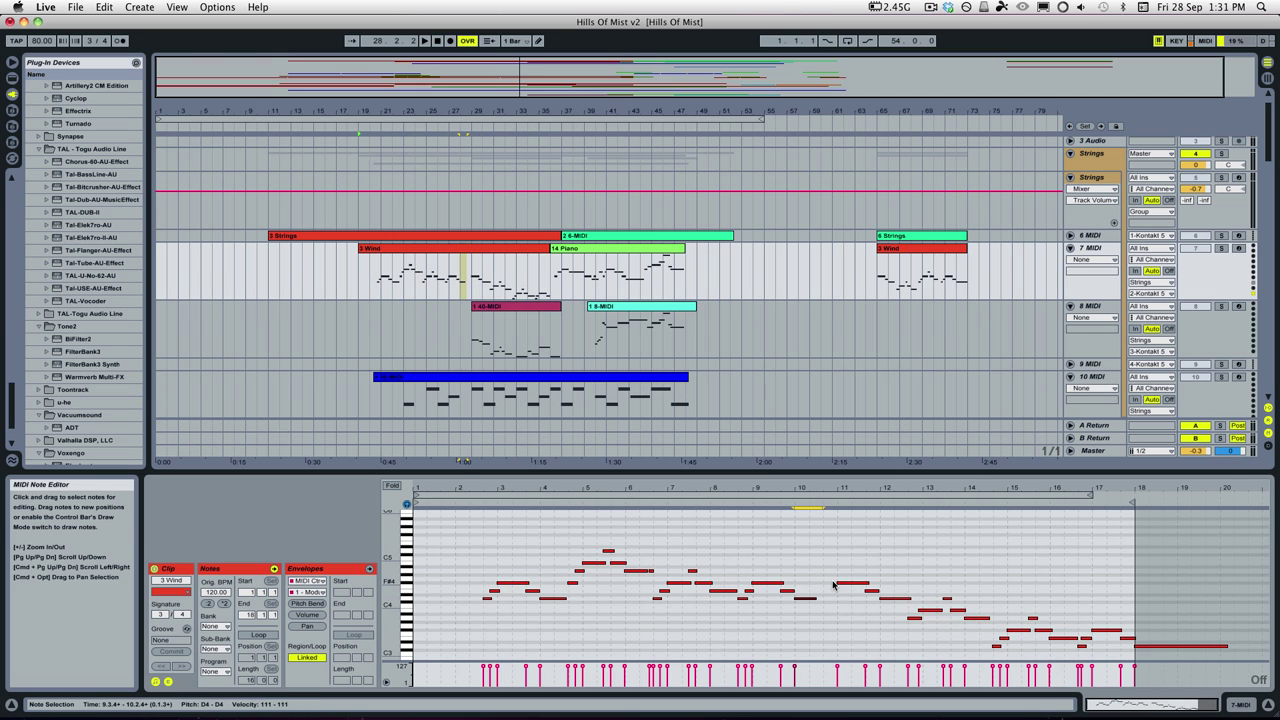
# Try the Wind clip's descending notes from 10.3.4 to 18.1.1 an octave higher and return them to their original pitch.
pyautogui.moveTo(847, 601); pyautogui.dragTo(1126, 655)
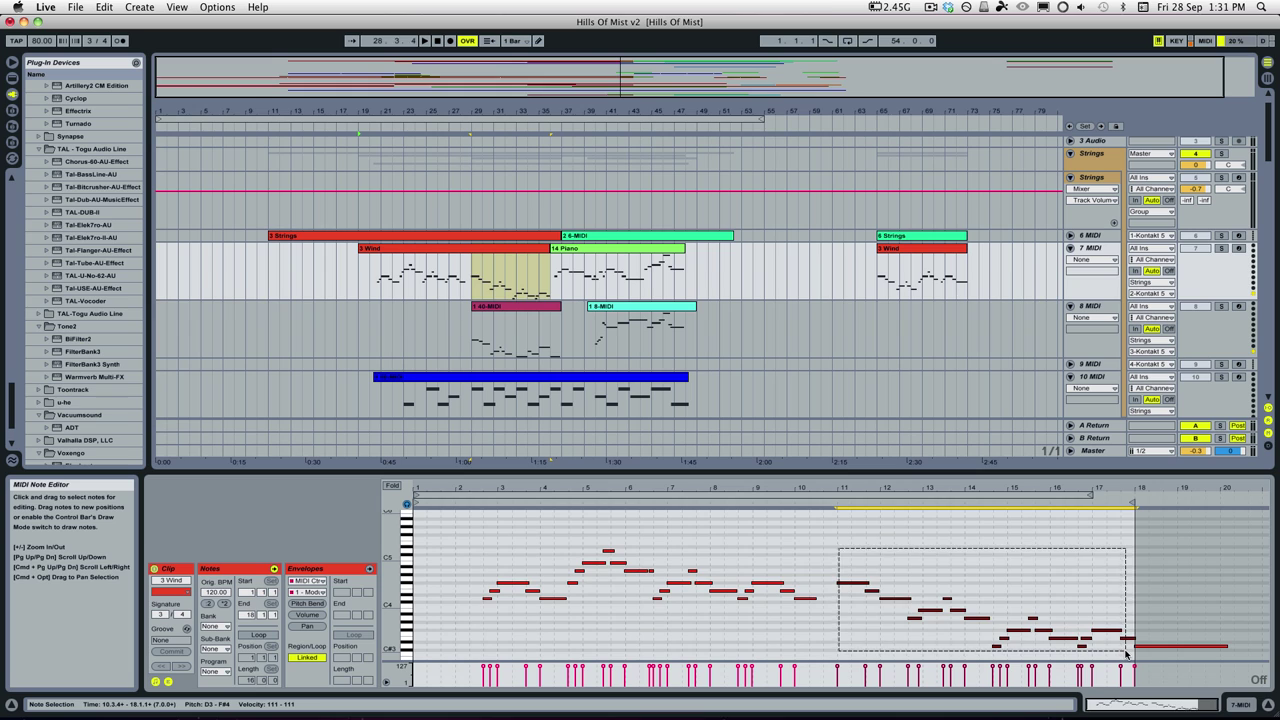
pyautogui.hotkey('shift', 'Up')
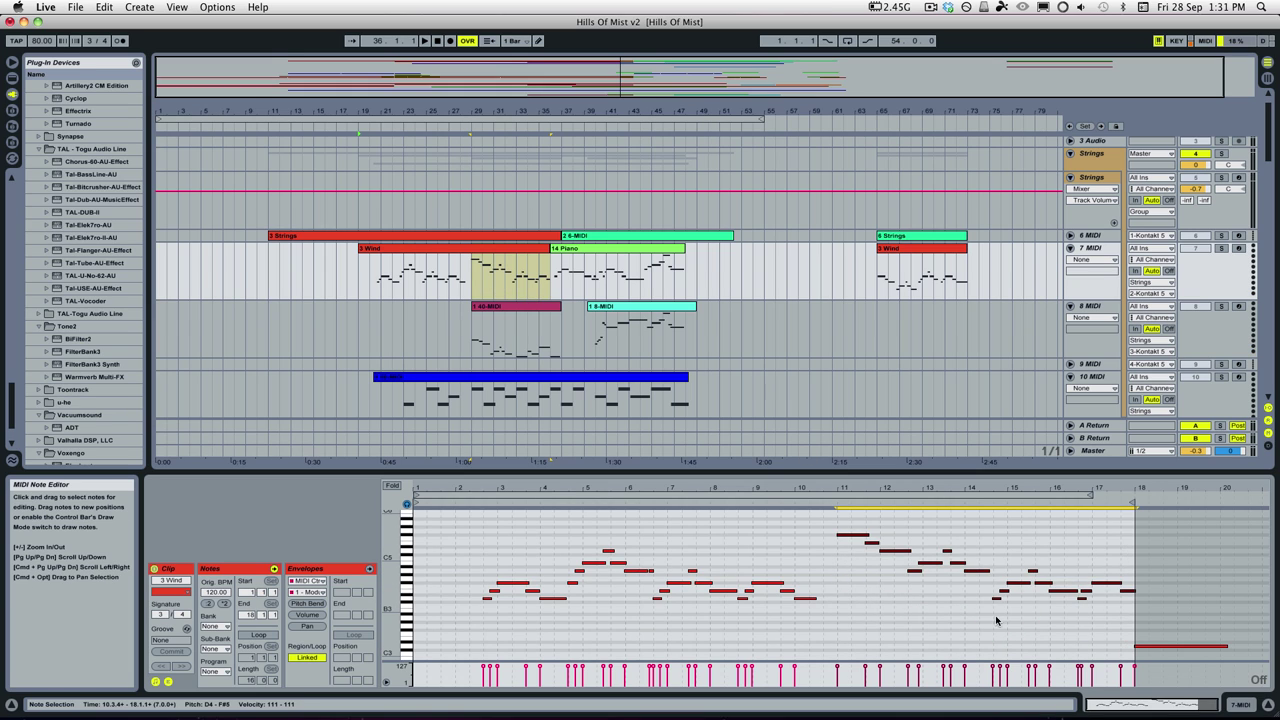
pyautogui.hotkey('shift', 'Down')
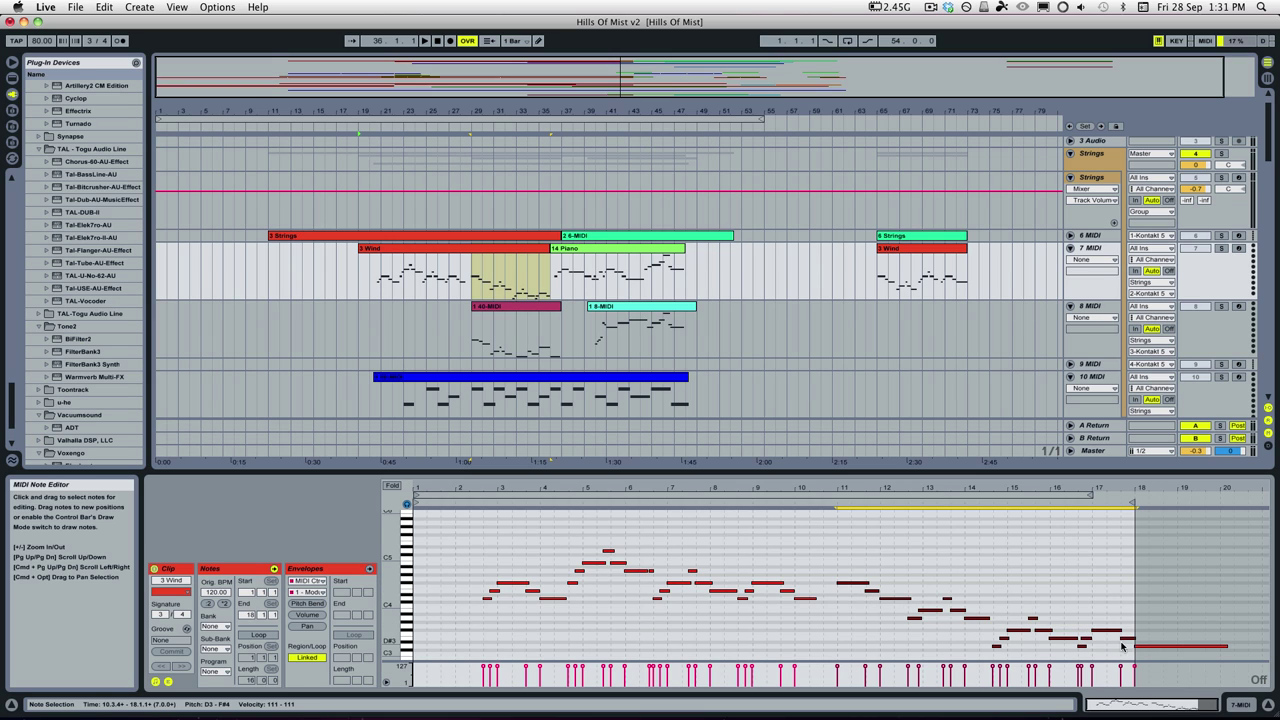
# Solo Strings track 5, set the clip's insert marker at 10.3.4, and play the strings to about bar 36.
pyautogui.click(1222, 178)
pyautogui.click(1222, 178)
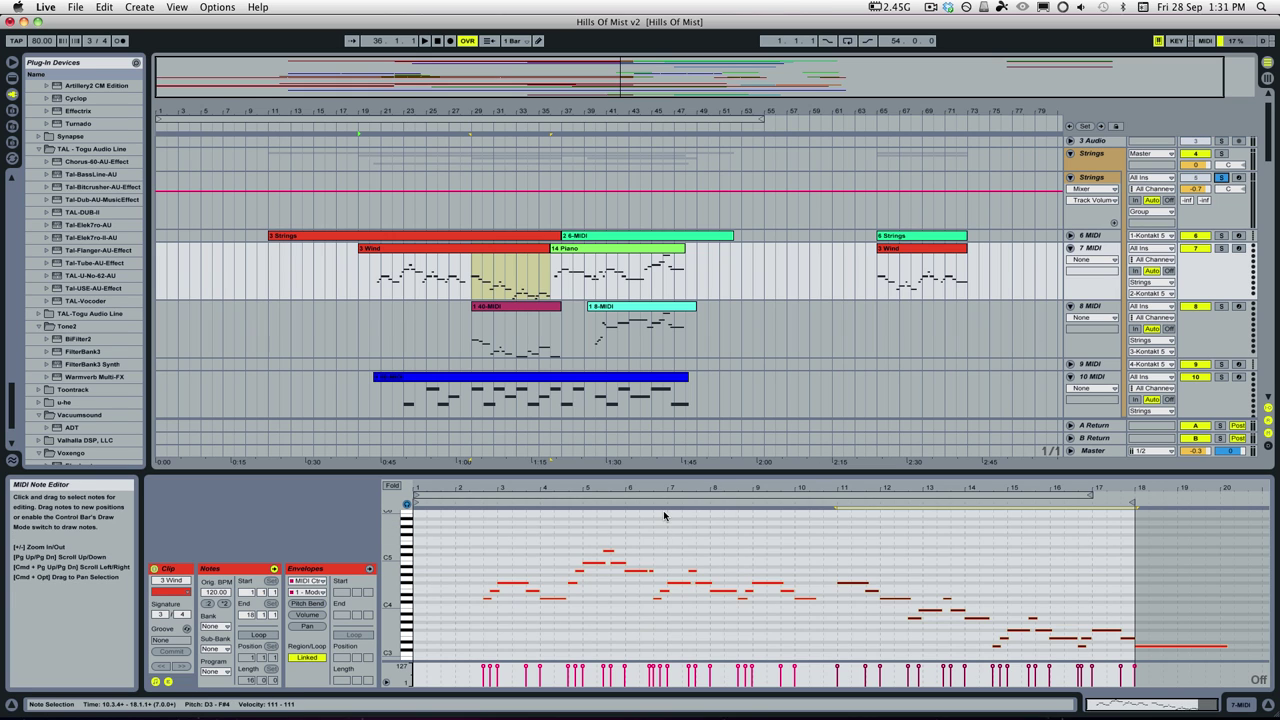
pyautogui.moveTo(474, 607); pyautogui.dragTo(839, 604)
pyautogui.click(838, 570)
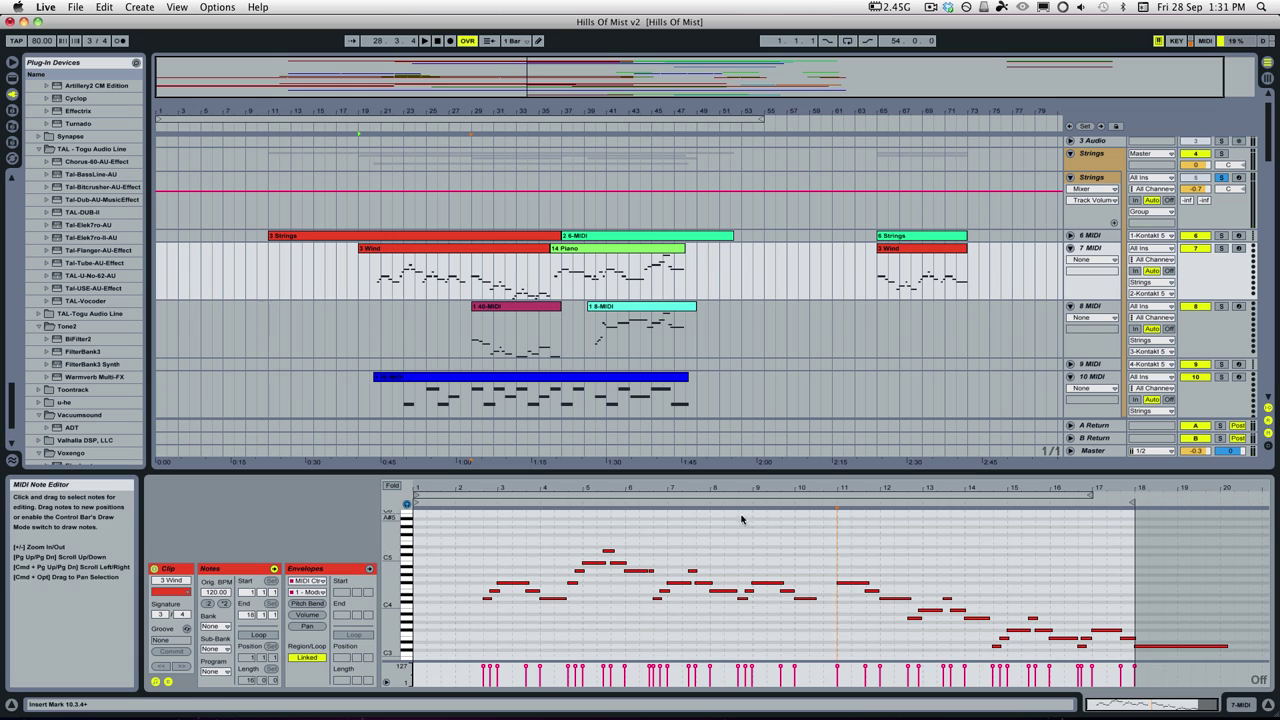
pyautogui.click(665, 505)
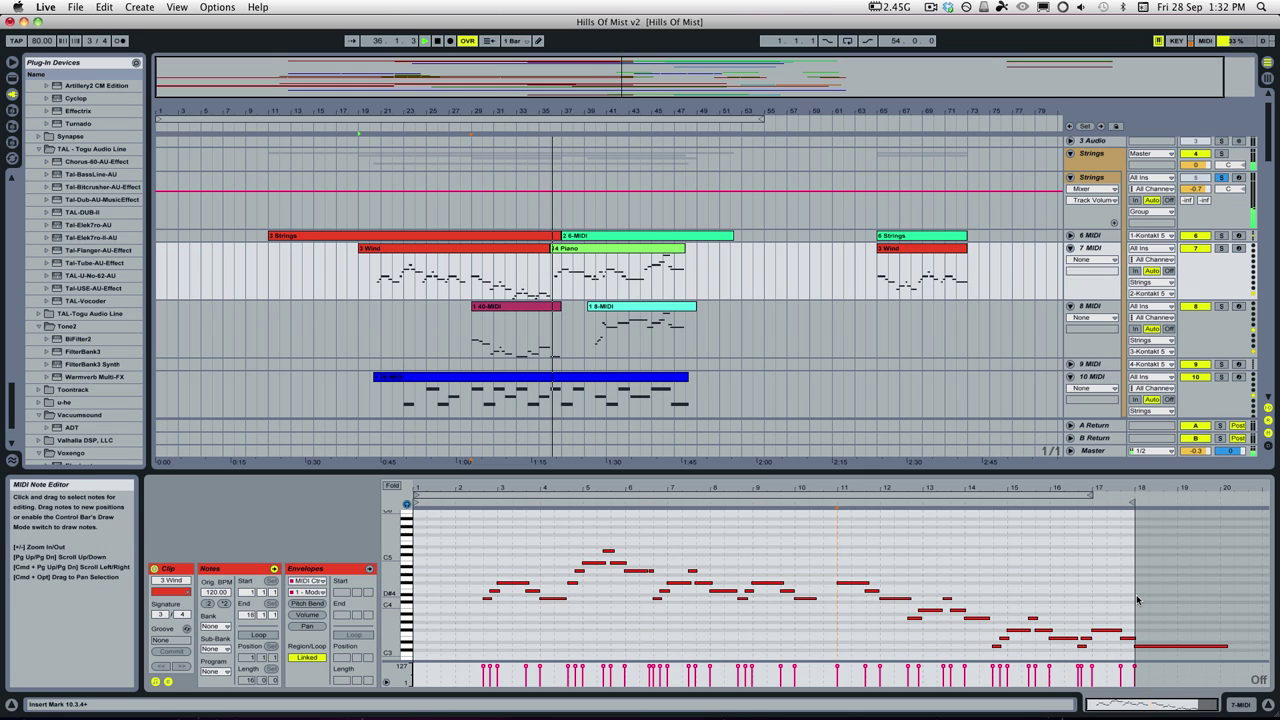
pyautogui.press('space')
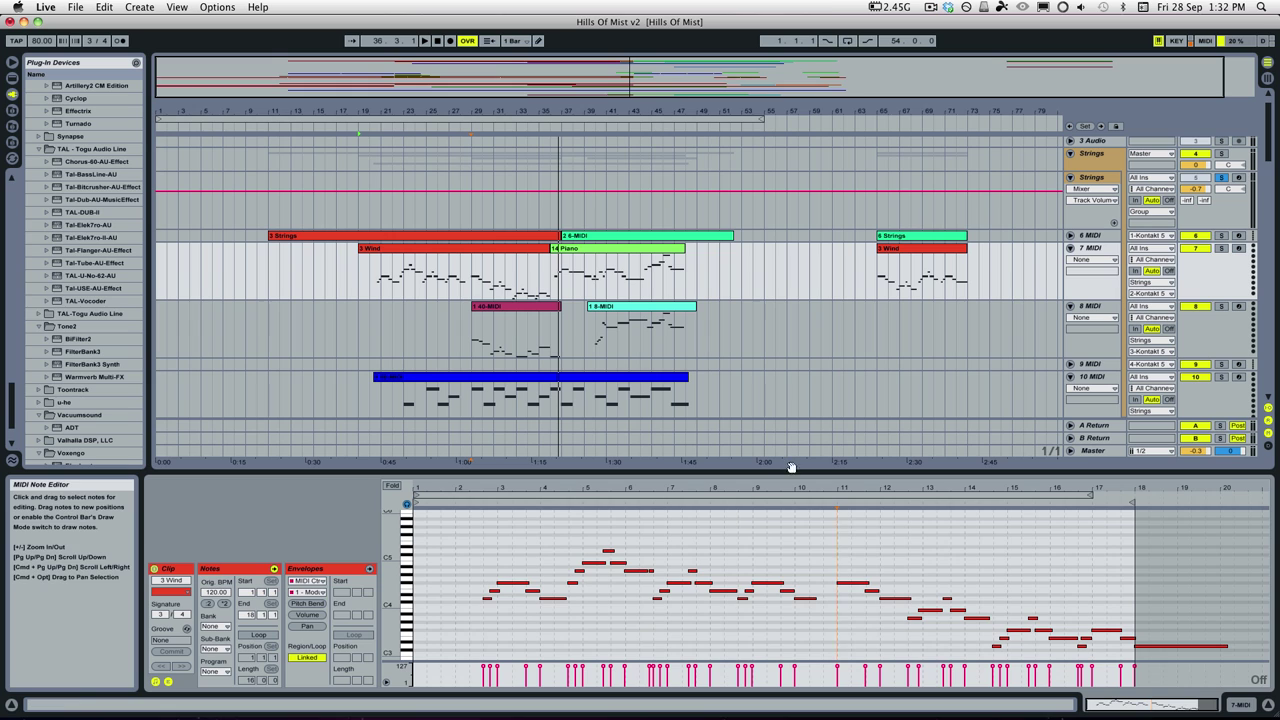
# Turn off solo on the Strings track and solo the 57 MIDI track in the Extras group instead.
pyautogui.click(1220, 178)
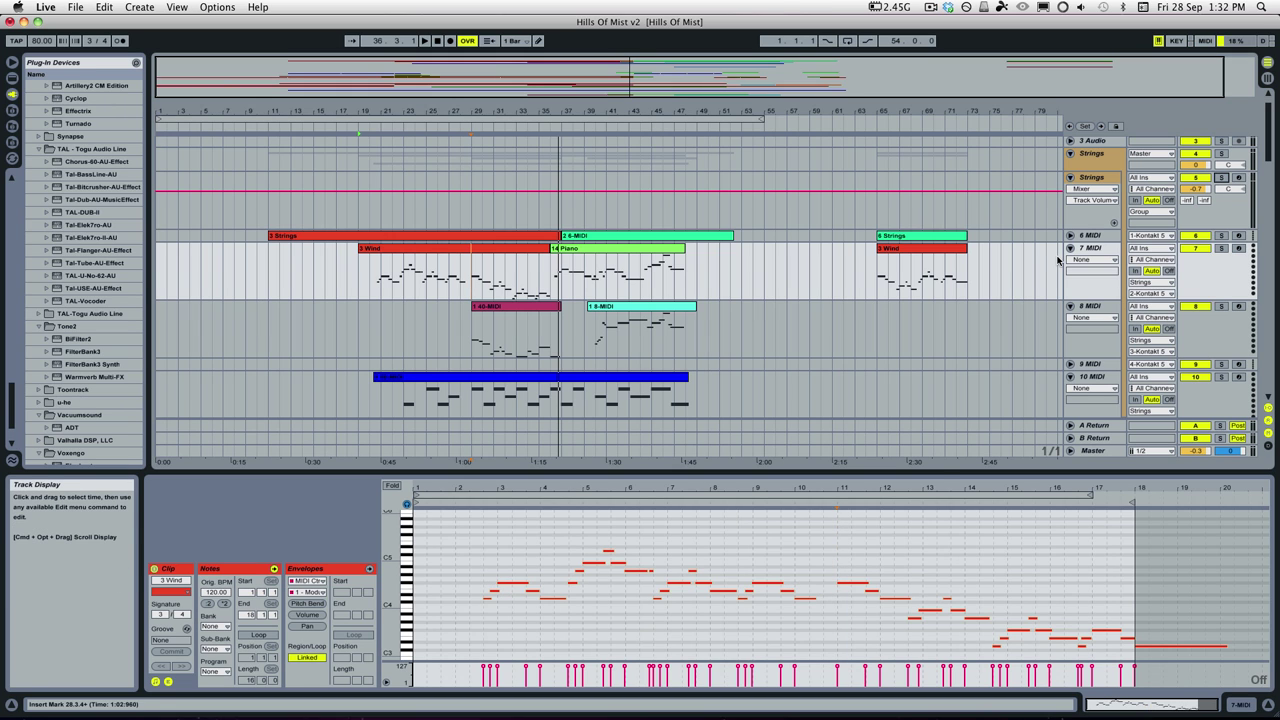
pyautogui.scroll(-1, 700, 352)
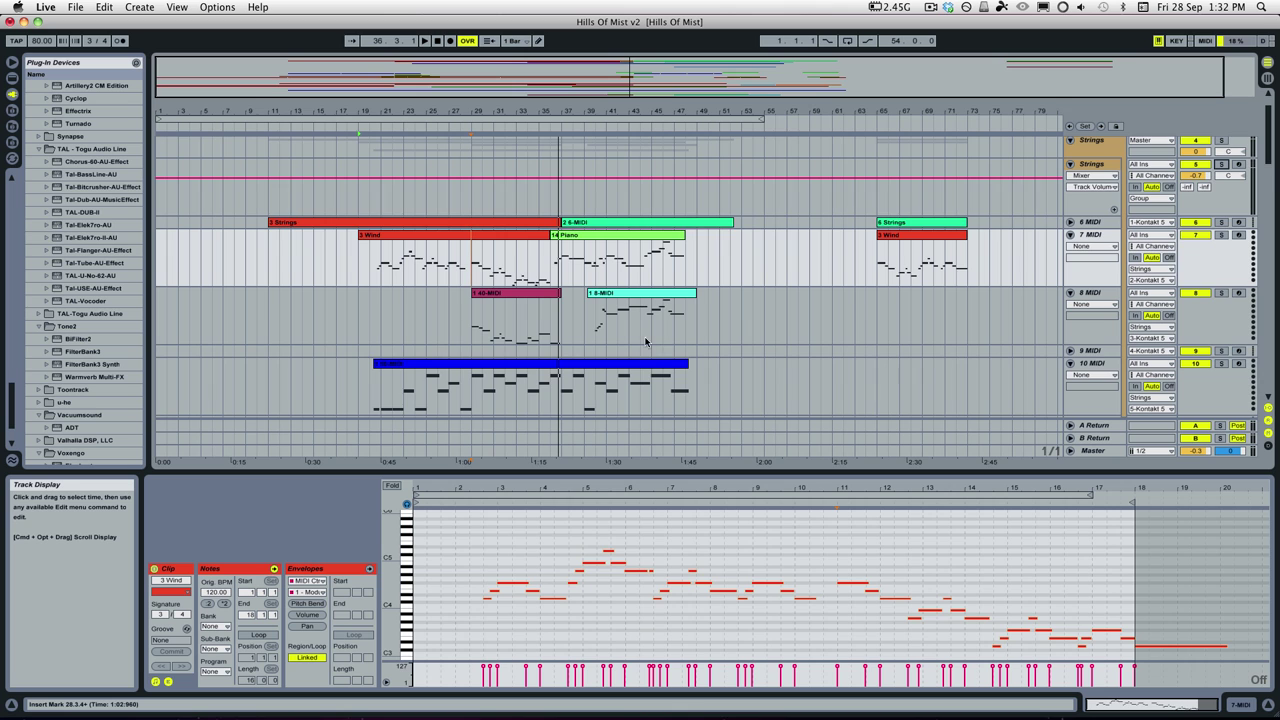
pyautogui.scroll(-15, 645, 342)
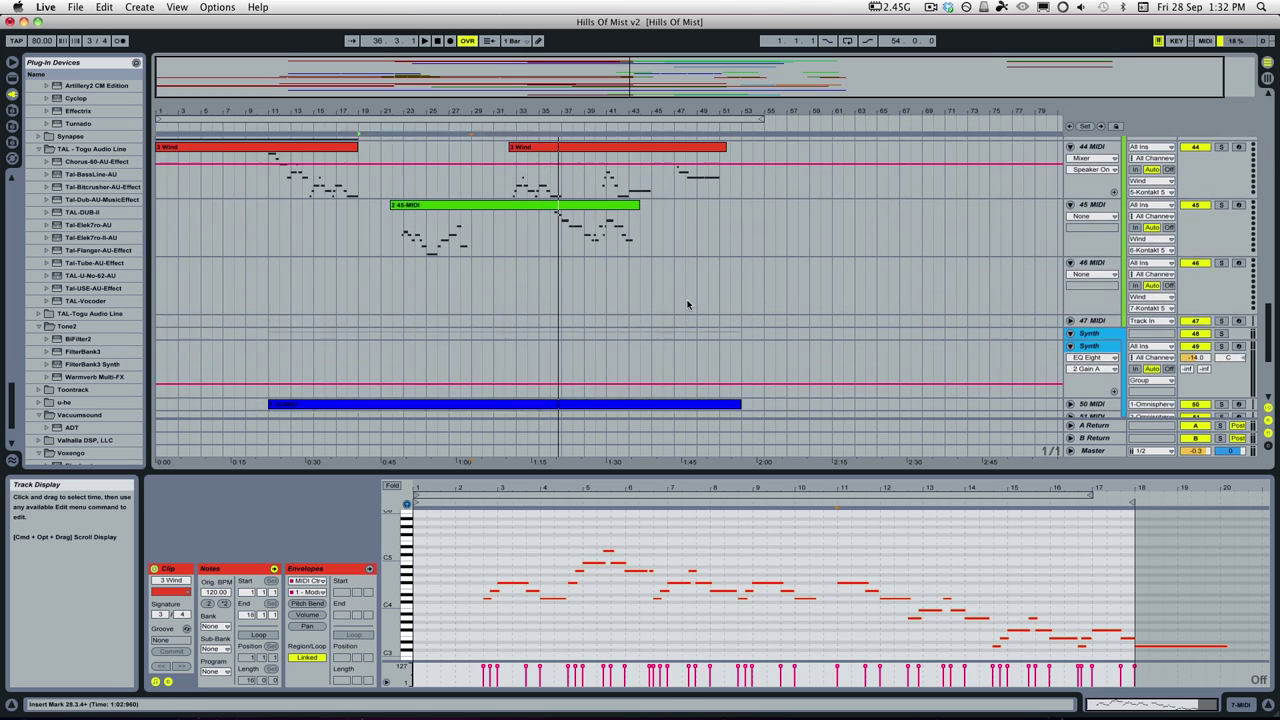
pyautogui.scroll(8, 740, 280)
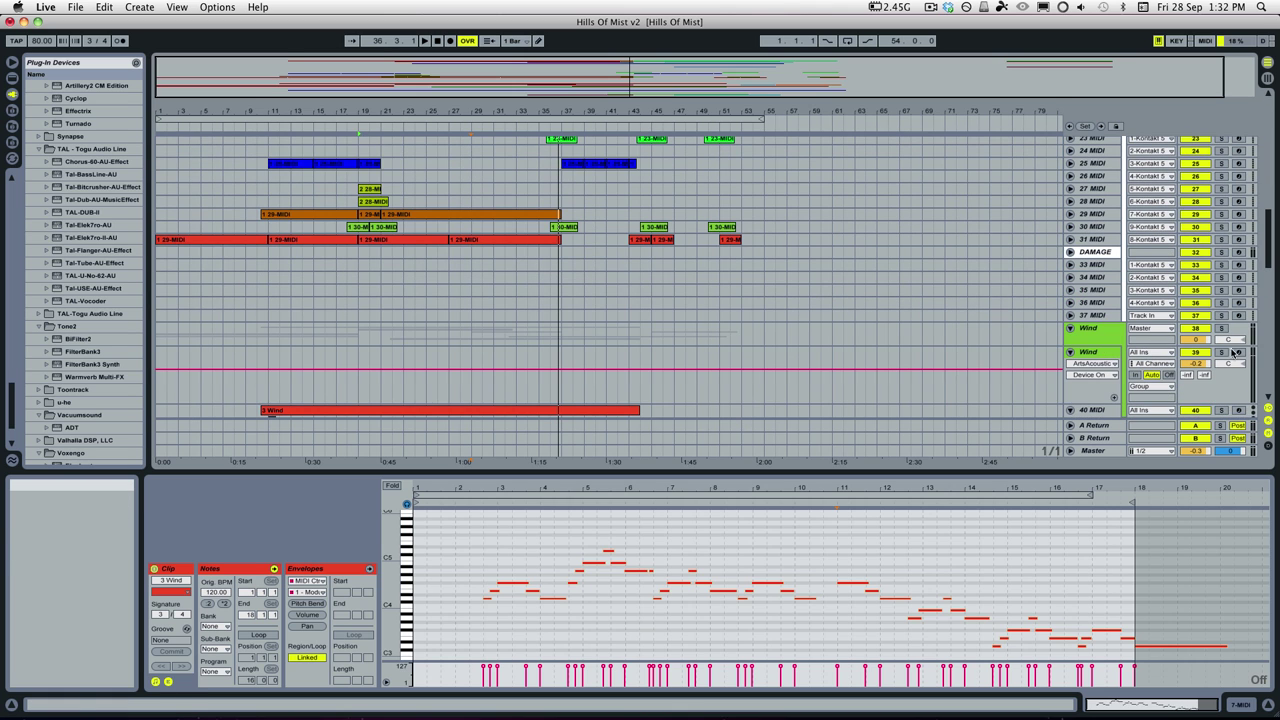
pyautogui.scroll(-8, 760, 285)
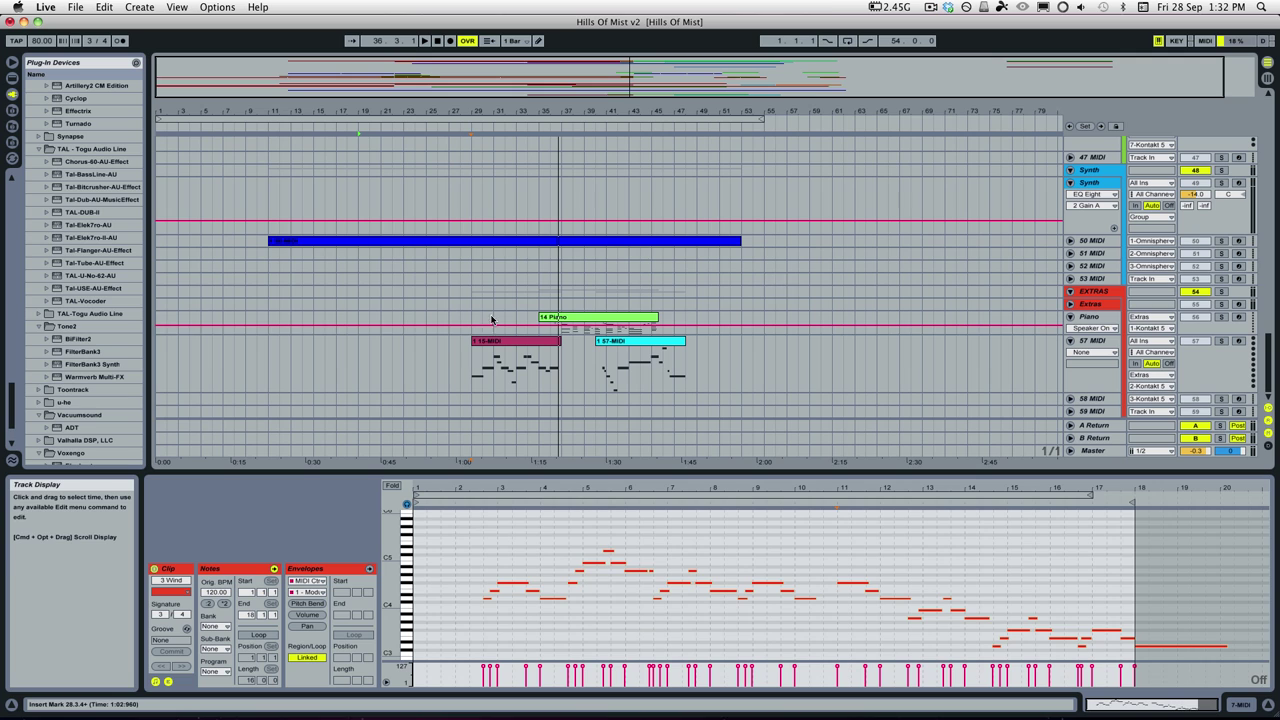
pyautogui.click(1221, 341)
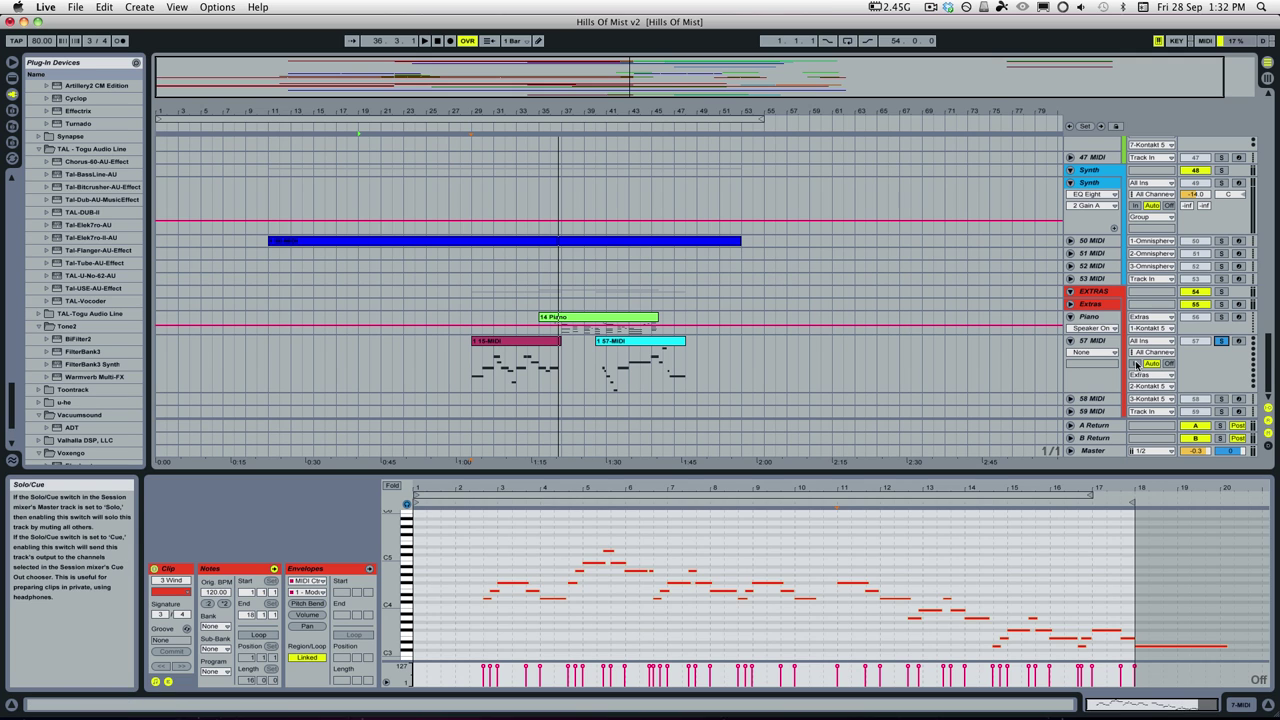
# Play back the soloed 57 MIDI track from bar 29, where its first clip starts.
pyautogui.click(466, 362)
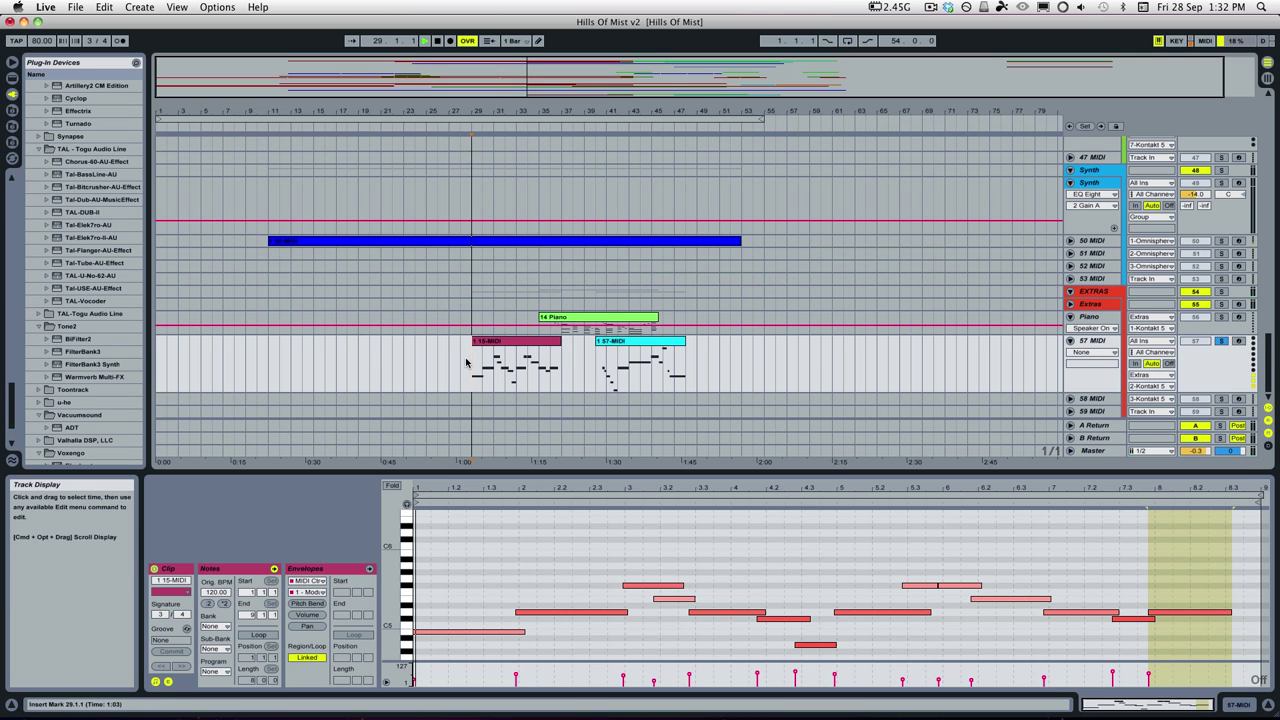
pyautogui.press('space')
pyautogui.scroll(1, 620, 383)
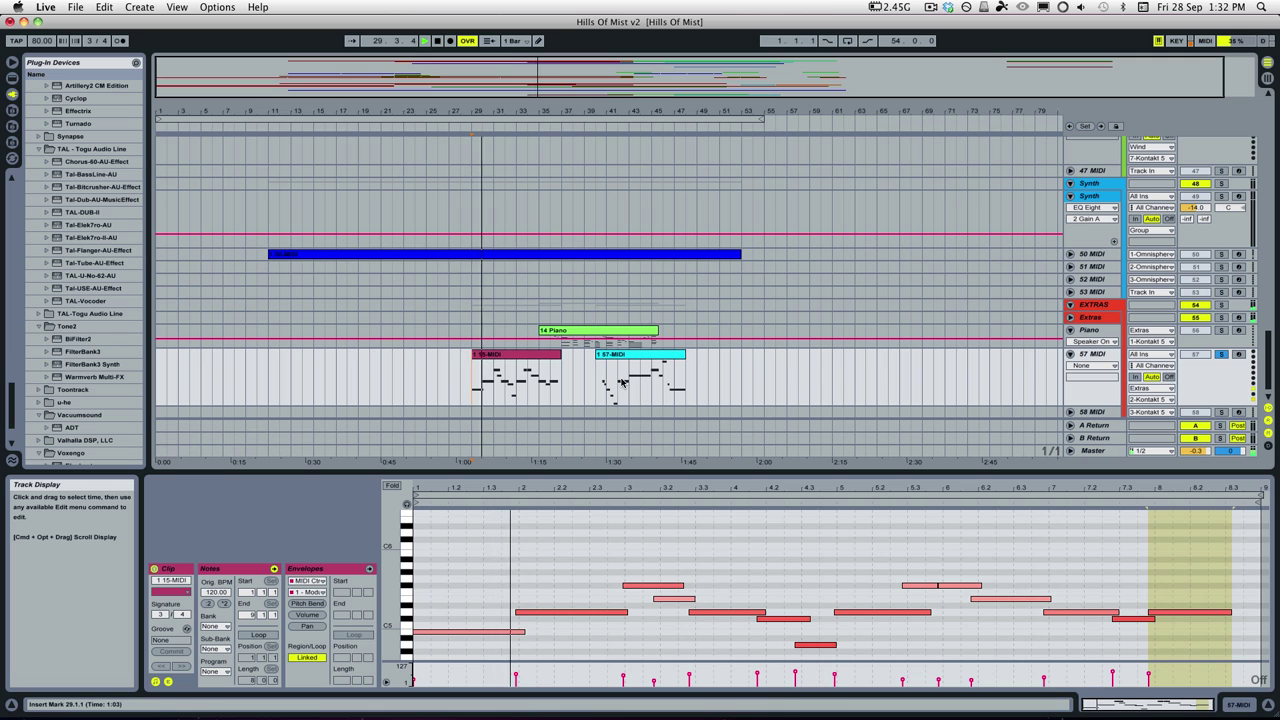
pyautogui.scroll(-1, 710, 395)
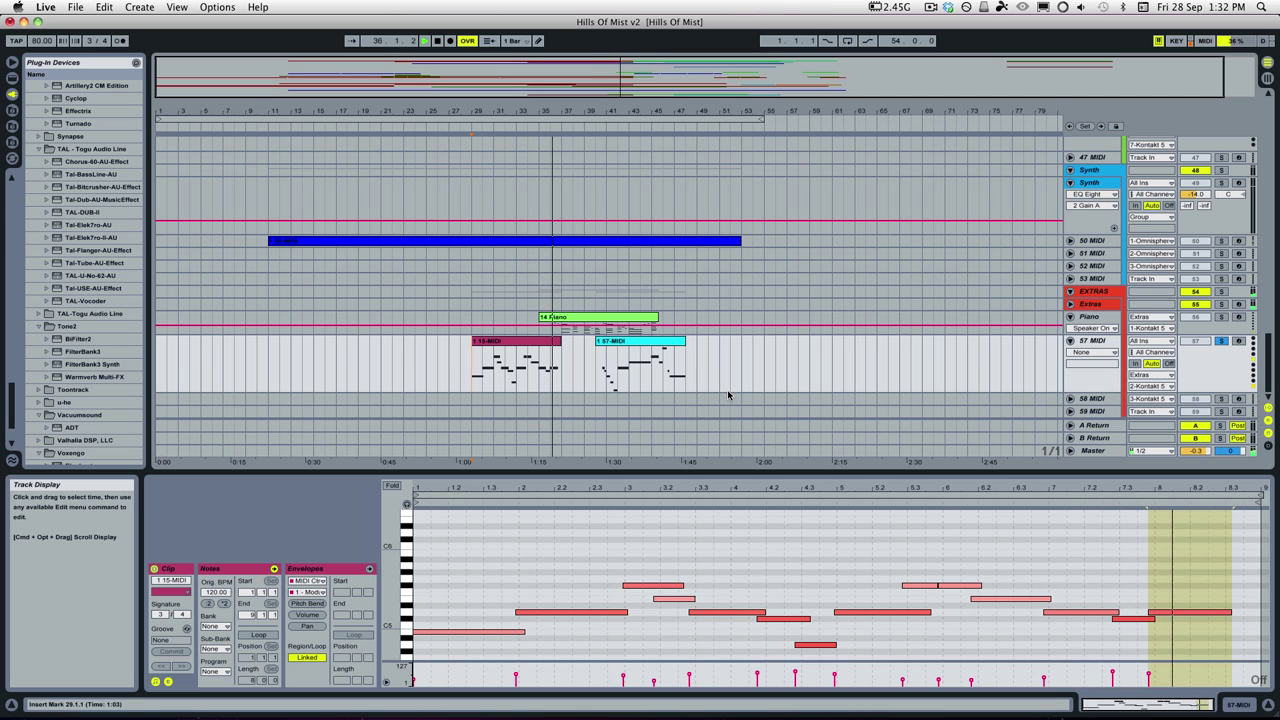
# View the T-RackS 3 plug-in window on the Master track, then close it.
pyautogui.doubleClick(1095, 451)
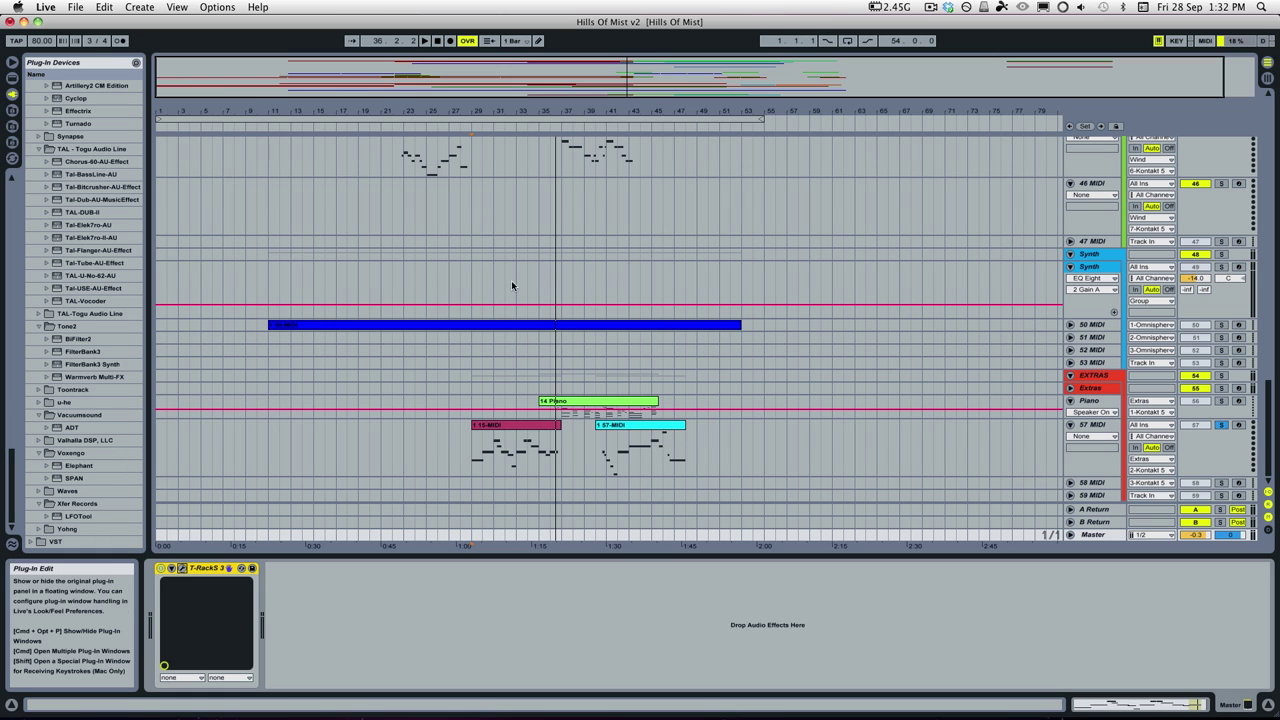
pyautogui.press('super+alt+p')
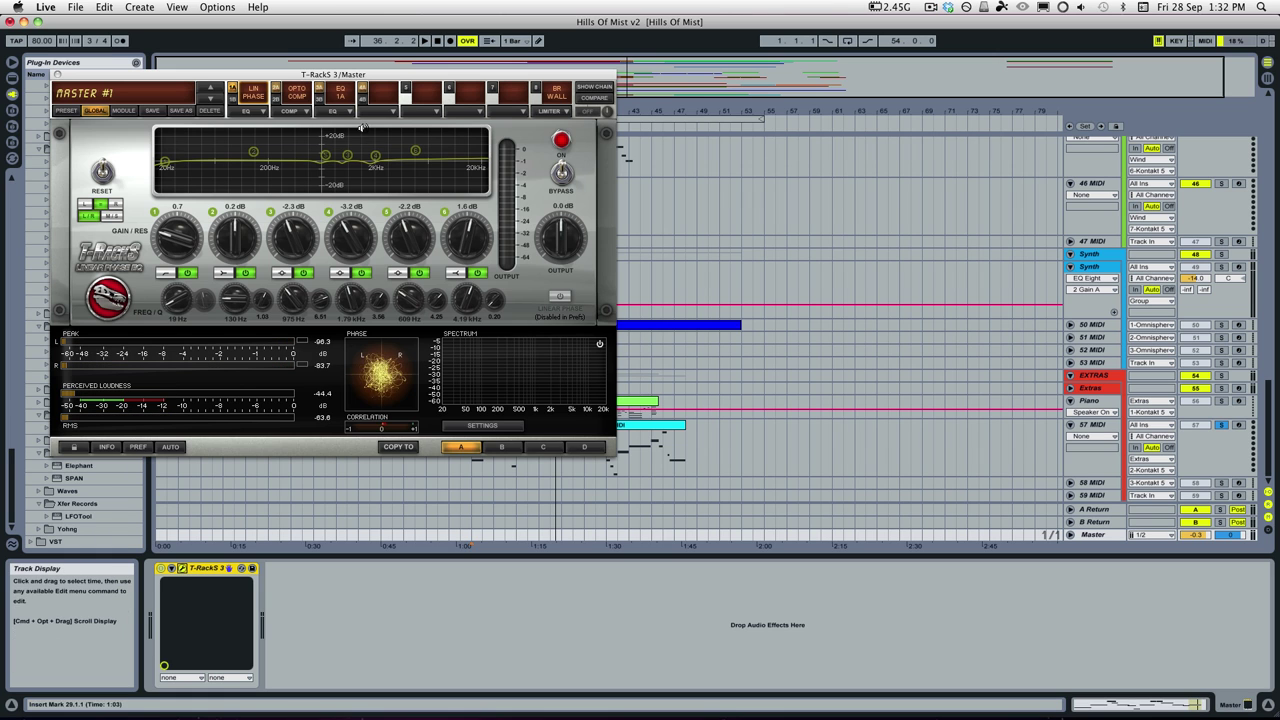
pyautogui.click(57, 75)
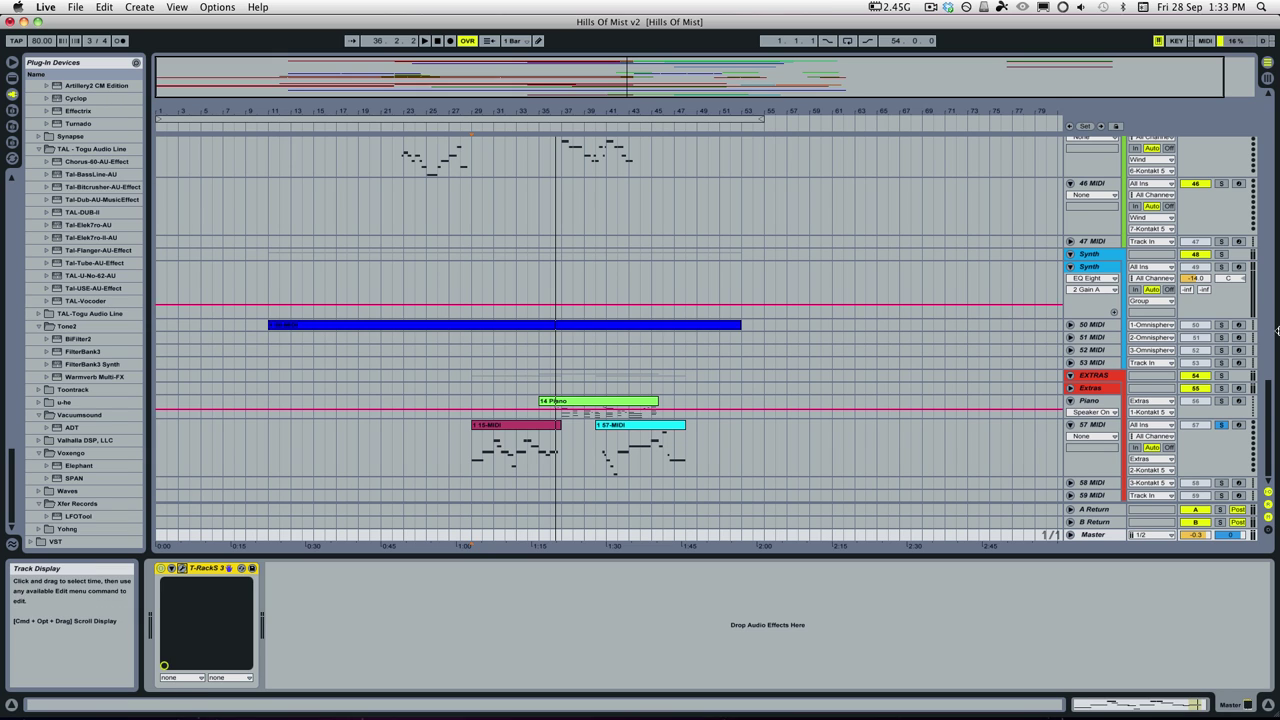
# Turn off solo on the 57 MIDI track.
pyautogui.click(1220, 424)
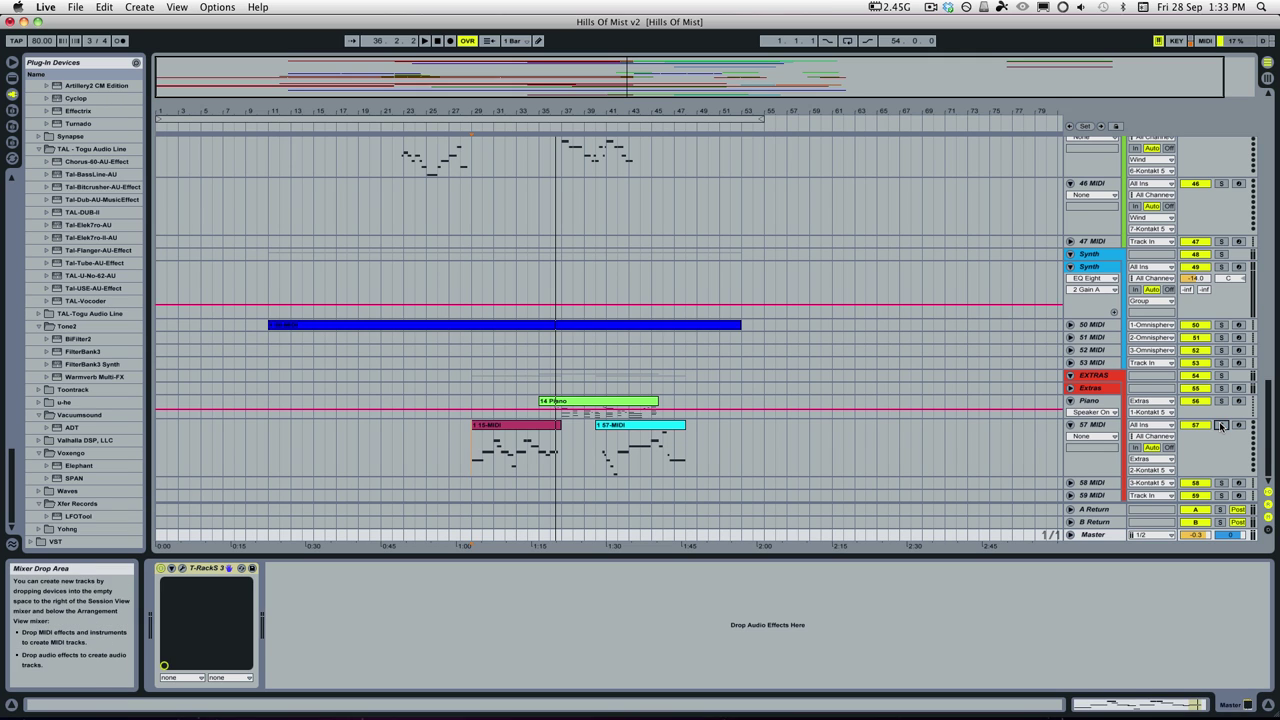
pyautogui.click(487, 406)
# Look over the arrangement's clips across the Brass, Percussion, Wind, Synth and Extras groups.
pyautogui.scroll(15, 521, 334)
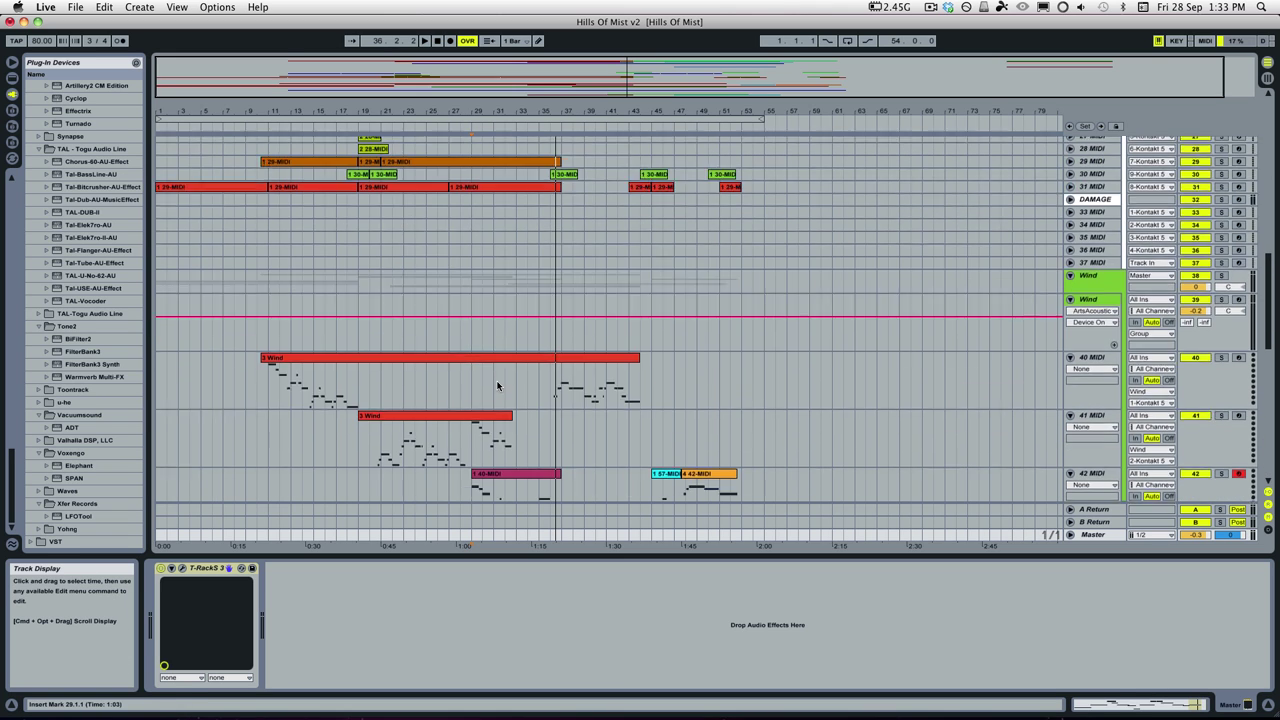
pyautogui.scroll(-2, 545, 448)
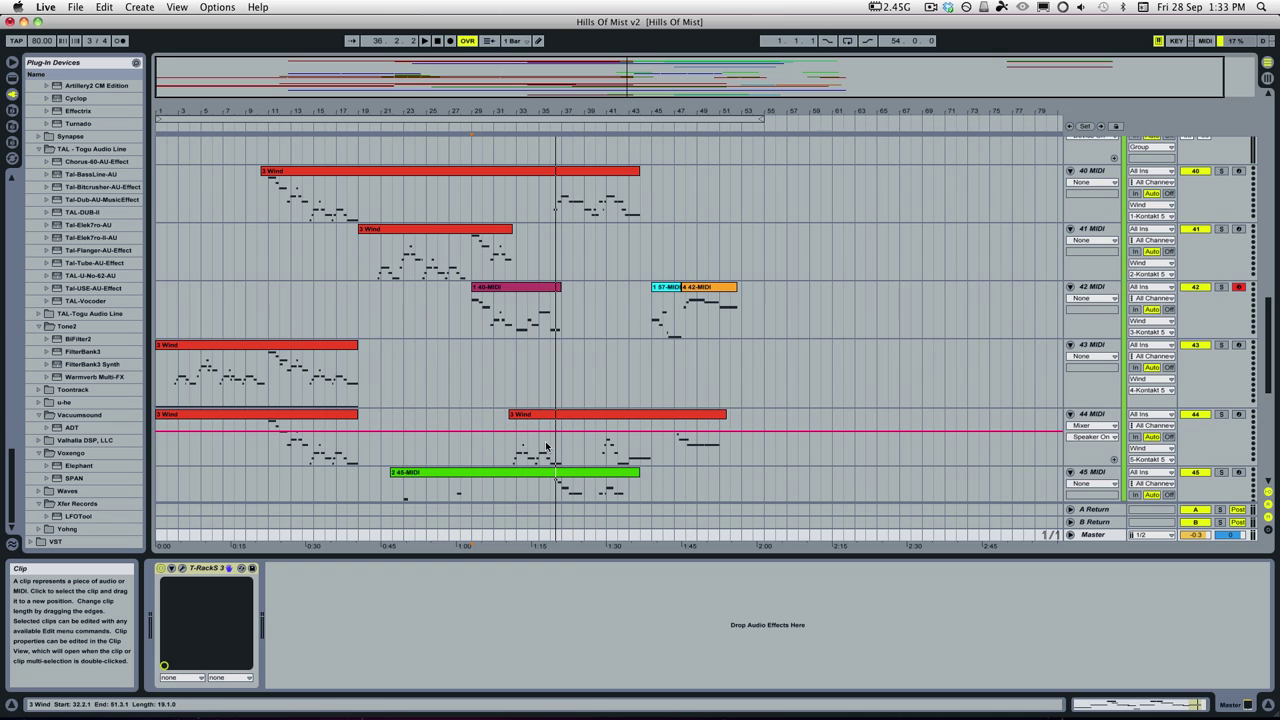
pyautogui.scroll(20, 546, 446)
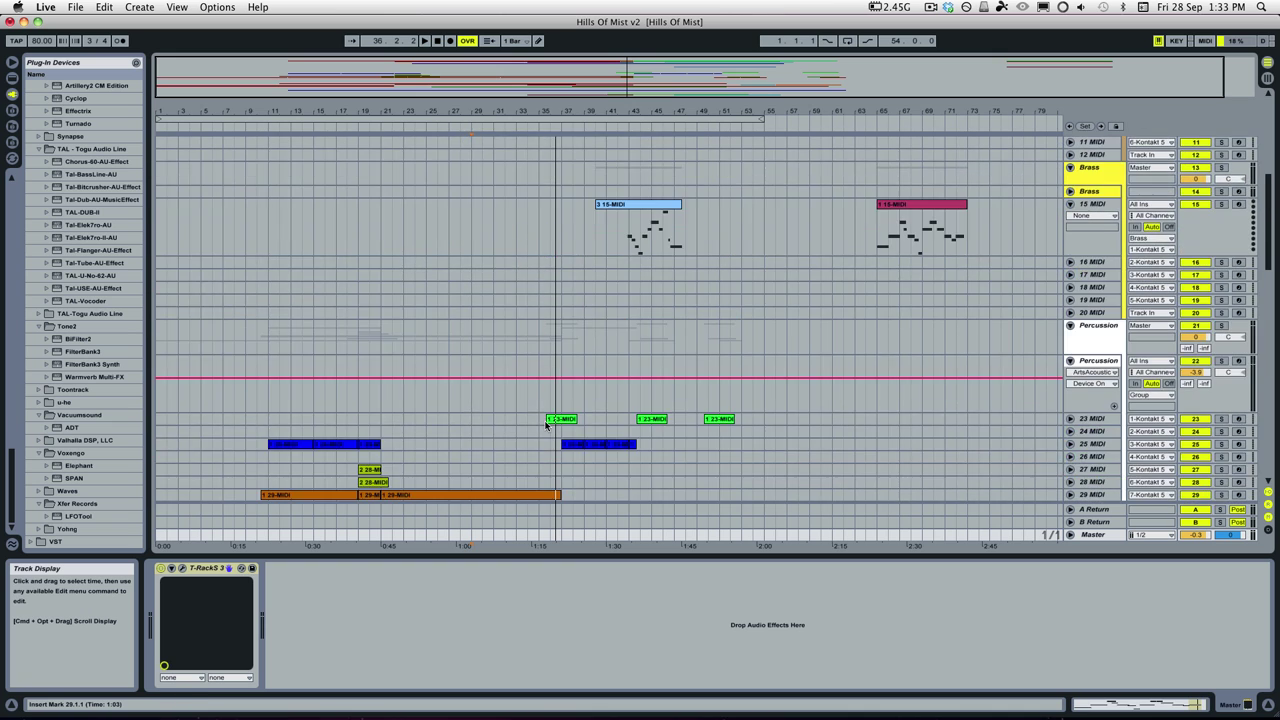
pyautogui.scroll(8, 546, 425)
pyautogui.scroll(-20, 661, 432)
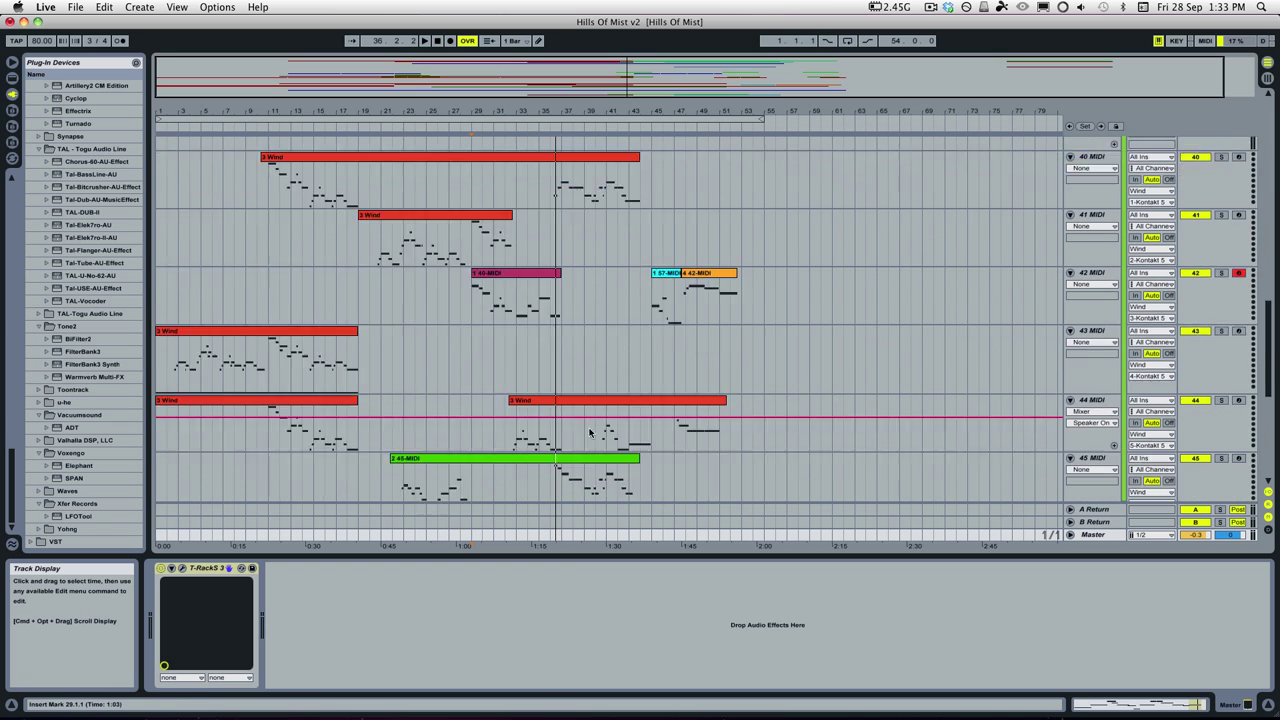
pyautogui.scroll(-4, 575, 421)
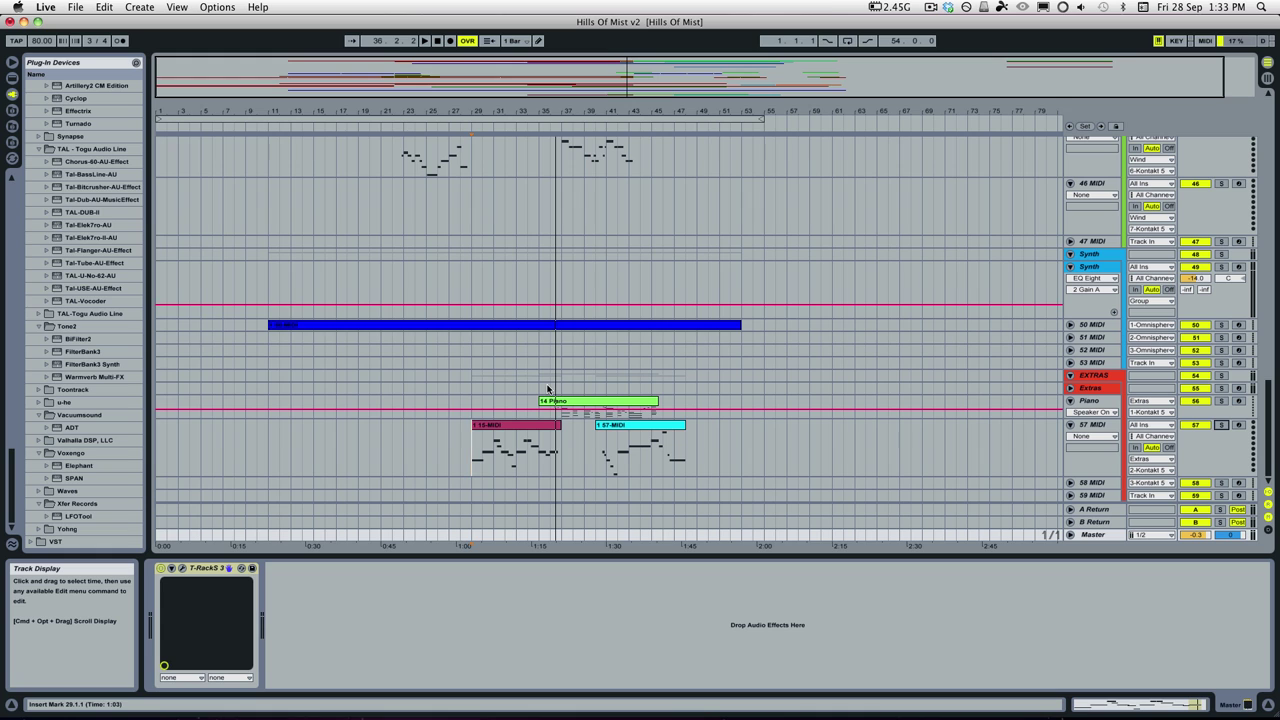
pyautogui.scroll(1, 567, 344)
pyautogui.scroll(3, 567, 344)
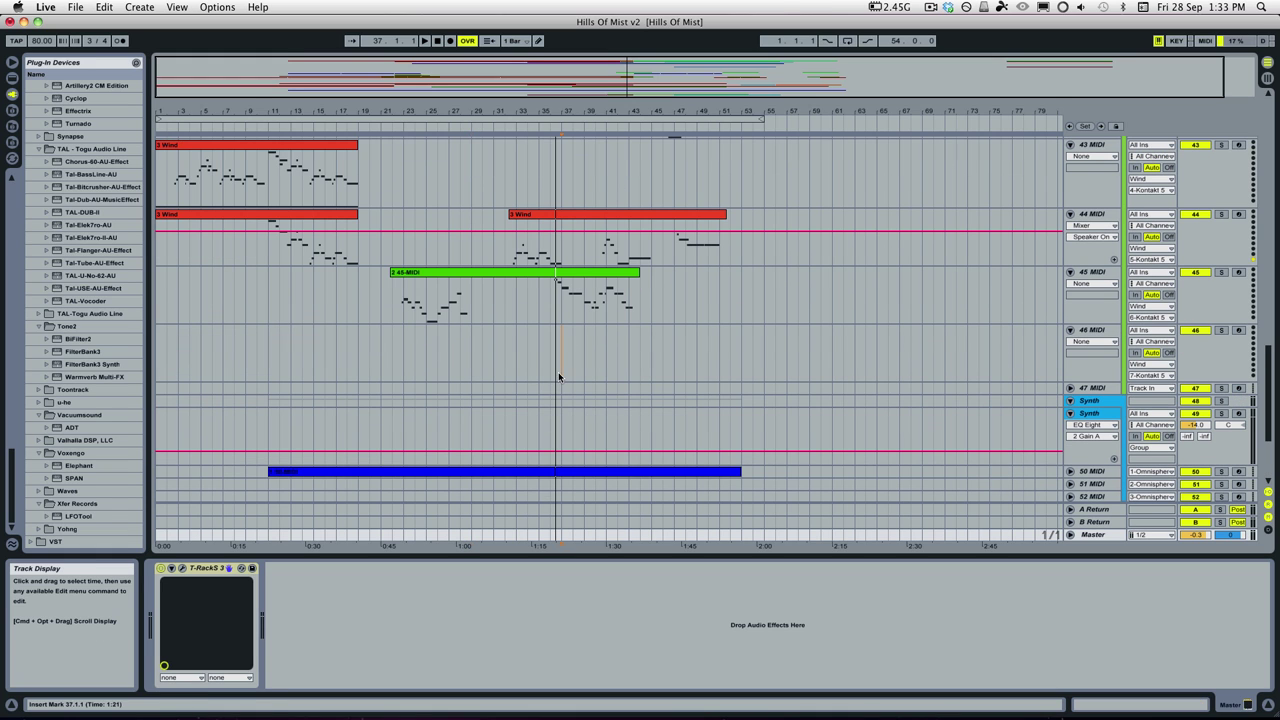
# Place the insert marker at bar 37 on the 46 MIDI track and compare the Wind parts with the Extras clips.
pyautogui.moveTo(558, 372)
pyautogui.mouseDown()
pyautogui.moveTo(156, 497)
pyautogui.moveTo(156, 350)
pyautogui.moveTo(800, 380)
pyautogui.moveTo(557, 347)
pyautogui.mouseUp()
pyautogui.click(557, 347)
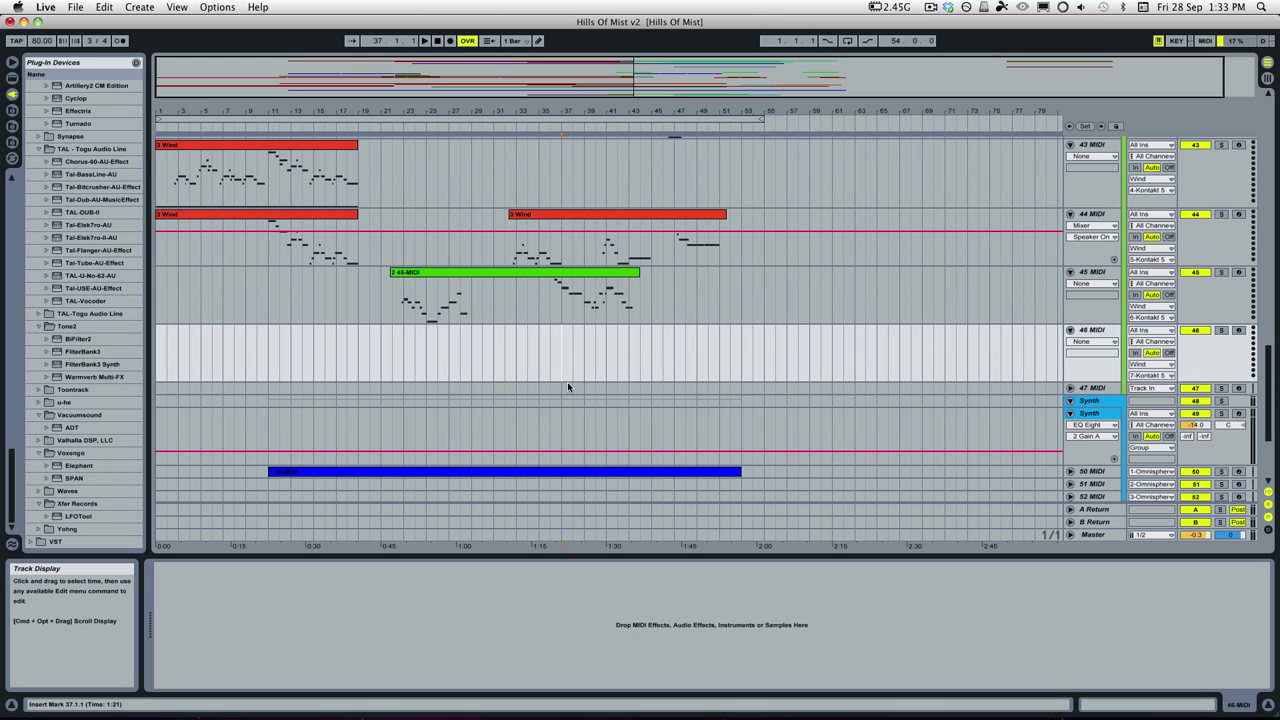
pyautogui.scroll(-5, 567, 381)
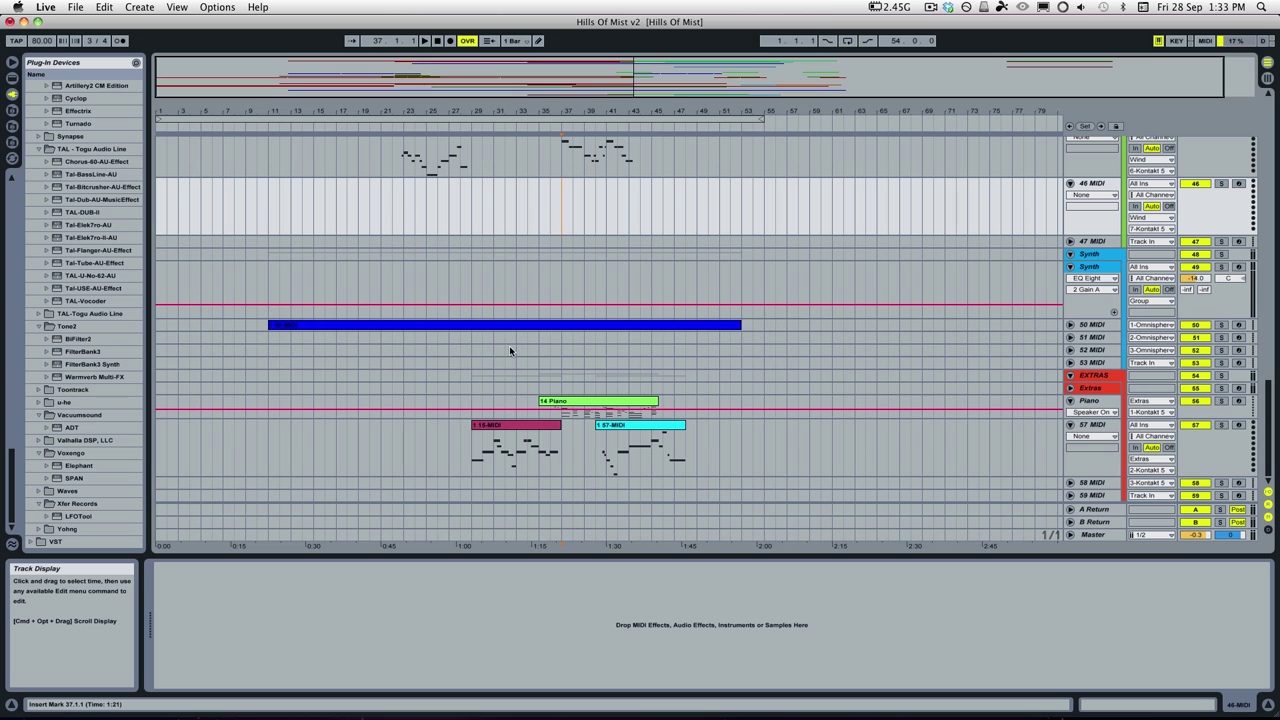
pyautogui.scroll(5, 511, 344)
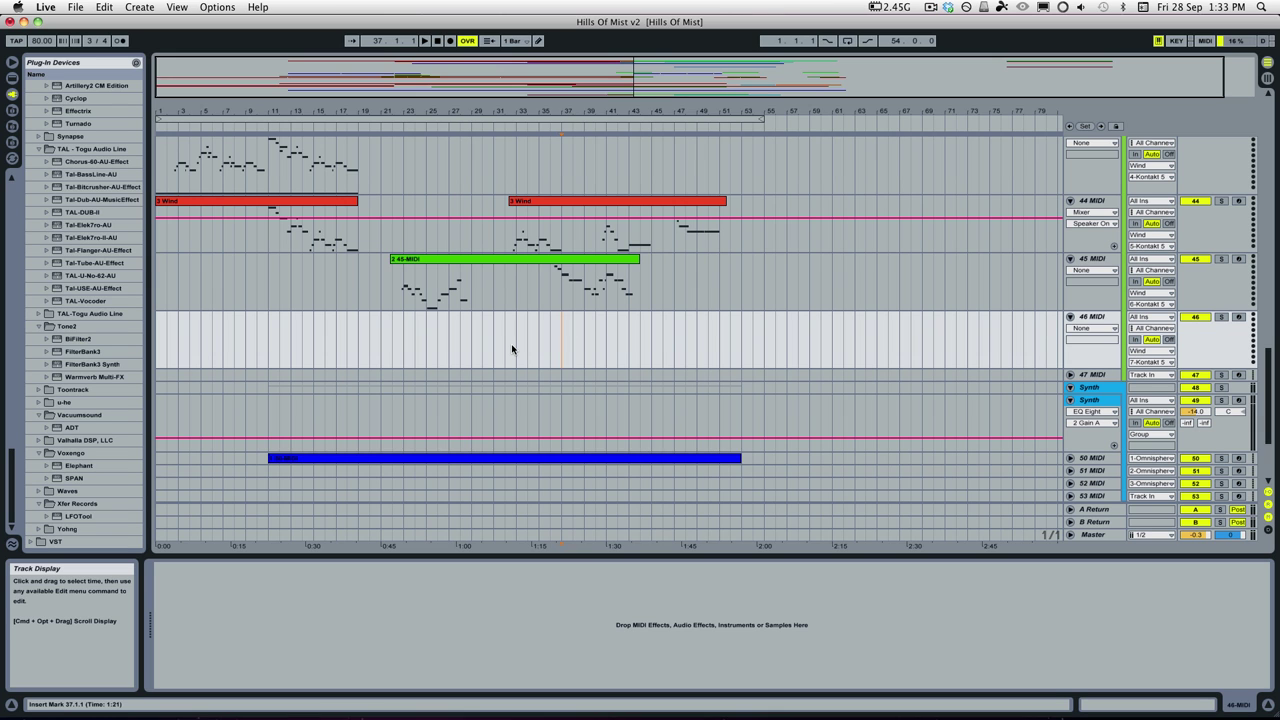
pyautogui.scroll(1, 512, 349)
pyautogui.scroll(-5, 540, 349)
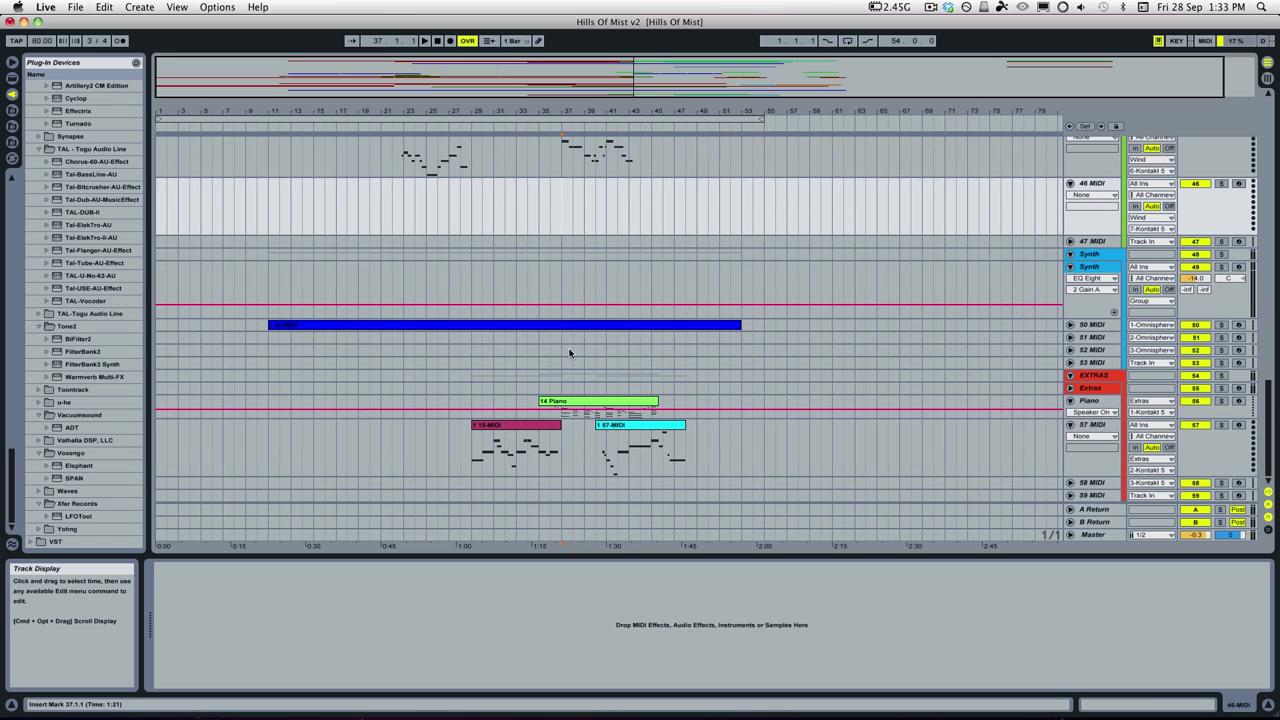
pyautogui.scroll(5, 569, 352)
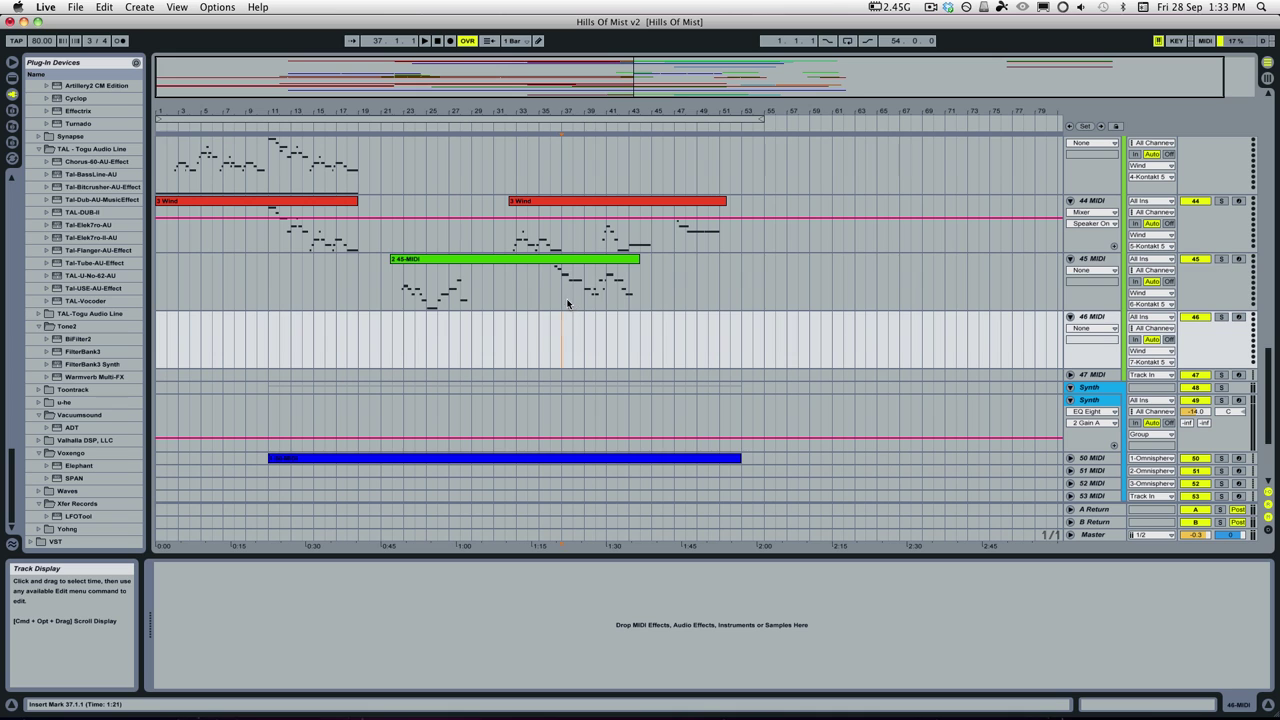
pyautogui.click(565, 302)
# Solo the Piano track, listen to its clip from bar 36, and turn the solo off again.
pyautogui.scroll(-4, 517, 339)
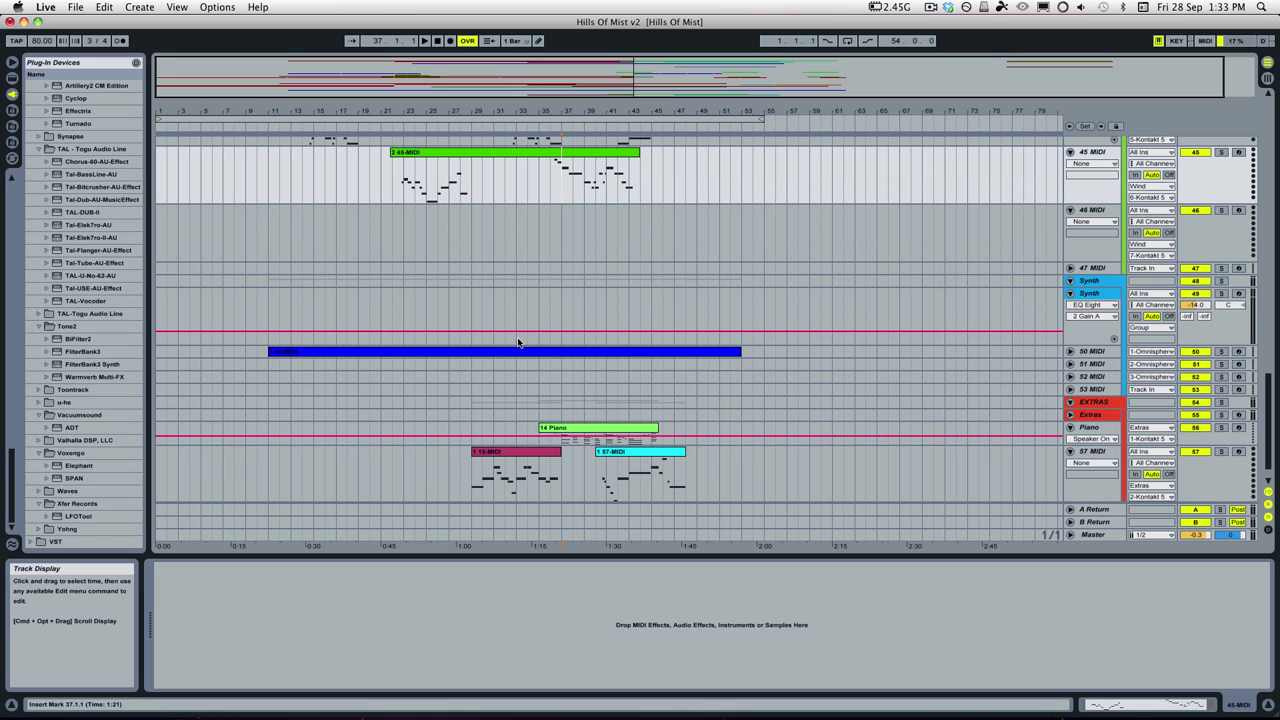
pyautogui.click(570, 428)
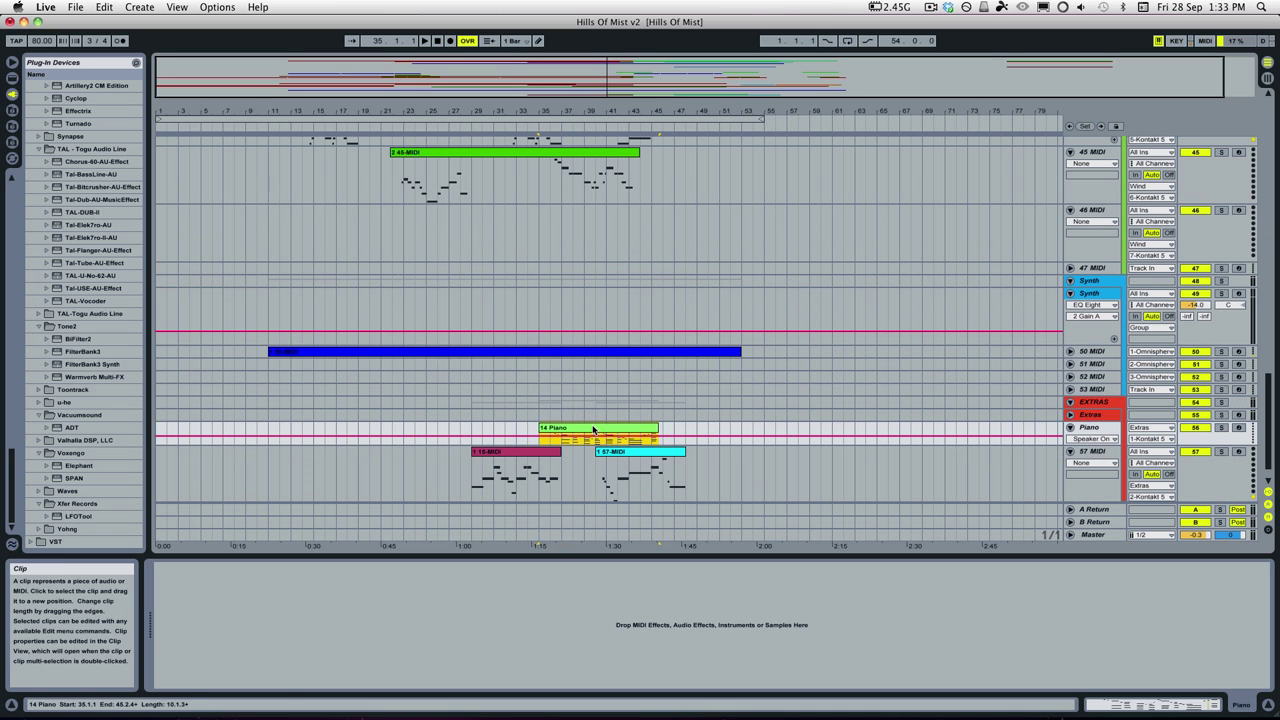
pyautogui.click(1224, 430)
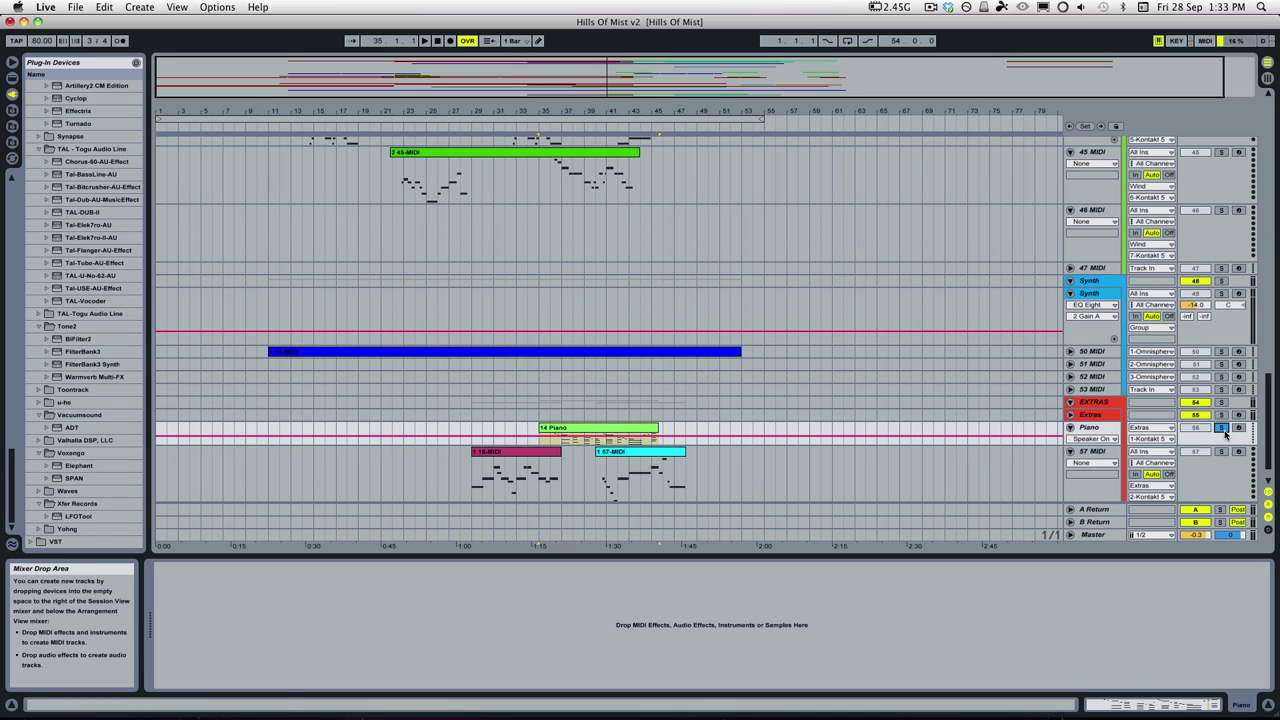
pyautogui.click(551, 445)
pyautogui.press('space')
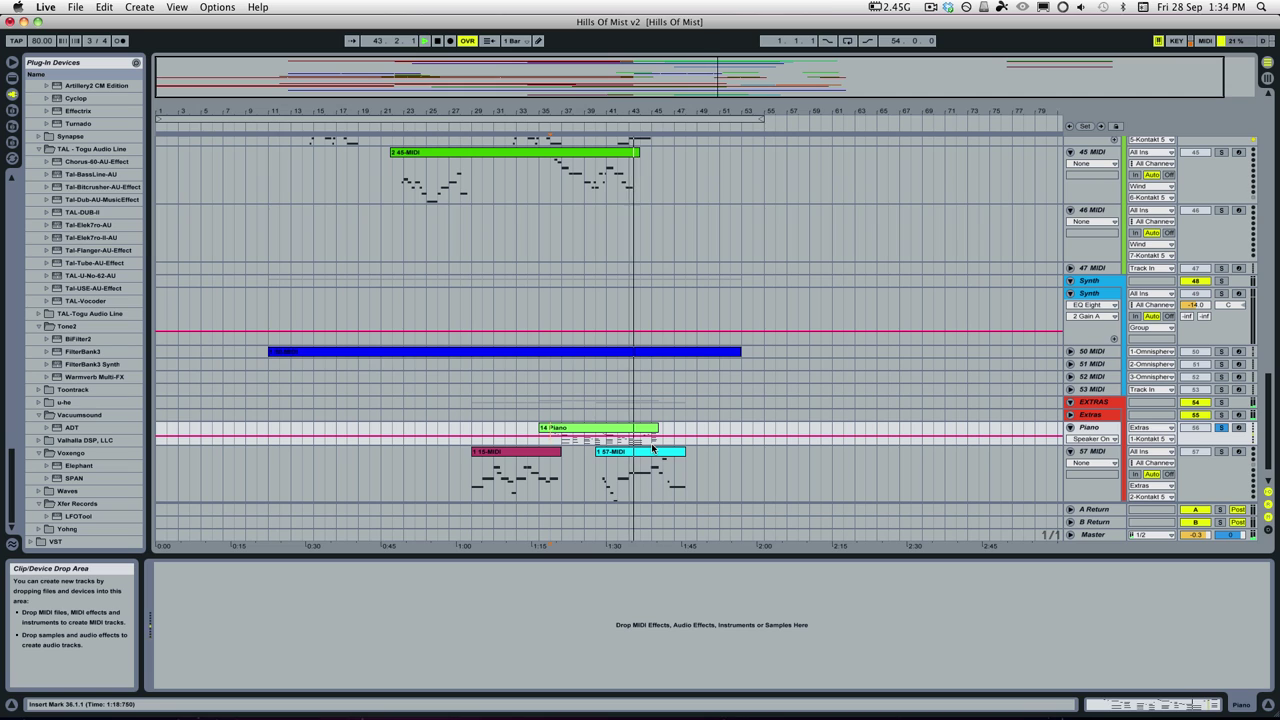
pyautogui.press('space')
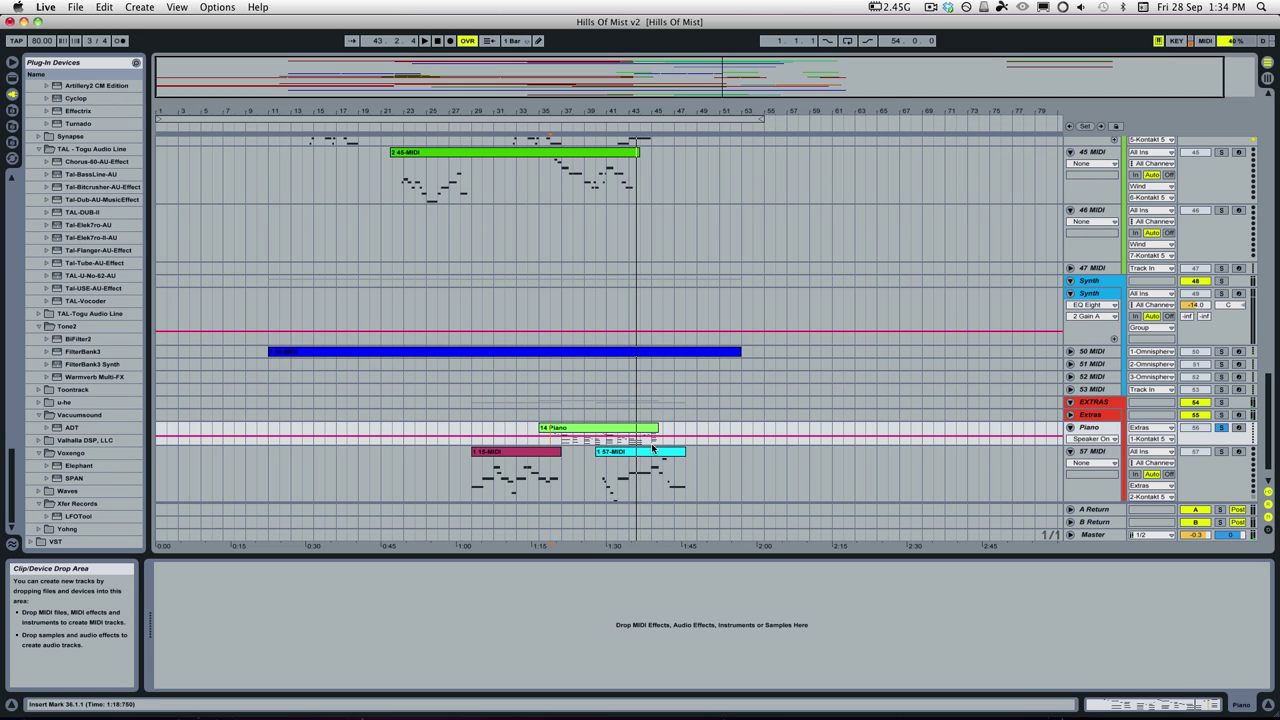
pyautogui.click(1219, 429)
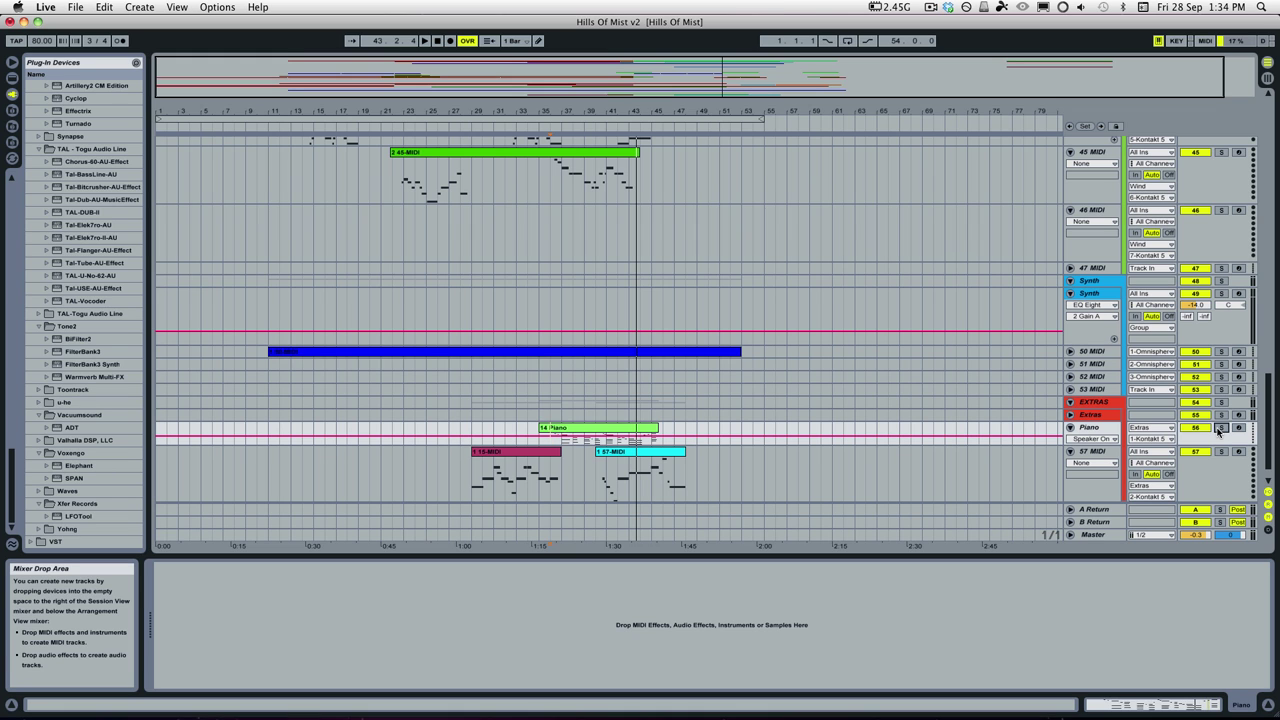
# Review the Wind group's tracks and arm the Piano track in the Extras group for recording.
pyautogui.scroll(5, 966, 309)
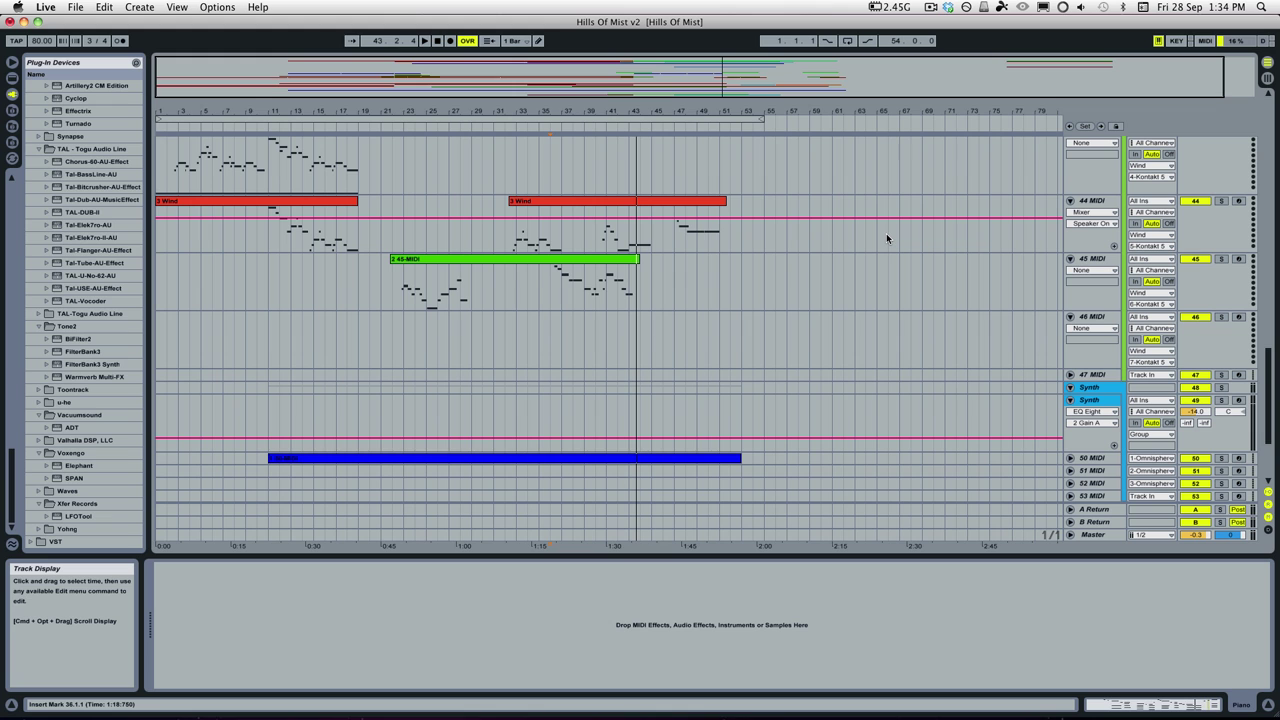
pyautogui.scroll(8, 837, 318)
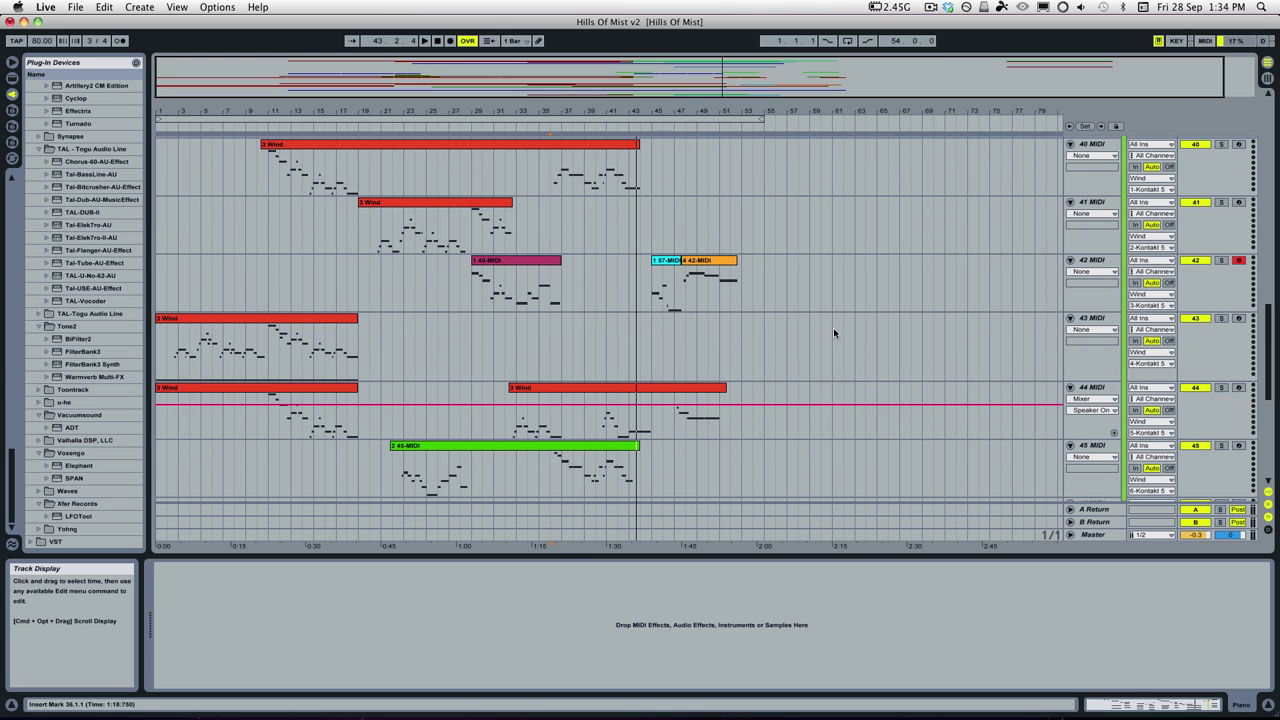
pyautogui.scroll(-13, 833, 333)
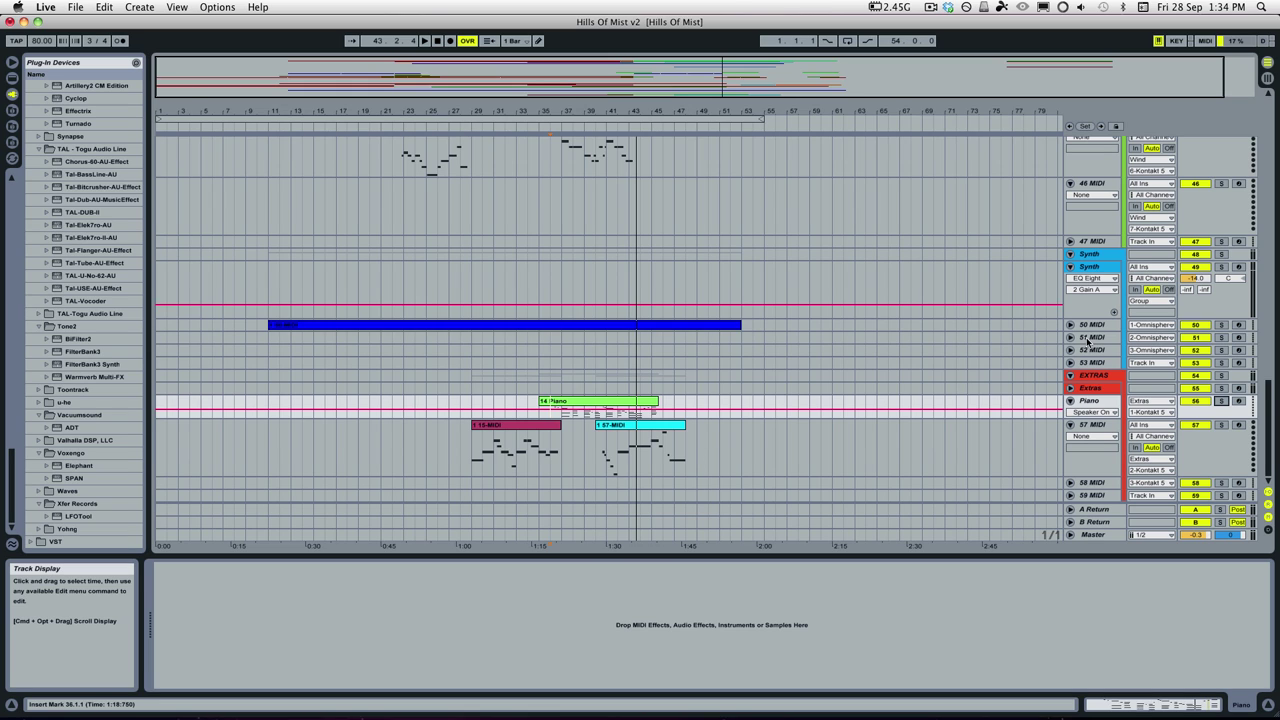
pyautogui.click(1240, 402)
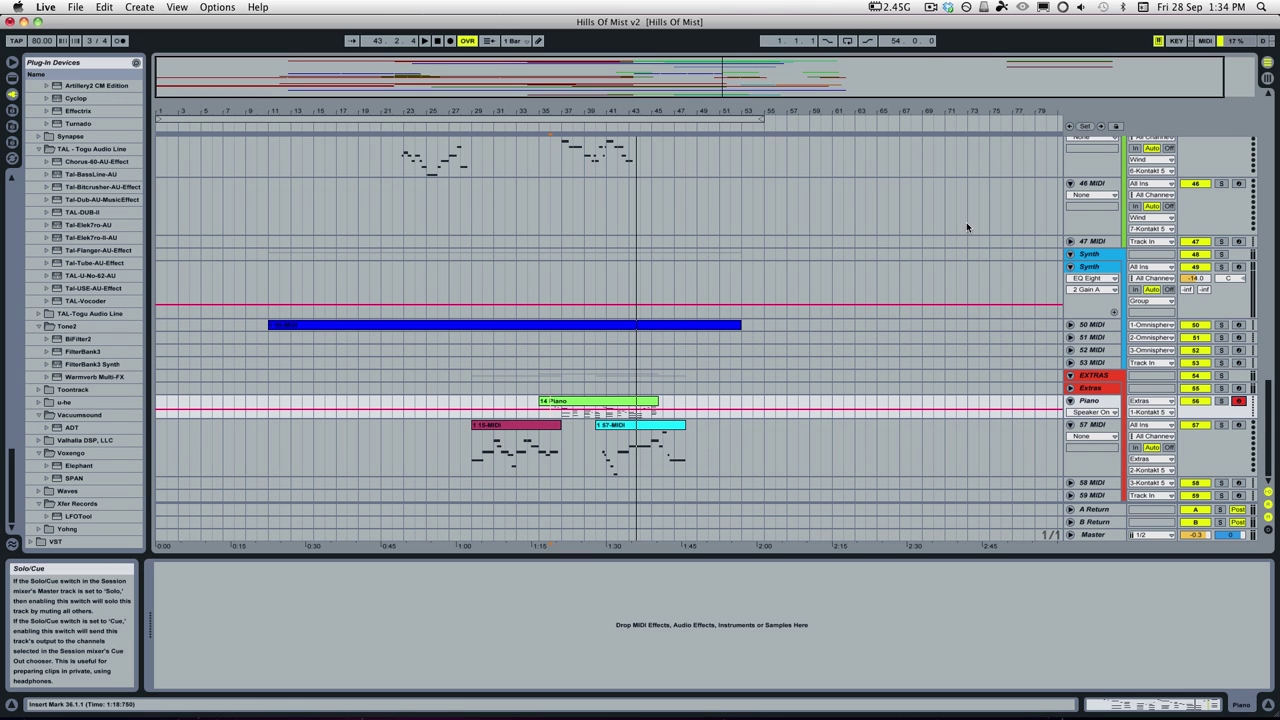
pyautogui.scroll(6, 966, 223)
pyautogui.scroll(8, 893, 280)
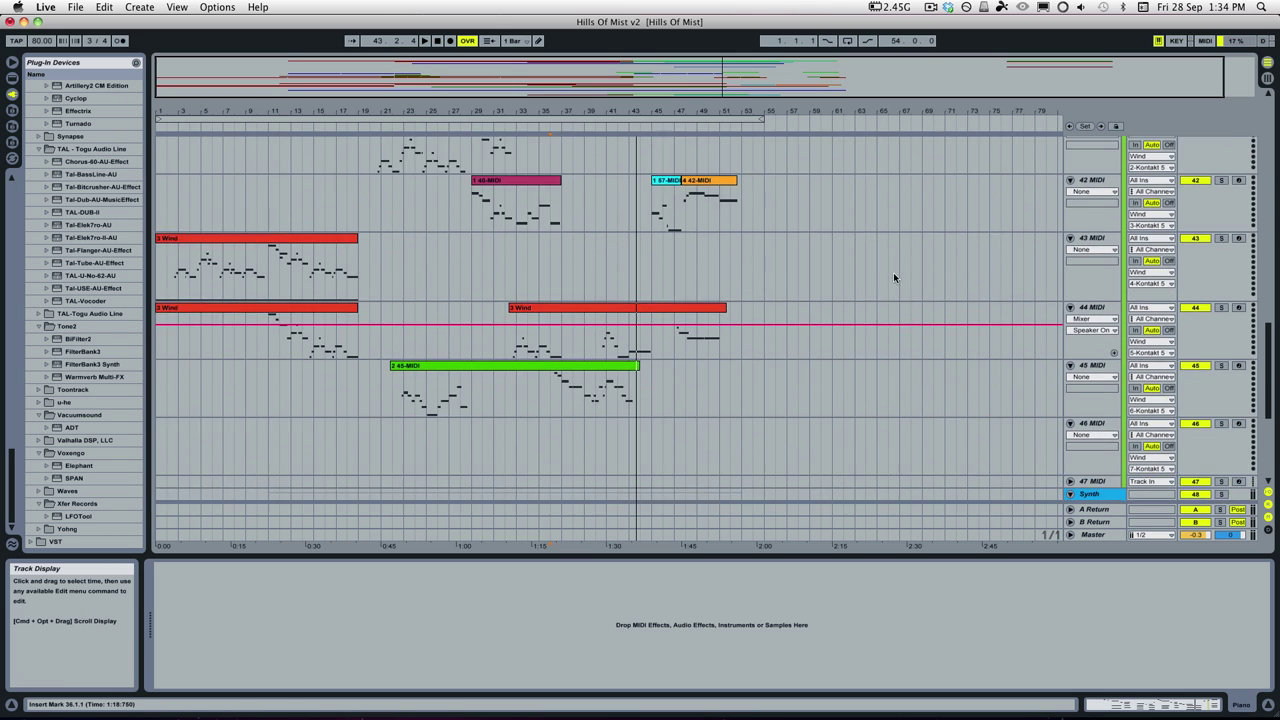
# Select the Wind group's Wind track to show its devices and look over the Wind, Synth and Extras clips.
pyautogui.click(1087, 300)
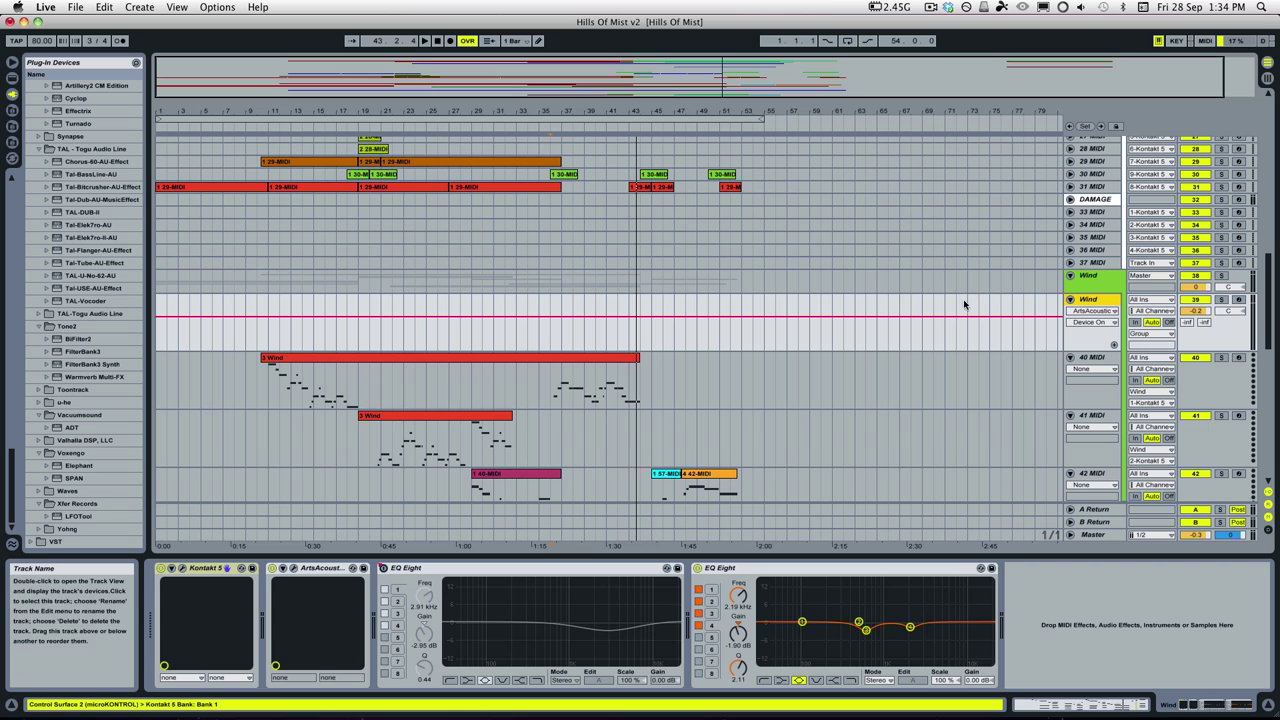
pyautogui.scroll(-3, 842, 323)
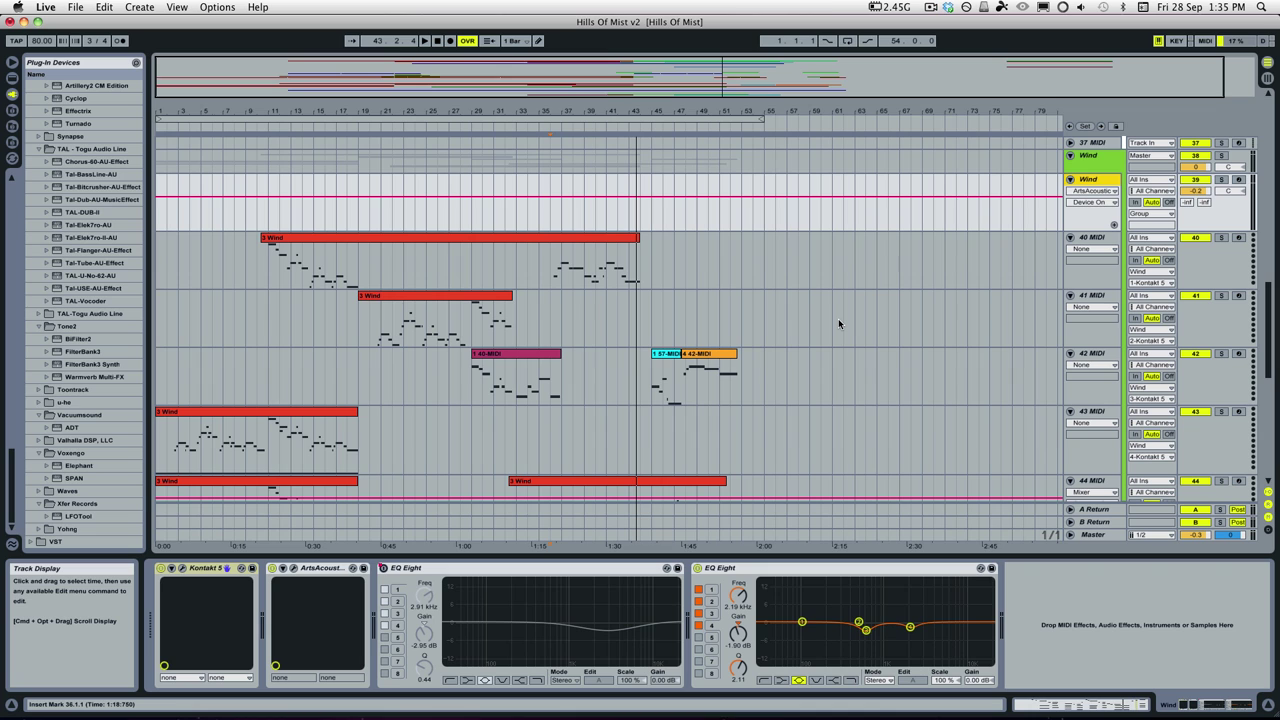
pyautogui.scroll(-2, 838, 323)
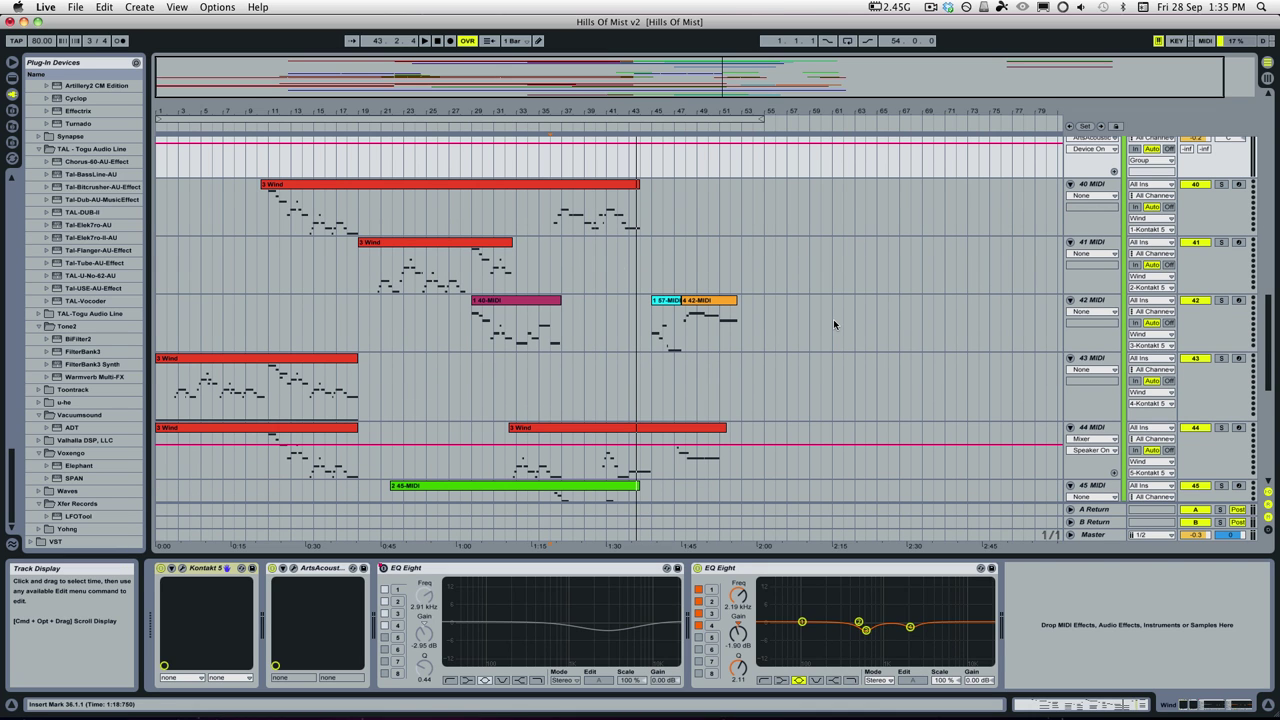
pyautogui.scroll(-2, 831, 319)
pyautogui.scroll(-4, 825, 322)
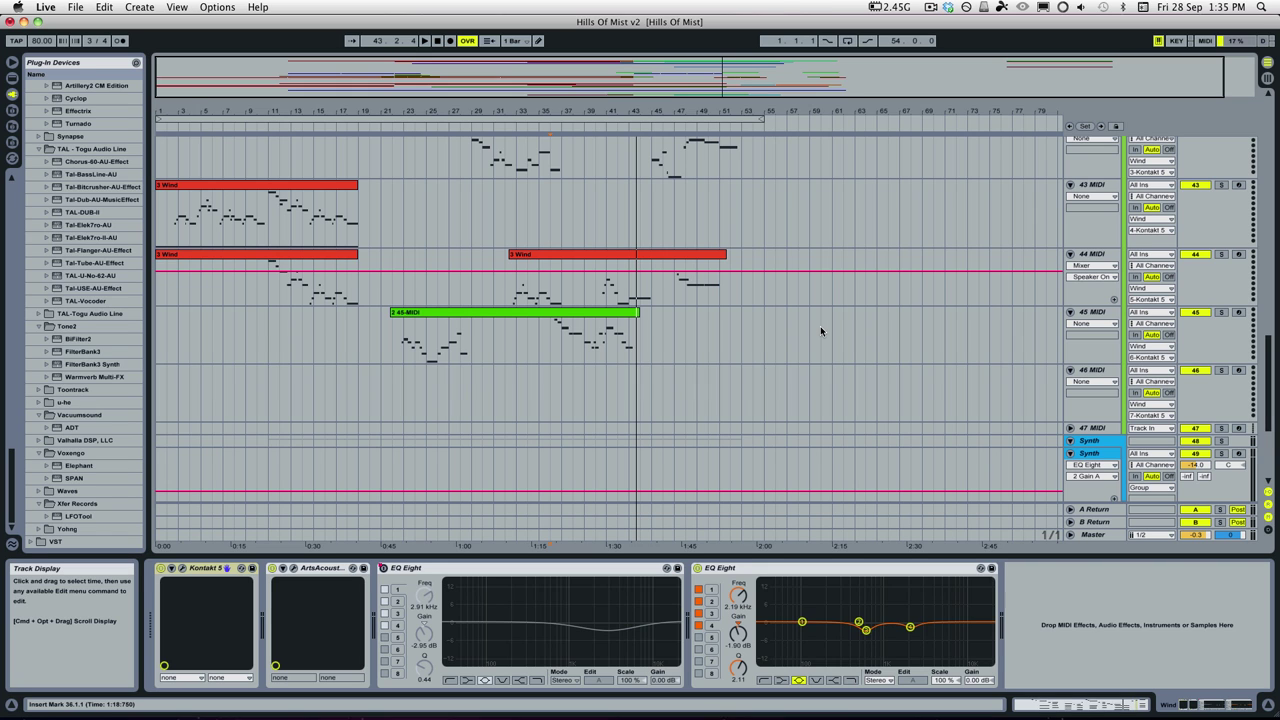
pyautogui.scroll(-5, 820, 326)
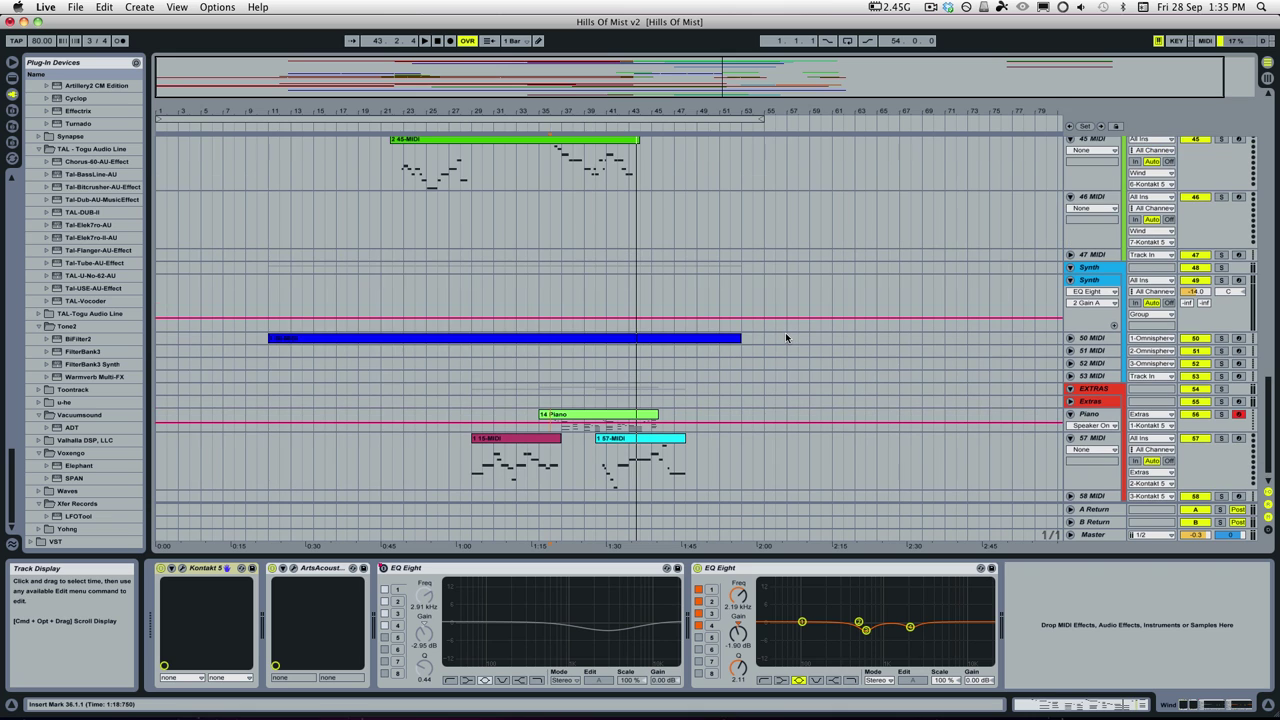
pyautogui.scroll(-1, 785, 337)
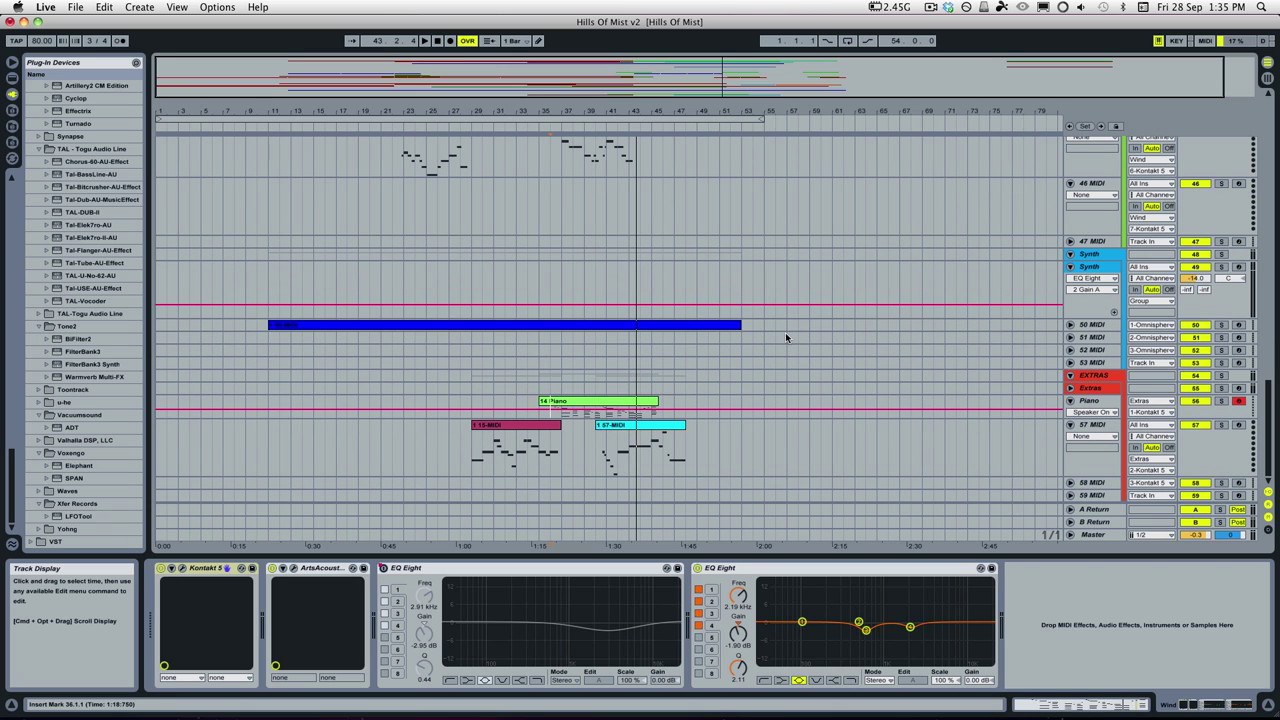
# Highlight bars 7 to 11 of the Wind clip on the 43 MIDI track, and place the insert marker at bar 11 on the 45 MIDI track.
pyautogui.scroll(4, 189, 271)
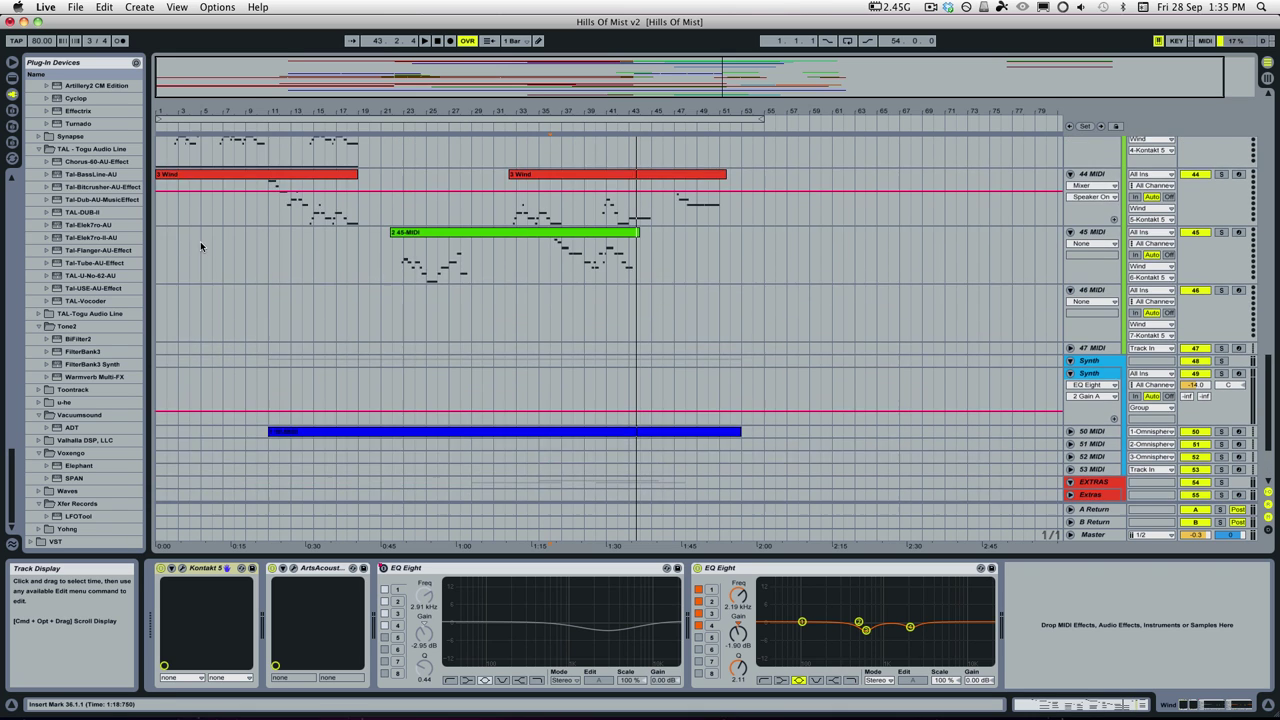
pyautogui.scroll(5, 200, 245)
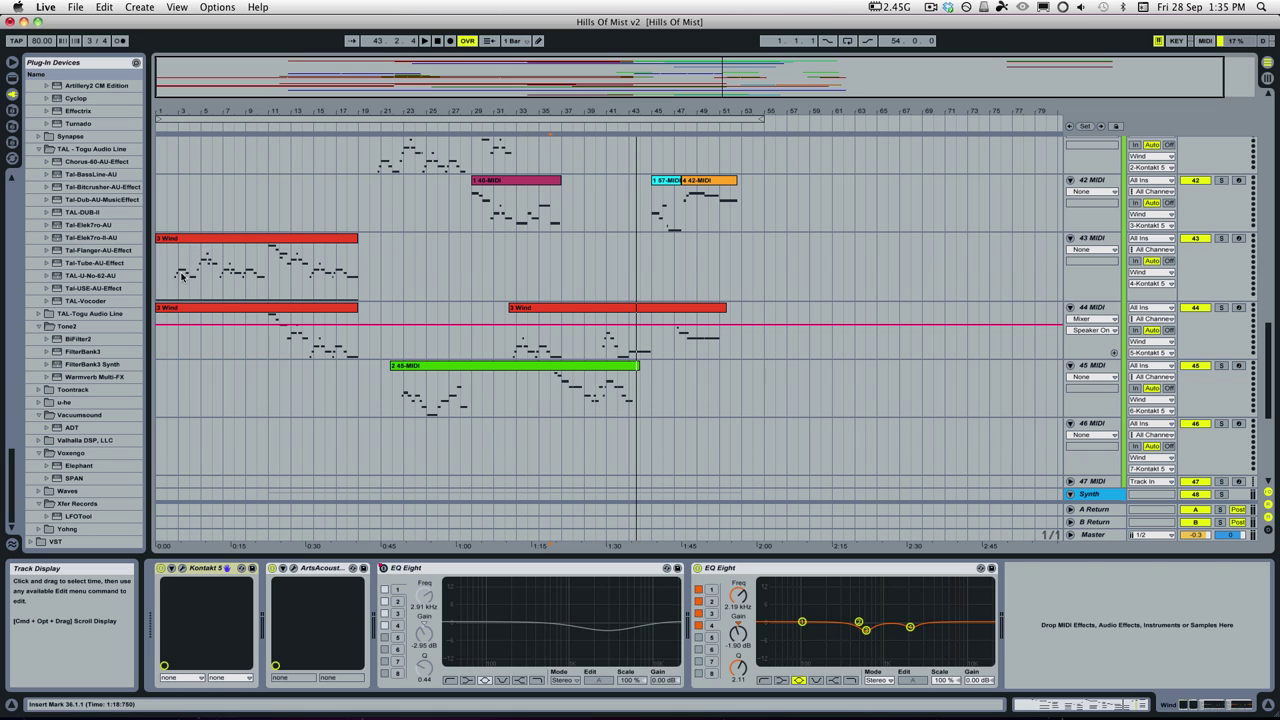
pyautogui.moveTo(182, 277); pyautogui.dragTo(271, 297)
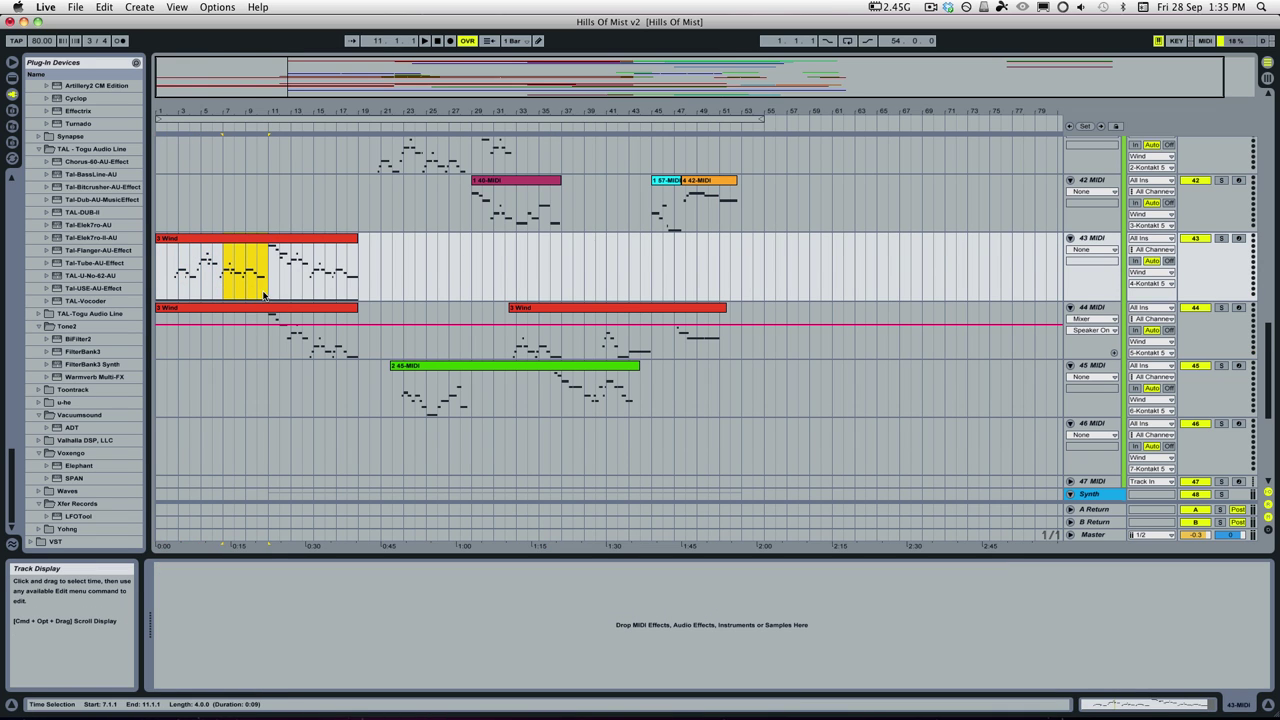
pyautogui.click(262, 398)
# Examine how the Piano and 57 MIDI clips in the Extras group line up with the Wind and Synth parts.
pyautogui.scroll(-5, 262, 398)
pyautogui.scroll(-1, 311, 346)
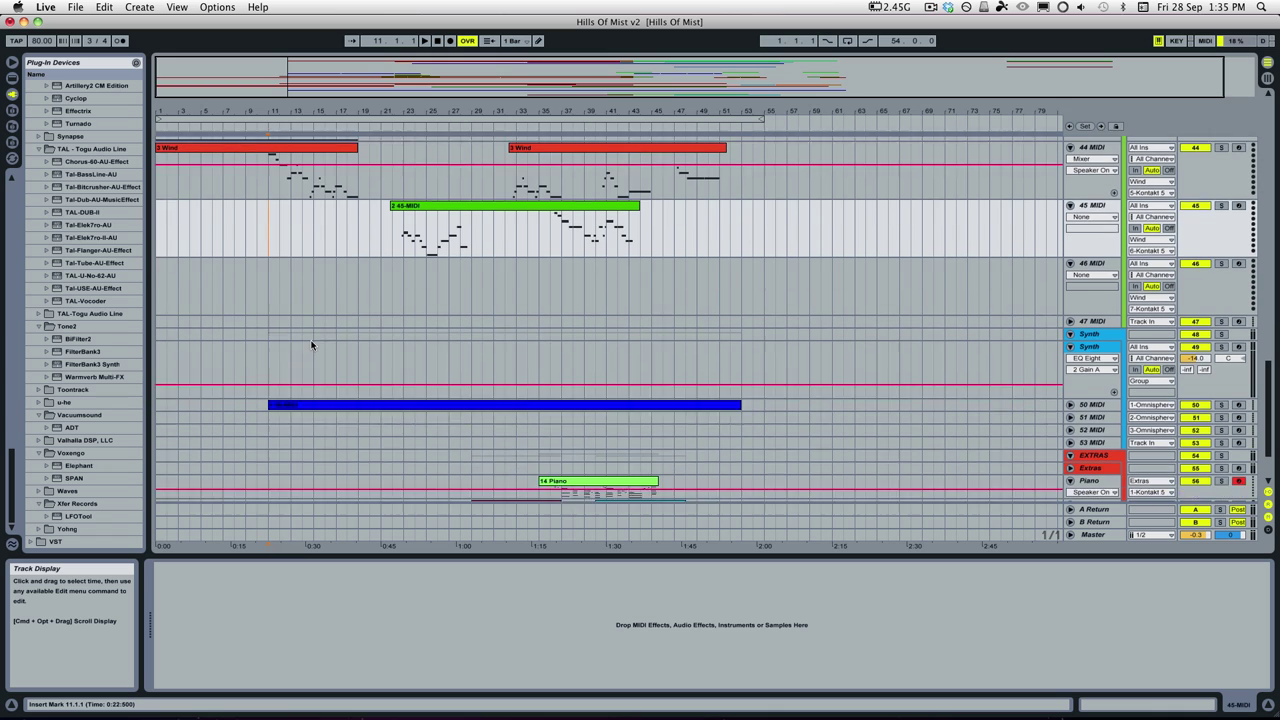
pyautogui.scroll(-3, 337, 368)
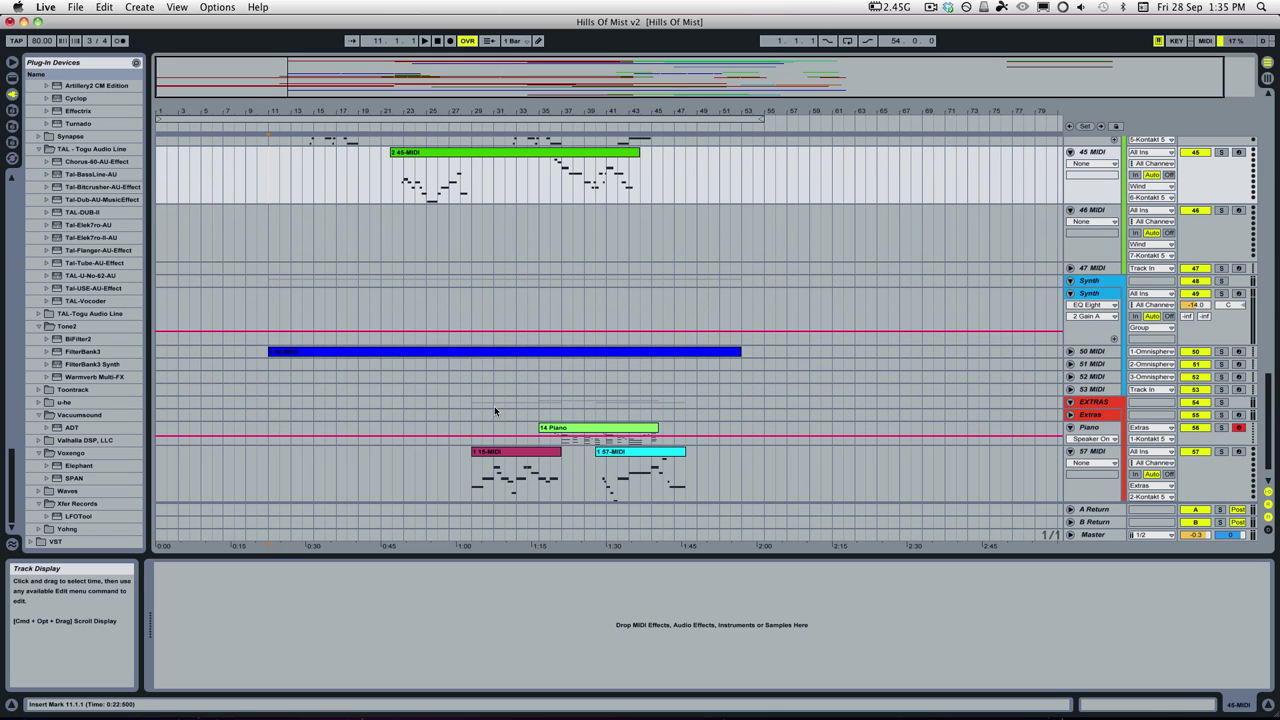
pyautogui.click(556, 437)
pyautogui.scroll(2, 554, 430)
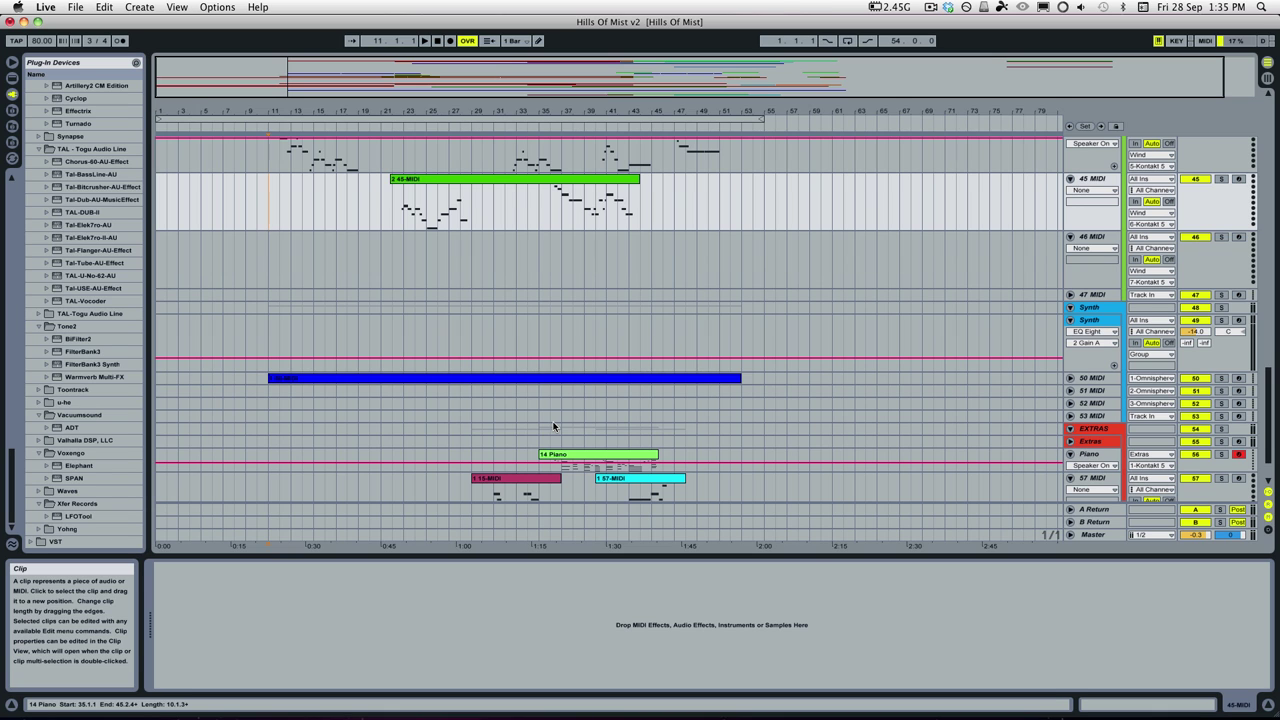
pyautogui.scroll(3, 553, 426)
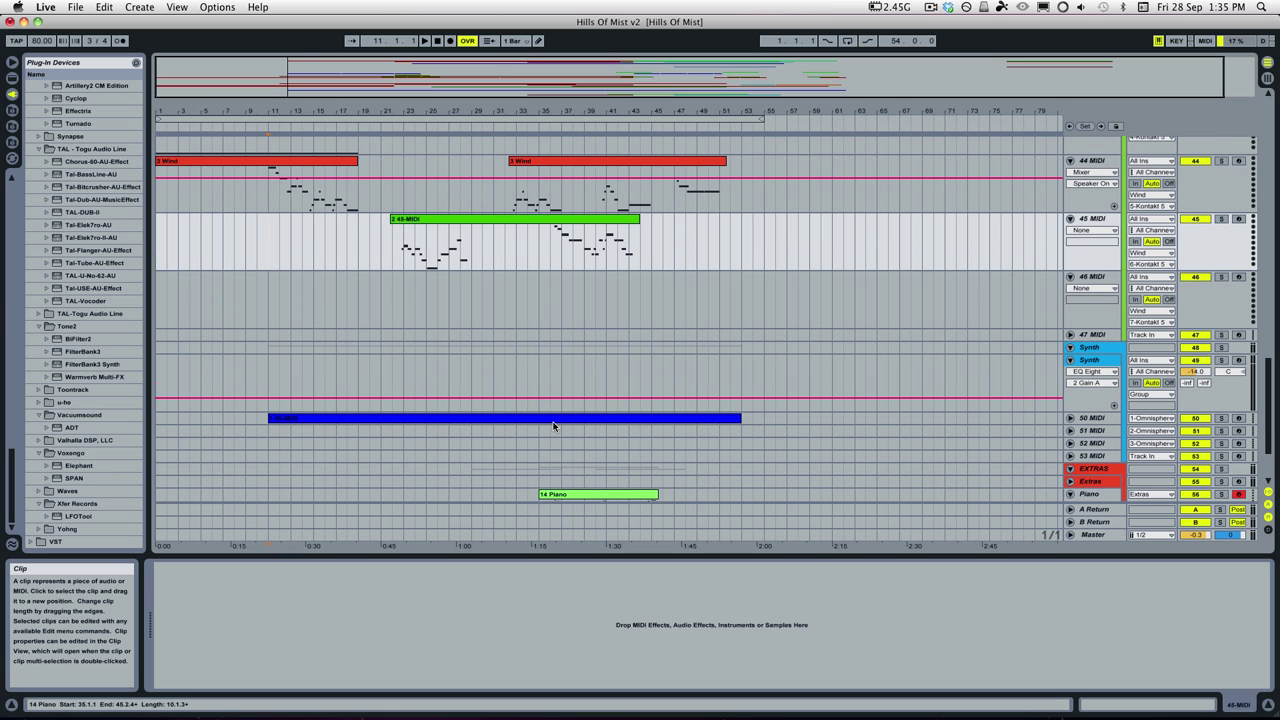
pyautogui.scroll(5, 553, 426)
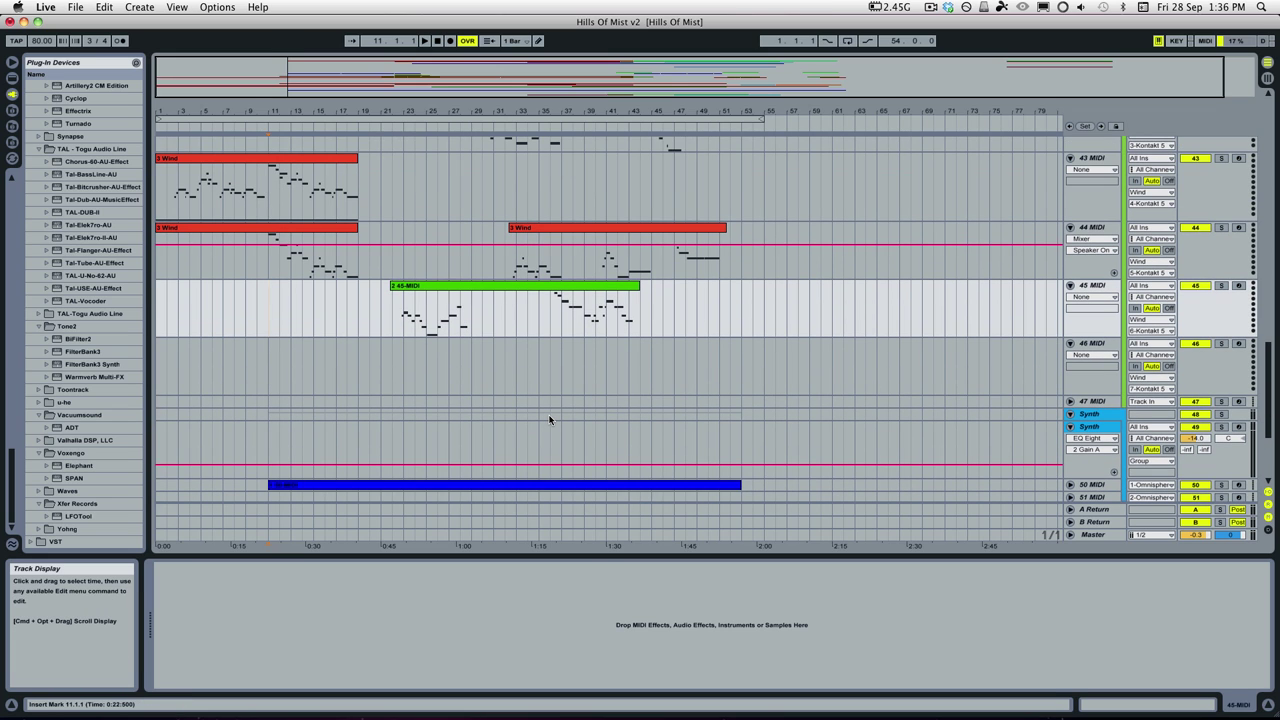
pyautogui.scroll(-1, 551, 416)
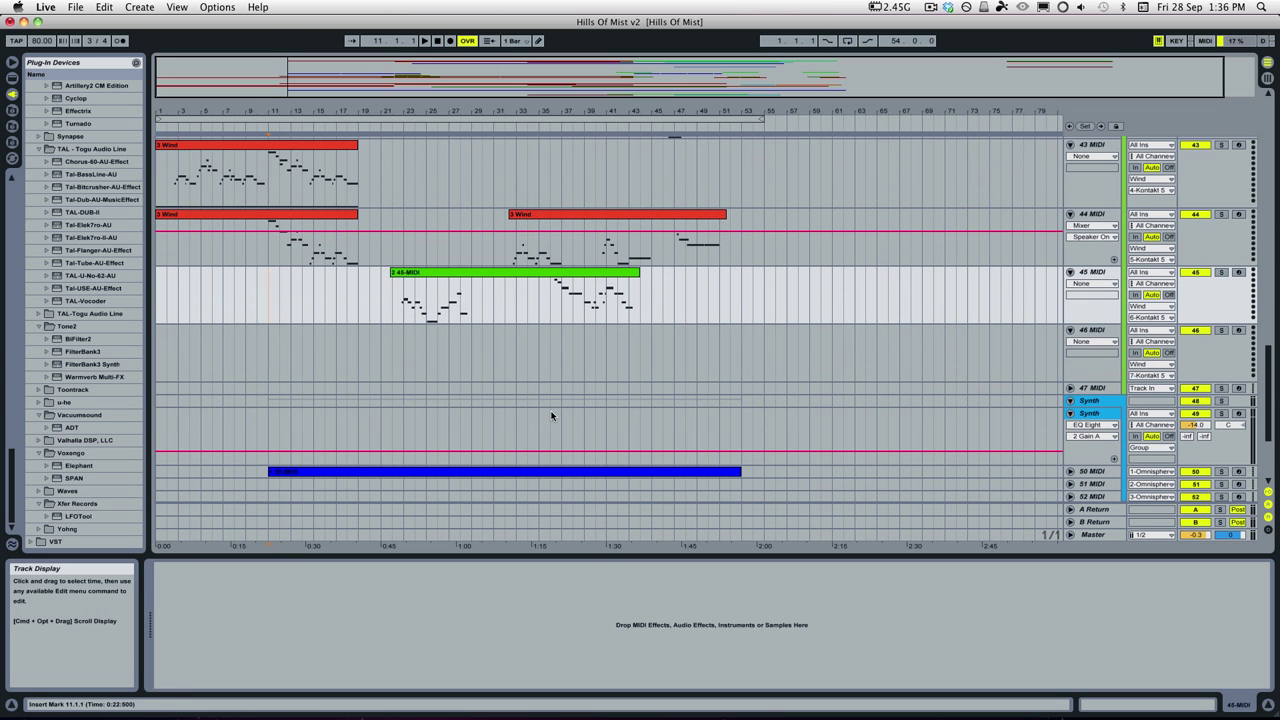
pyautogui.scroll(-10, 551, 414)
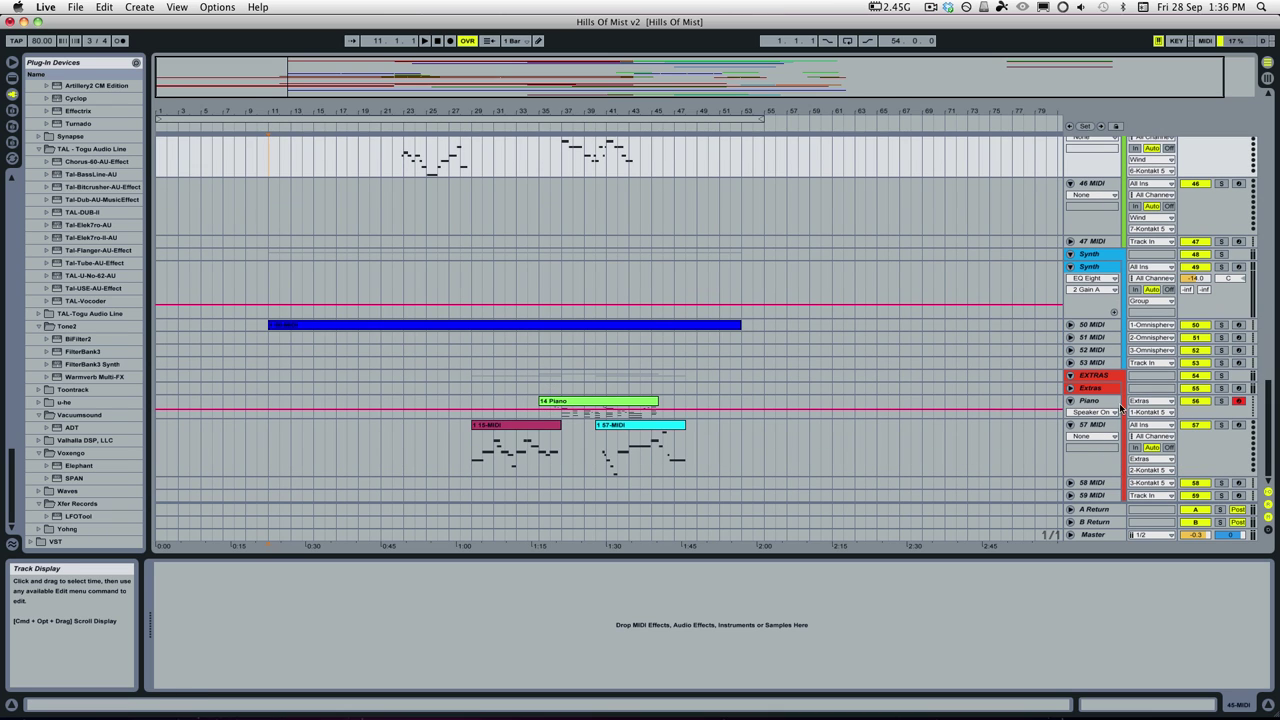
# Play the soloed Piano track from bar 36, turn its solo off and stop playback around bar 41.
pyautogui.click(566, 421)
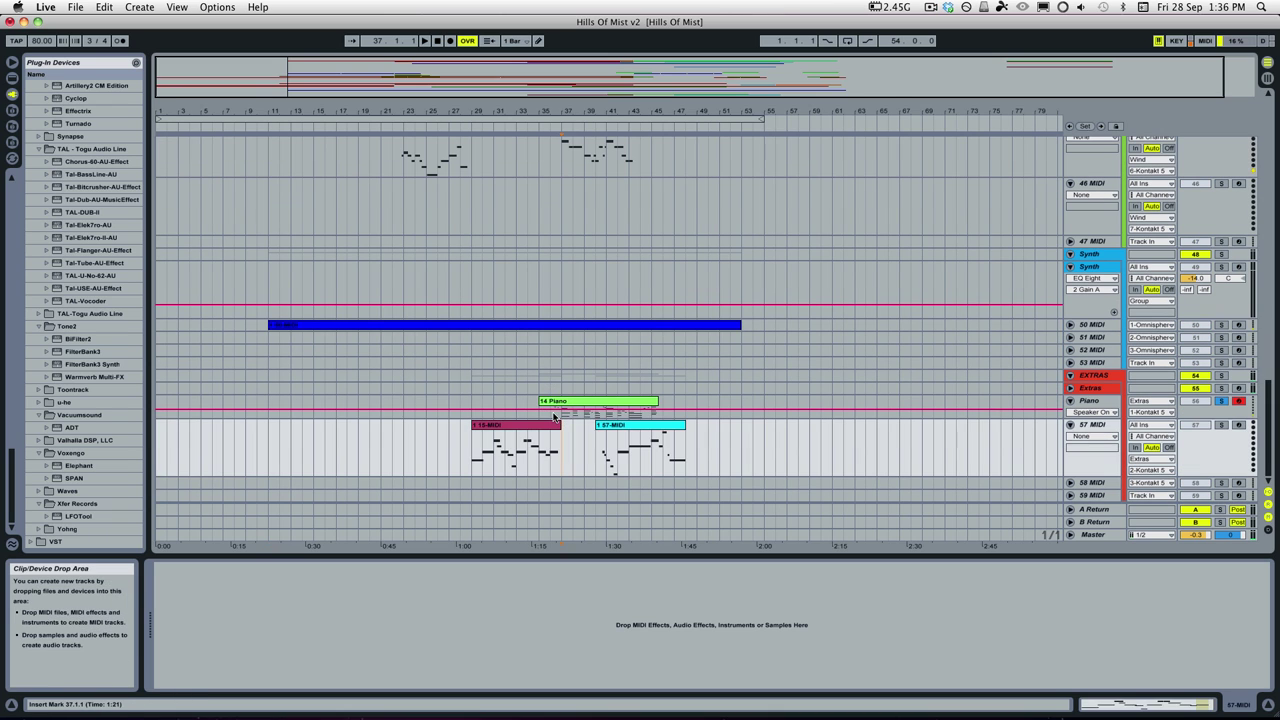
pyautogui.click(559, 416)
pyautogui.press('space')
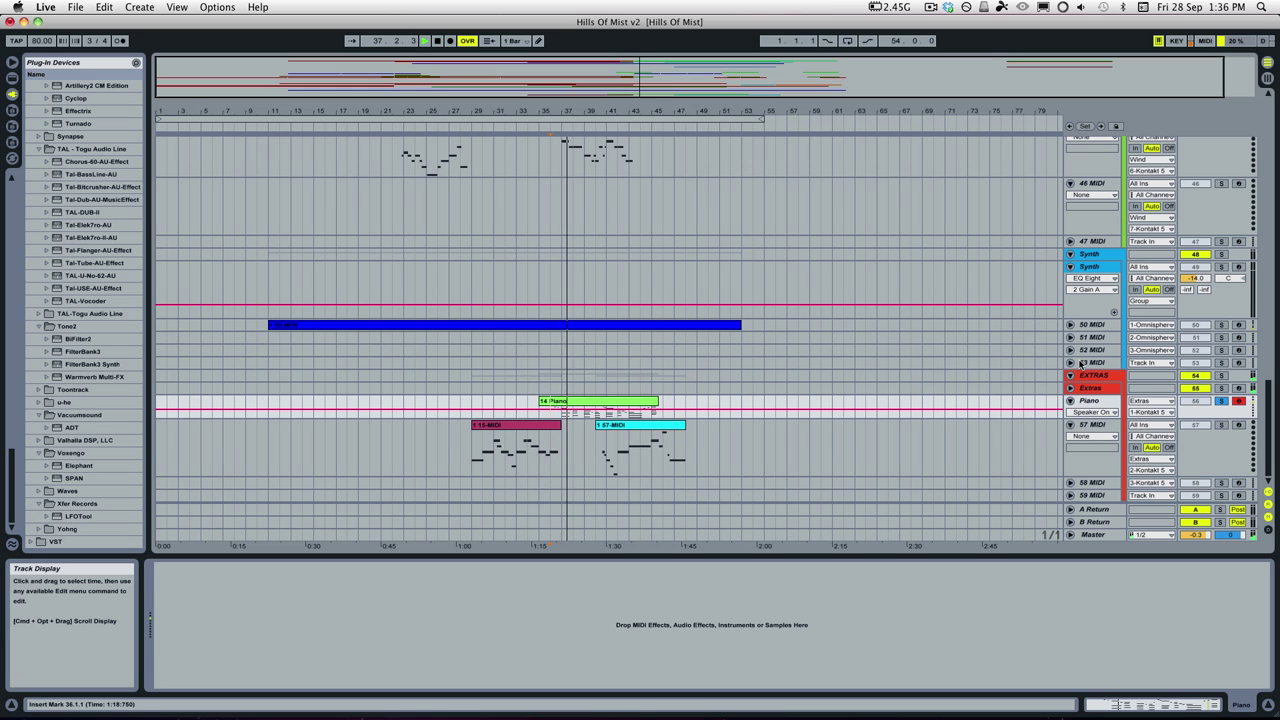
pyautogui.click(1222, 402)
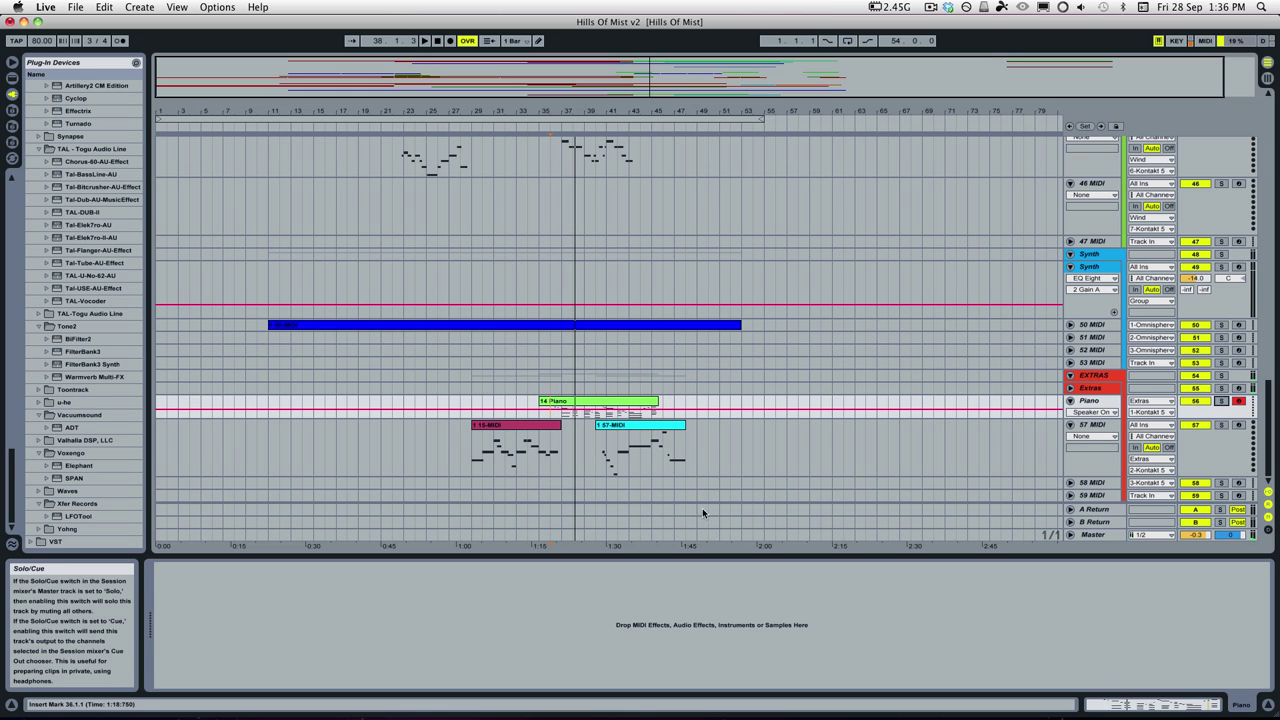
pyautogui.press('space')
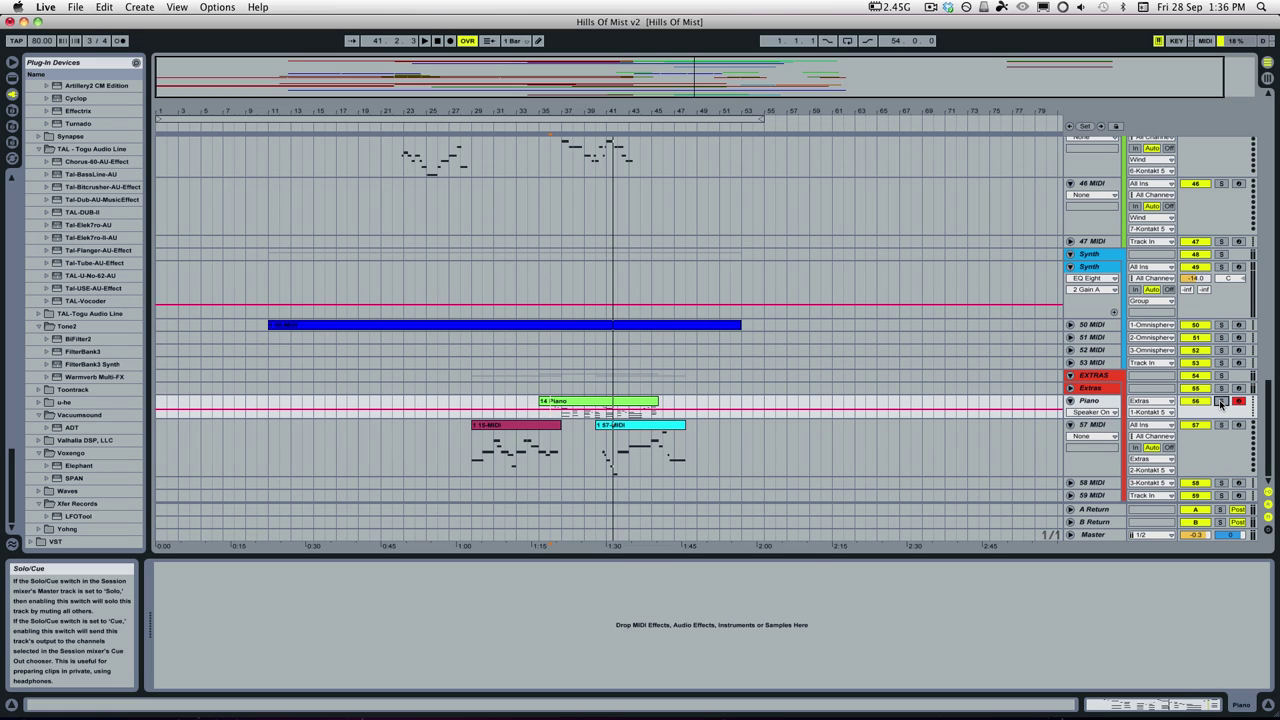
# Solo the Strings track, play from bar 39 and inspect the notes of the 1 8-MIDI clip on the 8 MIDI track.
pyautogui.scroll(20, 968, 311)
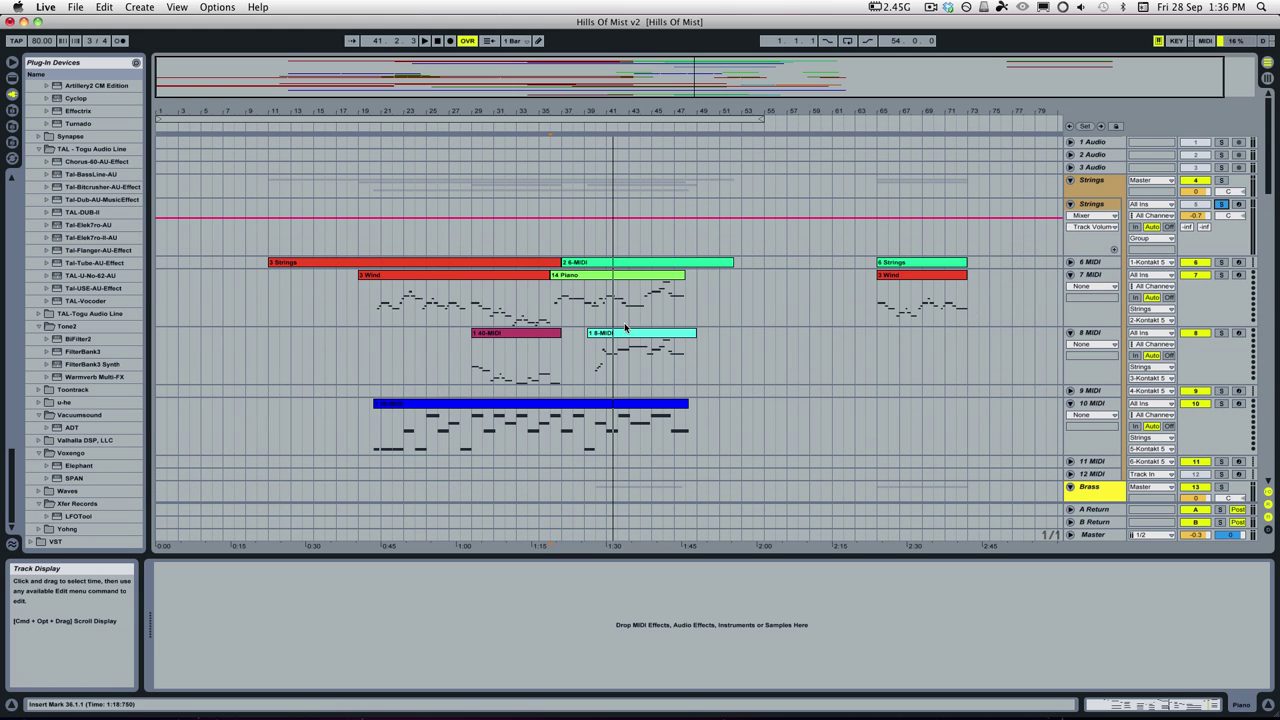
pyautogui.click(583, 375)
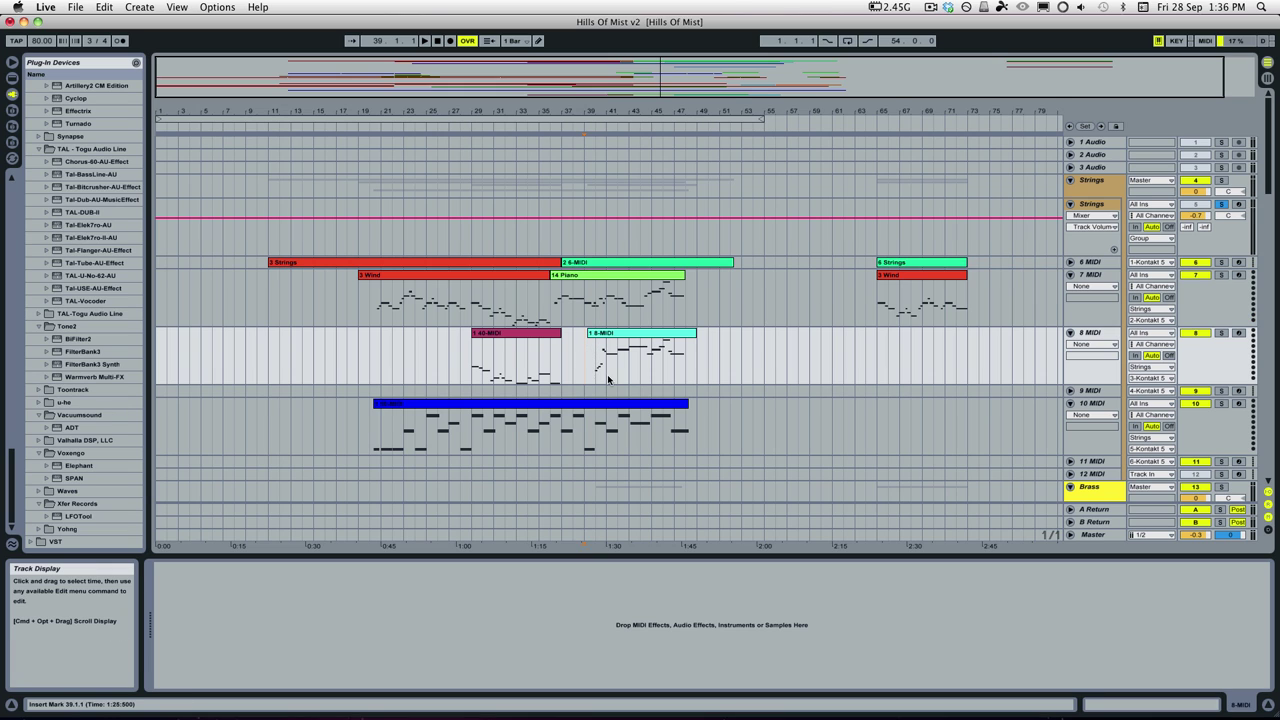
pyautogui.press('space')
pyautogui.doubleClick(620, 368)
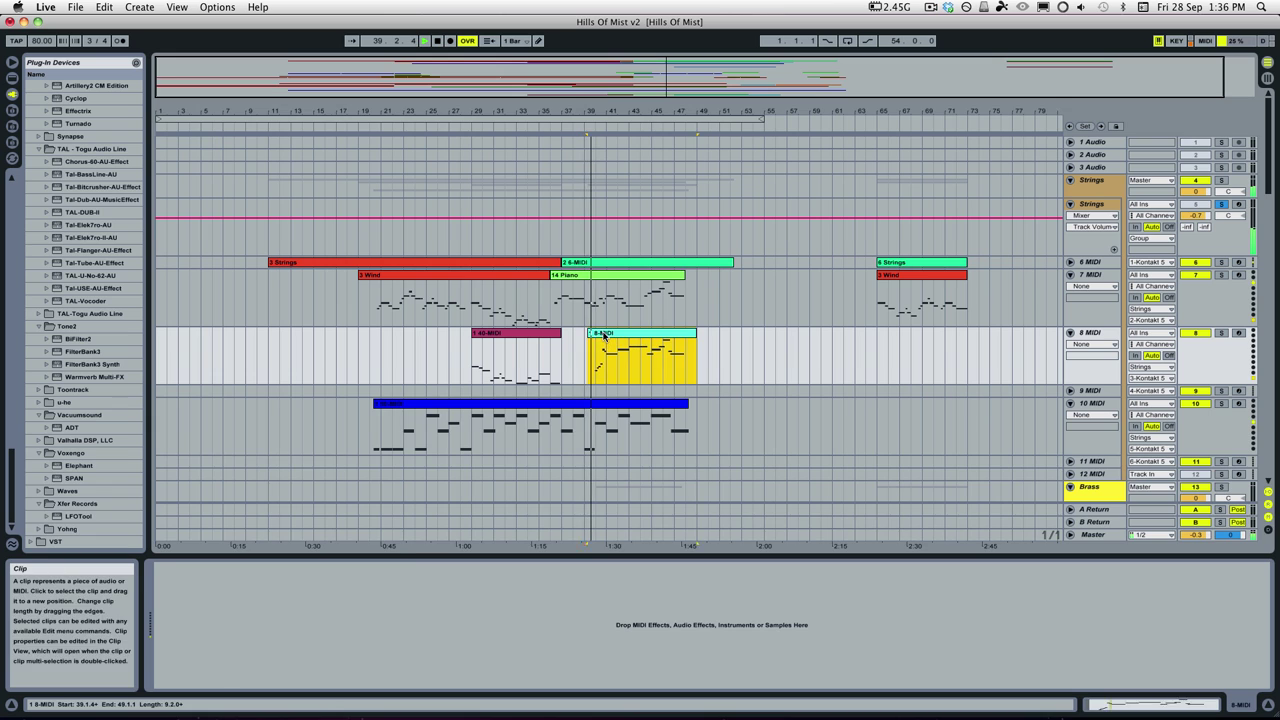
pyautogui.scroll(-2, 540, 590)
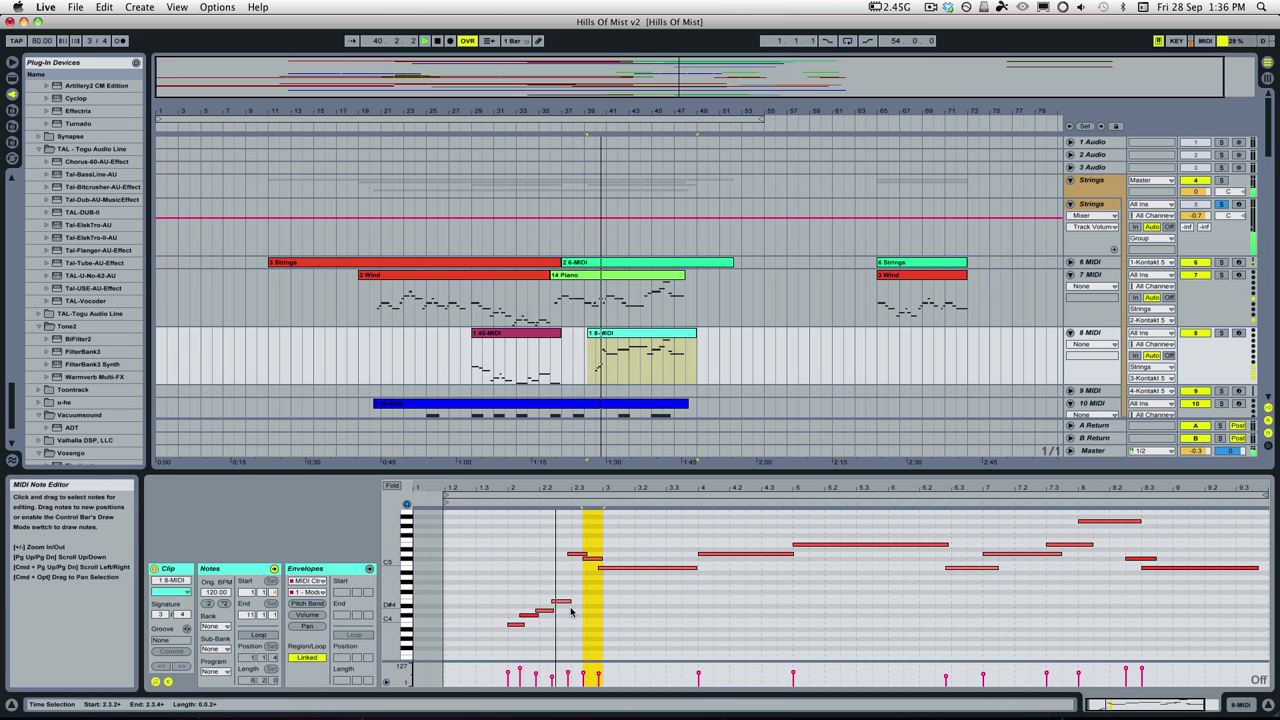
pyautogui.click(576, 543)
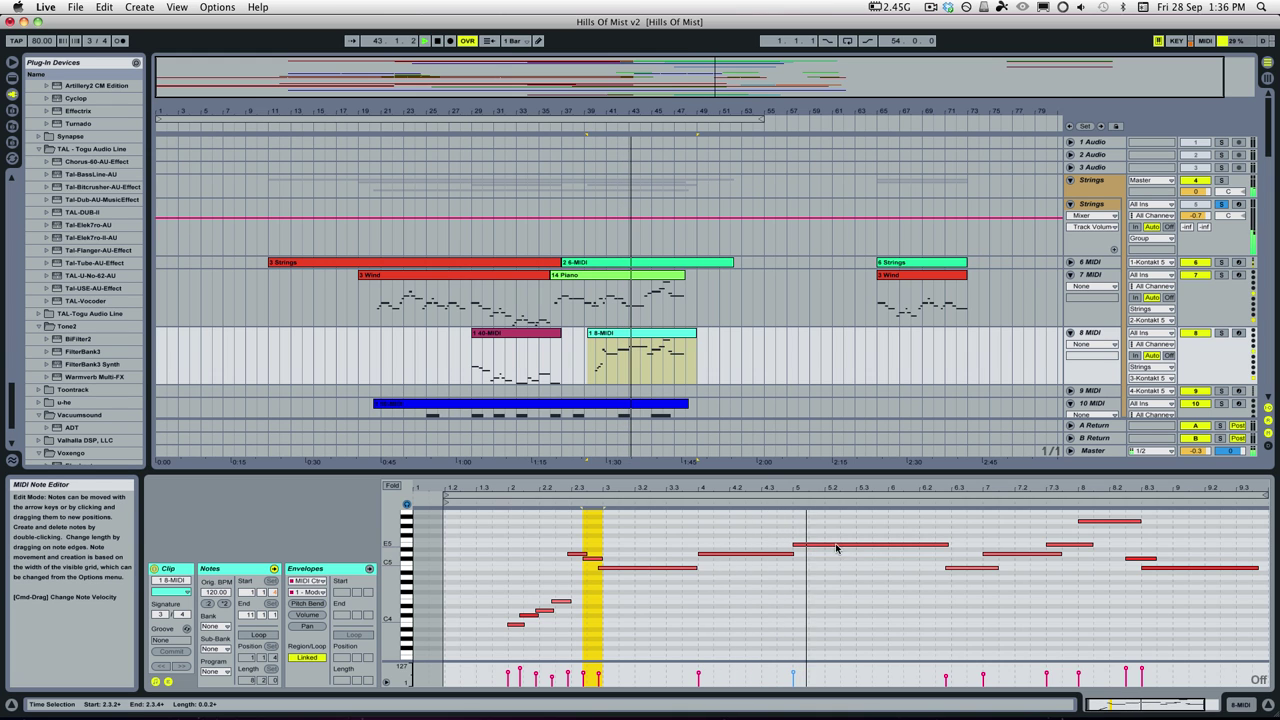
pyautogui.press('space')
# Show the notes of the 2 45-MIDI clip in the Wind group and place the insert marker at bar 36 on its track.
pyautogui.scroll(-10, 635, 245)
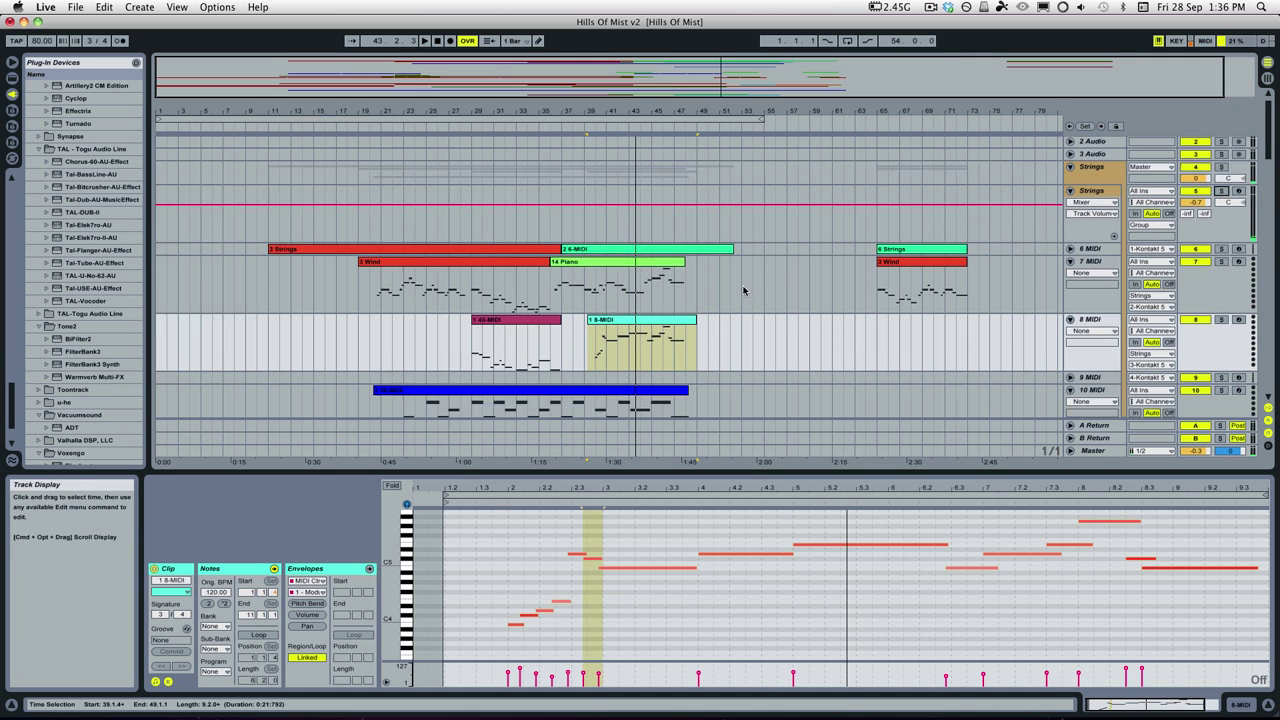
pyautogui.scroll(-5, 635, 245)
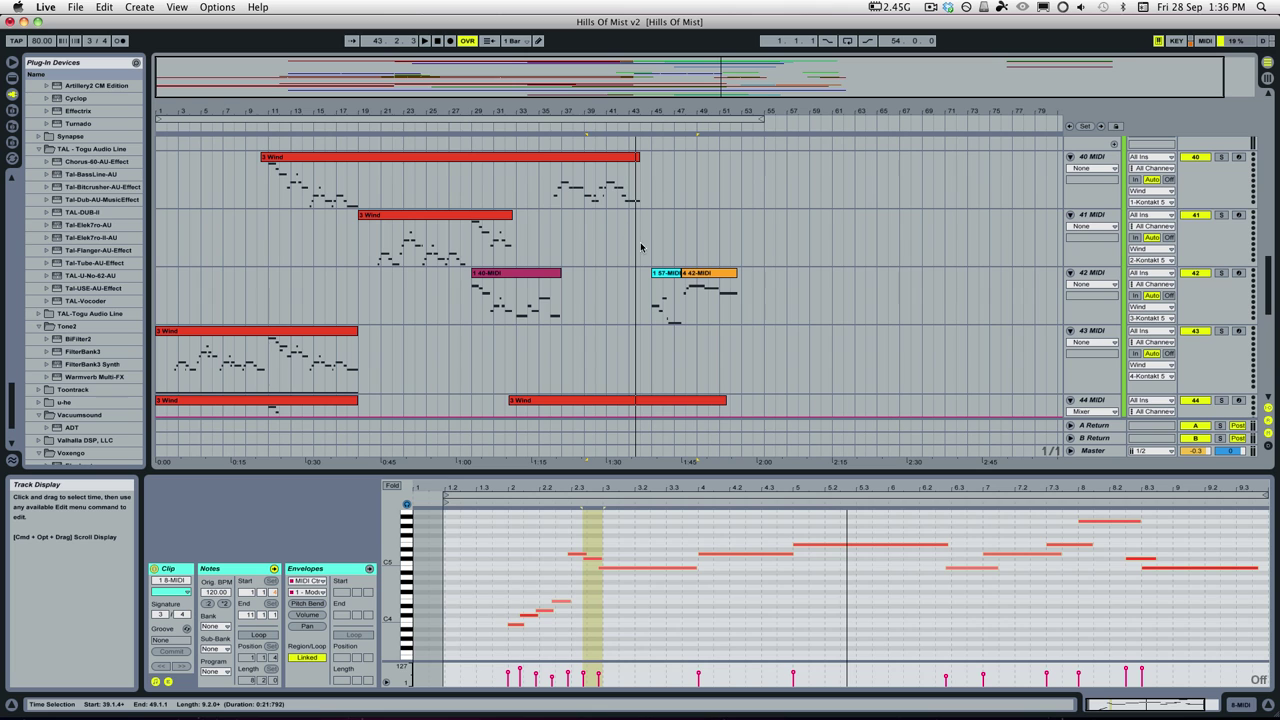
pyautogui.scroll(-5, 508, 345)
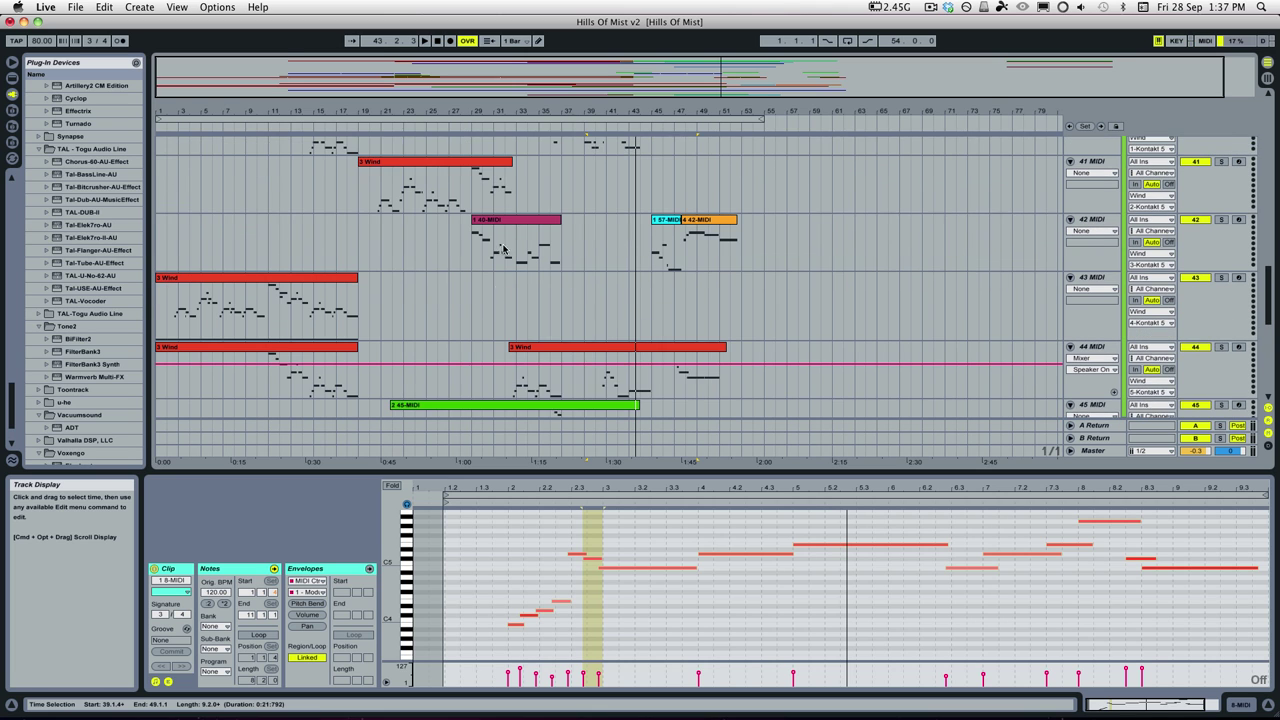
pyautogui.scroll(-3, 513, 385)
pyautogui.scroll(2, 514, 380)
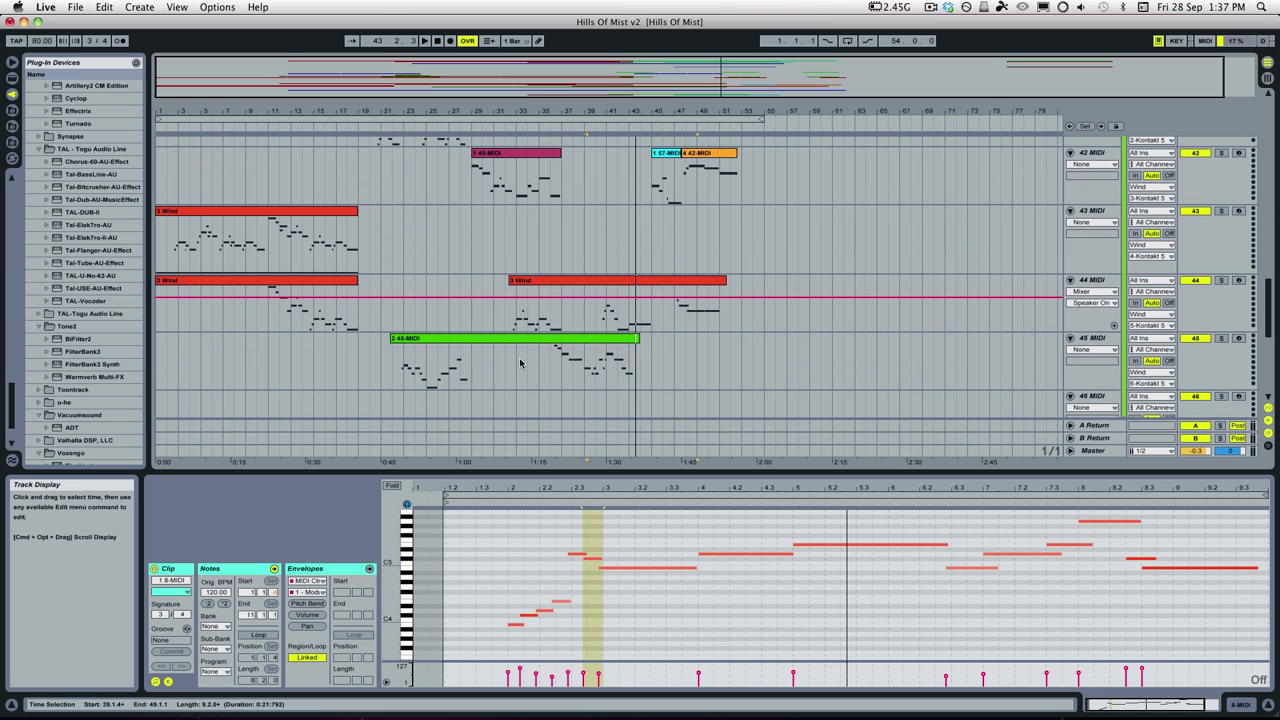
pyautogui.click(540, 360)
# Solo the Wind track and display the notes of the 3 Wind clip on the 40 MIDI track instead of its envelope.
pyautogui.scroll(6, 549, 358)
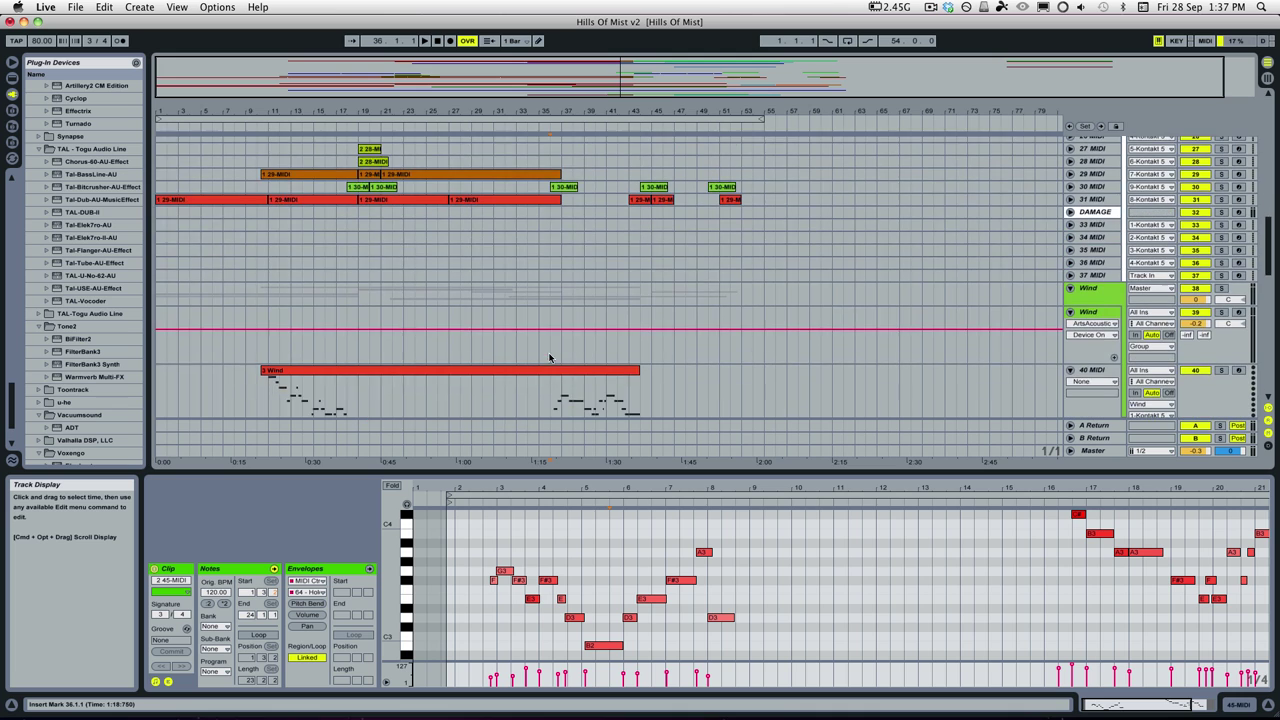
pyautogui.scroll(-2, 549, 358)
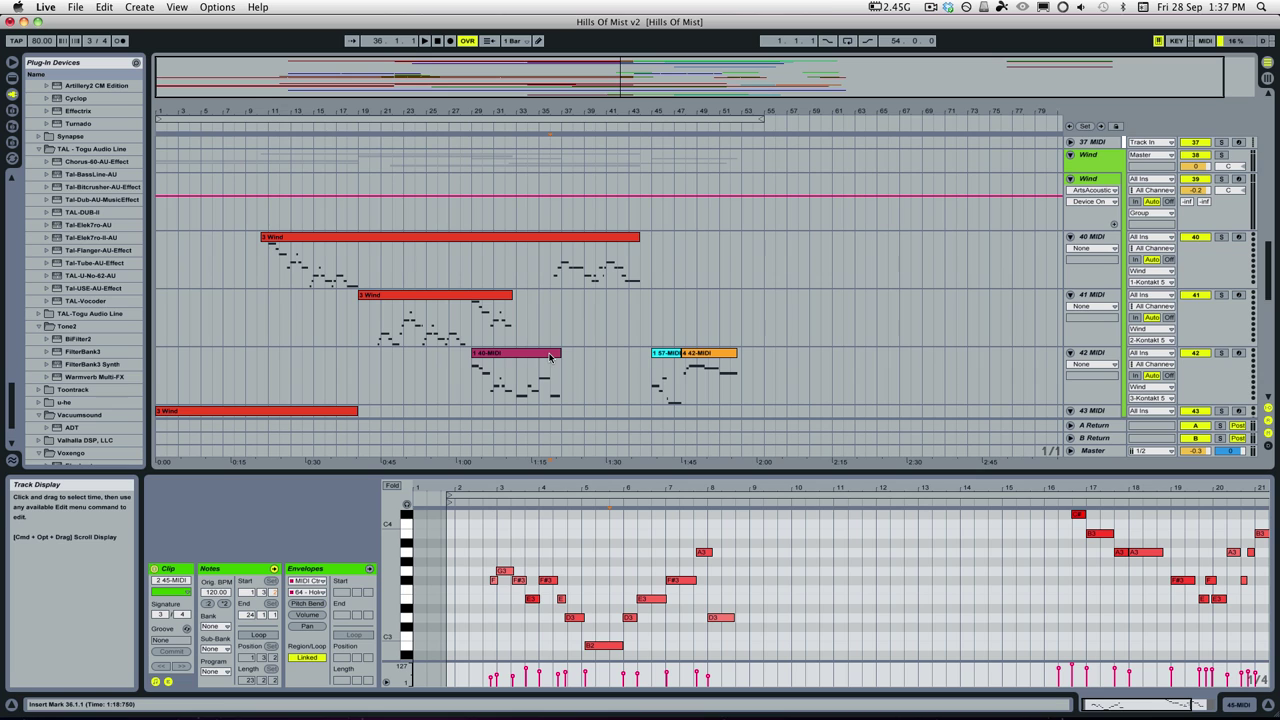
pyautogui.scroll(-1, 549, 358)
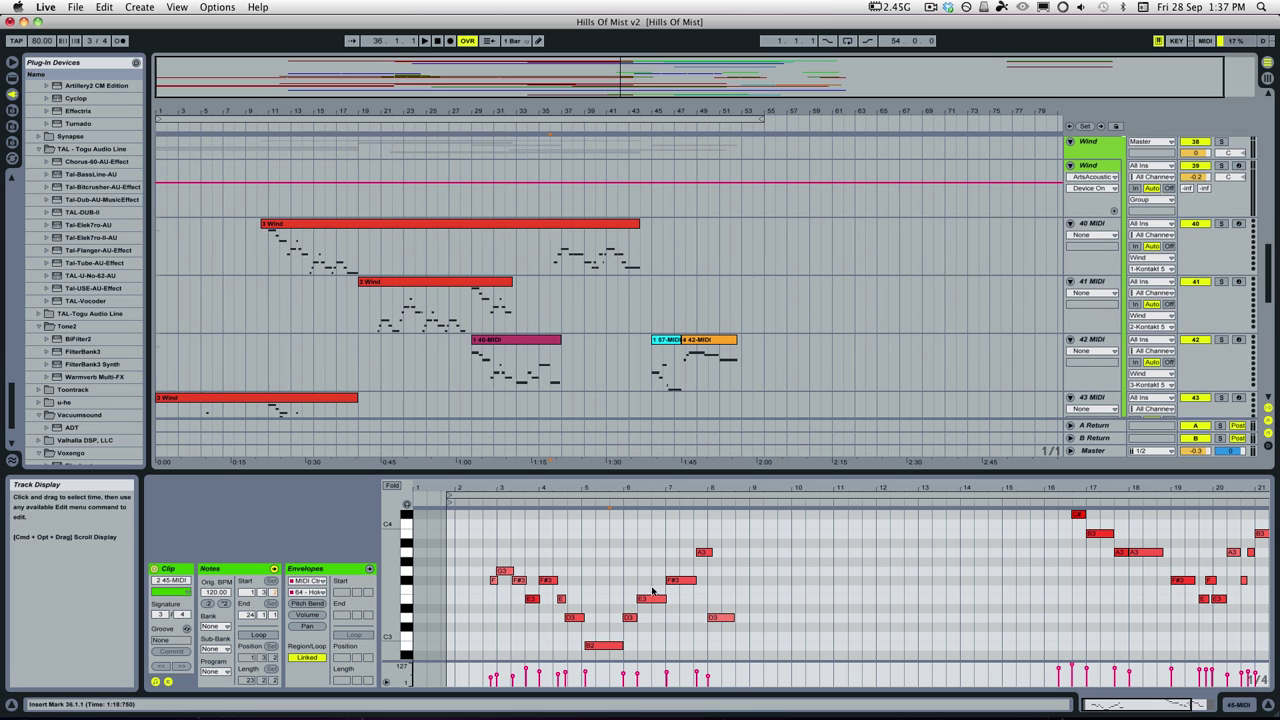
pyautogui.click(1221, 166)
pyautogui.click(541, 260)
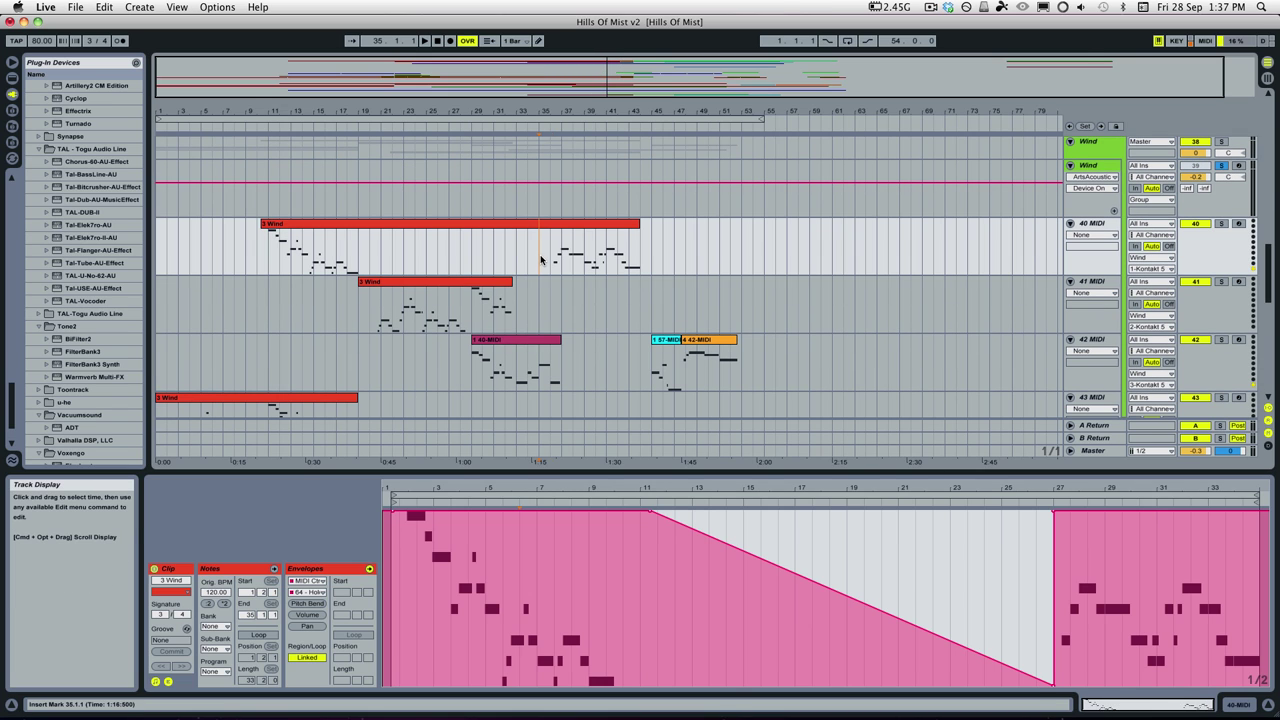
pyautogui.click(565, 232)
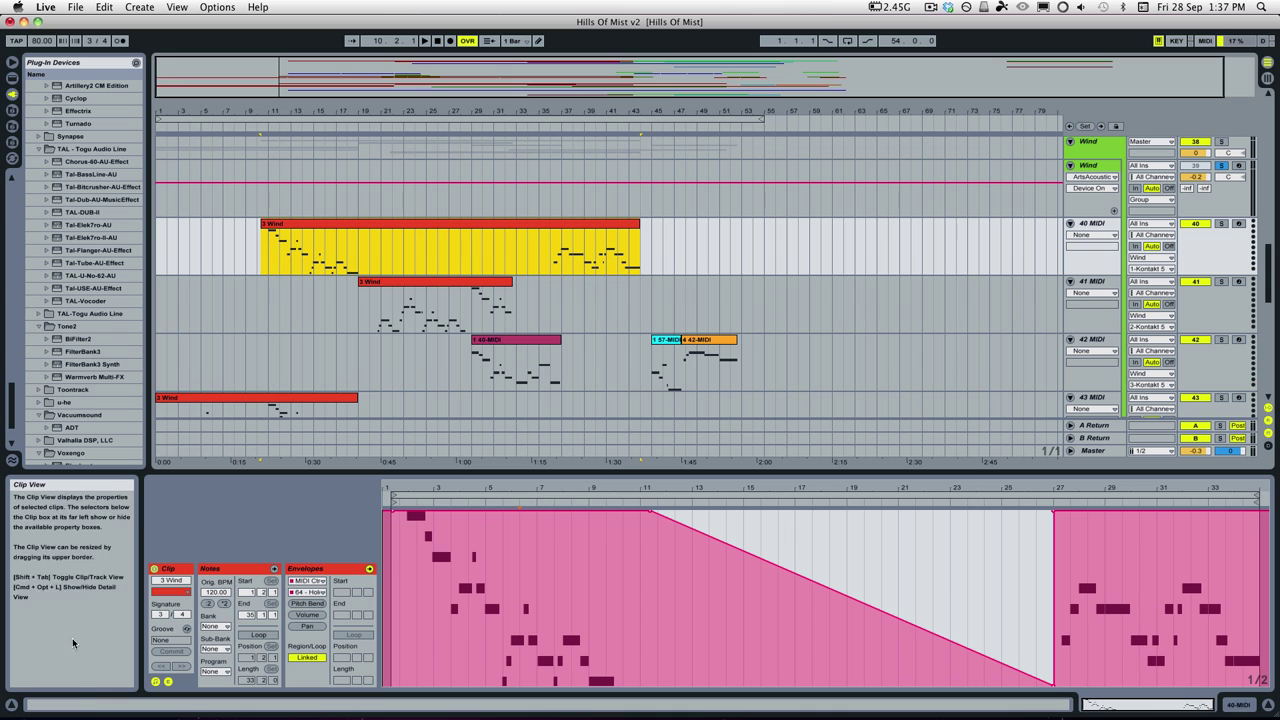
pyautogui.click(210, 568)
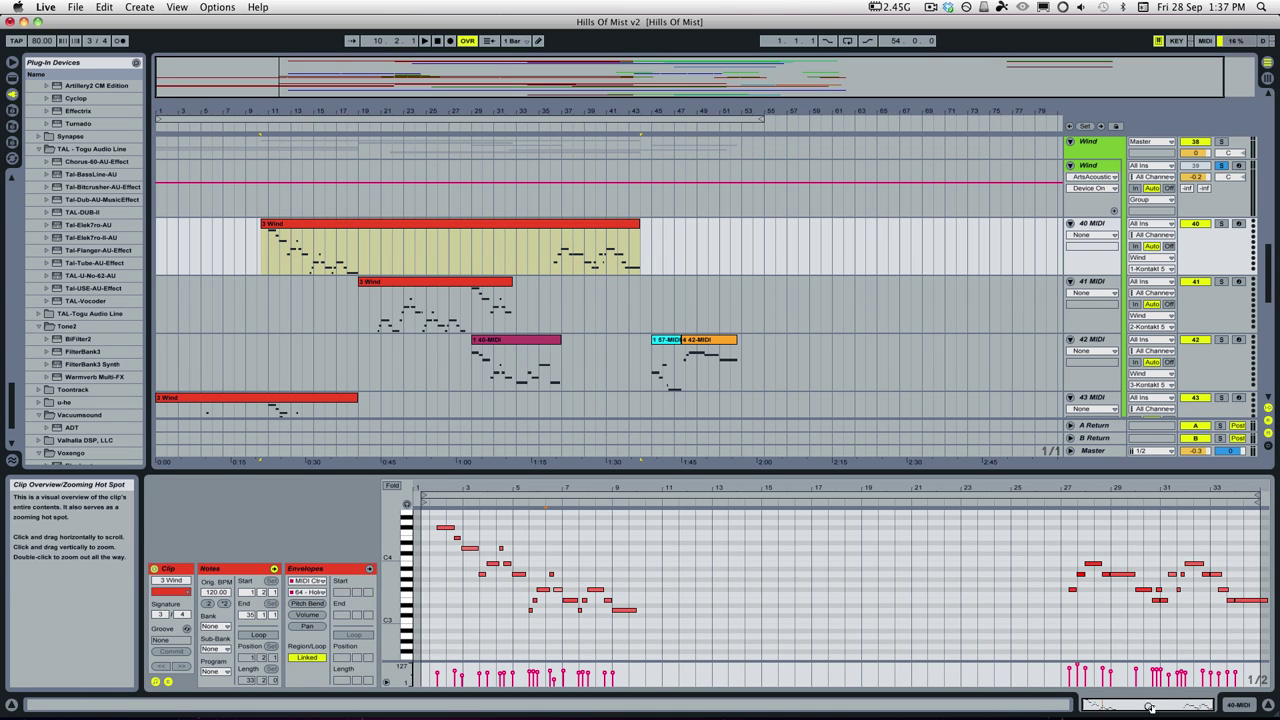
# Compare the later notes of the 3 Wind clip on the 40 MIDI track with those of the 2 45-MIDI clip.
pyautogui.moveTo(1000, 488); pyautogui.dragTo(1060, 560)
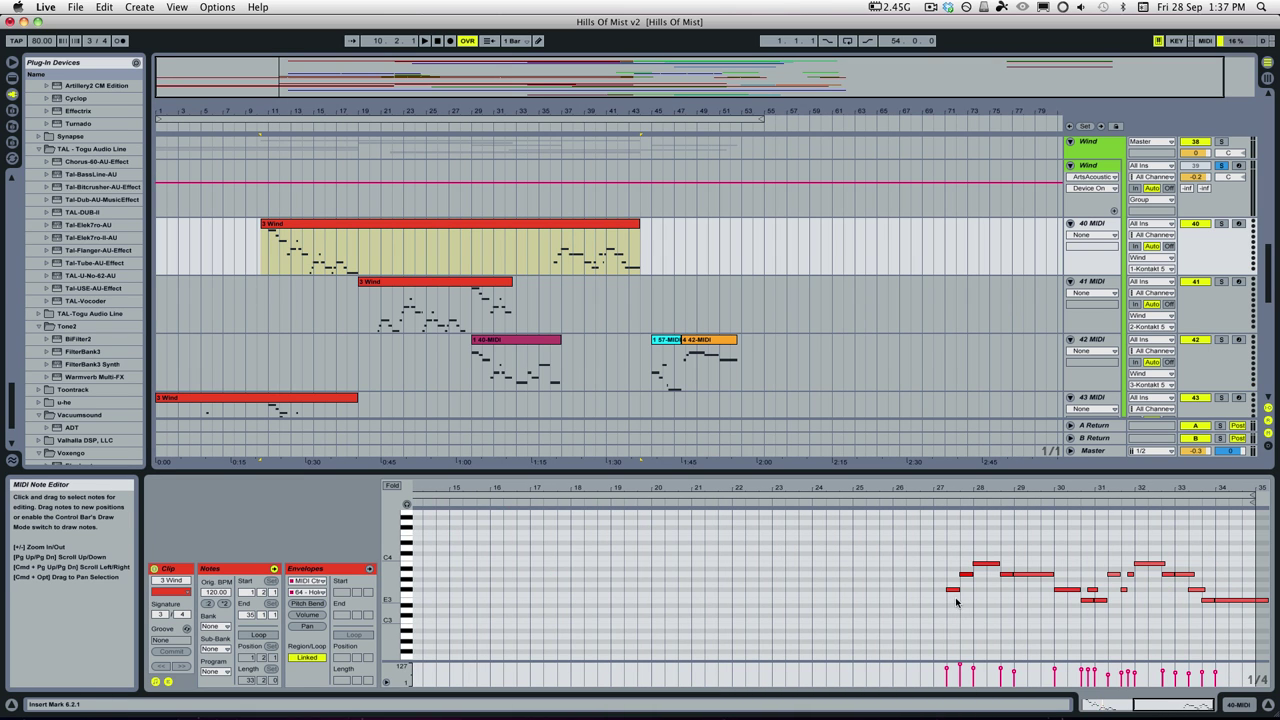
pyautogui.scroll(-6, 582, 335)
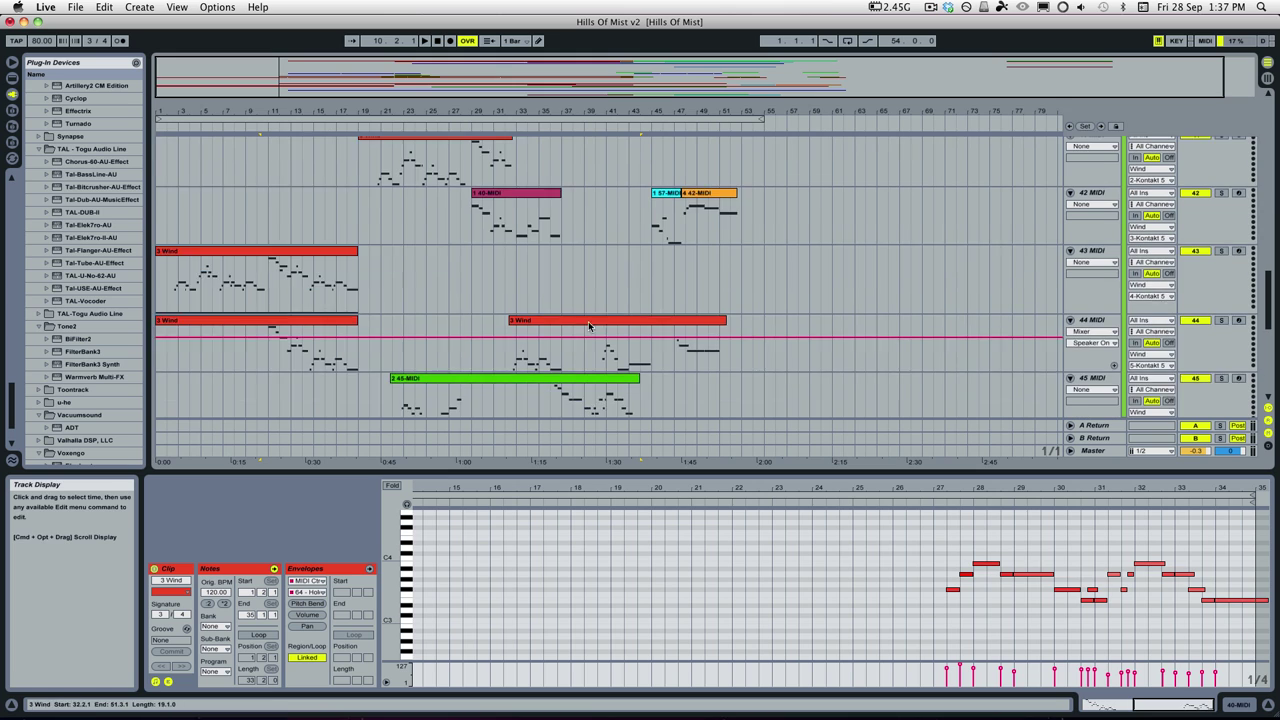
pyautogui.click(582, 337)
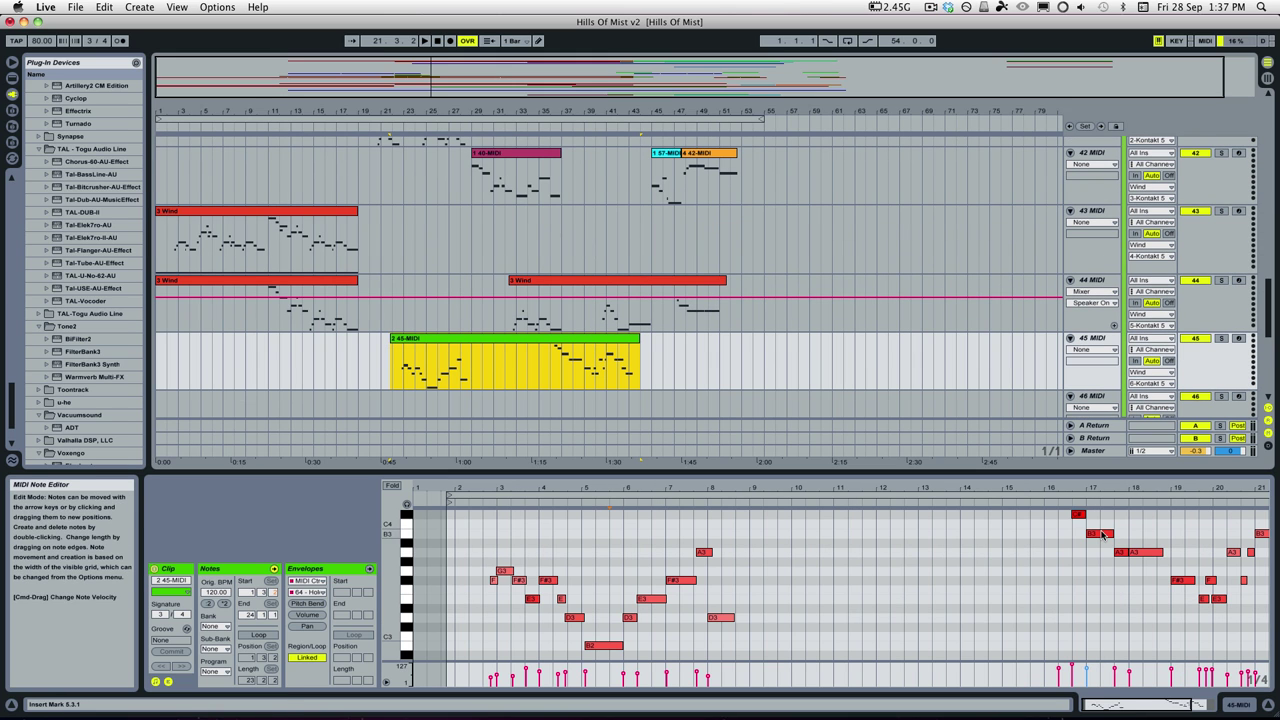
pyautogui.scroll(3, 594, 248)
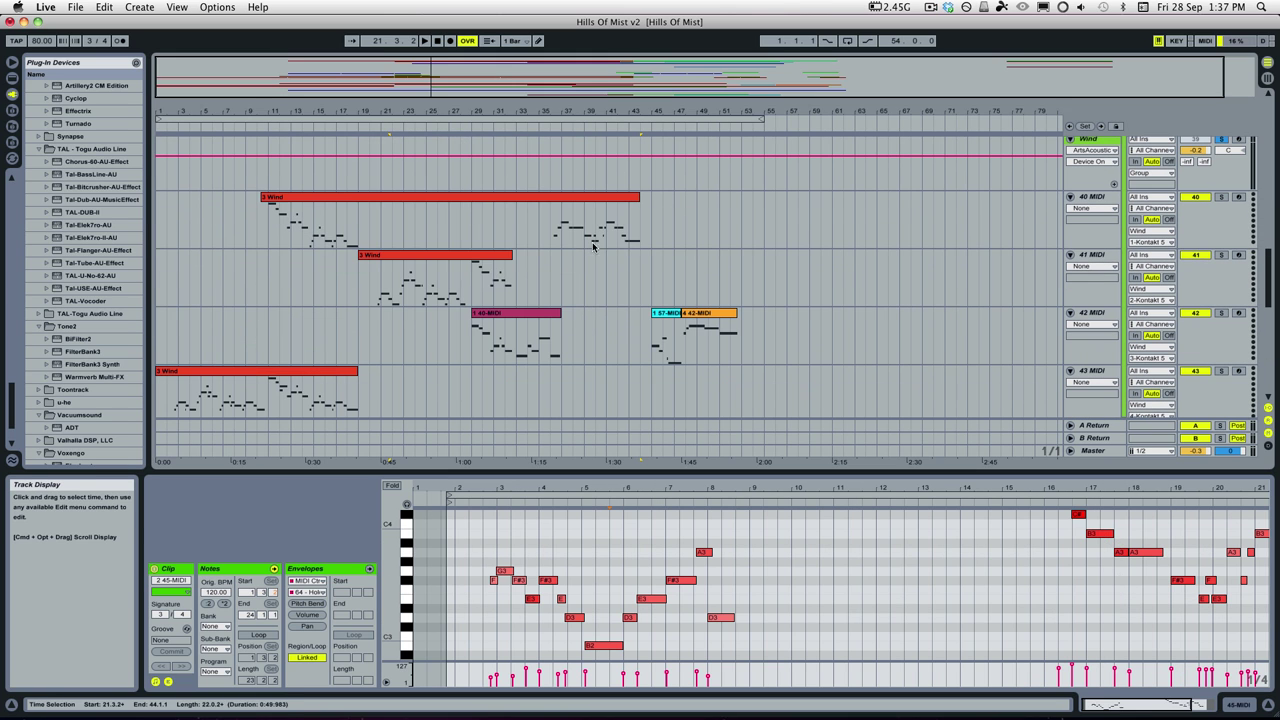
pyautogui.click(617, 210)
pyautogui.click(988, 605)
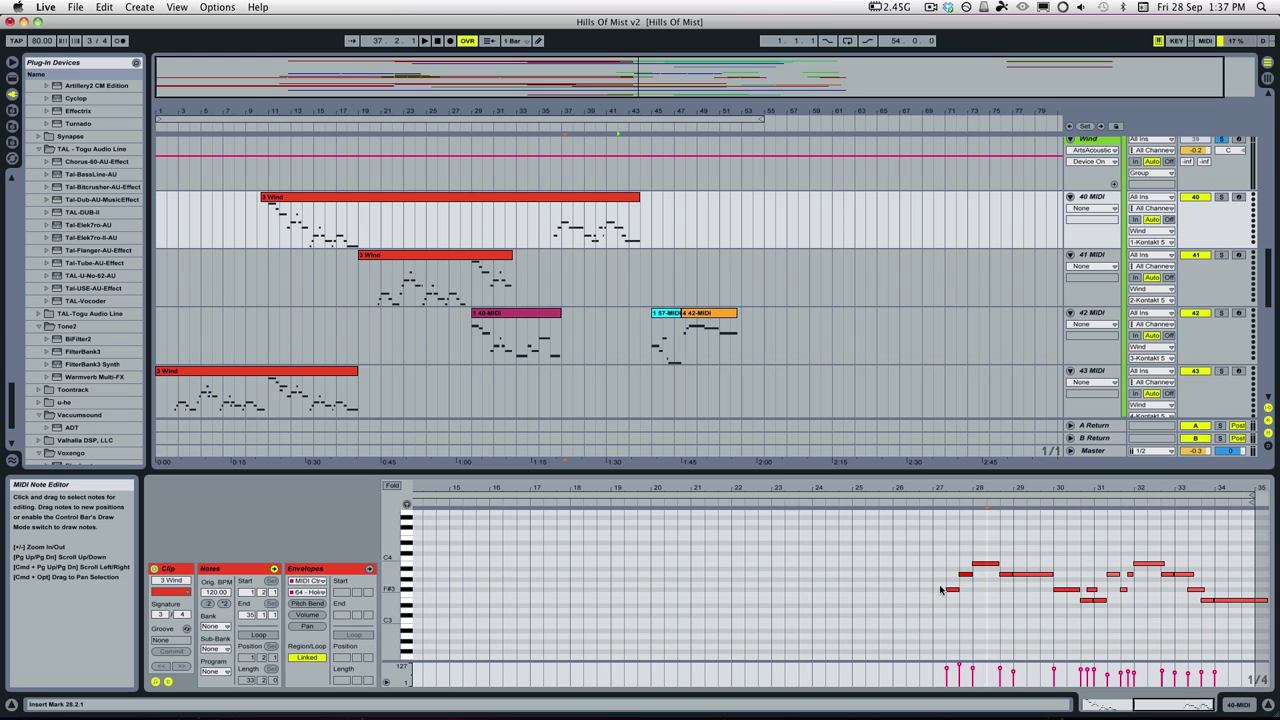
# Play the soloed Wind track from bar 36 to about bar 39 and briefly replay the passage, checking its instrument lanes.
pyautogui.click(548, 253)
pyautogui.press('space')
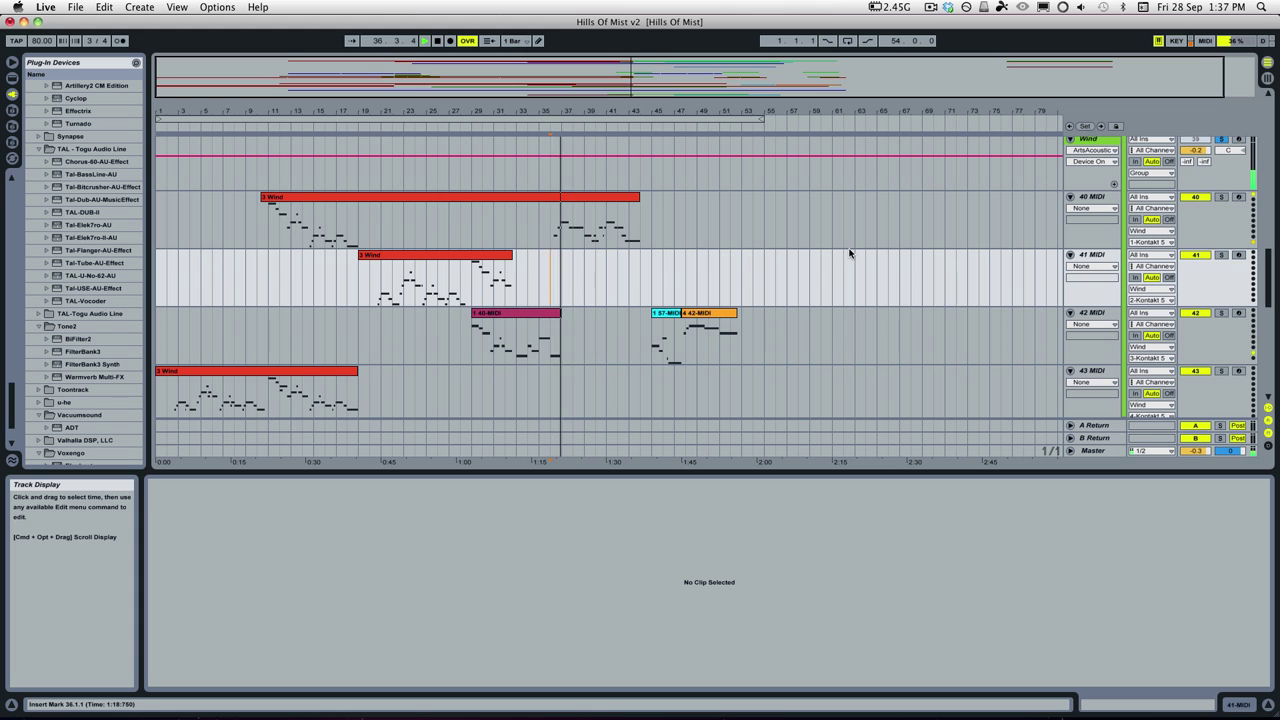
pyautogui.scroll(-3, 817, 260)
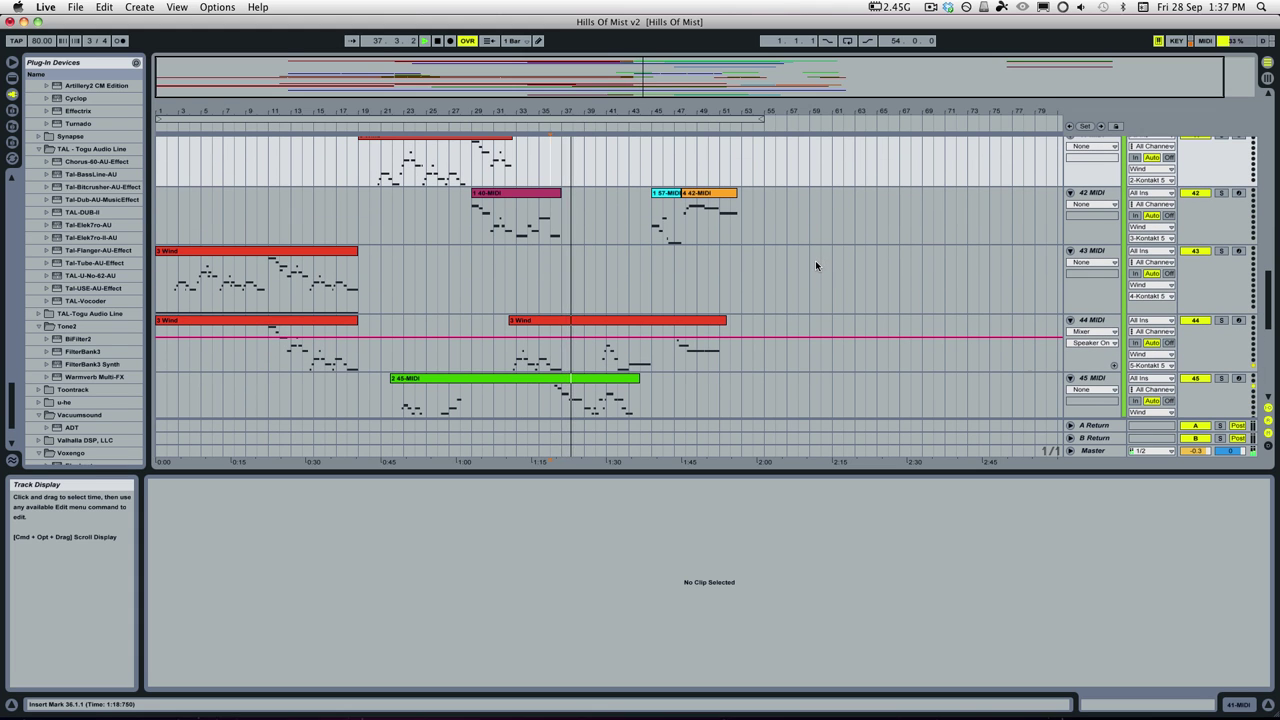
pyautogui.scroll(3, 815, 262)
pyautogui.scroll(-1, 725, 287)
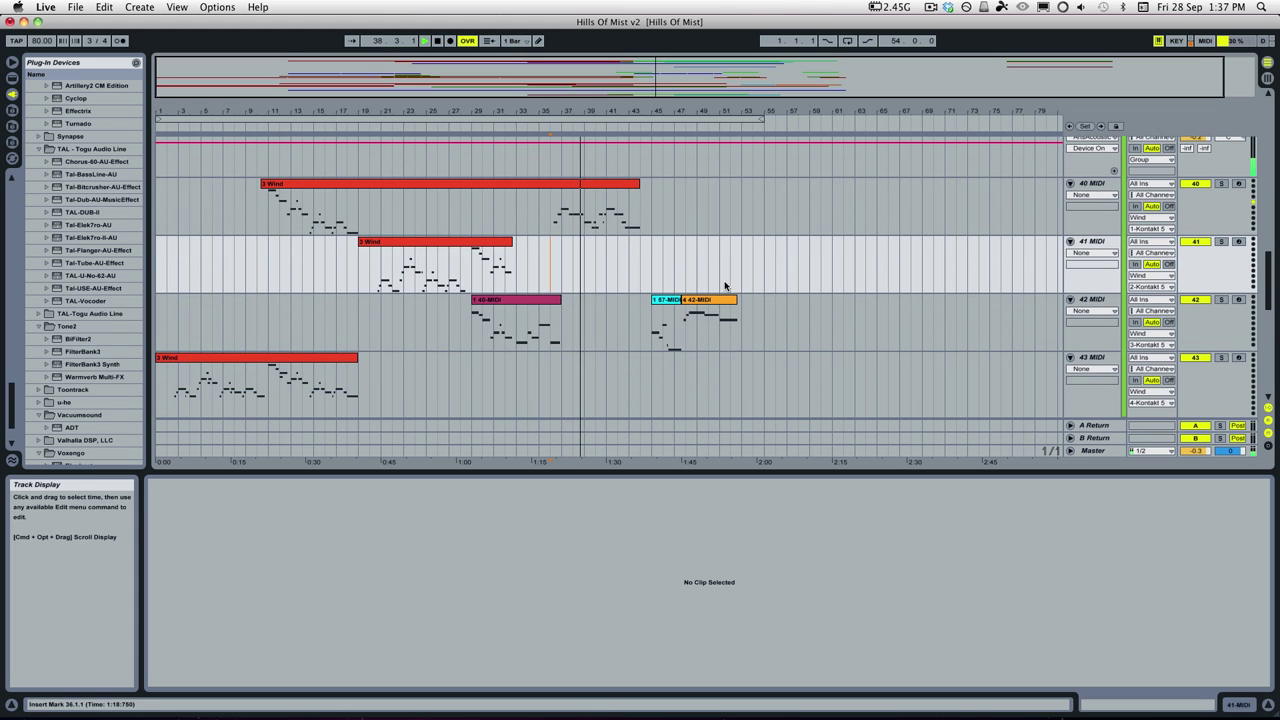
pyautogui.scroll(-5, 725, 287)
pyautogui.scroll(3, 725, 286)
pyautogui.press('space')
pyautogui.scroll(3, 724, 284)
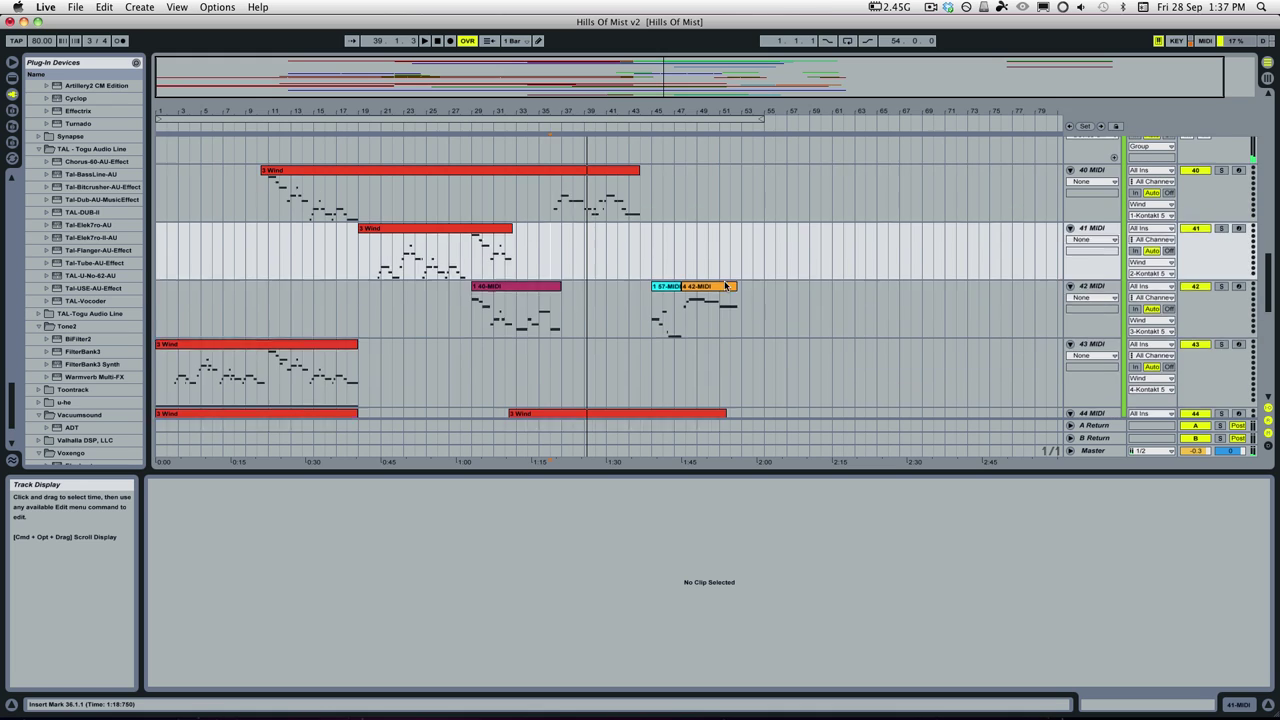
pyautogui.press('space')
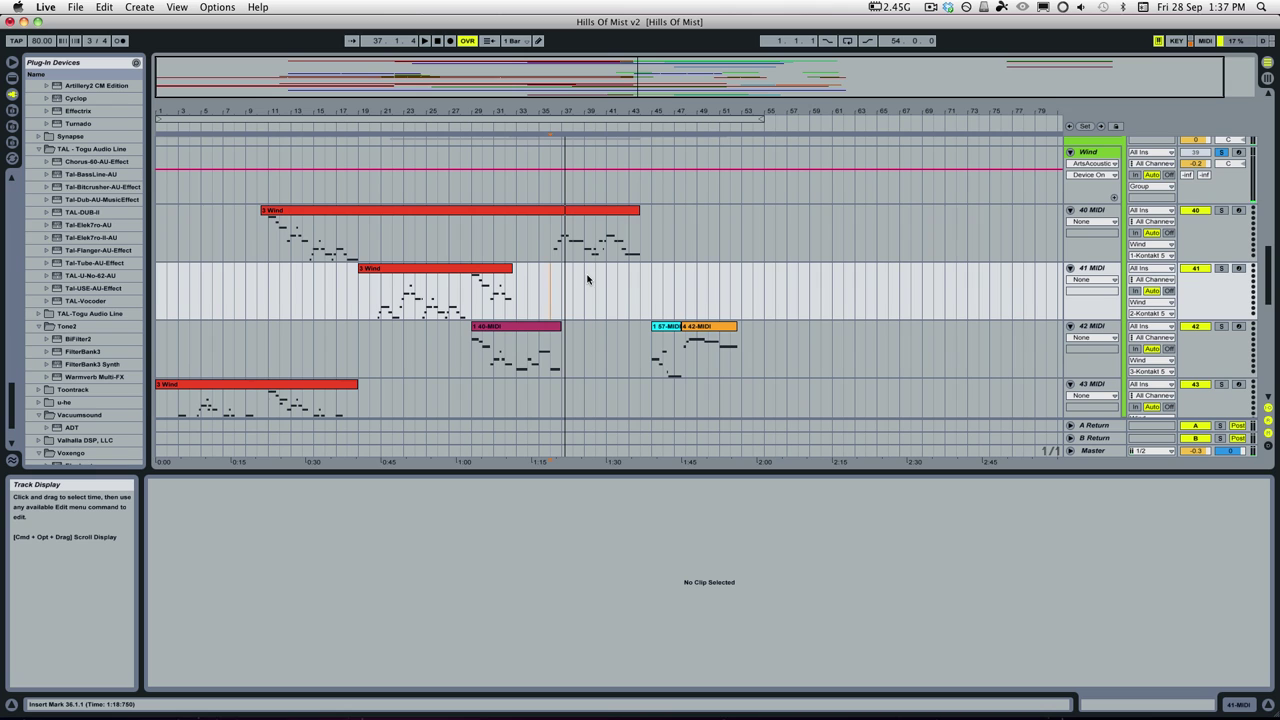
# Select the 3 Wind clip on the 40 MIDI track and turn off the Wind track's solo.
pyautogui.scroll(3, 587, 280)
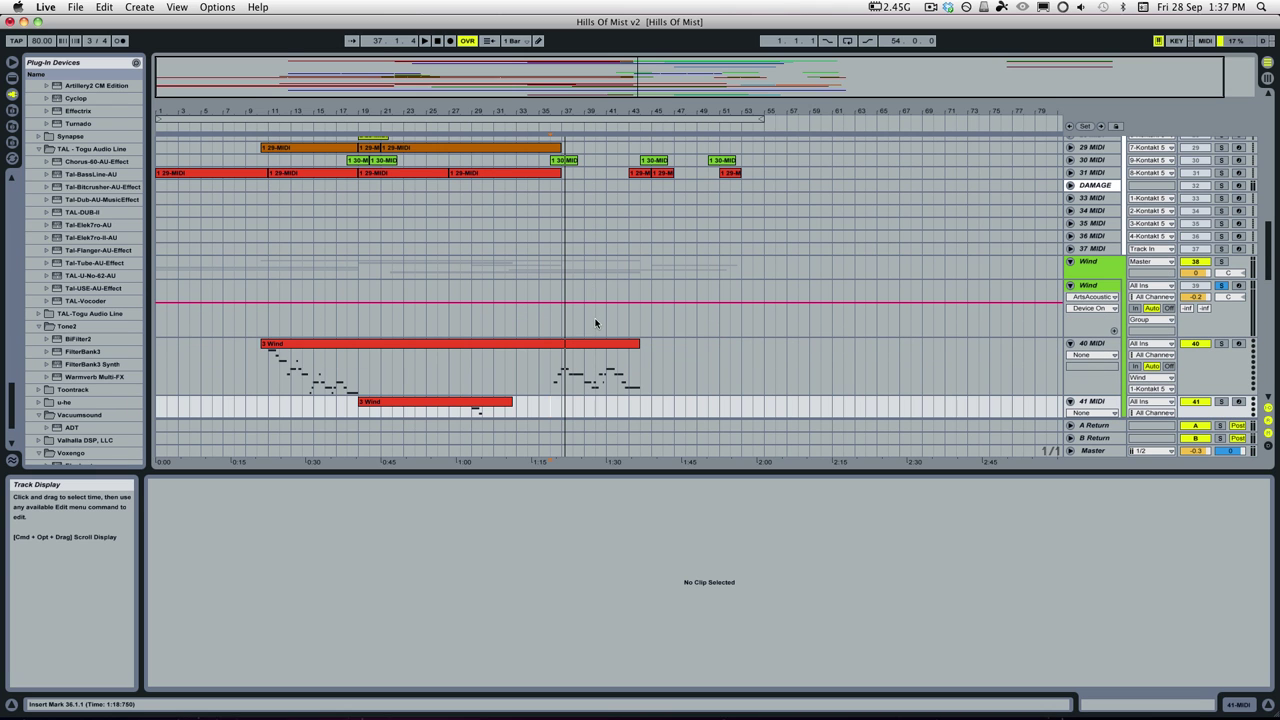
pyautogui.click(587, 343)
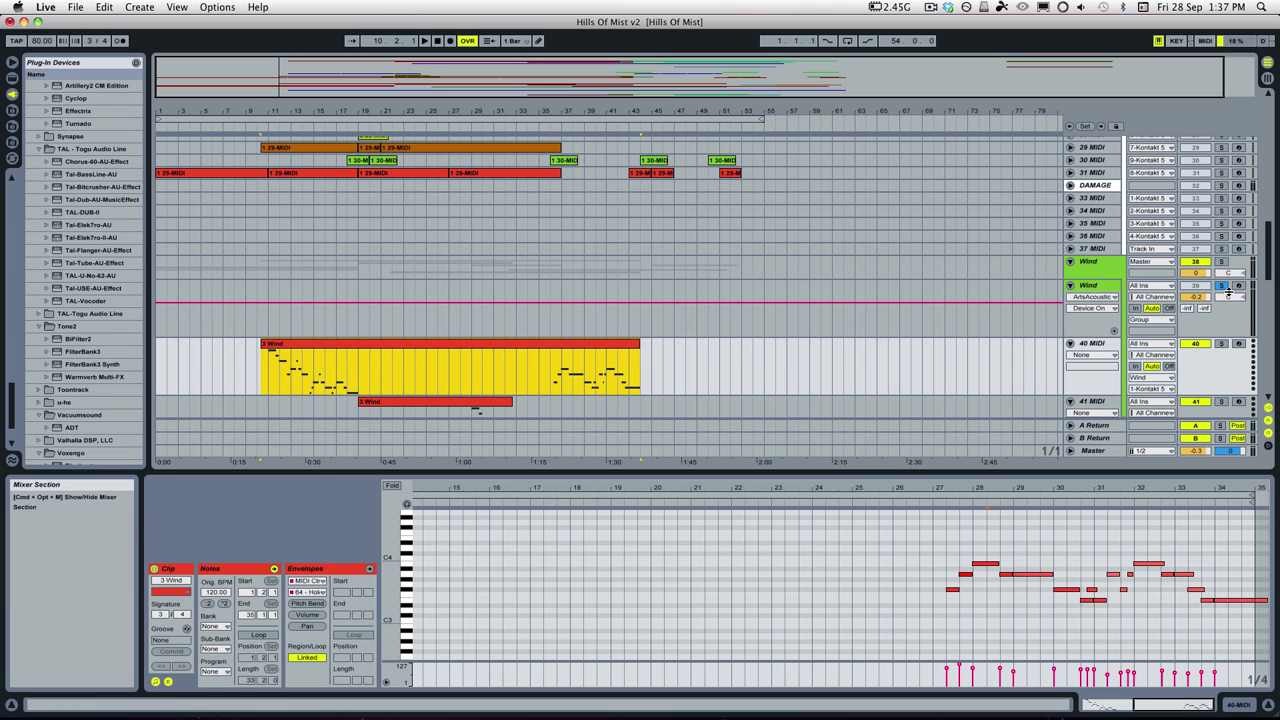
pyautogui.scroll(-2, 806, 293)
pyautogui.scroll(-1, 806, 293)
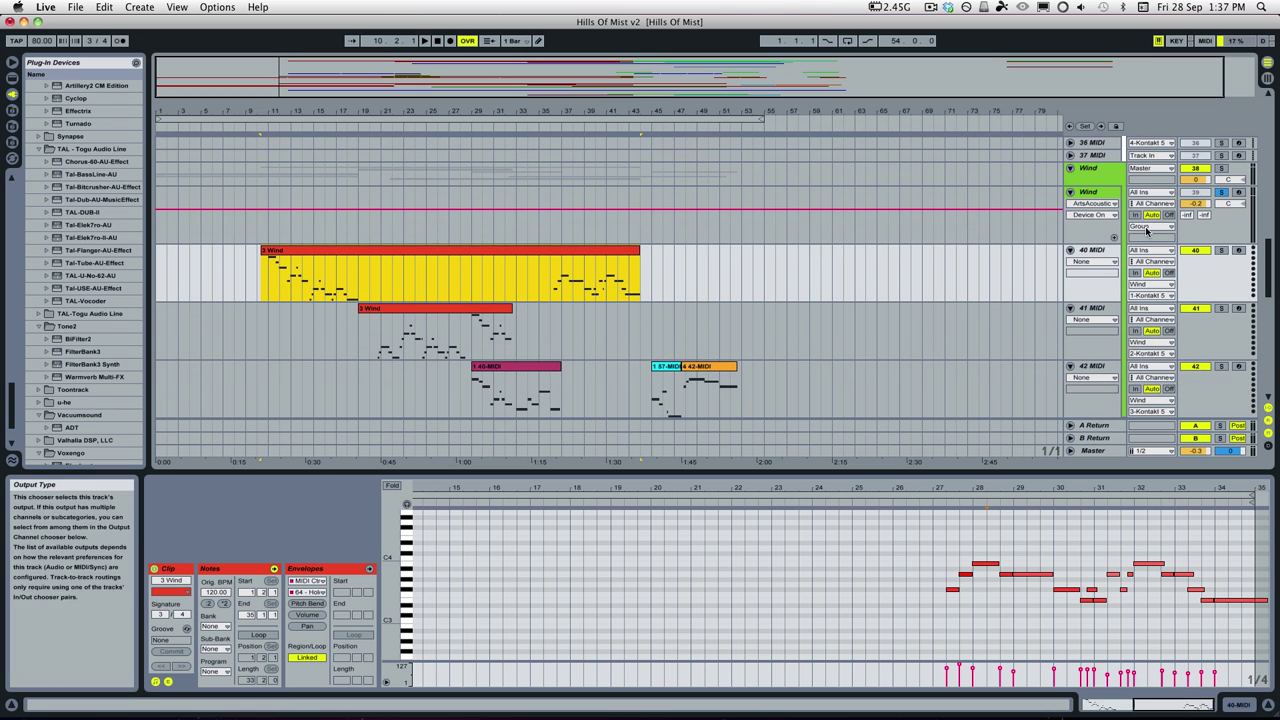
pyautogui.click(1222, 192)
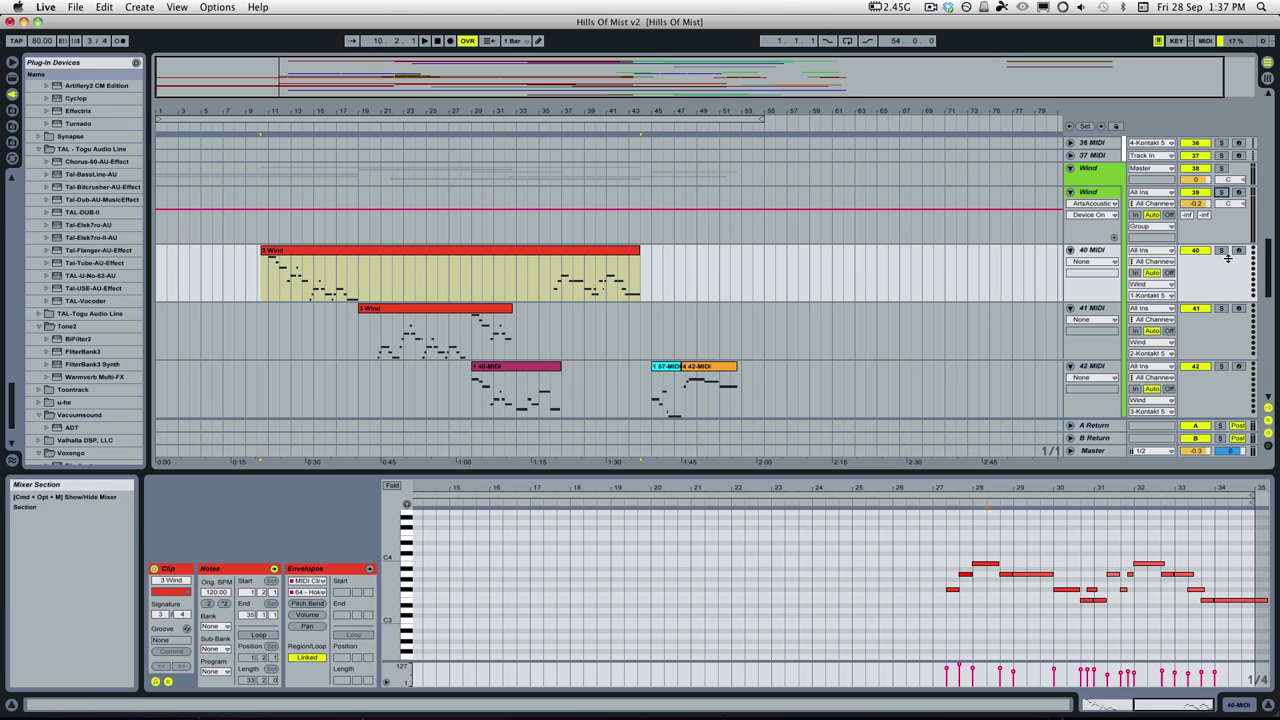
# Play only the 40 MIDI track from bar 36 and turn its solo off around bar 39.
pyautogui.click(549, 299)
pyautogui.press('space')
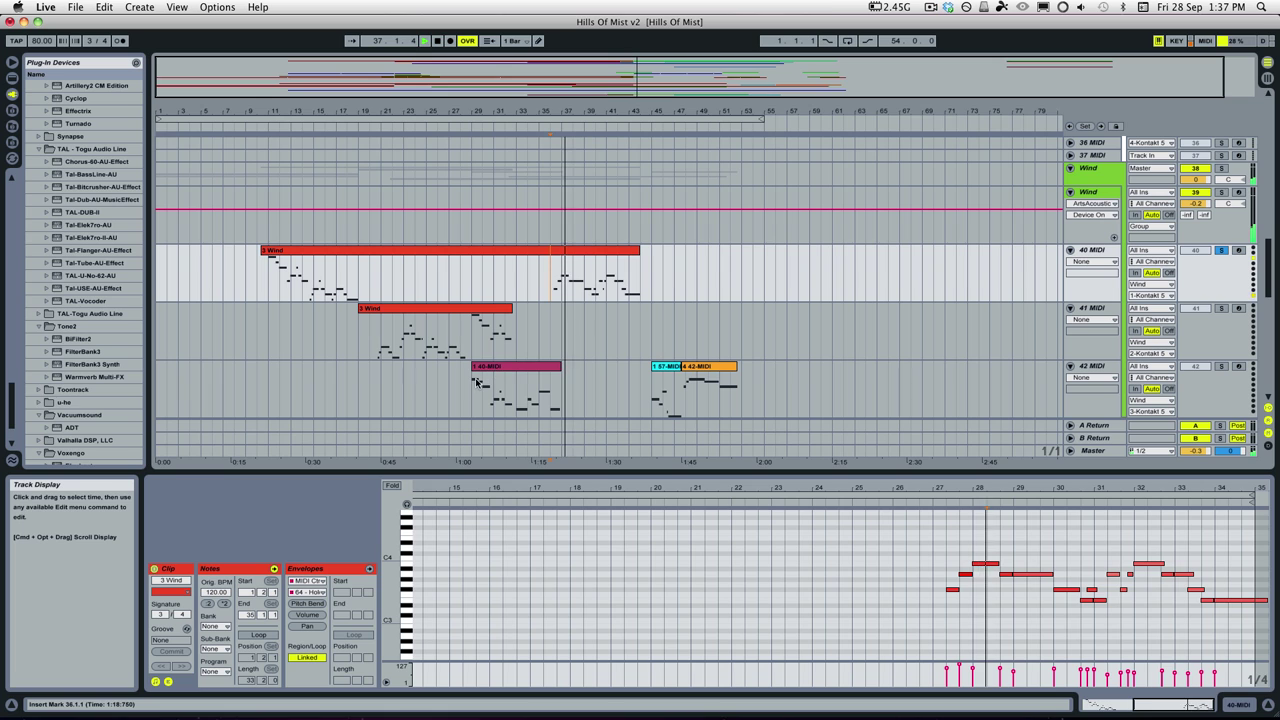
pyautogui.click(1222, 251)
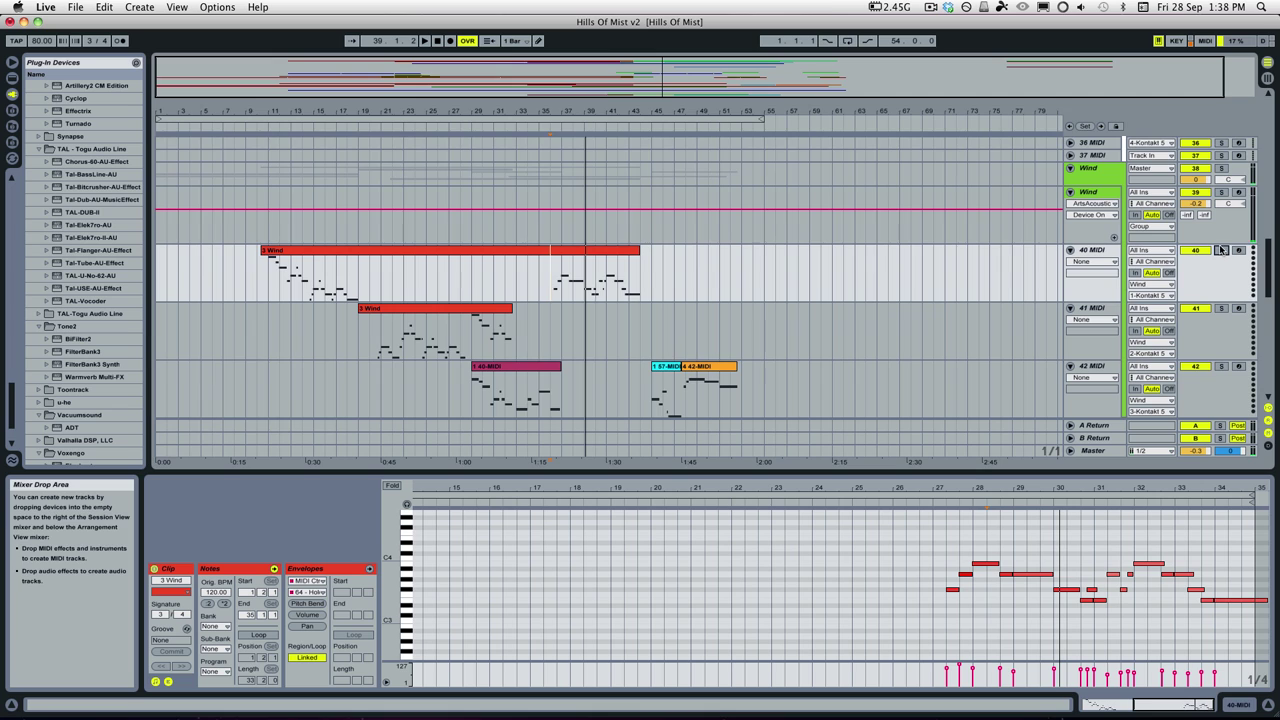
# Solo the 45 MIDI track and play its 2 45-MIDI clip briefly from bar 36.
pyautogui.scroll(-5, 824, 237)
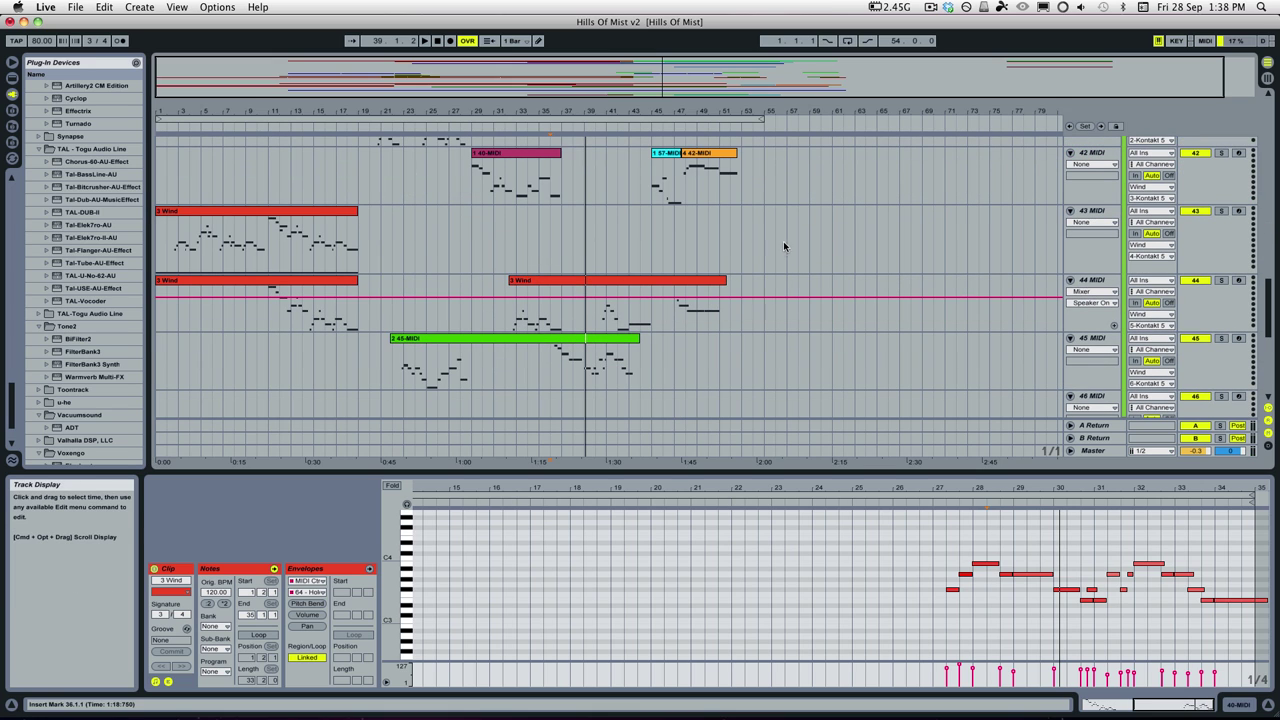
pyautogui.click(1221, 338)
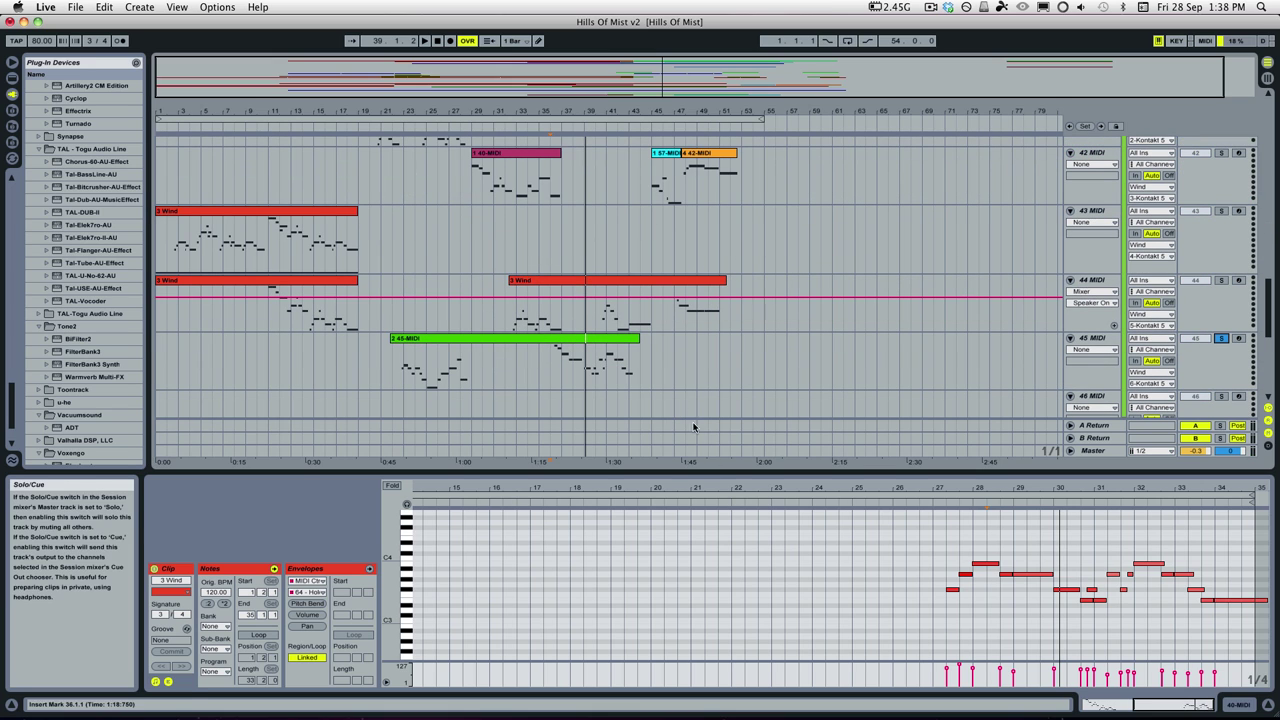
pyautogui.click(552, 372)
pyautogui.press('space')
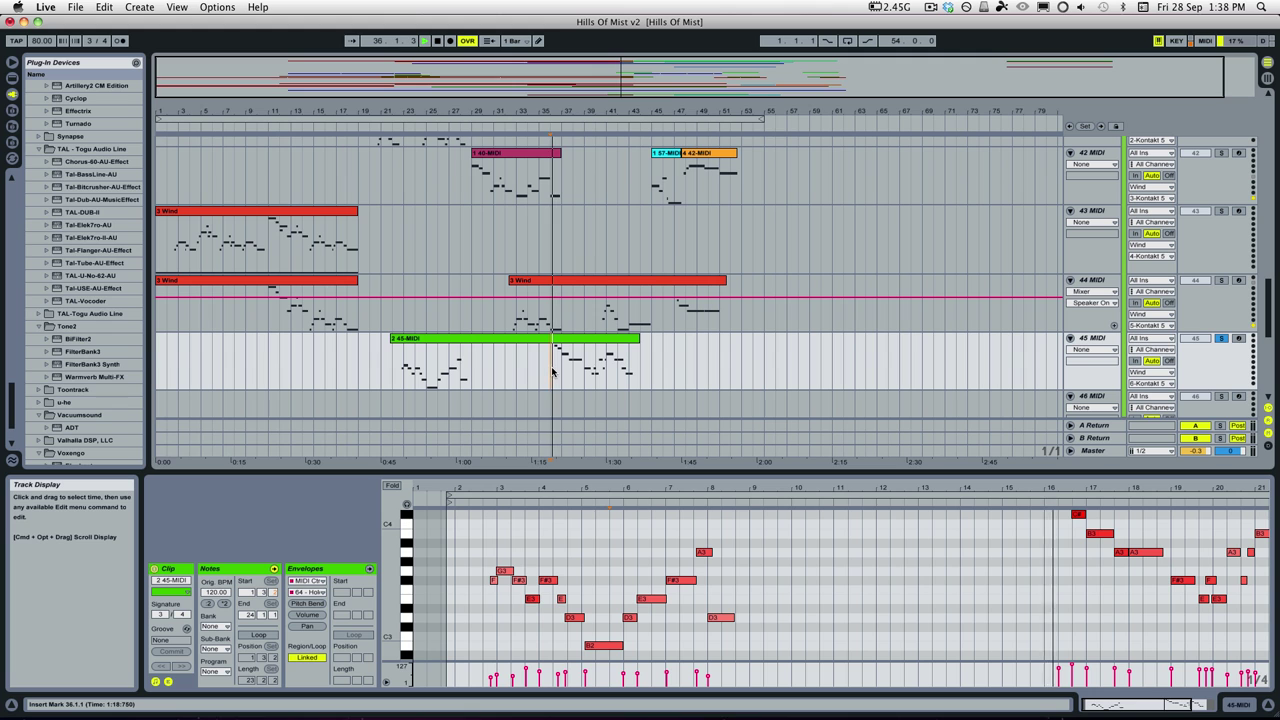
pyautogui.scroll(1, 998, 267)
pyautogui.scroll(3, 998, 267)
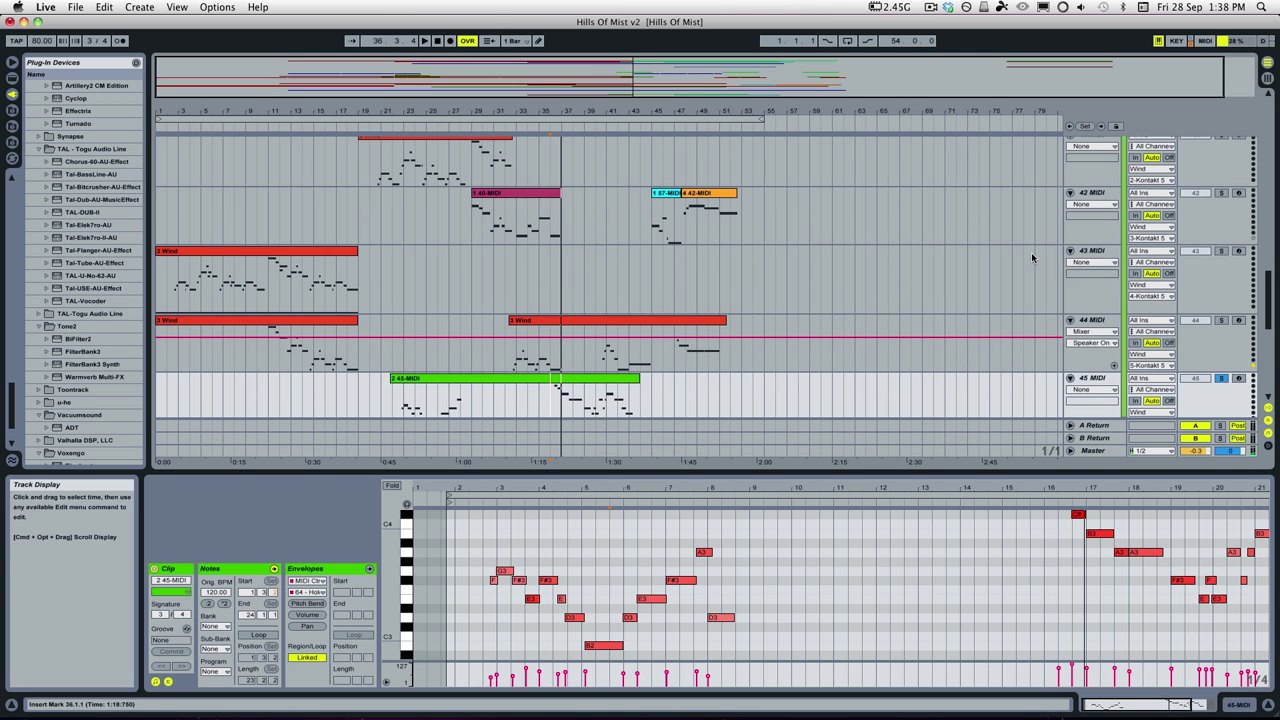
pyautogui.scroll(-3, 1117, 218)
pyautogui.press('space')
# Display the Wind track's devices and open the Kontakt 5 plug-in window.
pyautogui.scroll(5, 1115, 231)
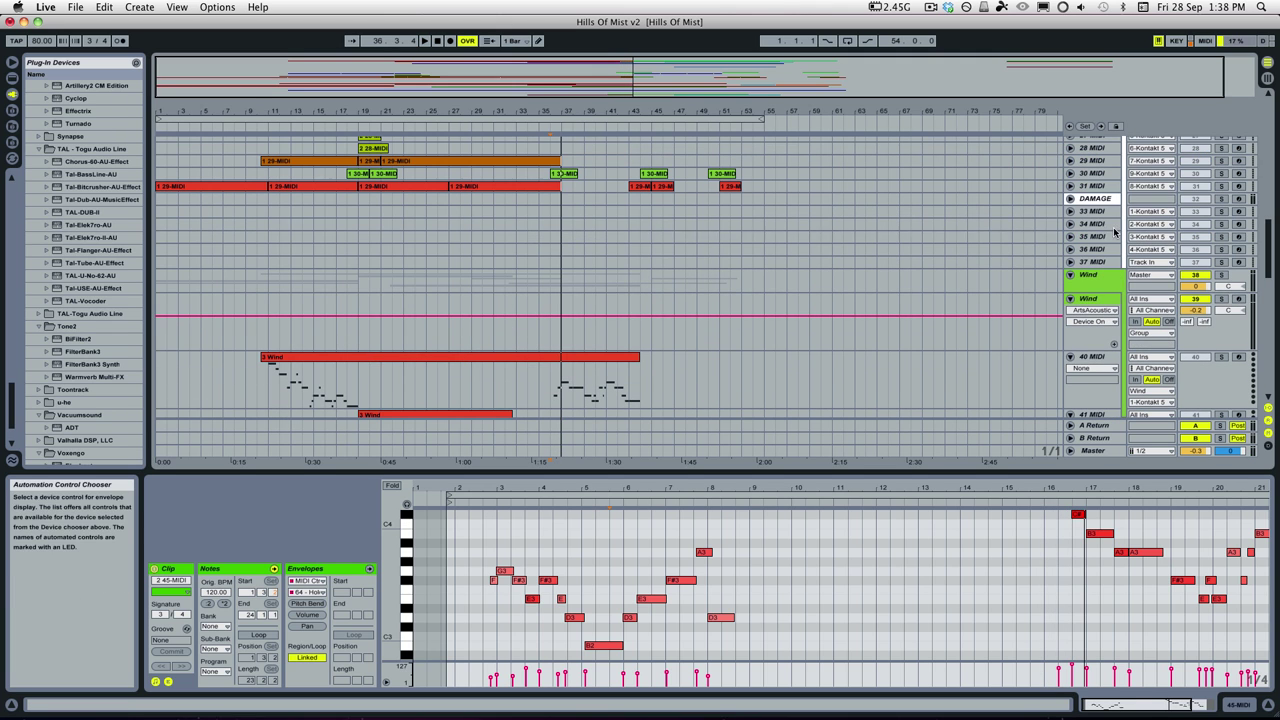
pyautogui.click(1082, 299)
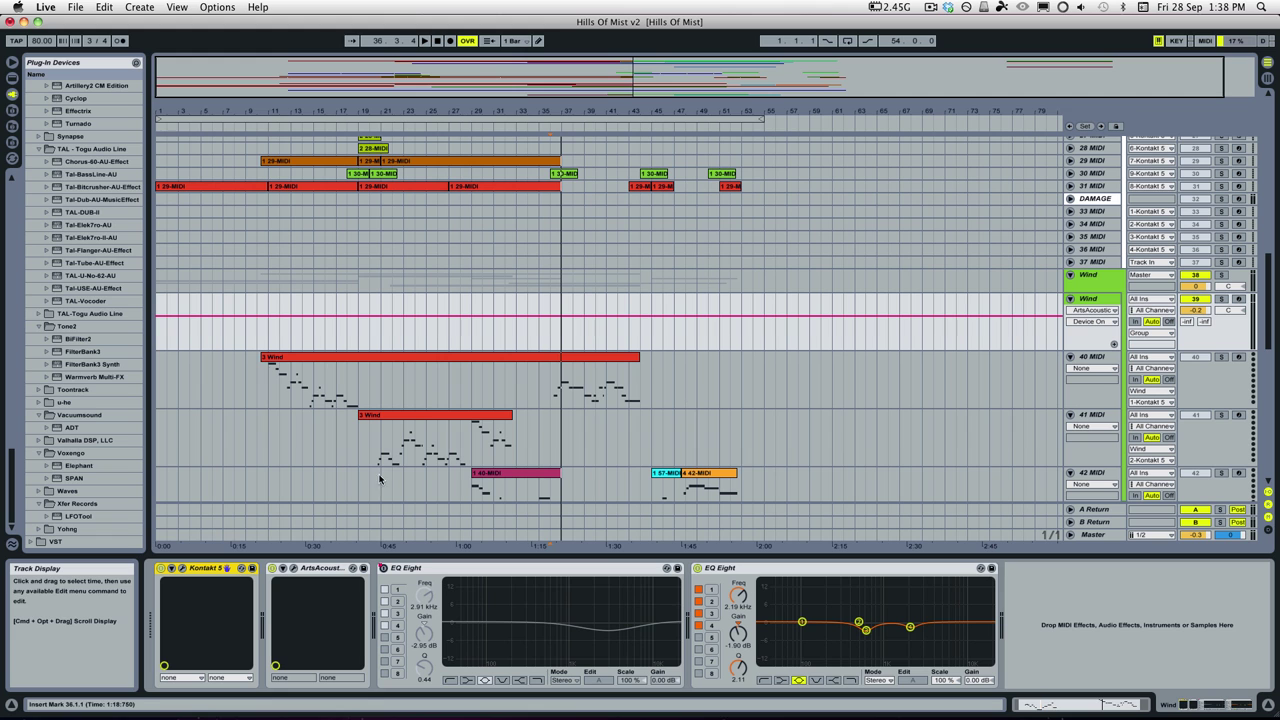
pyautogui.click(182, 568)
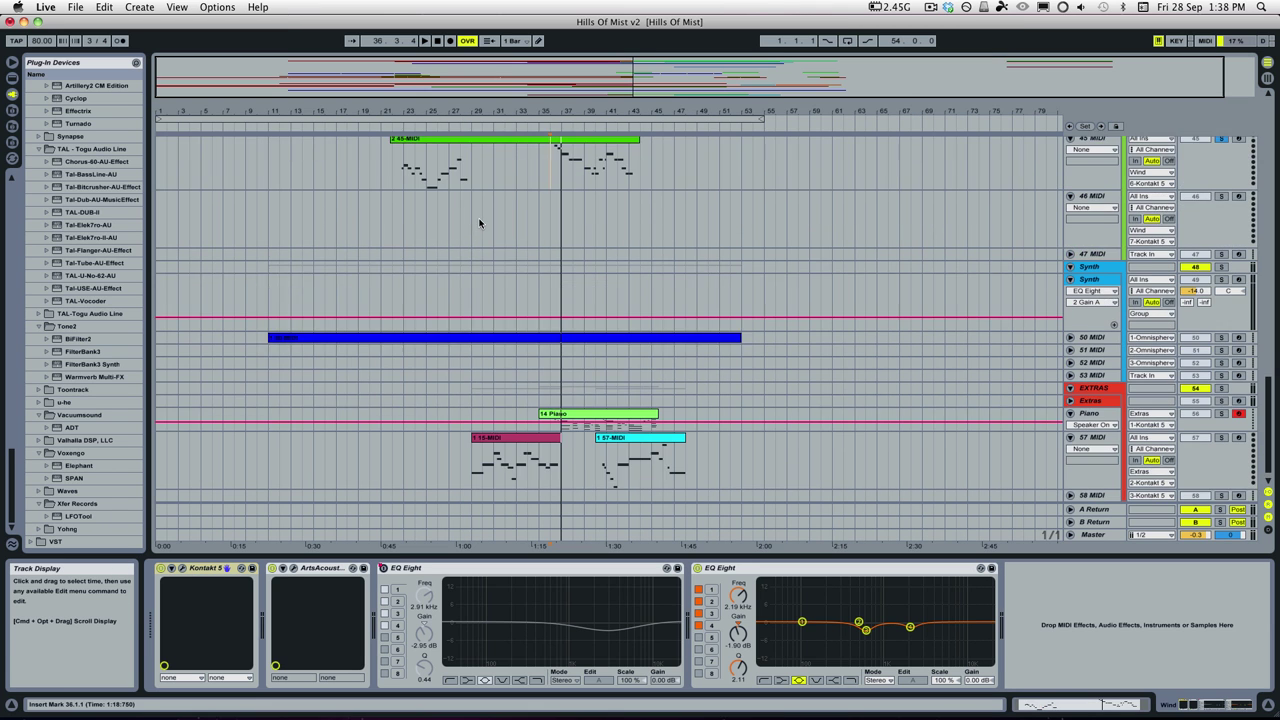
pyautogui.scroll(-1, 479, 223)
pyautogui.scroll(8, 491, 243)
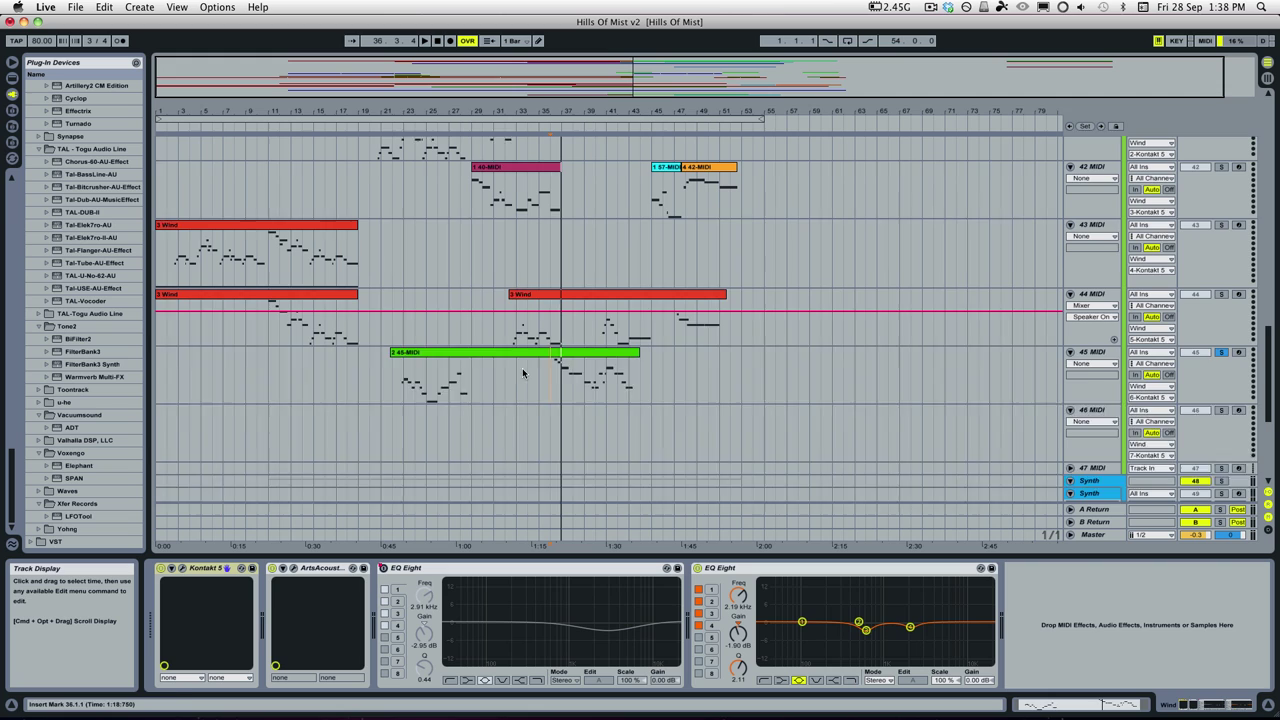
# Play the 45 MIDI track from bar 36, switching its solo off and back on around bar 39.
pyautogui.click(598, 408)
pyautogui.scroll(3, 333, 226)
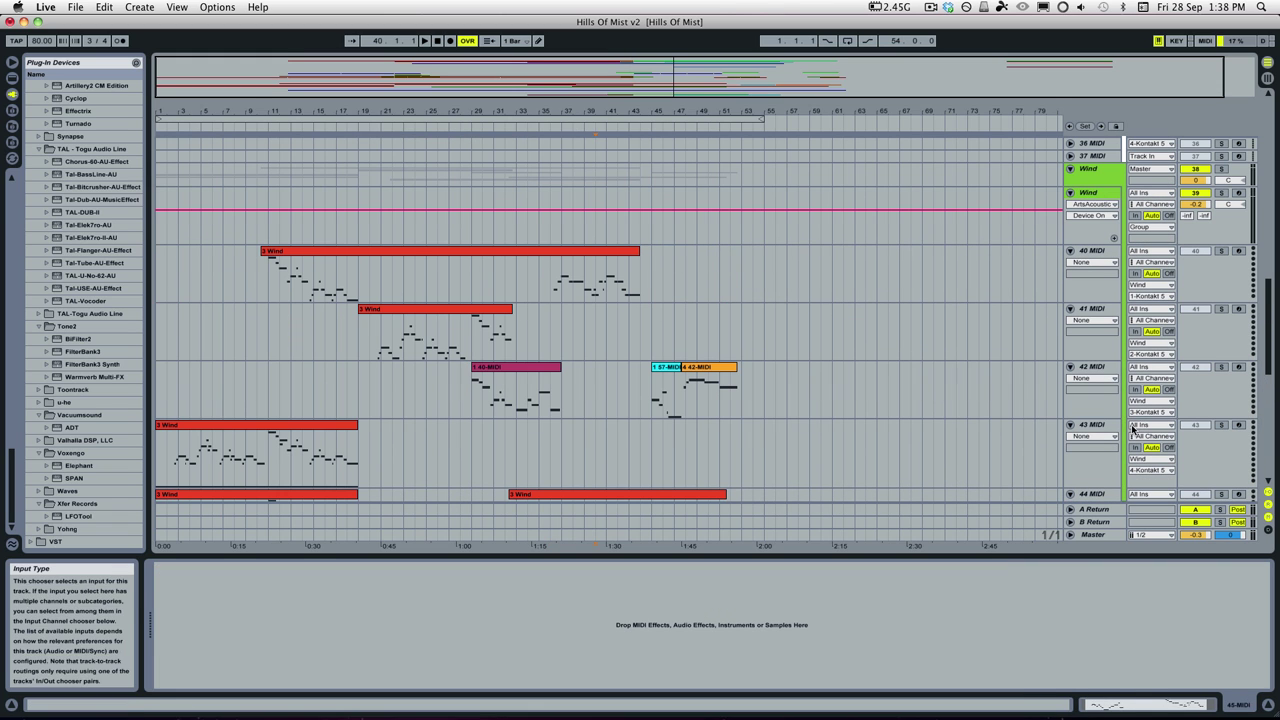
pyautogui.scroll(-5, 662, 256)
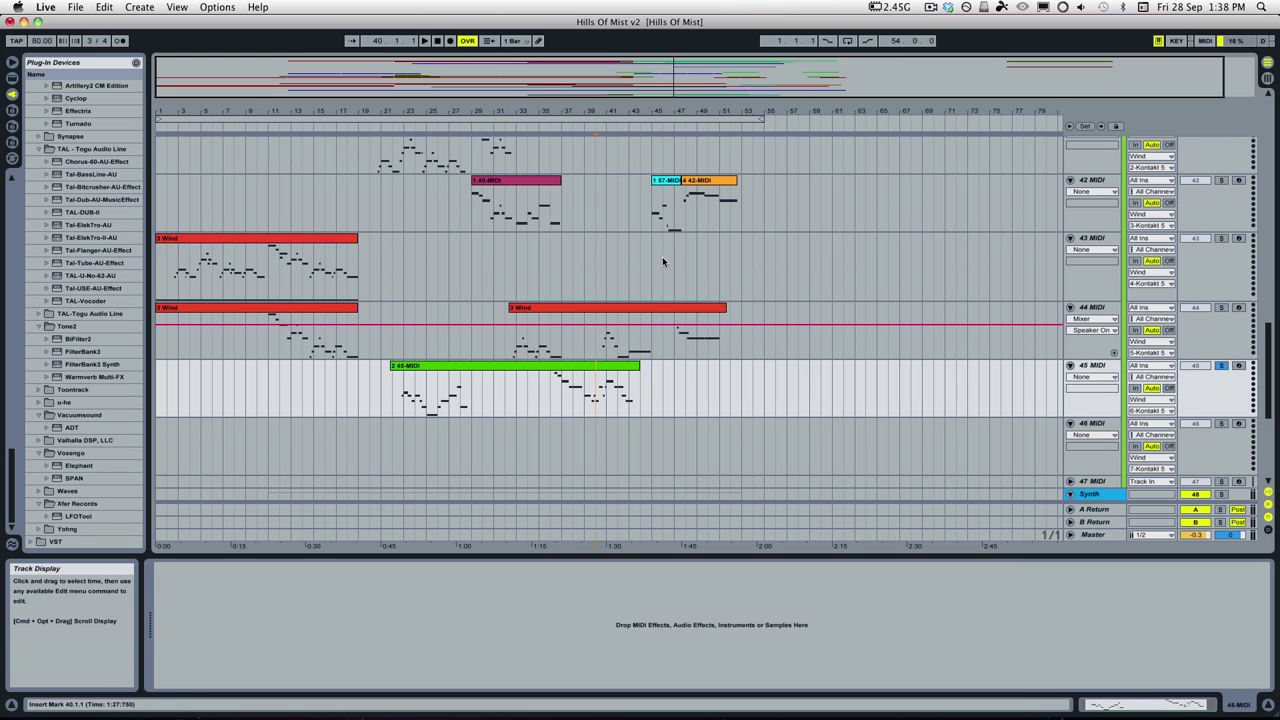
pyautogui.press('space')
pyautogui.click(551, 390)
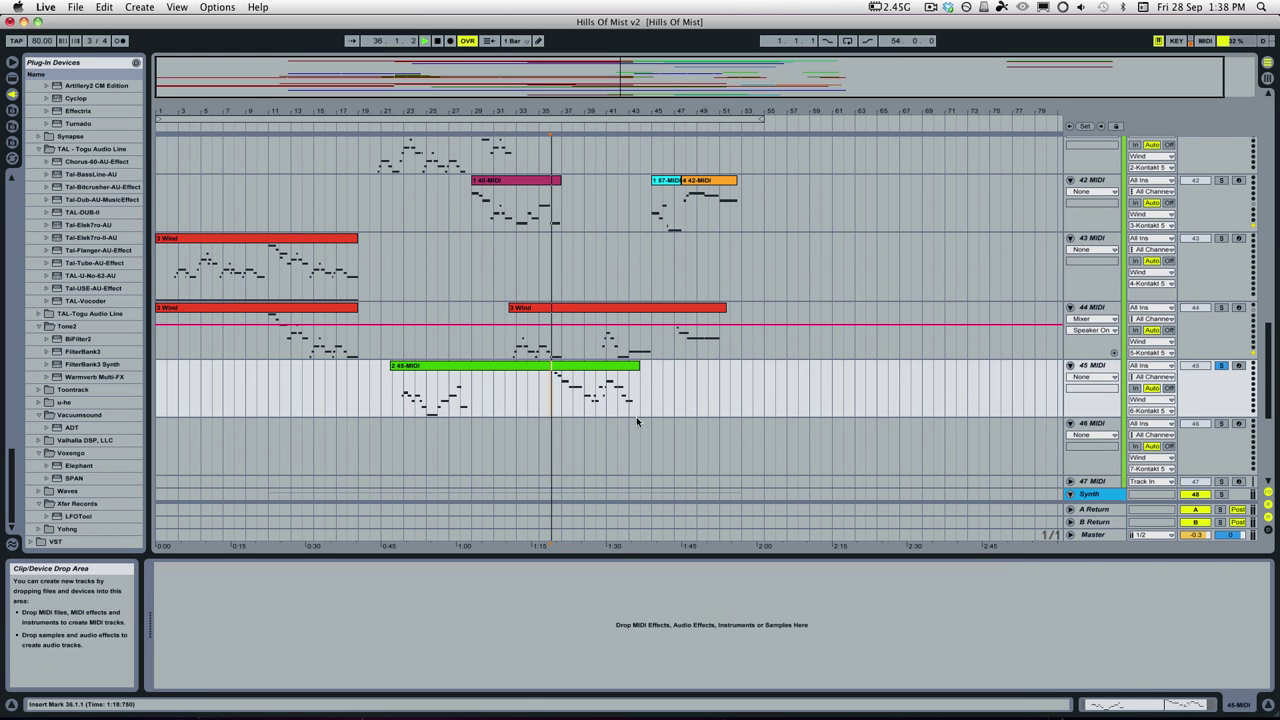
pyautogui.click(1221, 366)
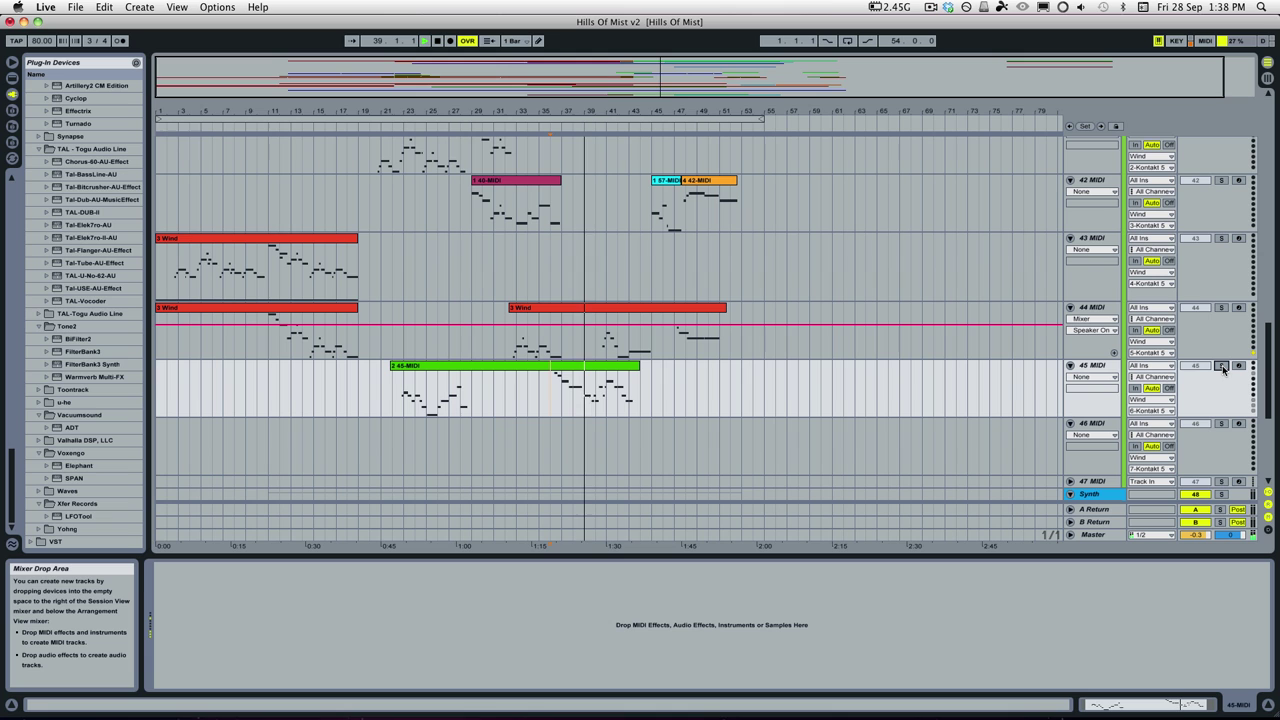
pyautogui.click(1221, 366)
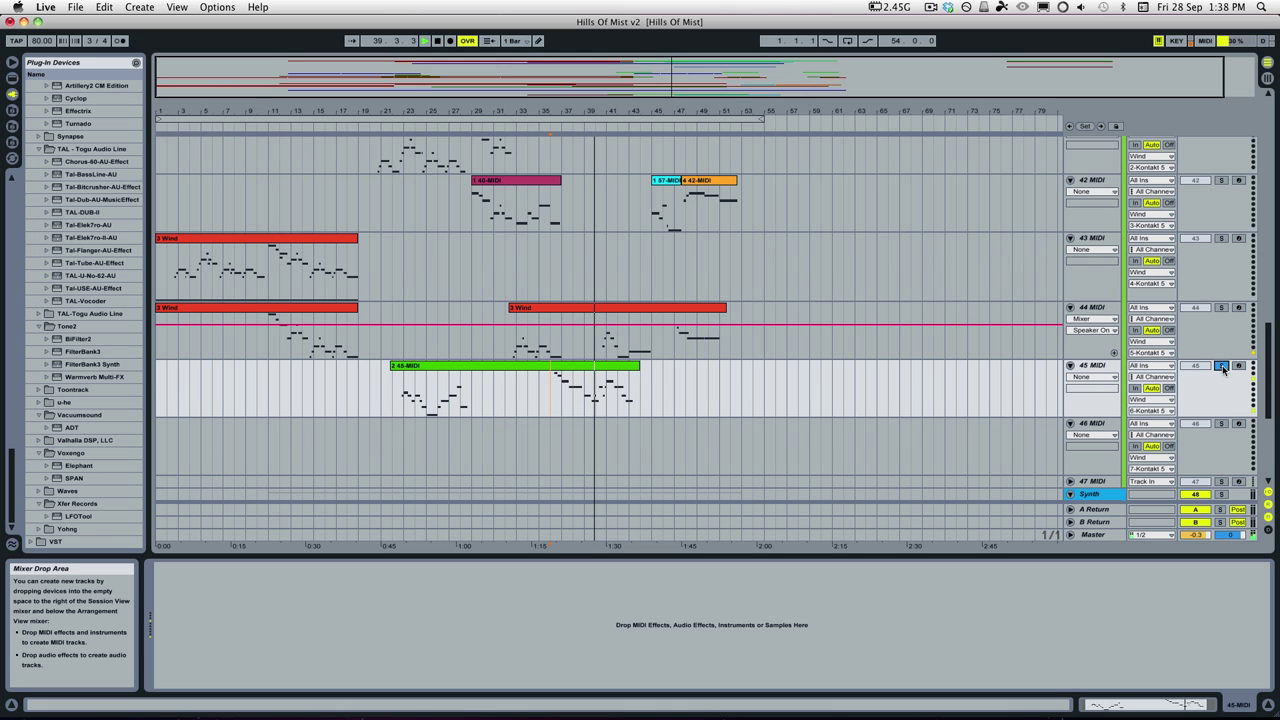
# Play from bar 36, toggle the 40 MIDI track's solo off and on to compare the layers, and stop around bar 38.
pyautogui.scroll(3, 1041, 342)
pyautogui.scroll(5, 1041, 342)
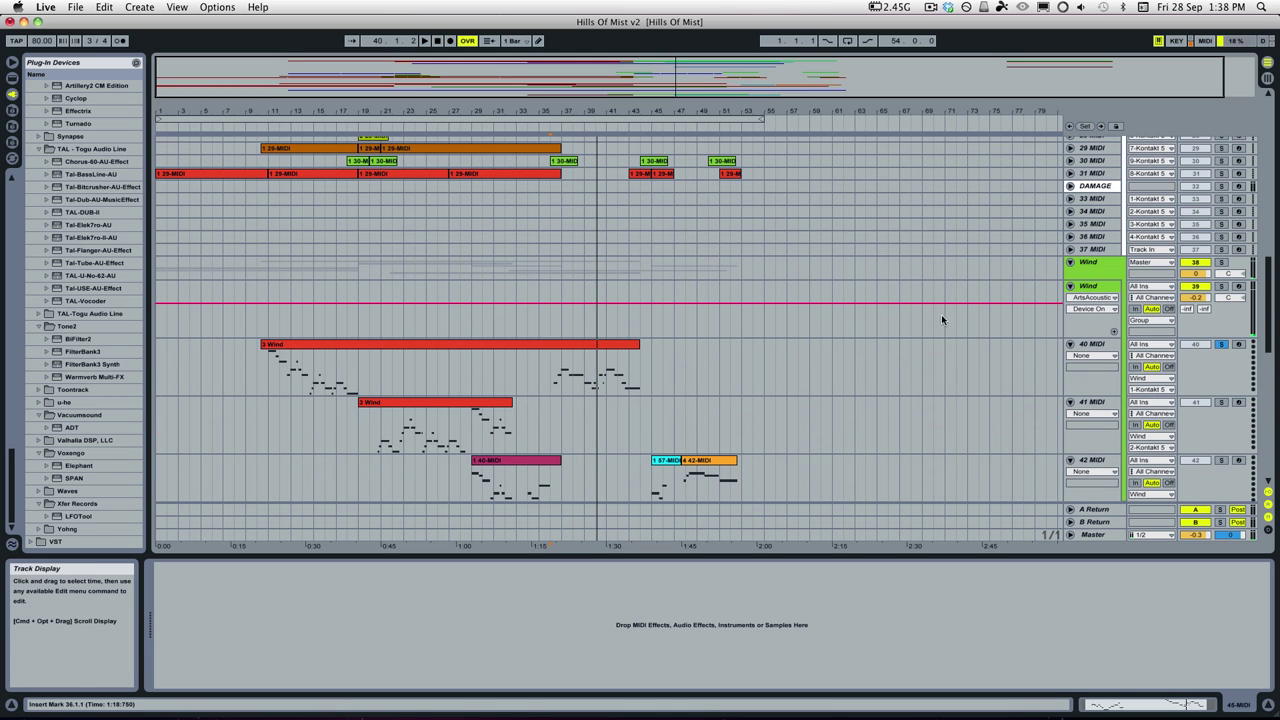
pyautogui.scroll(-1, 714, 391)
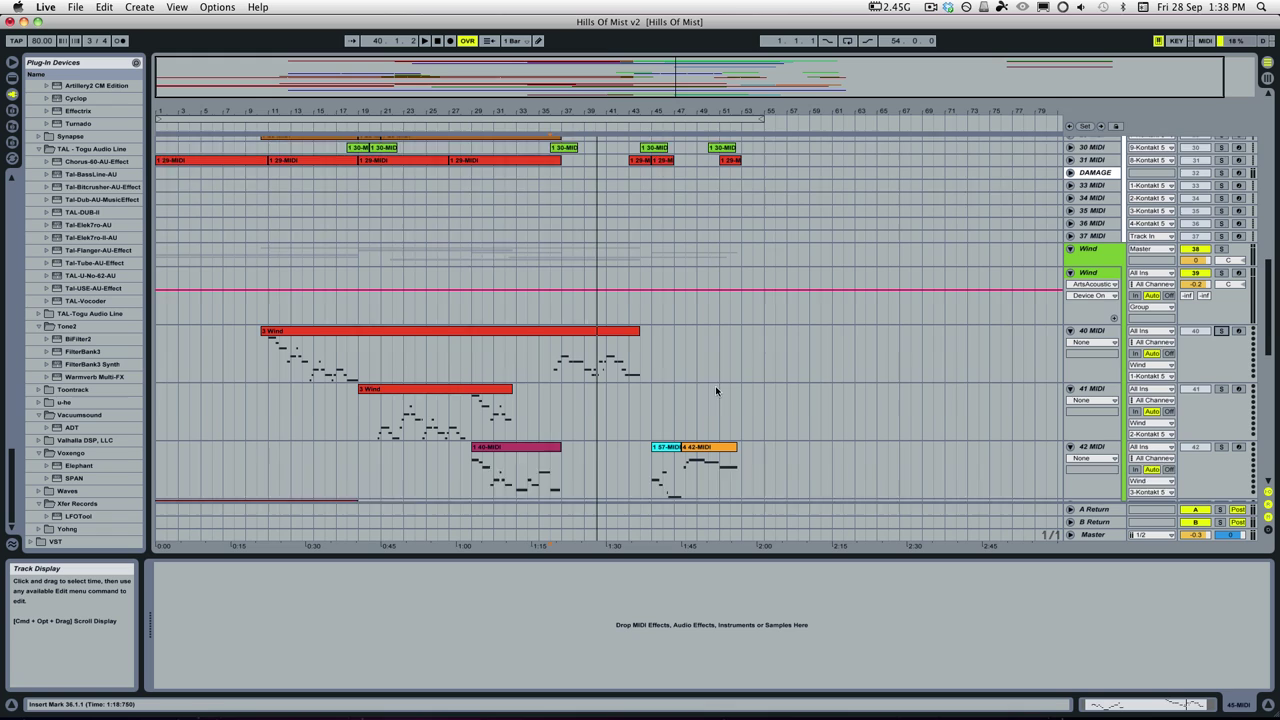
pyautogui.click(550, 360)
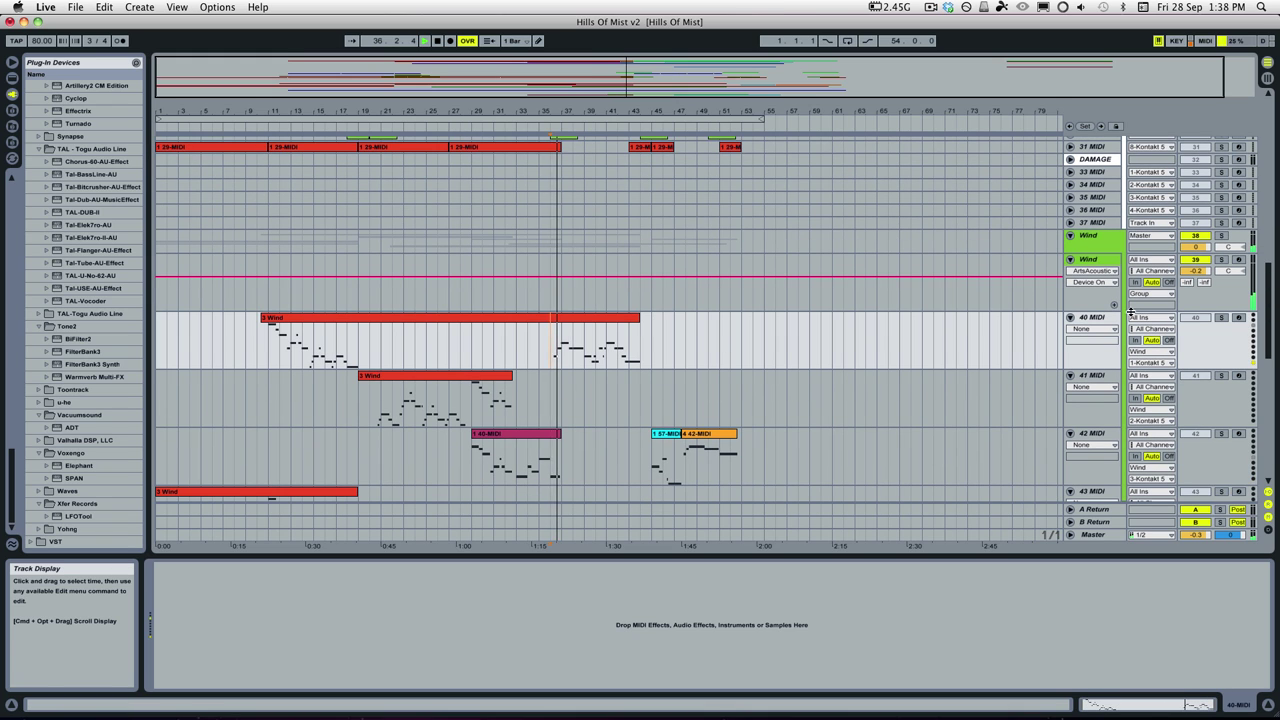
pyautogui.click(1221, 317)
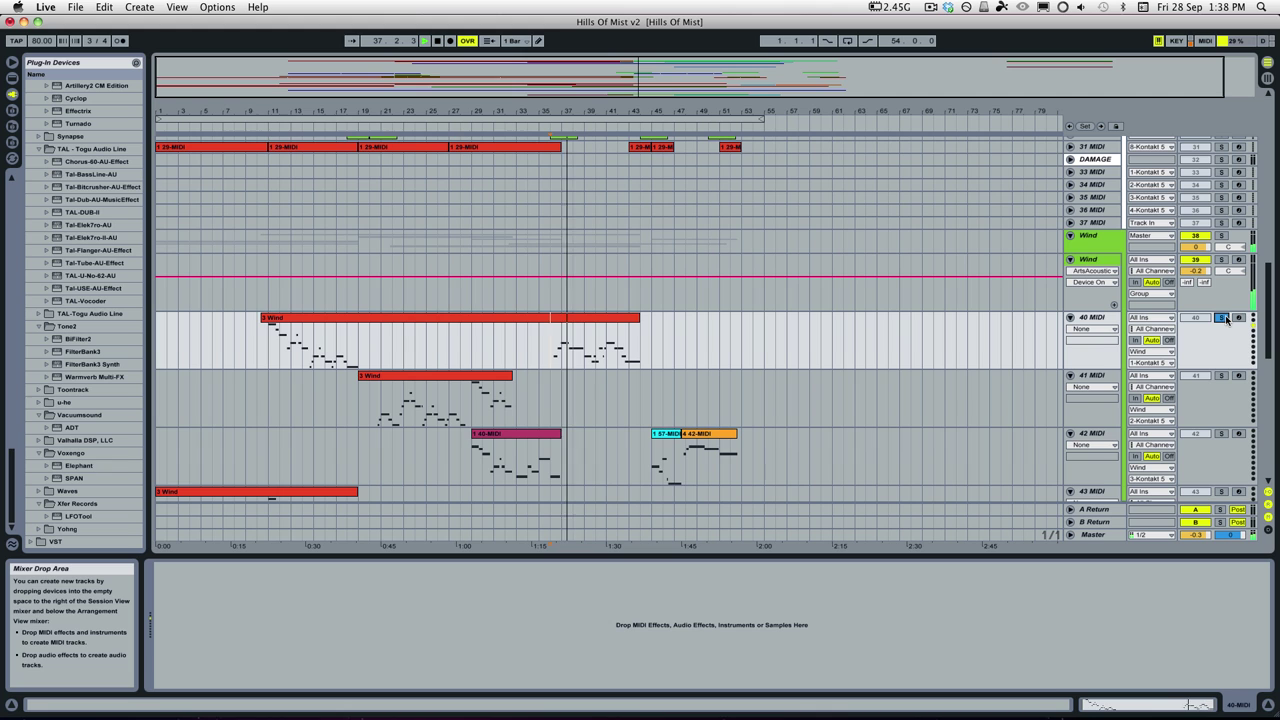
pyautogui.scroll(-2, 878, 324)
pyautogui.scroll(-5, 878, 324)
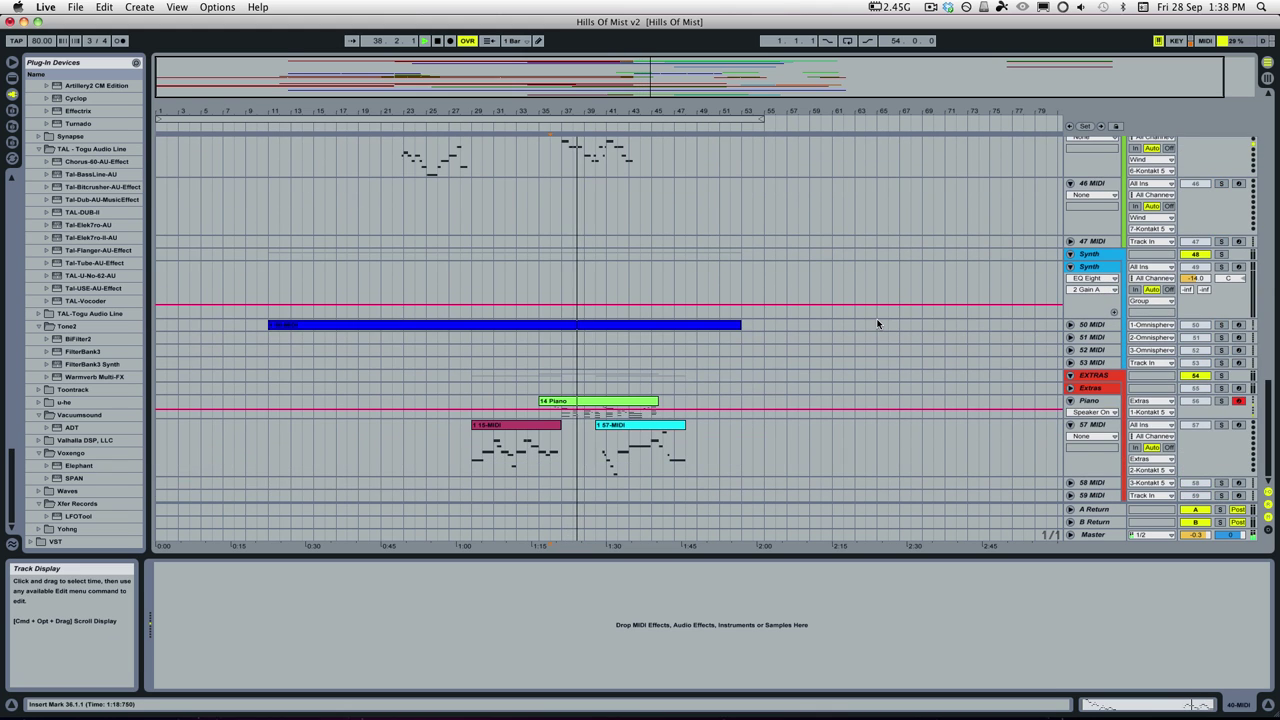
pyautogui.scroll(5, 878, 324)
pyautogui.scroll(1, 877, 320)
pyautogui.scroll(-6, 840, 308)
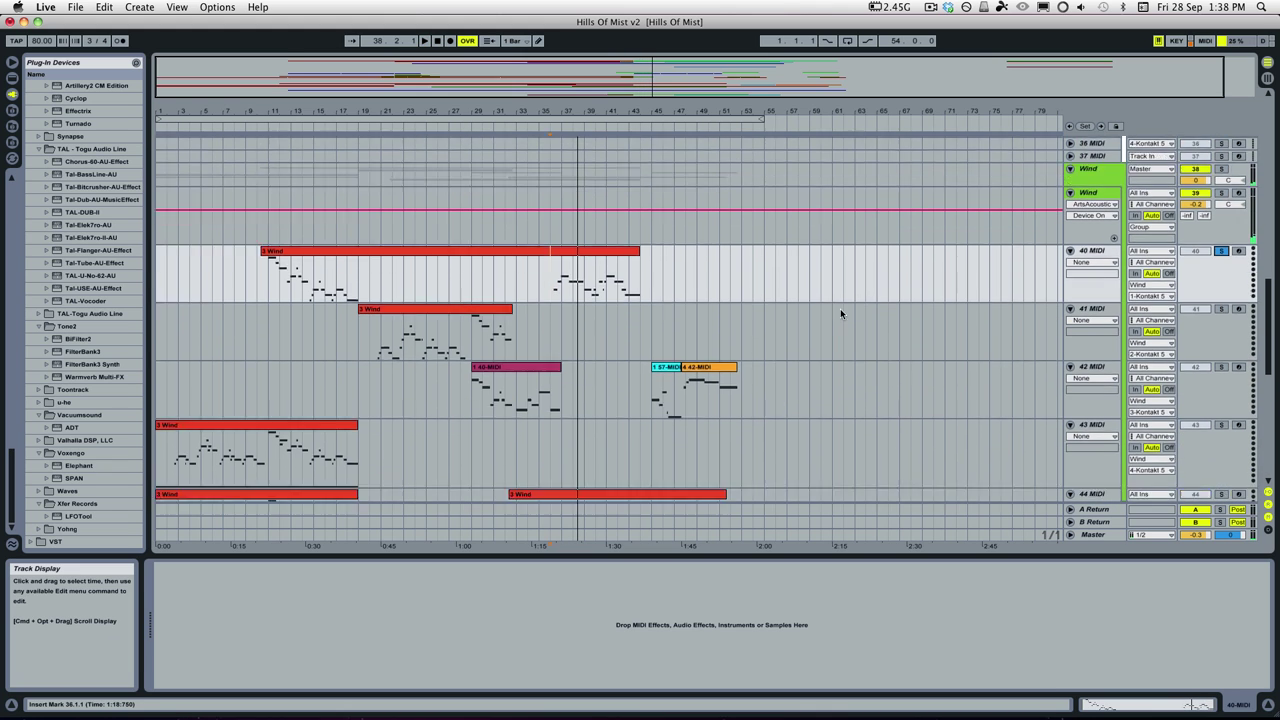
# Solo the 44 MIDI track alongside the 40 MIDI track, switch off 45 MIDI's solo, and play the pair briefly from bar 40.
pyautogui.click(581, 310)
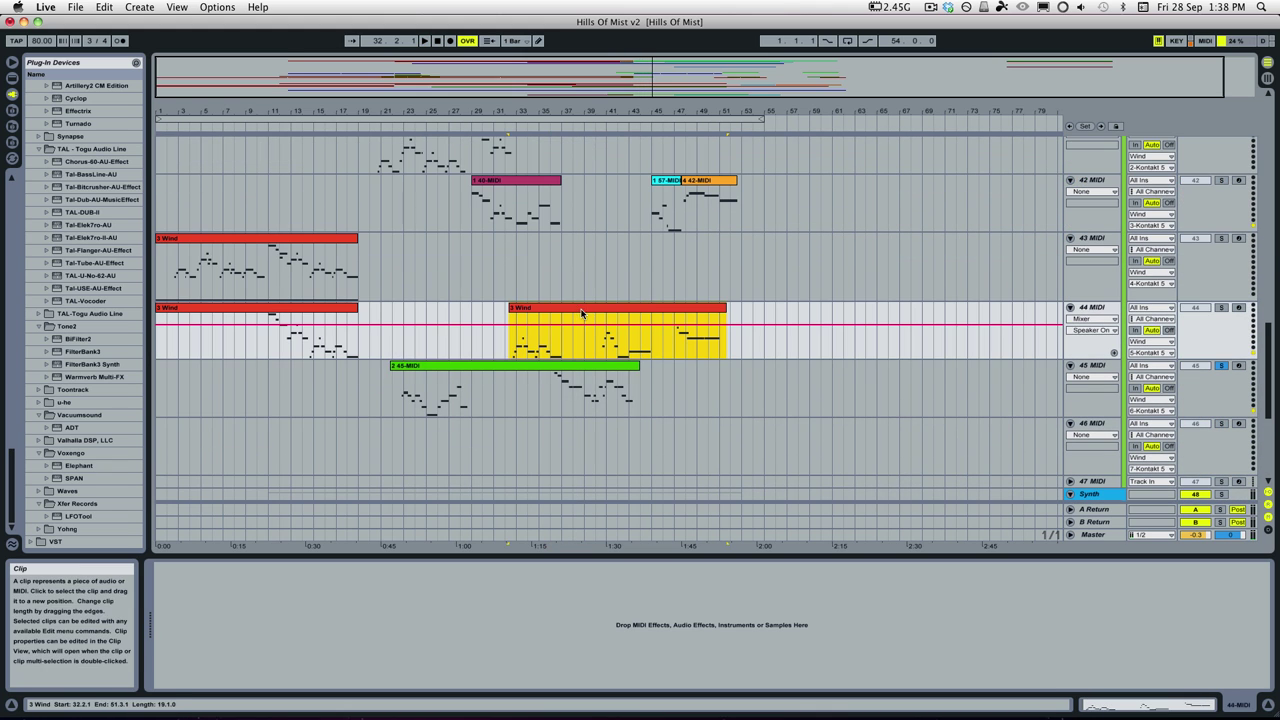
pyautogui.click(1220, 307)
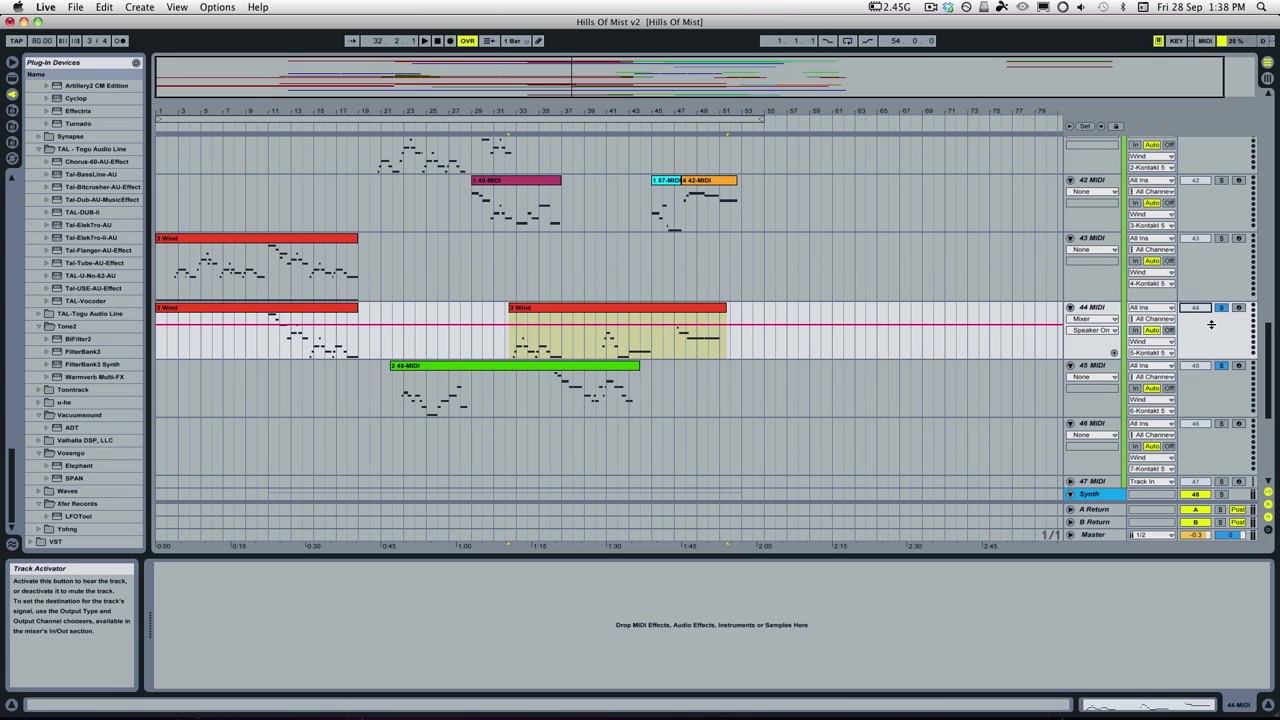
pyautogui.scroll(4, 579, 455)
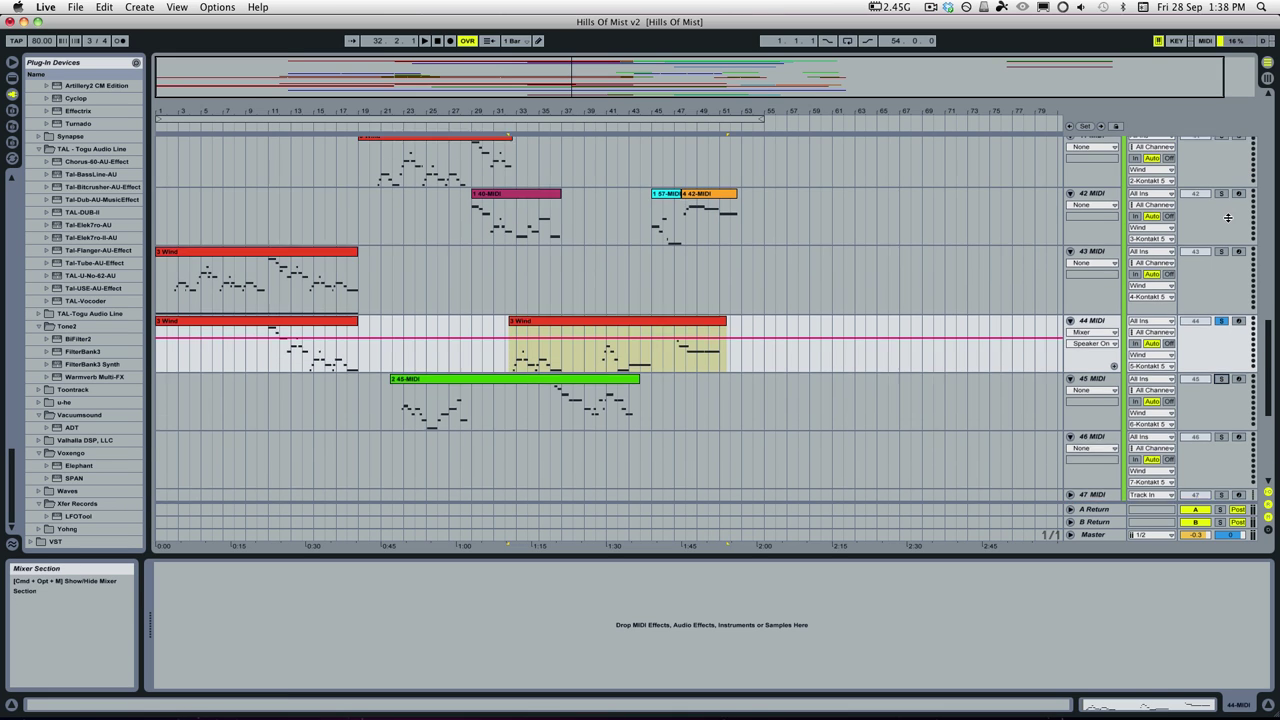
pyautogui.click(598, 466)
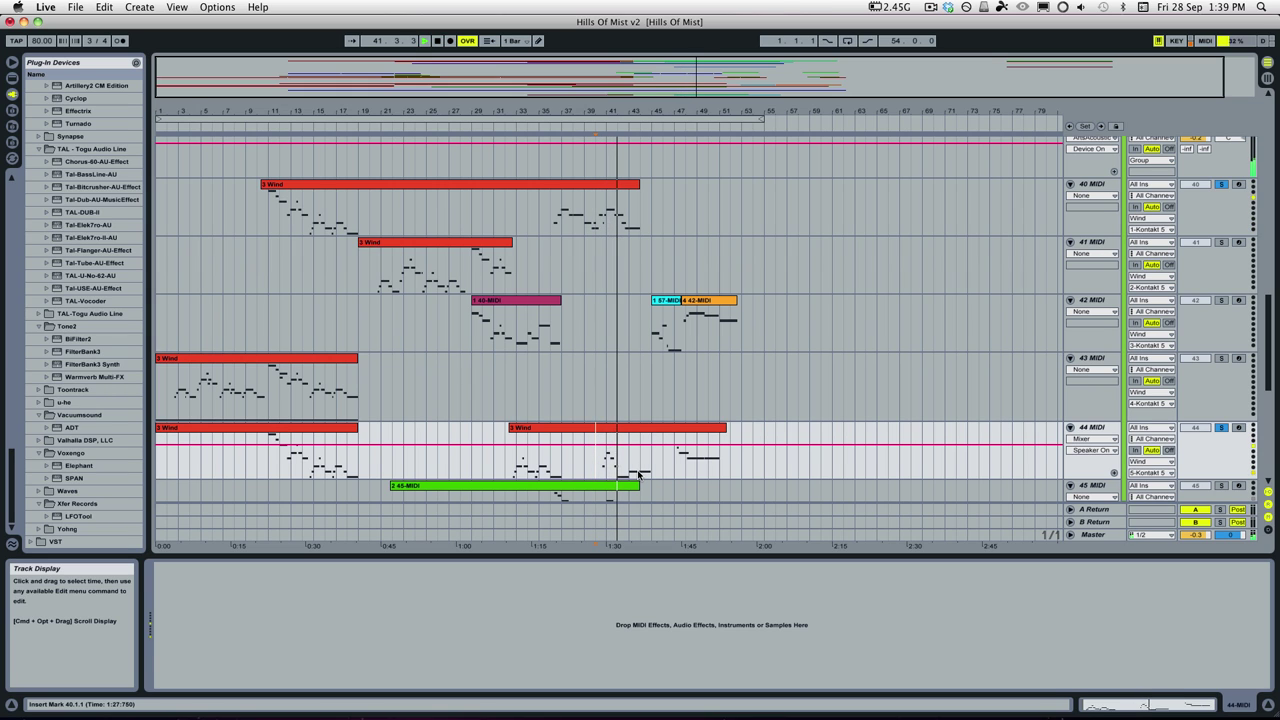
pyautogui.press('space')
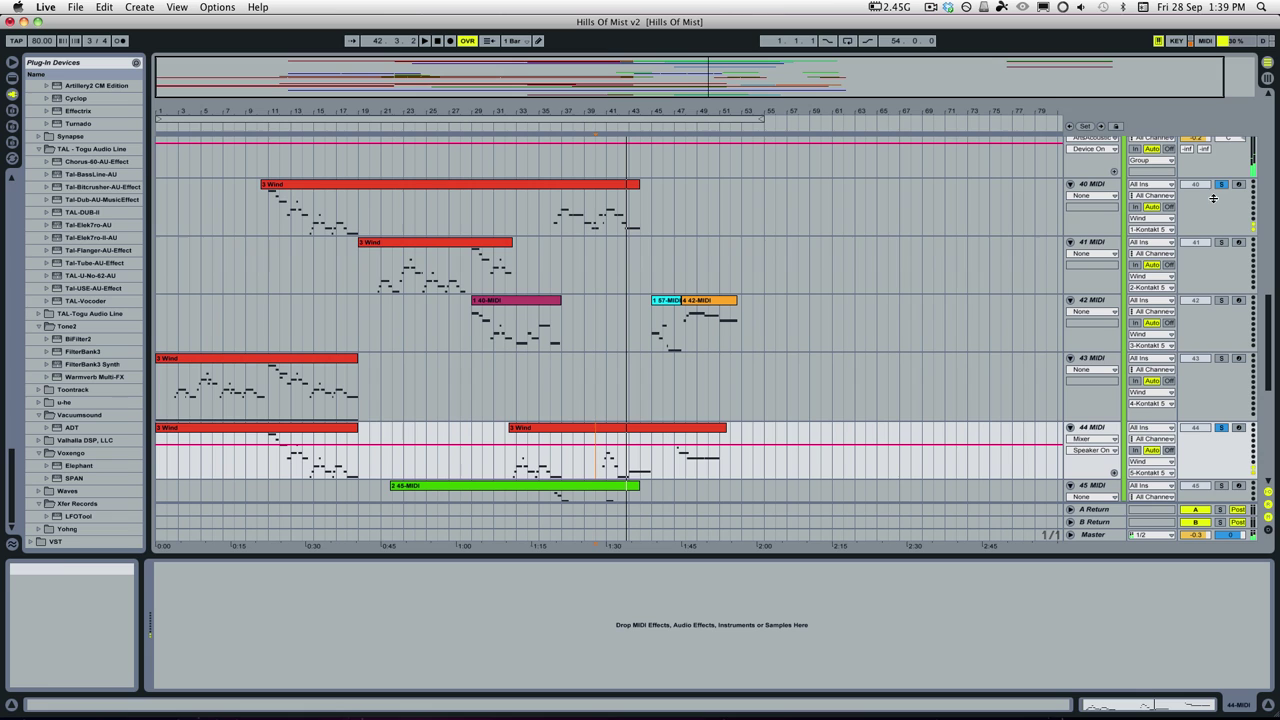
# Play the 44 and 45 MIDI tracks soloed together from bar 40, then switch the solos off.
pyautogui.scroll(-2, 1176, 341)
pyautogui.scroll(-1, 1176, 341)
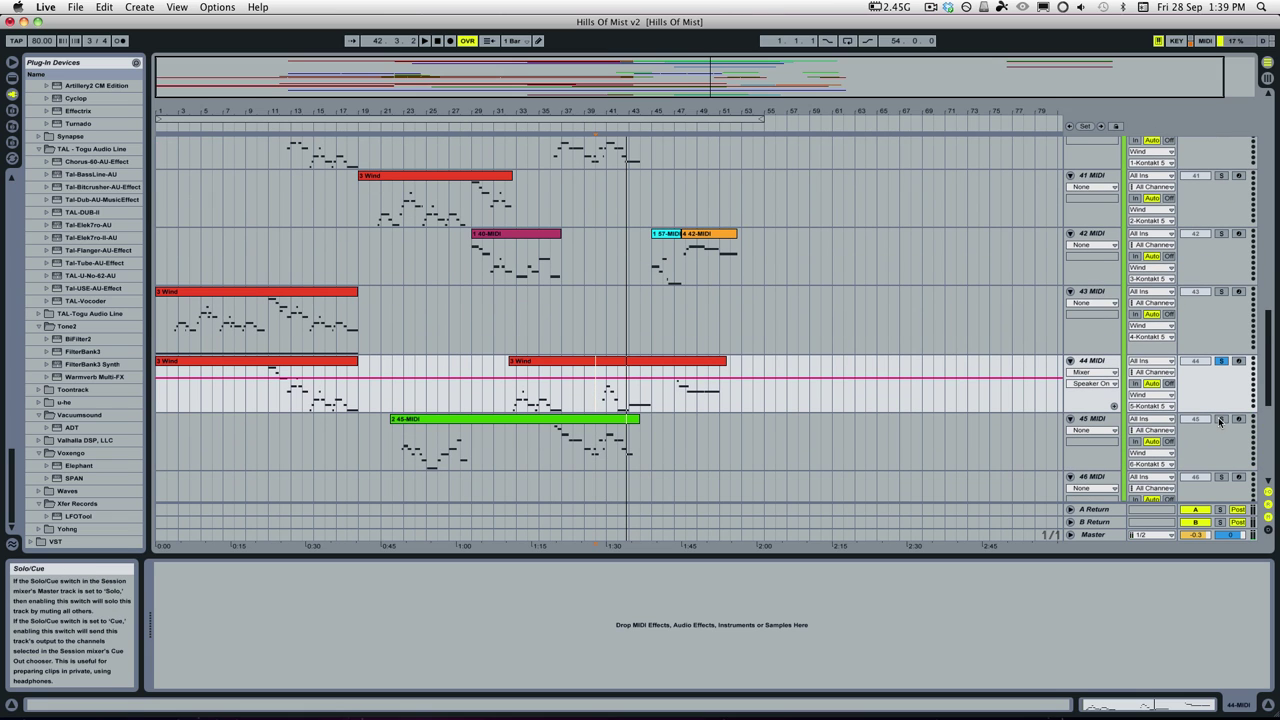
pyautogui.click(592, 440)
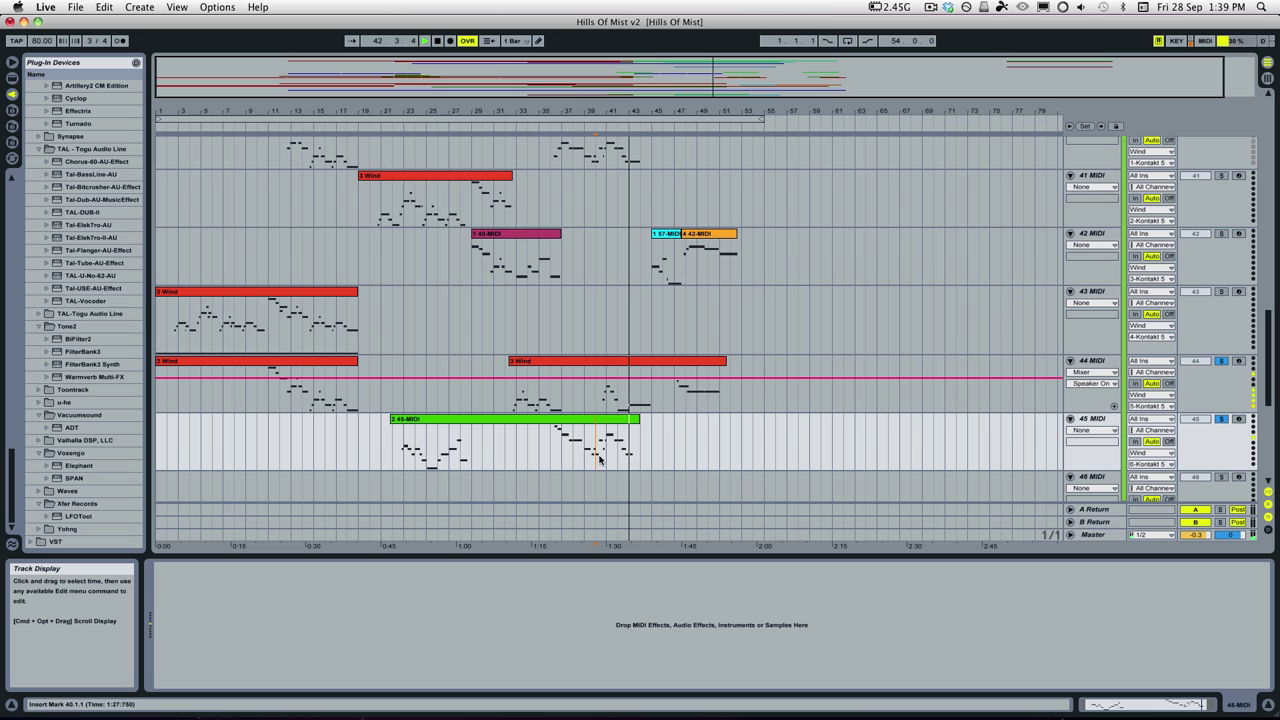
pyautogui.click(1221, 419)
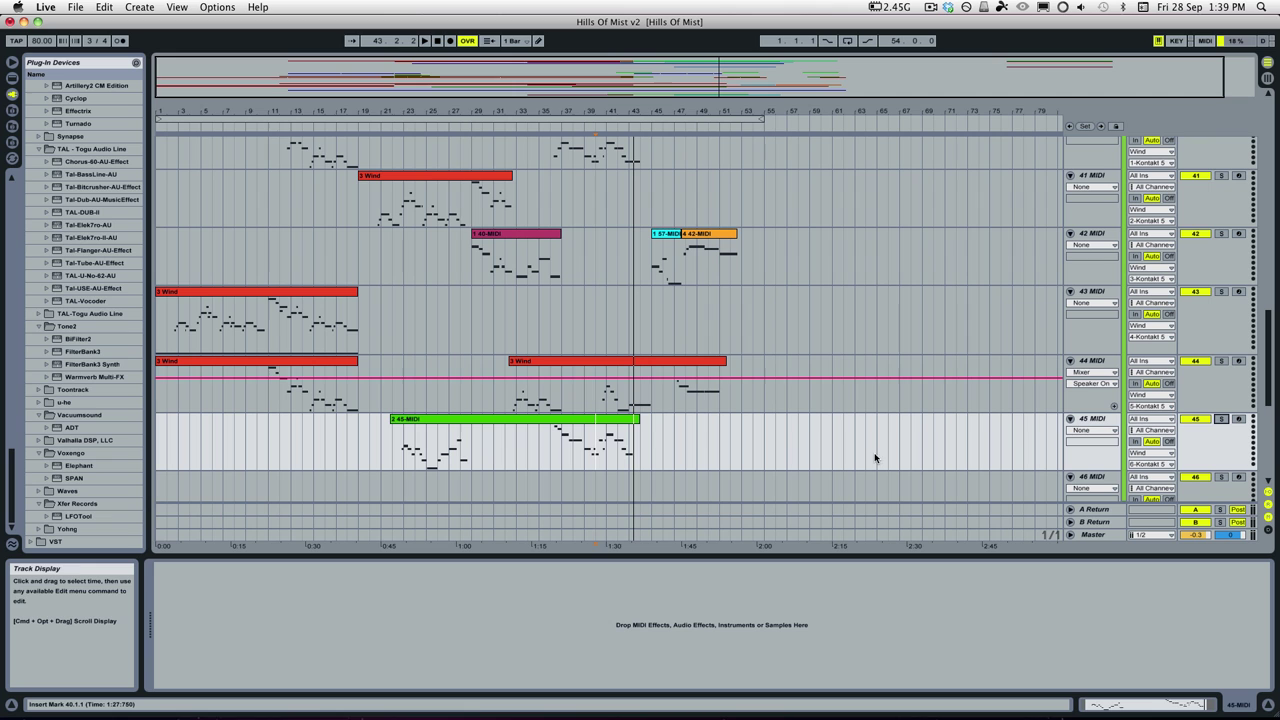
# Open the 44 MIDI track's second 3 Wind clip and examine its notes around bar 40.
pyautogui.doubleClick(605, 365)
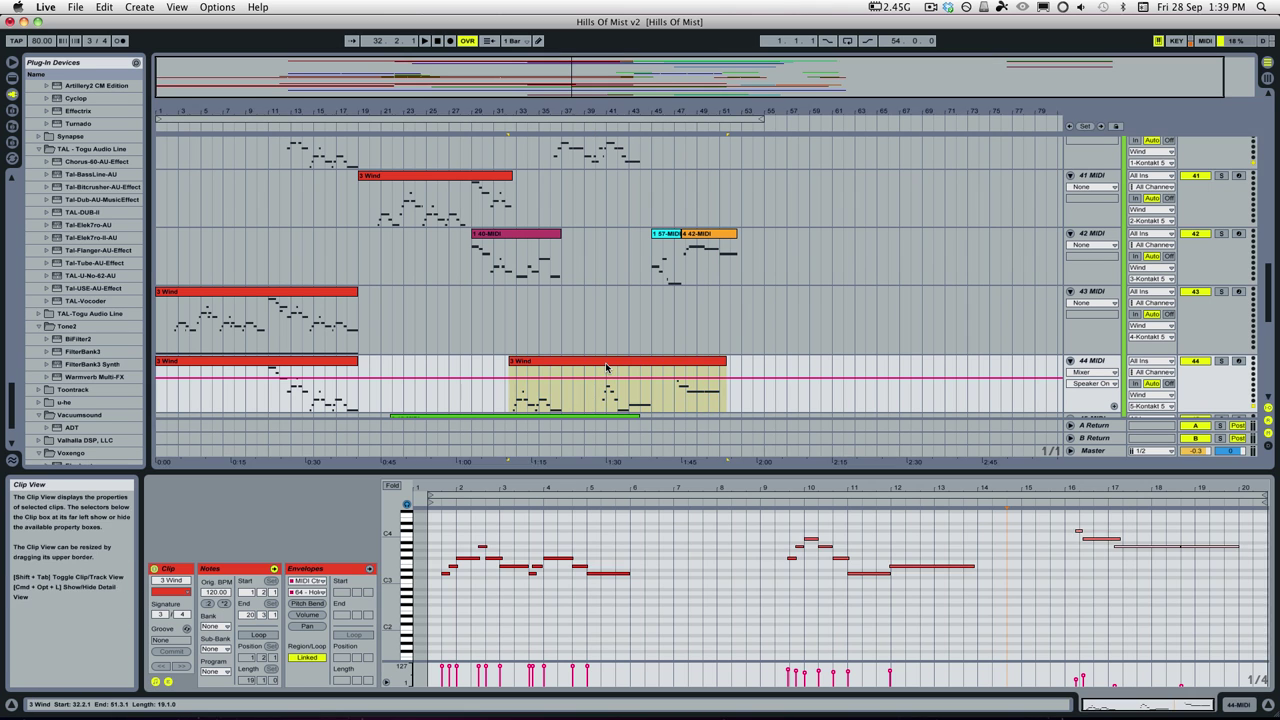
pyautogui.click(906, 634)
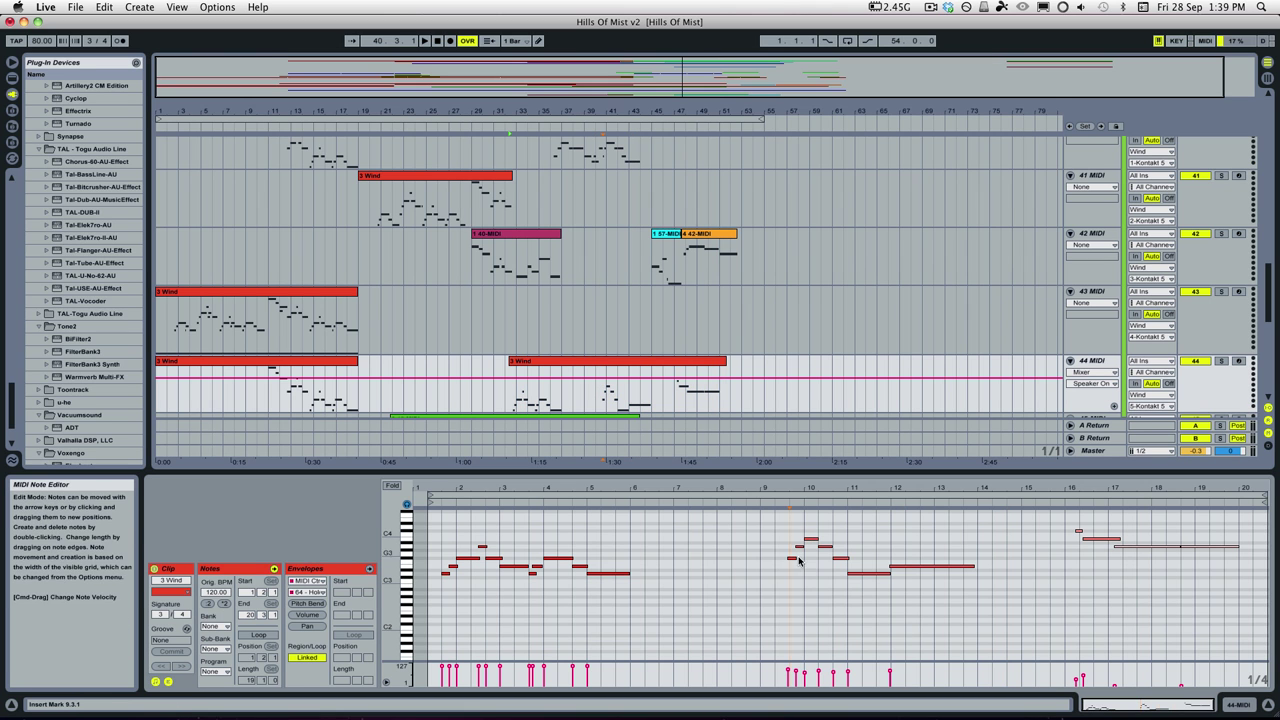
pyautogui.click(603, 385)
pyautogui.scroll(-3, 646, 320)
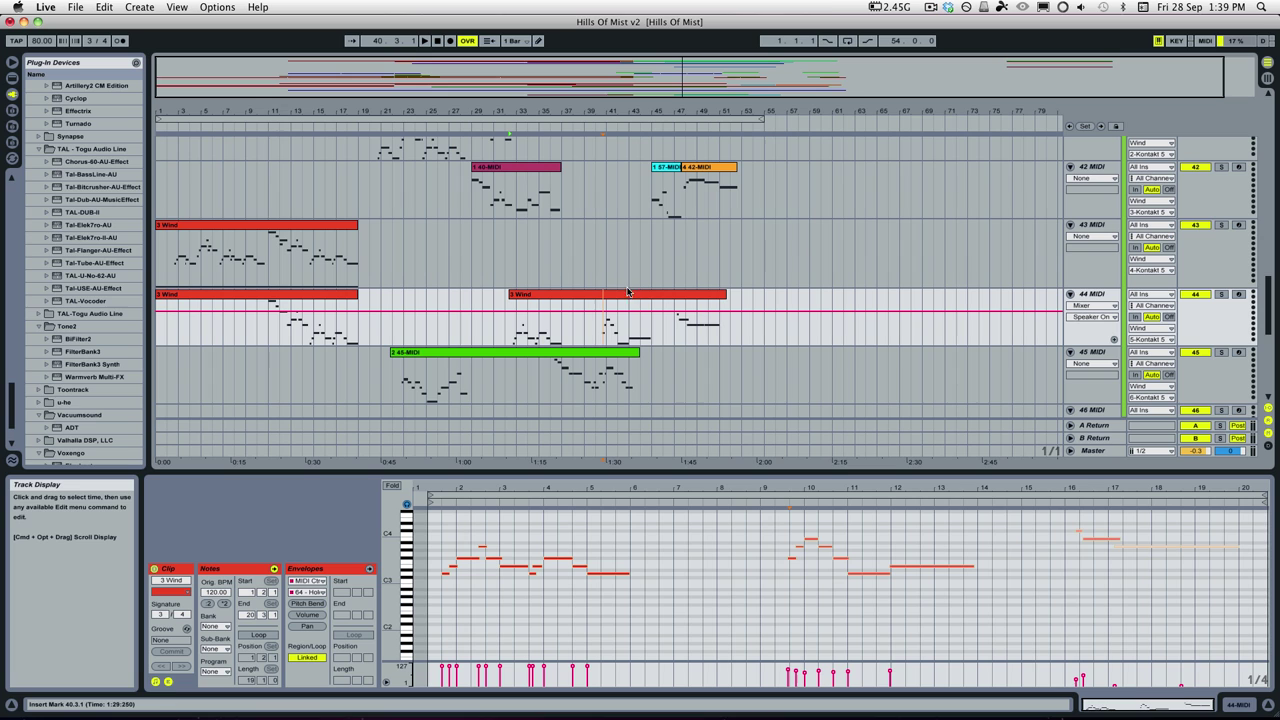
# Show the notes of the 2 45-MIDI clip and play briefly from around its bar 20.
pyautogui.click(607, 372)
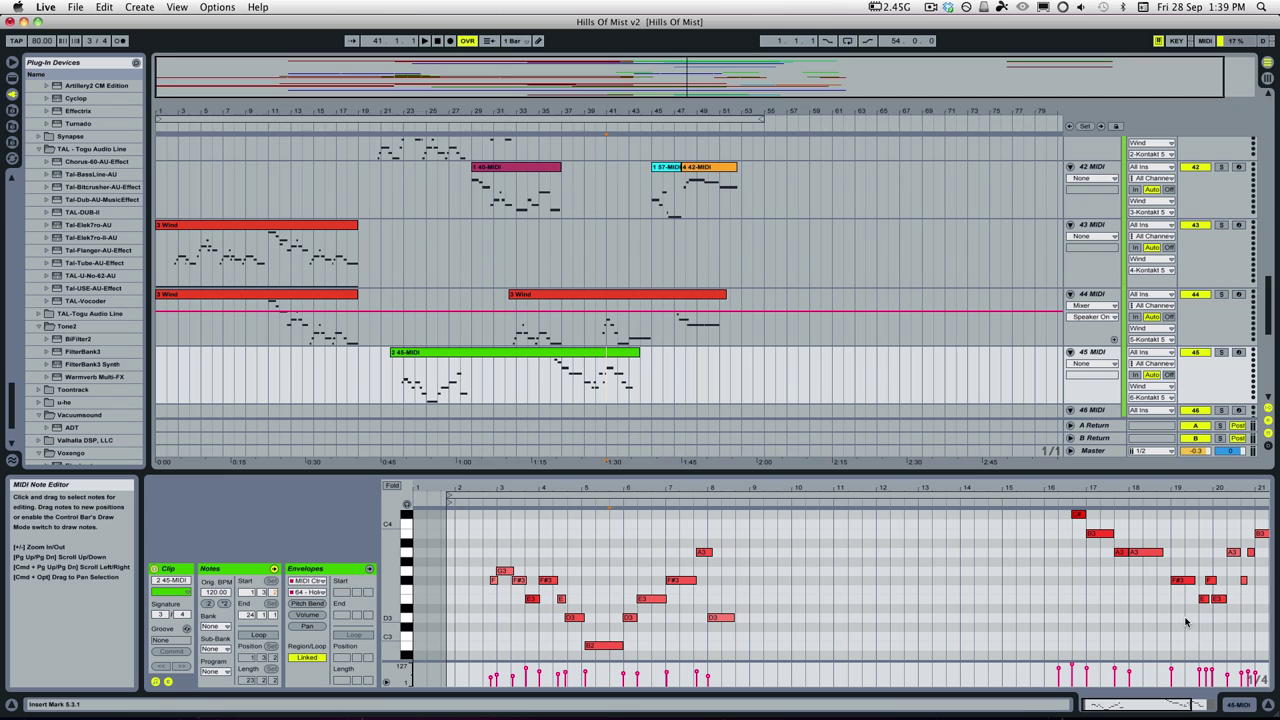
pyautogui.click(1227, 502)
pyautogui.press('space')
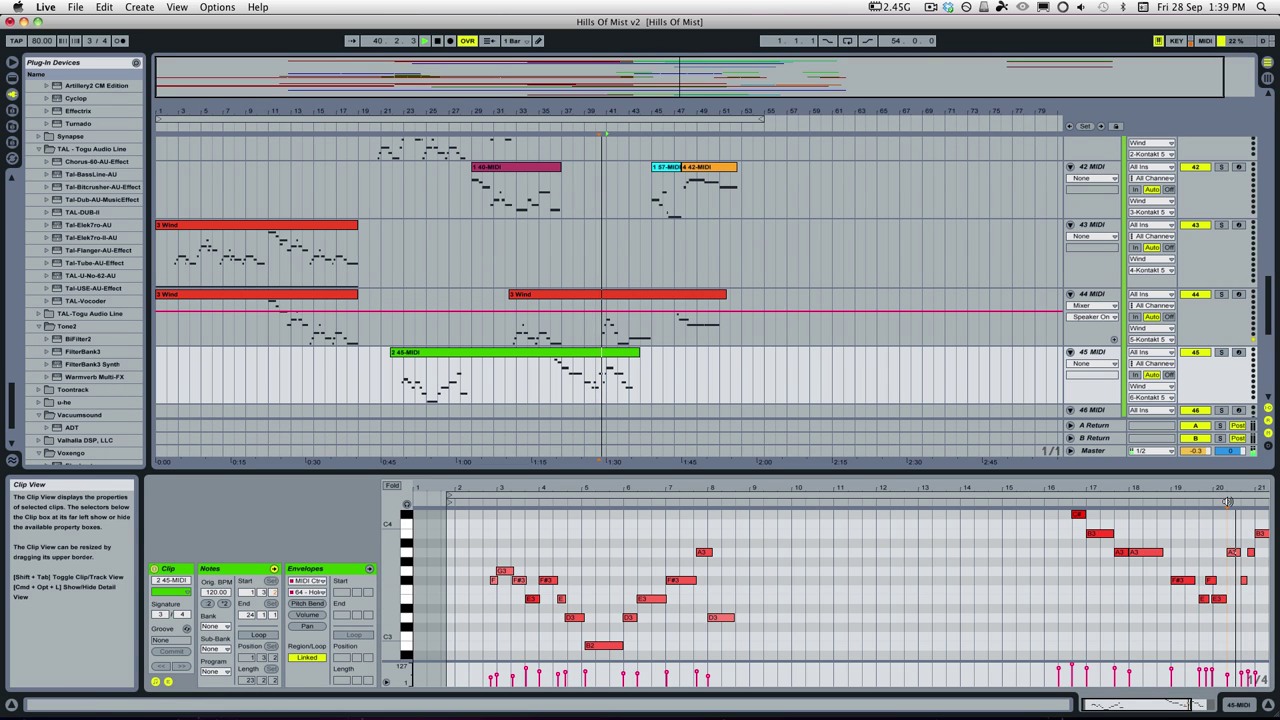
pyautogui.press('space')
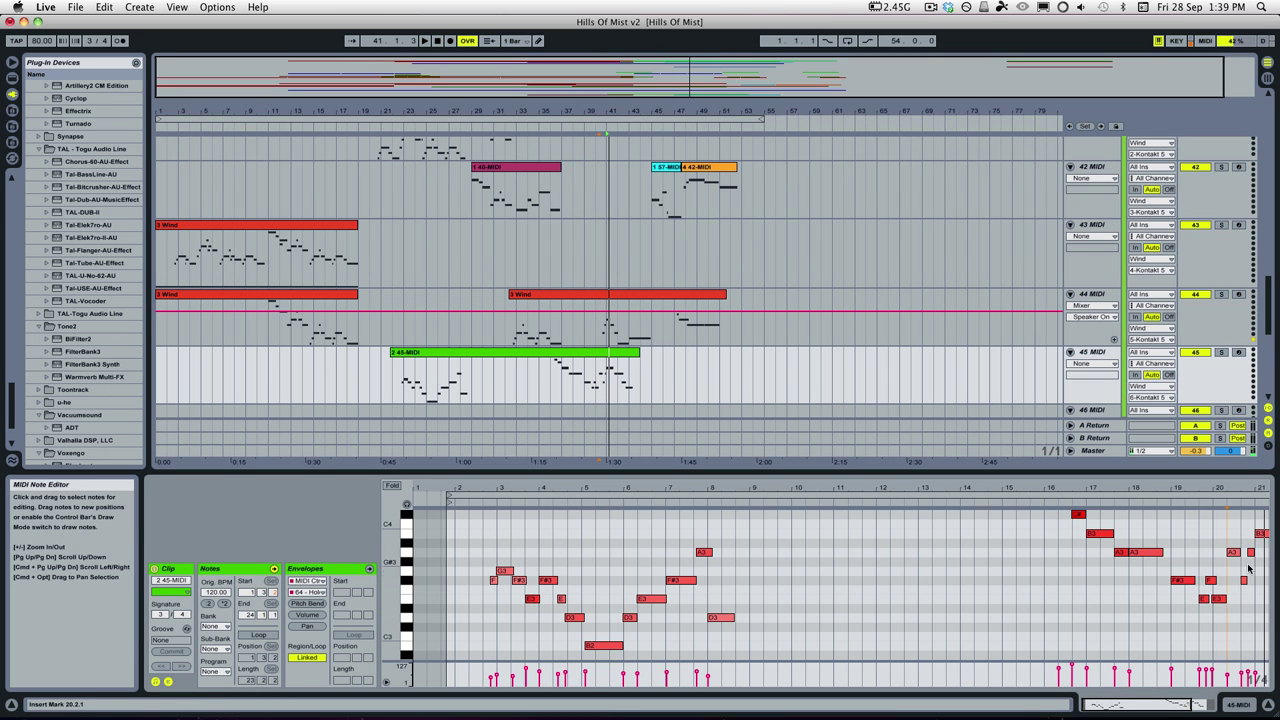
# Select the F#3 note at 9.2.4 in the second 3 Wind clip and play the phrase from around that note.
pyautogui.click(620, 294)
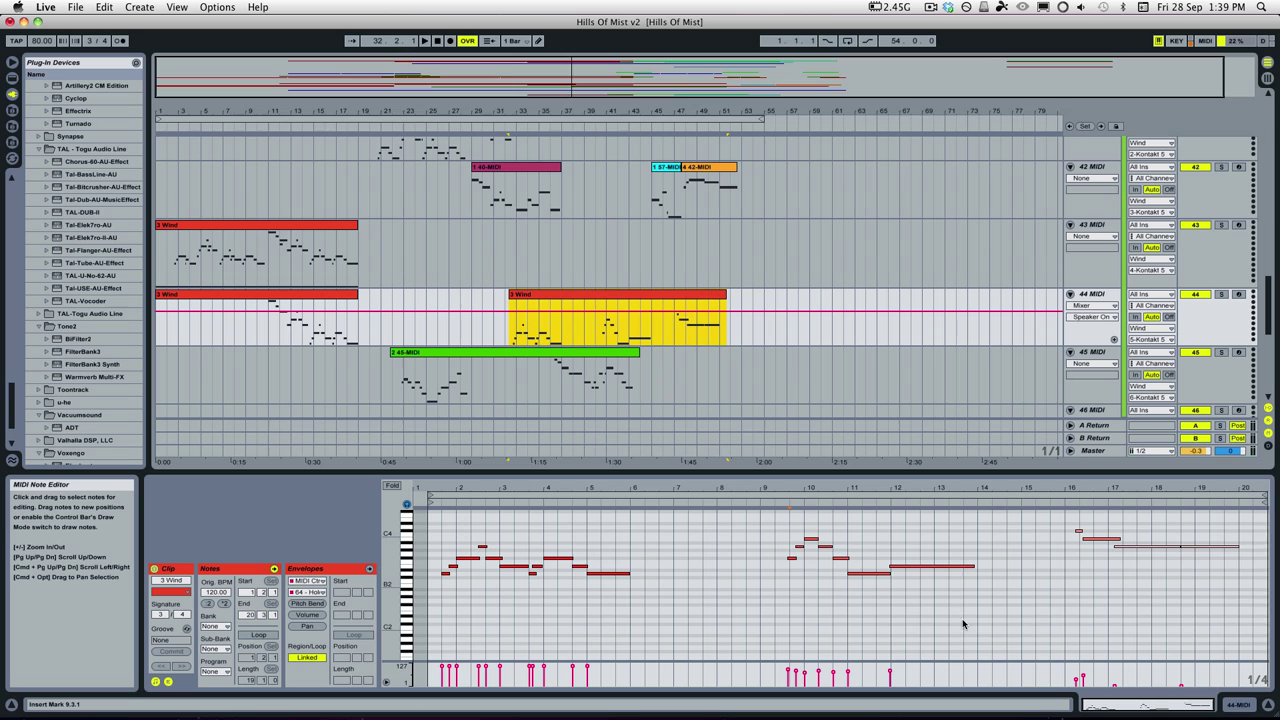
pyautogui.click(800, 580)
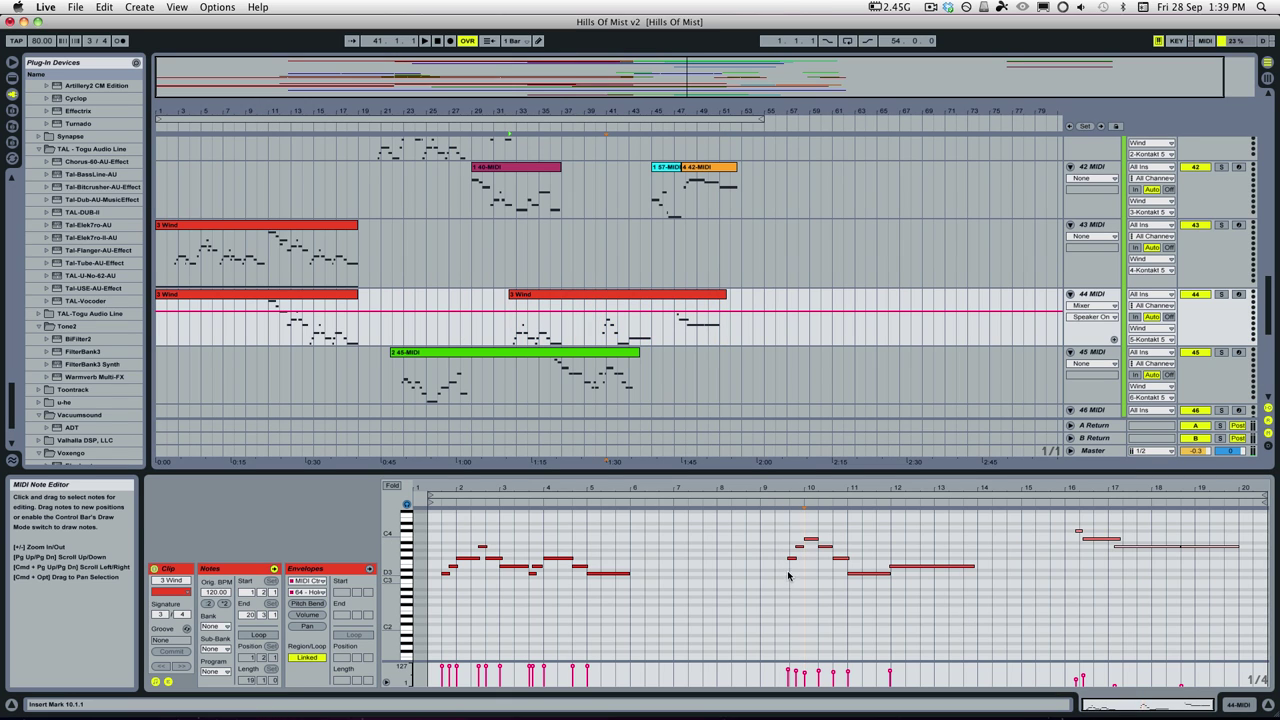
pyautogui.click(793, 558)
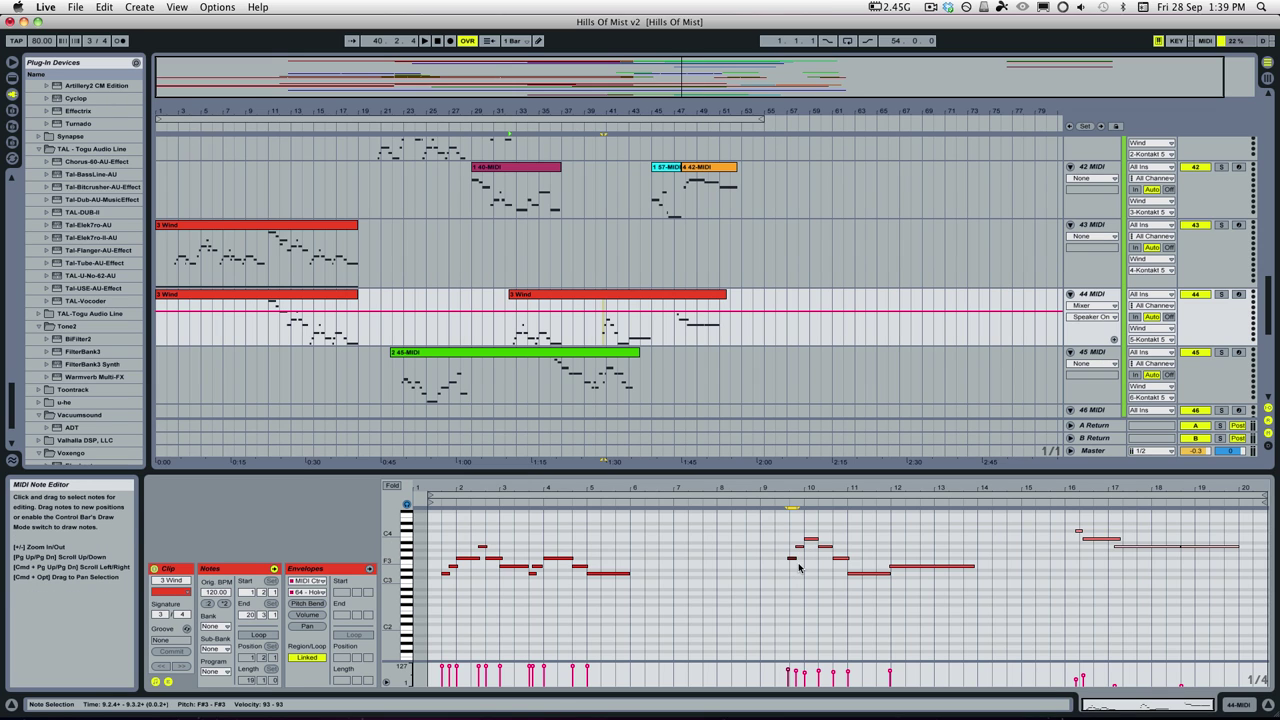
pyautogui.click(780, 505)
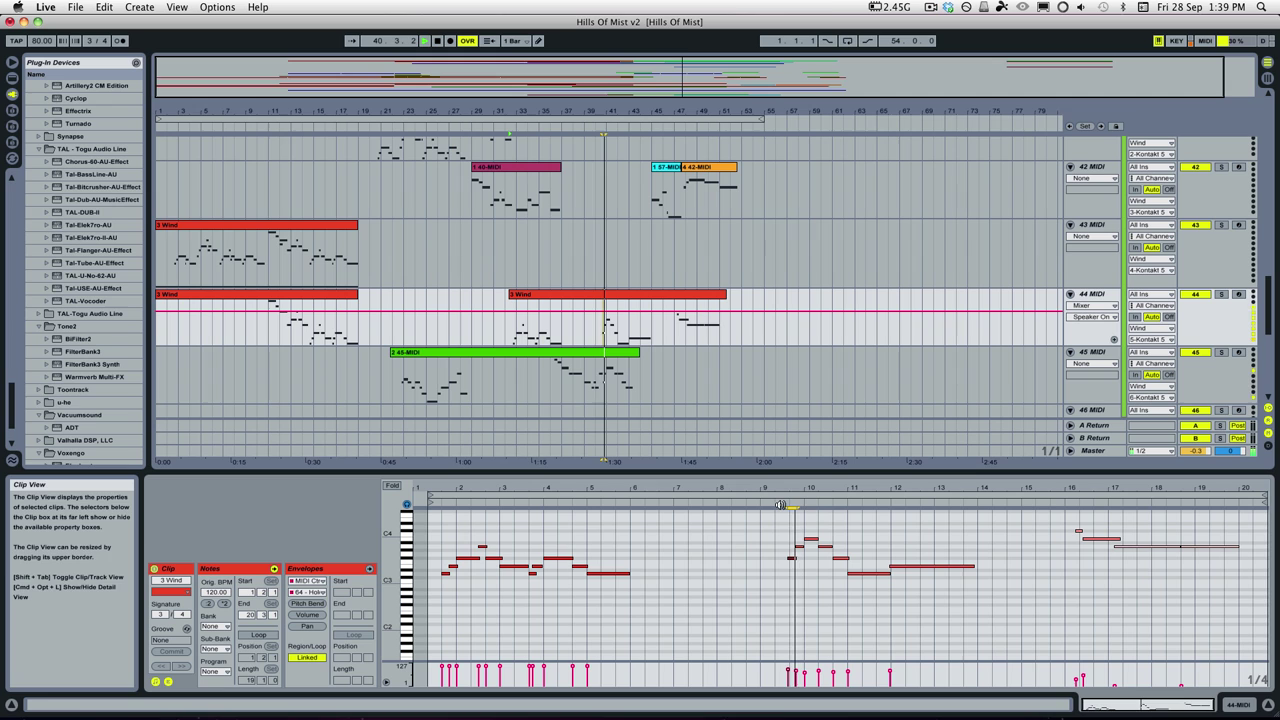
pyautogui.press('space')
pyautogui.click(600, 390)
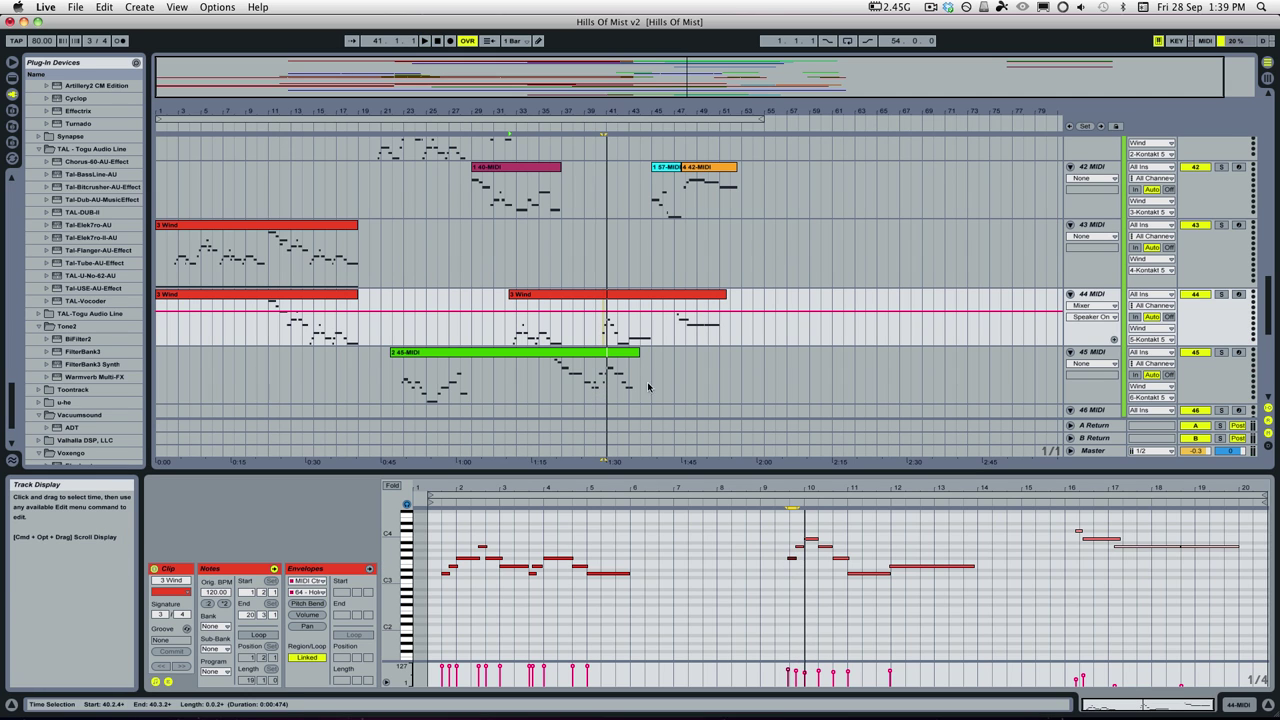
# Compare the 2 45-MIDI clip with the second 3 Wind clip and play the 3 Wind phrase from around bar 40.
pyautogui.click(604, 373)
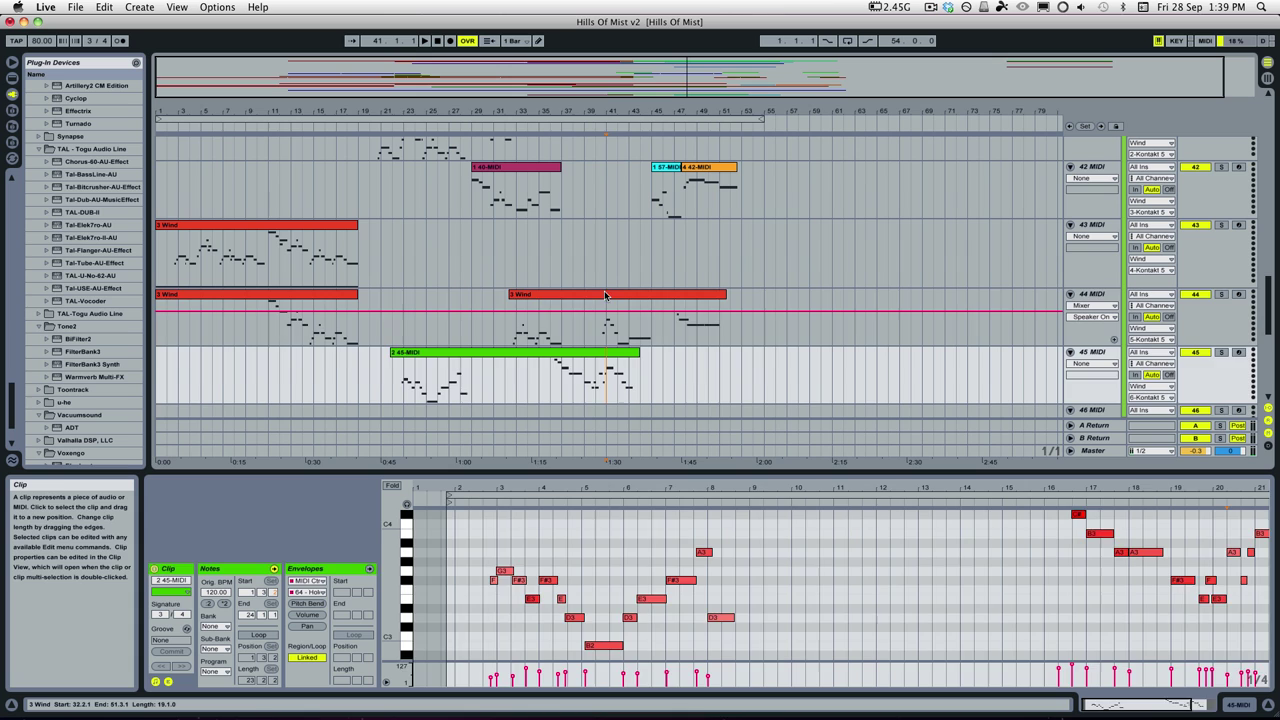
pyautogui.doubleClick(607, 320)
pyautogui.click(796, 506)
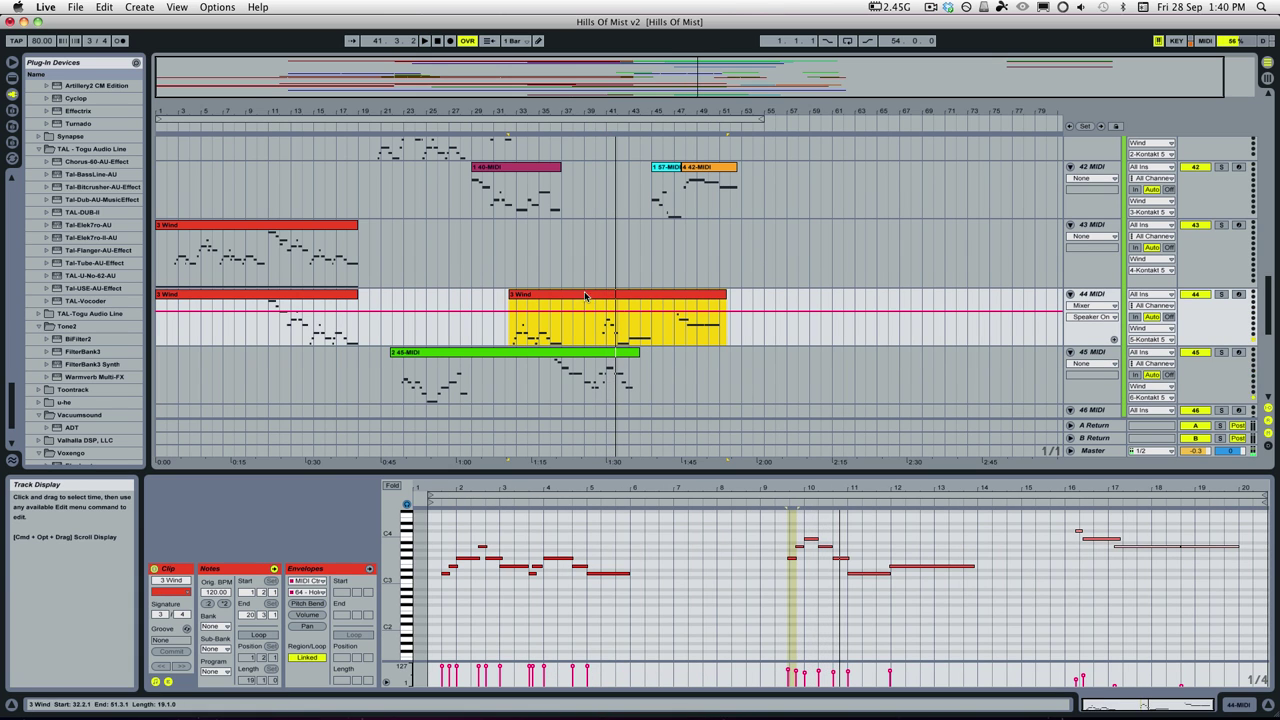
# Reopen the 2 45-MIDI clip and play its phrase from around bar 41.
pyautogui.click(531, 352)
pyautogui.press('space')
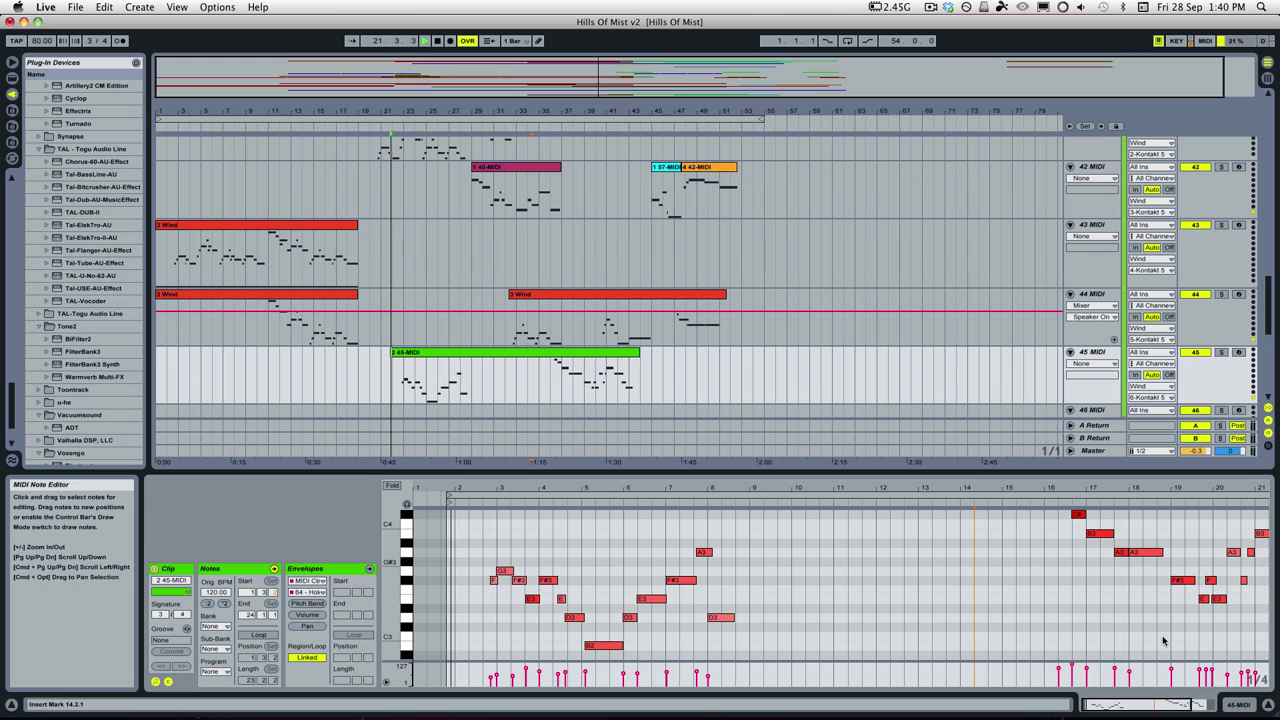
pyautogui.click(606, 390)
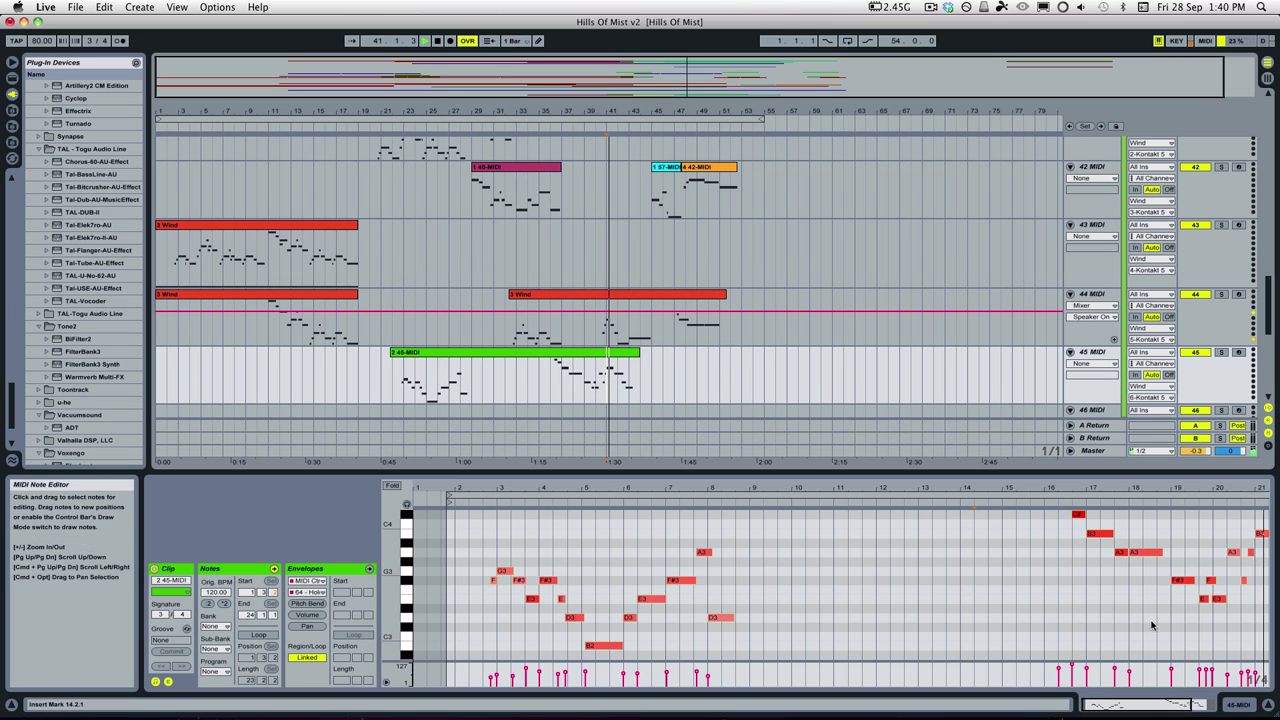
# Keep the 2 45-MIDI clip's fixed grid at 1/4 and lengthen its B3 note at 20.3.4 to end at 21.3.1.
pyautogui.scroll(2, 1155, 625)
pyautogui.hscroll(4, 1093, 589)
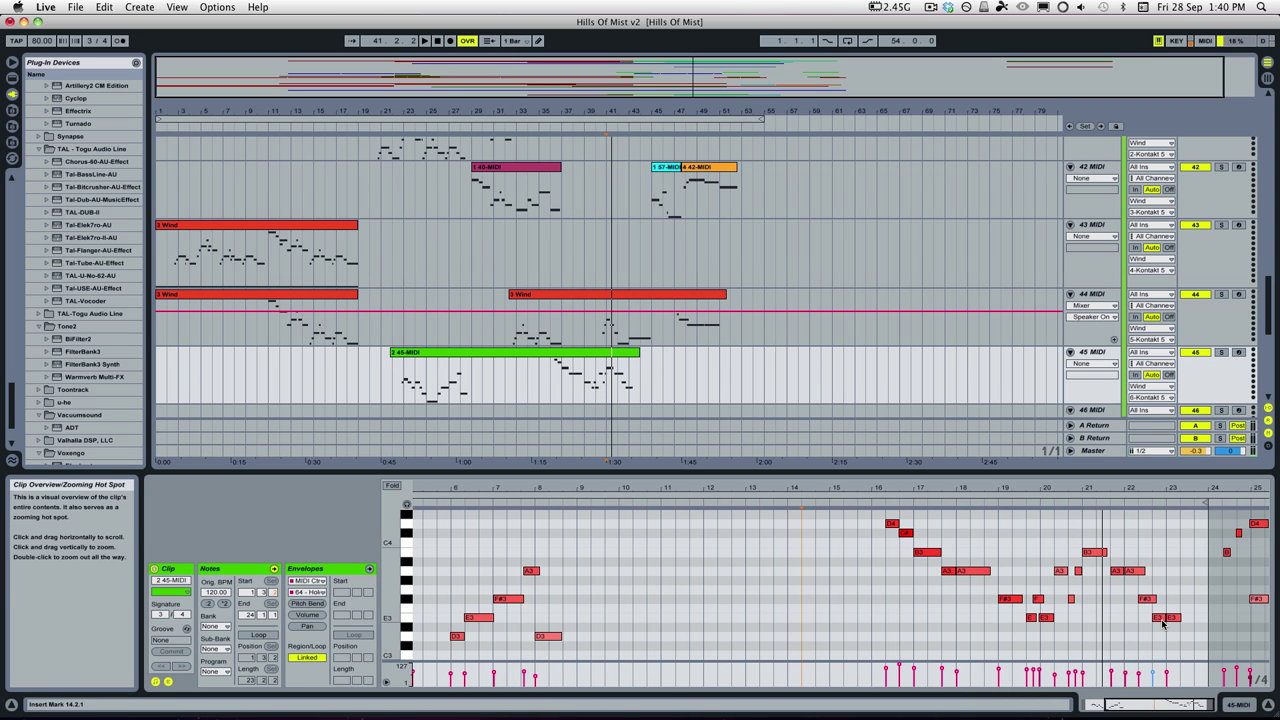
pyautogui.click(1094, 552)
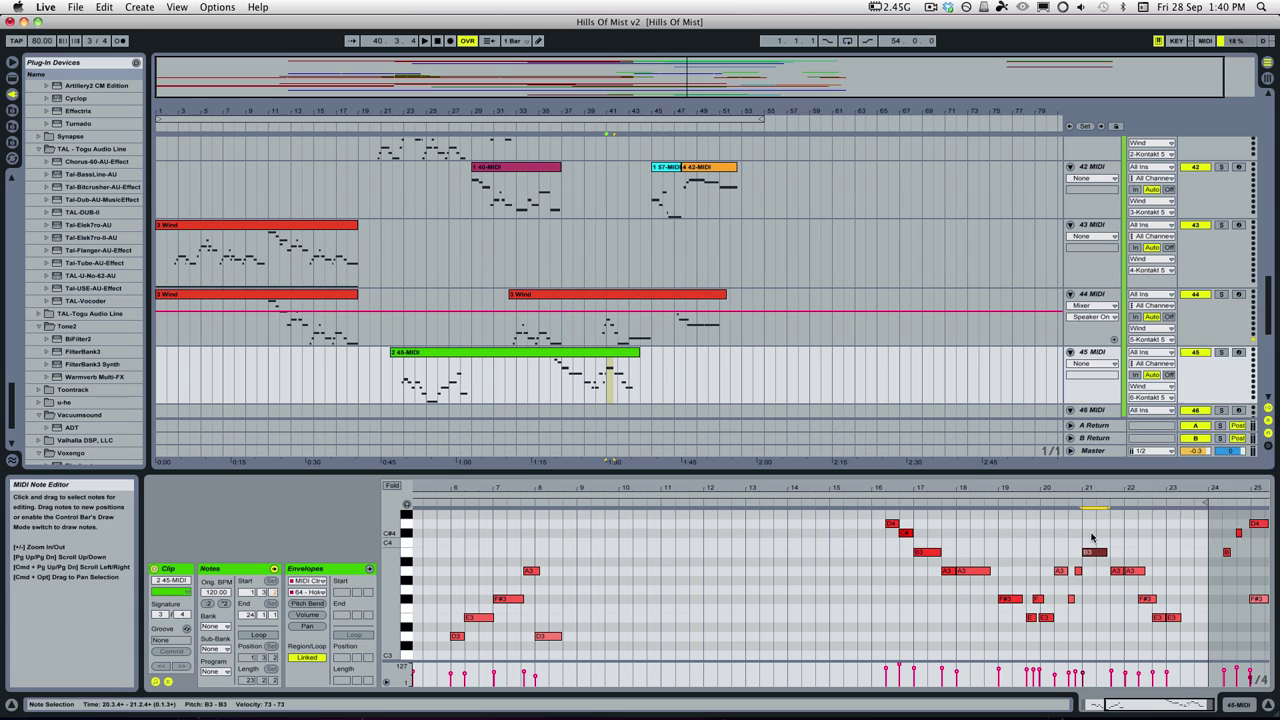
pyautogui.rightClick(1092, 537)
pyautogui.click(1146, 472)
pyautogui.rightClick(957, 548)
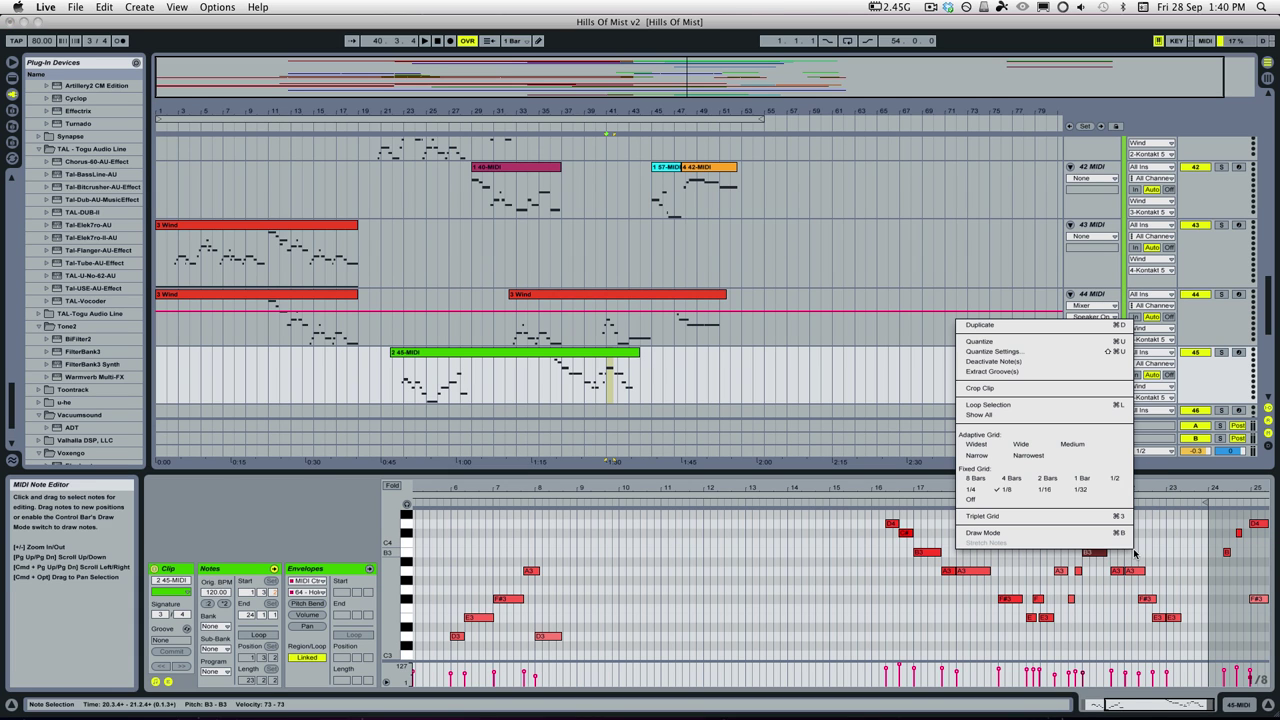
pyautogui.click(983, 489)
pyautogui.rightClick(1121, 545)
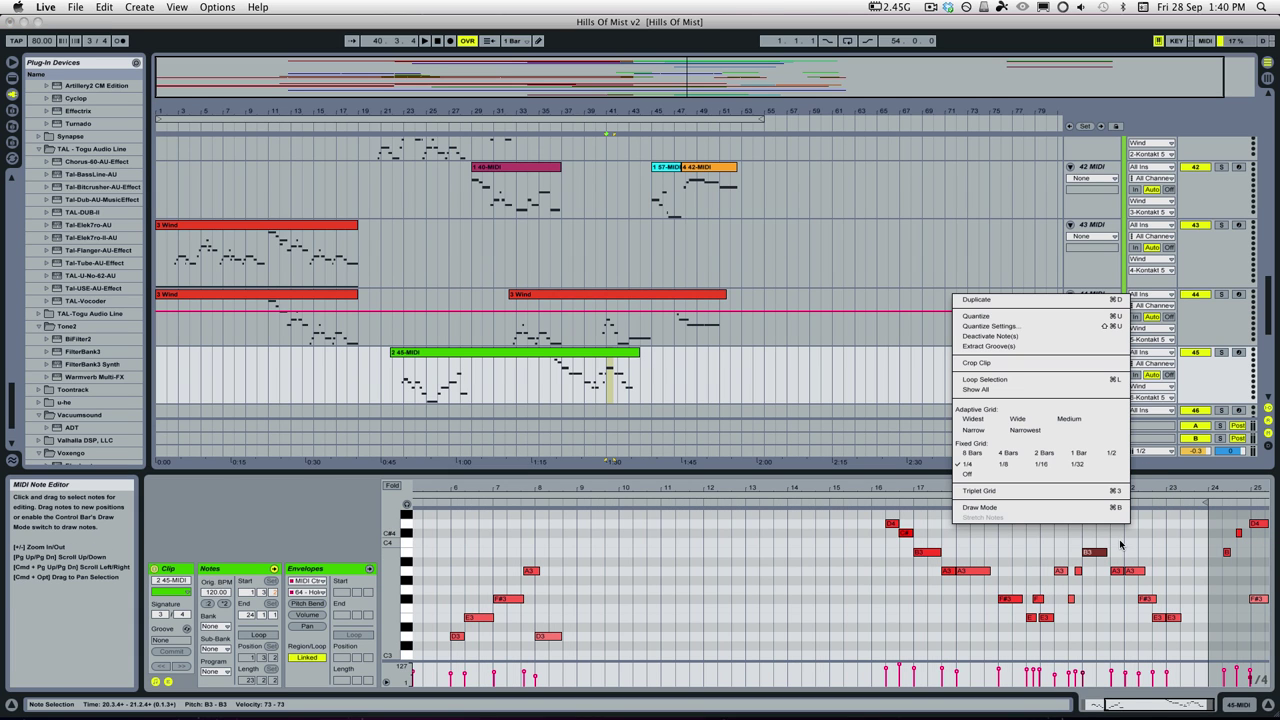
pyautogui.click(1118, 546)
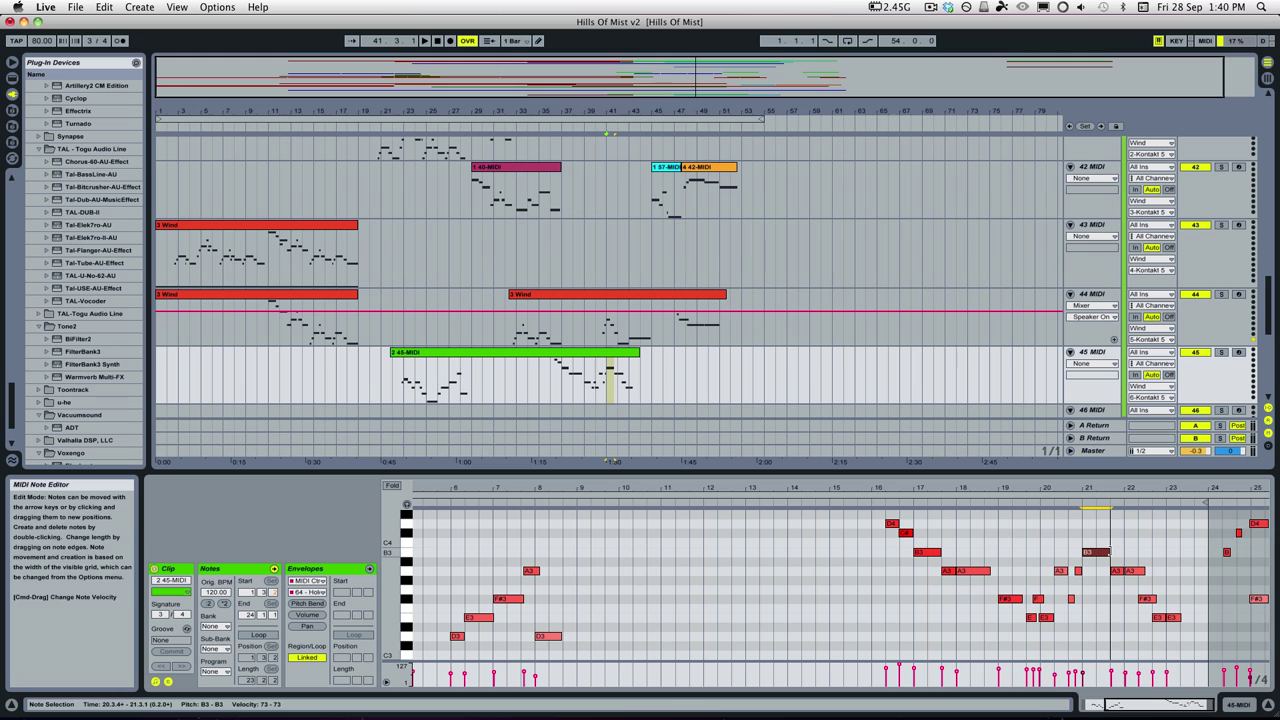
# Select the A3 note at 10.2.1 in the second 3 Wind clip and play the passage around it.
pyautogui.click(638, 320)
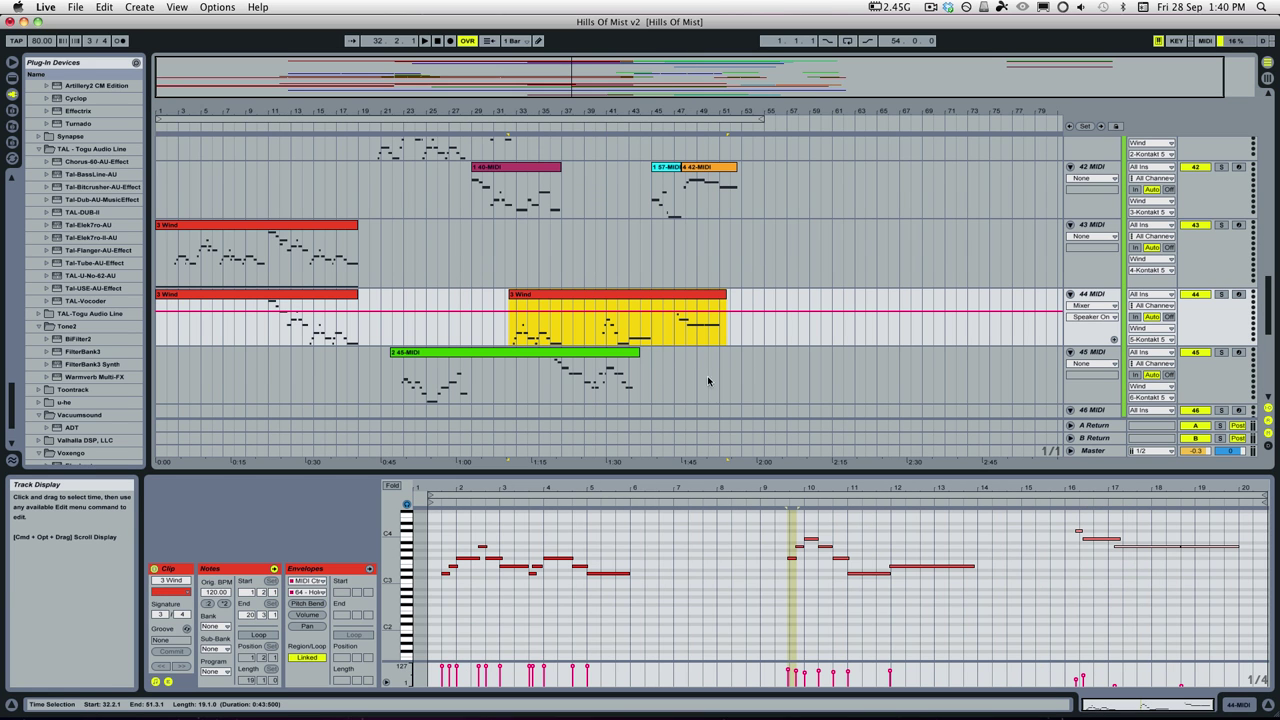
pyautogui.click(818, 555)
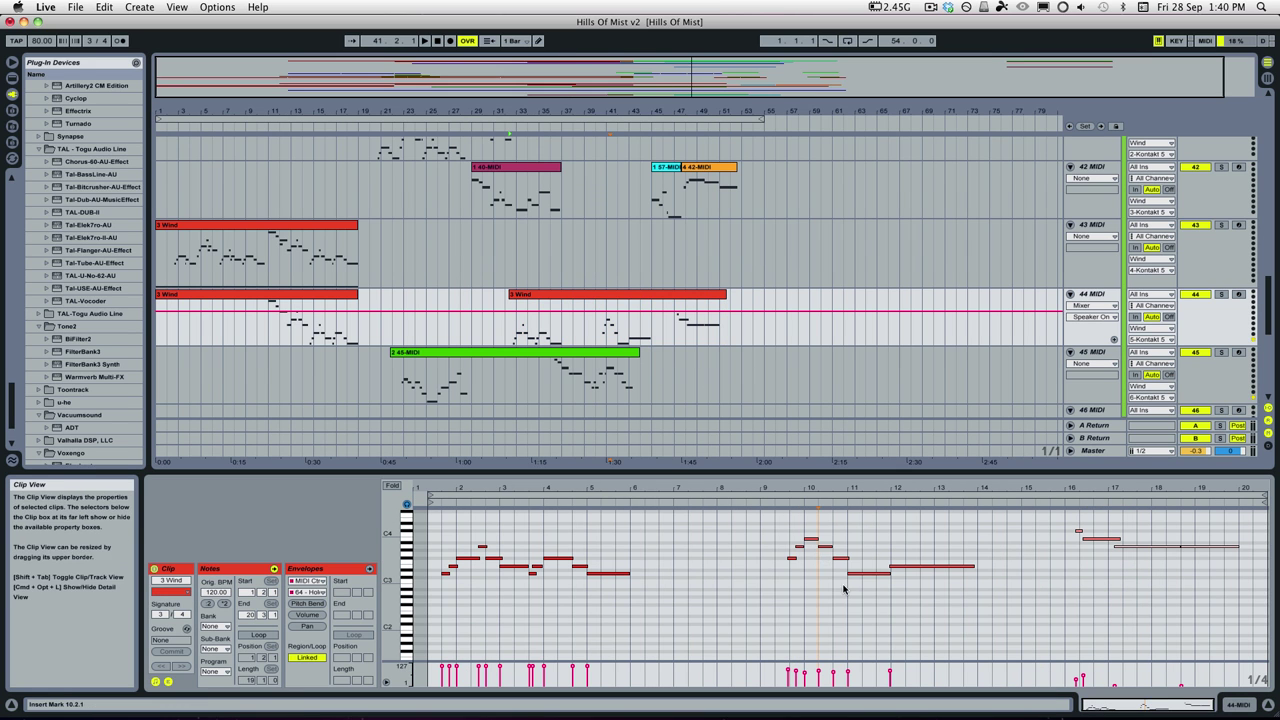
pyautogui.click(820, 546)
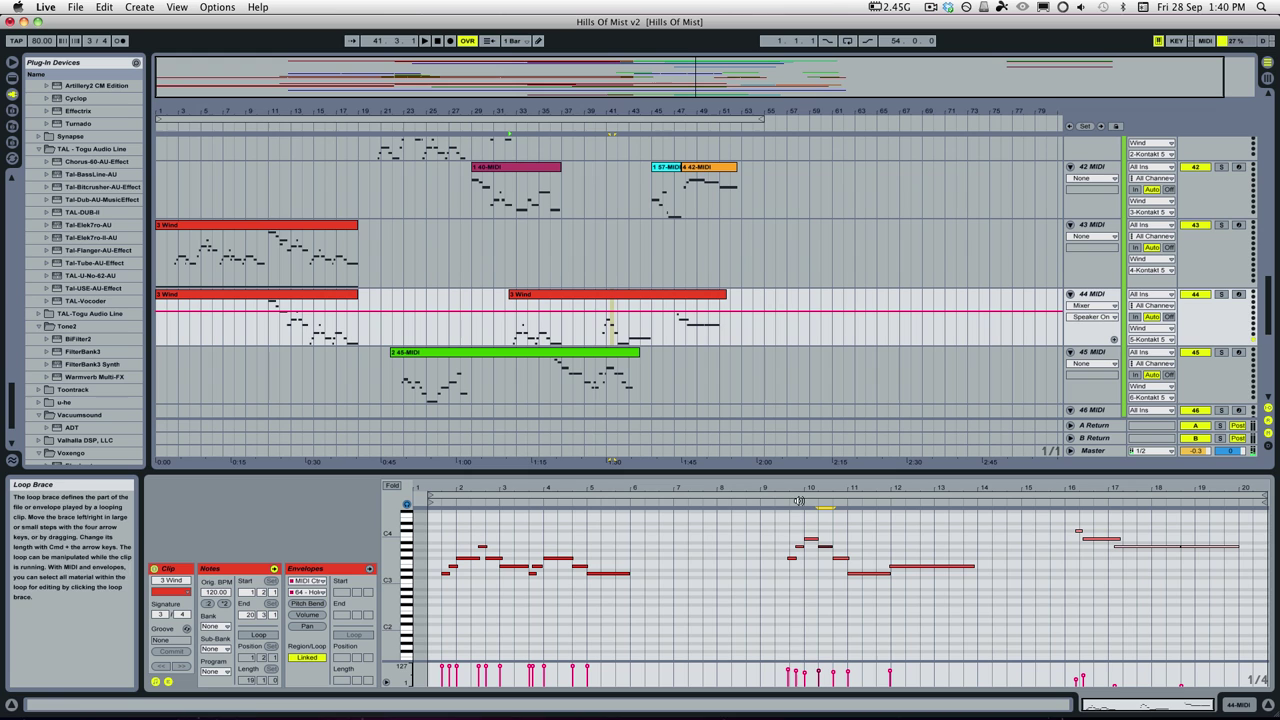
pyautogui.press('space')
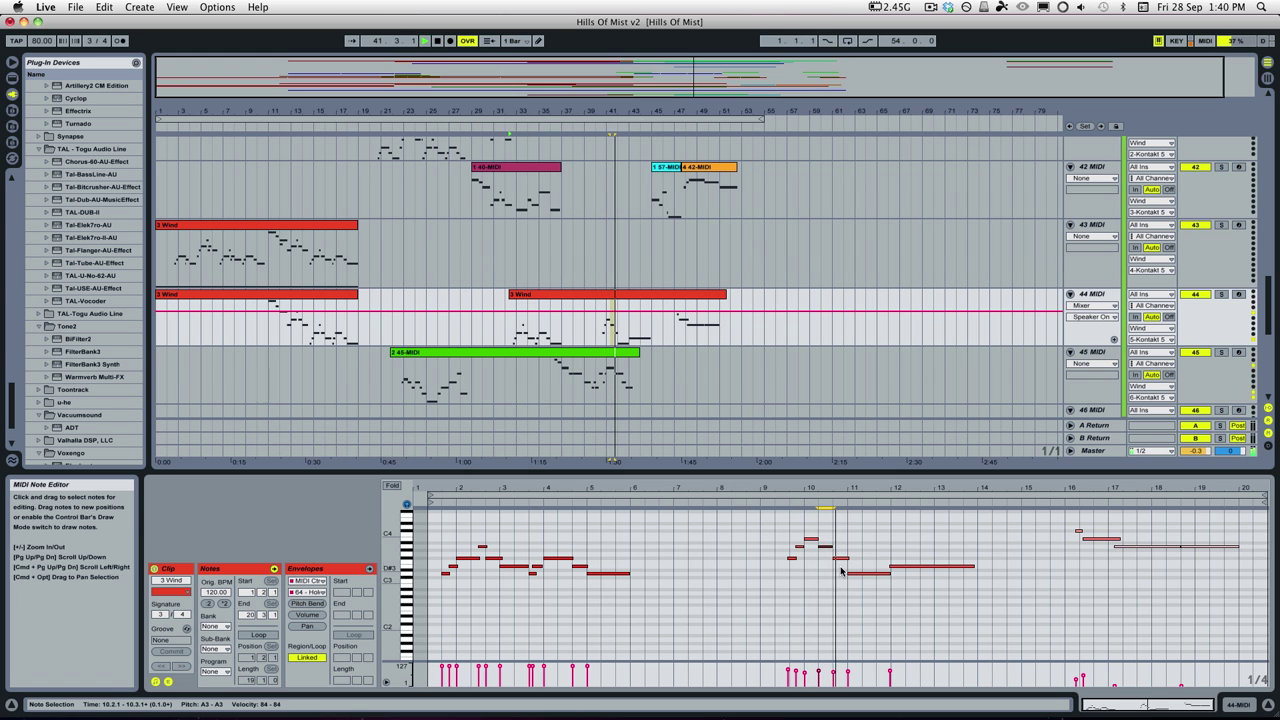
pyautogui.press('space')
# Check the 2 45-MIDI clip, return to the second 3 Wind clip, and solo the 45 and 44 MIDI tracks.
pyautogui.click(605, 356)
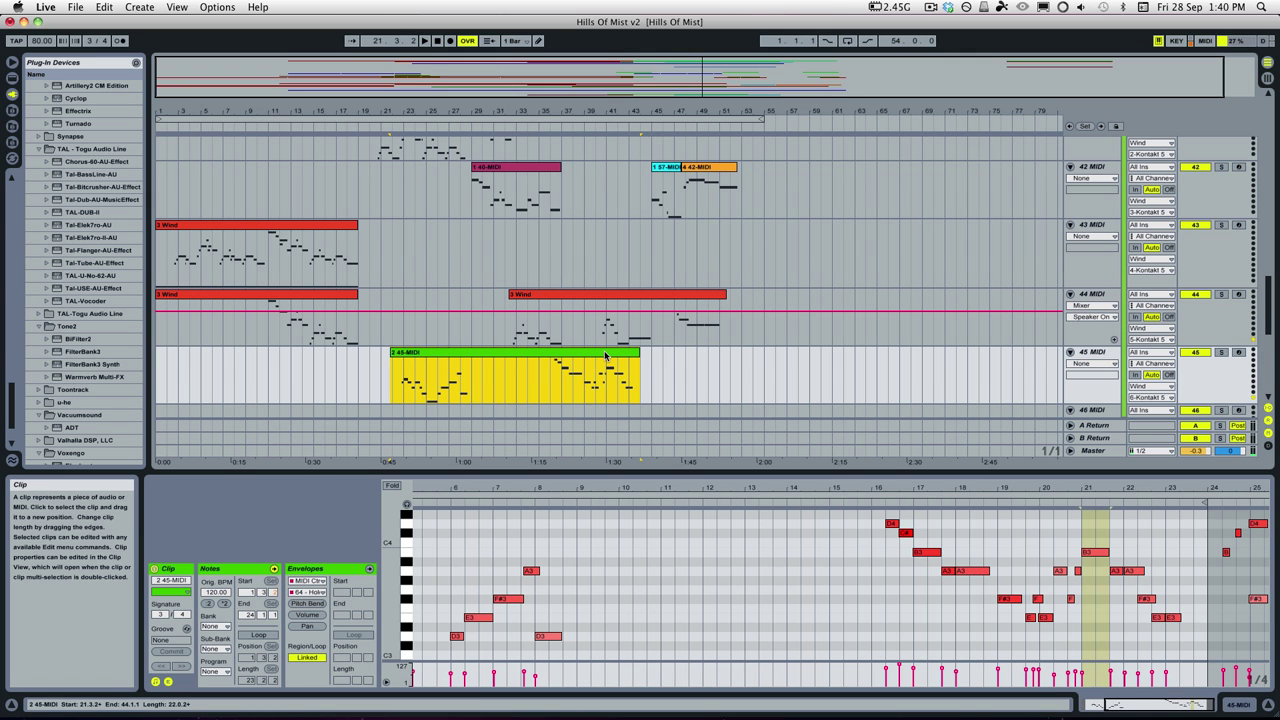
pyautogui.click(617, 300)
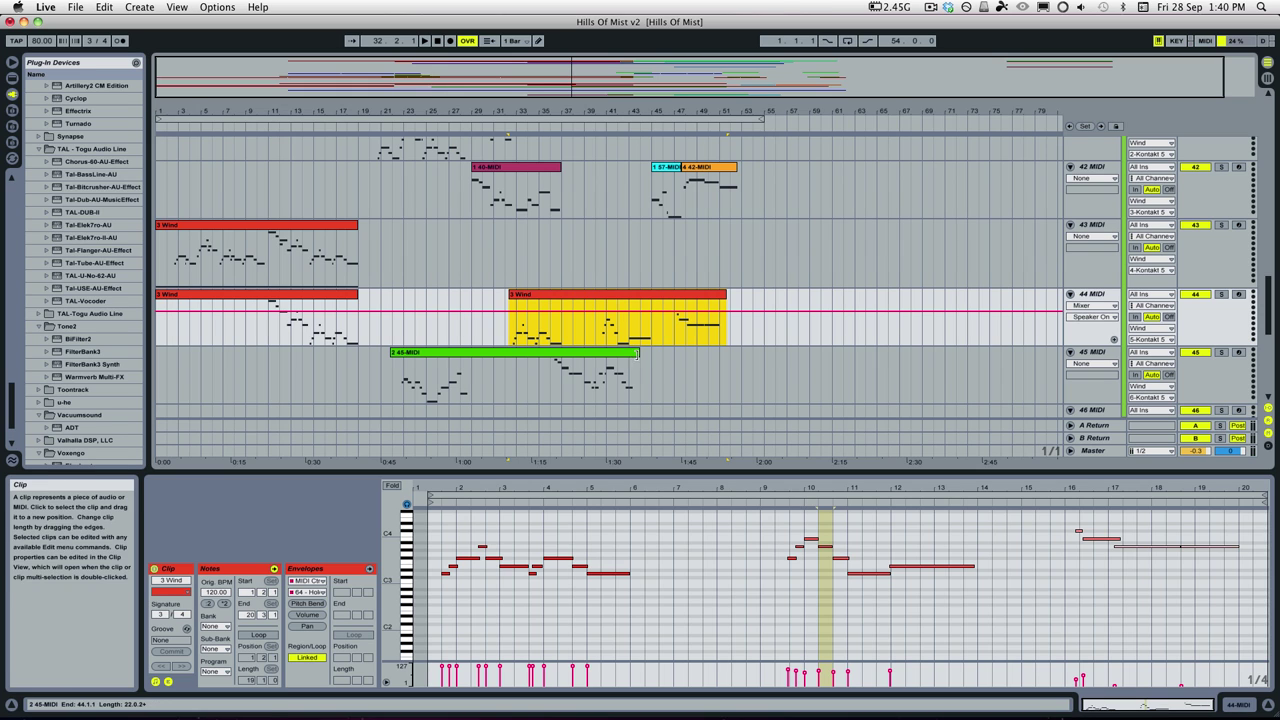
pyautogui.click(1221, 353)
pyautogui.click(1221, 295)
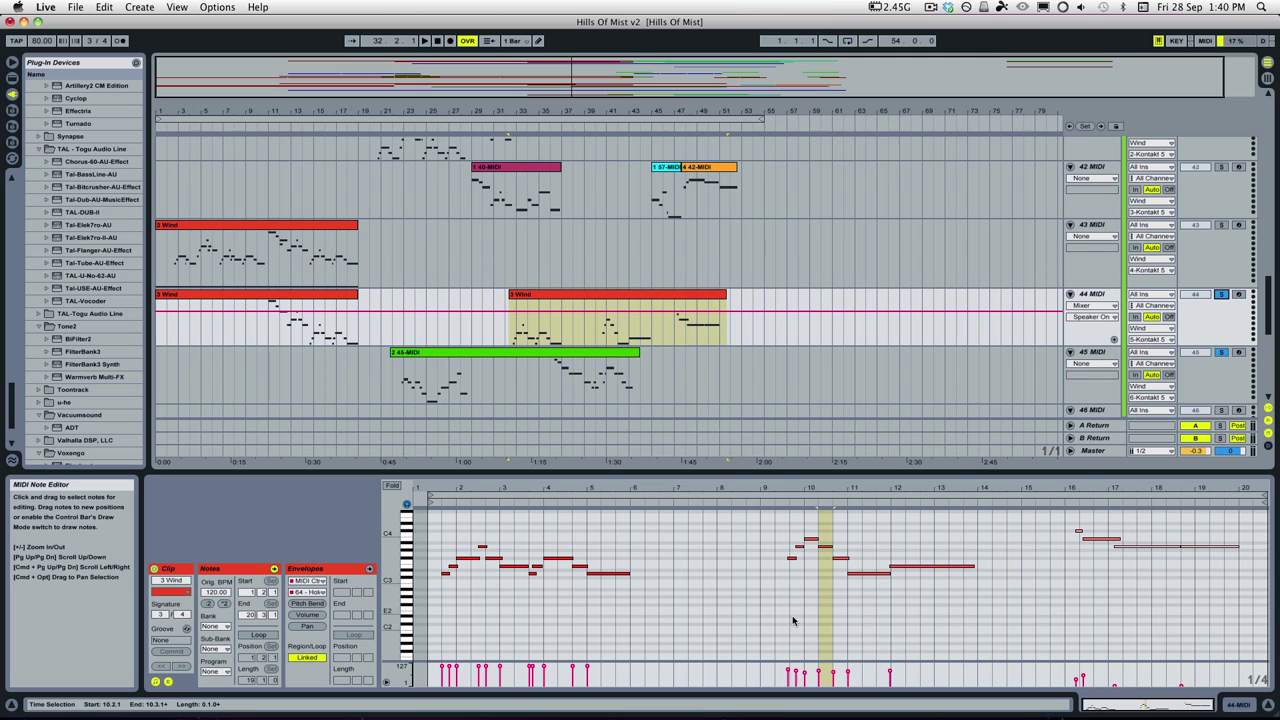
# Select the D3 note at 11.1.1 in the second 3 Wind clip and play the passage from there.
pyautogui.moveTo(863, 607); pyautogui.dragTo(869, 555)
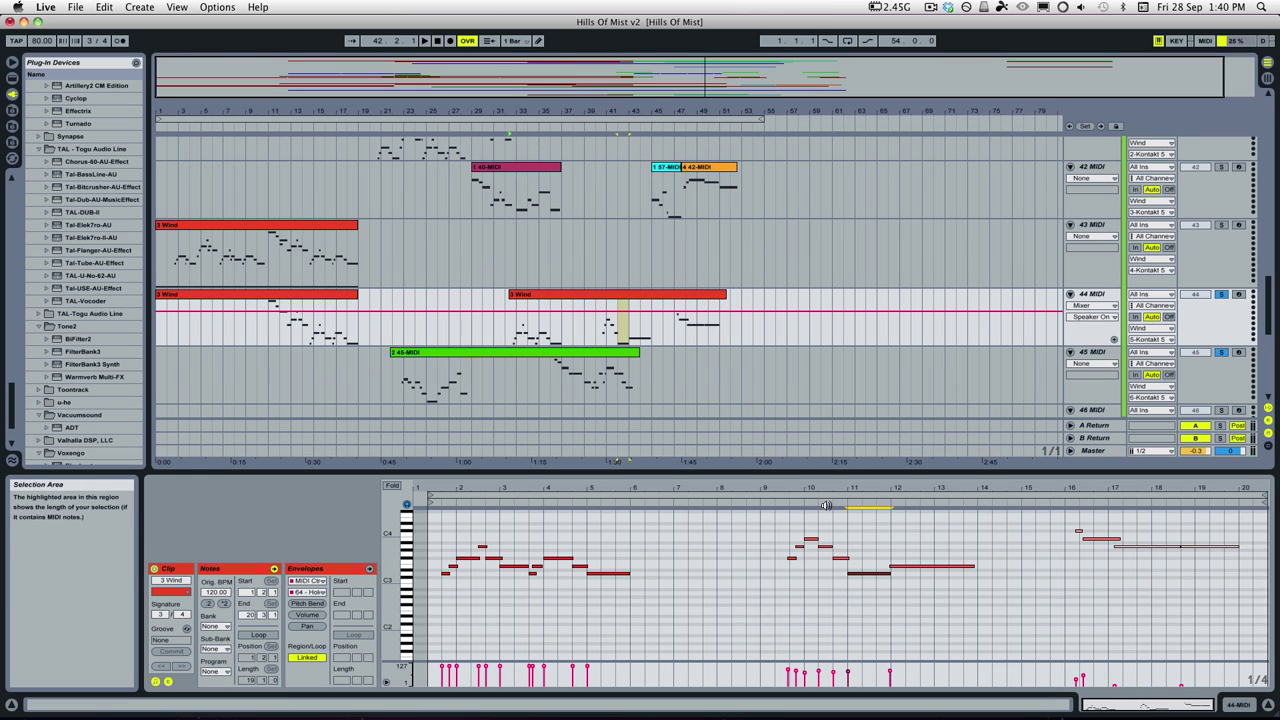
pyautogui.press('space')
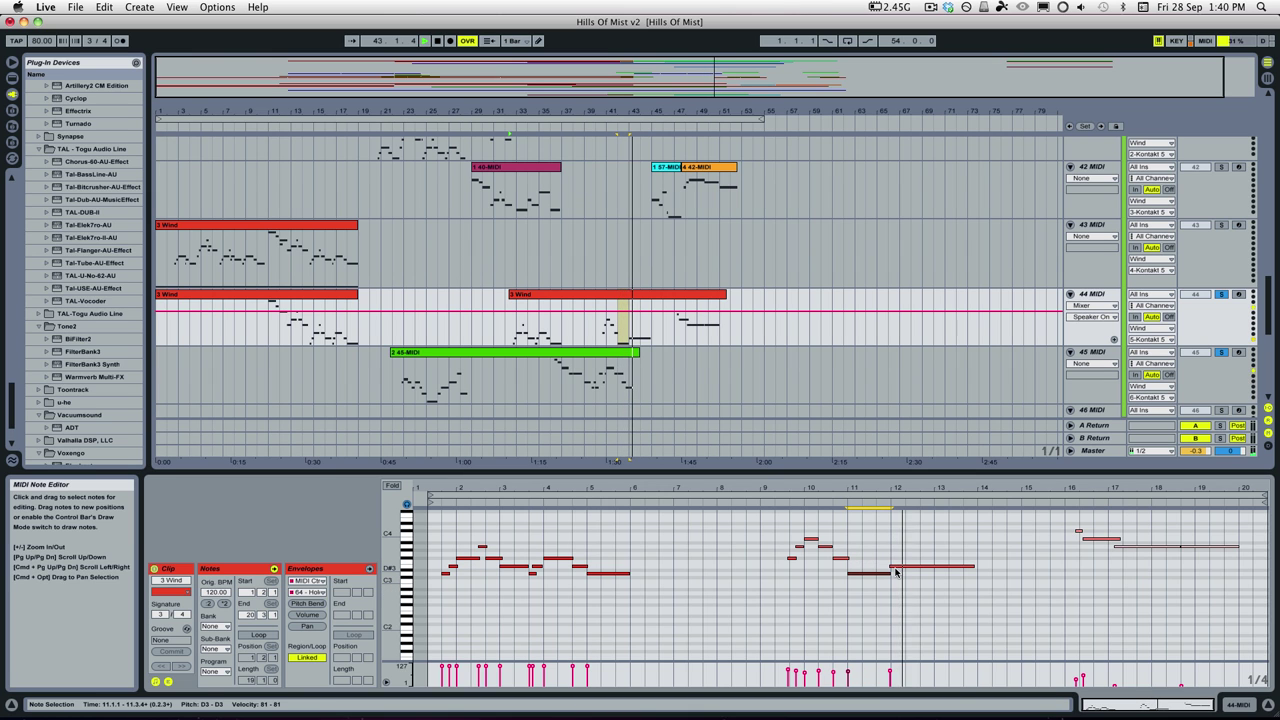
# Solo the 15 MIDI brass track and play its 3 15-MIDI clip from bar 42.
pyautogui.scroll(1, 760, 365)
pyautogui.scroll(4, 760, 365)
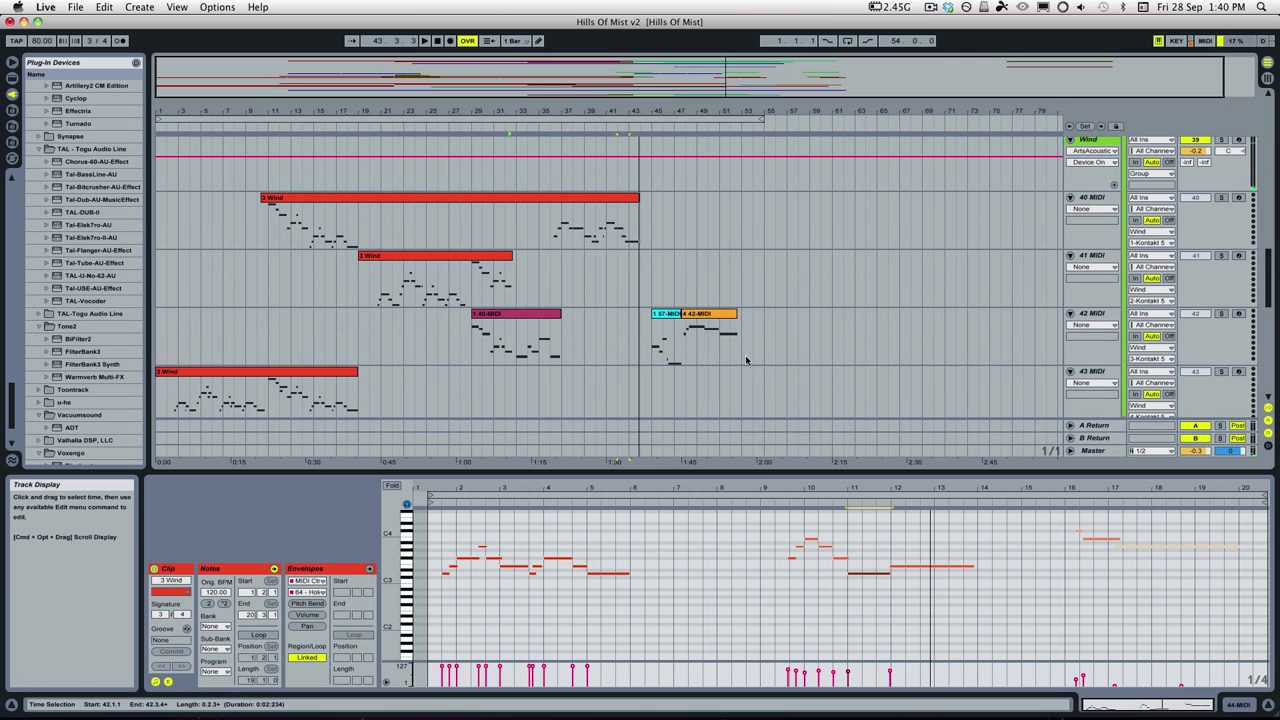
pyautogui.scroll(15, 746, 358)
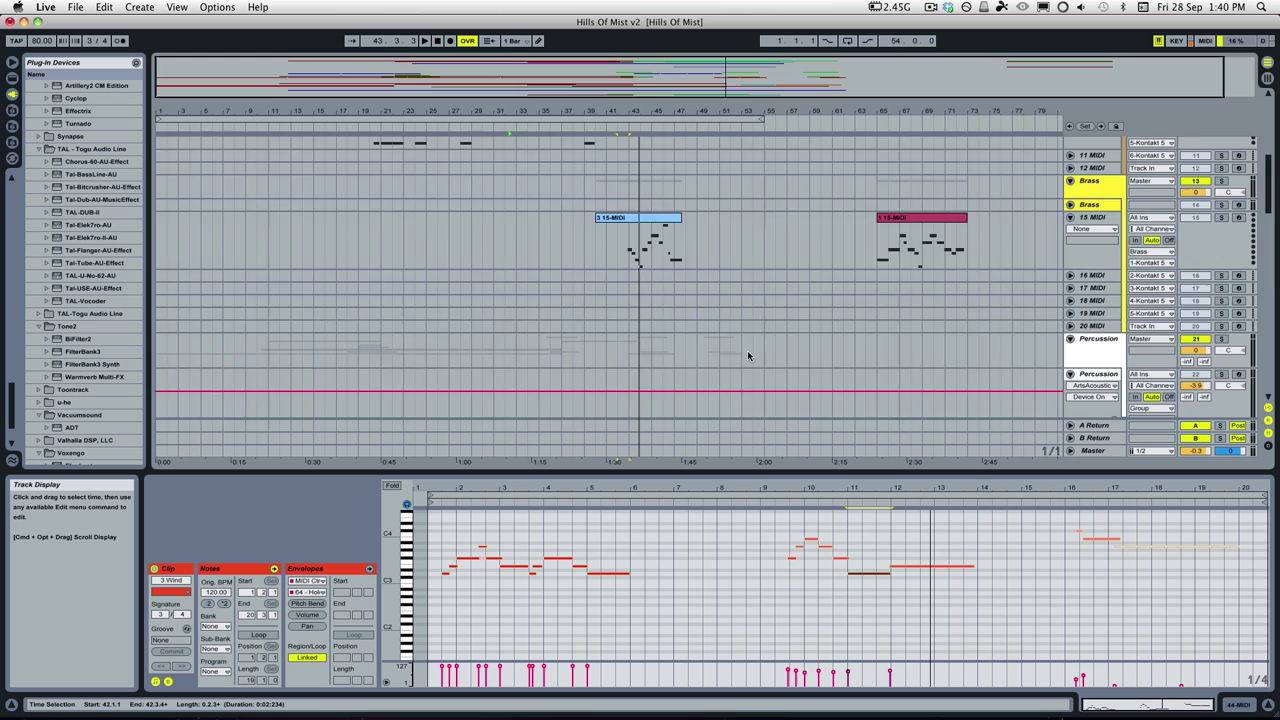
pyautogui.scroll(5, 747, 350)
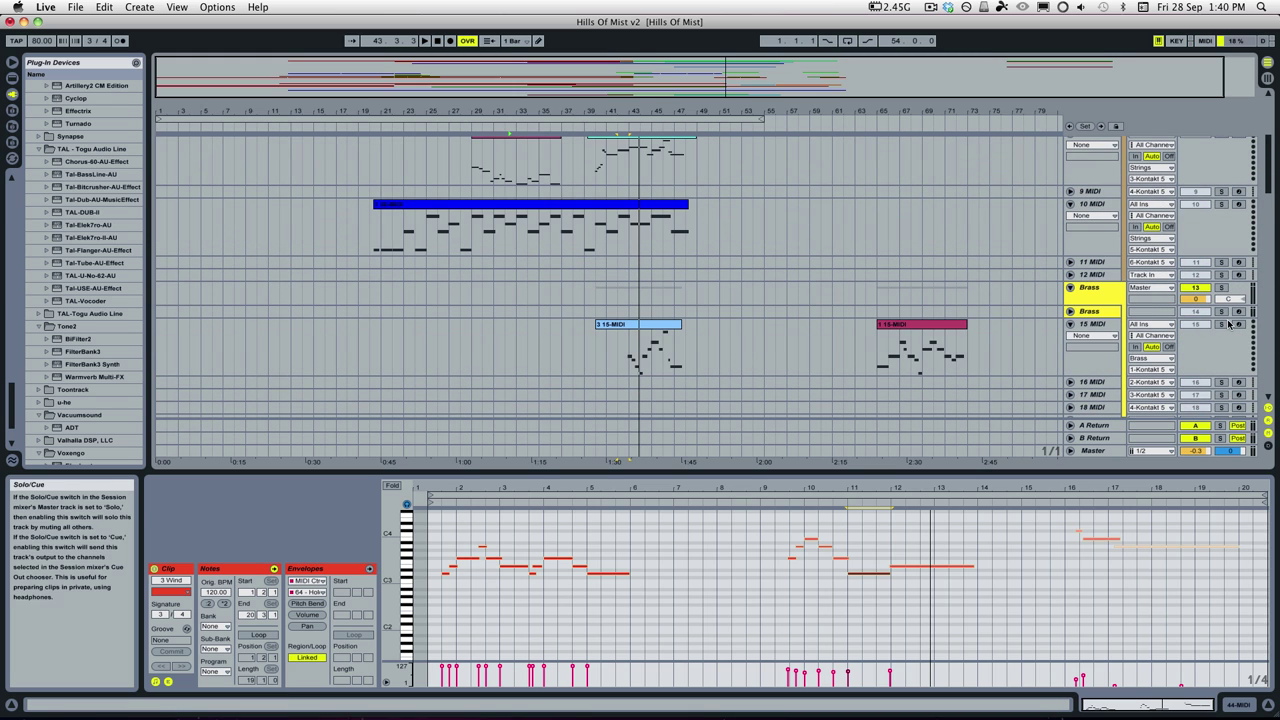
pyautogui.click(618, 345)
pyautogui.press('space')
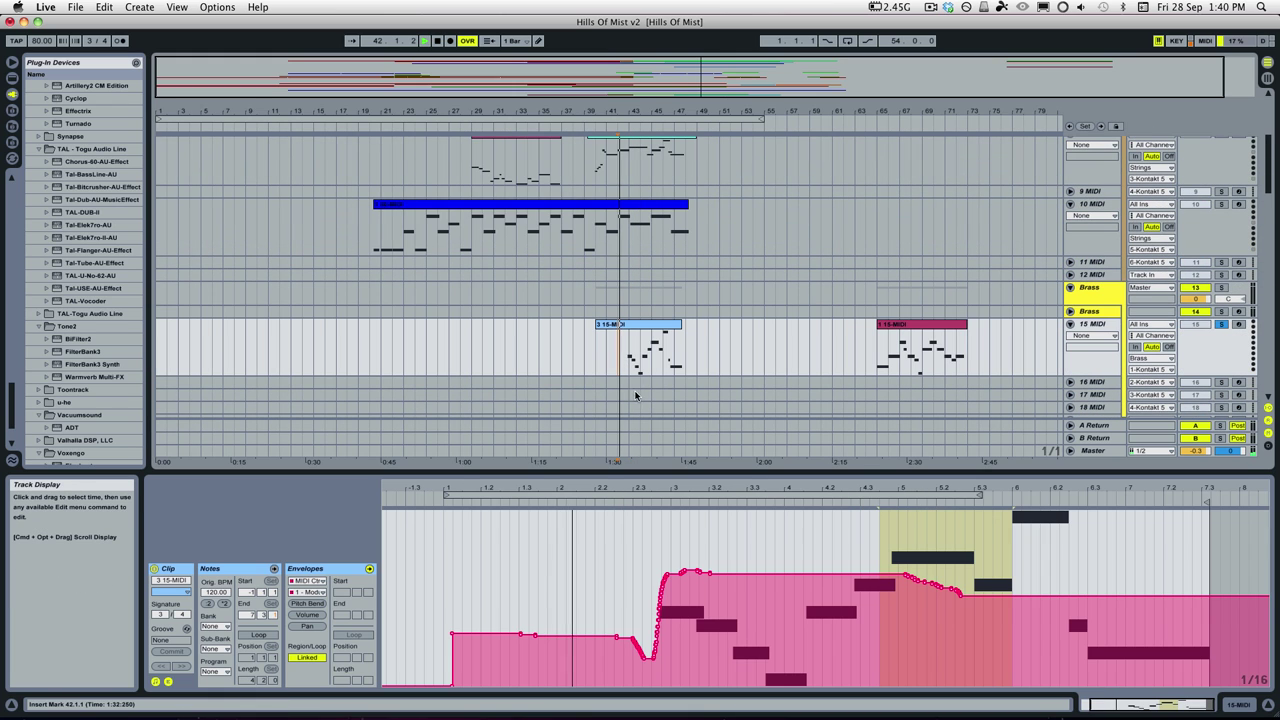
# Show the notes of the 3 15-MIDI clip, follow them during playback, and unsolo the 15 MIDI track.
pyautogui.click(656, 565)
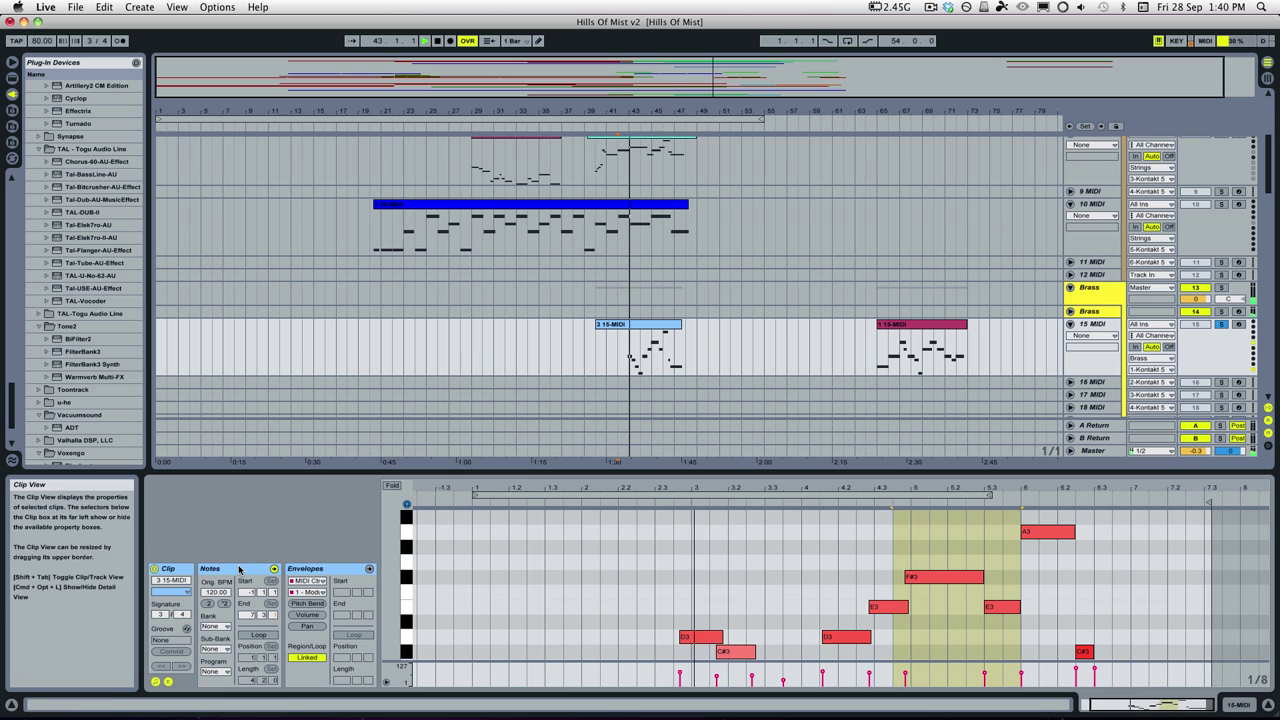
pyautogui.scroll(-4, 660, 562)
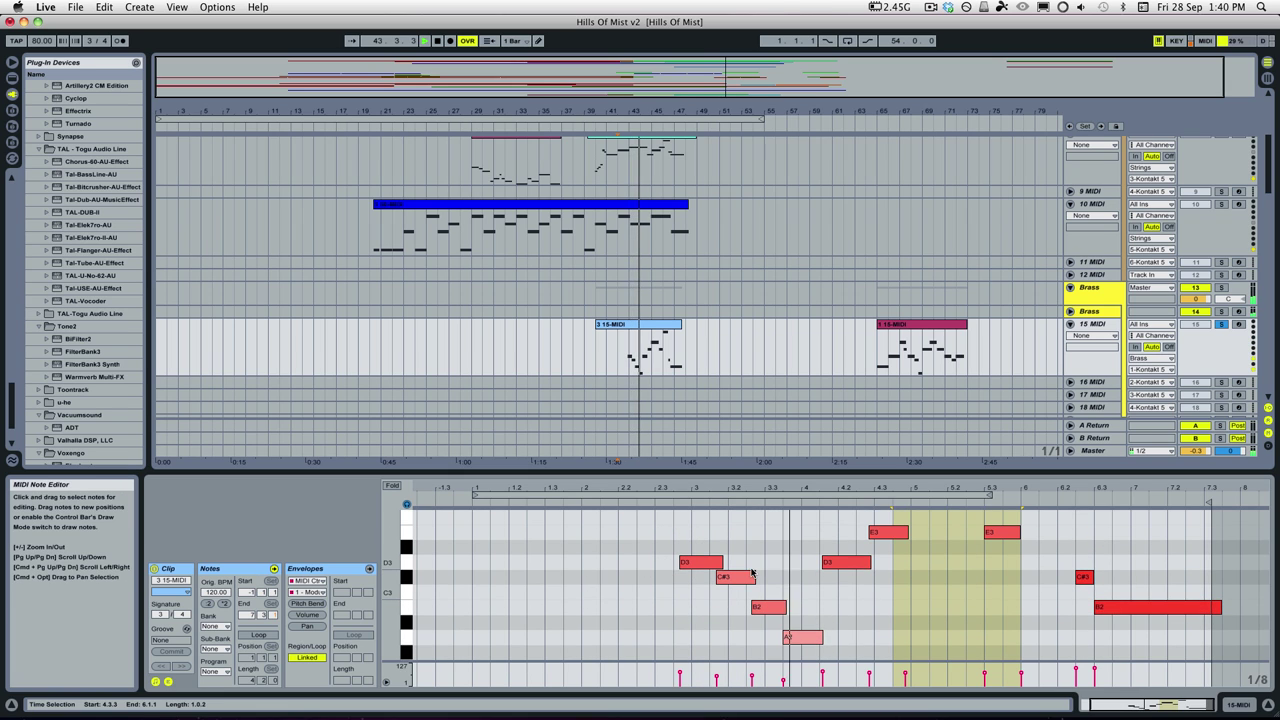
pyautogui.scroll(3, 752, 572)
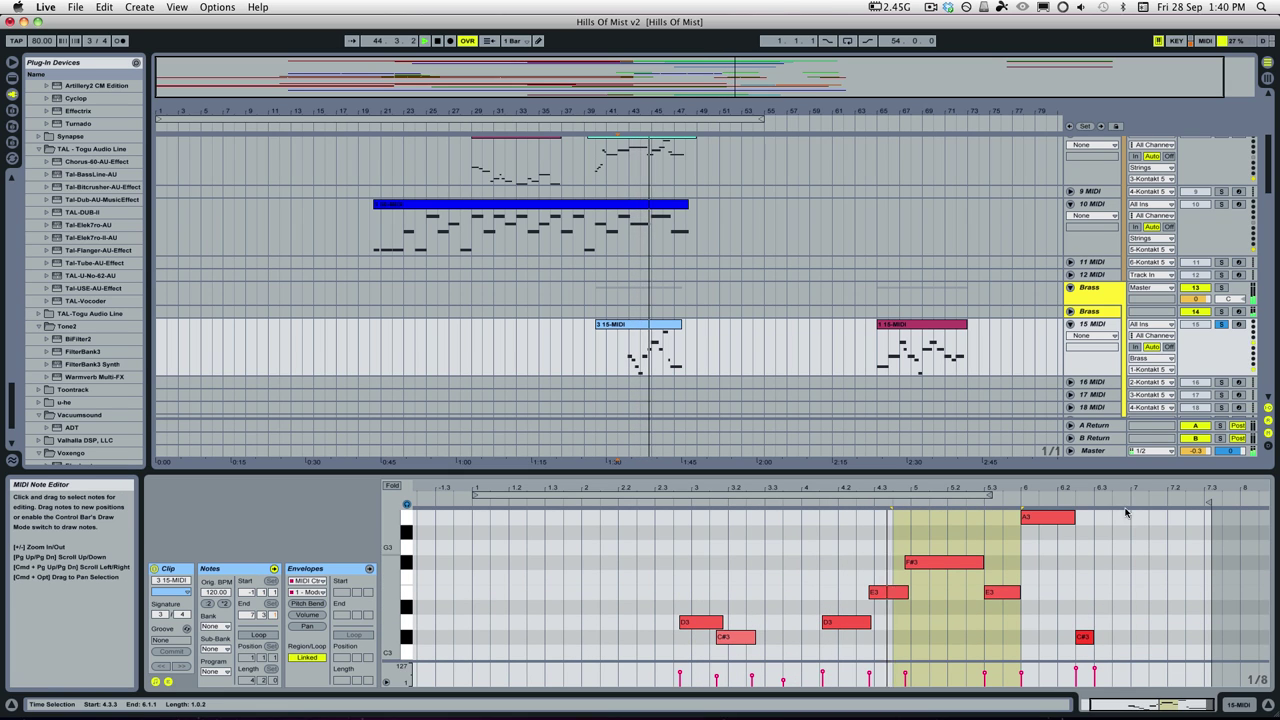
pyautogui.click(1221, 325)
pyautogui.press('space')
# Find the 57 MIDI track among the Extras and open its 1 57-MIDI clip.
pyautogui.scroll(-5, 900, 287)
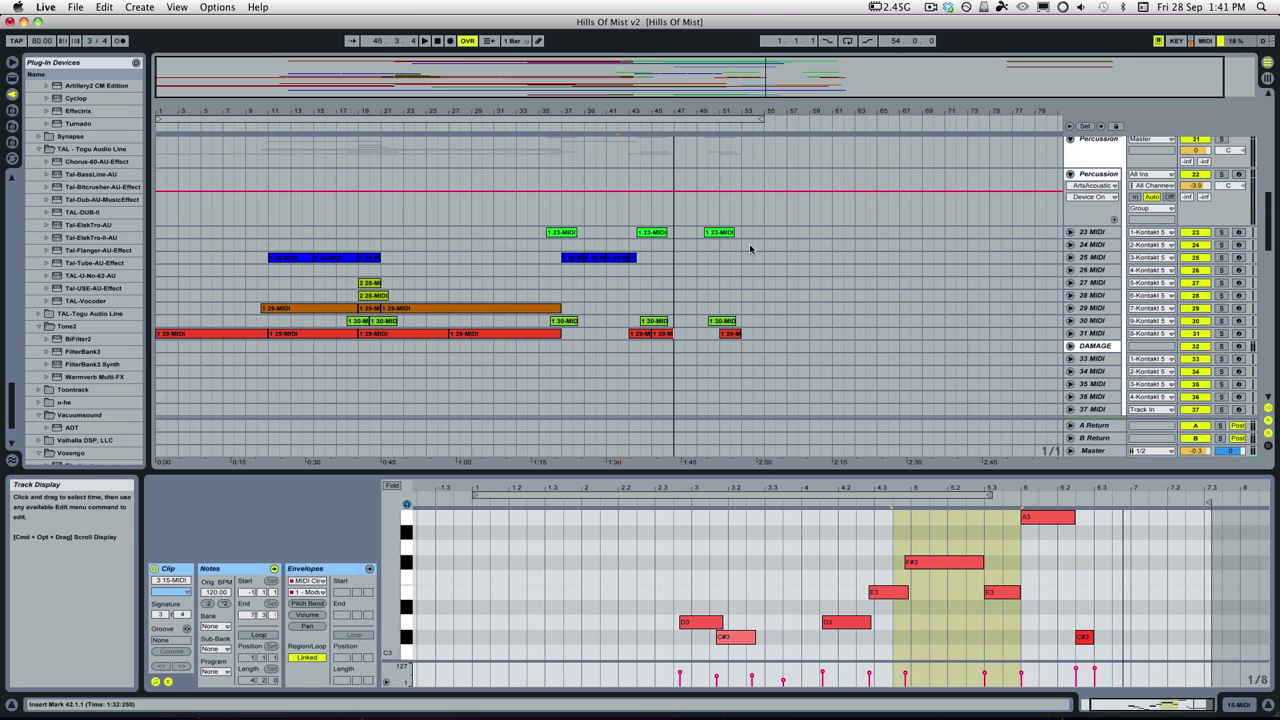
pyautogui.scroll(-15, 745, 253)
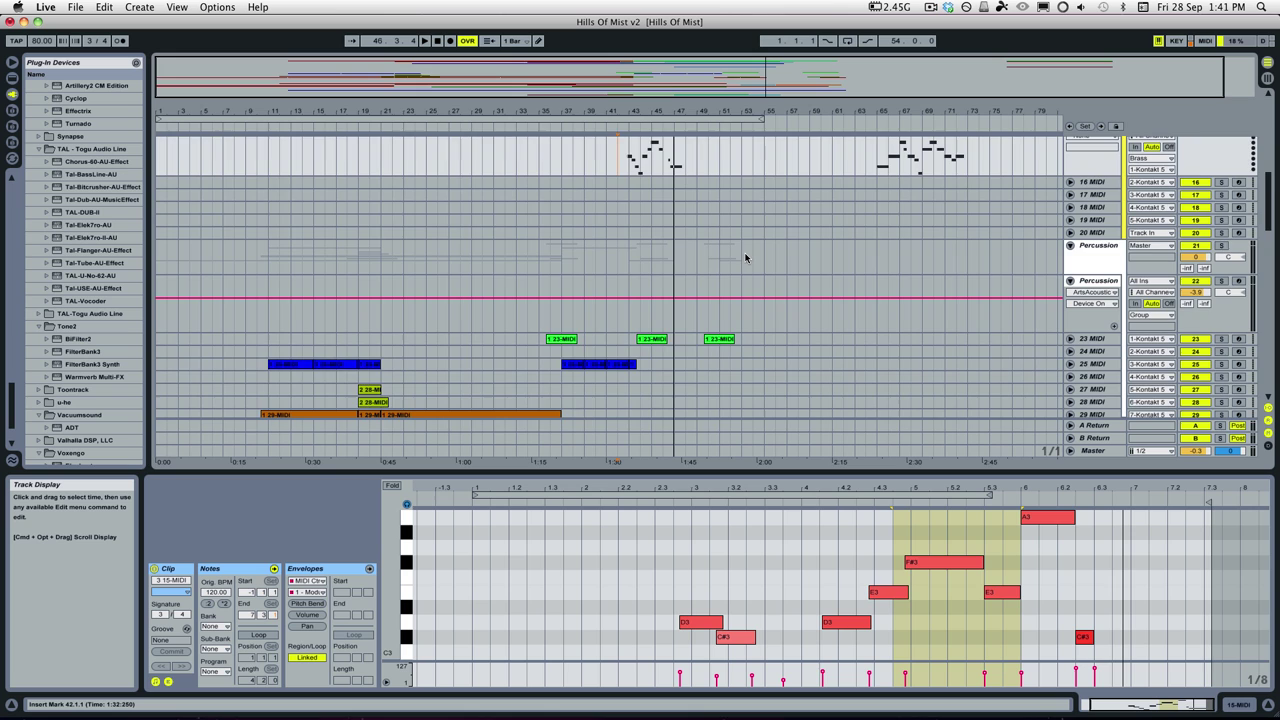
pyautogui.scroll(-10, 720, 255)
pyautogui.scroll(-3, 683, 241)
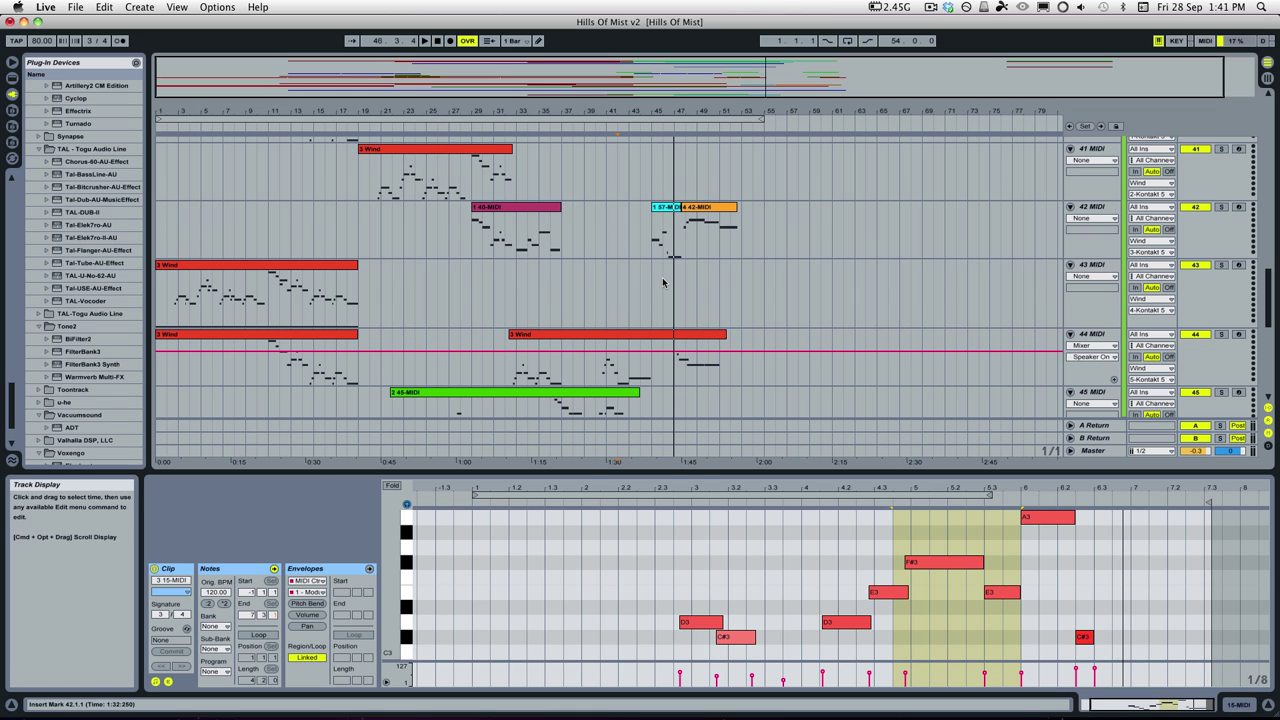
pyautogui.scroll(-3, 667, 322)
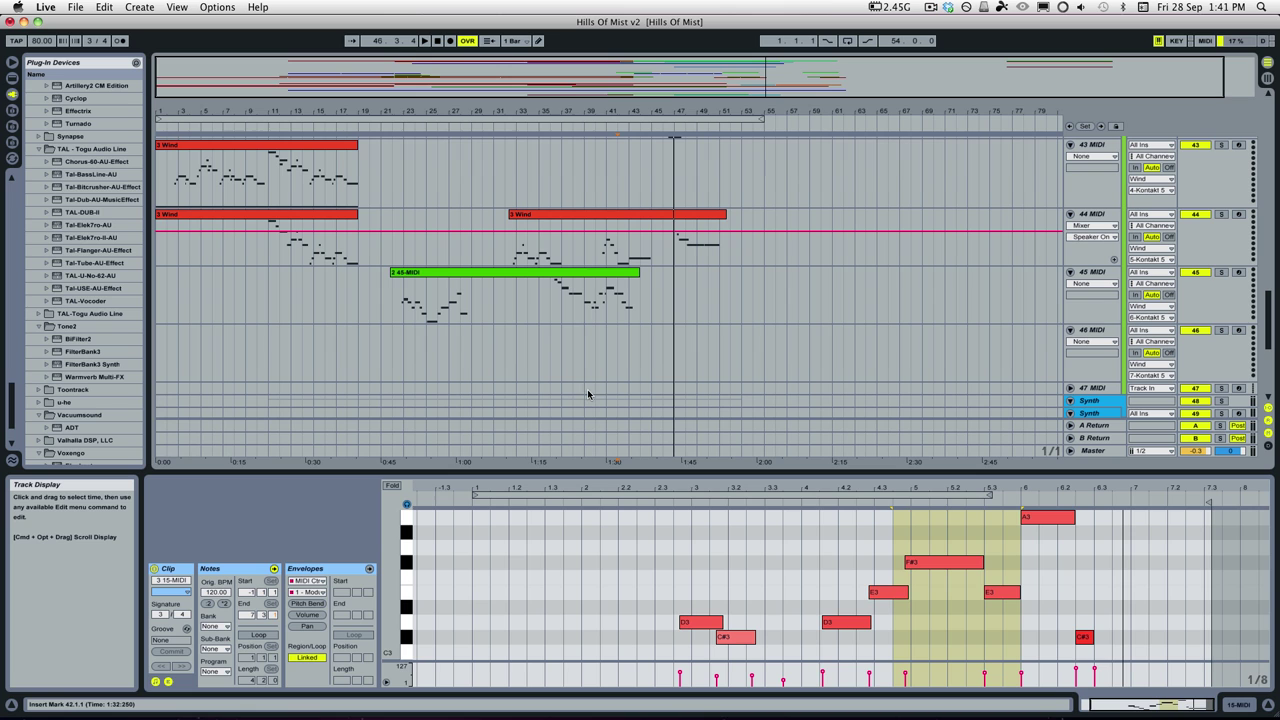
pyautogui.scroll(-5, 705, 290)
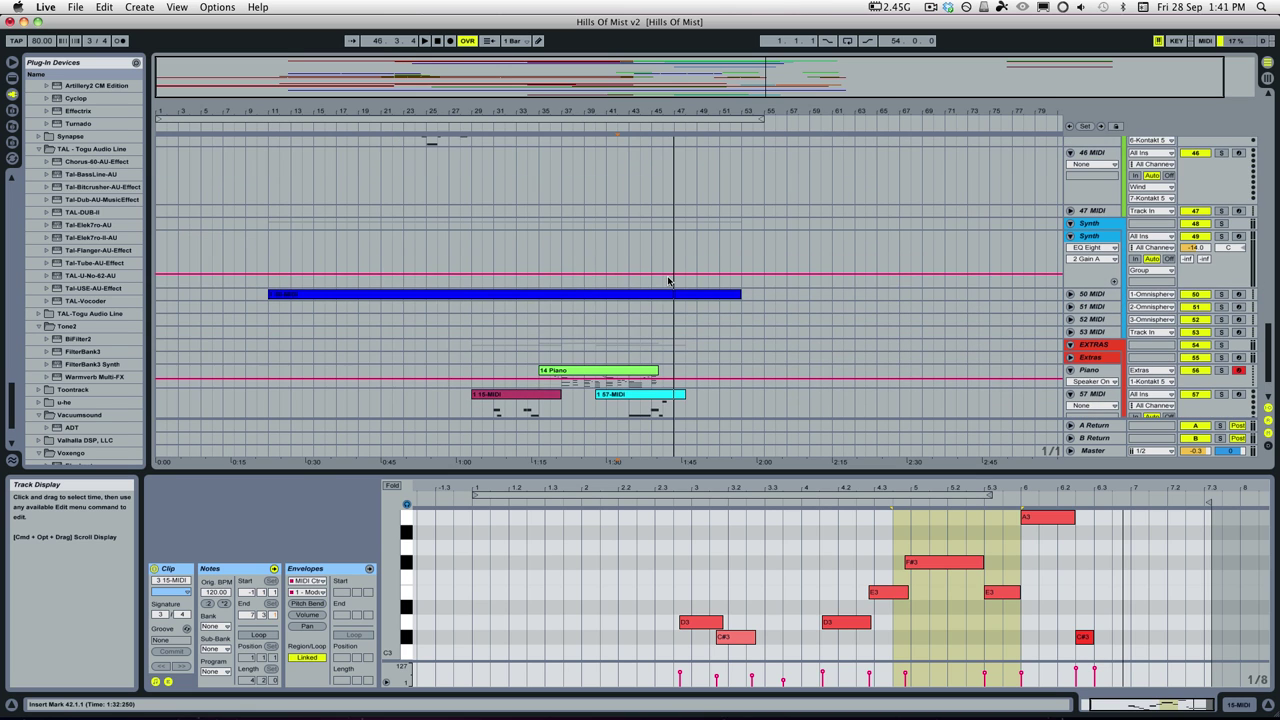
pyautogui.click(616, 340)
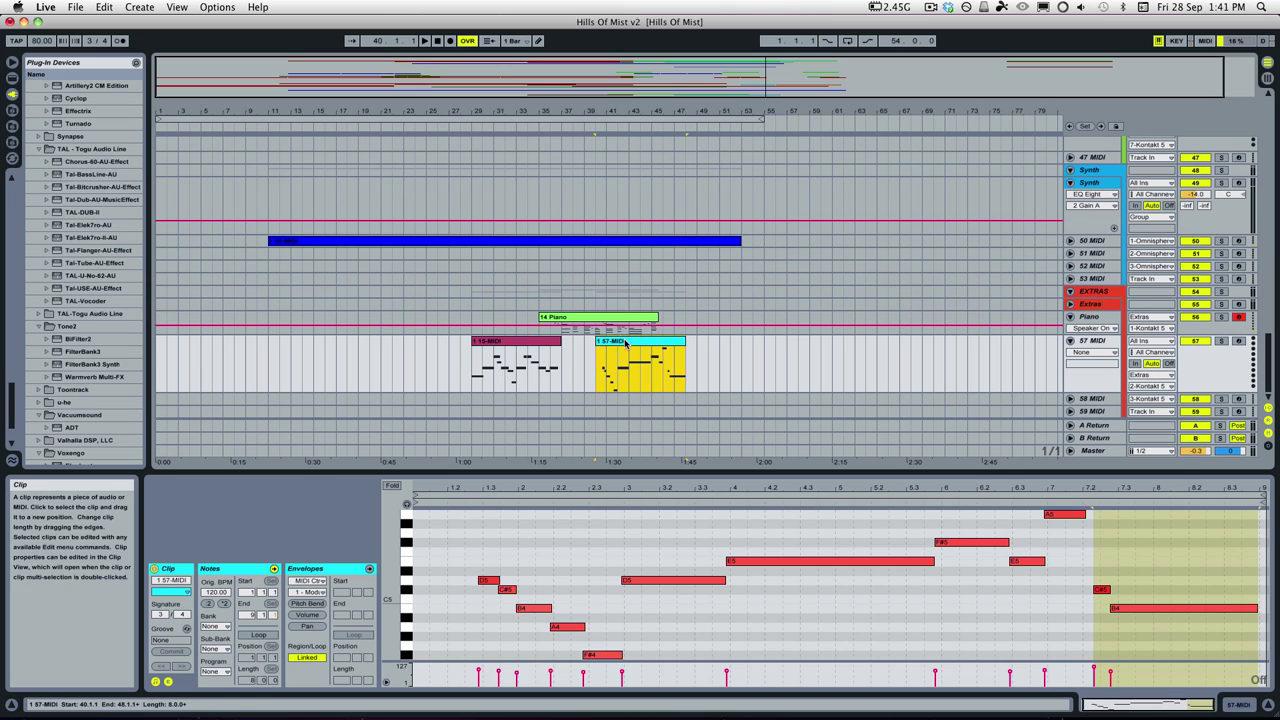
# Solo the 57 MIDI track, play it from bar 40, and unsolo it to compare with the full arrangement.
pyautogui.click(1220, 342)
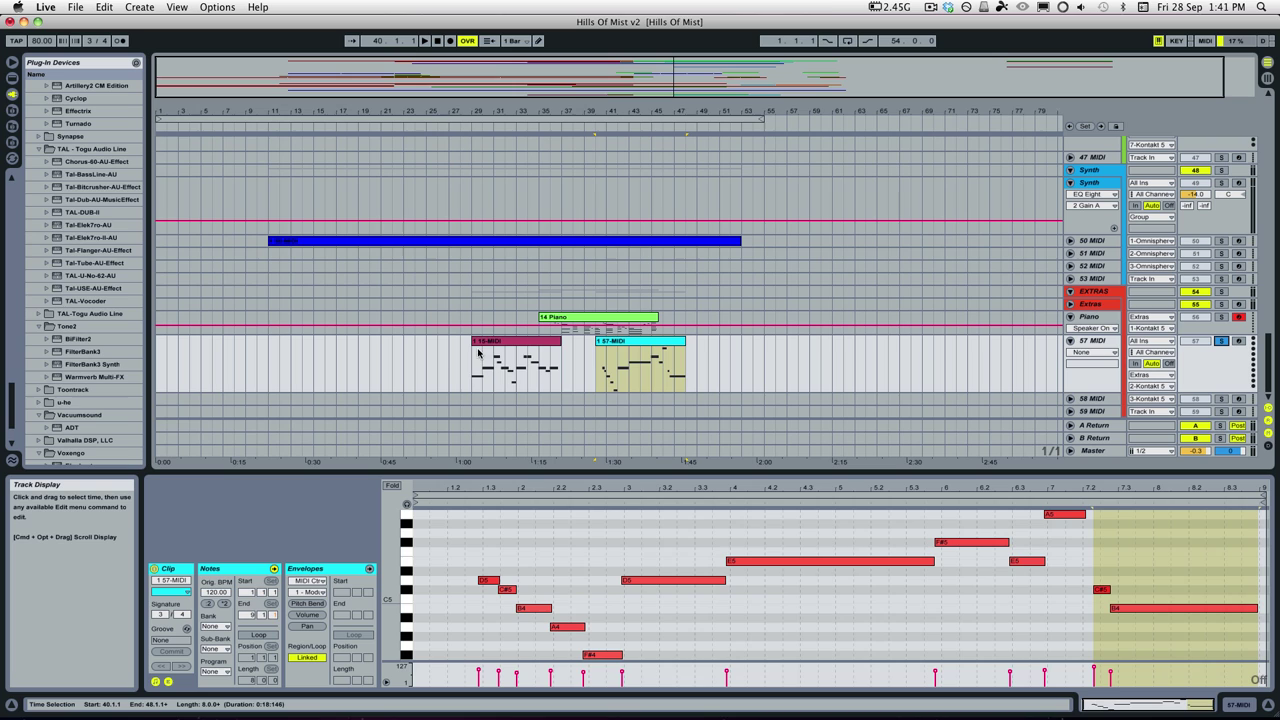
pyautogui.click(594, 379)
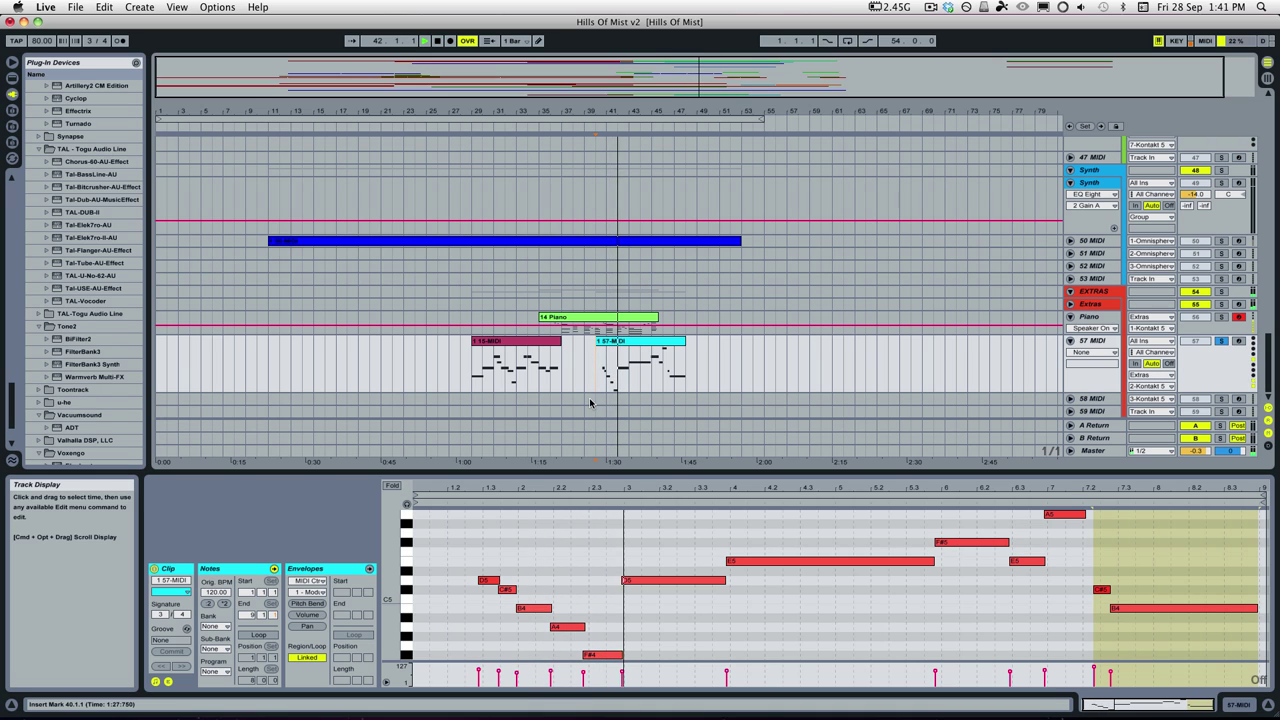
pyautogui.click(1221, 341)
pyautogui.press('space')
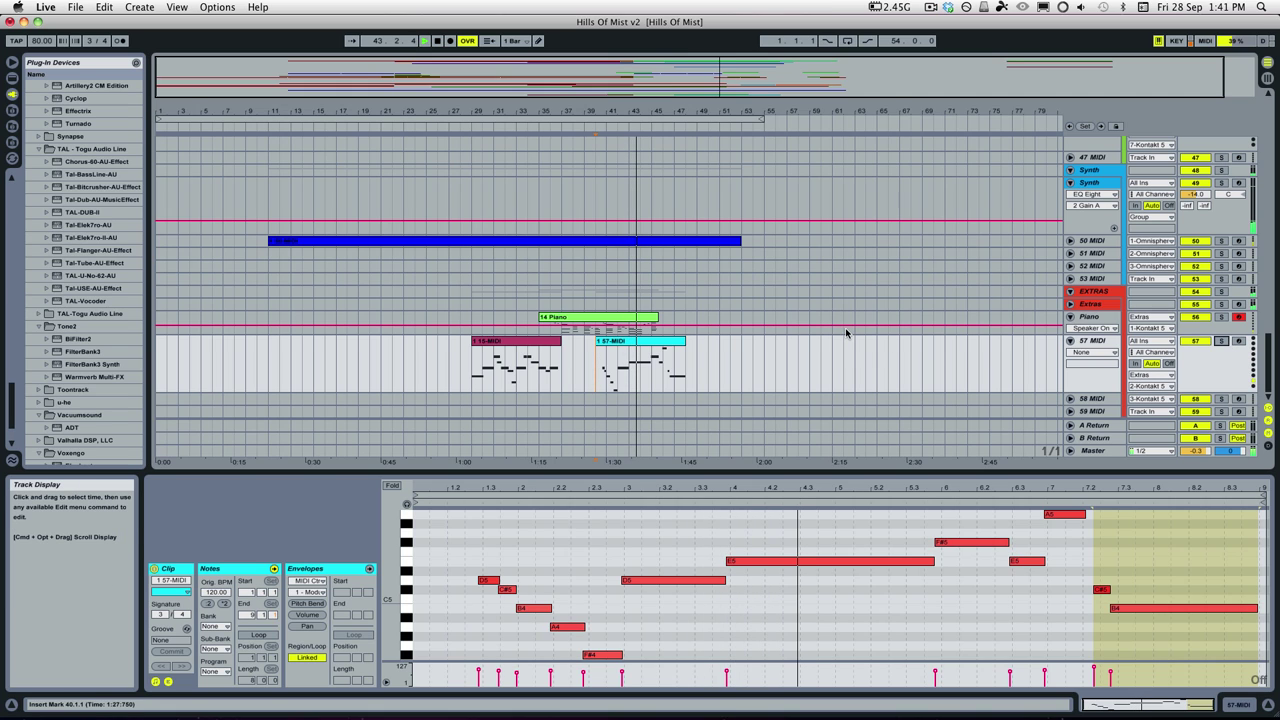
# Open the 2 45-MIDI clip and look at the quantization settings for its B3 note at 20.3.4 without applying them.
pyautogui.scroll(1, 845, 333)
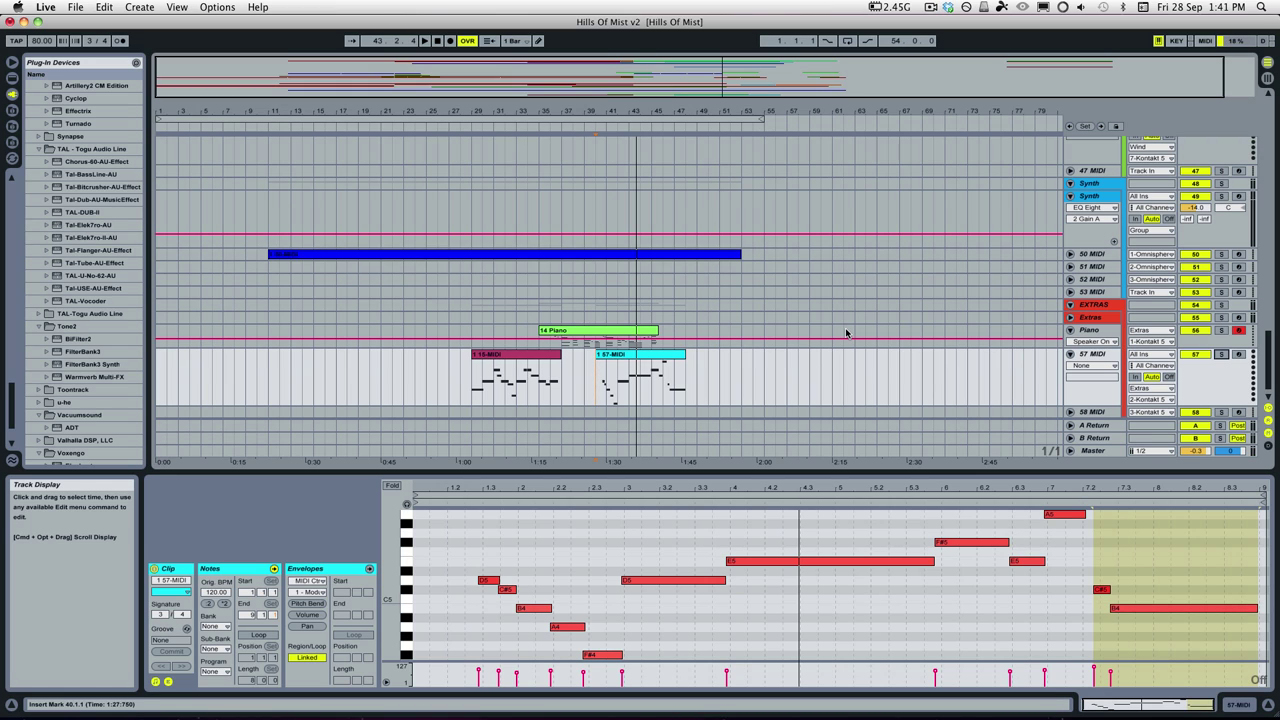
pyautogui.scroll(8, 845, 333)
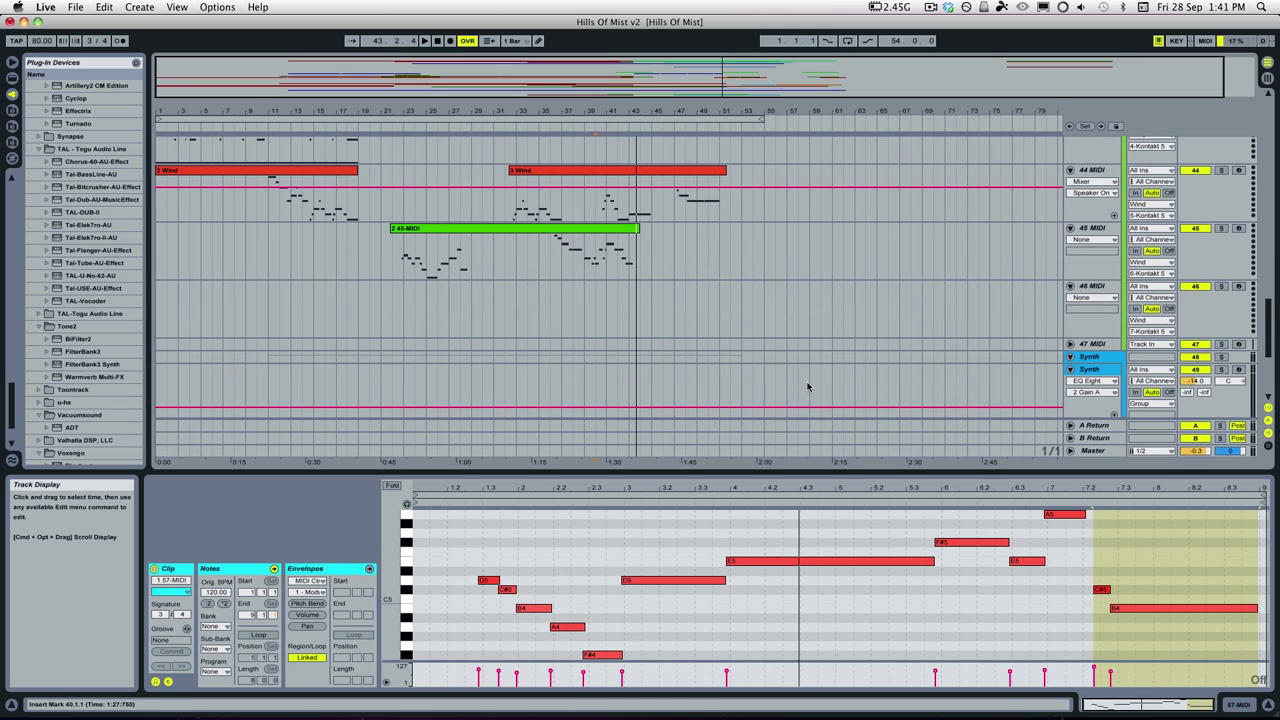
pyautogui.click(630, 250)
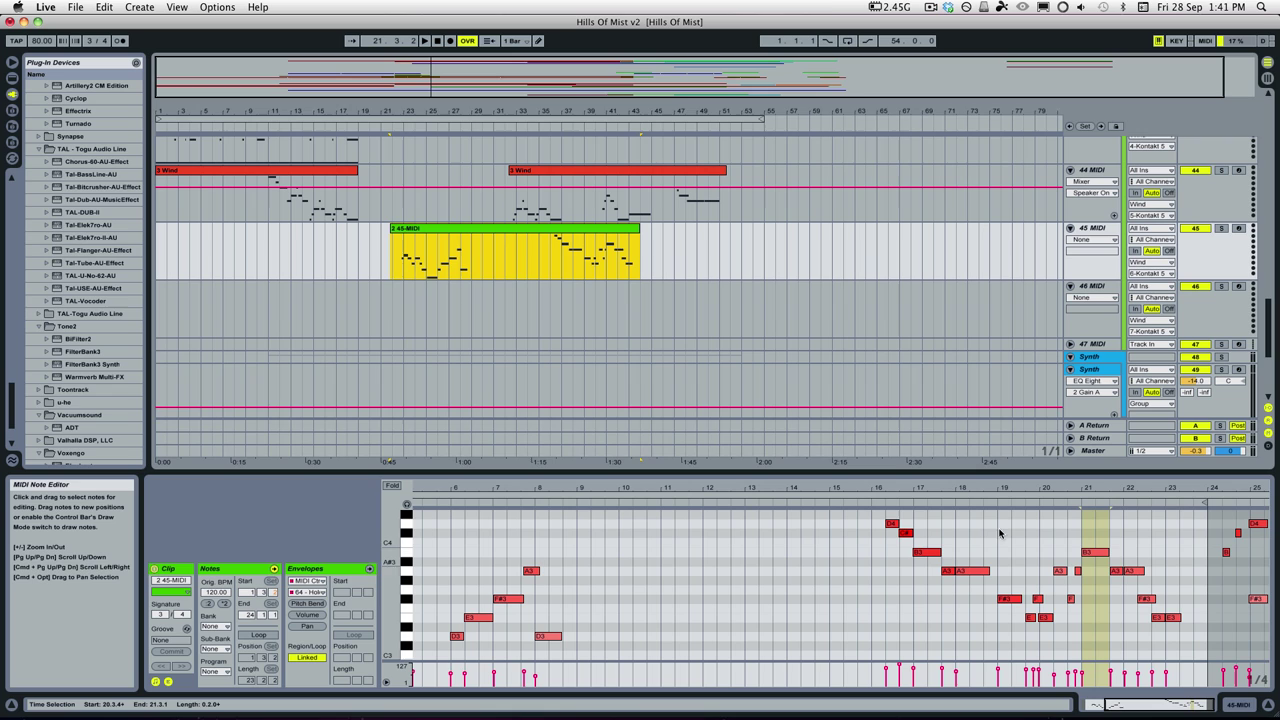
pyautogui.click(1087, 632)
pyautogui.press('super+shift+u')
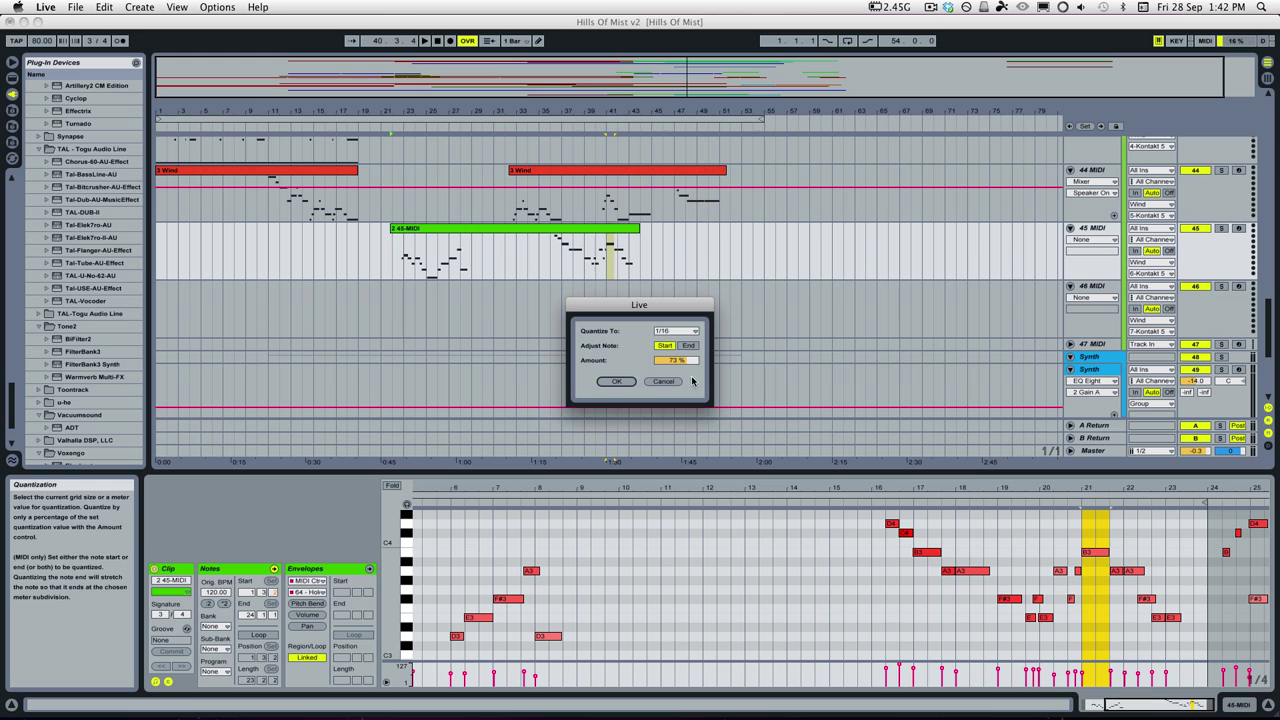
pyautogui.click(660, 381)
# Turn off the 2 45-MIDI clip's grid and shift its D4 note to start slightly before 16.2, at about 16.1.4.
pyautogui.moveTo(857, 512); pyautogui.dragTo(886, 512)
pyautogui.rightClick(888, 512)
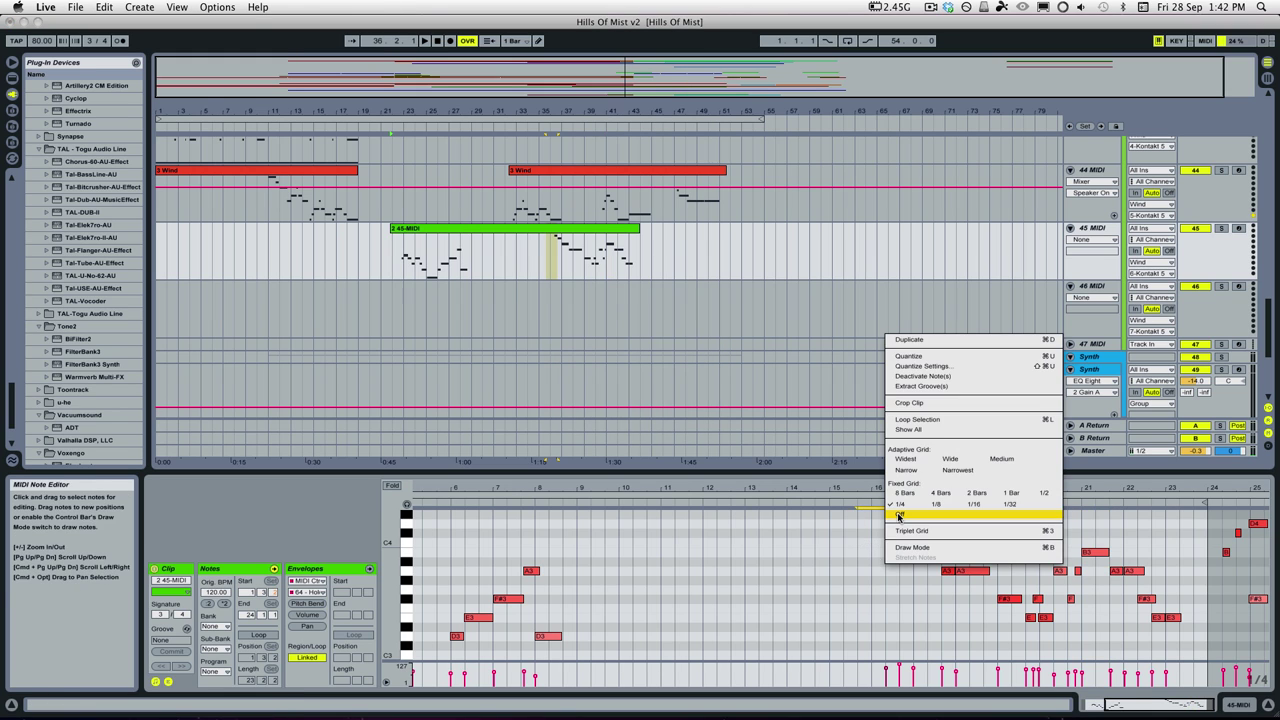
pyautogui.click(899, 516)
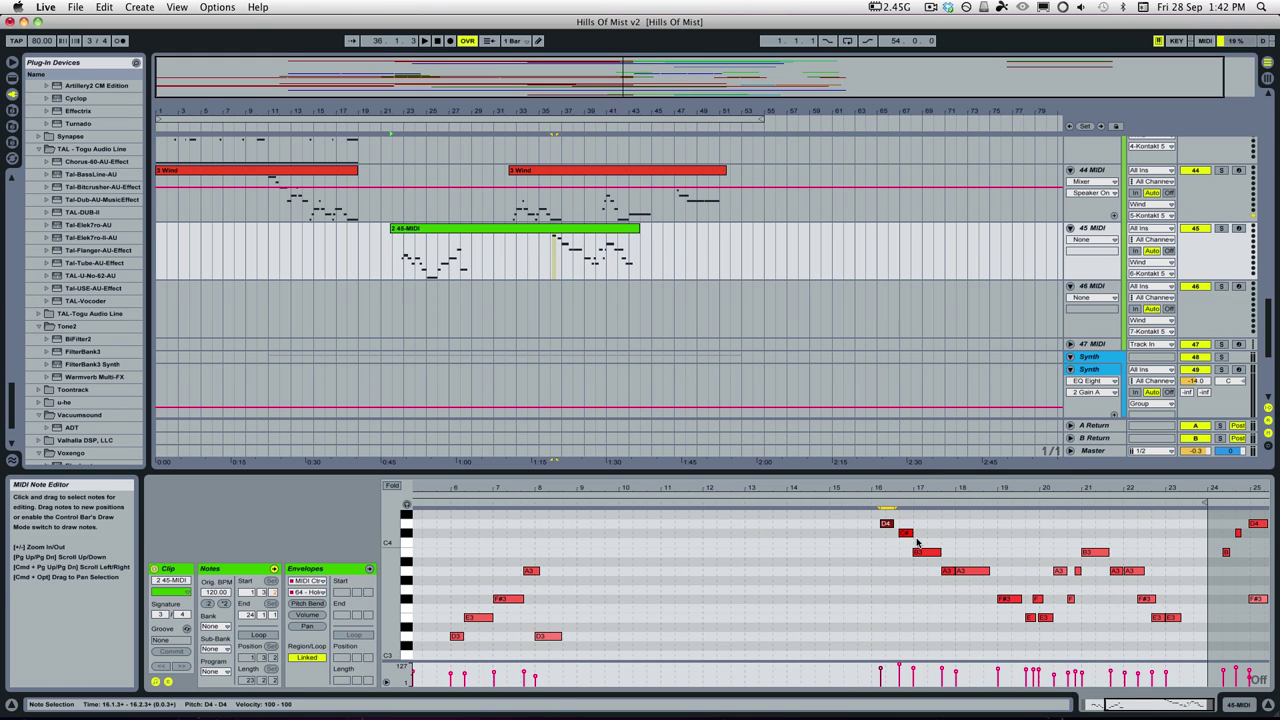
pyautogui.click(888, 512)
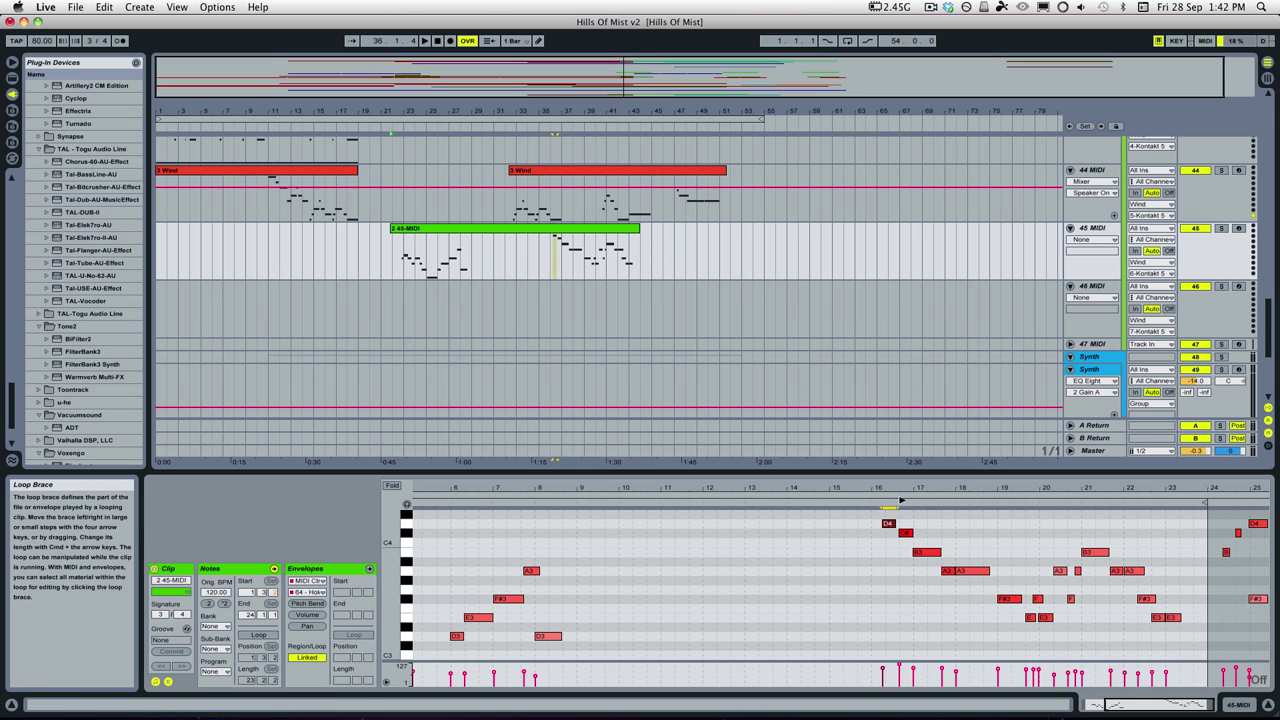
pyautogui.click(888, 523)
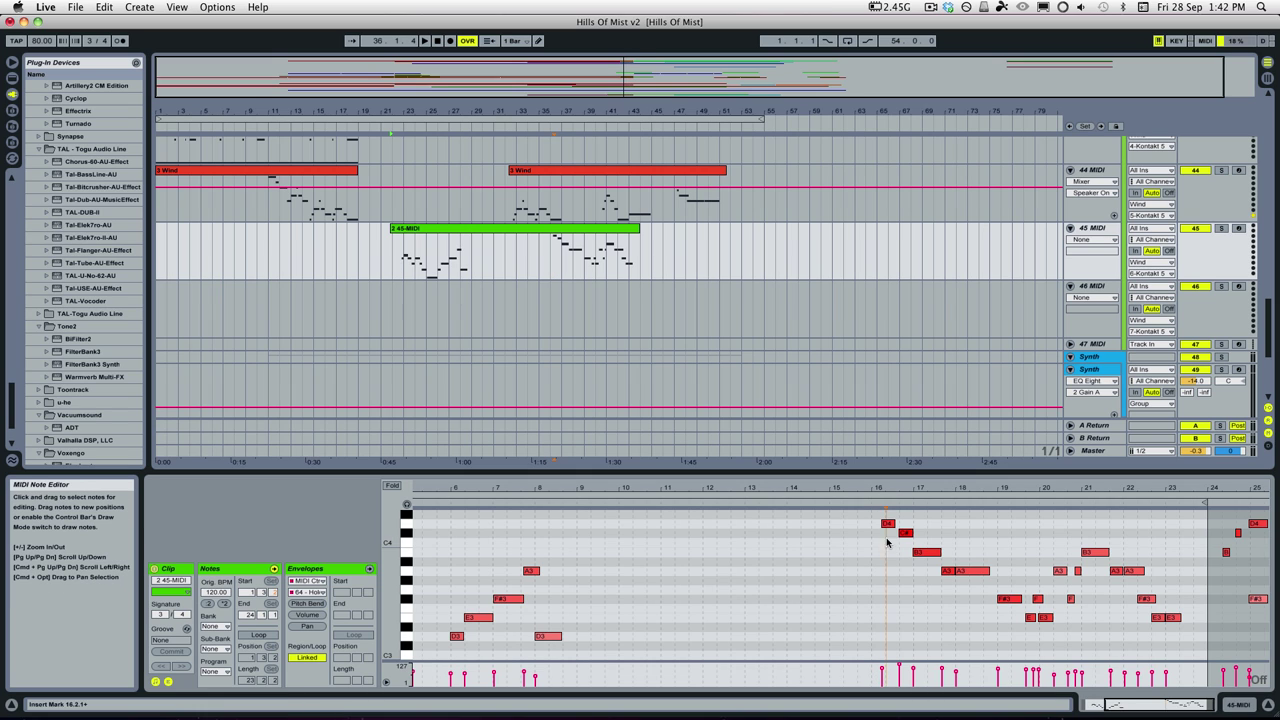
pyautogui.moveTo(889, 523); pyautogui.dragTo(900, 521)
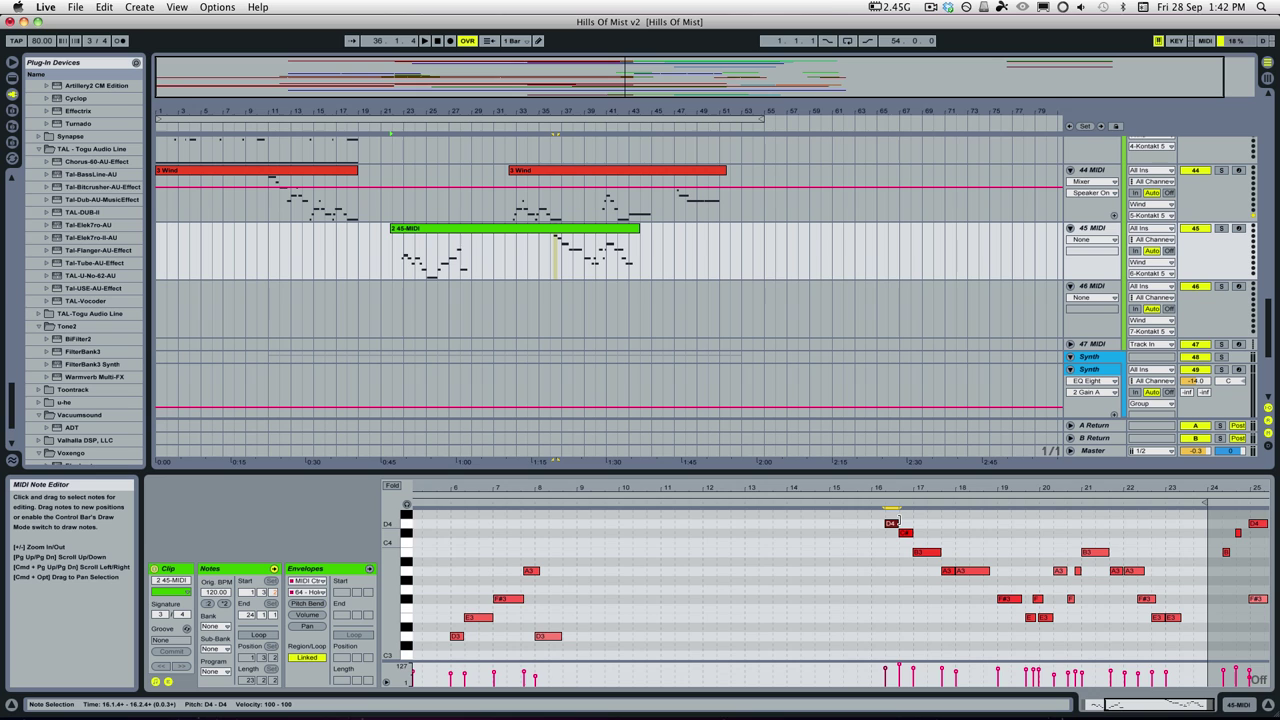
# Examine the start of the D4 note against beat 16.2 up close, and return to the whole clip.
pyautogui.scroll(2, 925, 544)
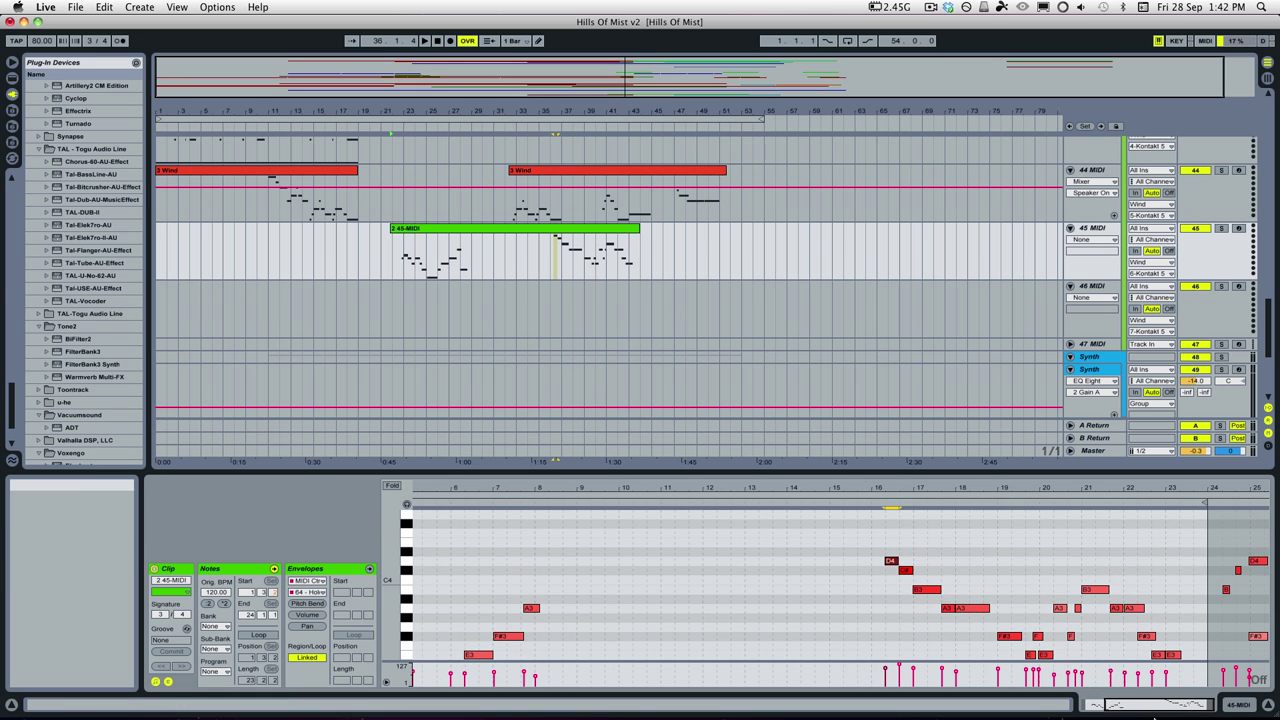
pyautogui.moveTo(1150, 706); pyautogui.dragTo(1148, 713)
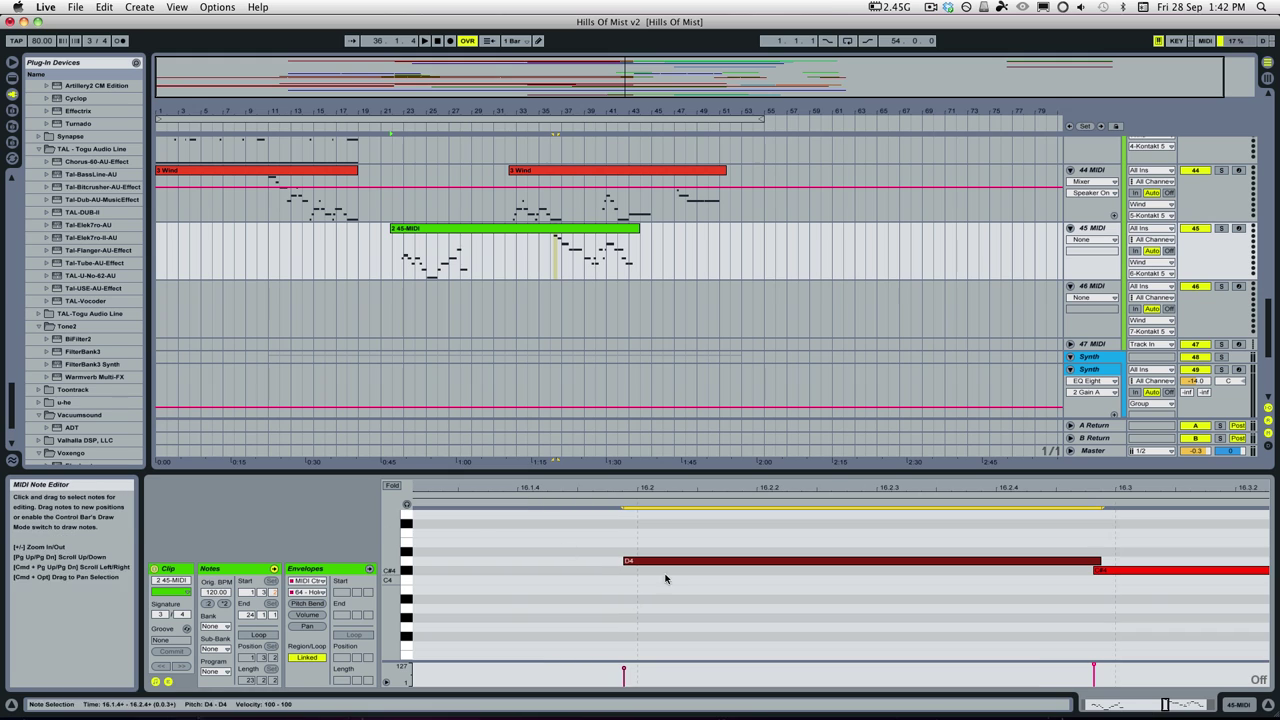
pyautogui.doubleClick(1150, 703)
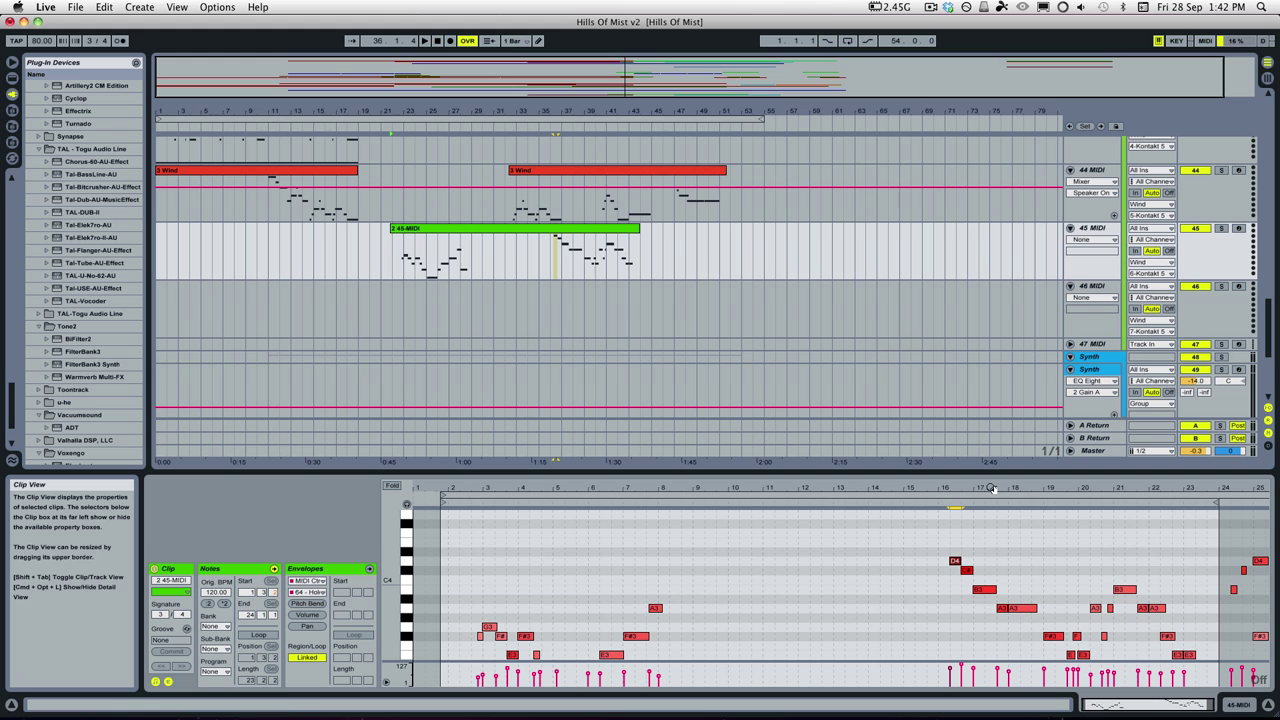
# Return to the Strings tracks and set the playback start to bar 39 on the 8 MIDI track.
pyautogui.scroll(20, 806, 323)
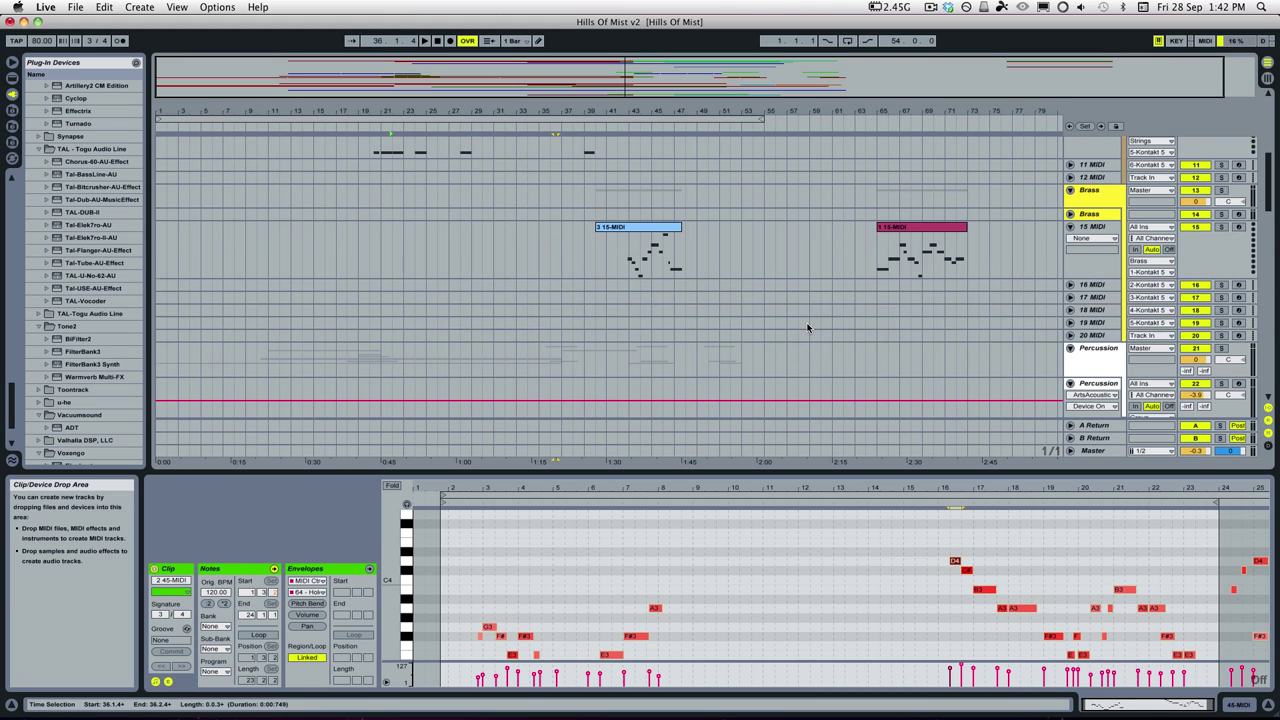
pyautogui.scroll(-5, 767, 288)
pyautogui.scroll(3, 763, 289)
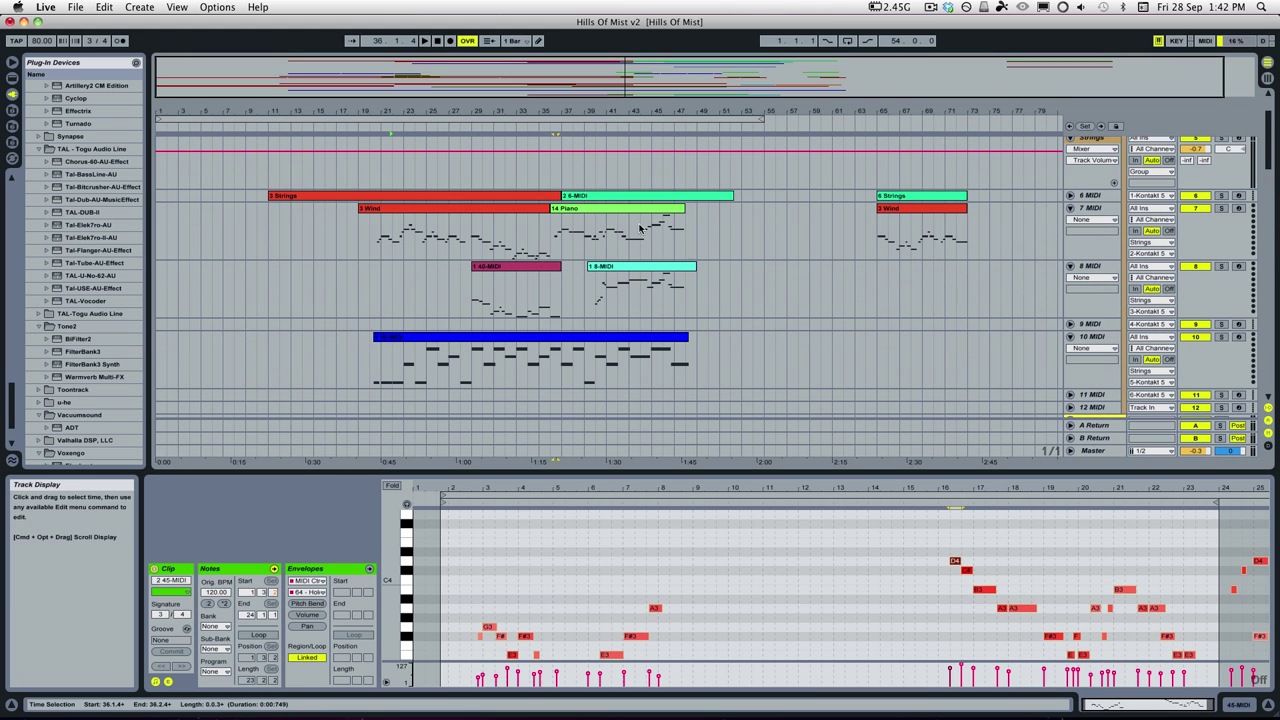
pyautogui.click(590, 289)
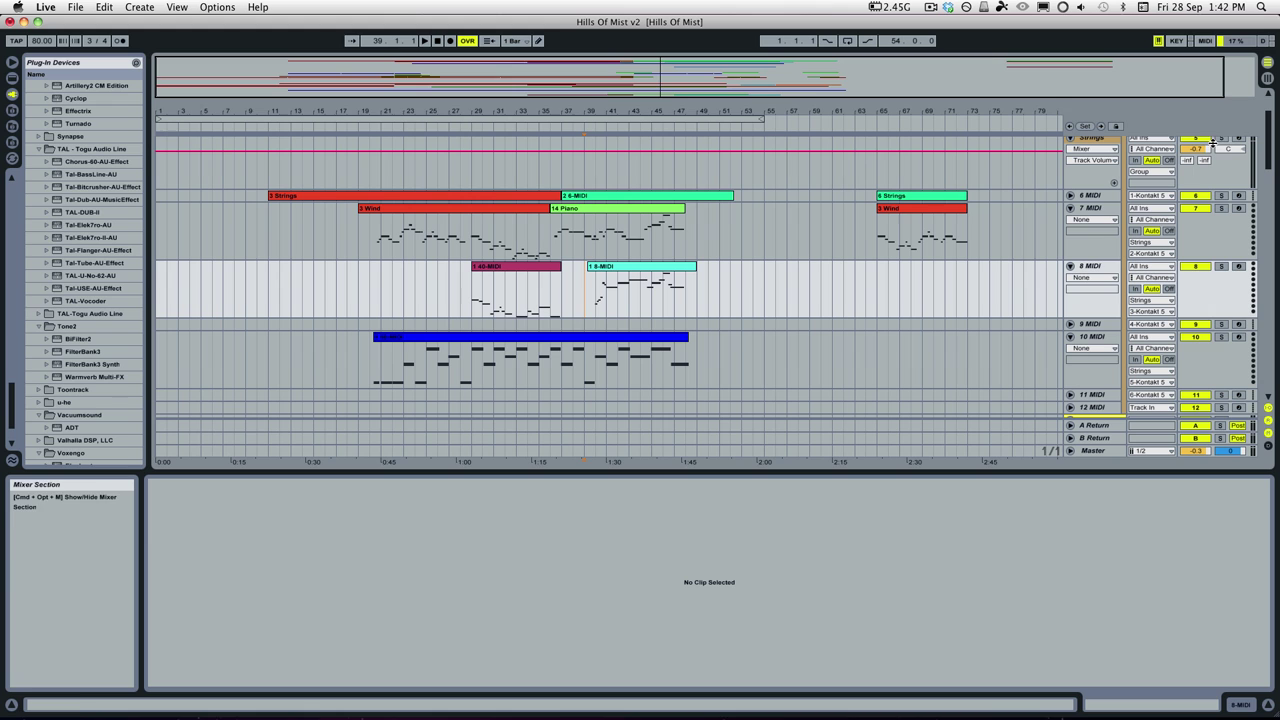
# Play the soloed strings from bar 39, and add the Brass solo to hear the 15 MIDI part from bar 42.
pyautogui.scroll(-5, 861, 286)
pyautogui.press('space')
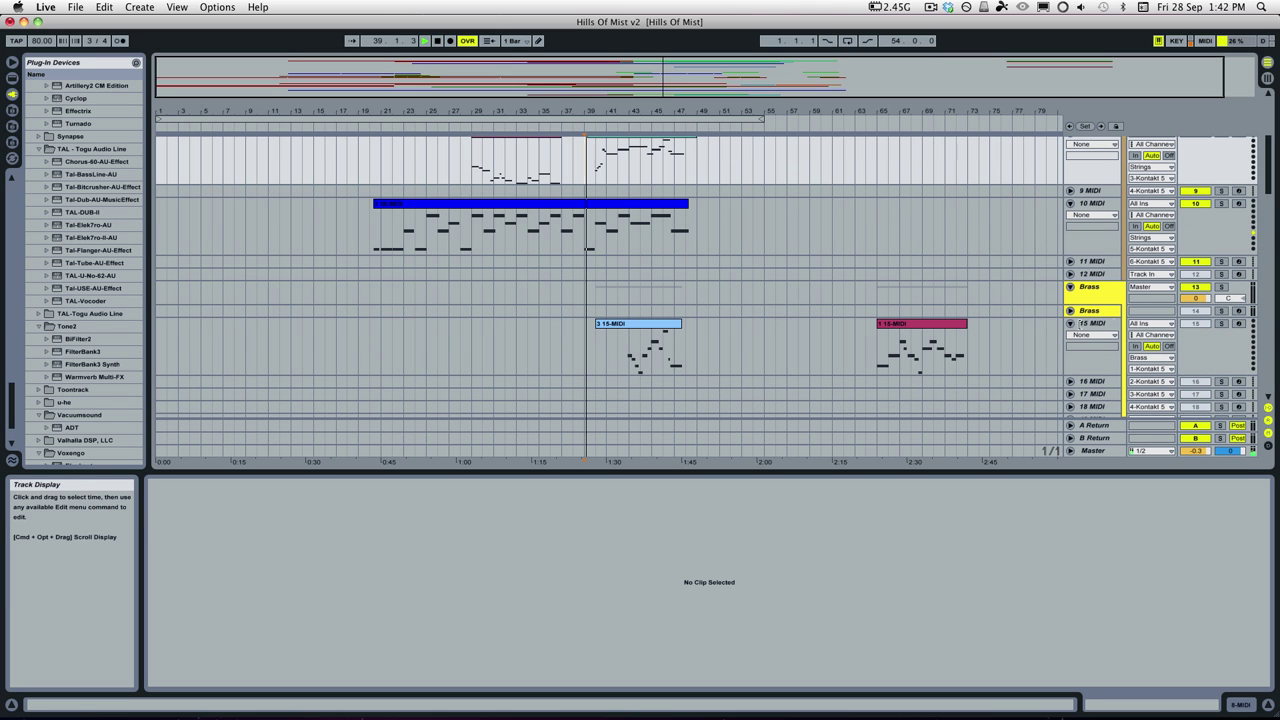
pyautogui.press('space')
pyautogui.click(616, 362)
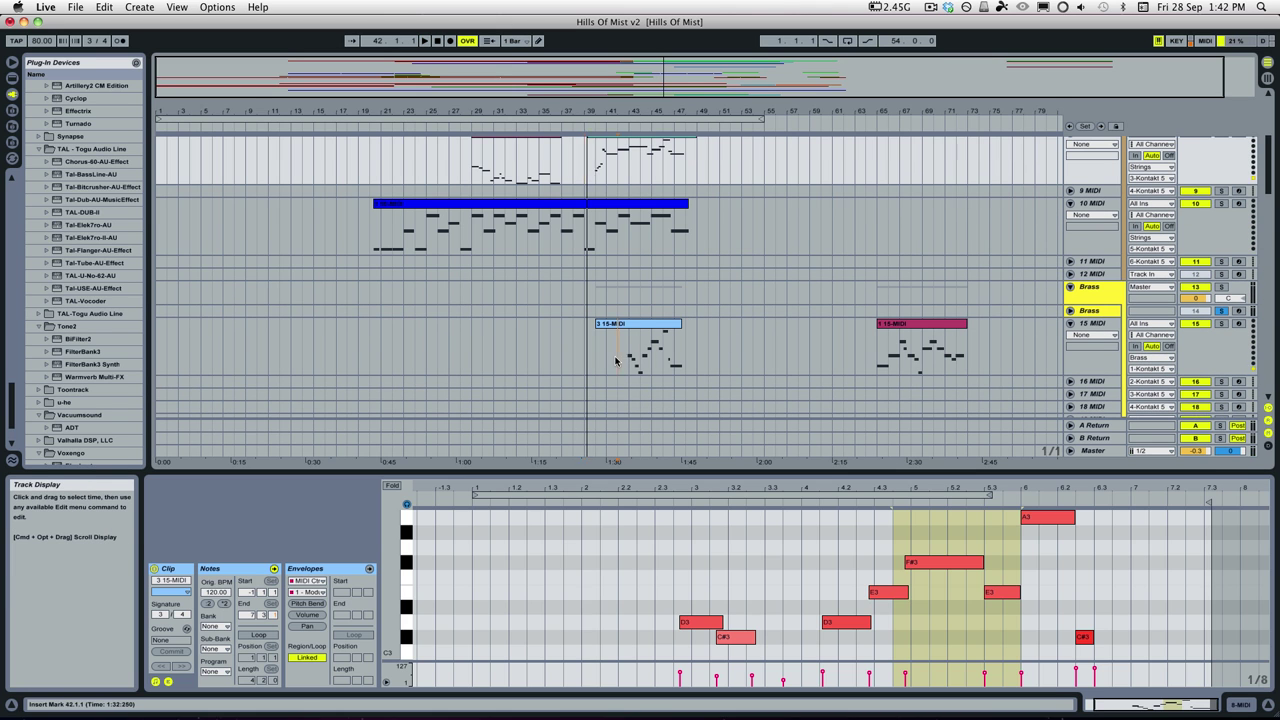
pyautogui.press('space')
pyautogui.scroll(2, 740, 302)
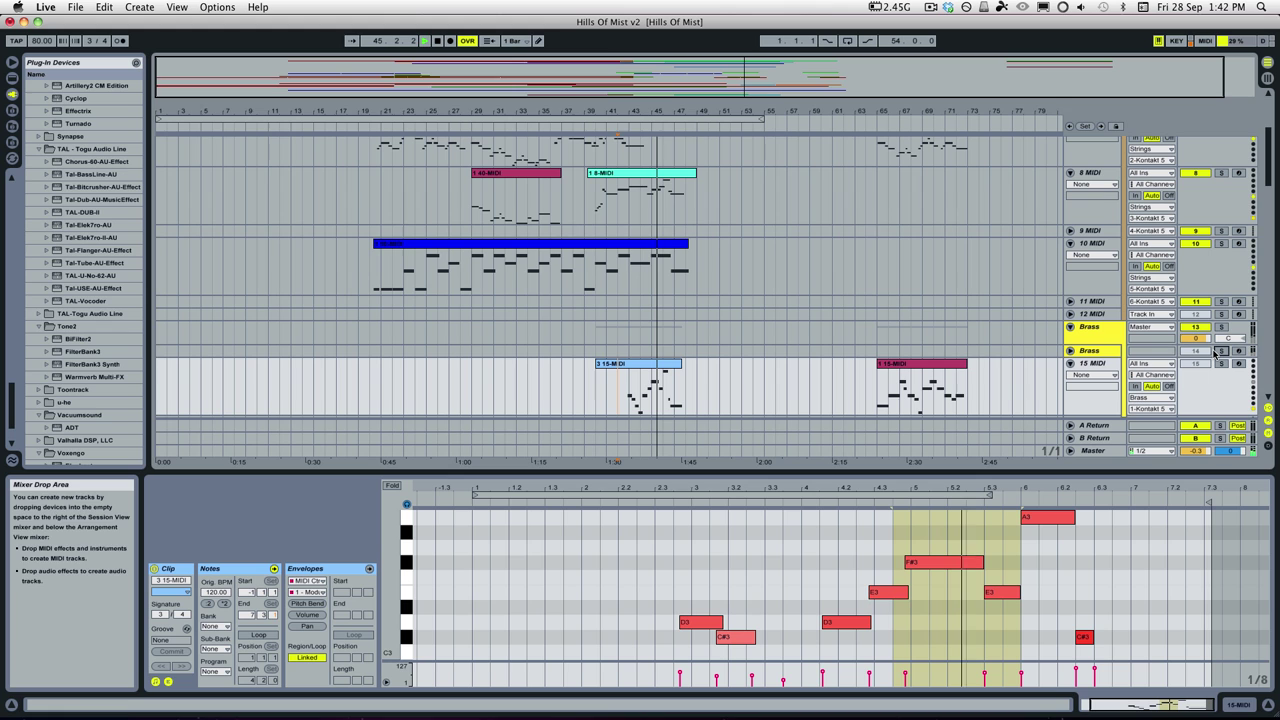
# Go back to the Strings tracks and set the playback start to bar 44 on the 8 MIDI track.
pyautogui.scroll(-10, 815, 253)
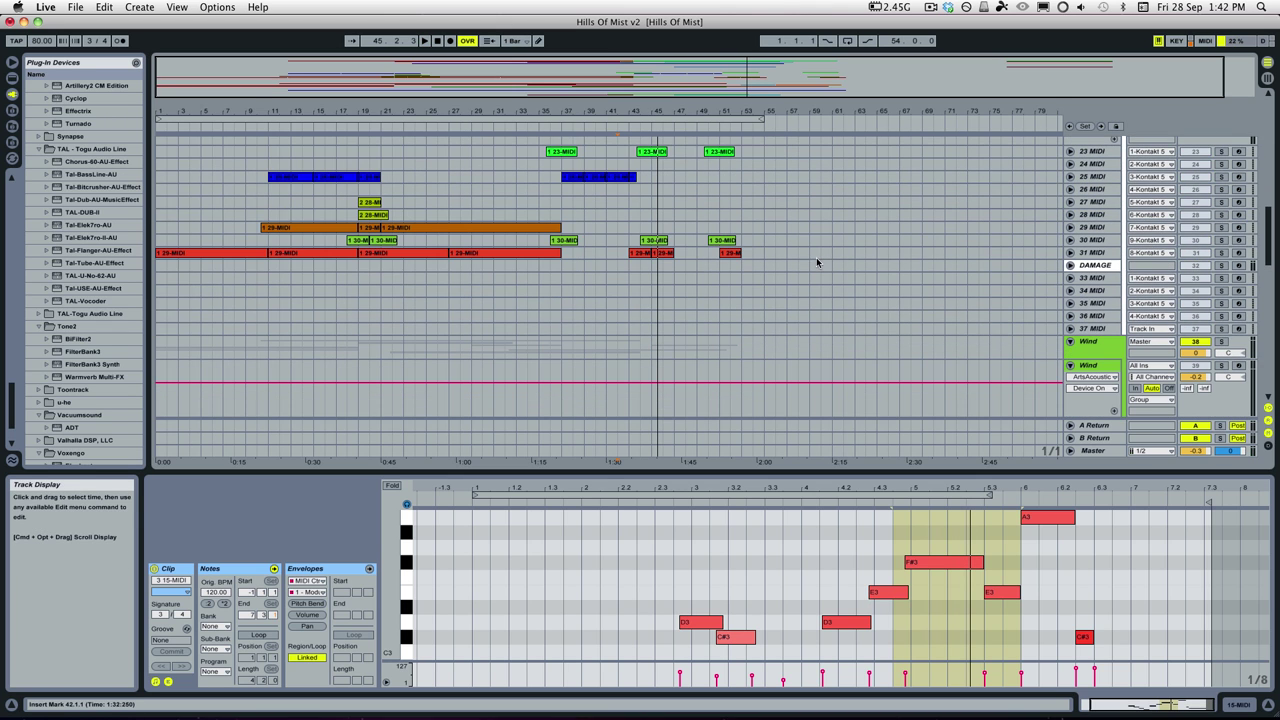
pyautogui.scroll(3, 787, 258)
pyautogui.scroll(5, 787, 258)
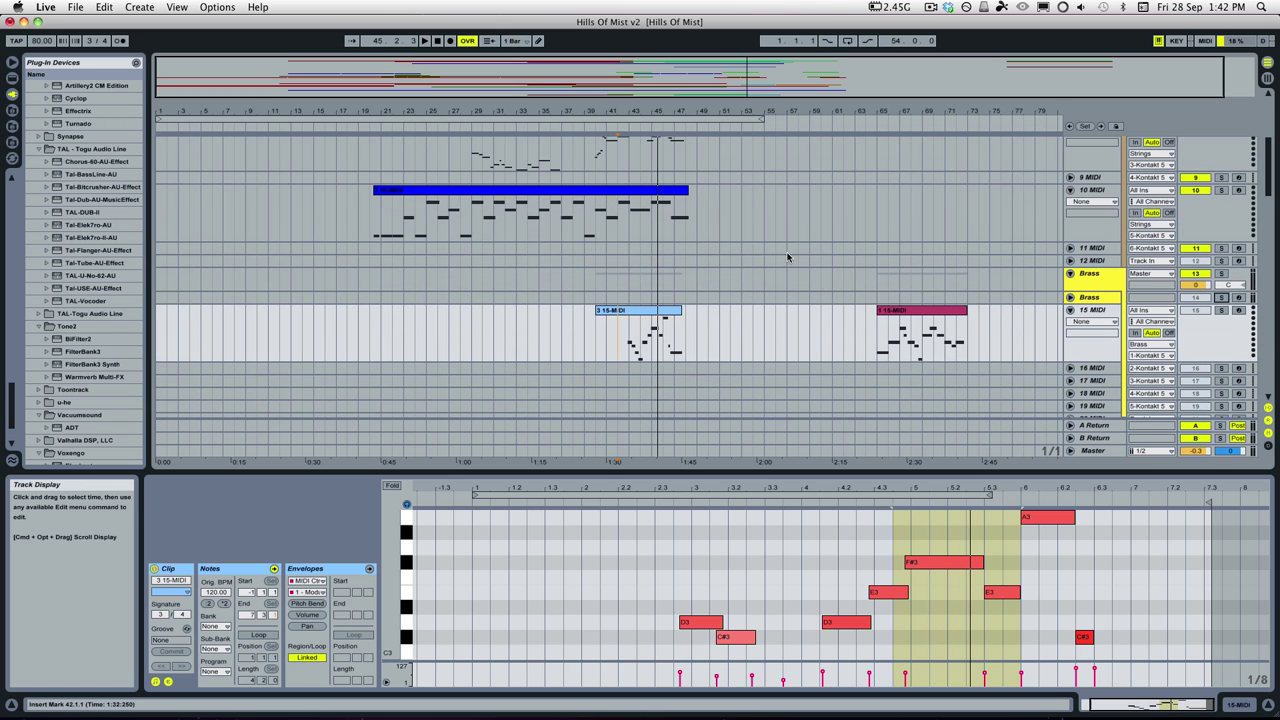
pyautogui.scroll(4, 787, 258)
pyautogui.scroll(-2, 785, 252)
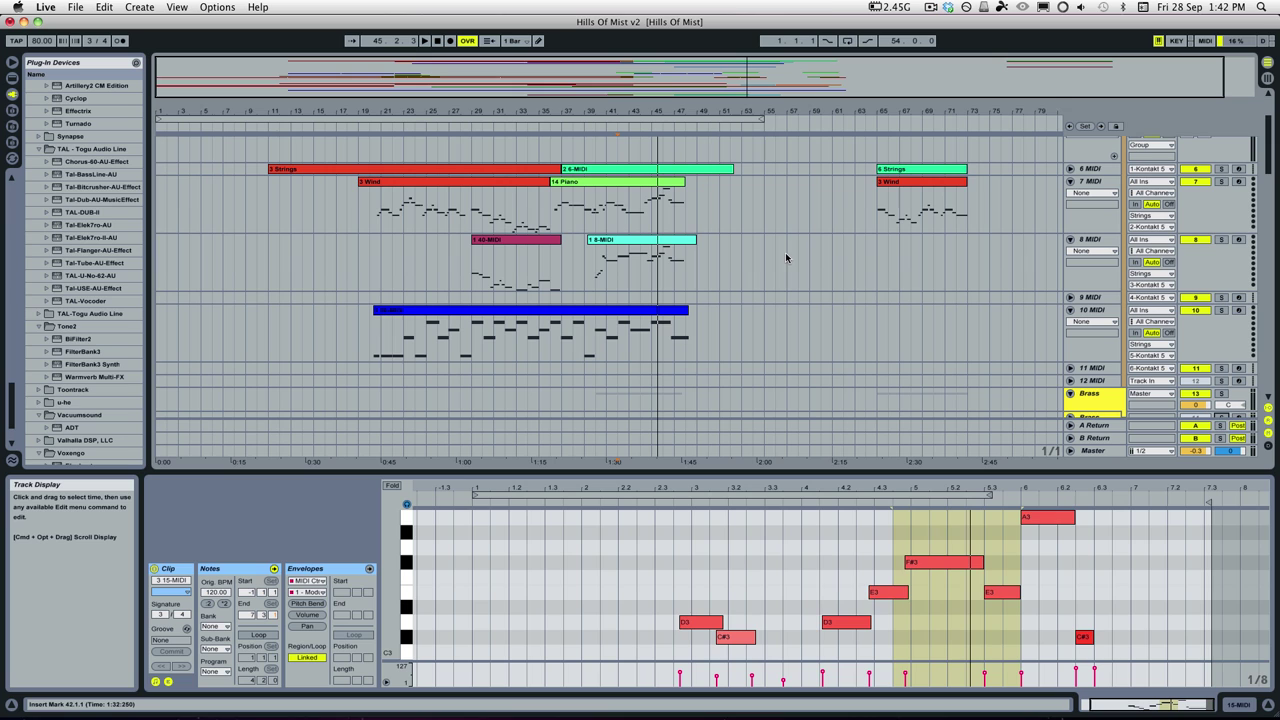
pyautogui.click(648, 289)
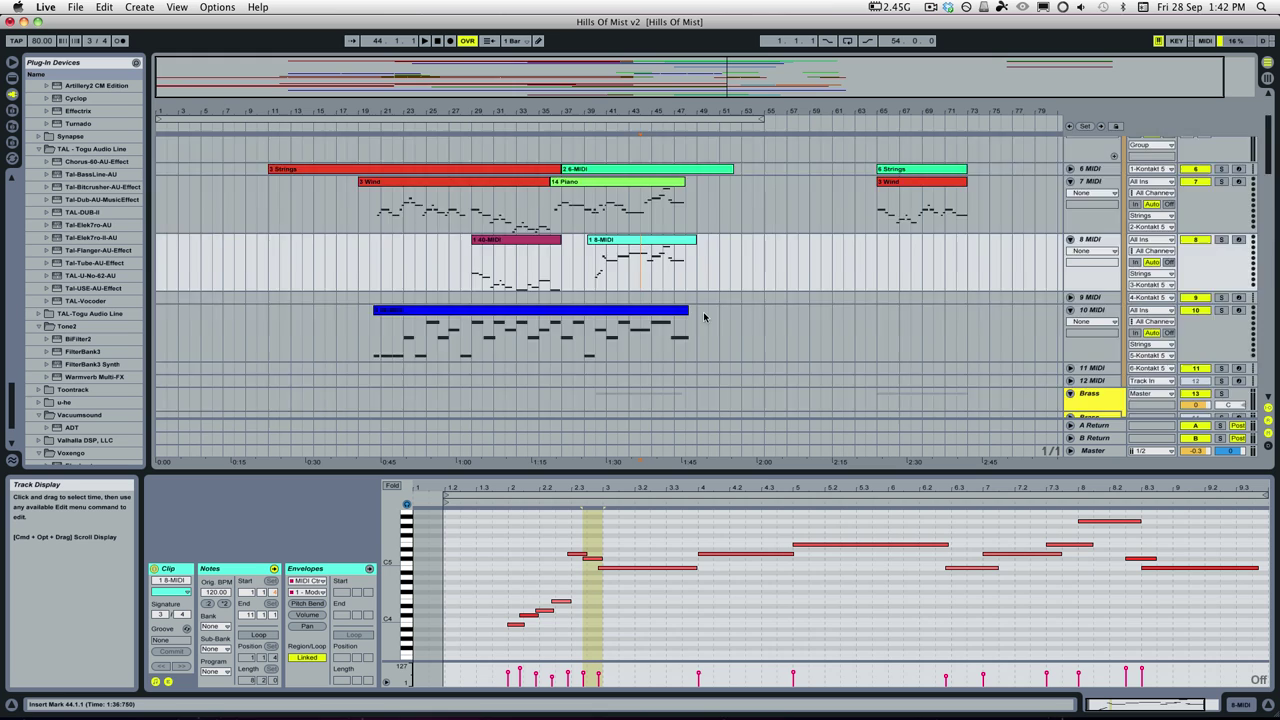
# Examine how the Brass, Percussion and Wind clips line up beneath the strings around bar 44.
pyautogui.scroll(-8, 703, 287)
pyautogui.scroll(6, 703, 287)
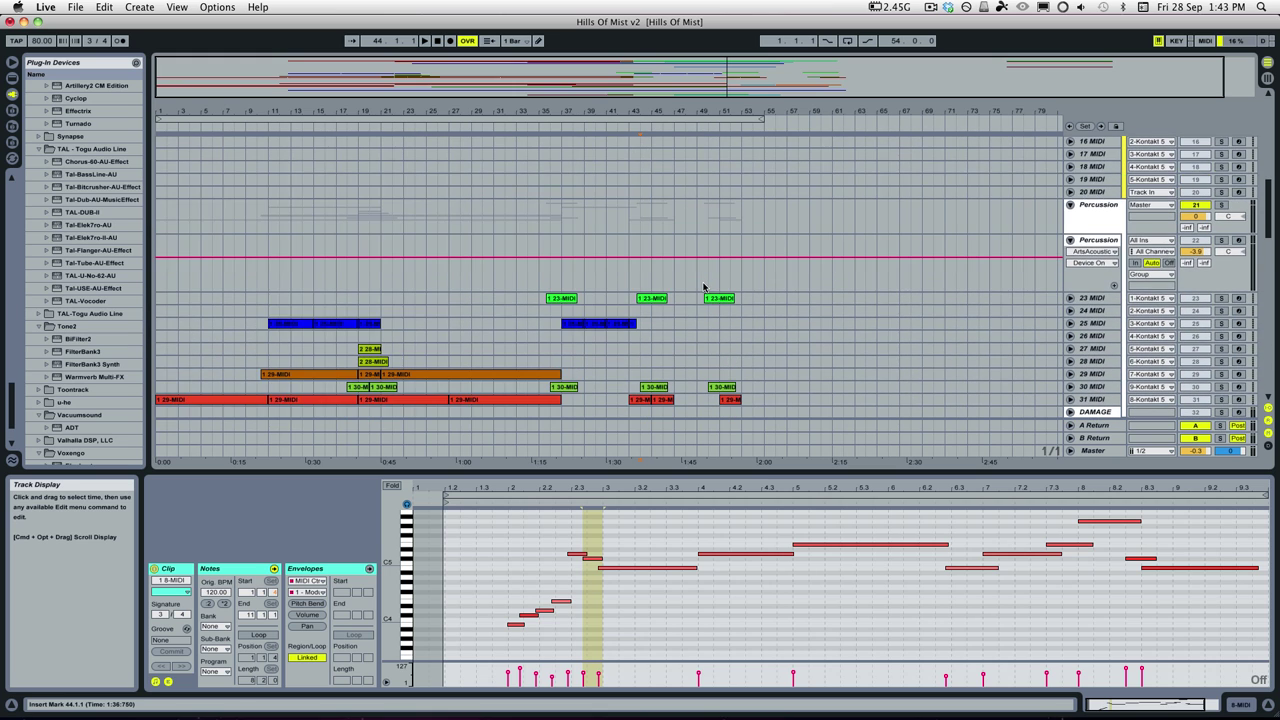
pyautogui.scroll(1, 703, 287)
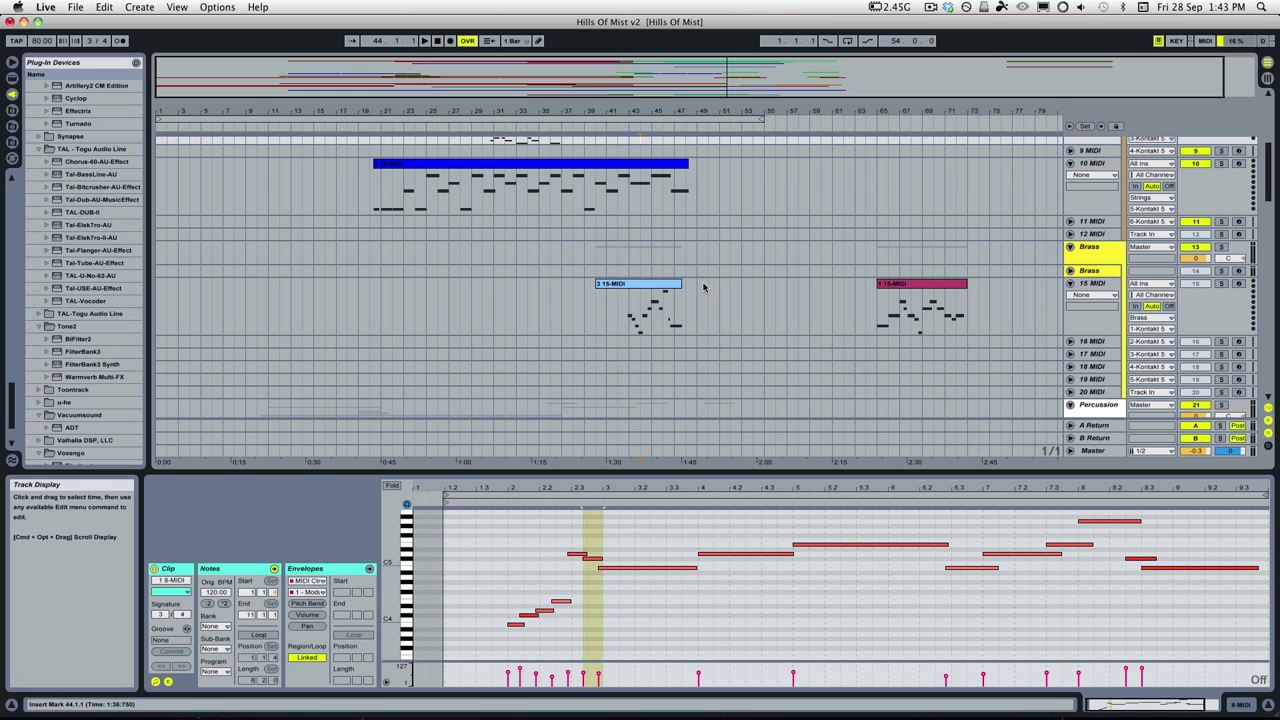
pyautogui.scroll(-5, 703, 287)
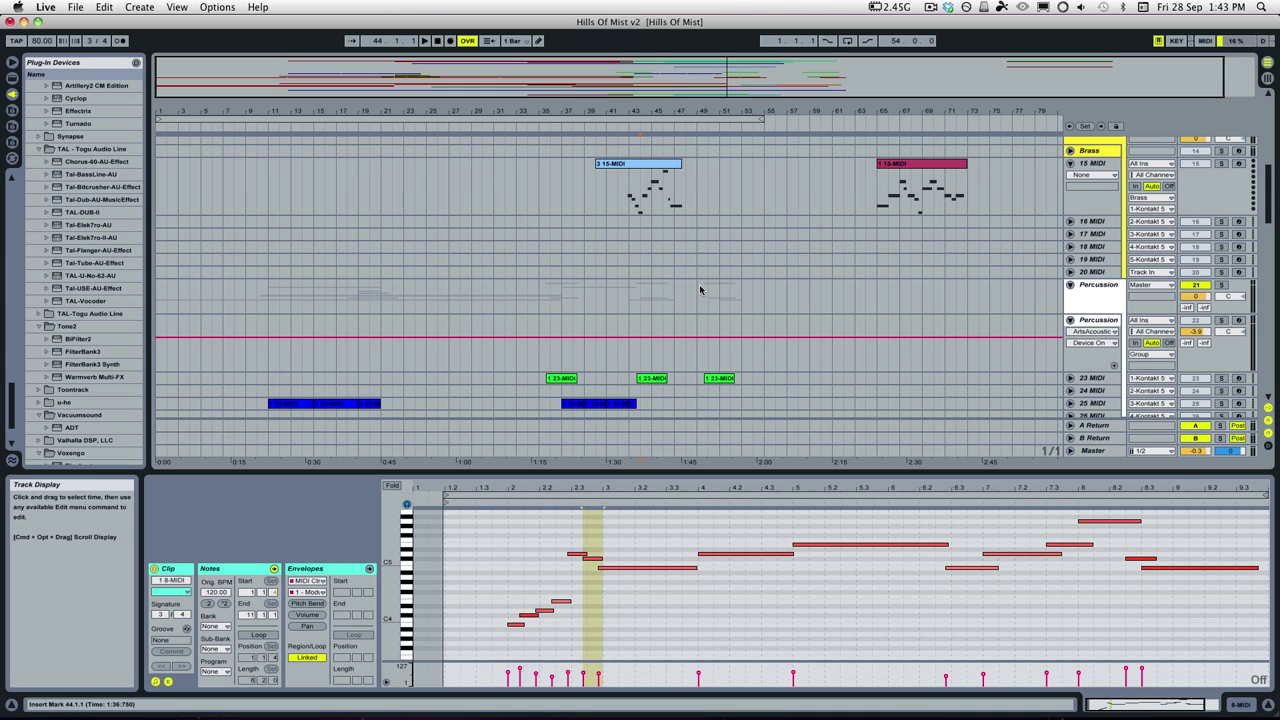
pyautogui.scroll(-4, 700, 290)
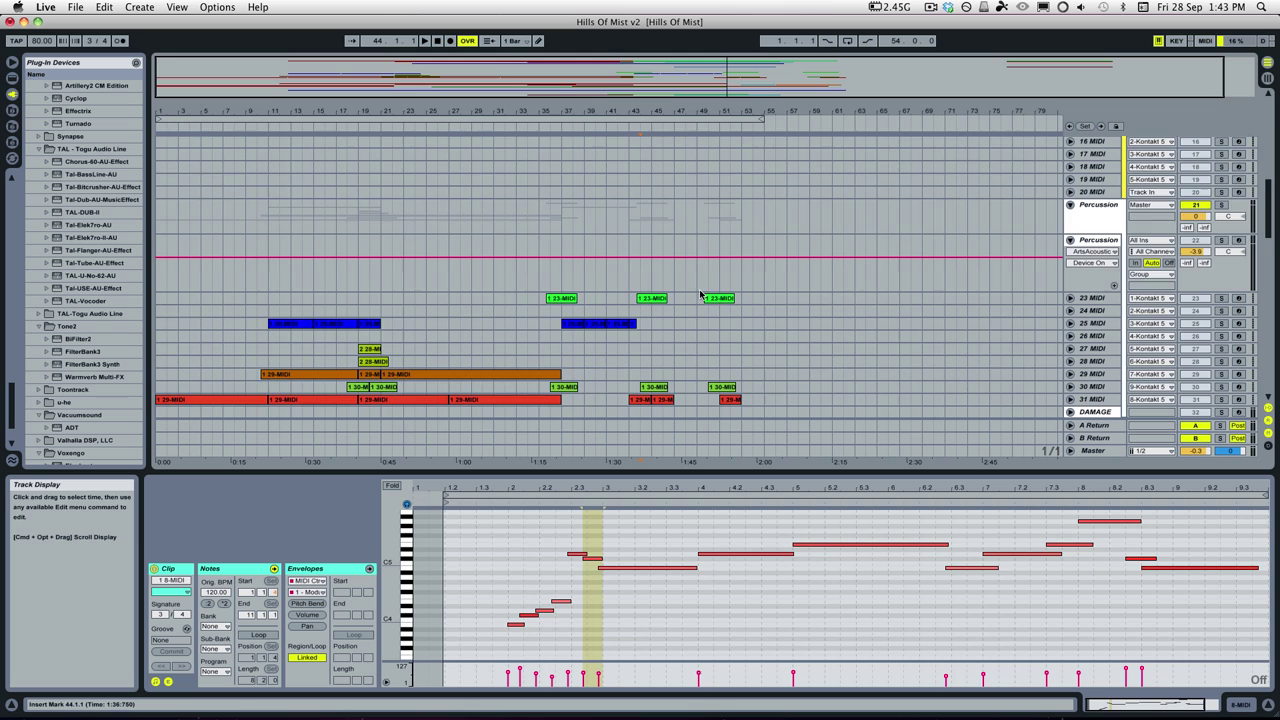
pyautogui.scroll(-8, 700, 296)
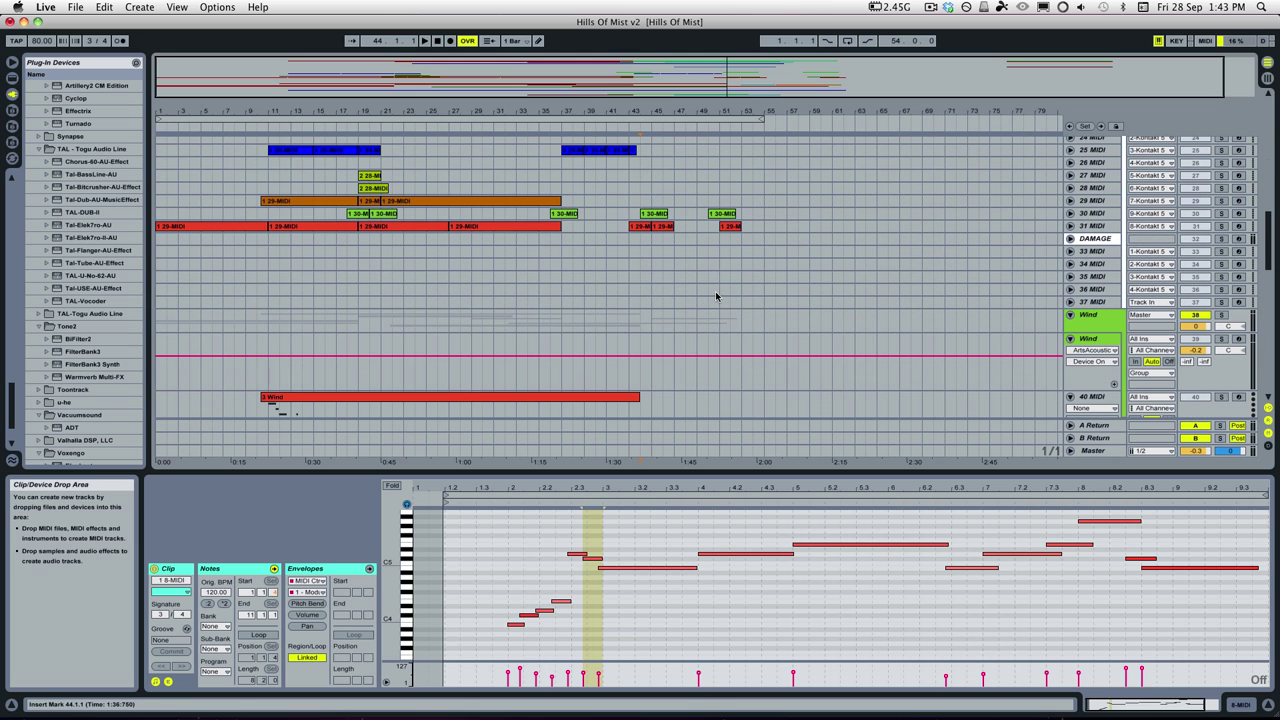
pyautogui.scroll(10, 715, 296)
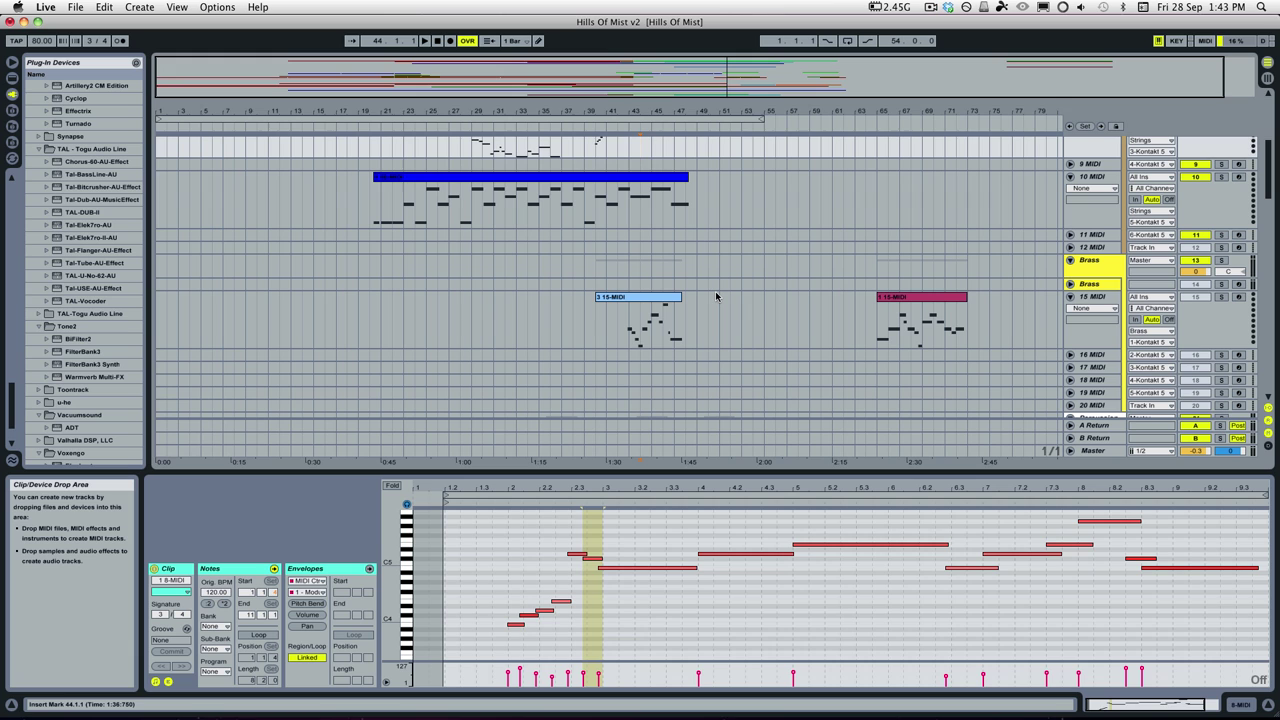
pyautogui.scroll(2, 716, 296)
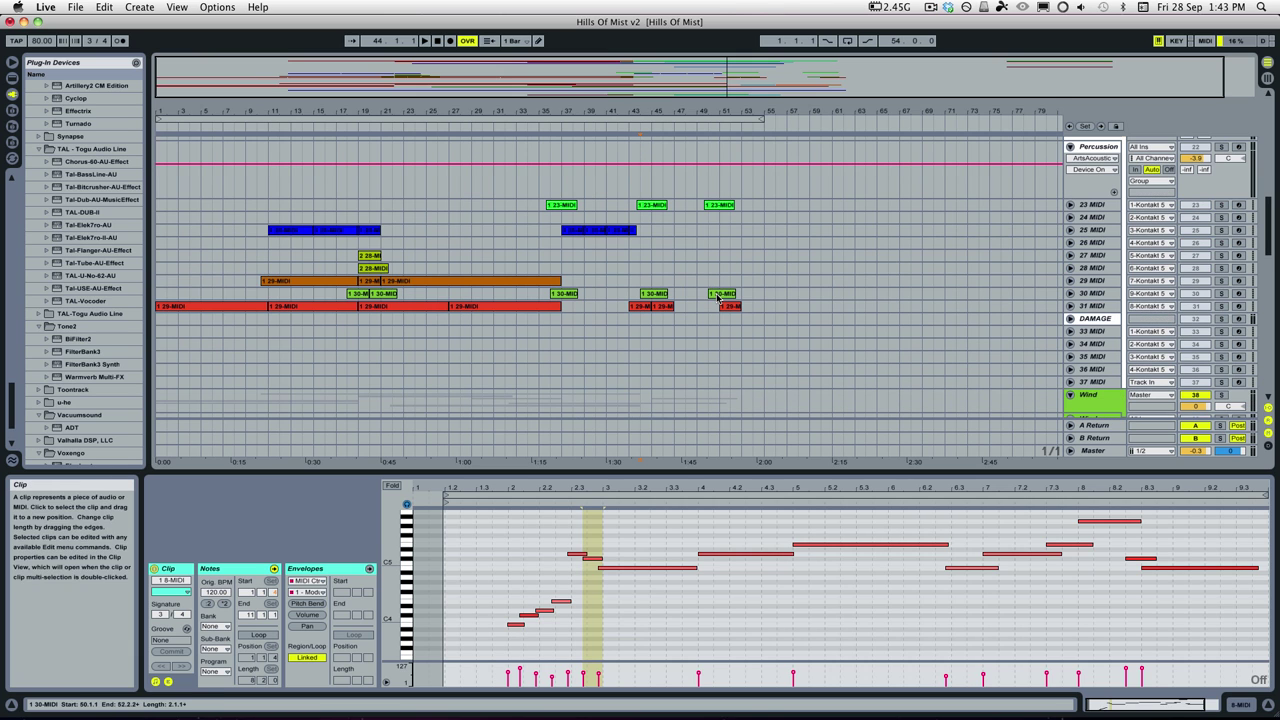
pyautogui.scroll(5, 623, 275)
# Place the playback start at bar 44 on the 8 MIDI track and briefly play the soloed strings.
pyautogui.click(668, 390)
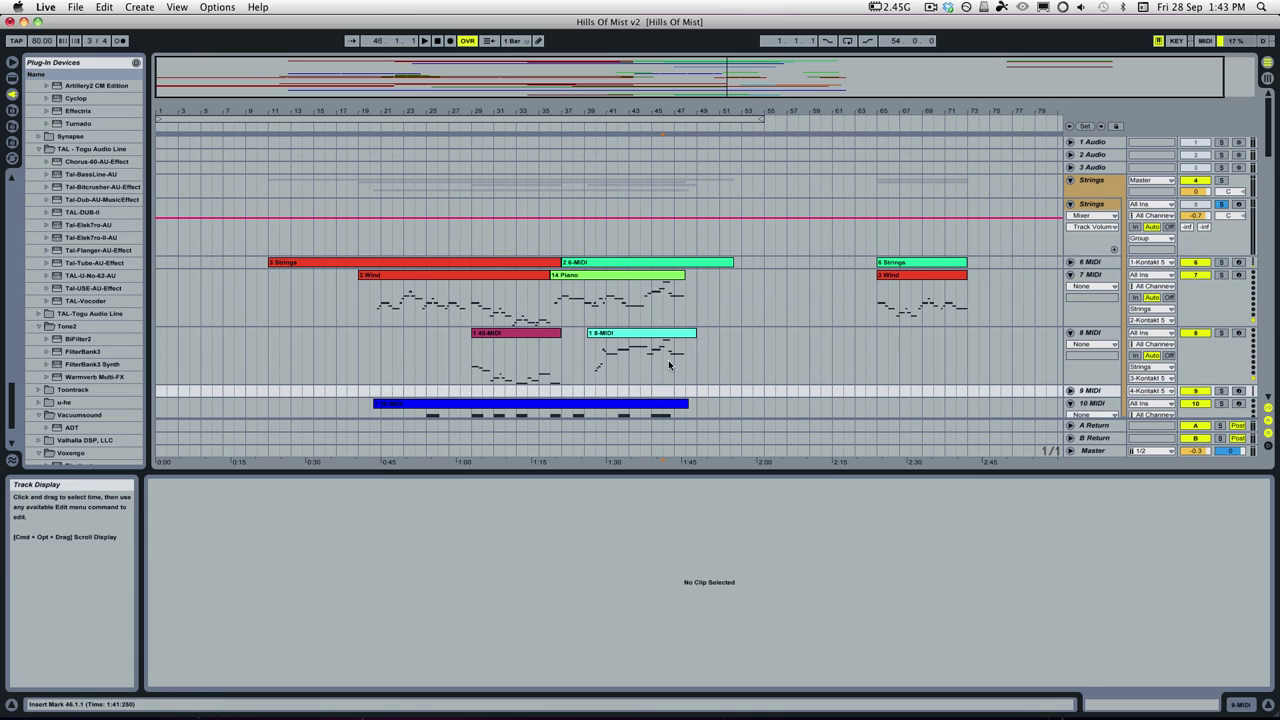
pyautogui.click(668, 375)
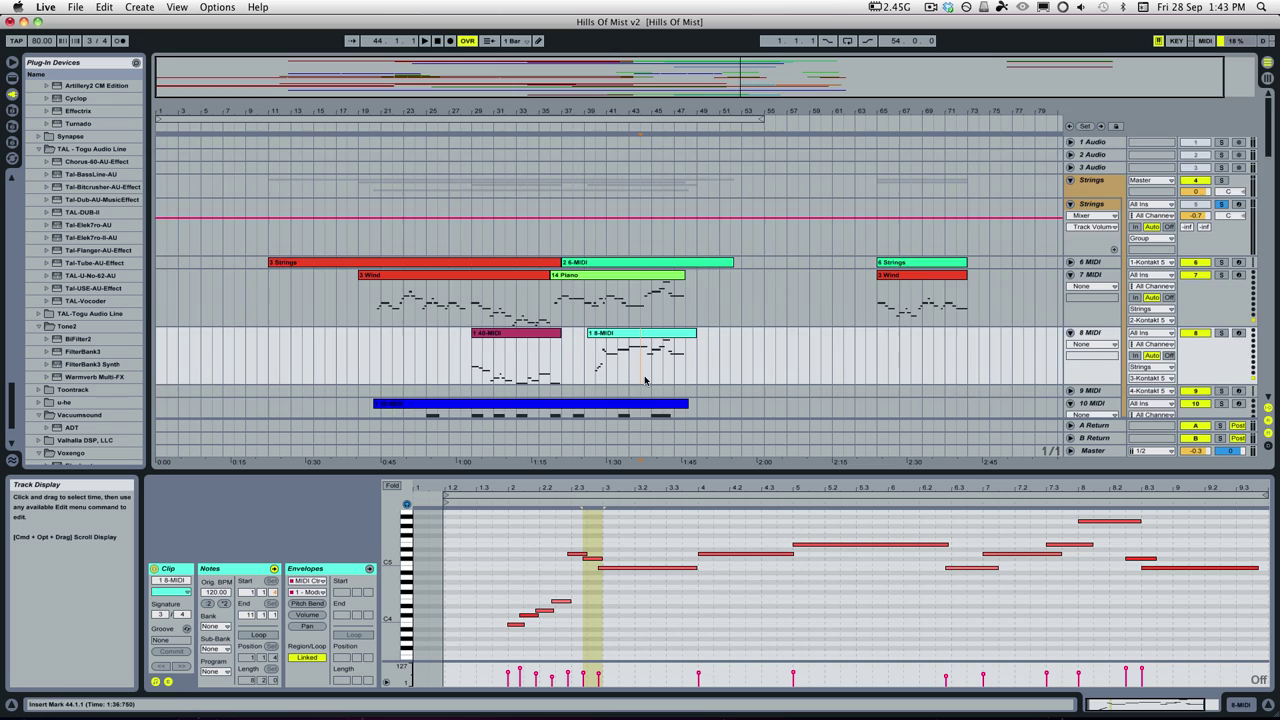
pyautogui.scroll(-6, 790, 350)
pyautogui.press('space')
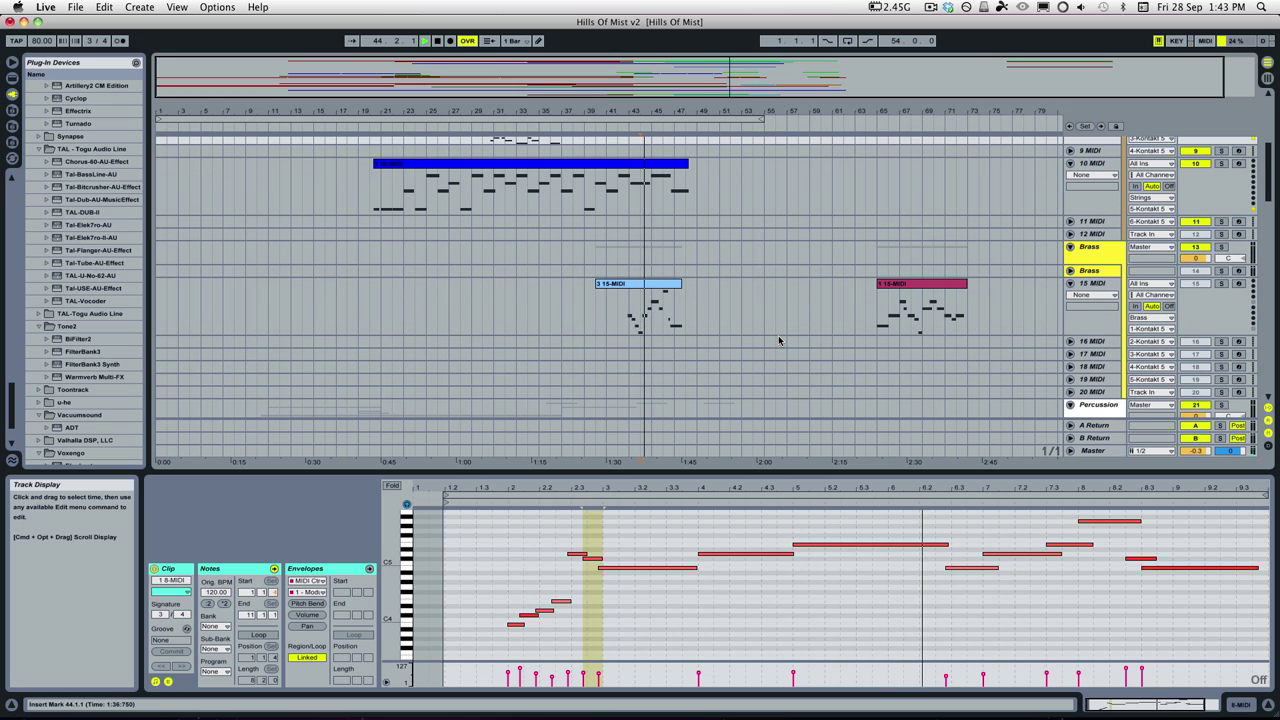
pyautogui.scroll(6, 834, 337)
pyautogui.press('space')
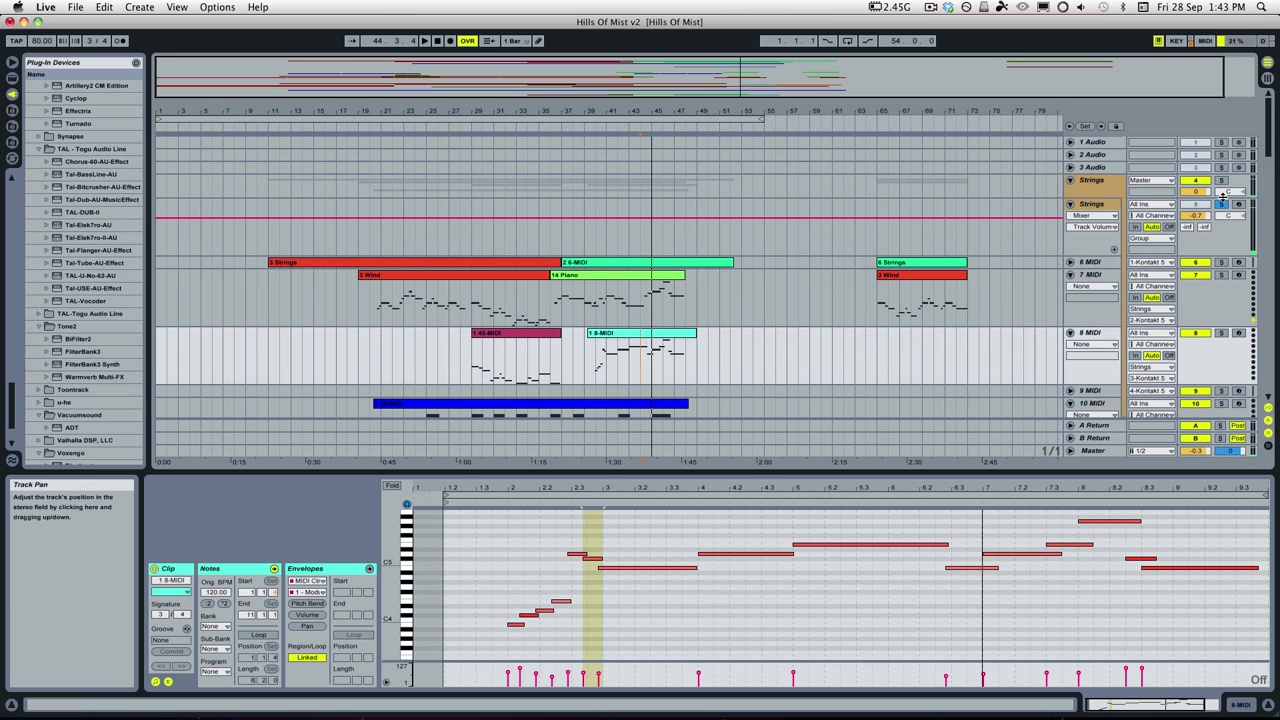
# Turn off the Strings solo and play the full arrangement from bar 44 to about bar 51, following the Wind tracks.
pyautogui.click(1222, 195)
pyautogui.press('space')
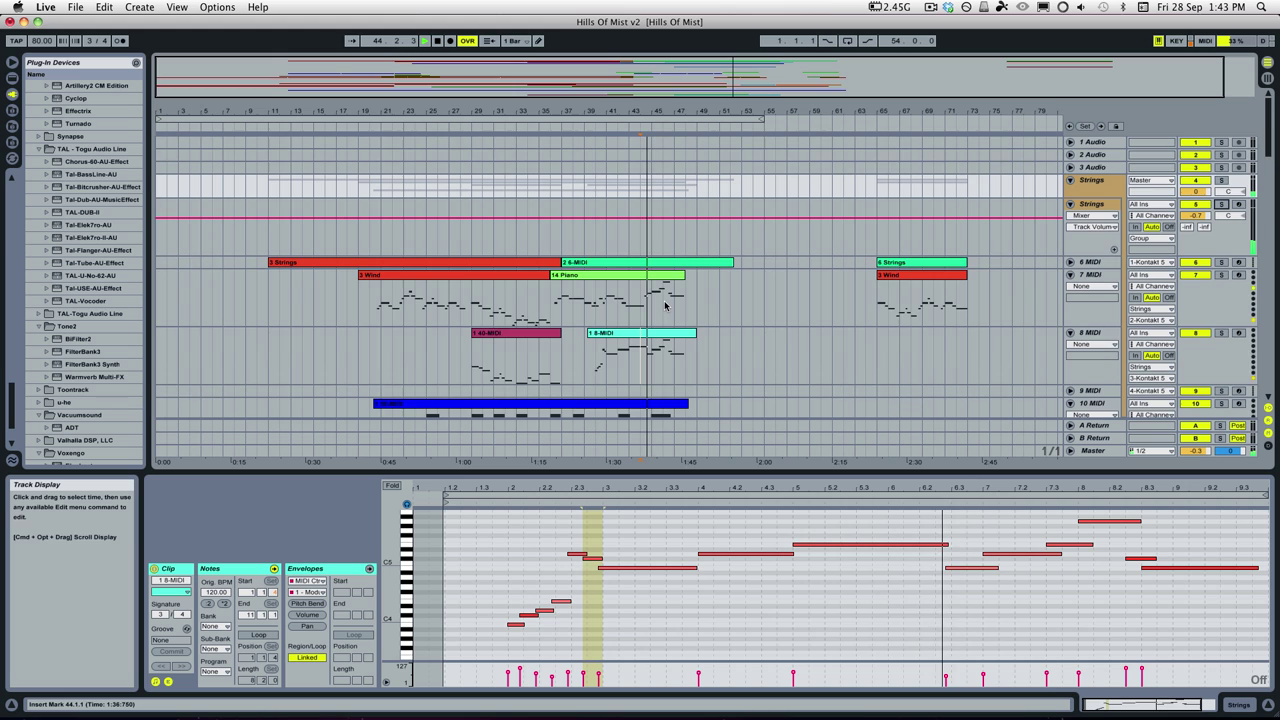
pyautogui.scroll(-20, 665, 305)
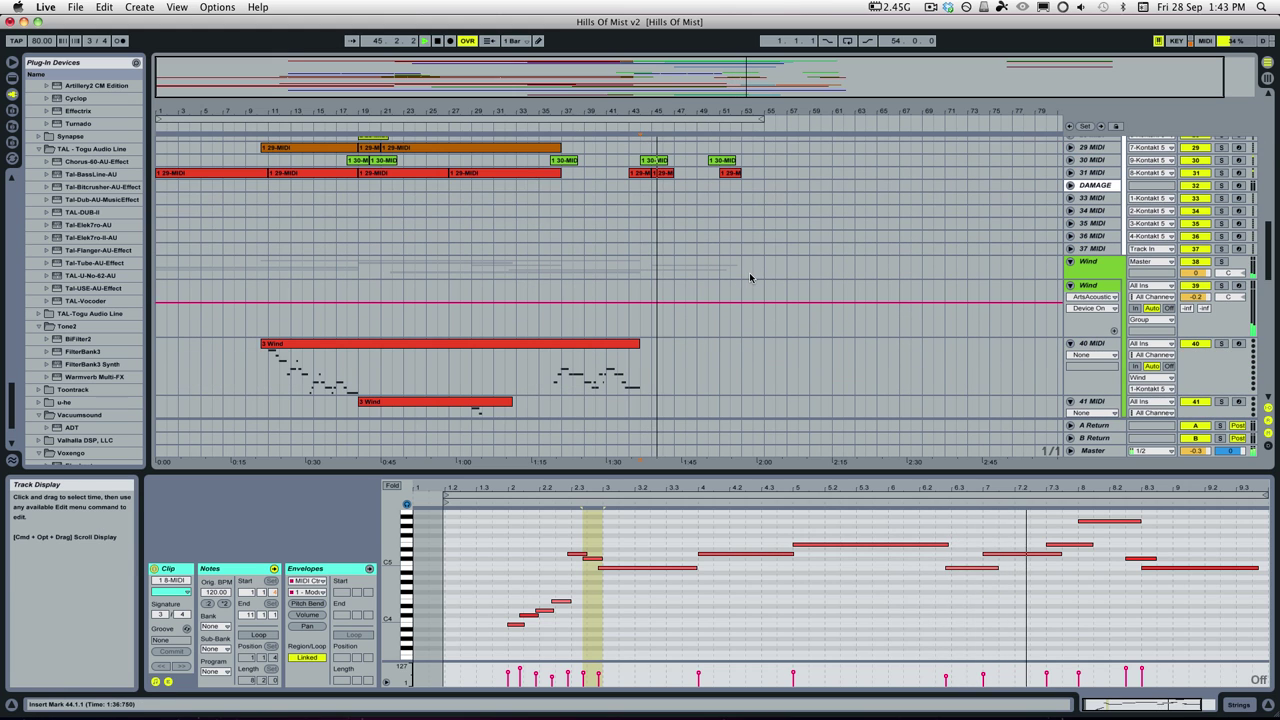
pyautogui.scroll(1, 752, 280)
pyautogui.scroll(-8, 757, 283)
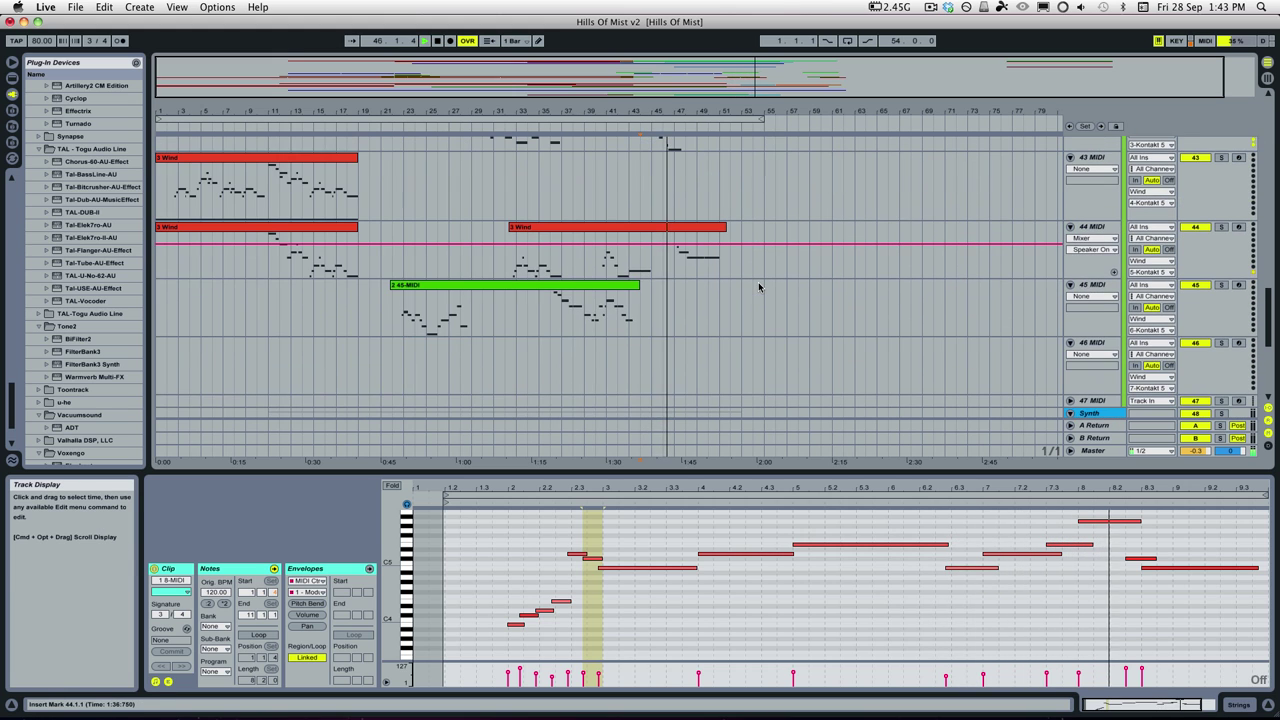
pyautogui.scroll(2, 758, 287)
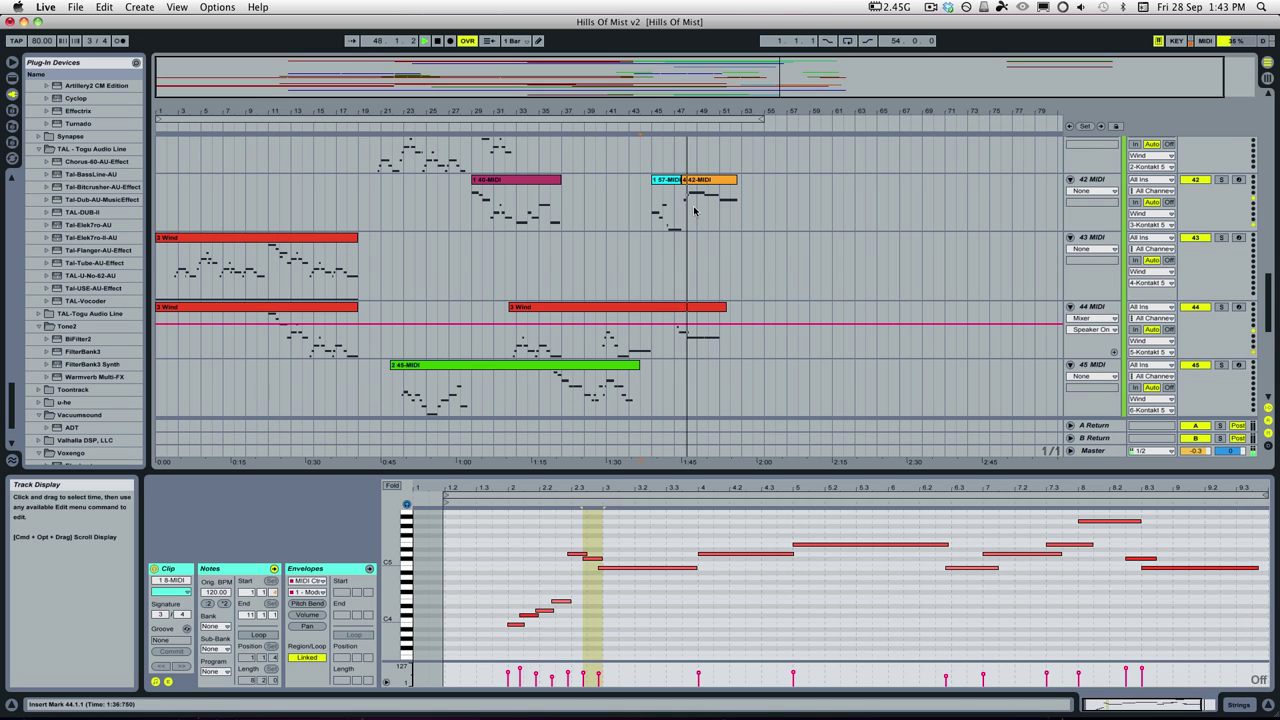
pyautogui.scroll(3, 694, 210)
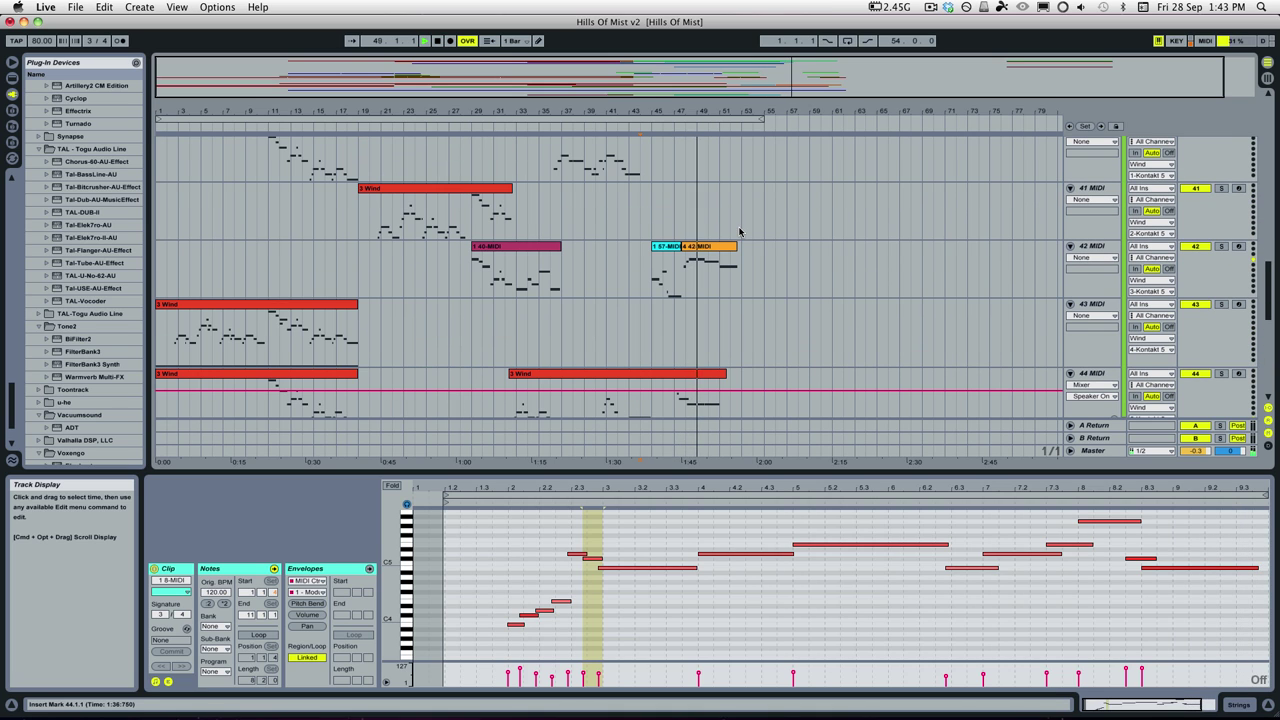
pyautogui.scroll(1, 745, 240)
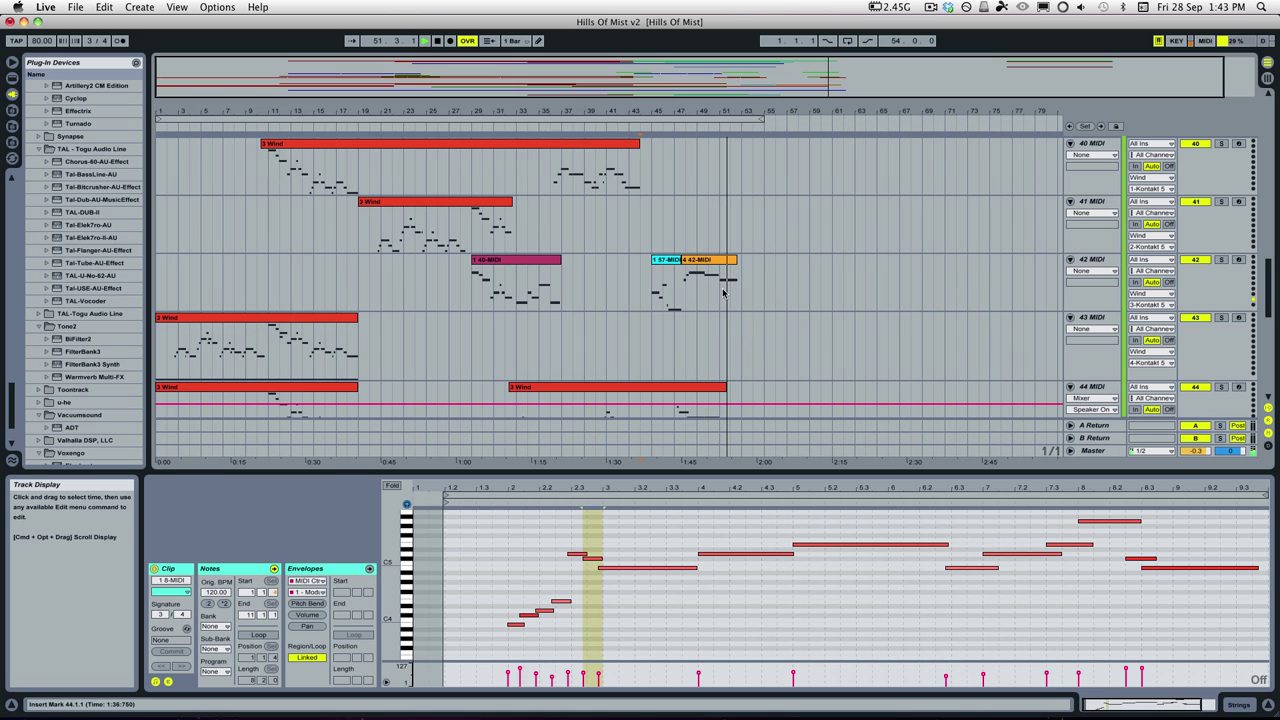
pyautogui.press('space')
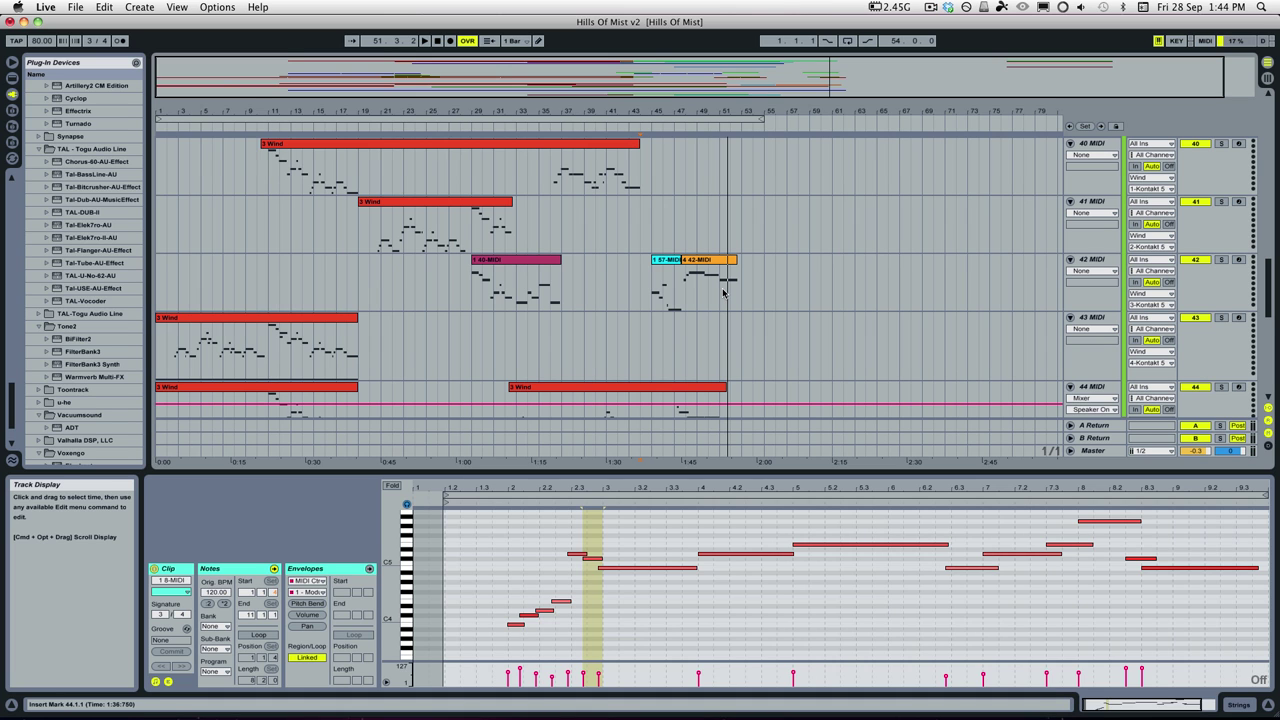
# Replay the full arrangement from bar 44, comparing the Brass 15 MIDI part with the Wind clips on 42 MIDI.
pyautogui.scroll(10, 655, 305)
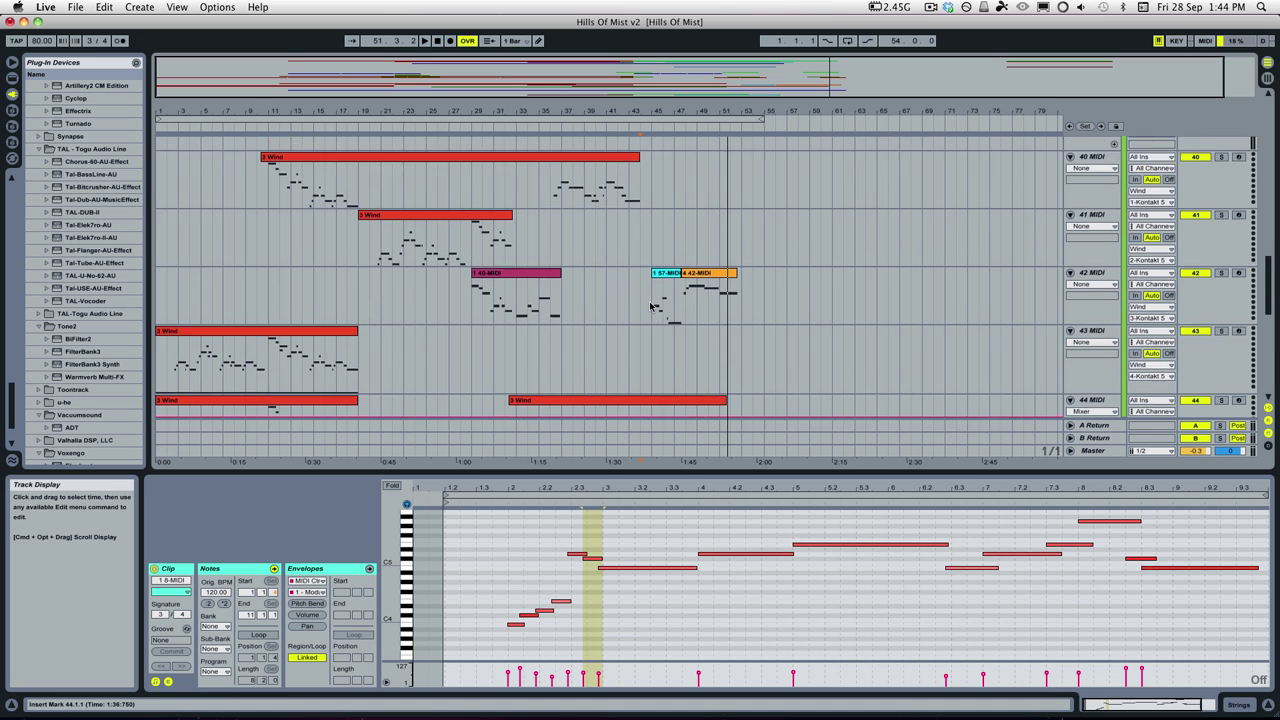
pyautogui.scroll(3, 649, 309)
pyautogui.click(654, 306)
pyautogui.scroll(5, 655, 300)
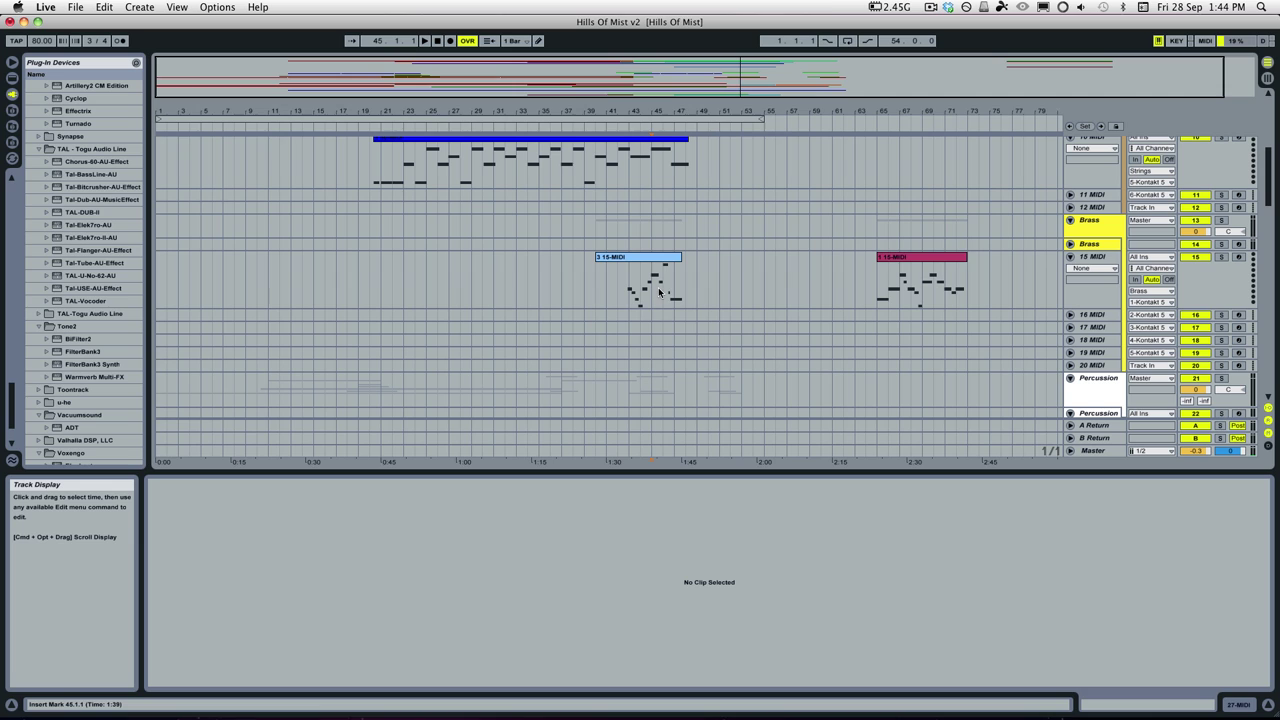
pyautogui.click(650, 316)
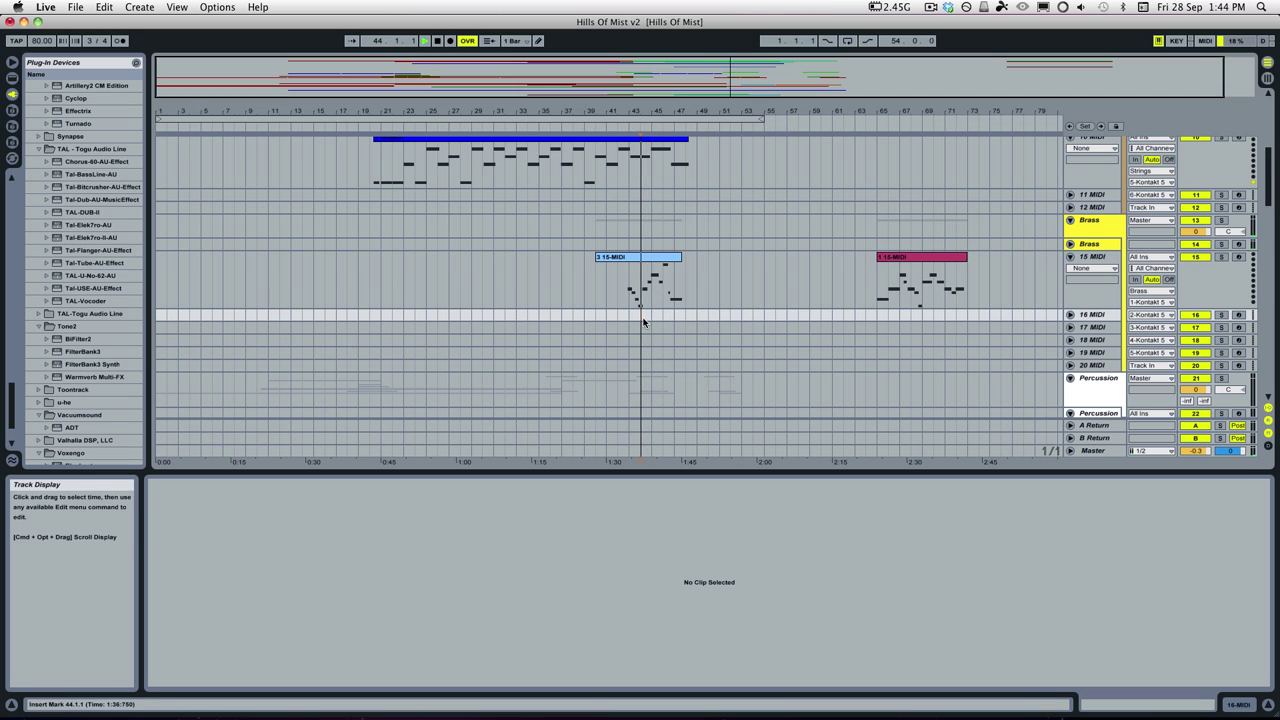
pyautogui.press('space')
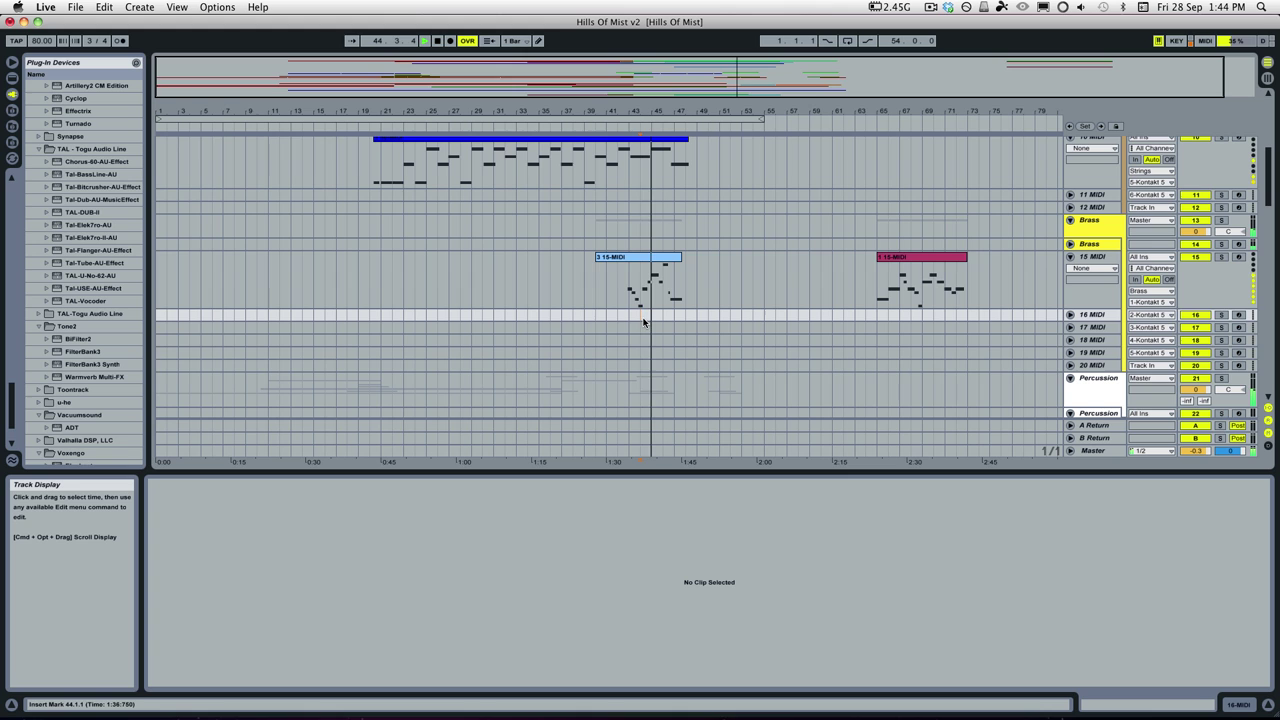
pyautogui.scroll(-10, 643, 320)
pyautogui.scroll(10, 704, 336)
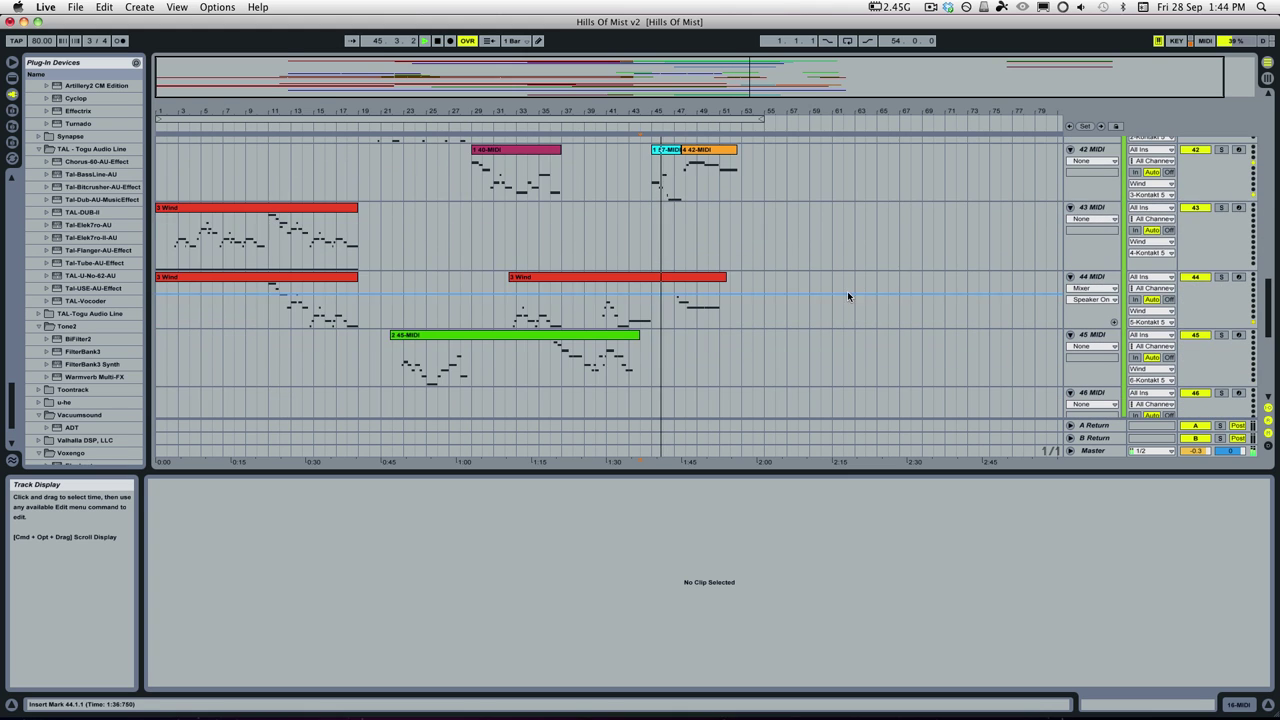
# Solo the 42 MIDI wind track and play its 57-MIDI clip from bar 45.
pyautogui.click(1221, 243)
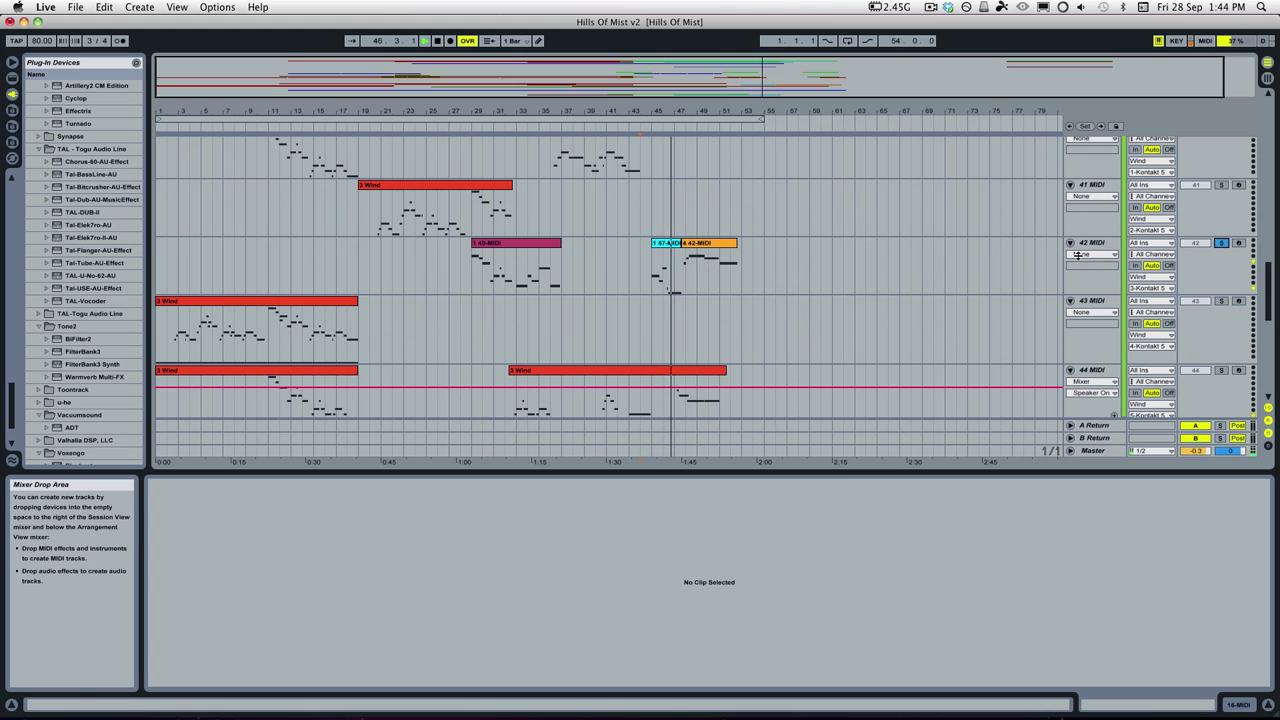
pyautogui.click(668, 244)
pyautogui.scroll(3, 700, 250)
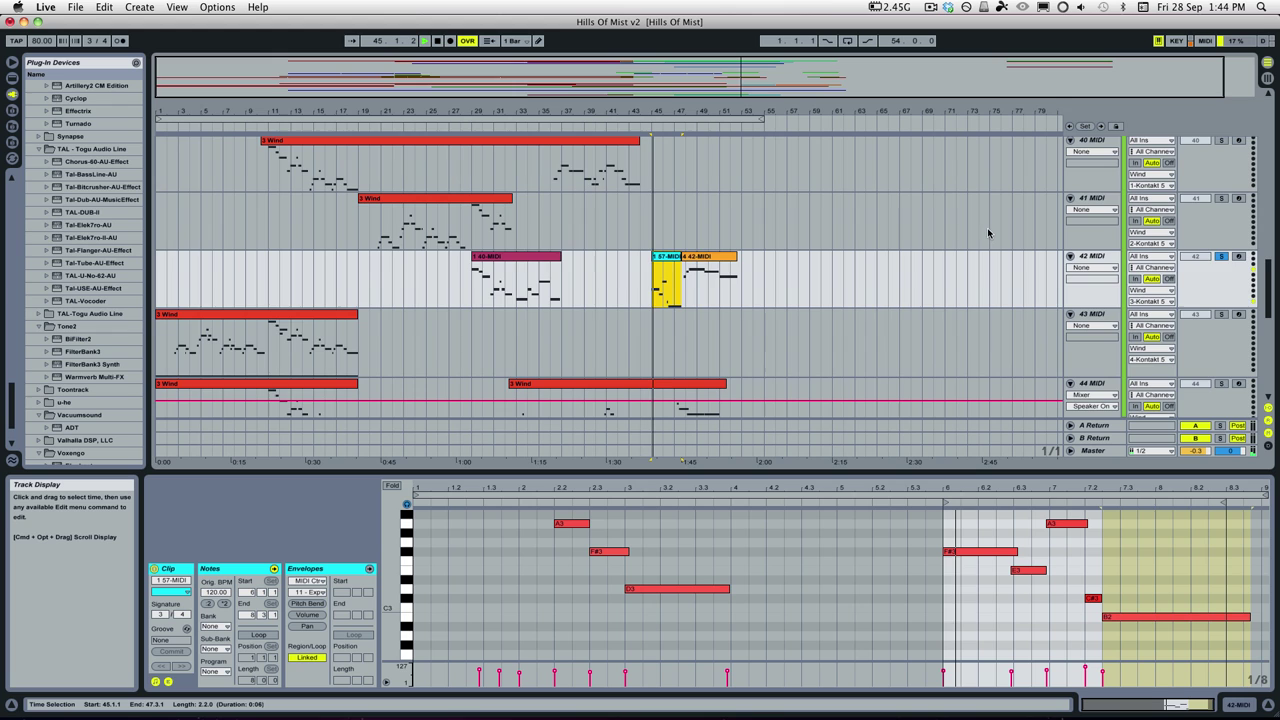
# Open the Wind track's Kontakt 5 instrument and look through its CineWinds Pro rack for the patch on MIDI channel 3.
pyautogui.click(1128, 160)
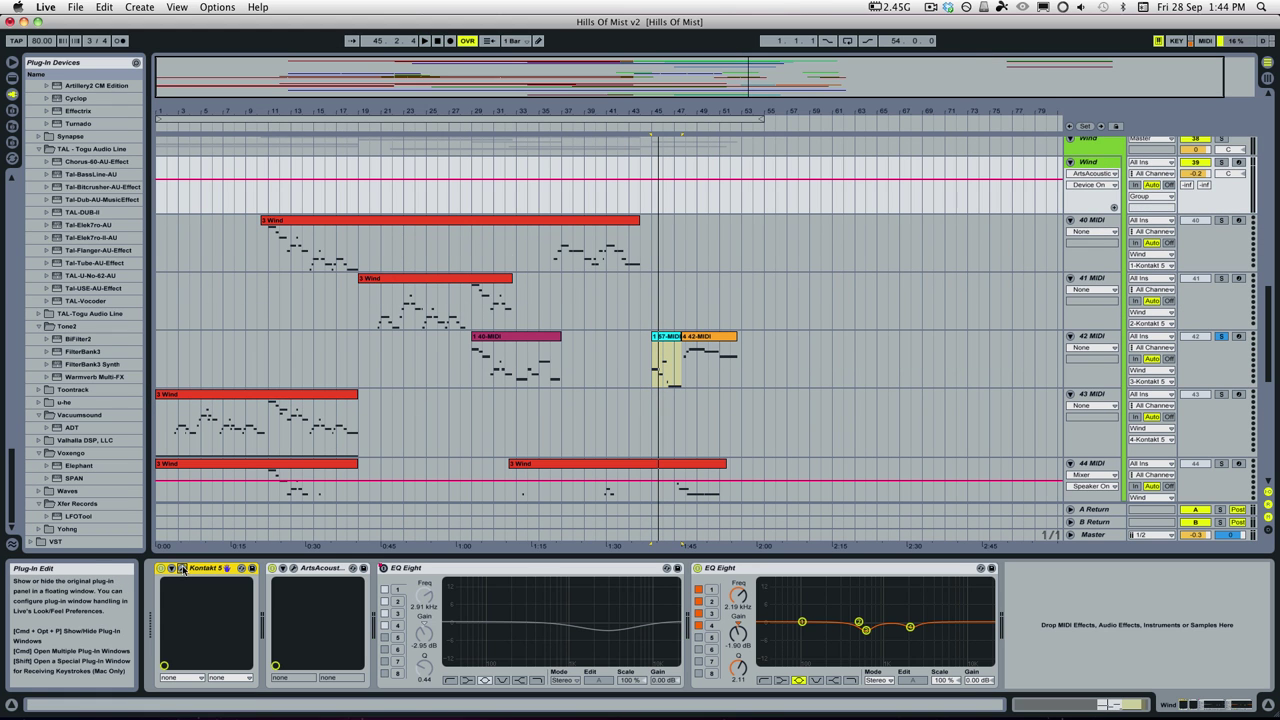
pyautogui.click(184, 568)
pyautogui.scroll(-1, 652, 385)
pyautogui.scroll(5, 652, 385)
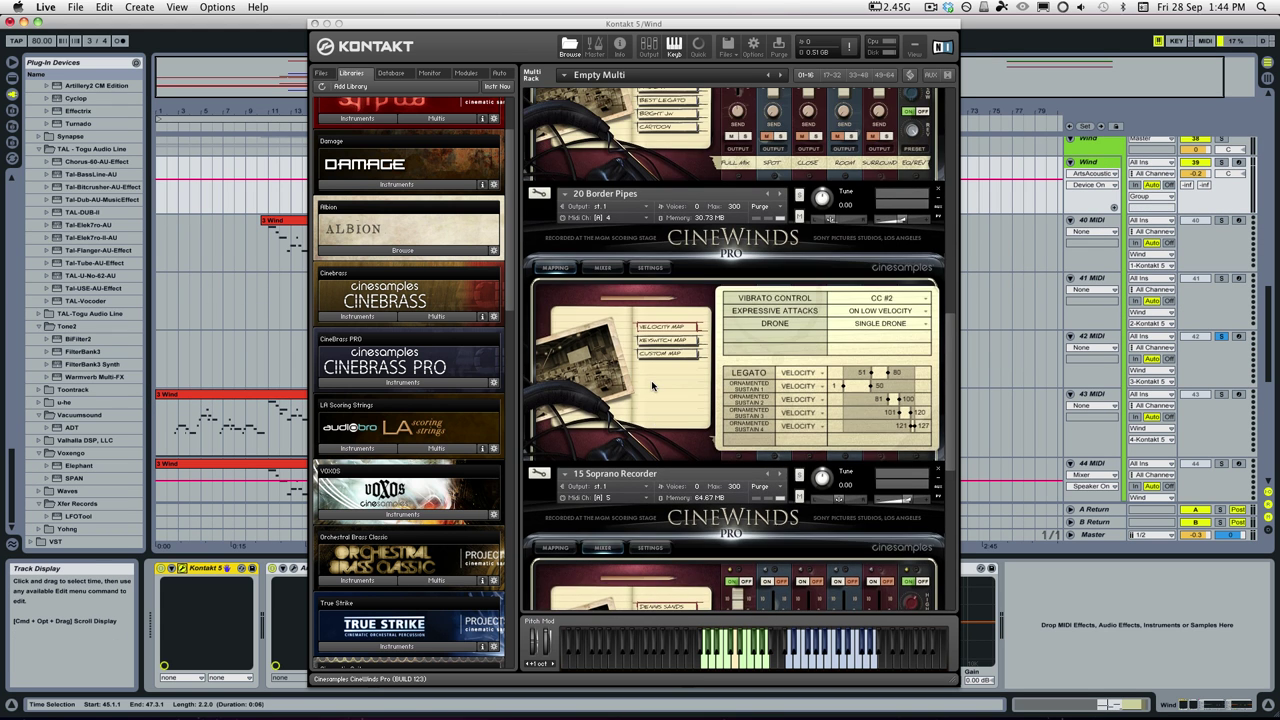
pyautogui.scroll(5, 652, 385)
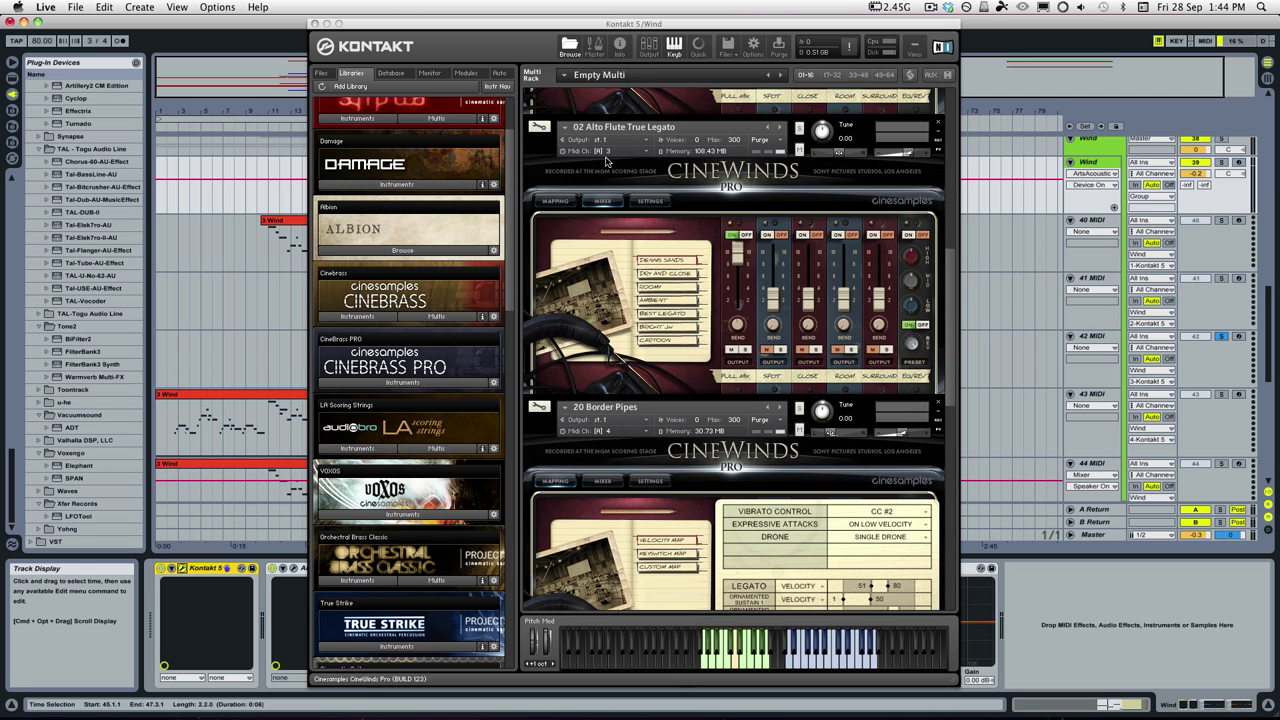
# Close the Kontakt window, add 44 MIDI to the solo and audition the wind parts from bar 47 and bar 46.
pyautogui.click(315, 23)
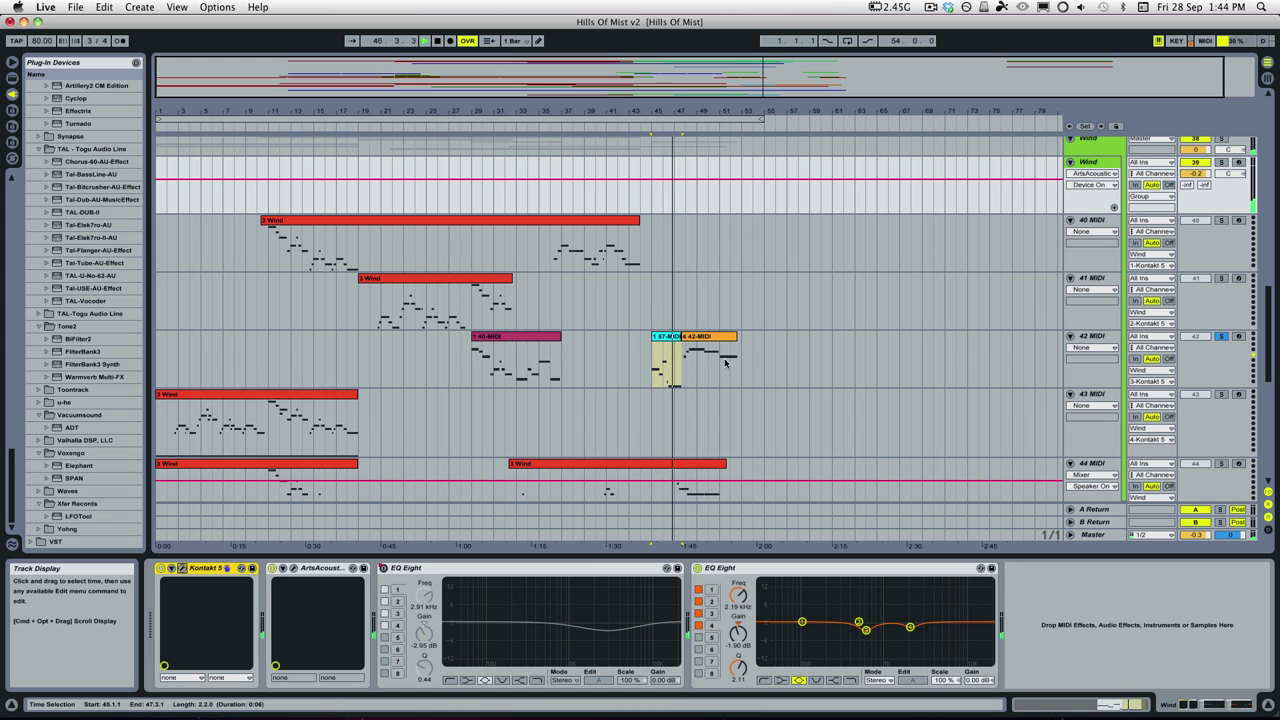
pyautogui.scroll(-2, 975, 400)
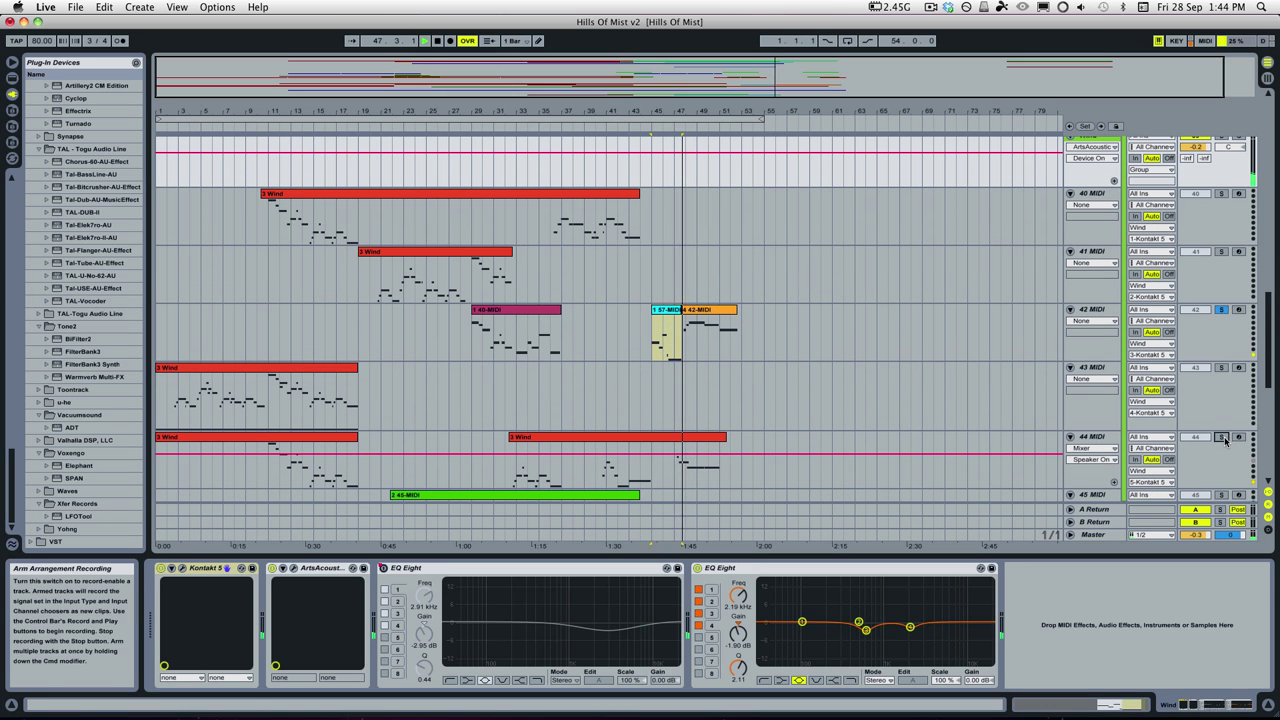
pyautogui.press('space')
pyautogui.click(675, 462)
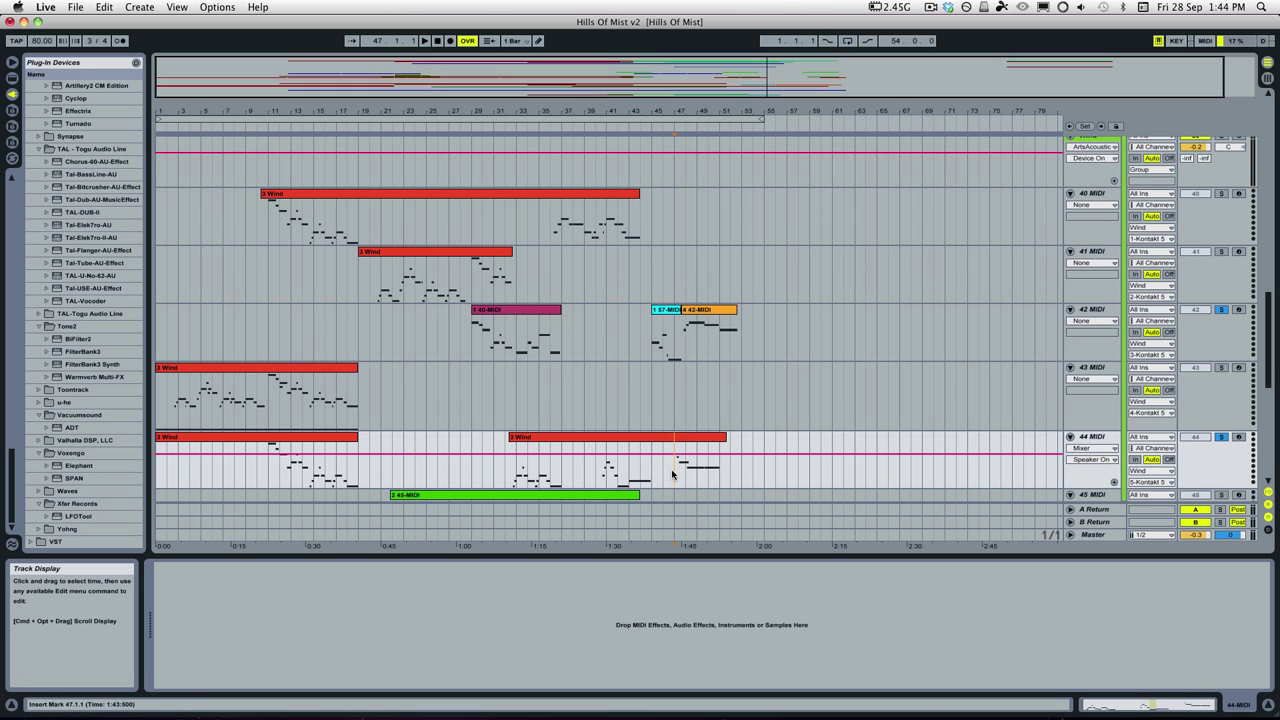
pyautogui.press('space')
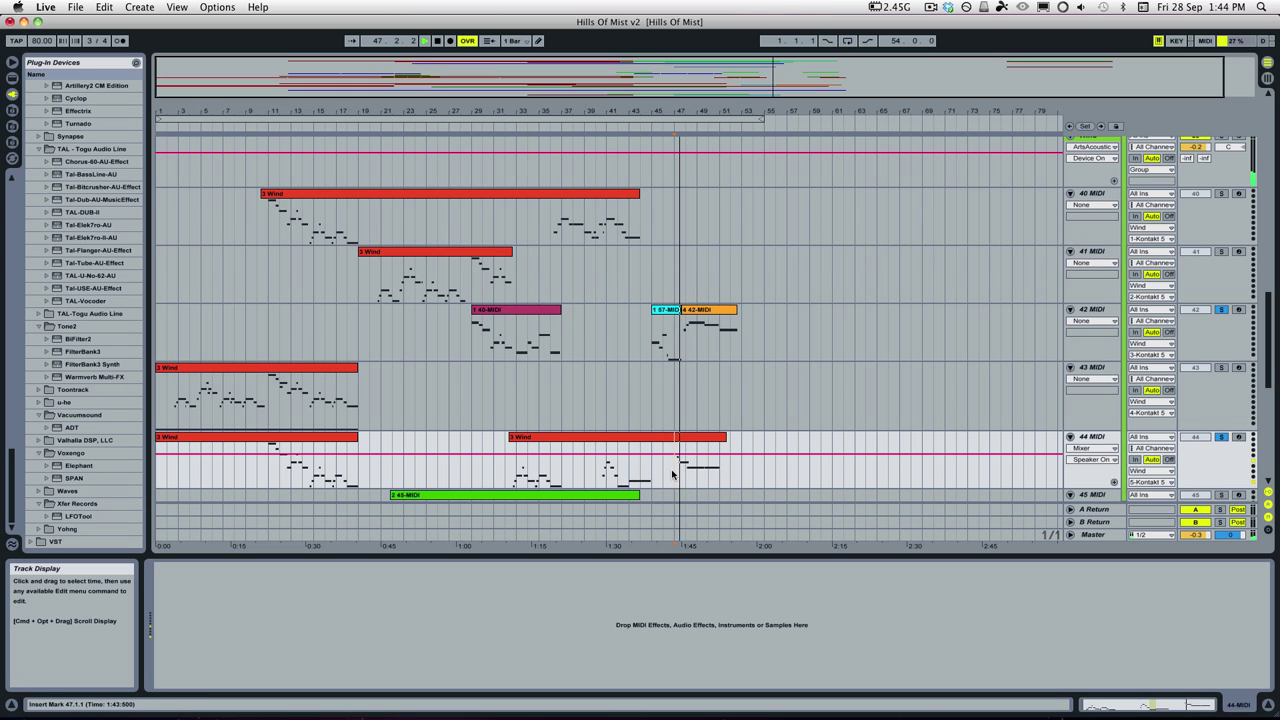
pyautogui.click(662, 461)
pyautogui.press('space')
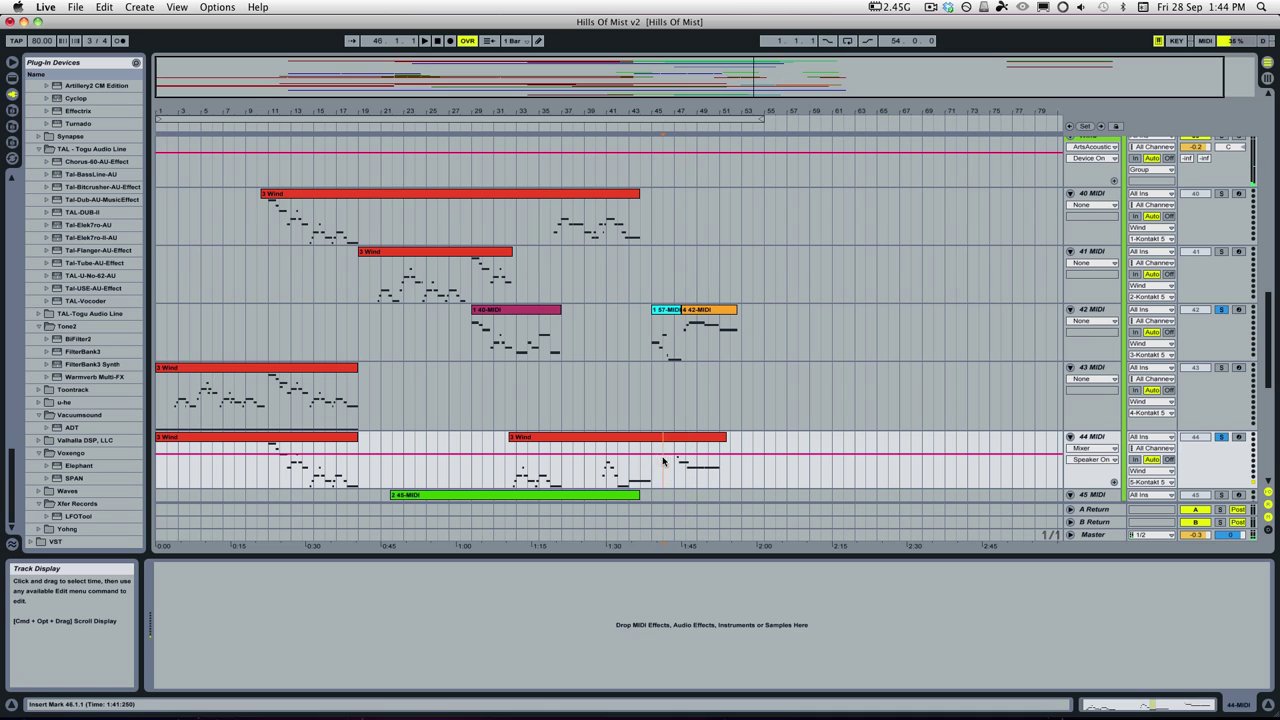
# Play the soloed 42 MIDI and 44 MIDI parts together from bar 45, and arm 42 MIDI with both solos off.
pyautogui.moveTo(676, 459); pyautogui.dragTo(687, 459)
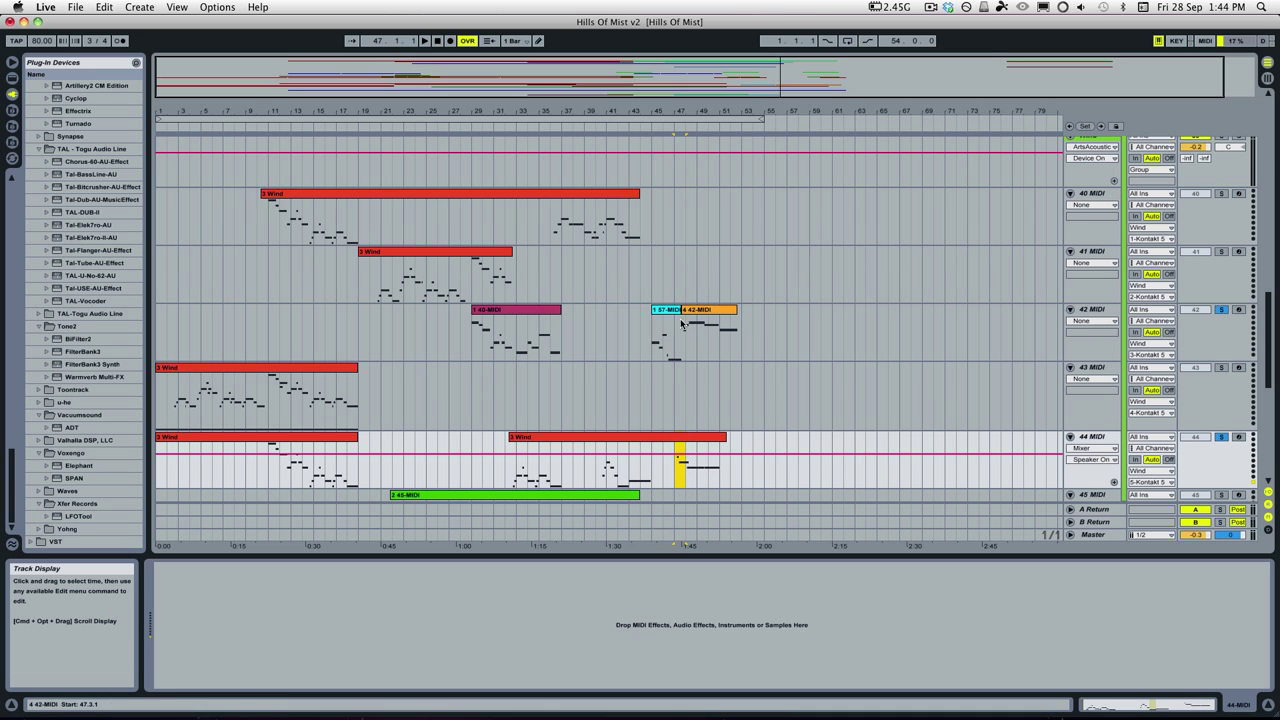
pyautogui.moveTo(665, 366); pyautogui.dragTo(674, 356)
pyautogui.click(649, 356)
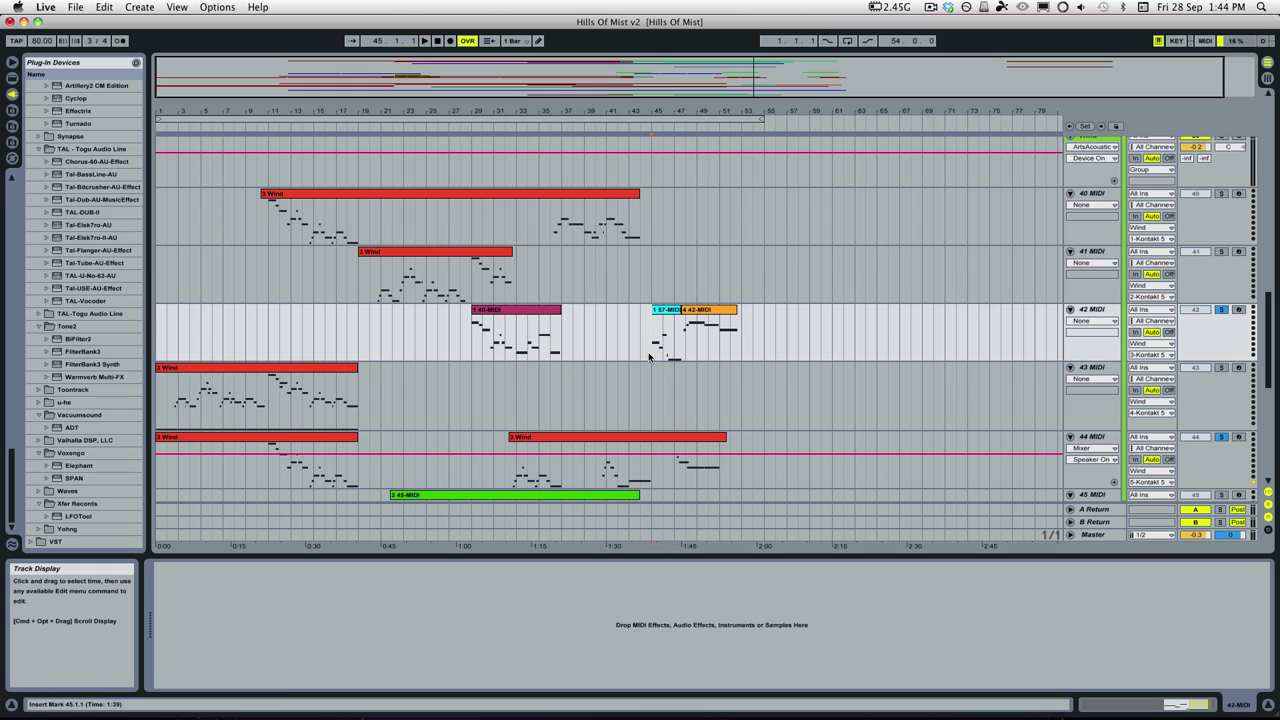
pyautogui.press('space')
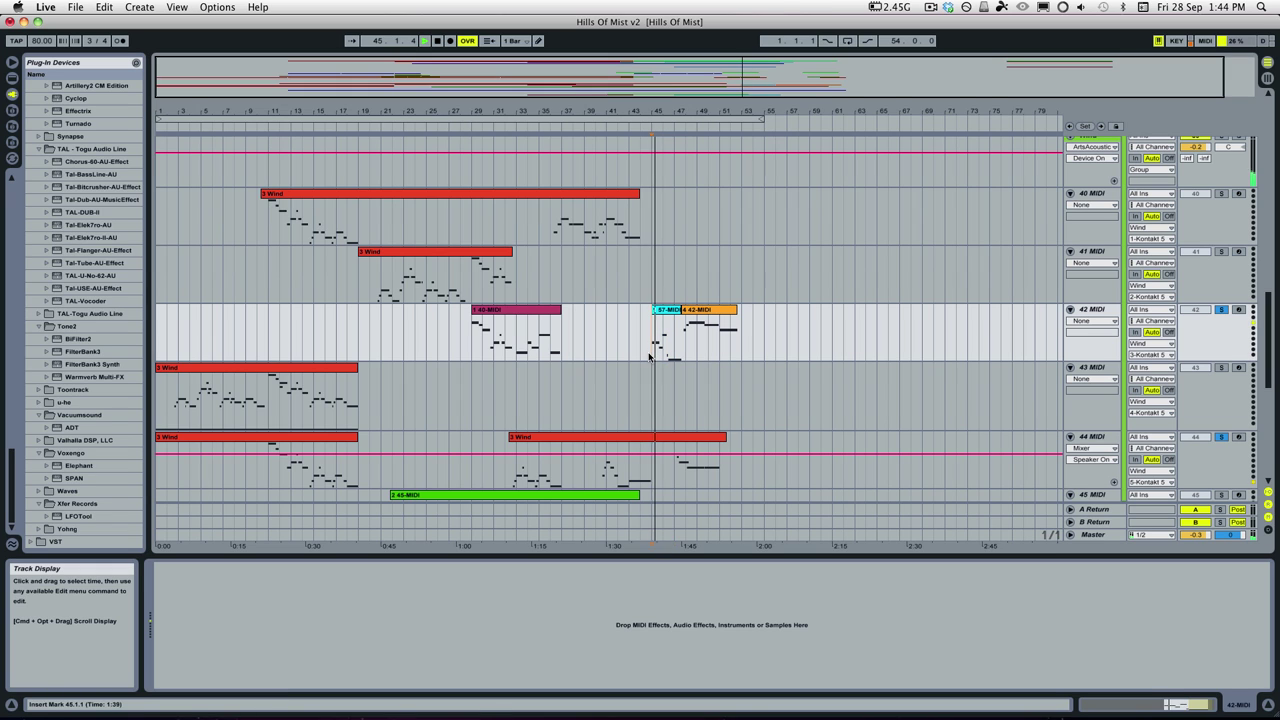
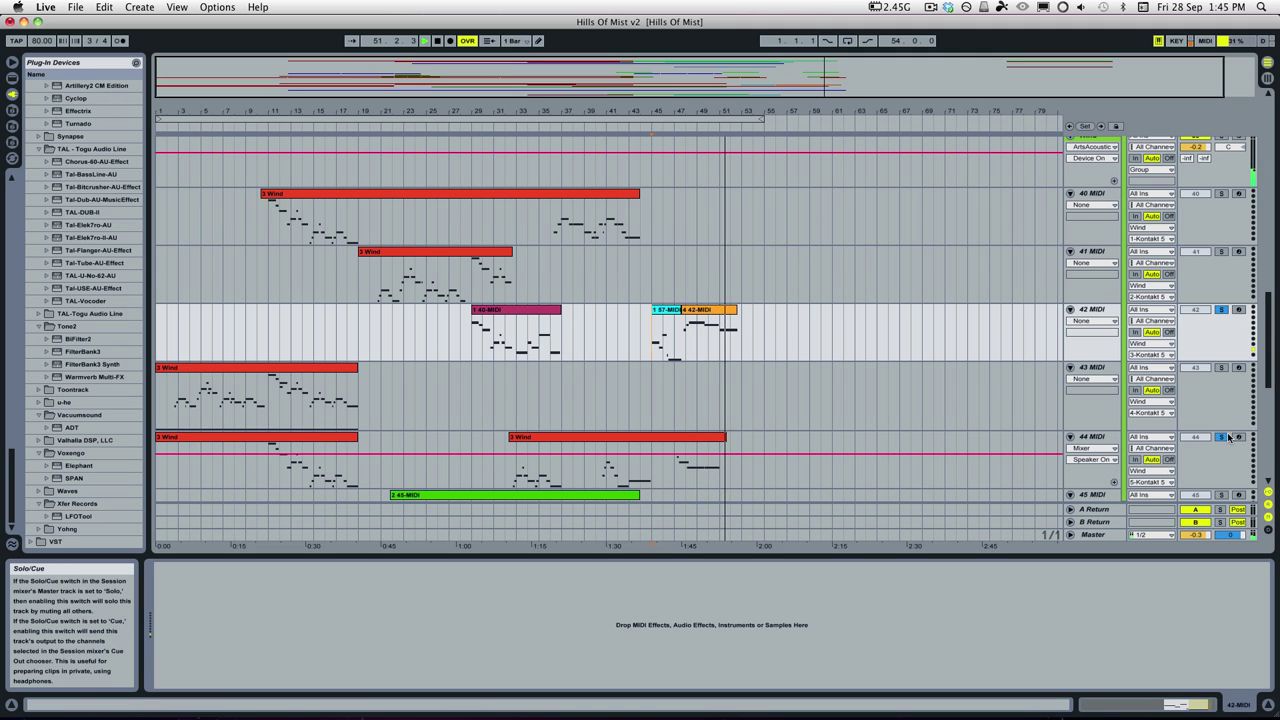
pyautogui.click(1238, 309)
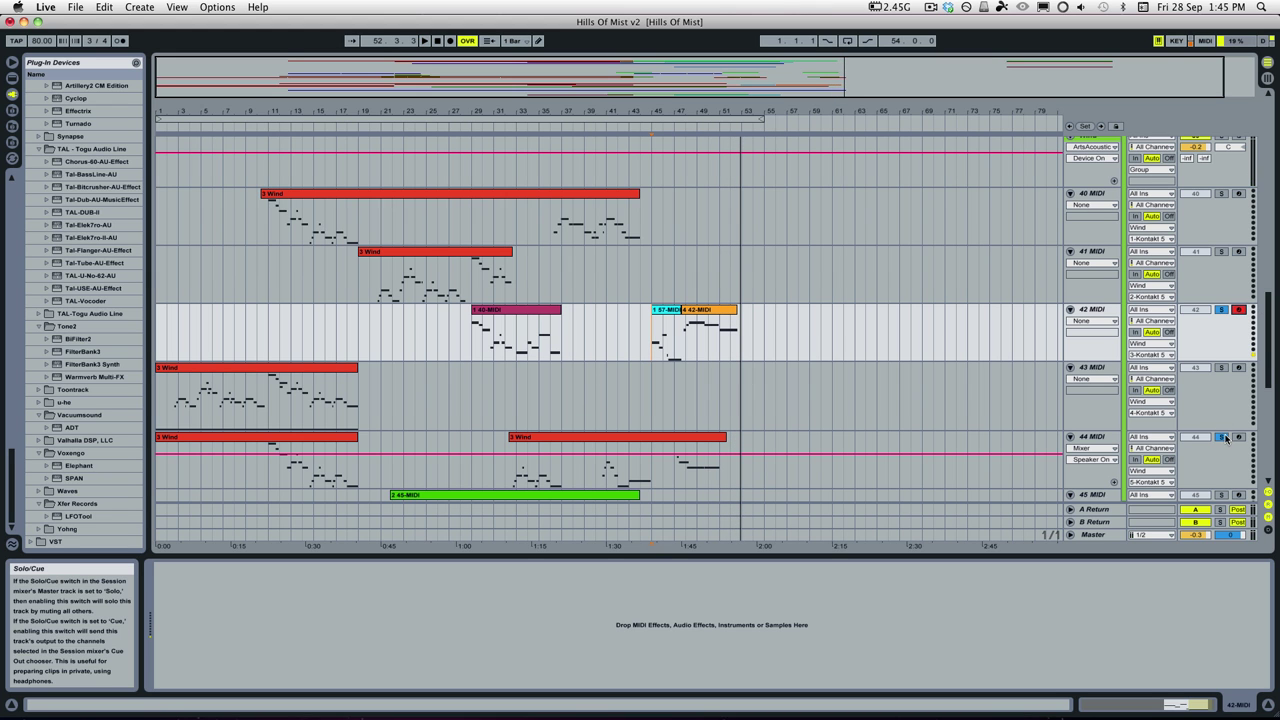
# Look over the Strings, Brass, Percussion and Wind groups in the arrangement.
pyautogui.scroll(10, 910, 403)
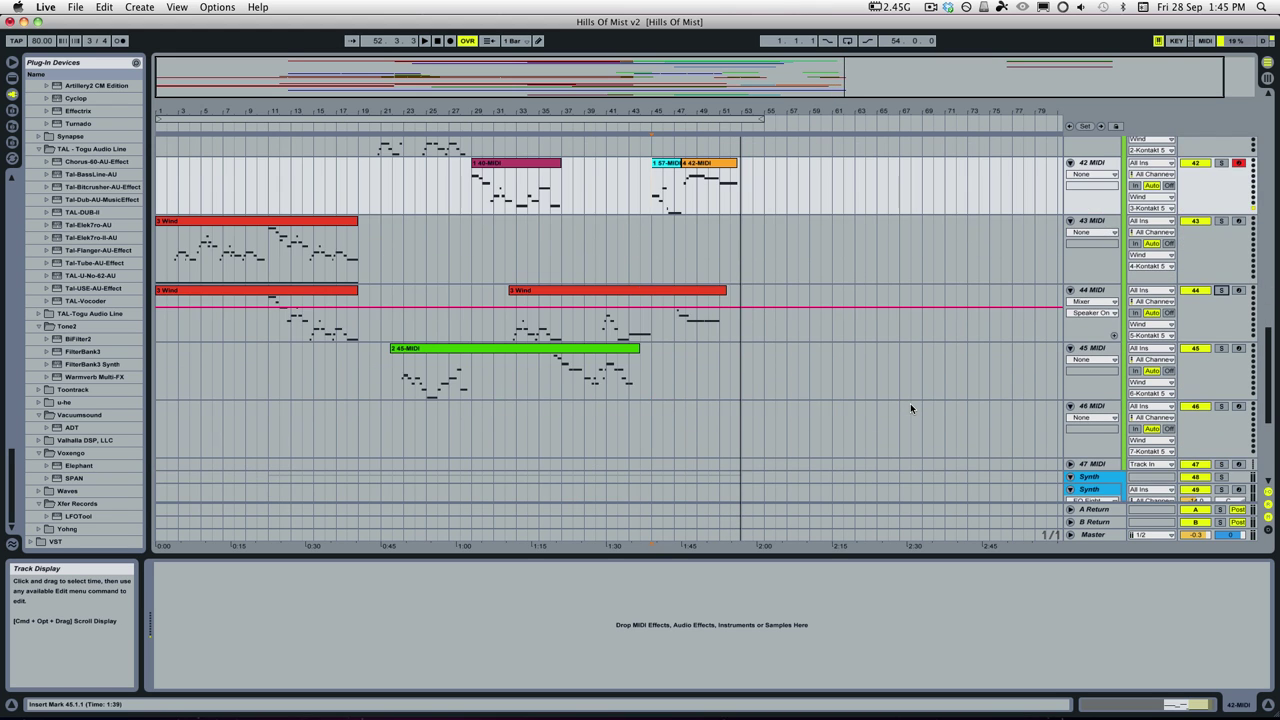
pyautogui.scroll(10, 910, 404)
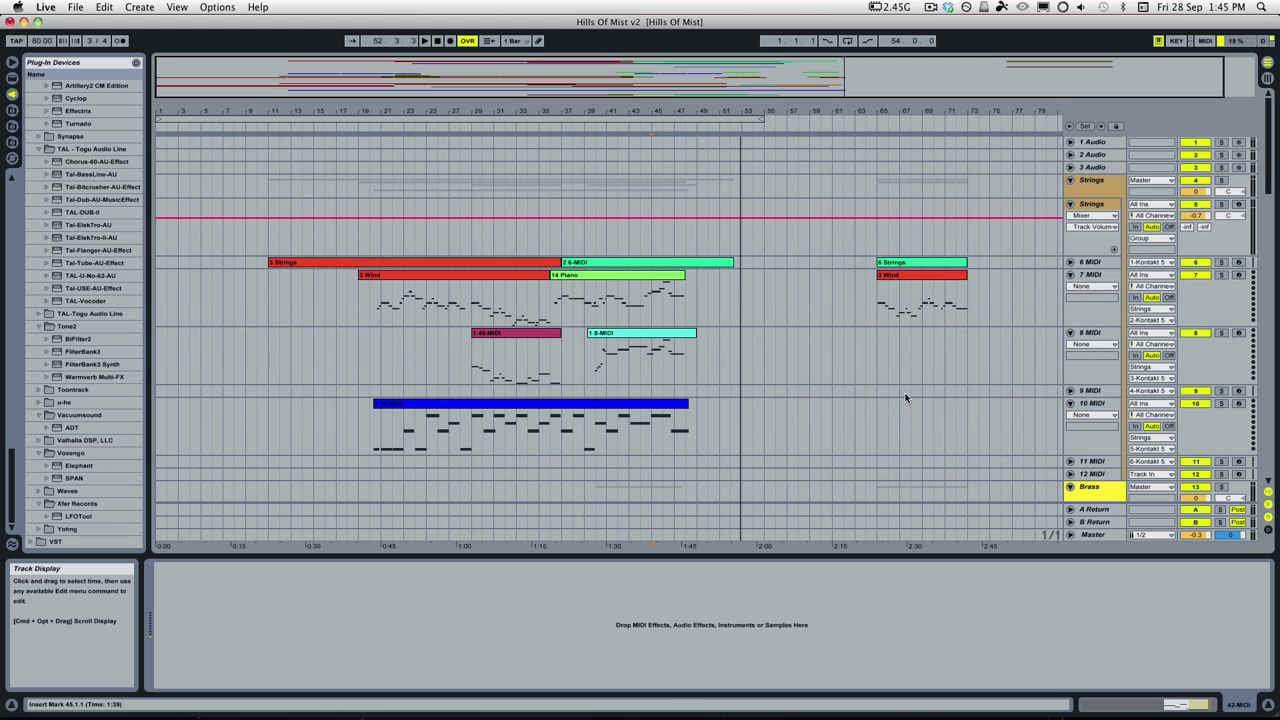
pyautogui.scroll(-5, 881, 330)
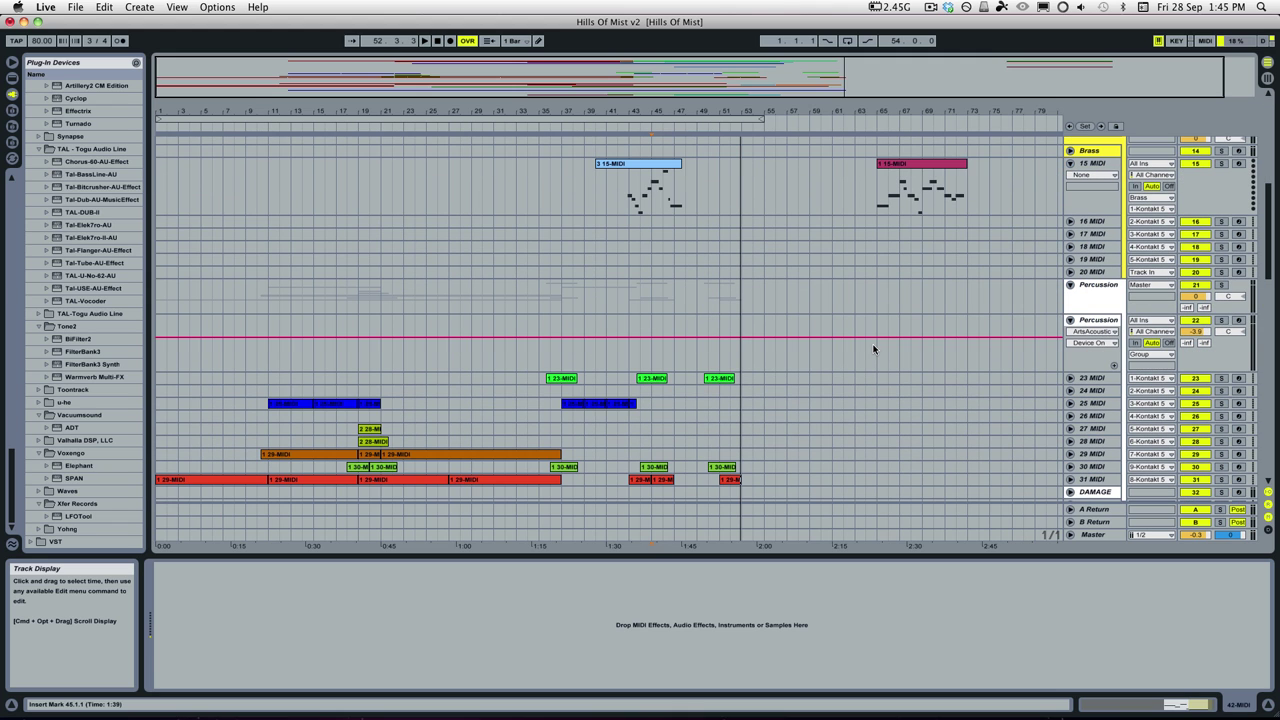
pyautogui.scroll(-5, 871, 351)
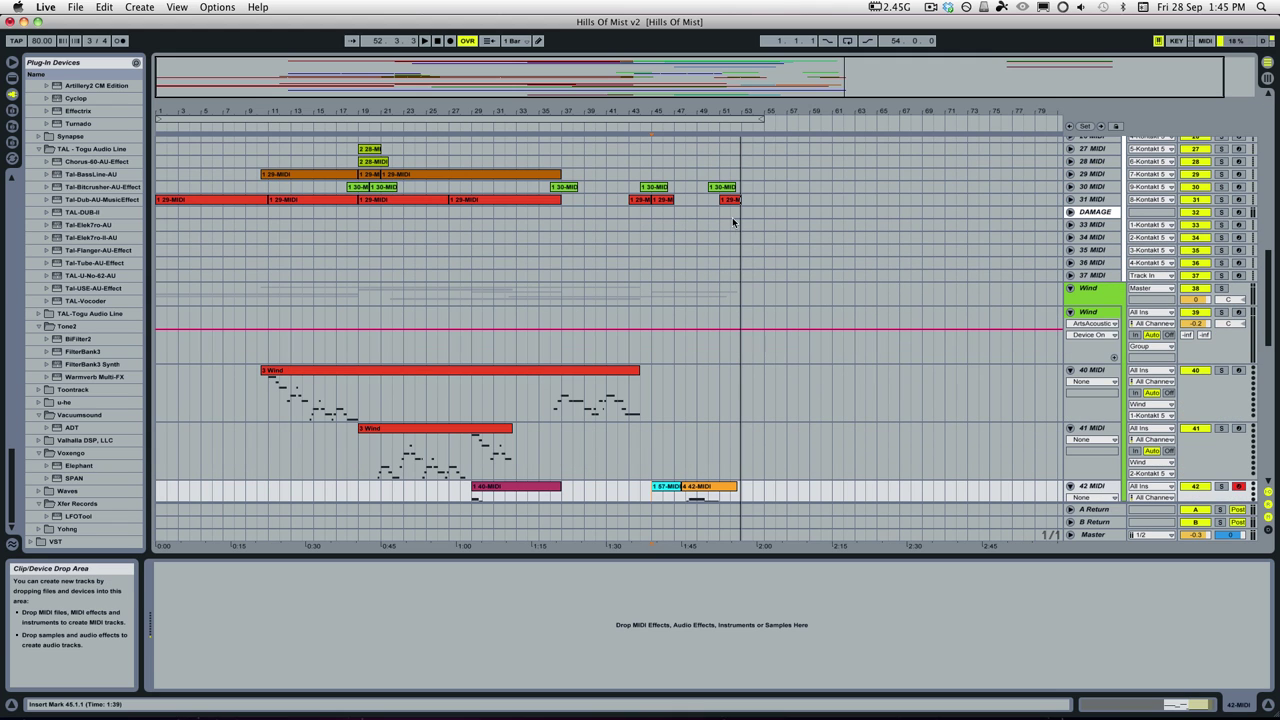
pyautogui.scroll(2, 733, 222)
pyautogui.scroll(-10, 733, 222)
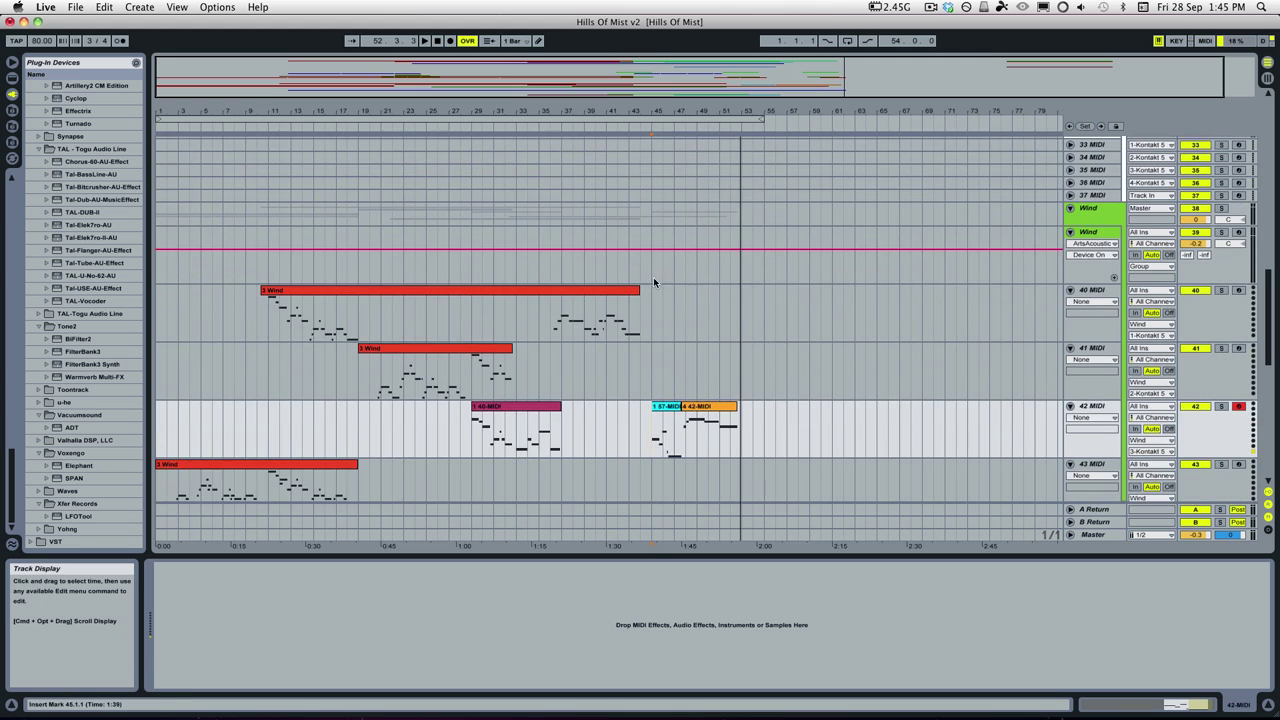
pyautogui.scroll(5, 649, 306)
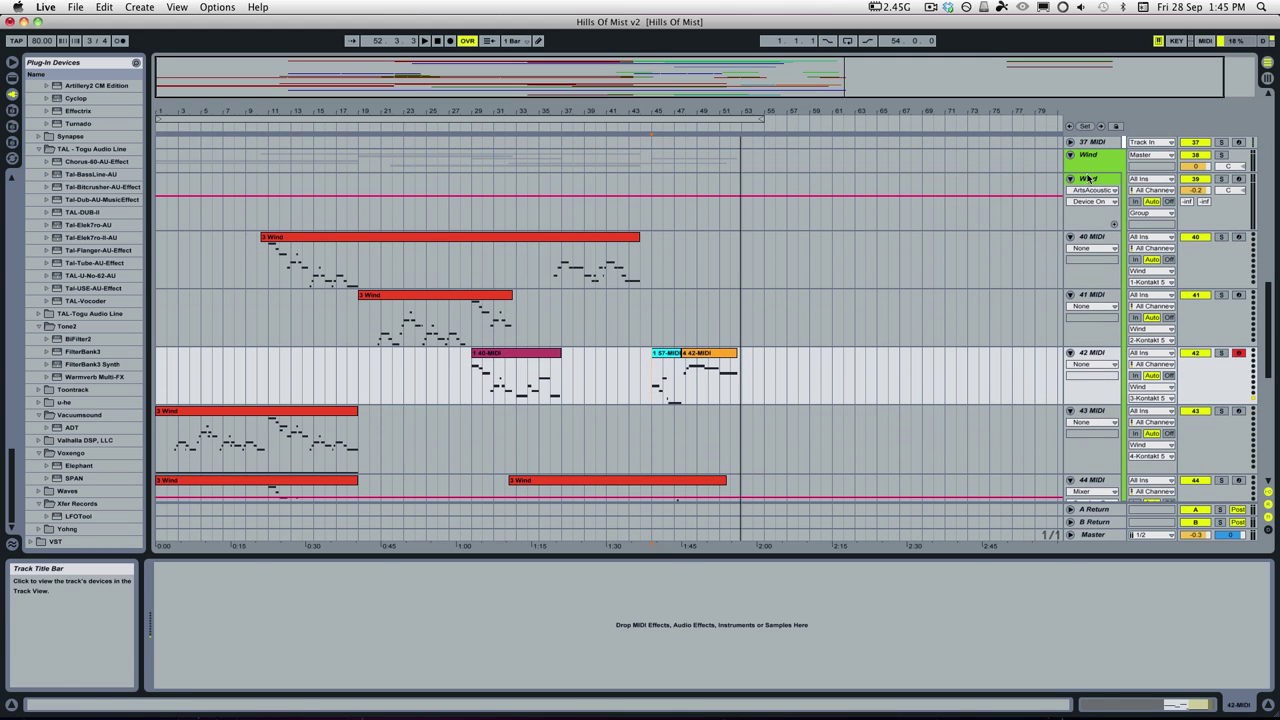
# Reopen the Wind track's Kontakt 5 instrument and review its CineWinds Pro patches, from Uilleann Pipes to Irish Flute.
pyautogui.click(1094, 180)
pyautogui.click(182, 568)
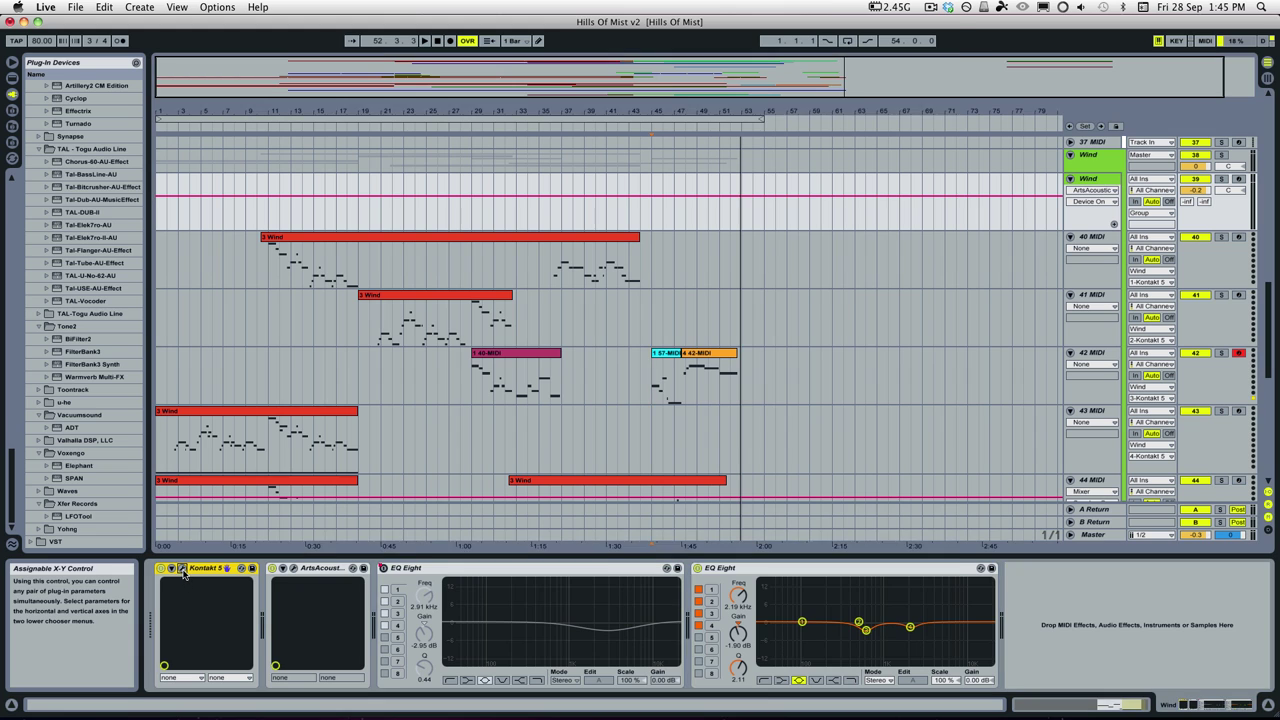
pyautogui.scroll(3, 641, 337)
pyautogui.scroll(3, 660, 340)
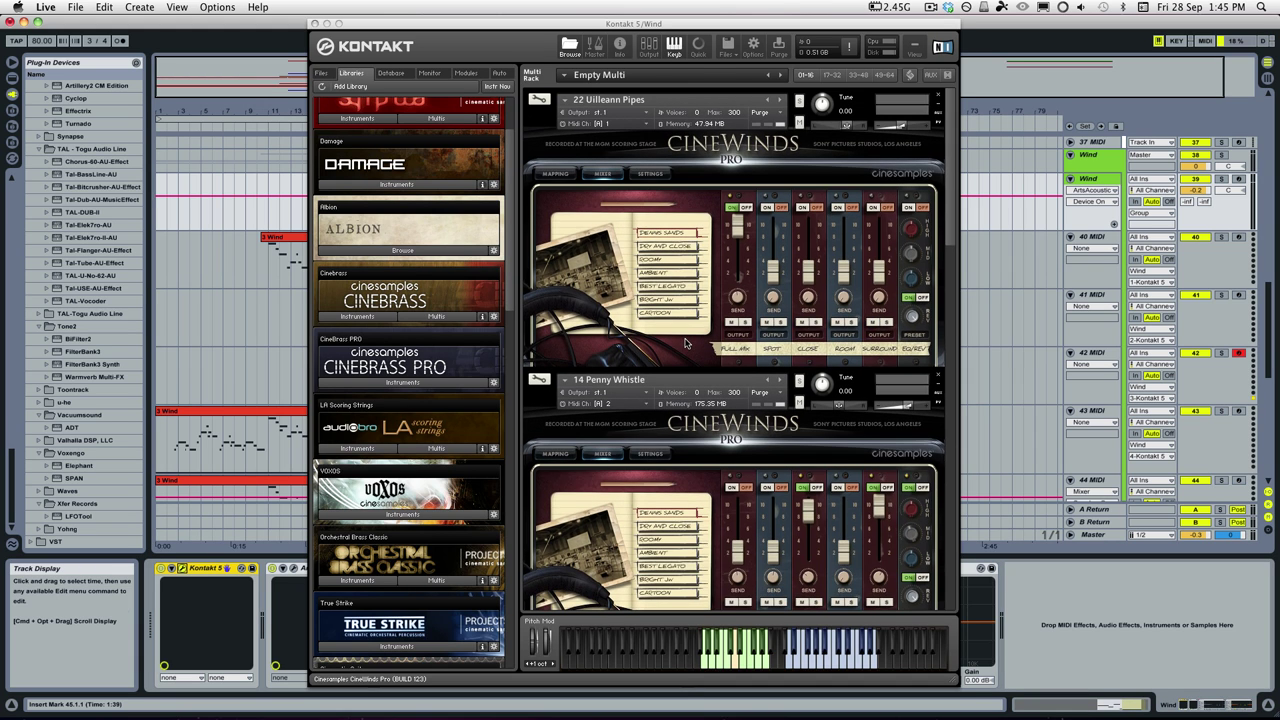
pyautogui.scroll(-6, 676, 271)
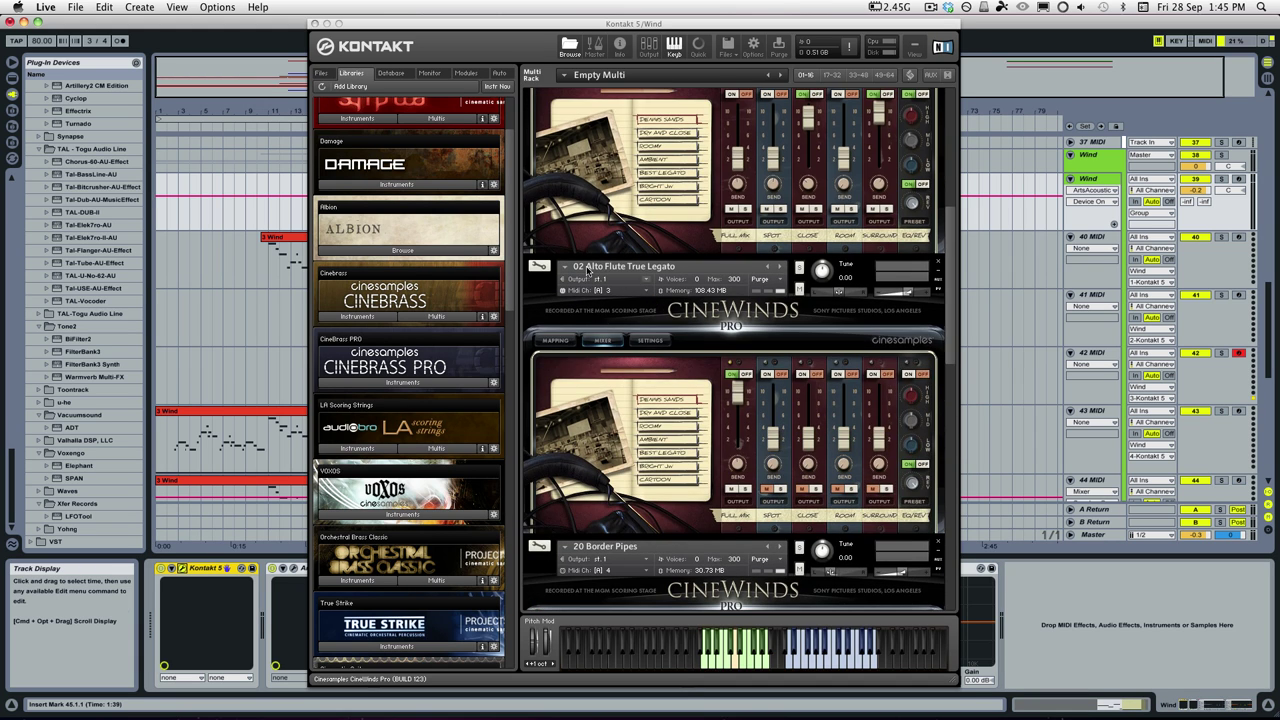
pyautogui.scroll(-10, 607, 263)
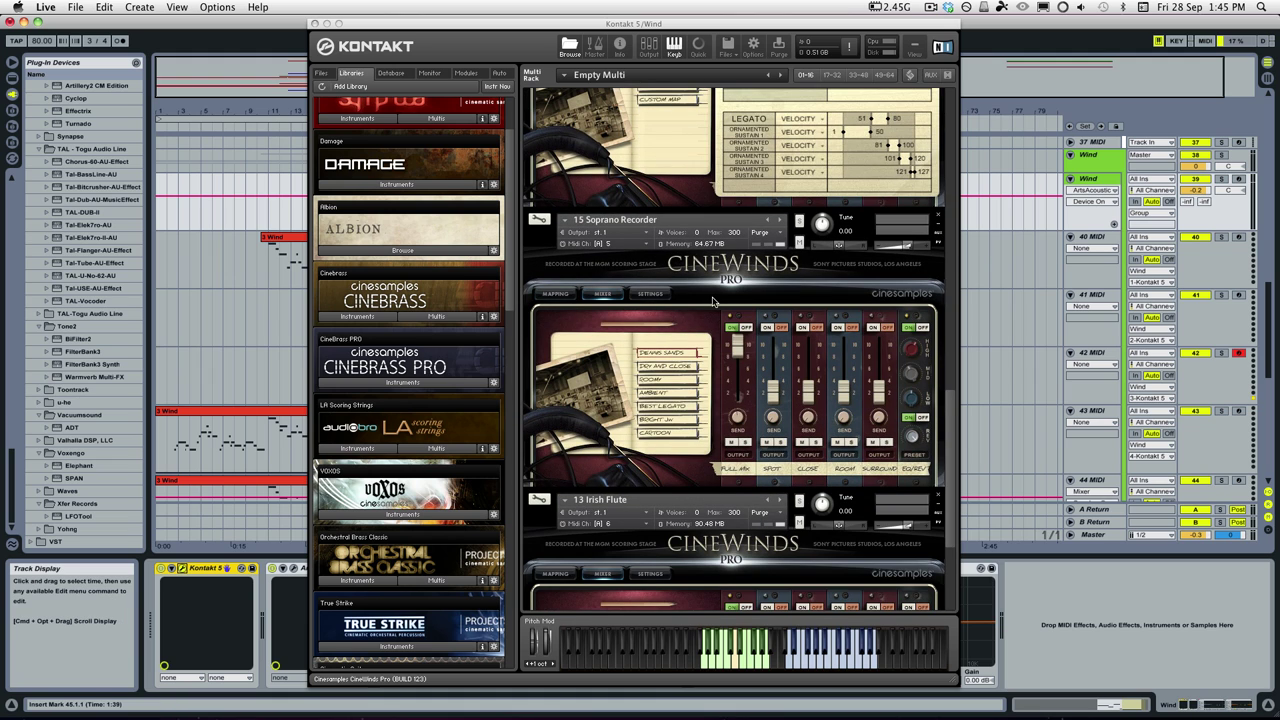
pyautogui.scroll(1, 702, 366)
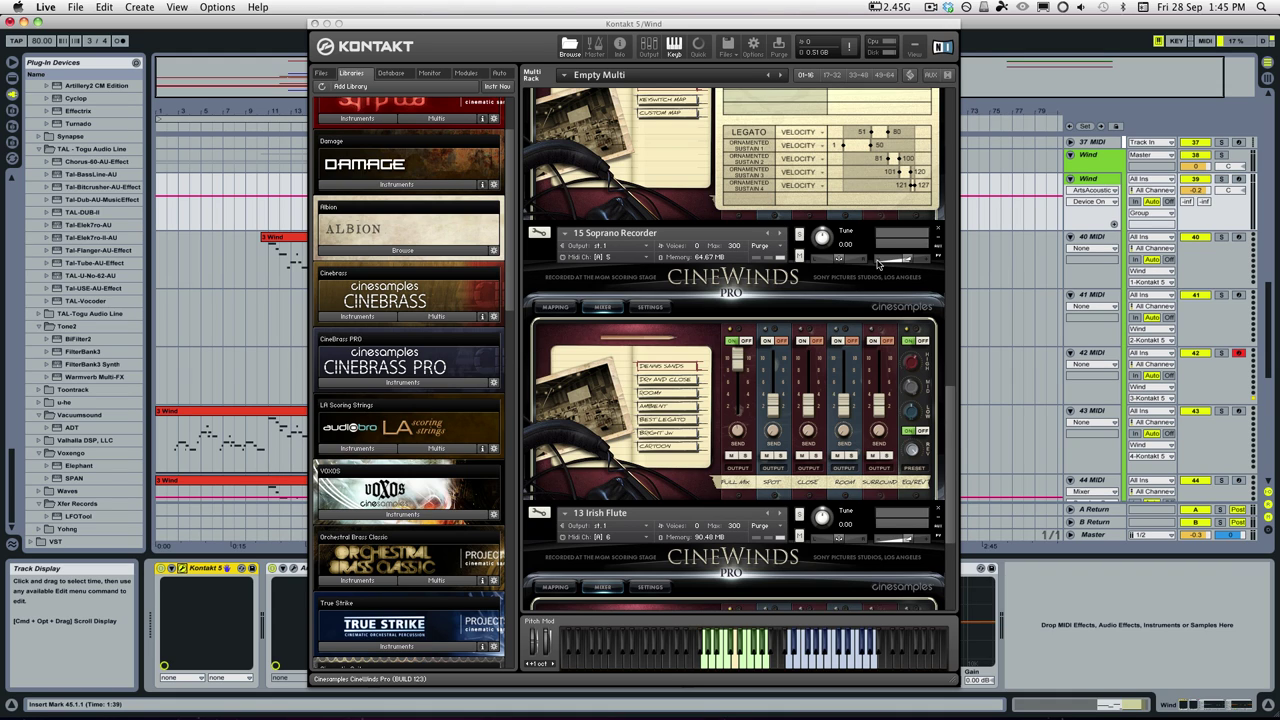
pyautogui.scroll(-3, 727, 387)
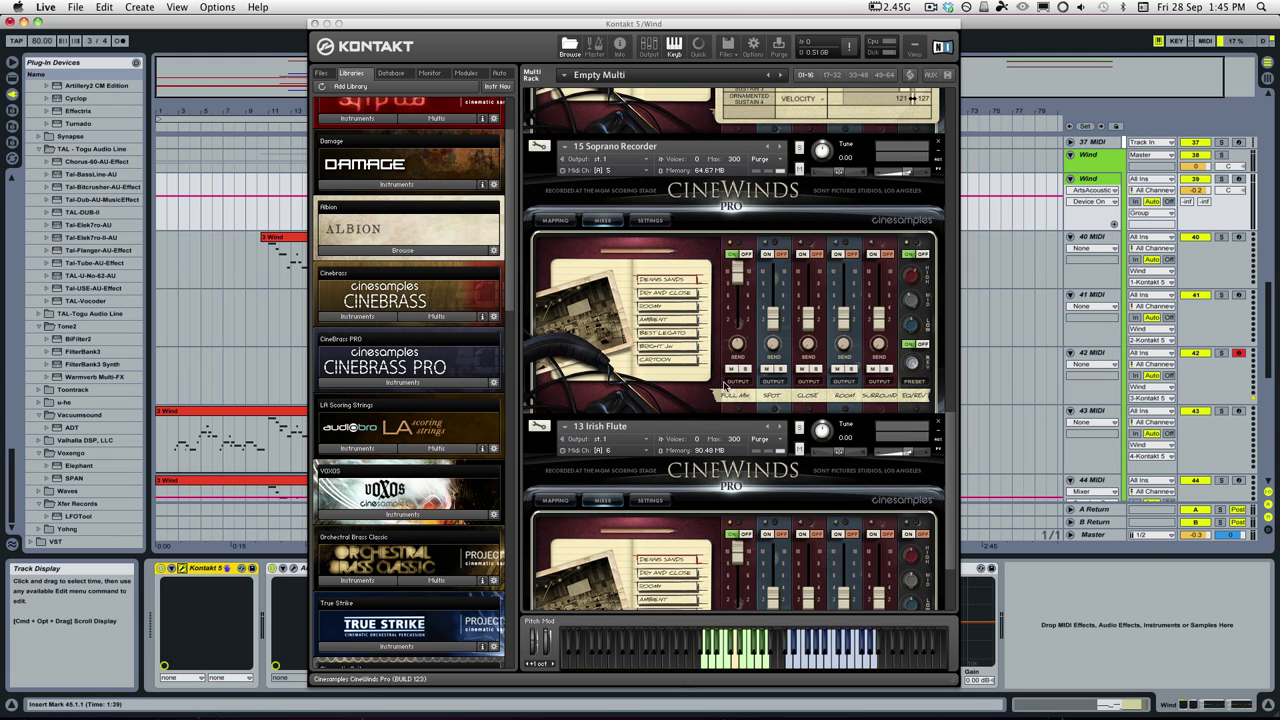
pyautogui.scroll(10, 727, 387)
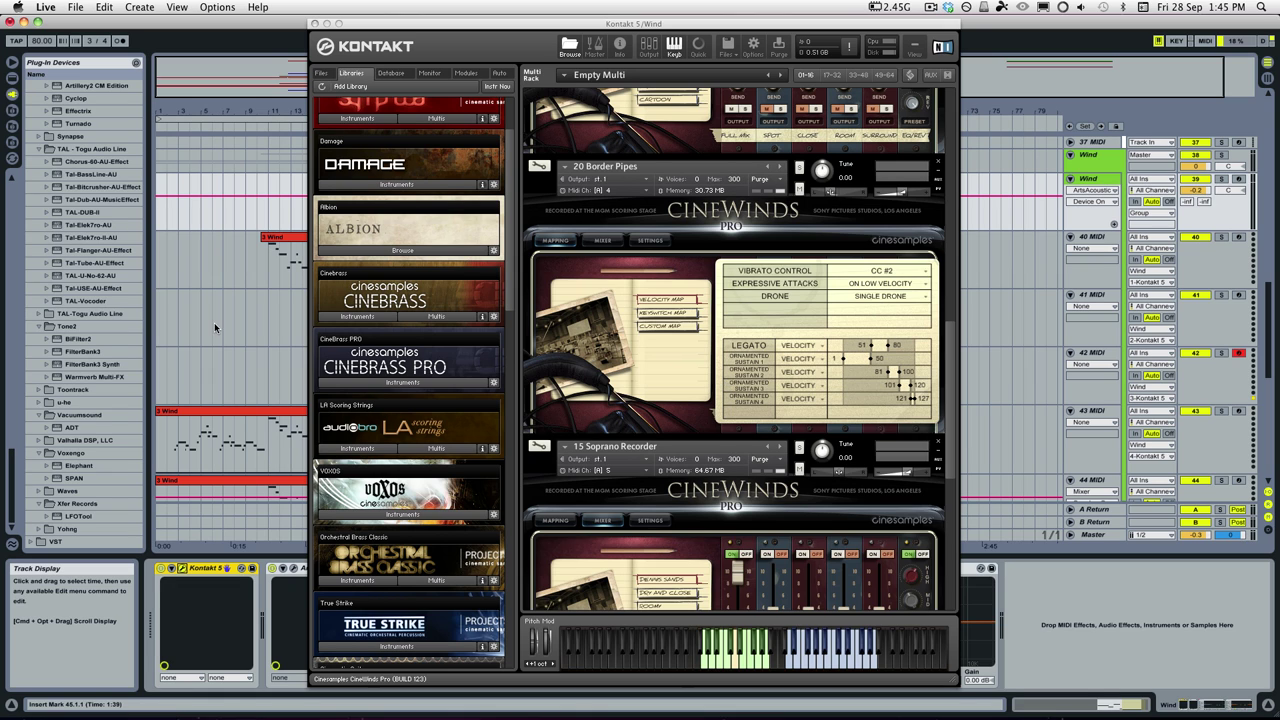
# Return to the arrangement, solo the Strings track and play the string parts from bar 20.
pyautogui.click(263, 305)
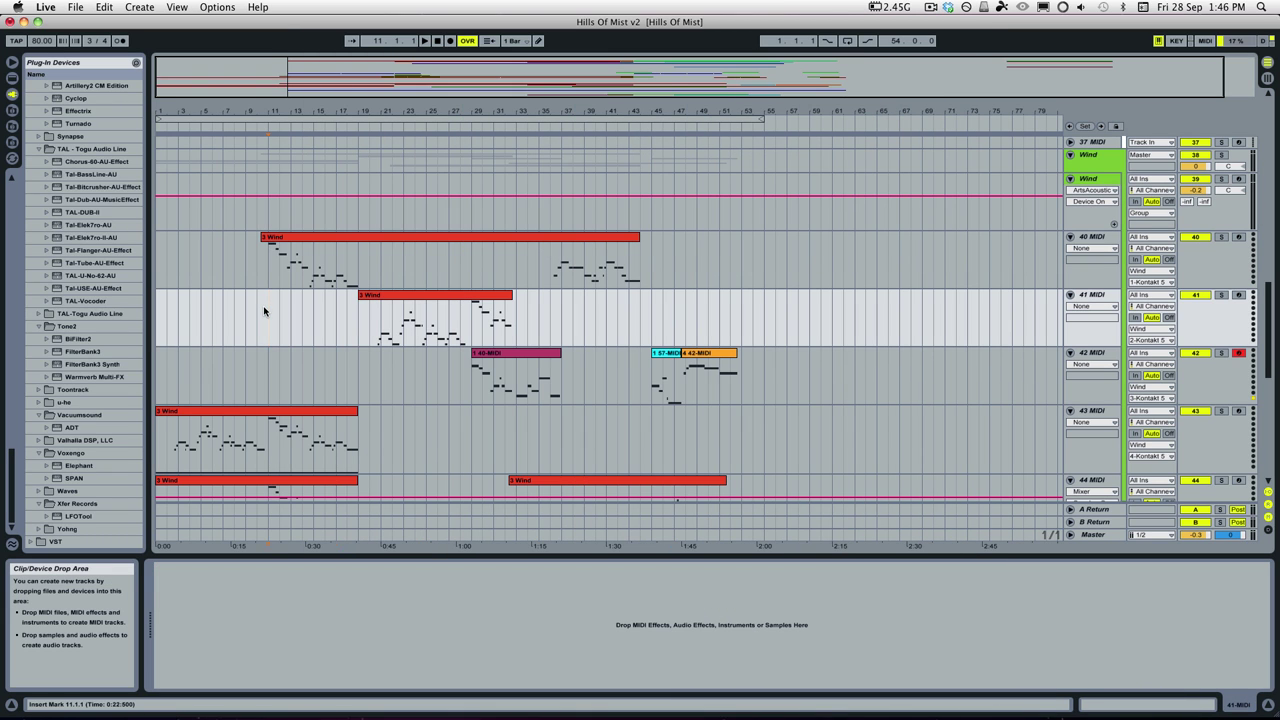
pyautogui.scroll(20, 265, 304)
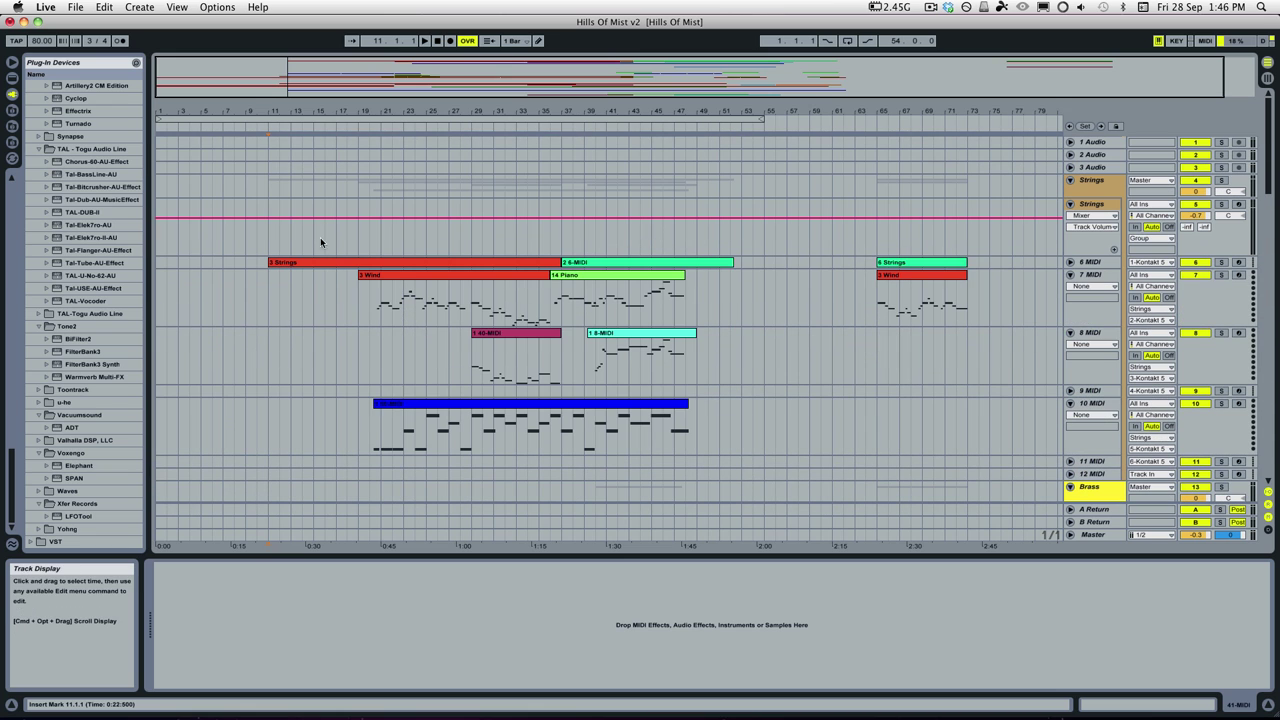
pyautogui.click(1220, 204)
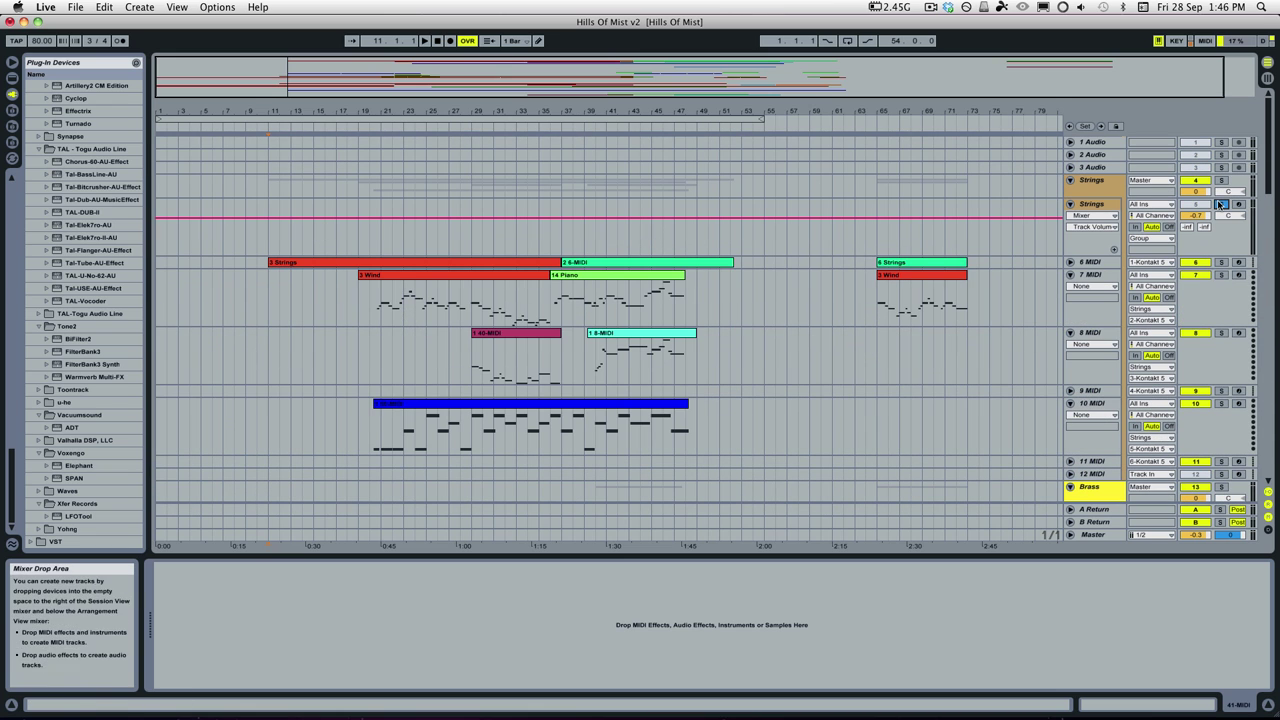
pyautogui.click(370, 343)
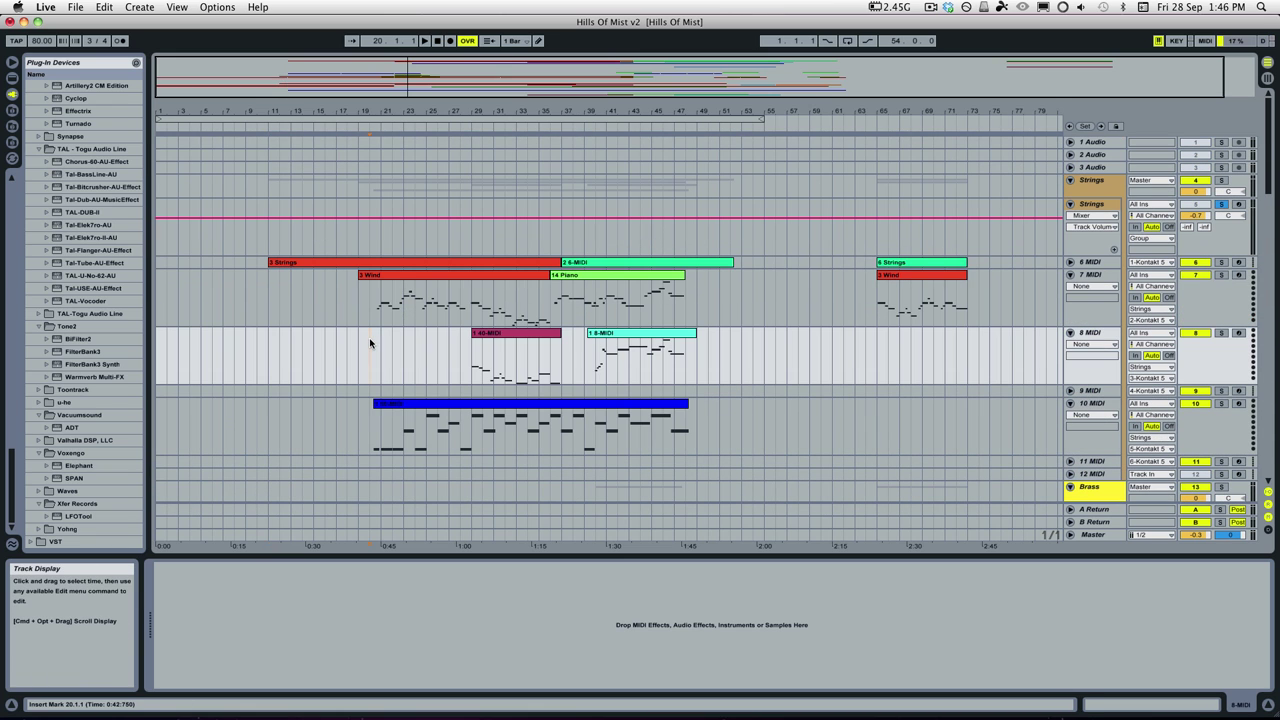
pyautogui.press('space')
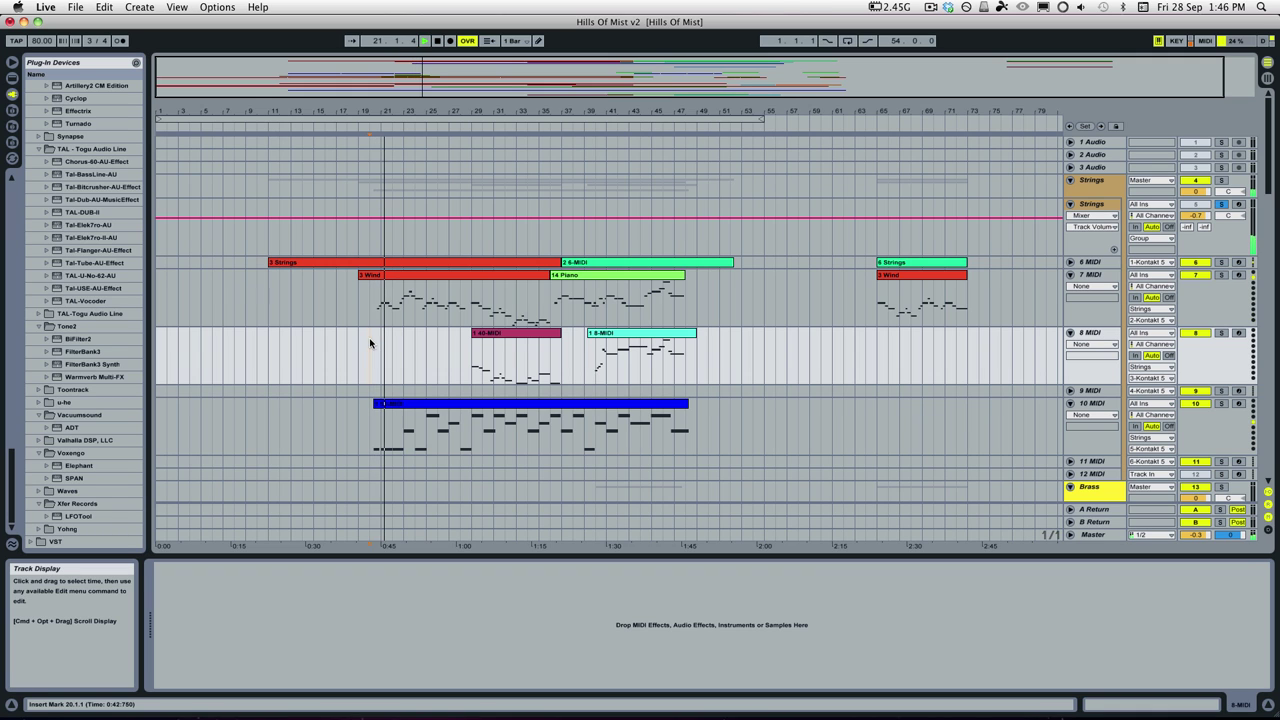
# Show the 11 - Expression envelope of the first 3 Wind clip on 7 MIDI, set a flat raised level and play it.
pyautogui.doubleClick(416, 293)
pyautogui.click(307, 592)
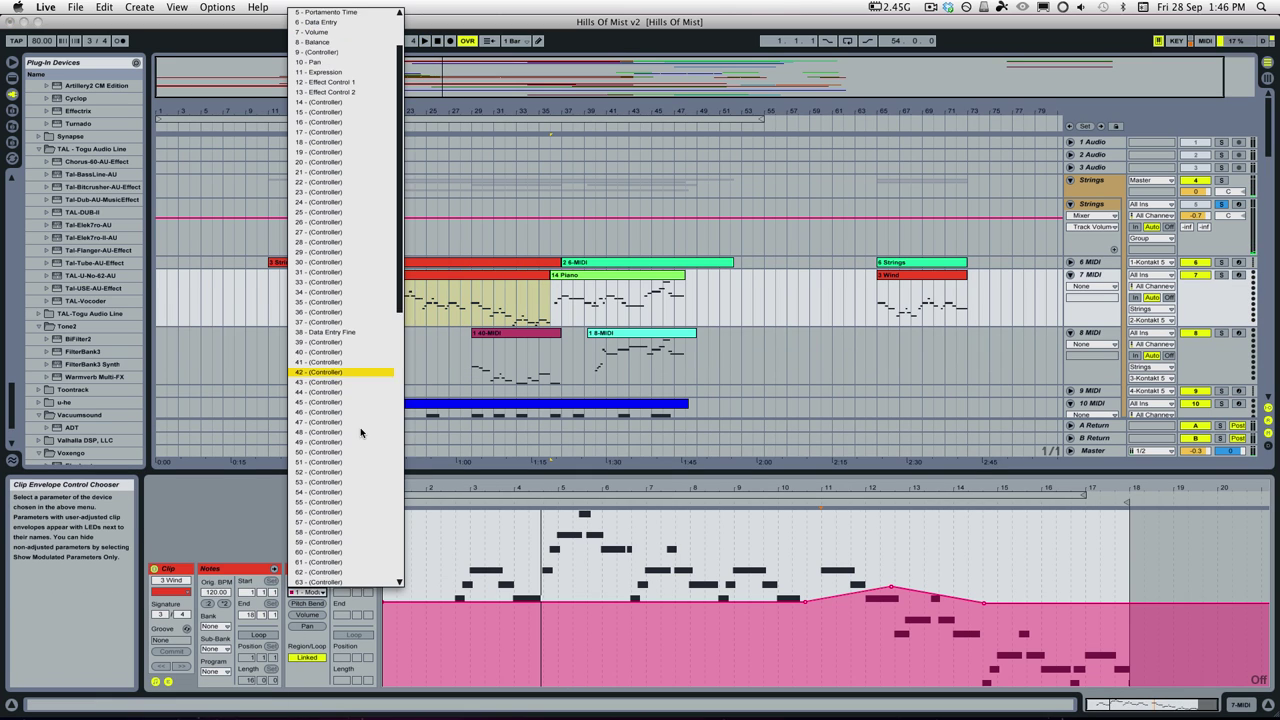
pyautogui.scroll(10, 357, 432)
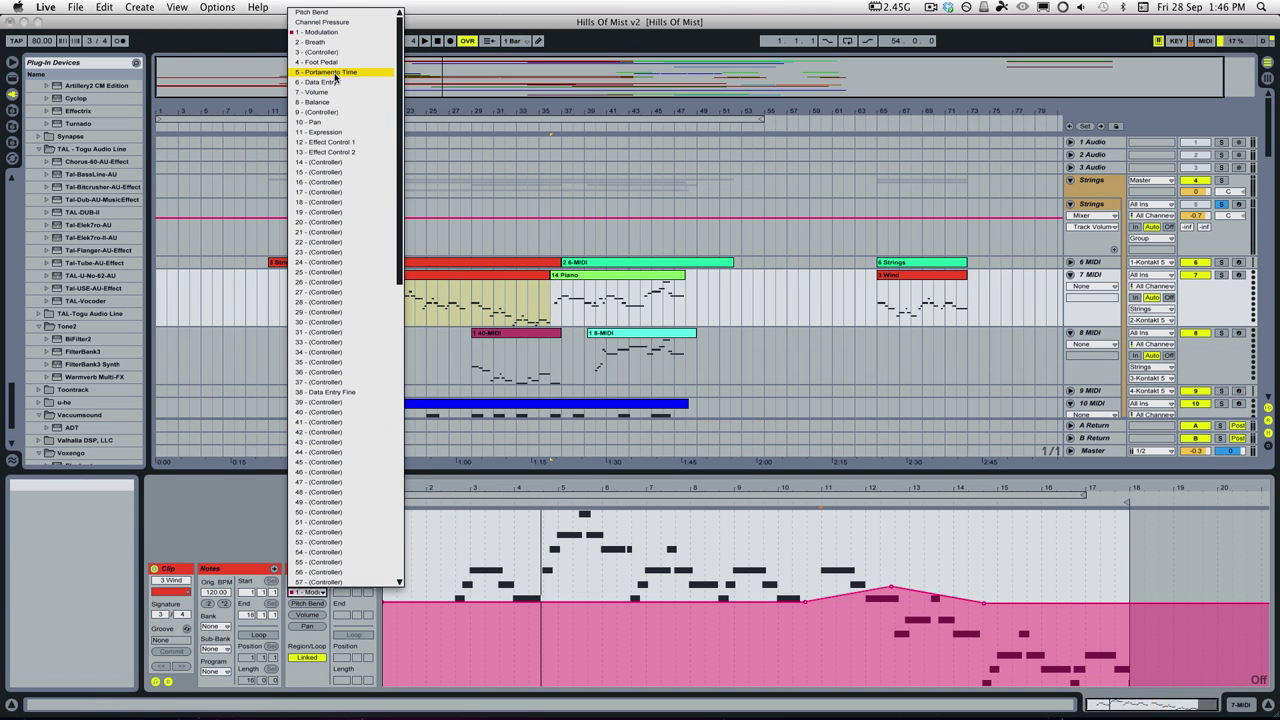
pyautogui.click(347, 132)
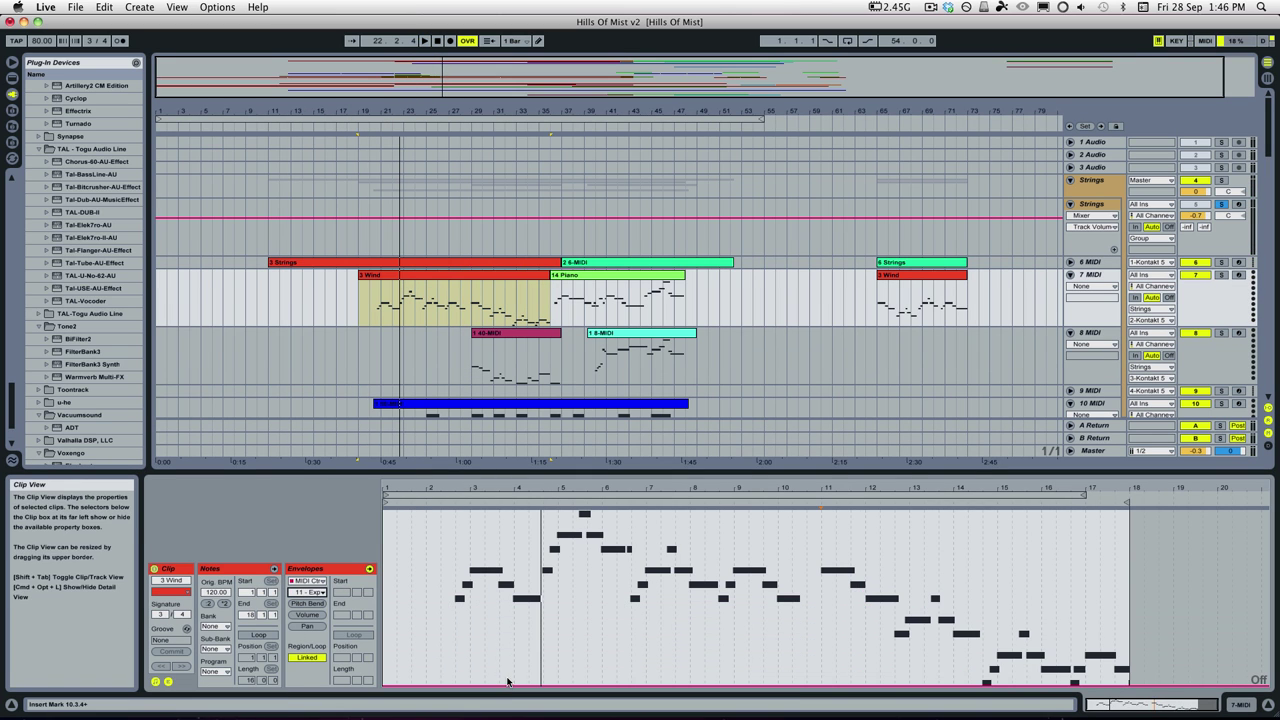
pyautogui.click(450, 502)
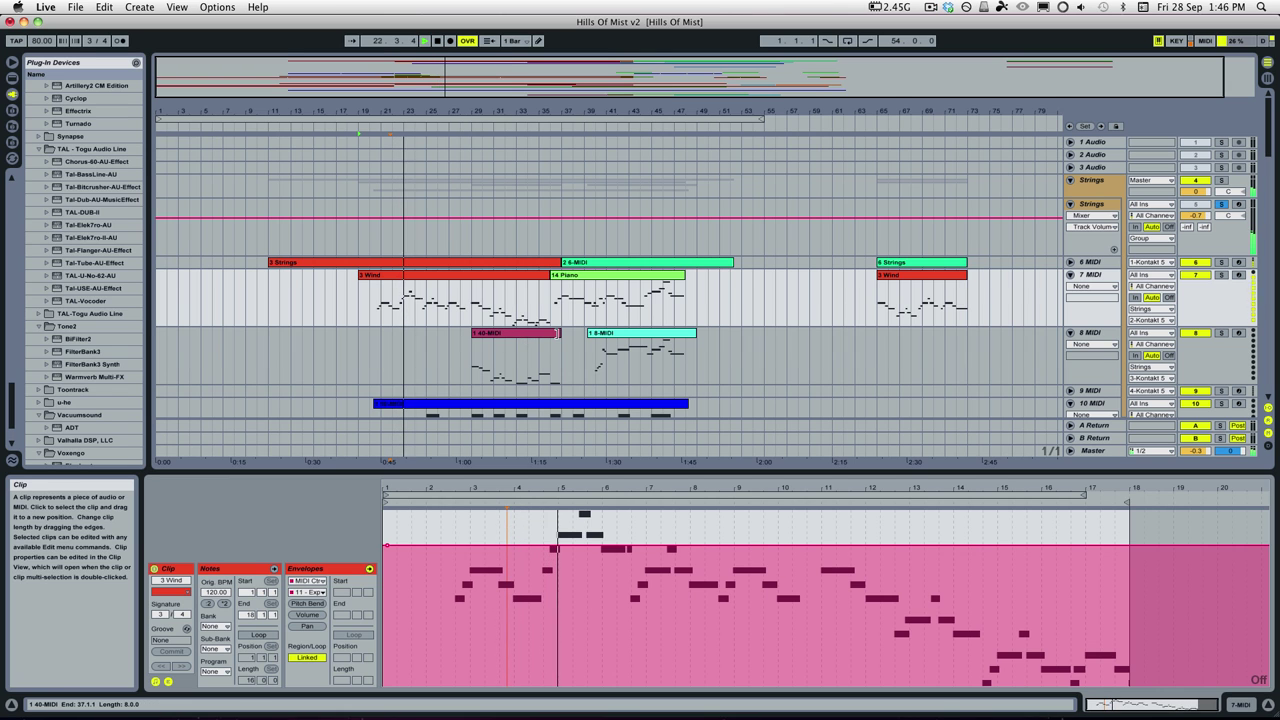
pyautogui.press('space')
# Open the 3 Strings clip on 6 MIDI and display its 64 - Hold Pedal envelope around bars 15 to 33.
pyautogui.click(466, 262)
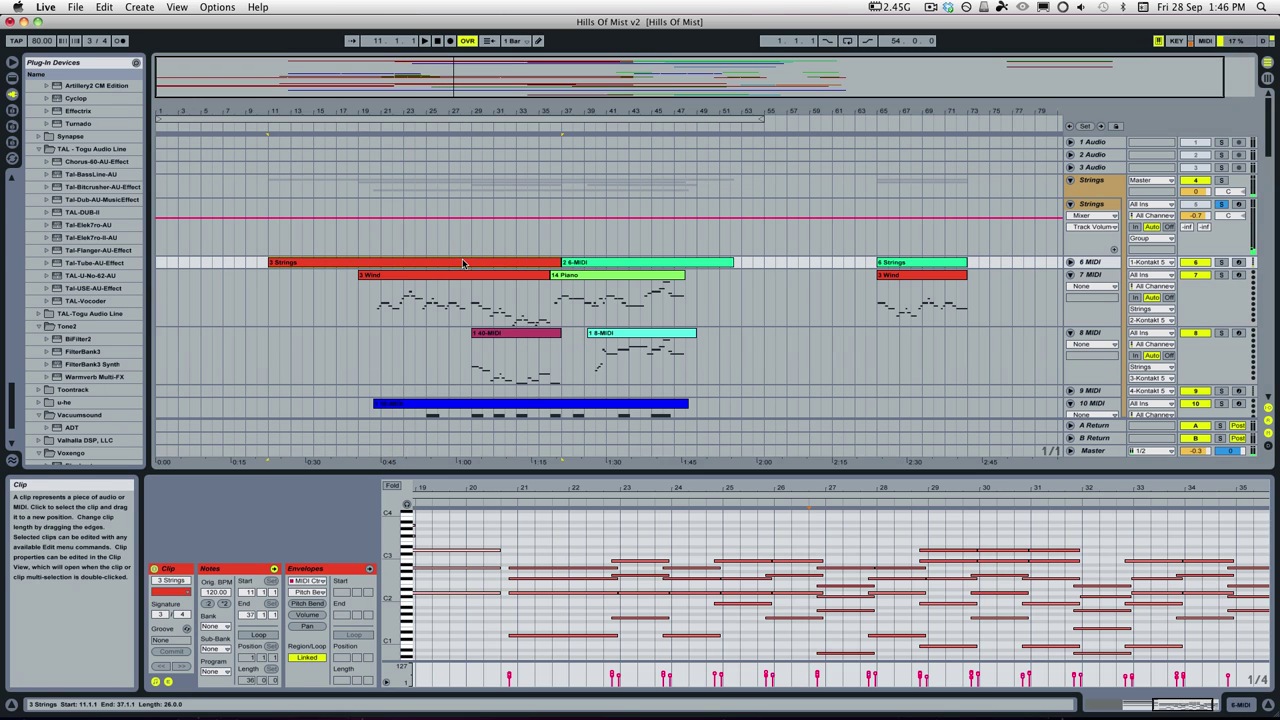
pyautogui.click(312, 592)
pyautogui.scroll(-10, 355, 415)
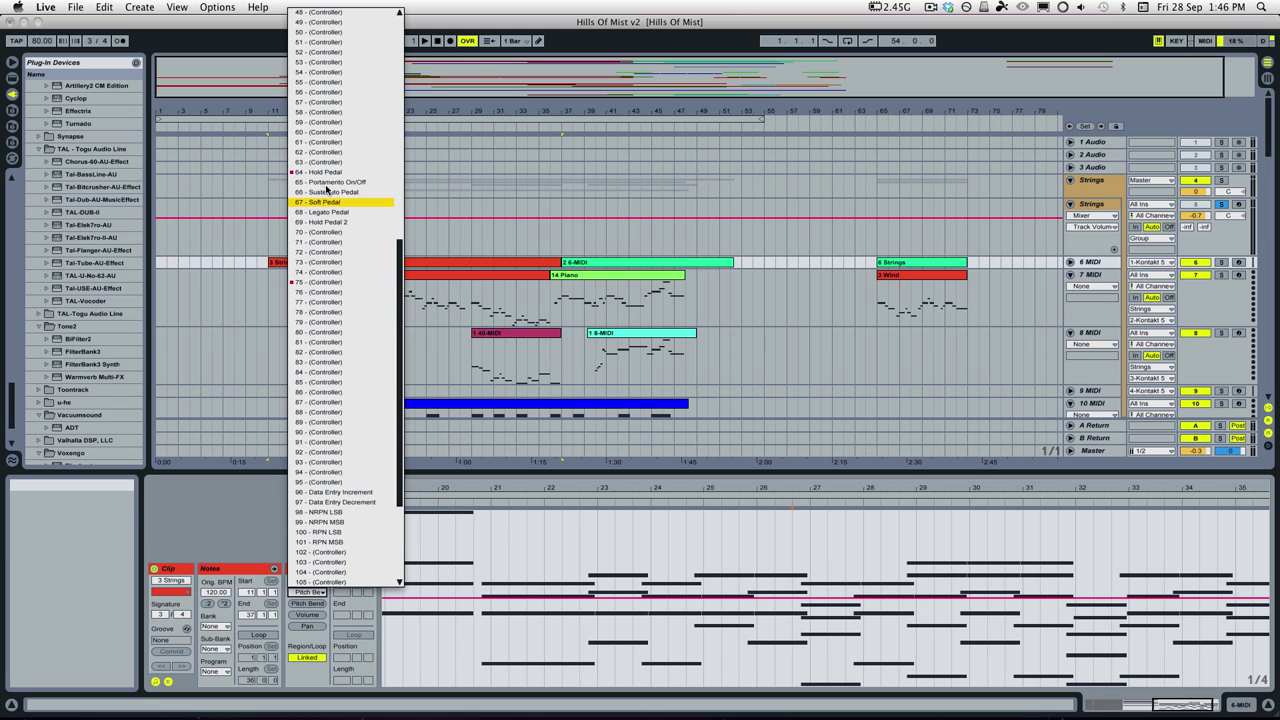
pyautogui.click(325, 174)
pyautogui.hscroll(-5, 603, 658)
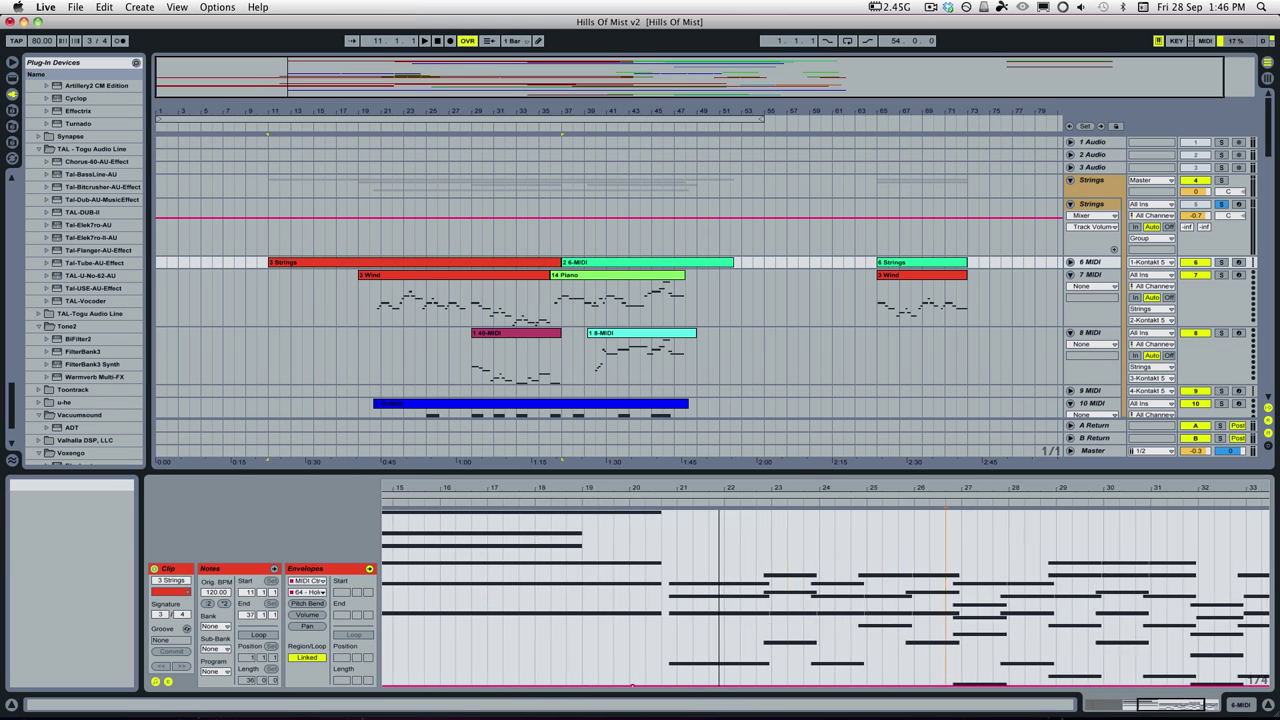
# Show the 3 Strings clip's 64 - Hold Pedal envelope from bar 11 and play the soloed strings from bar 20.
pyautogui.moveTo(438, 686); pyautogui.dragTo(407, 688)
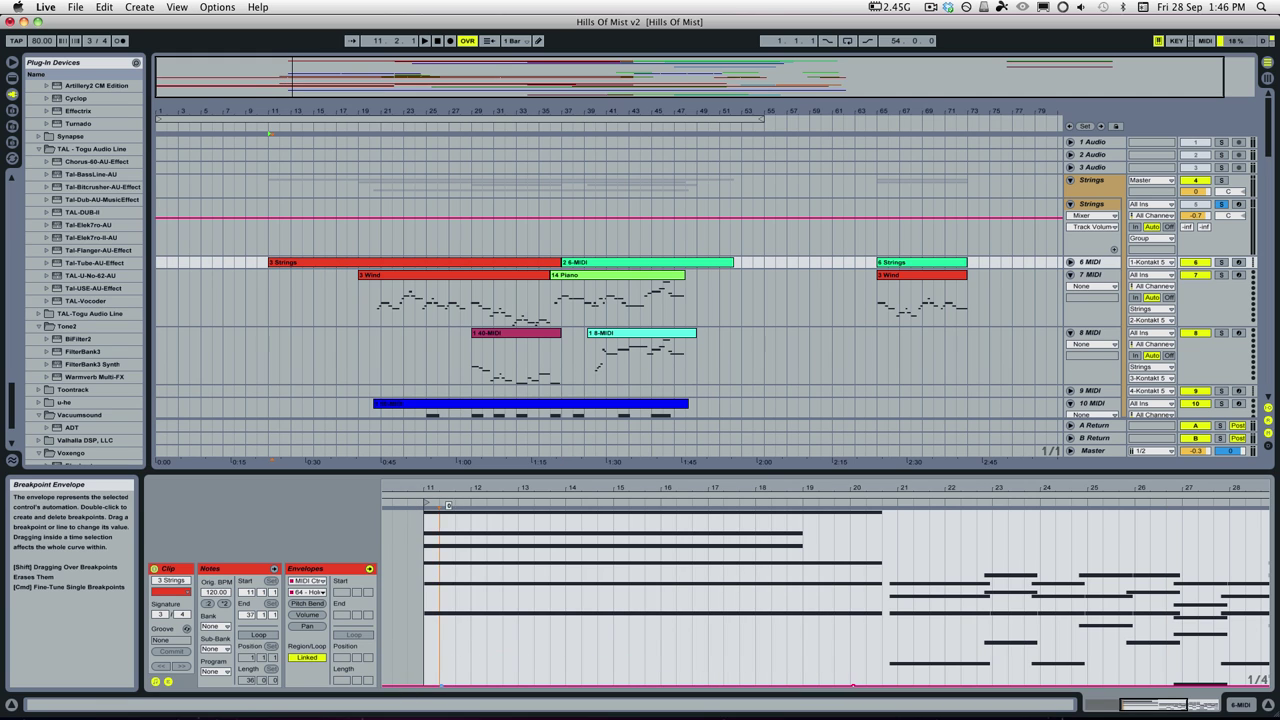
pyautogui.scroll(-1, 349, 320)
pyautogui.click(371, 323)
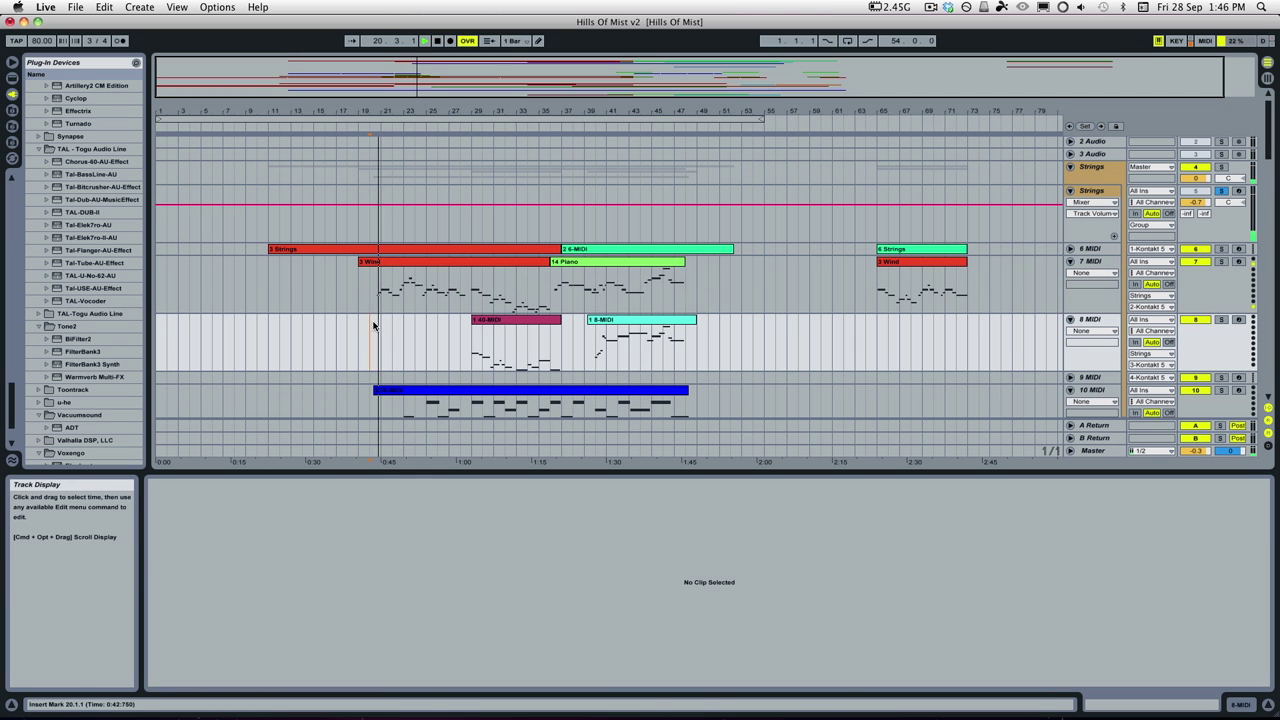
pyautogui.click(374, 253)
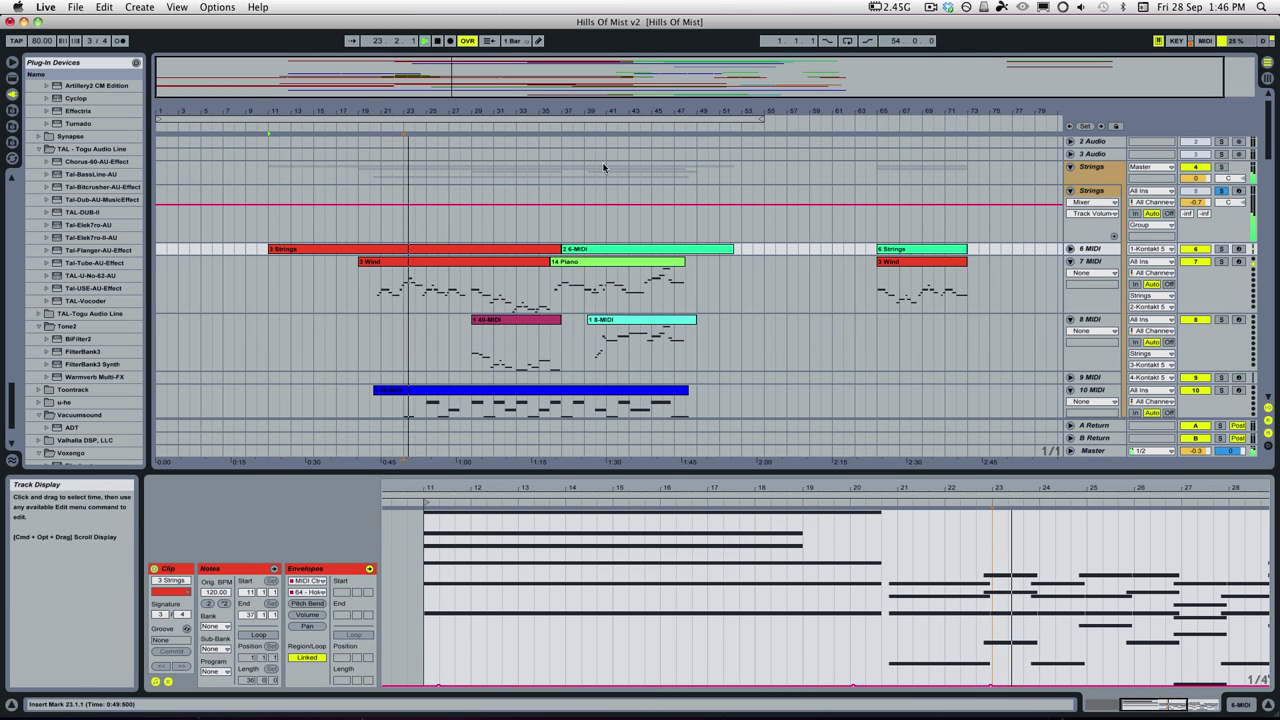
# Go to the Wind group, set the playback start at bar 20 on 41 MIDI and play its 3 Wind clip.
pyautogui.scroll(-3, 604, 200)
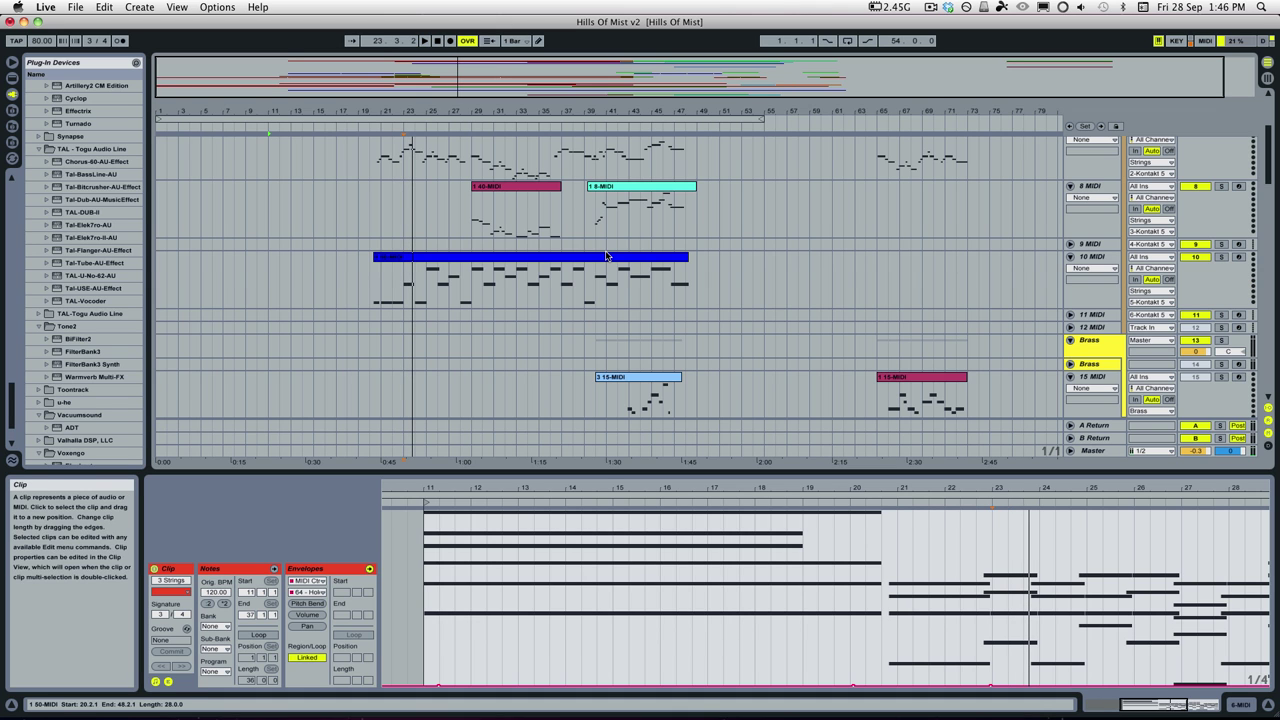
pyautogui.scroll(6, 605, 255)
pyautogui.scroll(-3, 580, 277)
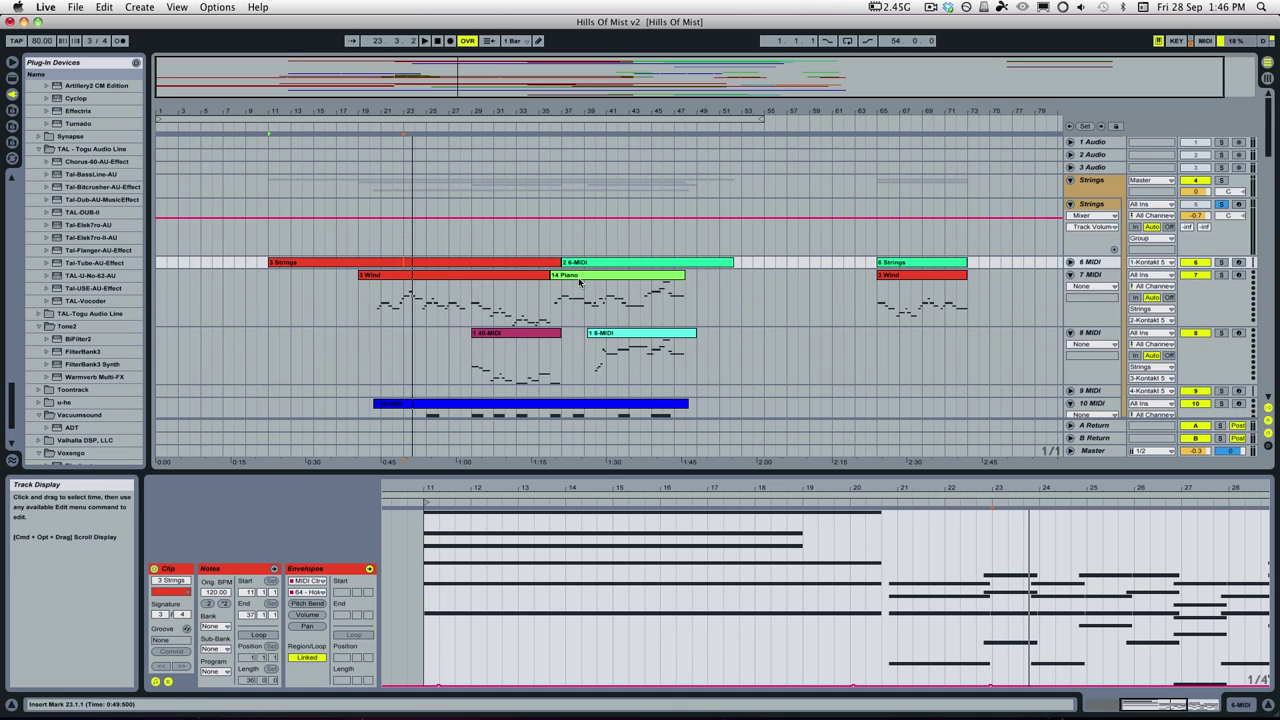
pyautogui.scroll(-10, 578, 282)
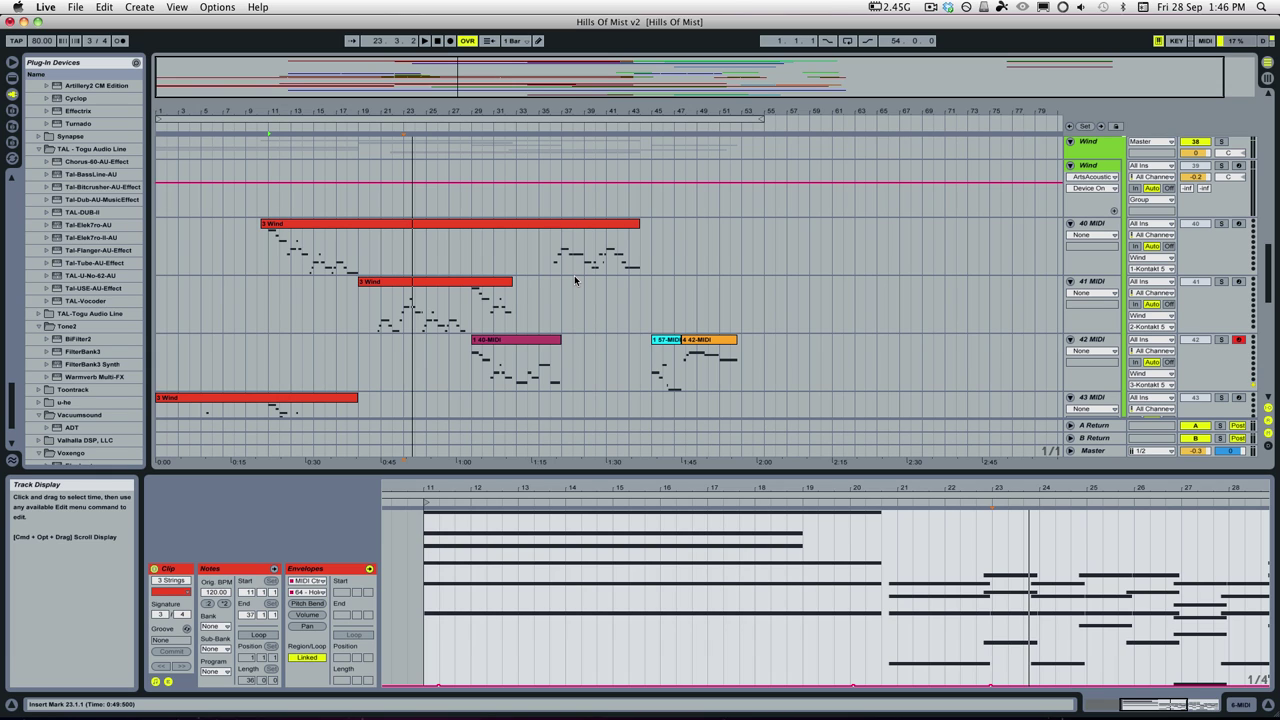
pyautogui.click(370, 326)
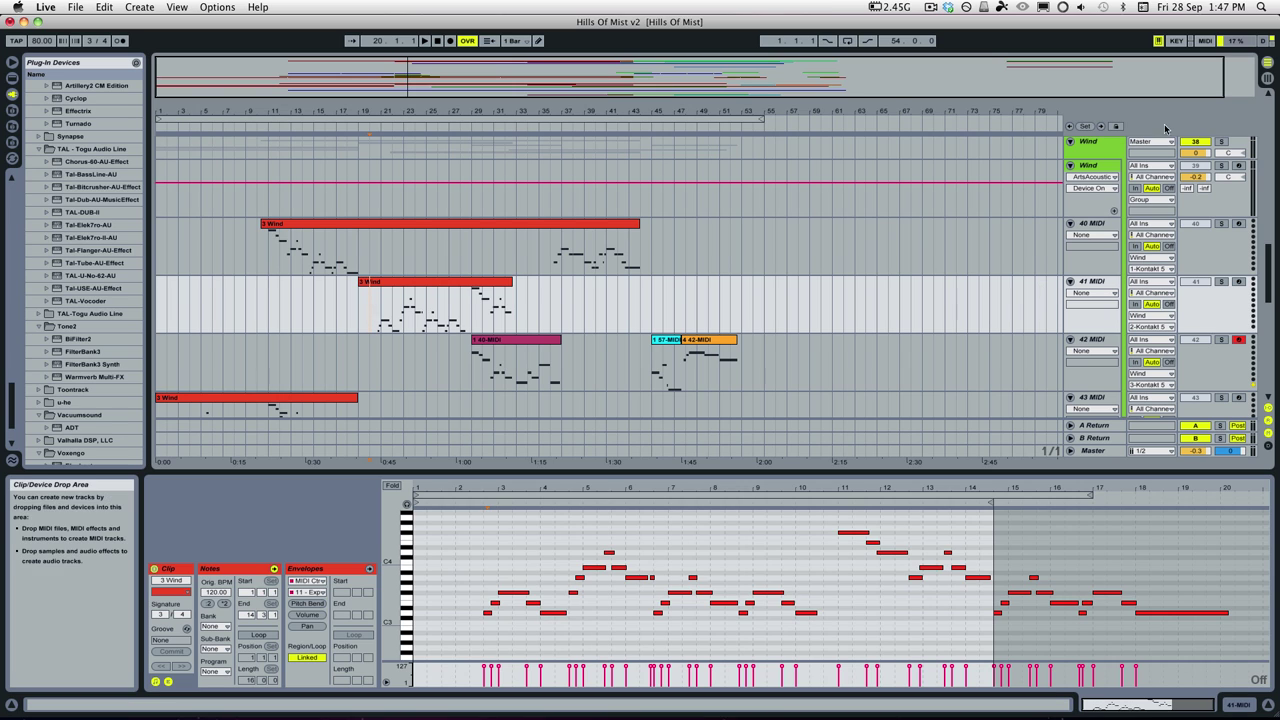
pyautogui.press('space')
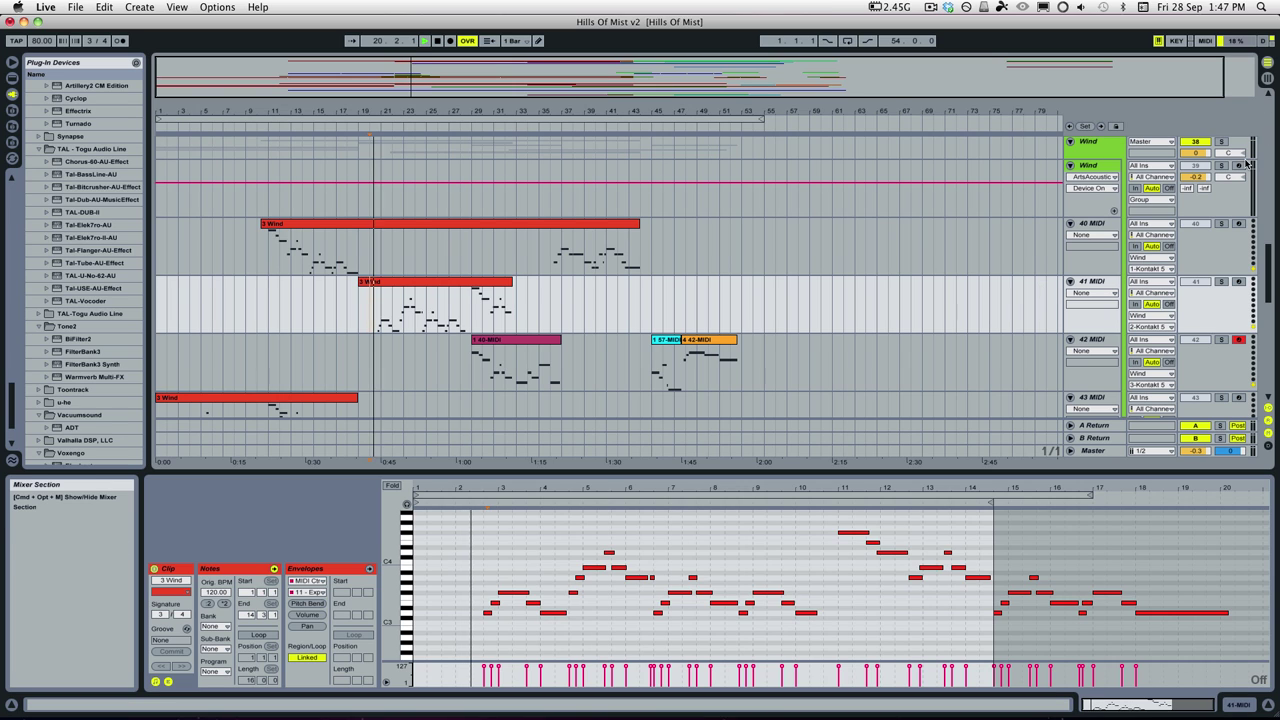
# Solo the 41 MIDI wind track, play its part, and replay it from bar 20.
pyautogui.press('space')
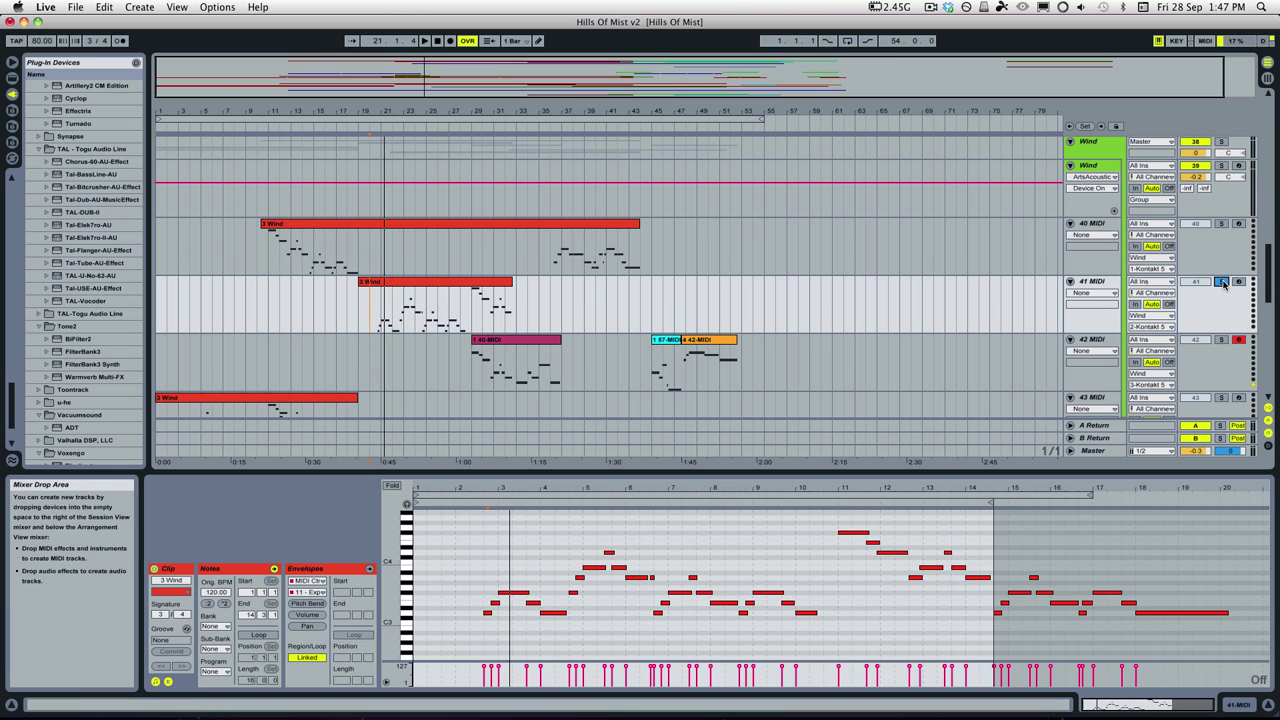
pyautogui.press('space')
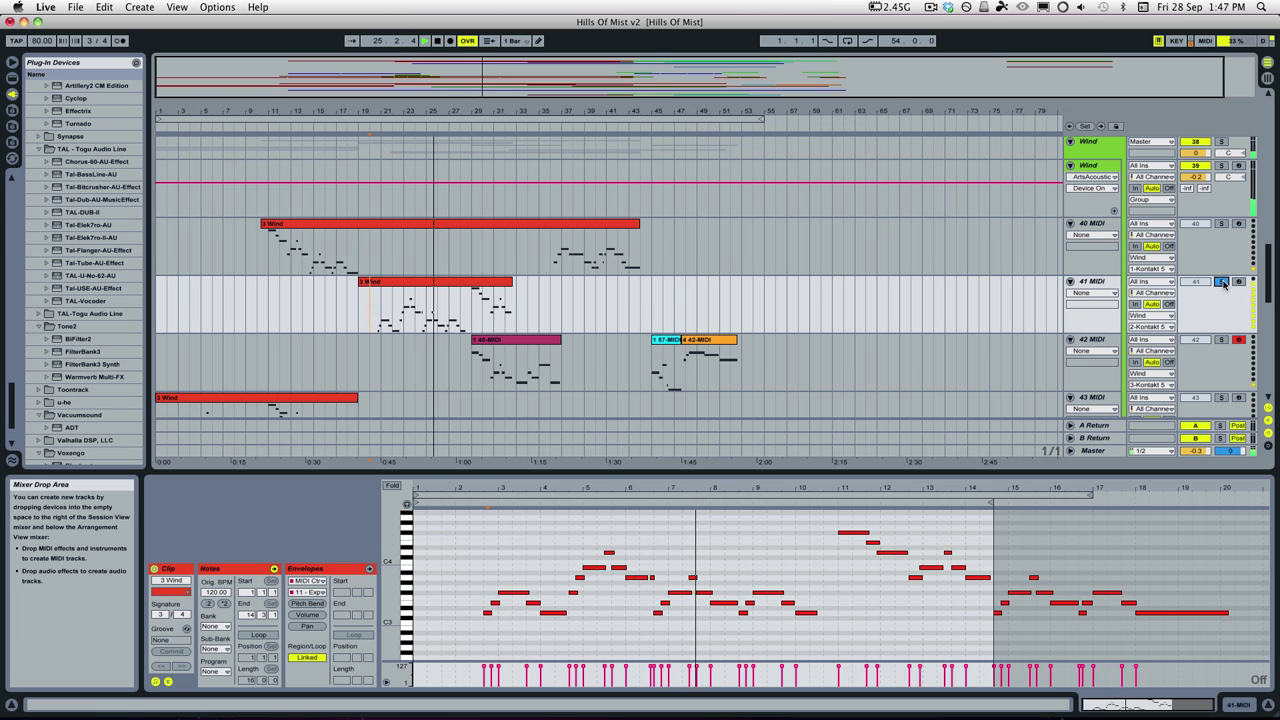
pyautogui.press('space')
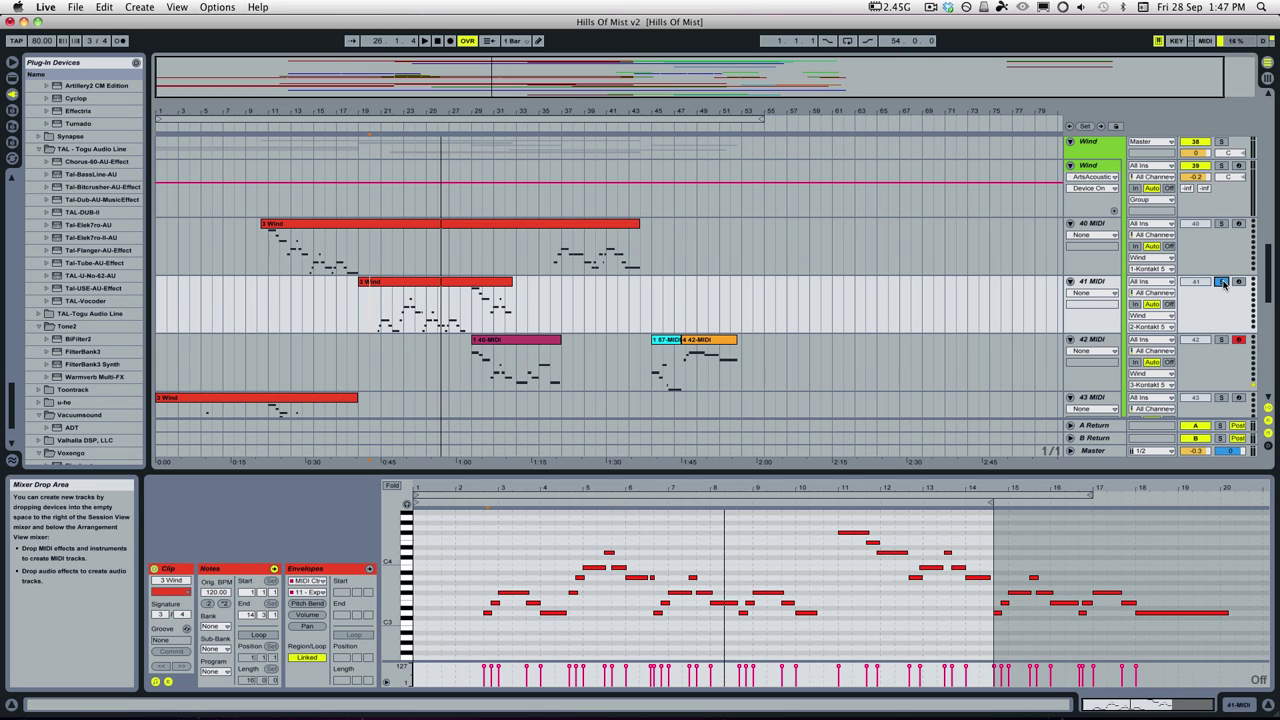
pyautogui.click(370, 322)
pyautogui.press('space')
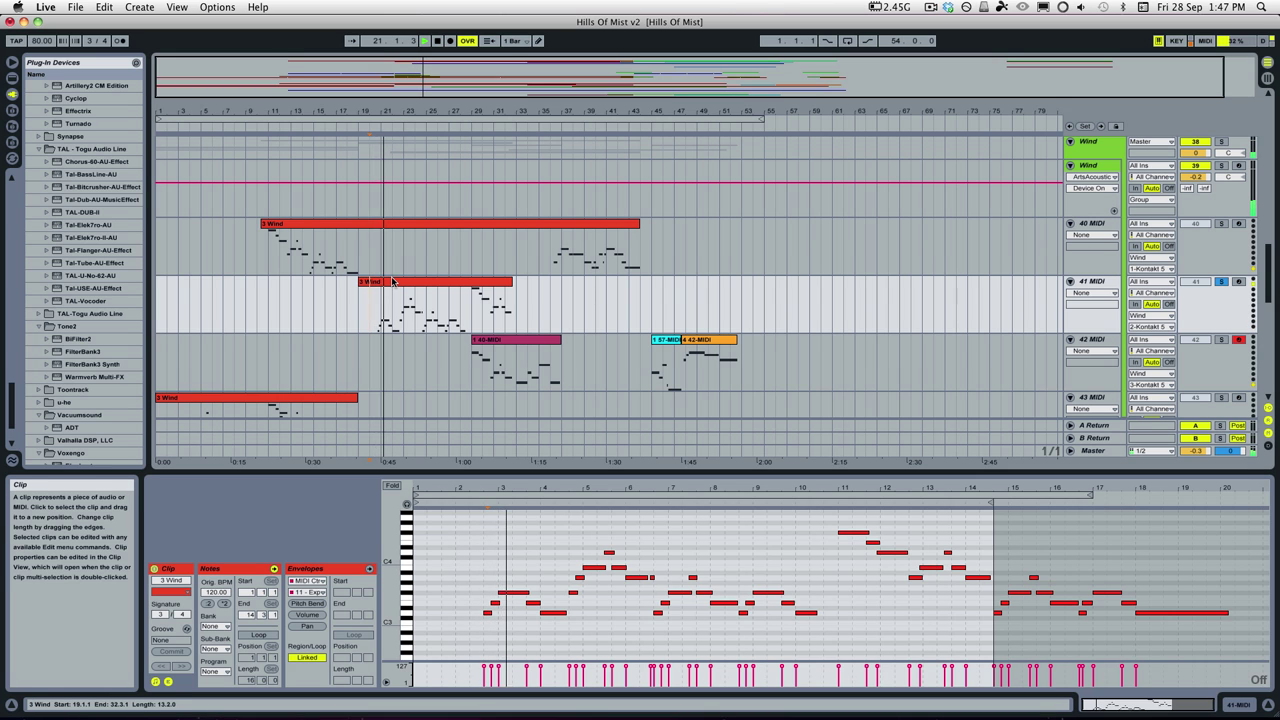
# Copy the 3 Wind clip from 41 MIDI to the 15 MIDI brass track at bar 19.
pyautogui.click(392, 282)
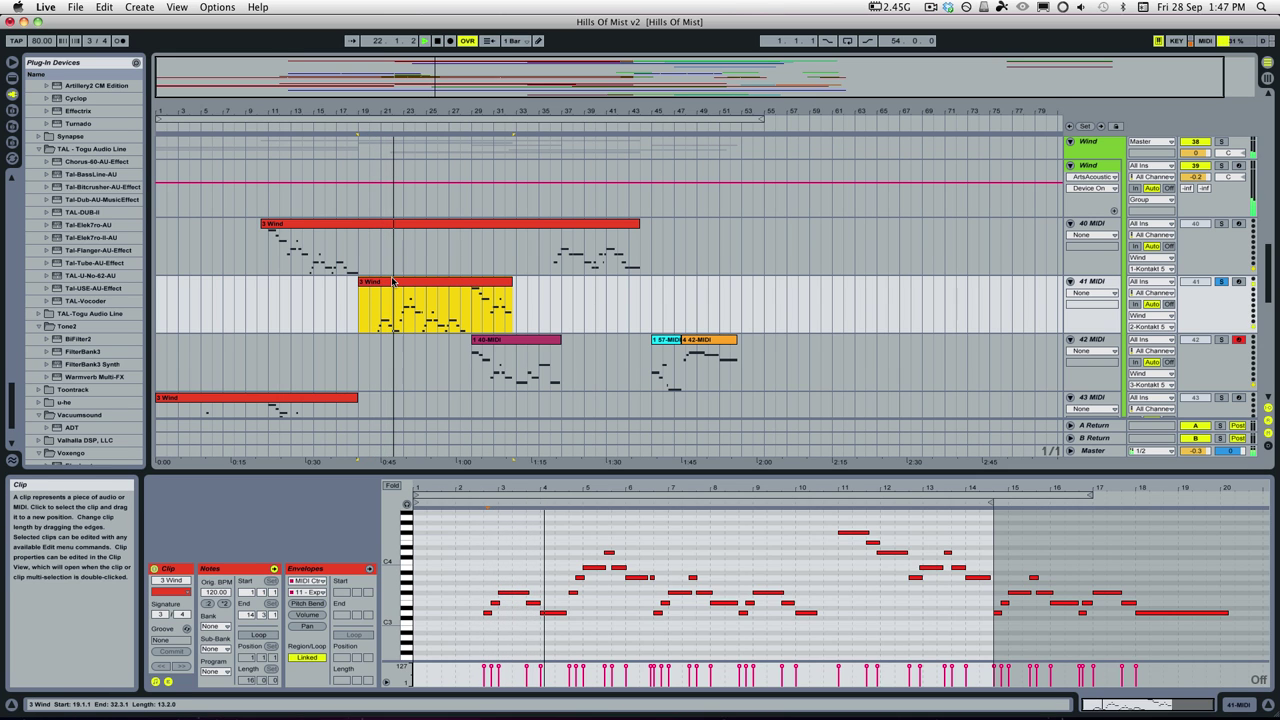
pyautogui.scroll(3, 392, 282)
pyautogui.scroll(10, 392, 282)
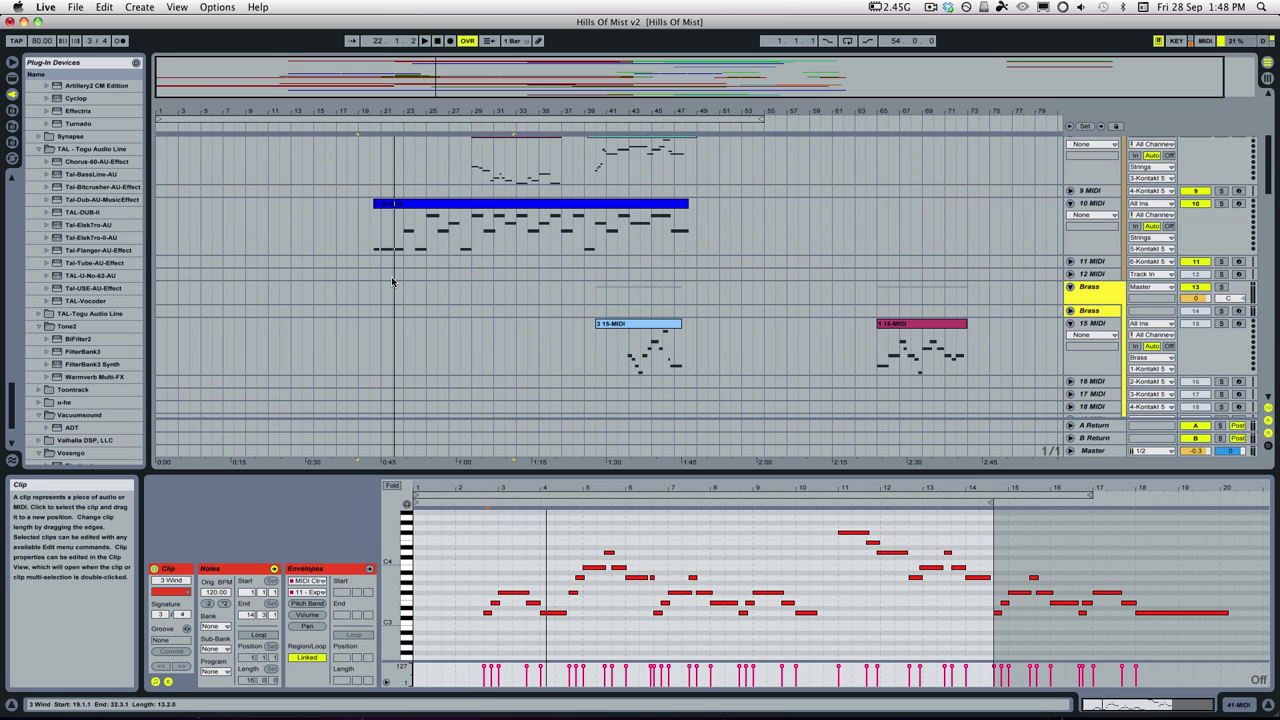
pyautogui.click(361, 343)
pyautogui.press('super+v')
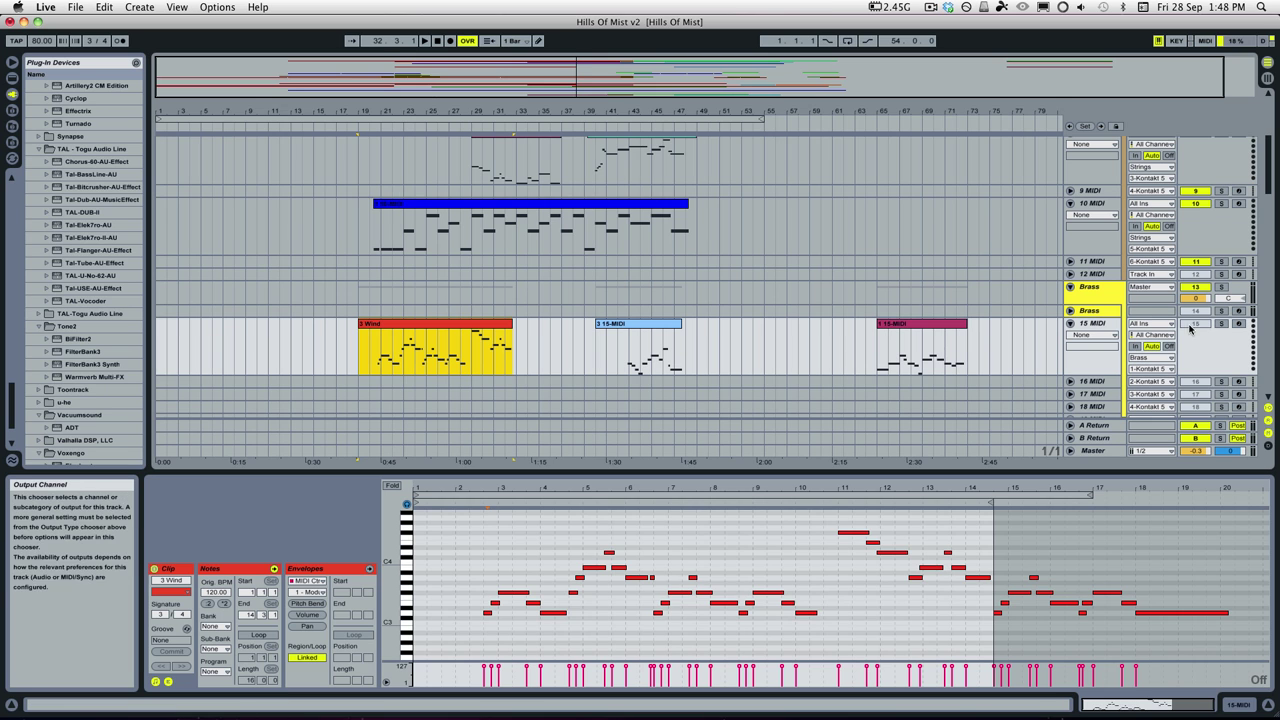
# Solo the 15 MIDI brass track and play the copied part from bar 21.
pyautogui.click(1220, 324)
pyautogui.press('space')
pyautogui.click(384, 362)
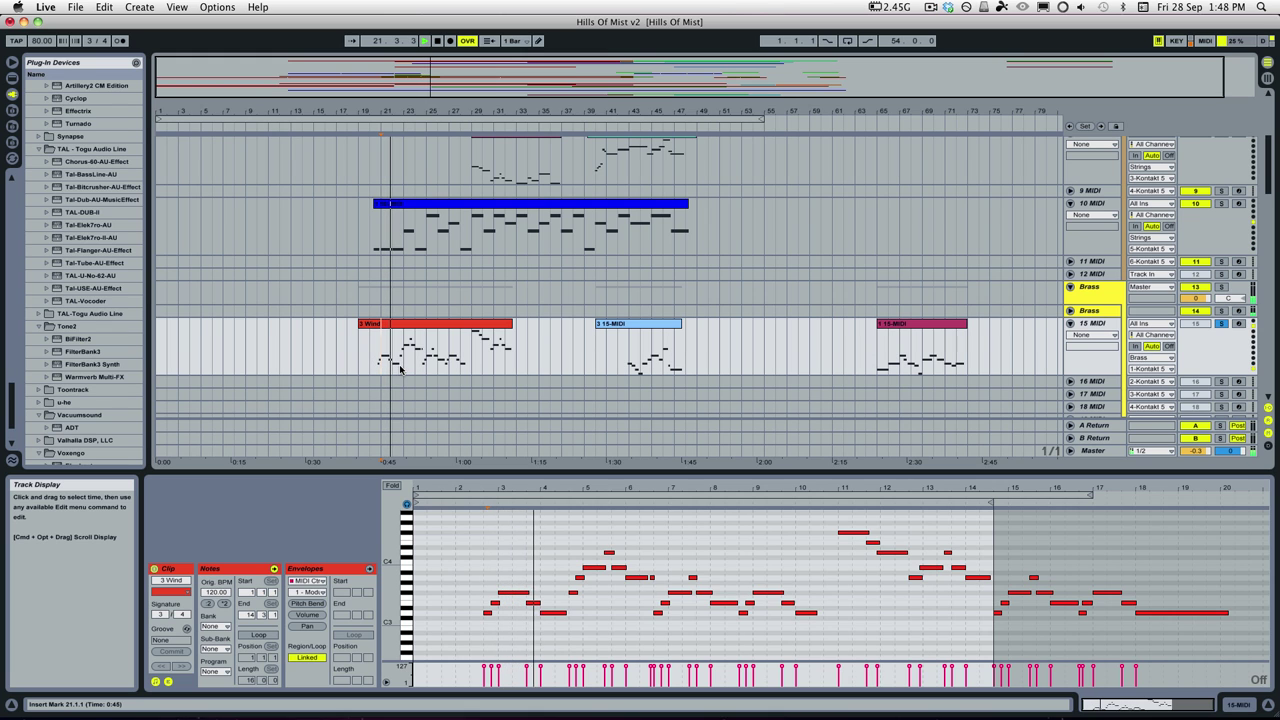
# Select the 3 Wind clip on 41 MIDI during playback, and remove its copy from the 15 MIDI brass track.
pyautogui.scroll(-15, 400, 369)
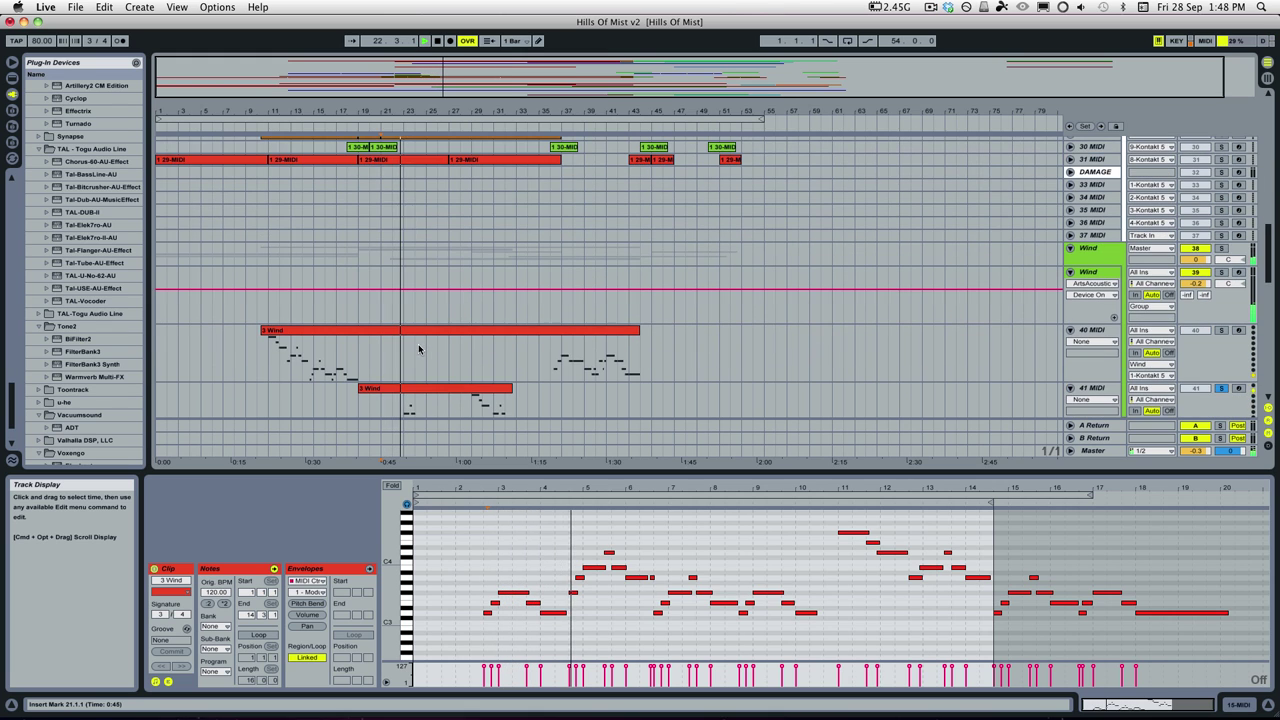
pyautogui.scroll(-2, 417, 350)
pyautogui.click(401, 176)
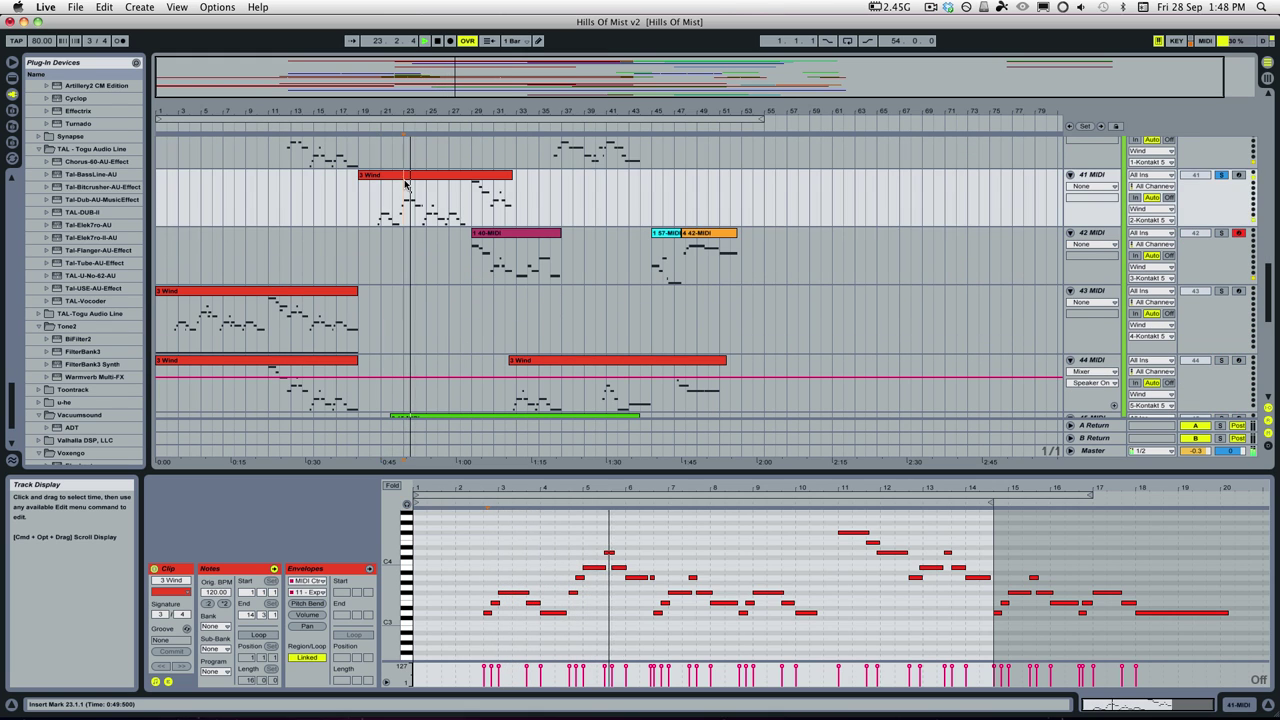
pyautogui.click(403, 195)
pyautogui.scroll(15, 403, 195)
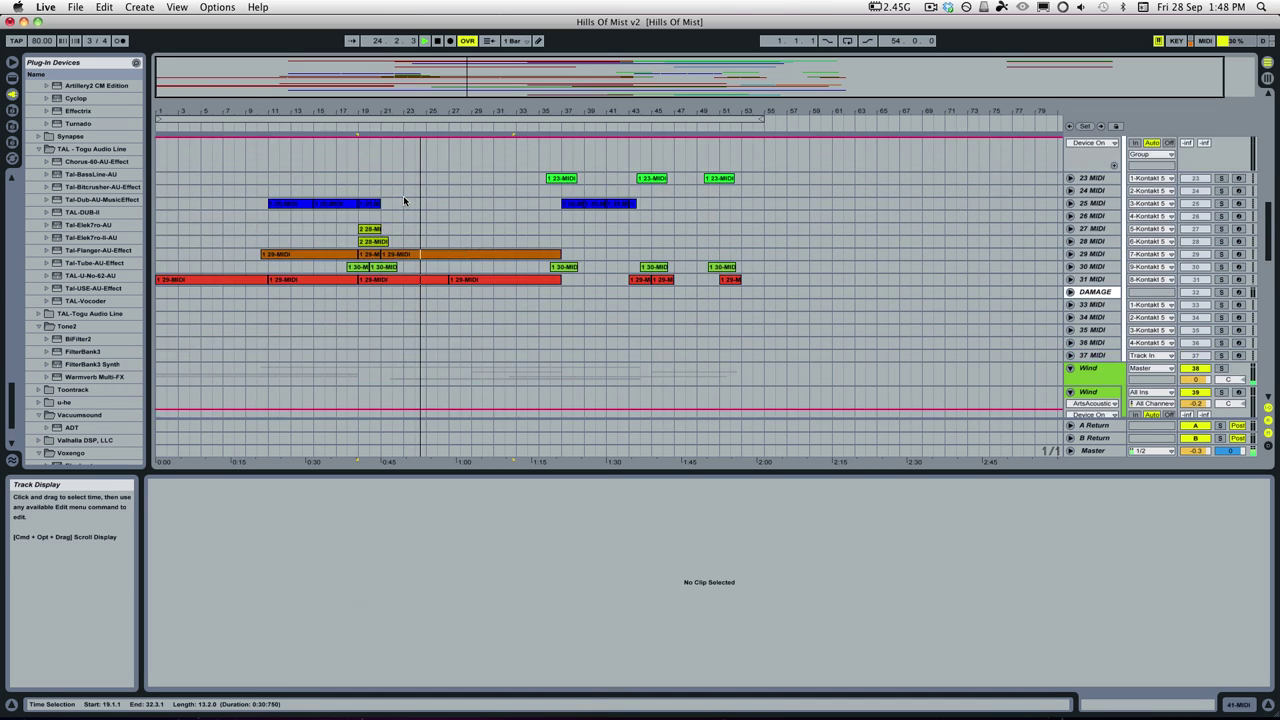
pyautogui.scroll(4, 403, 195)
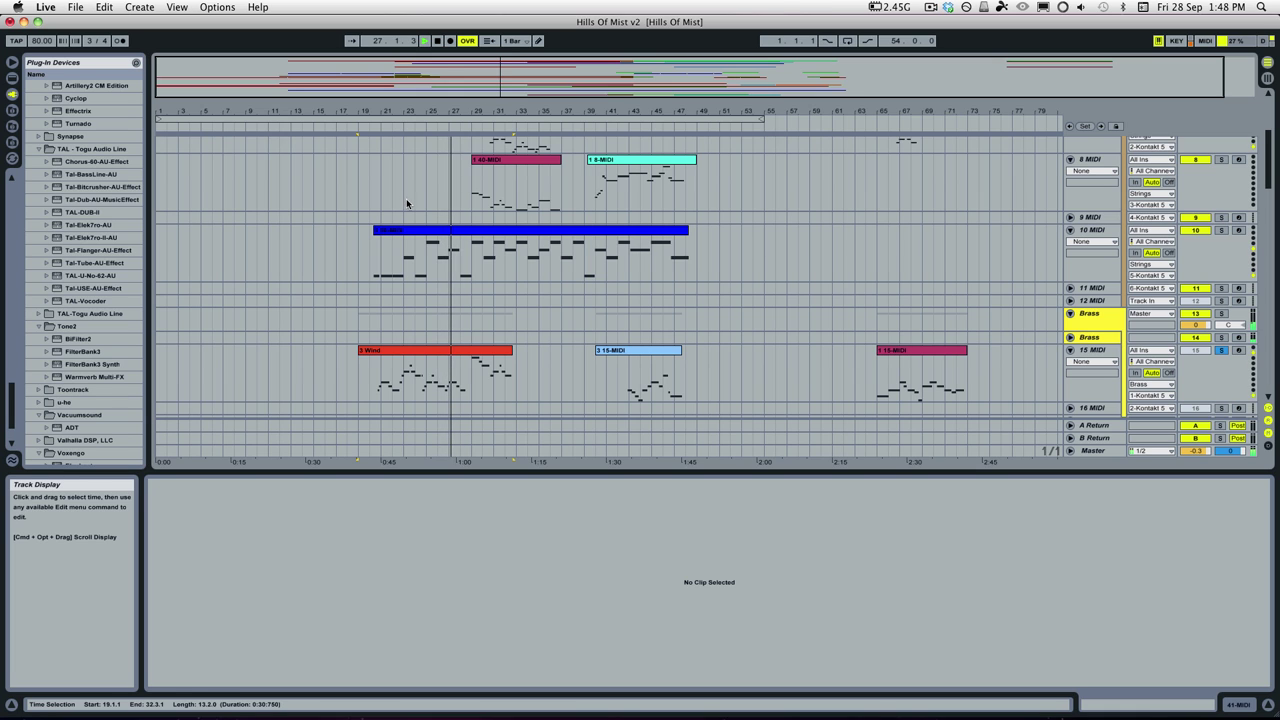
pyautogui.press('Down')
pyautogui.press('Delete')
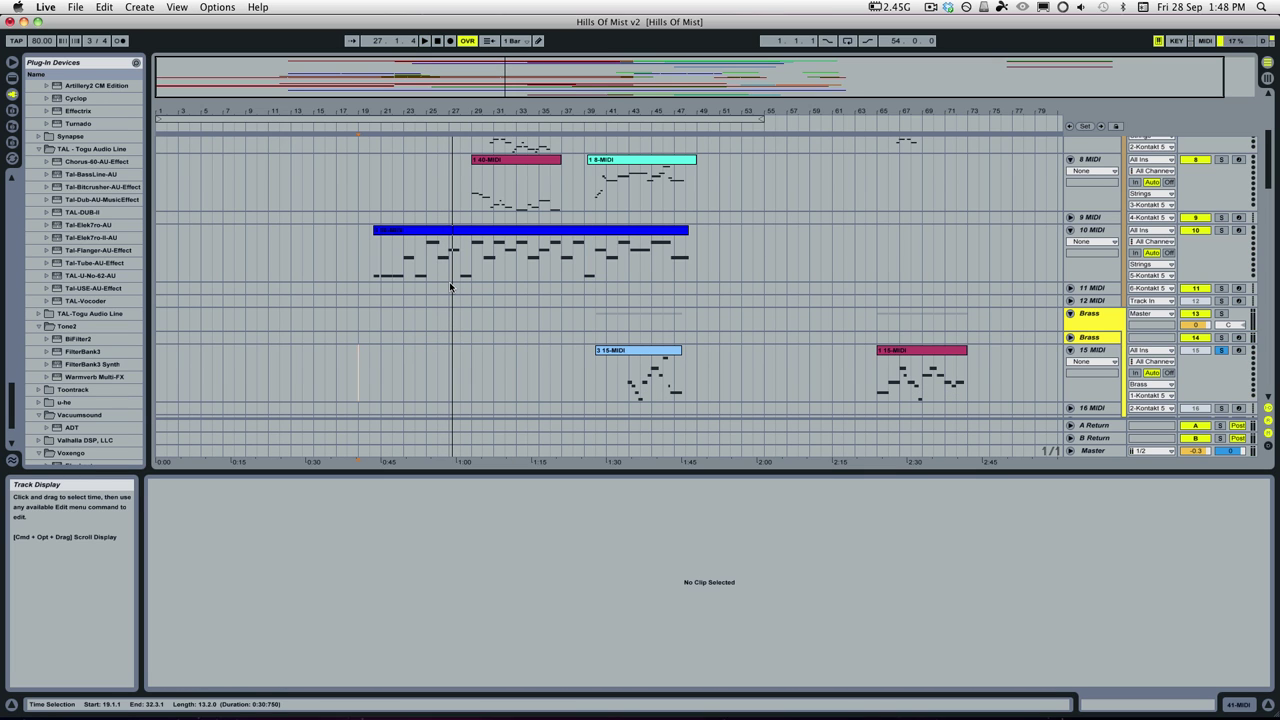
# Look over the percussion and strings tracks and place the insert marker at bar 20 on 8 MIDI.
pyautogui.scroll(-10, 450, 287)
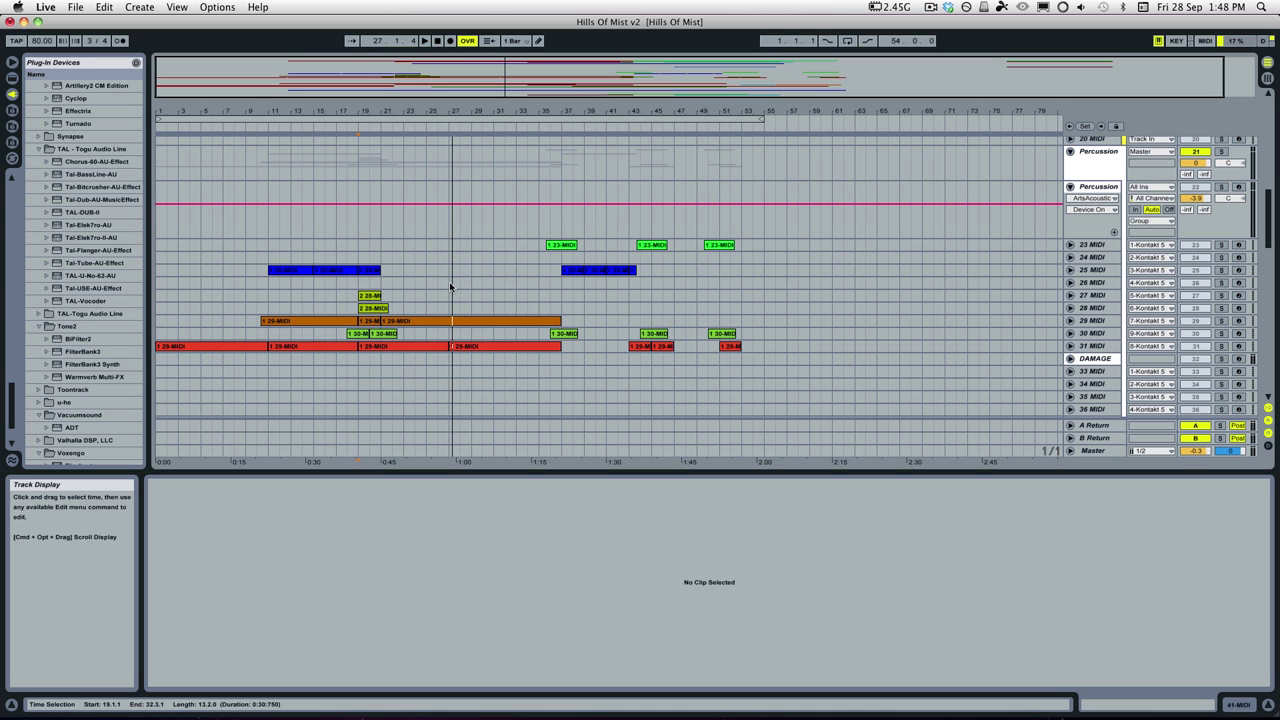
pyautogui.scroll(15, 450, 287)
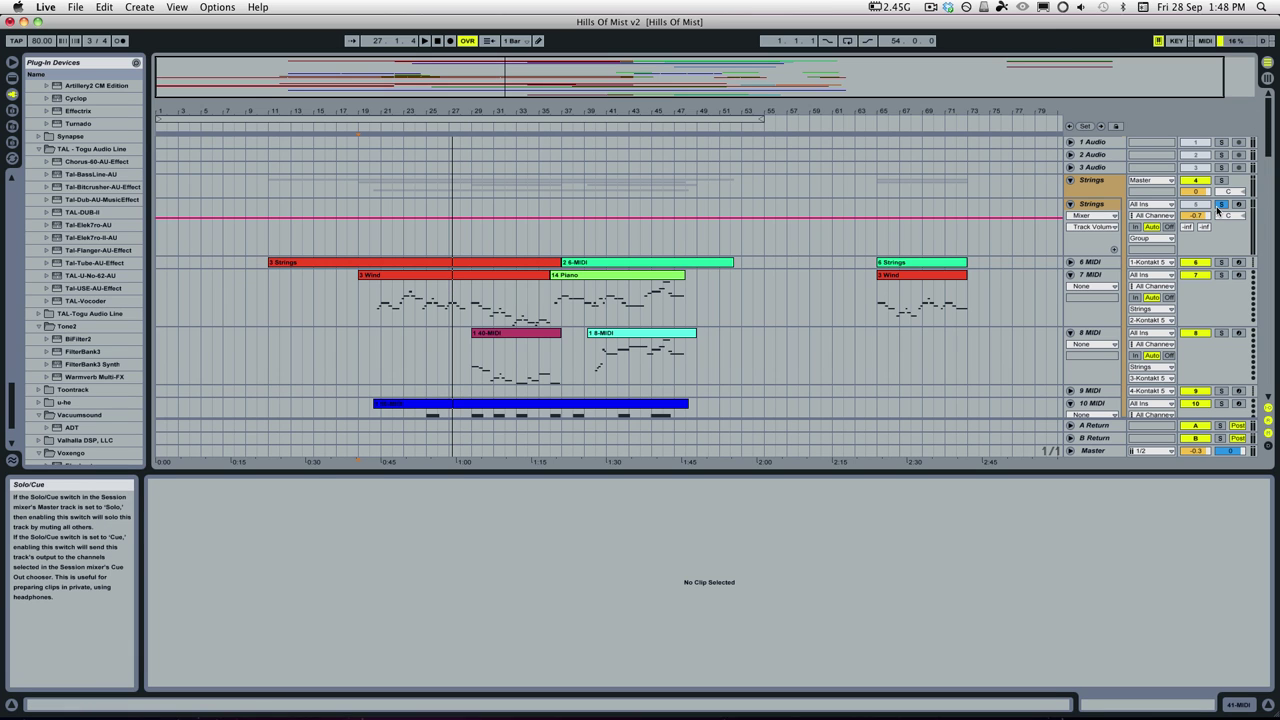
pyautogui.scroll(-2, 496, 282)
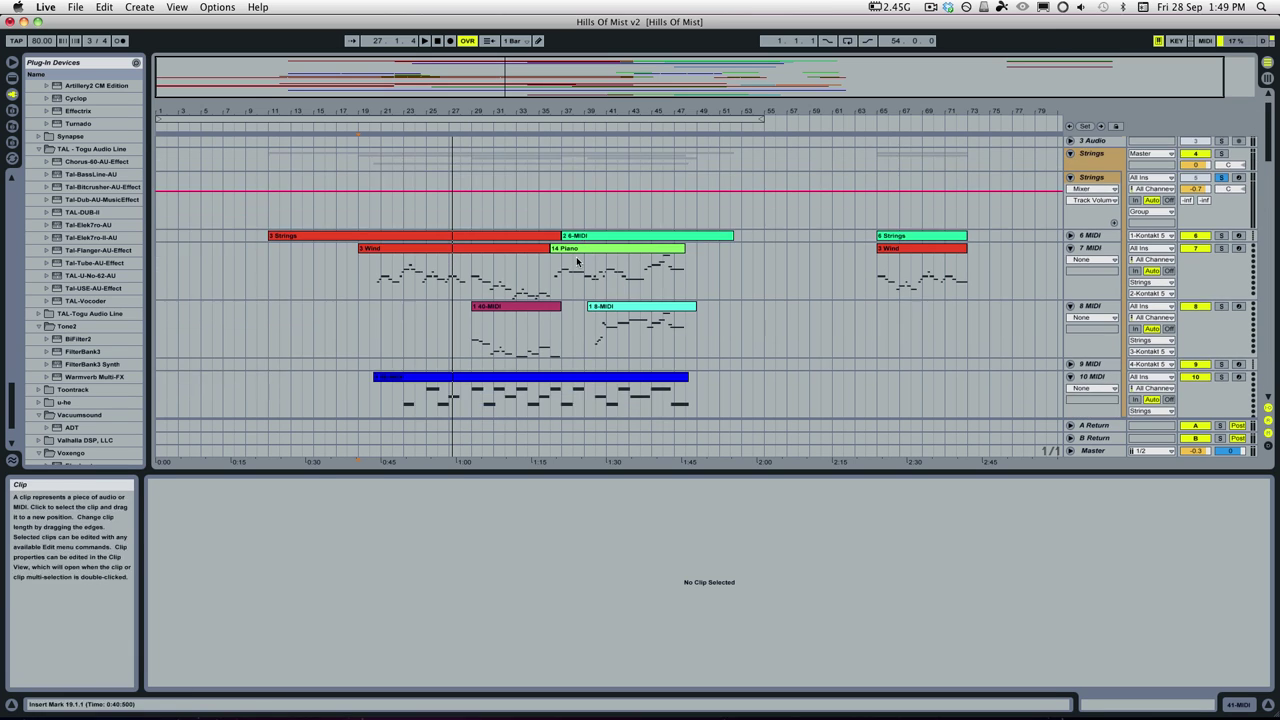
pyautogui.click(360, 317)
pyautogui.click(365, 317)
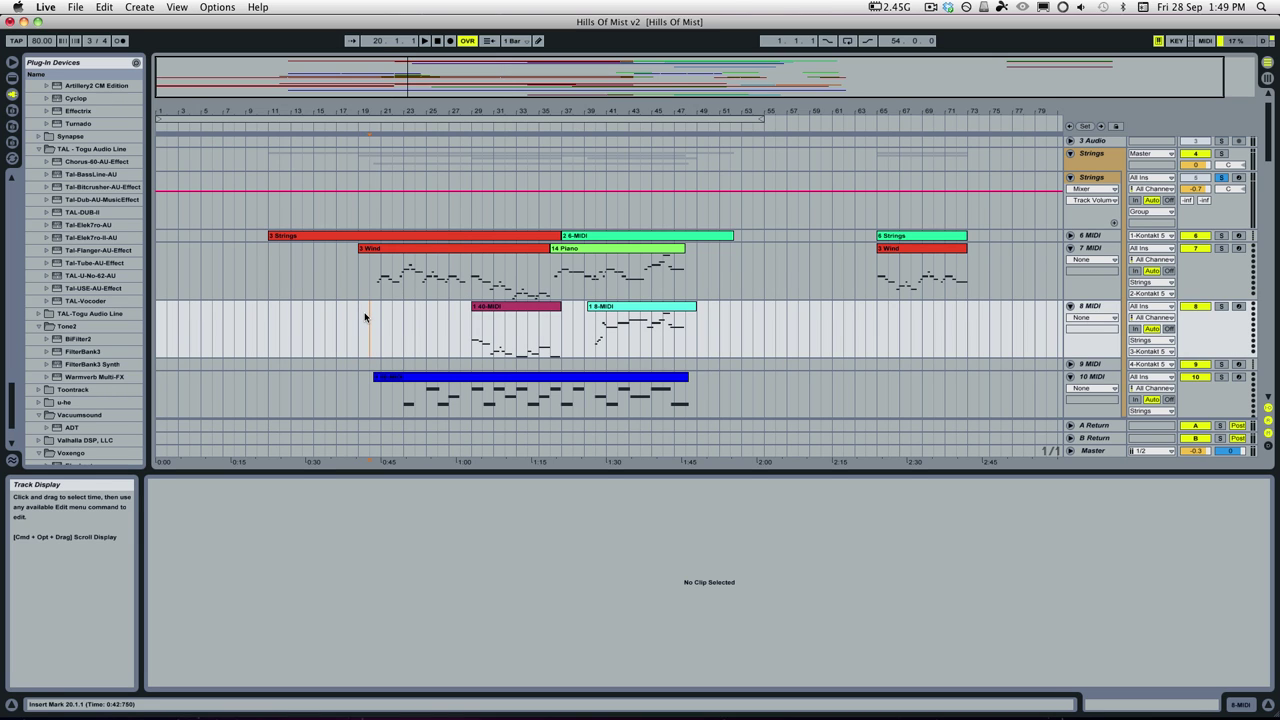
# Clear the solo on the 15 MIDI brass track and reactivate all tracks of the arrangement.
pyautogui.scroll(-15, 365, 316)
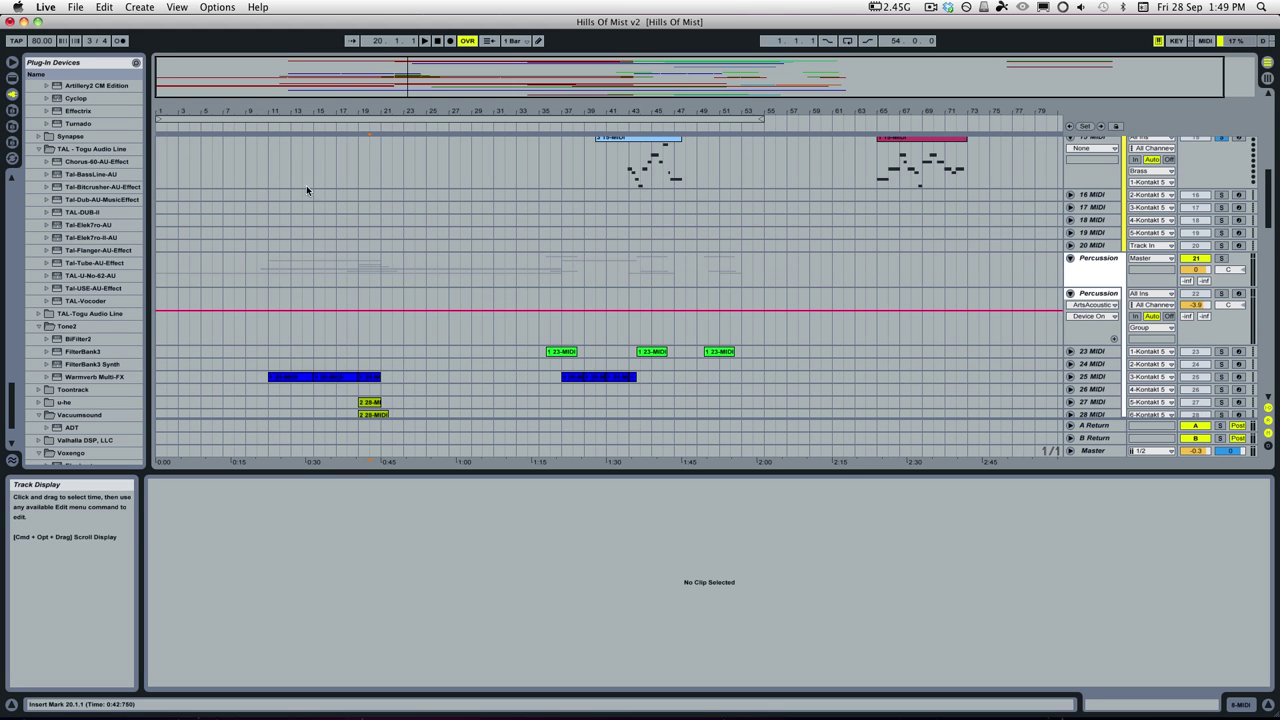
pyautogui.scroll(10, 604, 355)
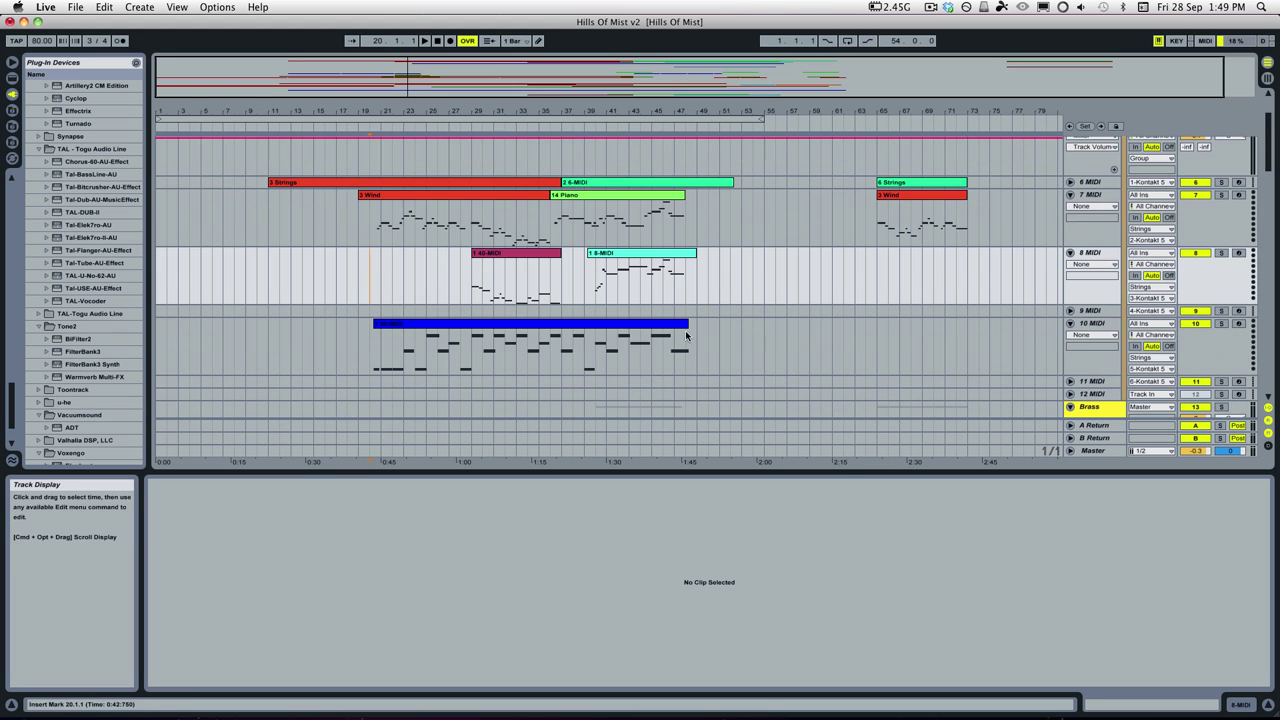
pyautogui.click(1219, 246)
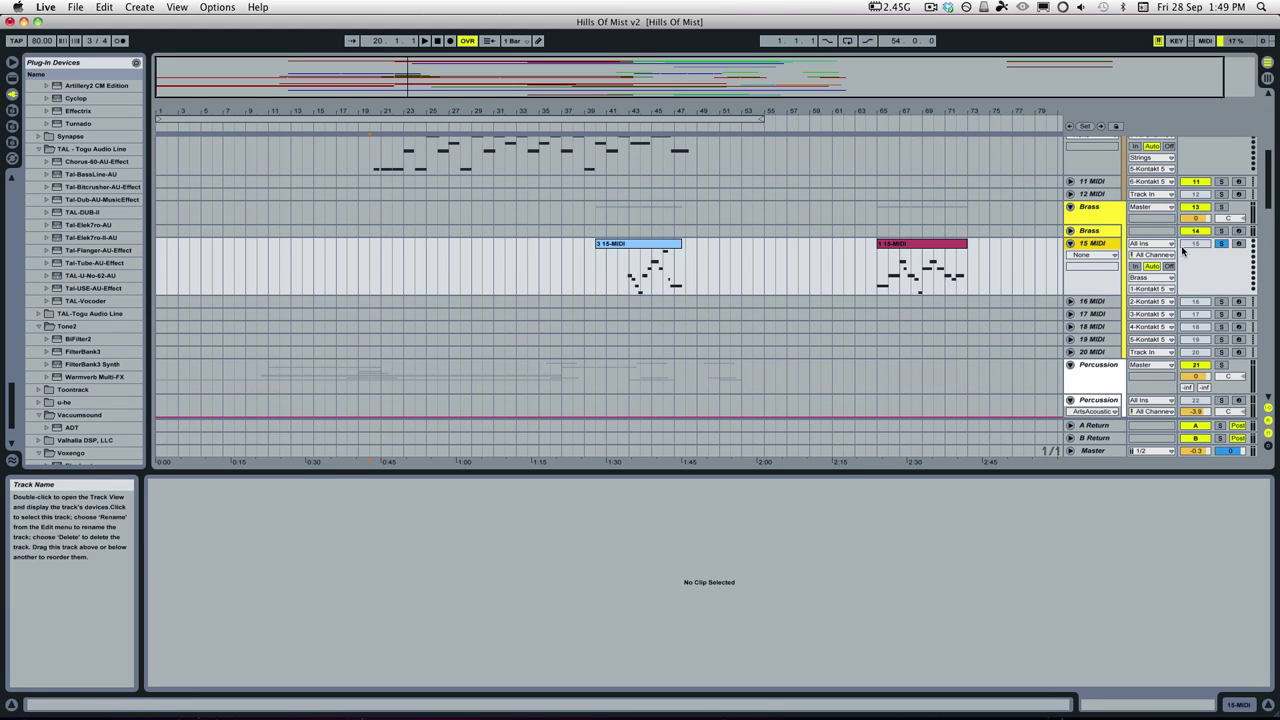
pyautogui.click(1221, 246)
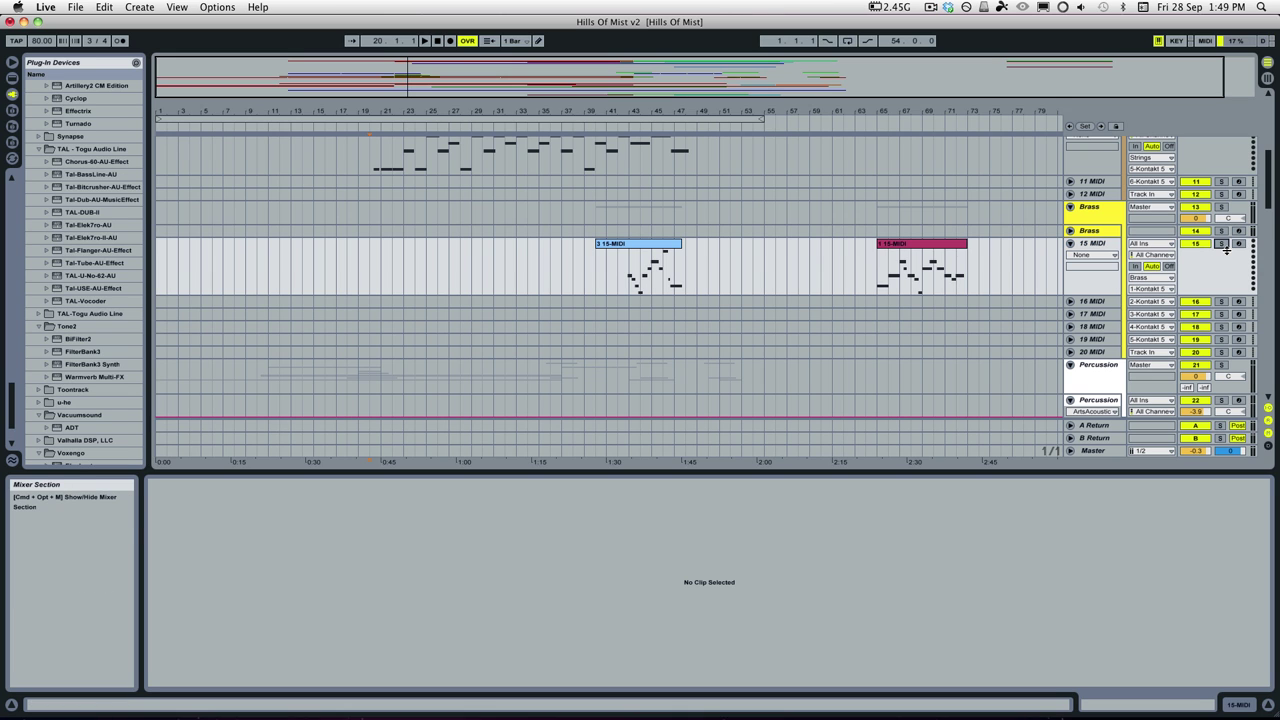
# Open the Wind group's Kontakt 5 instrument and review its CineWinds Pro patches, including Soprano Recorder, Penny Whistle and Alto Flute True Legato.
pyautogui.scroll(4, 697, 359)
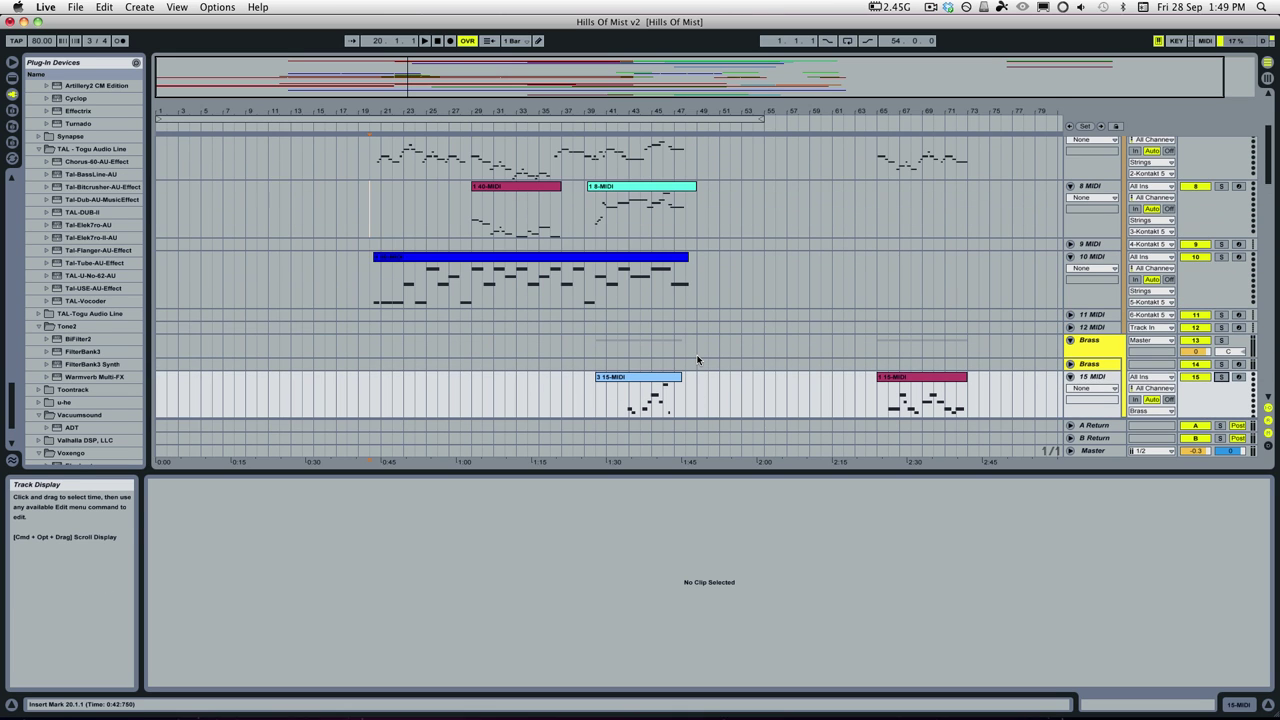
pyautogui.scroll(5, 697, 359)
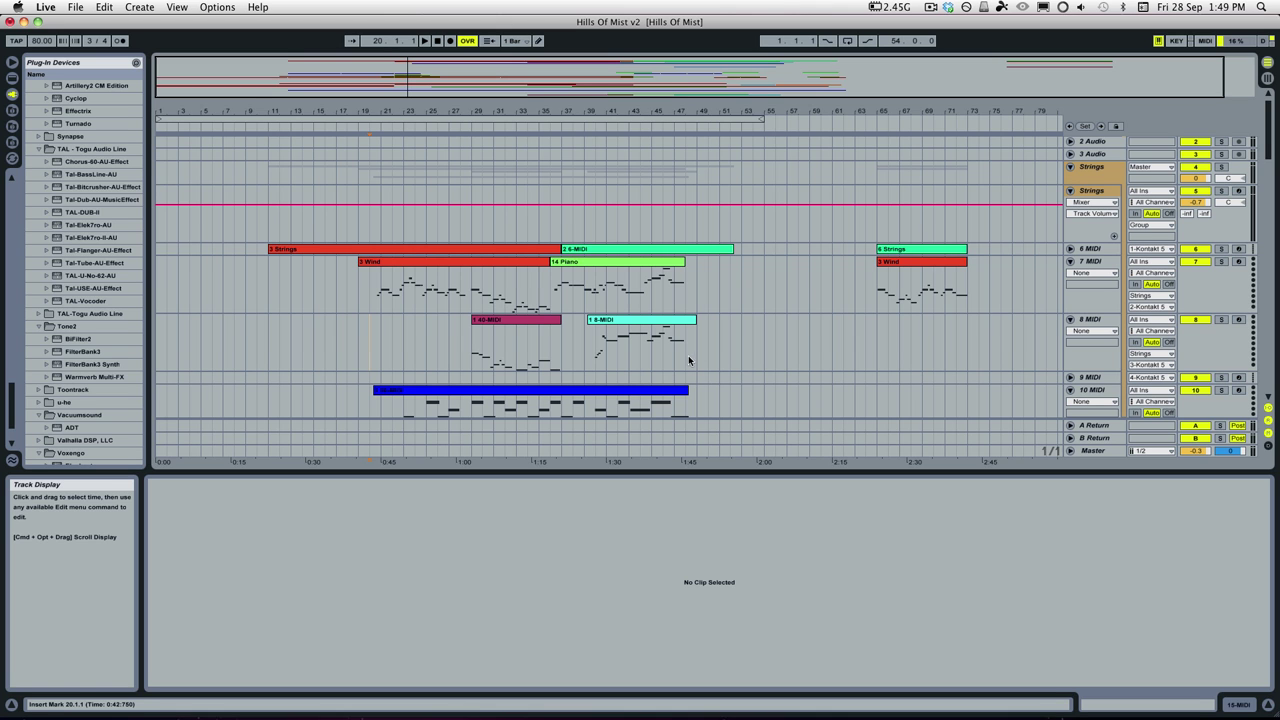
pyautogui.scroll(-10, 933, 311)
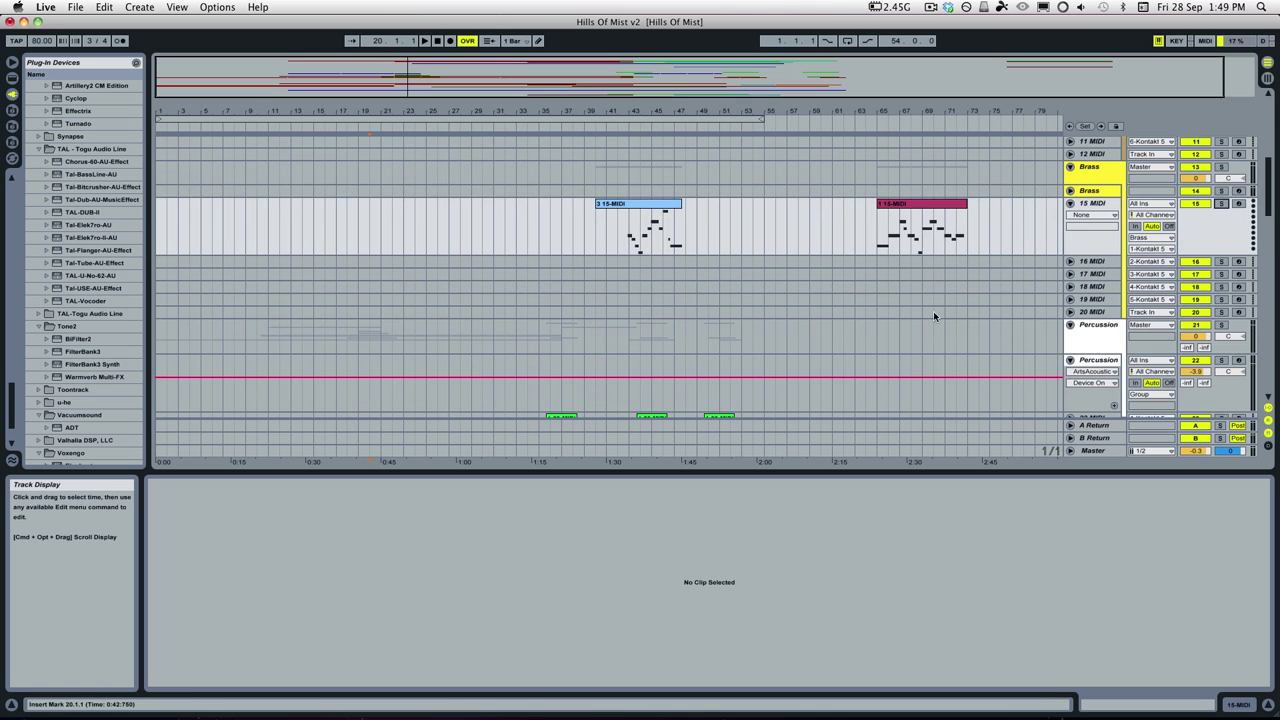
pyautogui.scroll(-4, 1085, 330)
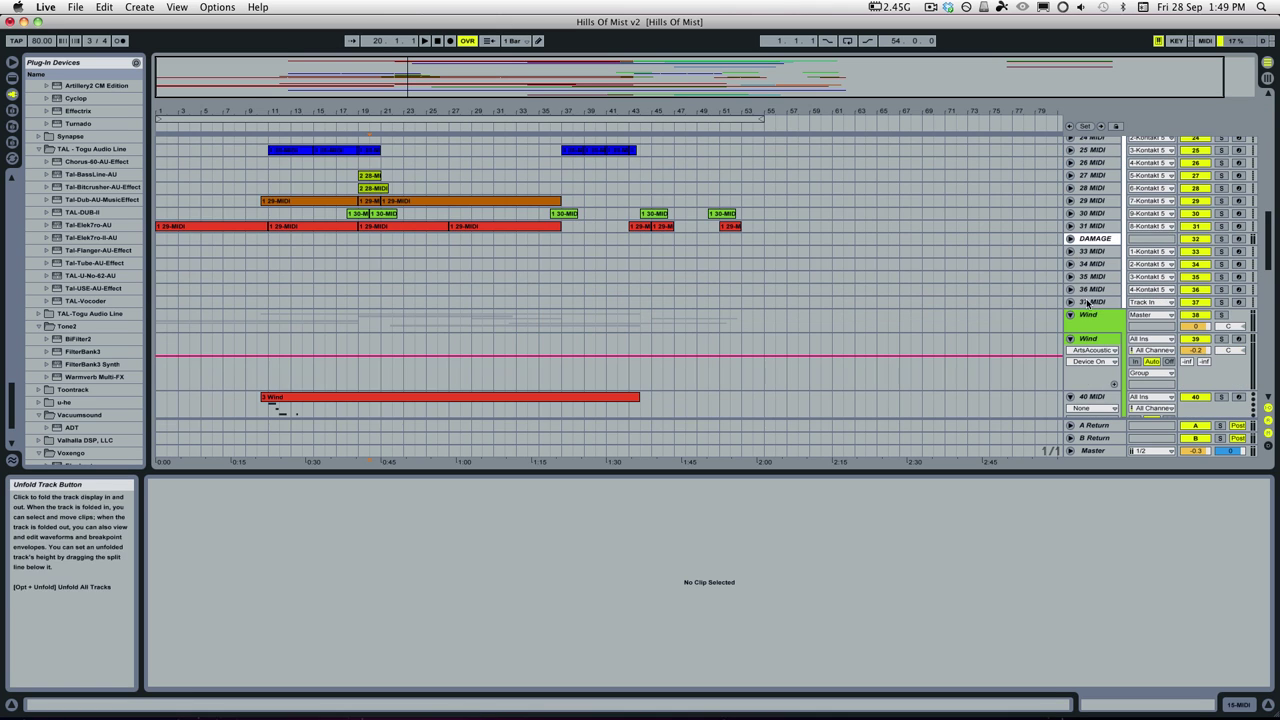
pyautogui.click(1092, 343)
pyautogui.scroll(2, 722, 280)
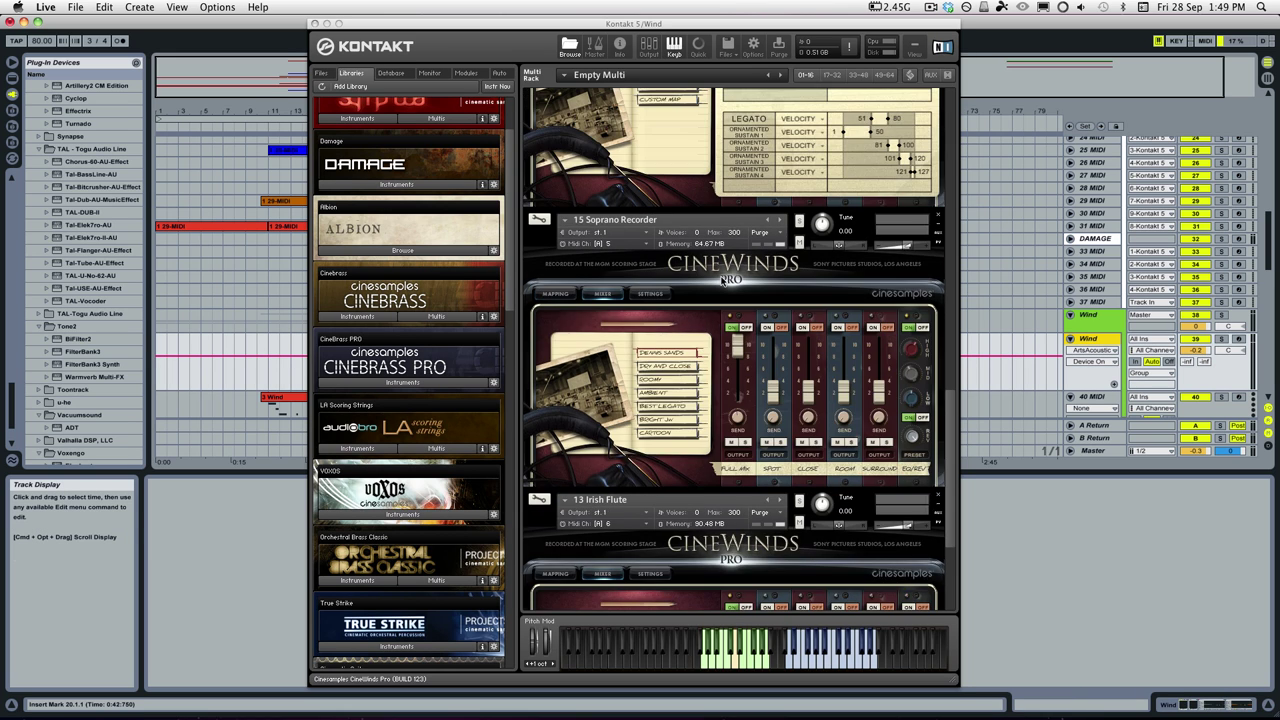
pyautogui.scroll(10, 722, 280)
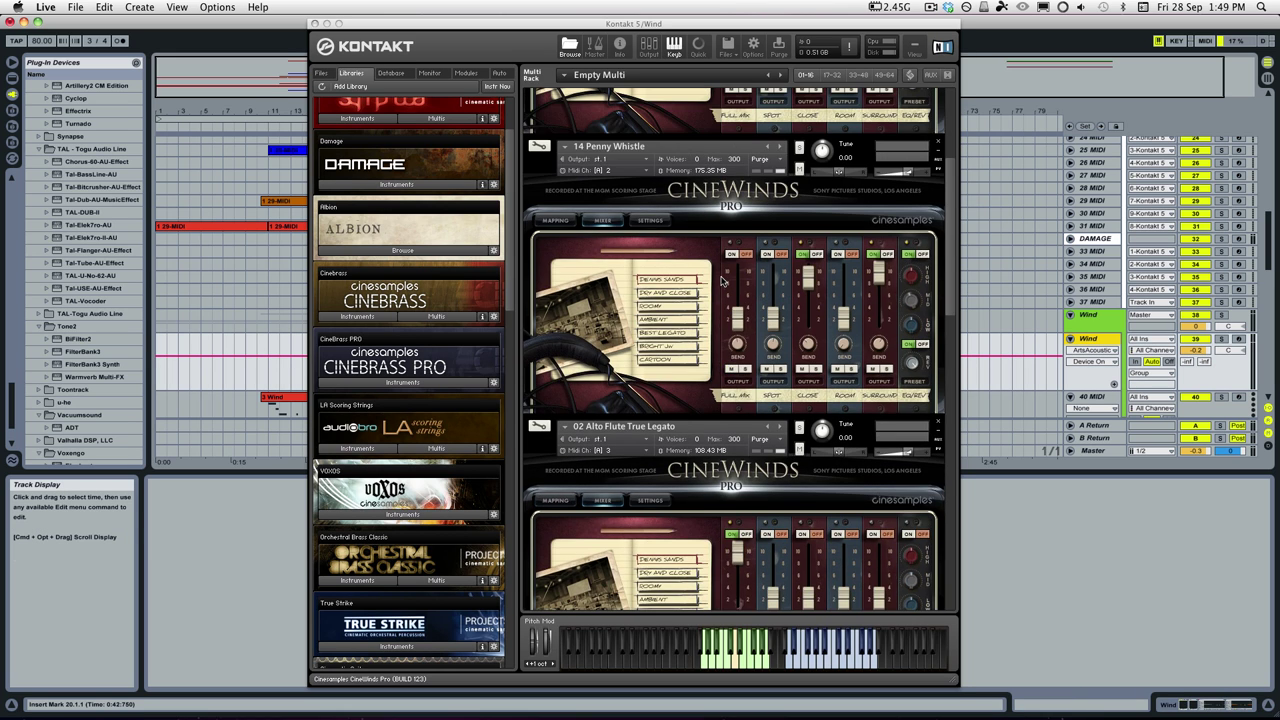
# Review the CineWinds Pro patches loaded in the Wind rack, including Uilleann Pipes, Penny Whistle, Alto Flute True Legato, Border Pipes and Irish Flute.
pyautogui.scroll(8, 722, 280)
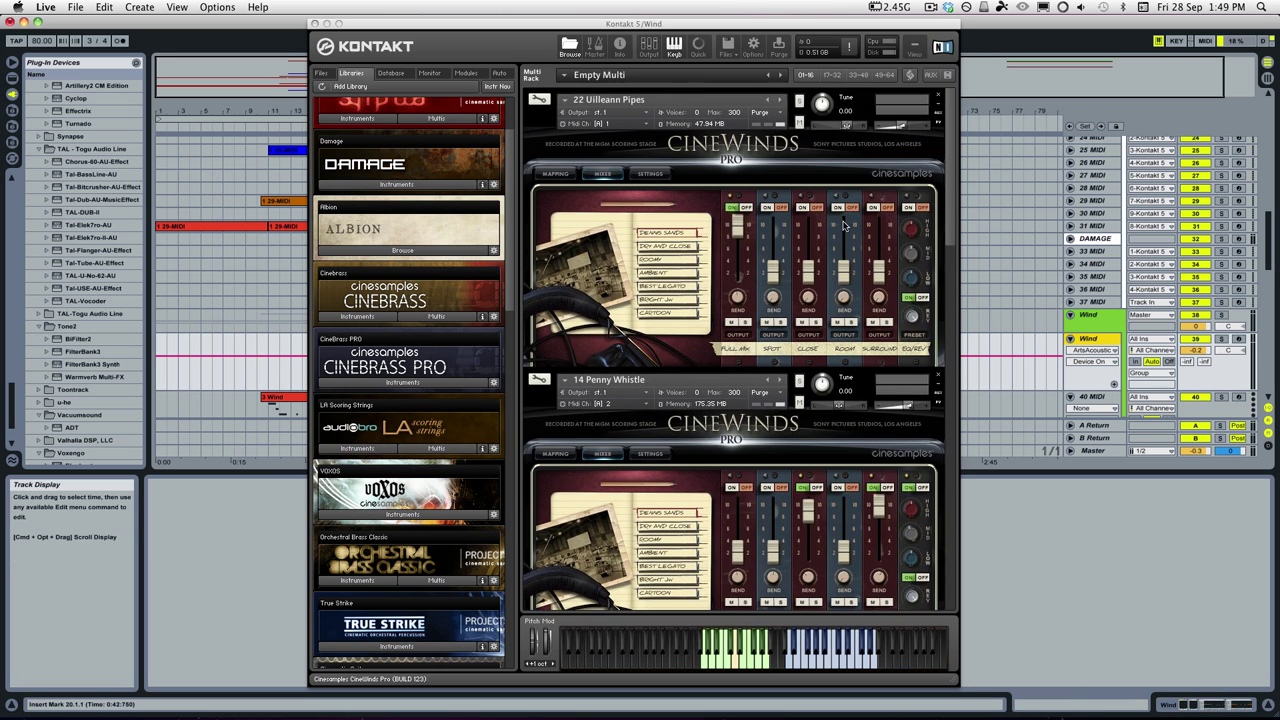
pyautogui.scroll(-6, 1196, 269)
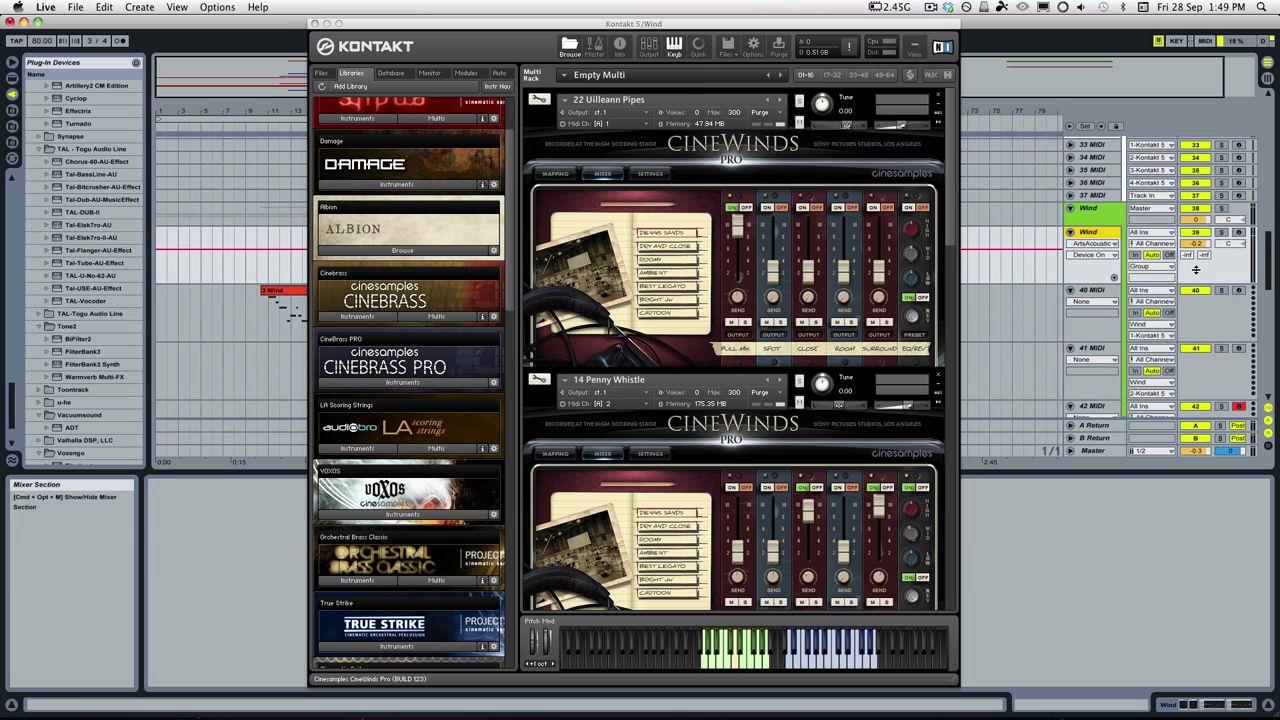
pyautogui.scroll(-3, 1196, 269)
pyautogui.scroll(-10, 851, 397)
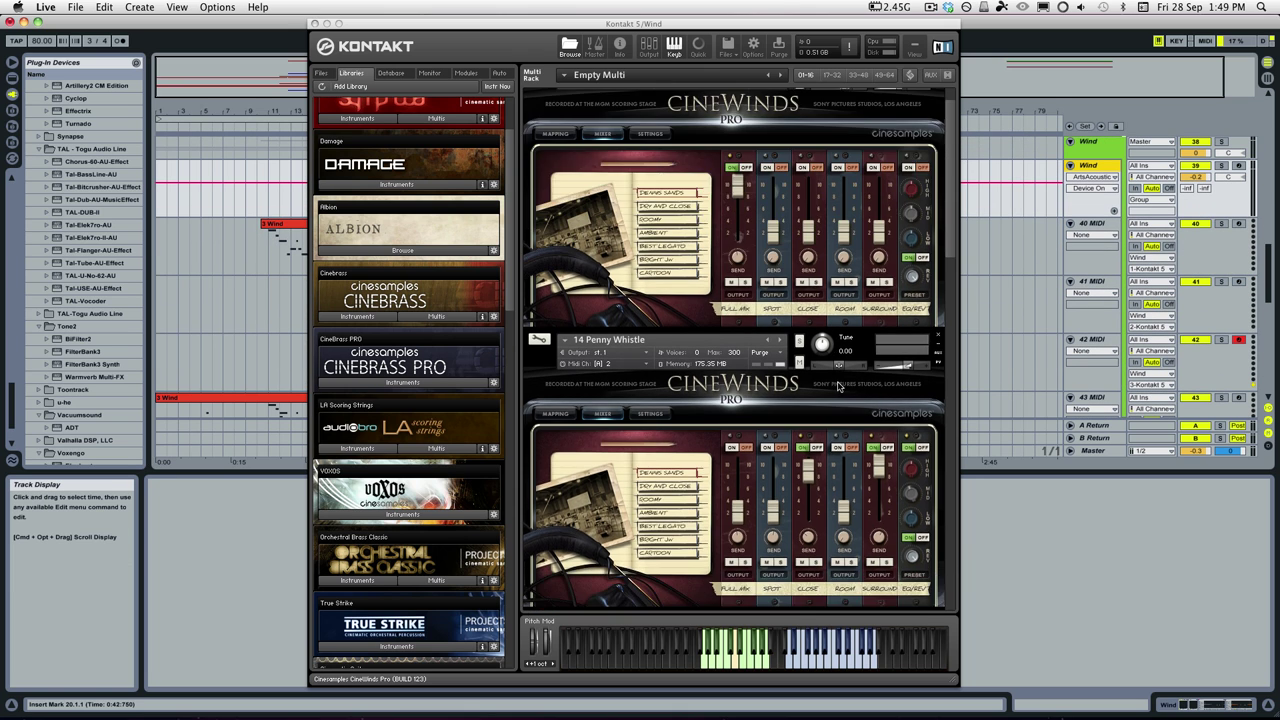
pyautogui.scroll(-4, 848, 395)
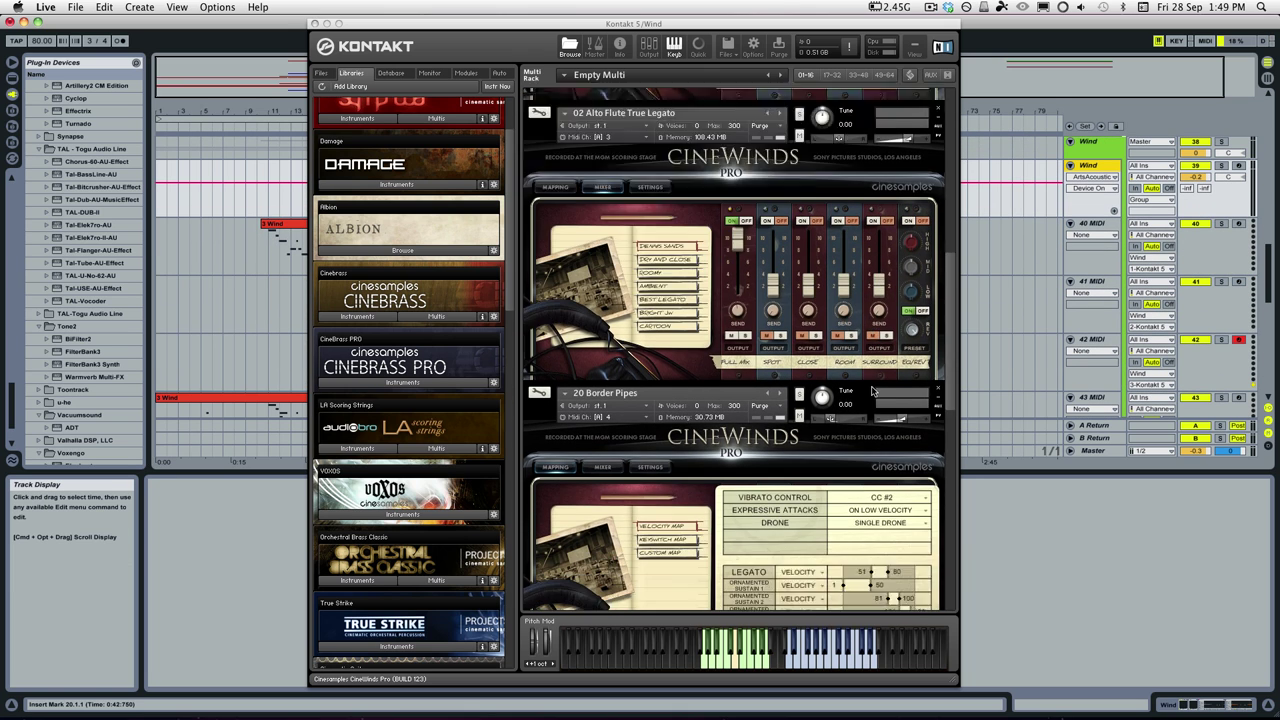
pyautogui.scroll(-6, 860, 470)
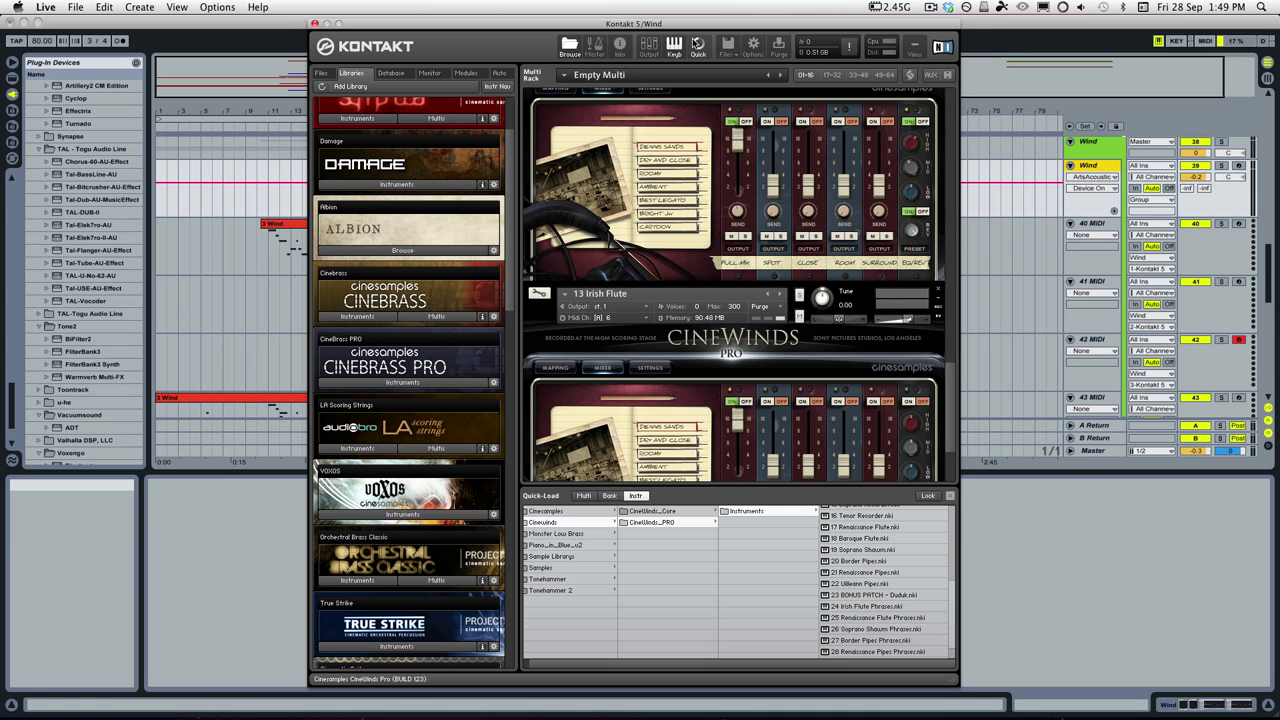
# Show Kontakt's Quick-Load browser and view its bank catalogue, returning to the instrument catalogue.
pyautogui.click(698, 46)
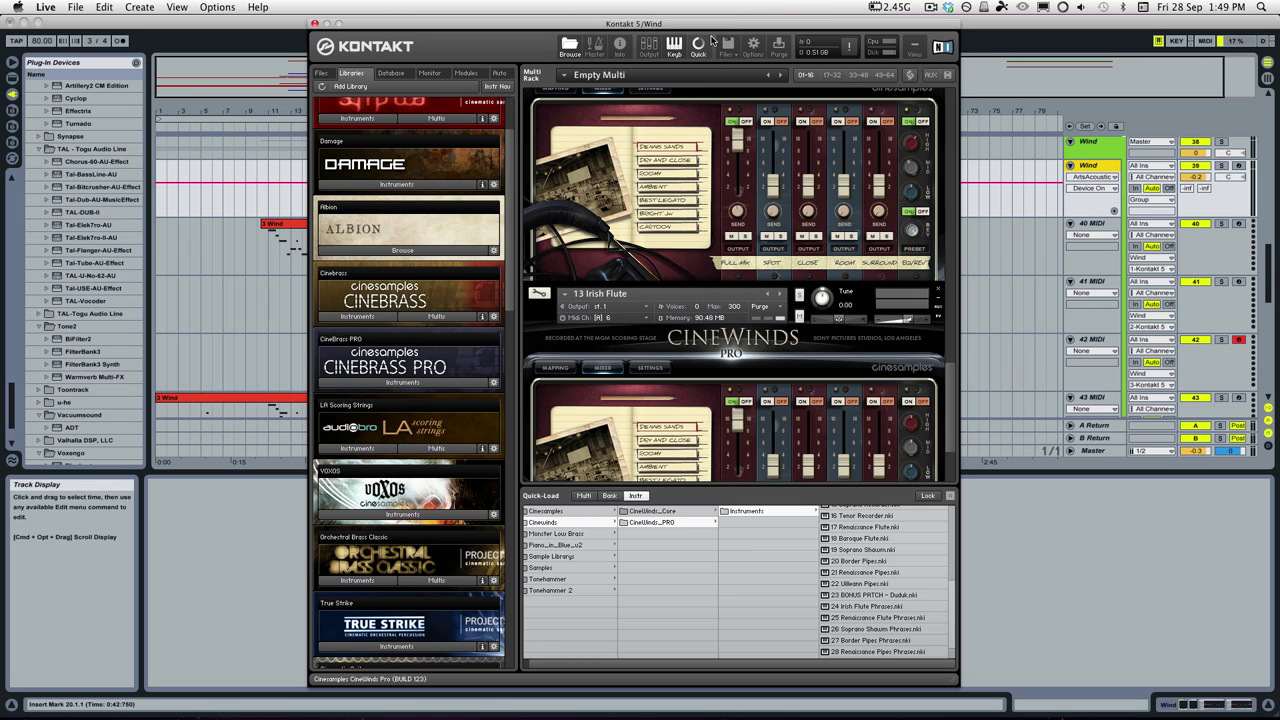
pyautogui.click(609, 495)
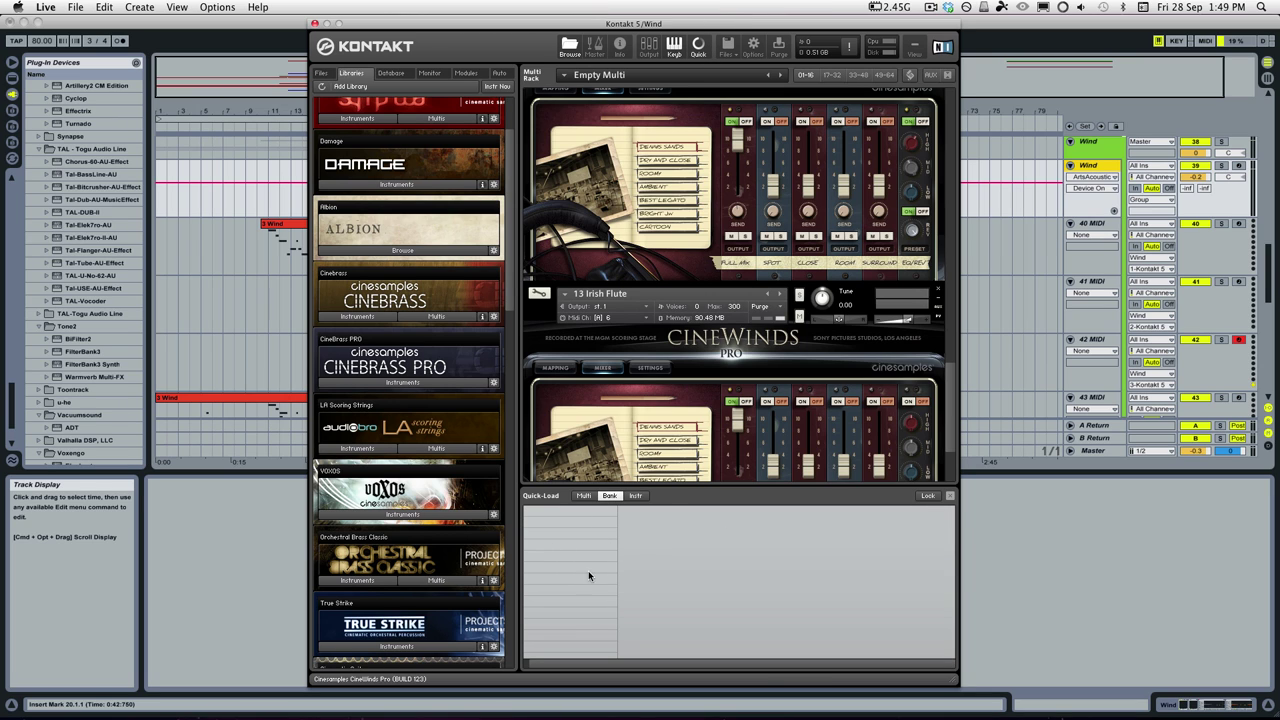
pyautogui.click(635, 497)
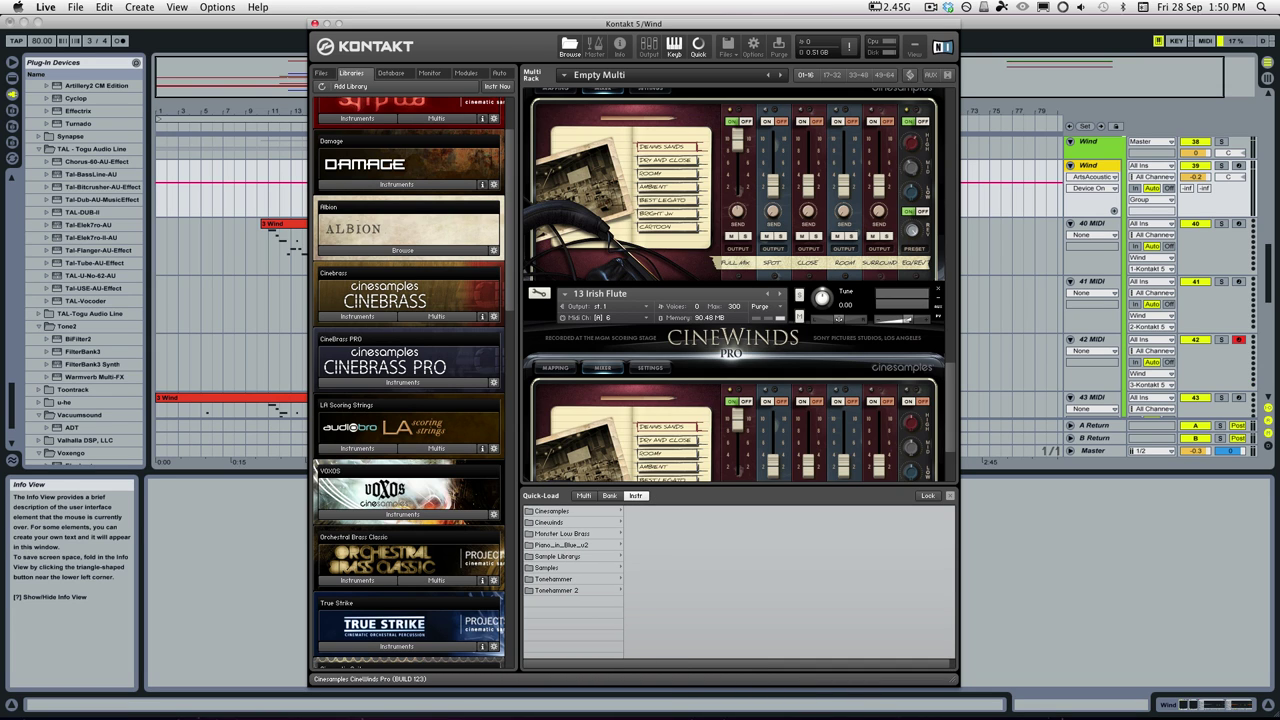
# Switch briefly to Finder and back to Live, and browse the Cinesamples and Cinewinds folders in the Quick-Load instrument catalogue.
pyautogui.press('super+Tab')
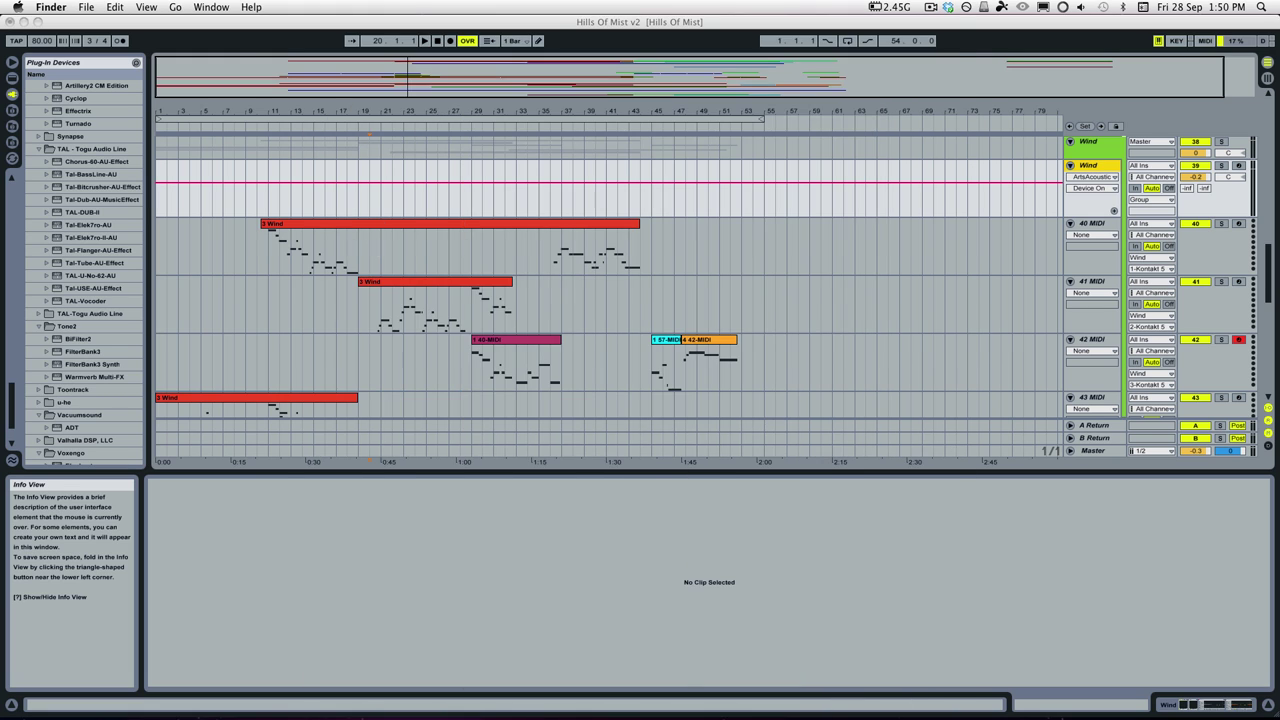
pyautogui.press('super+Tab')
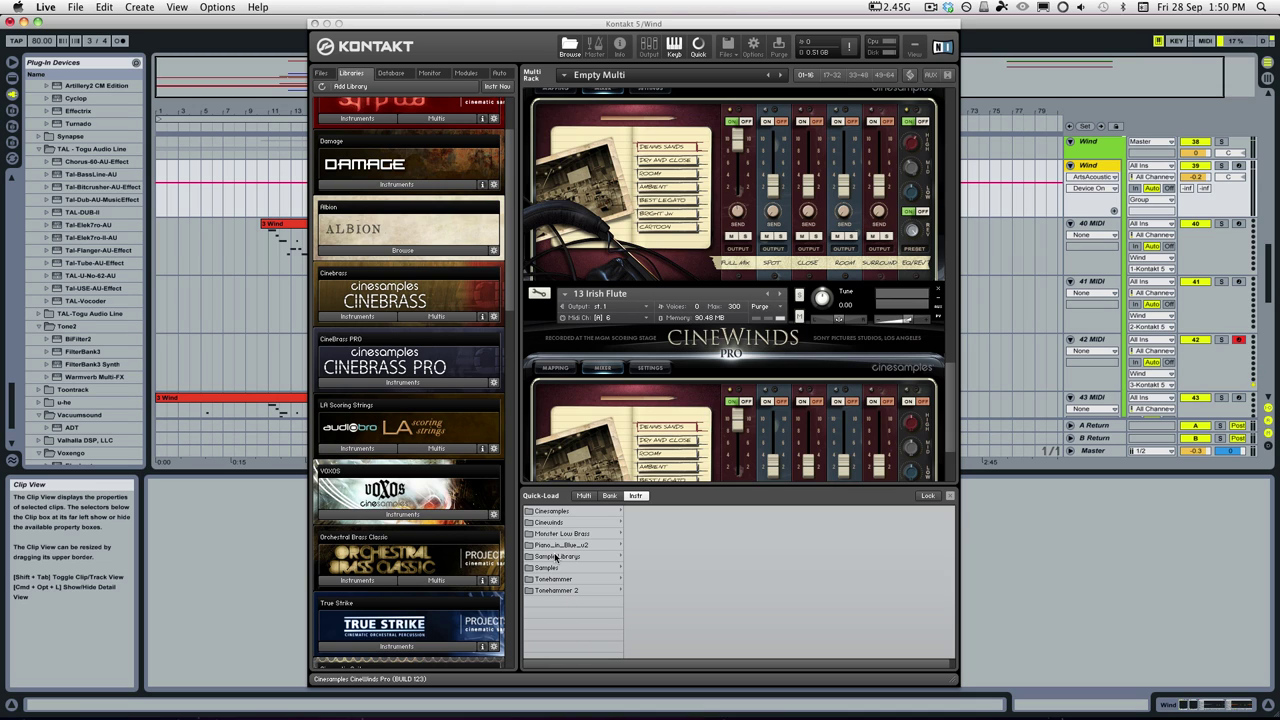
pyautogui.click(547, 513)
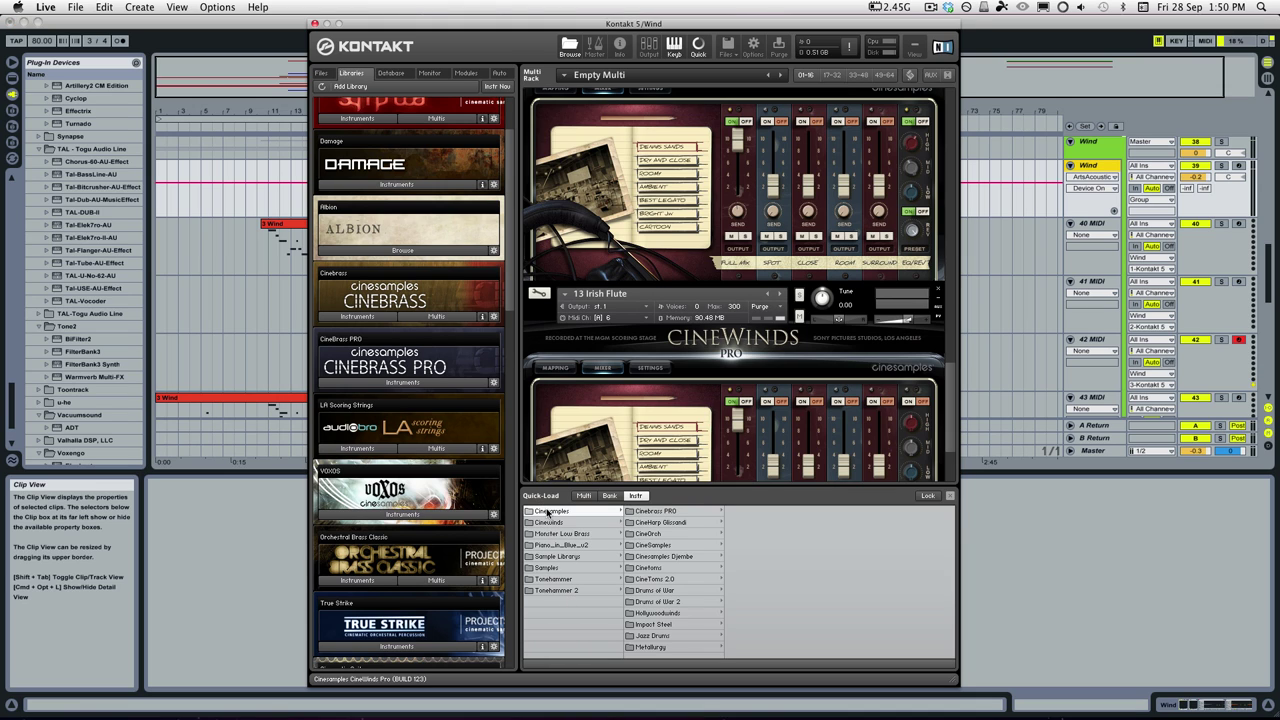
pyautogui.click(556, 524)
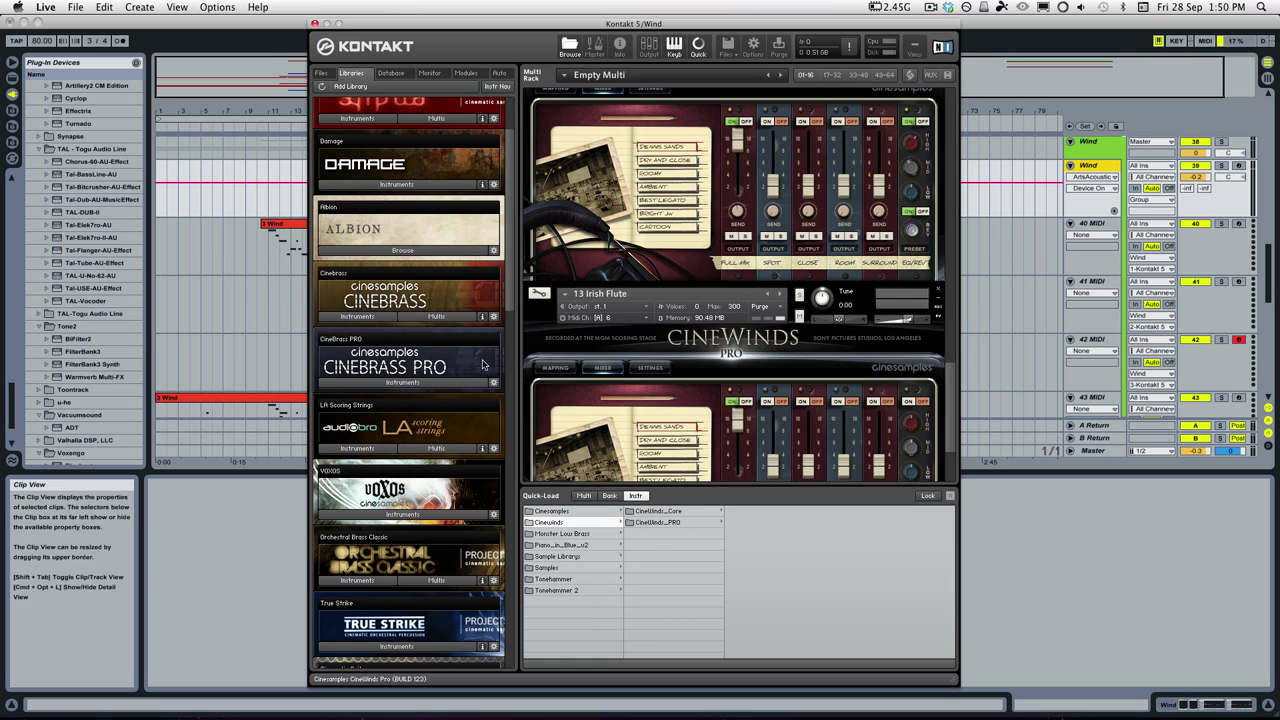
# Look through Kontakt's installed libraries, from Cinematic Strings to Vintage Organs, and view its file loading and saving commands without choosing one.
pyautogui.scroll(3, 509, 200)
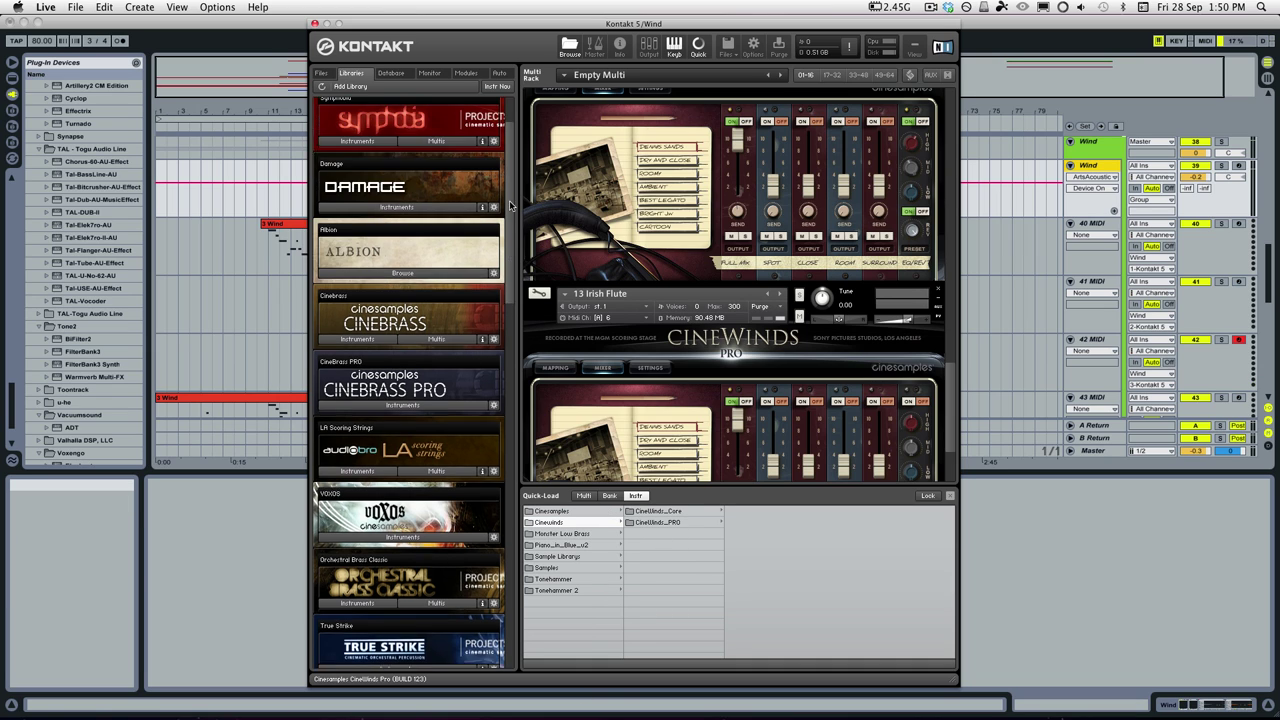
pyautogui.scroll(-8, 357, 411)
pyautogui.scroll(-5, 357, 410)
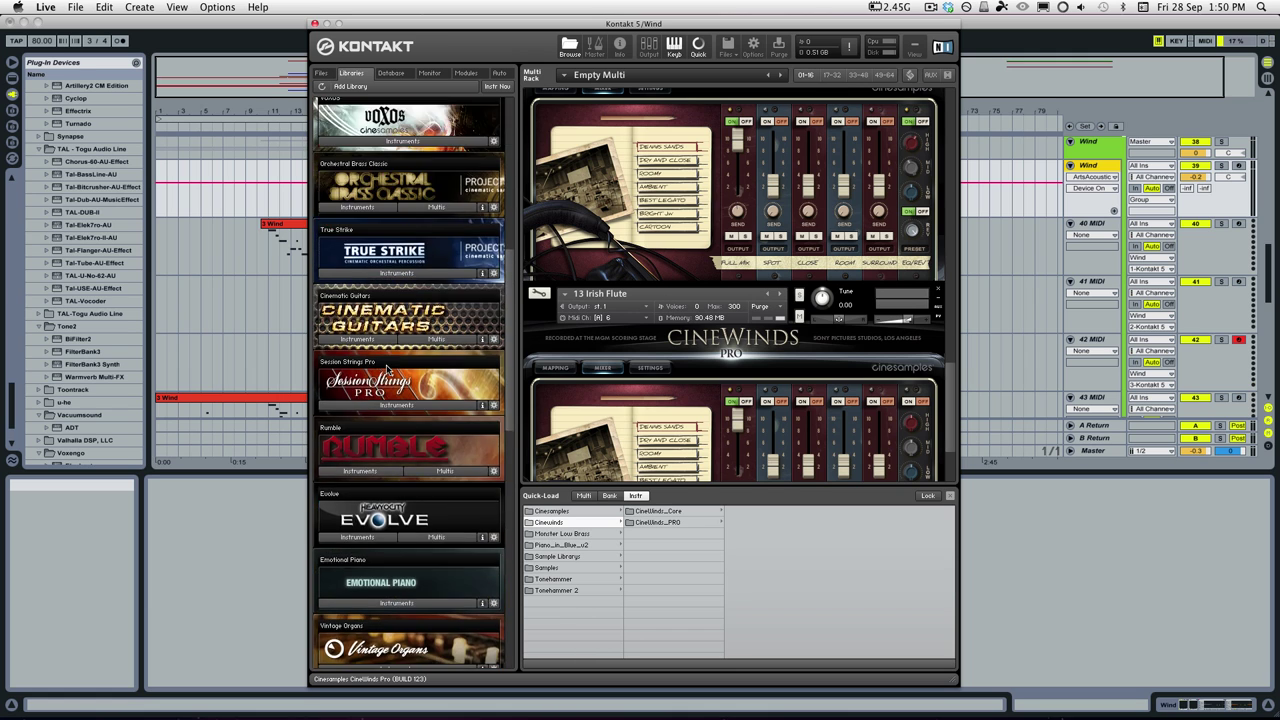
pyautogui.scroll(9, 357, 234)
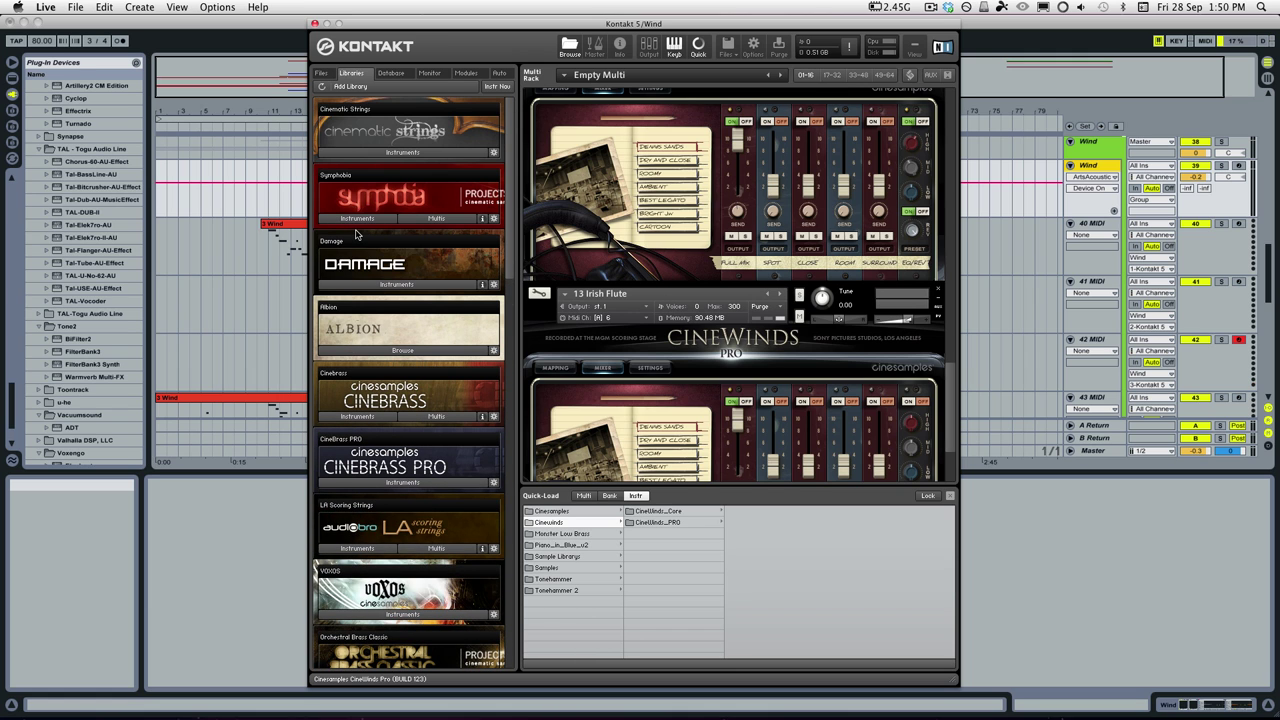
pyautogui.click(722, 48)
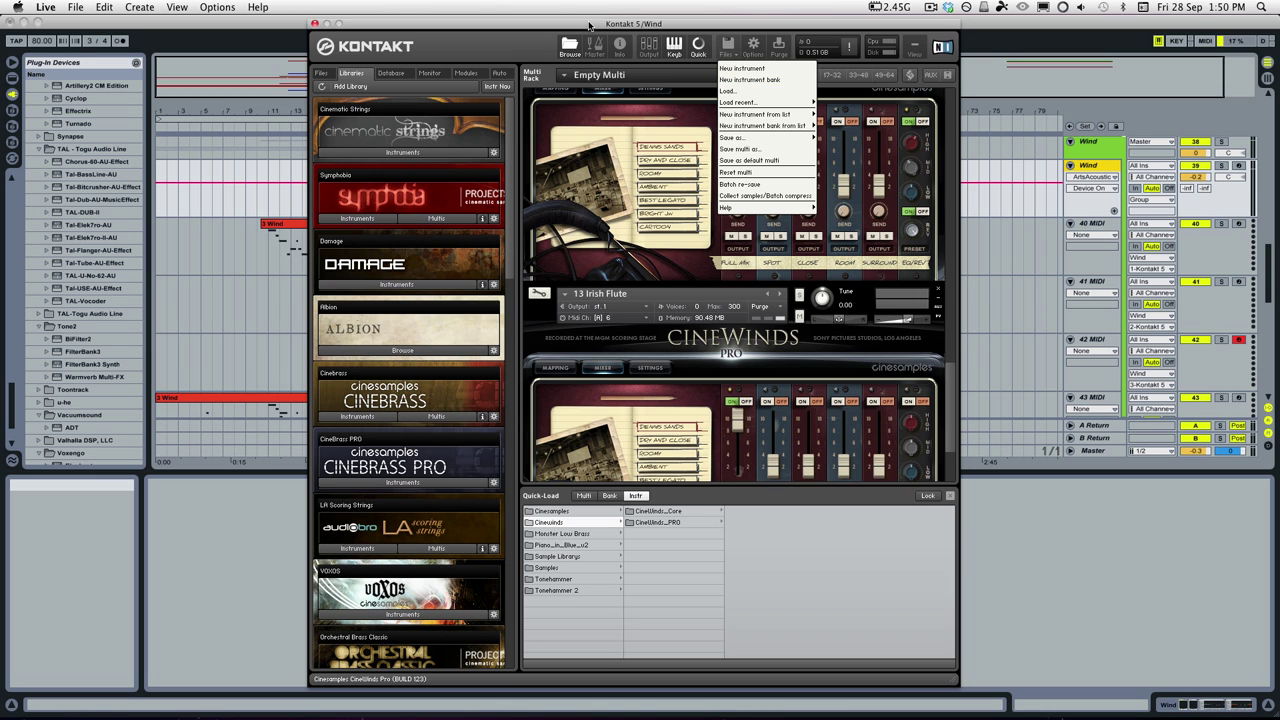
pyautogui.click(697, 78)
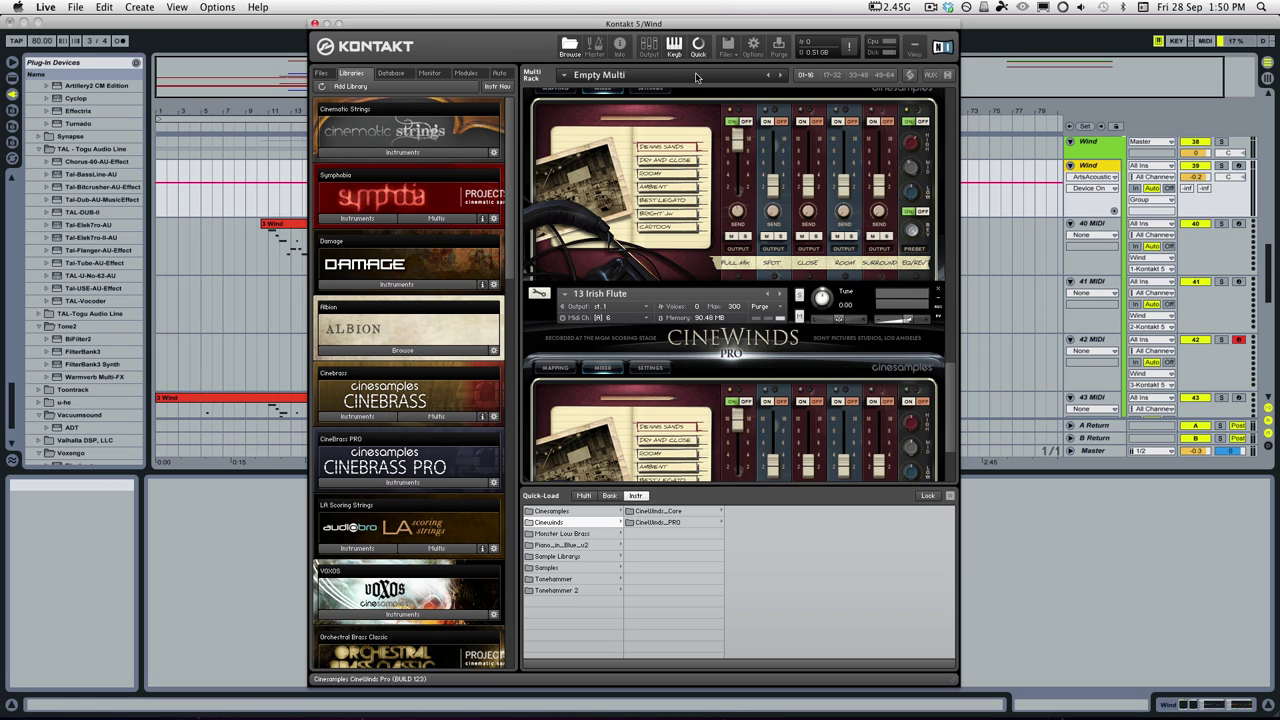